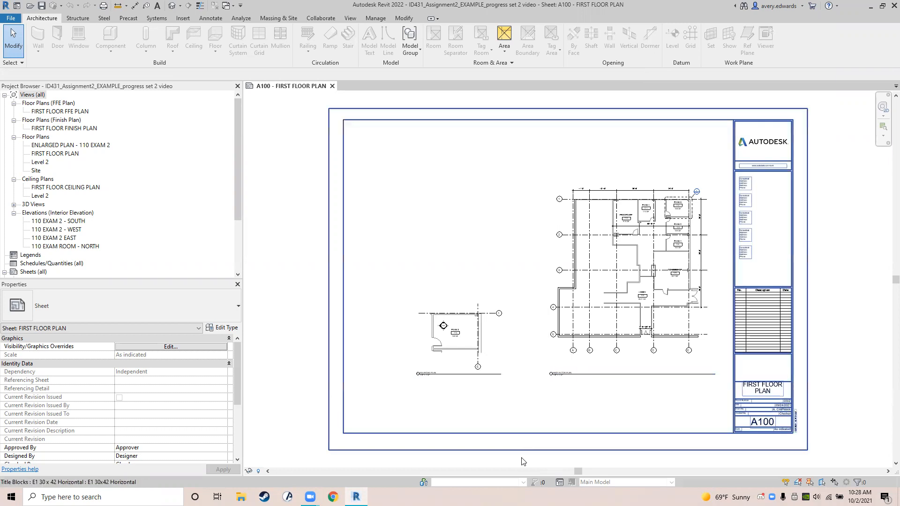
- Examine the first floor plan and the enlarged exam room plan placed on sheet A100
left_click(500, 374)
mouse_move(500, 373)
middle_mouse_down()
mouse_move(418, 375)
mouse_move(508, 363)
middle_mouse_up()
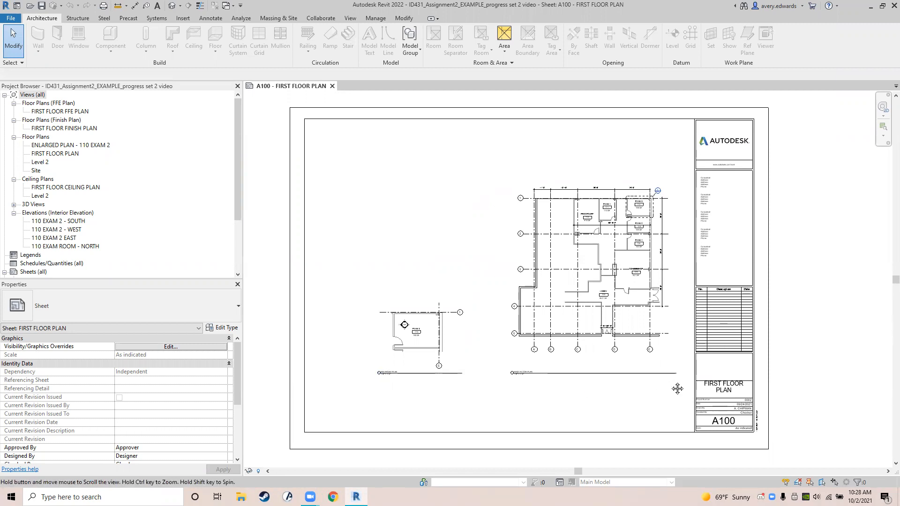
middle_click_drag(675, 384, 658, 381)
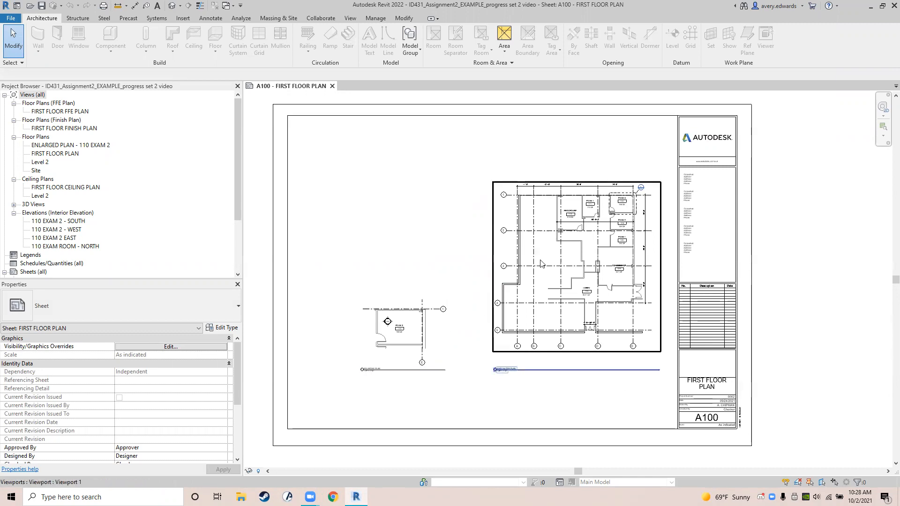
mouse_move(582, 268)
middle_mouse_down()
mouse_move(574, 279)
mouse_move(570, 266)
middle_mouse_up()
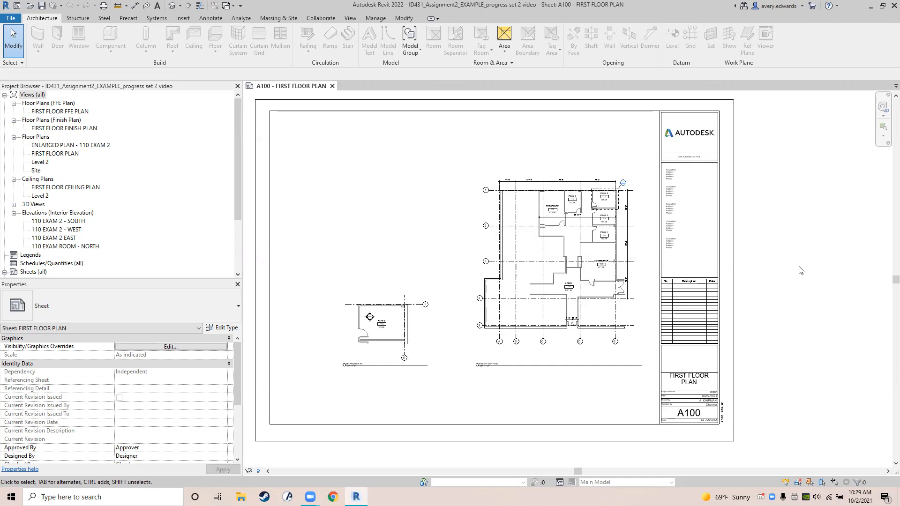
middle_click_drag(583, 289, 434, 289)
scroll(359, 295, "up", 2)
middle_click_drag(376, 213, 431, 236)
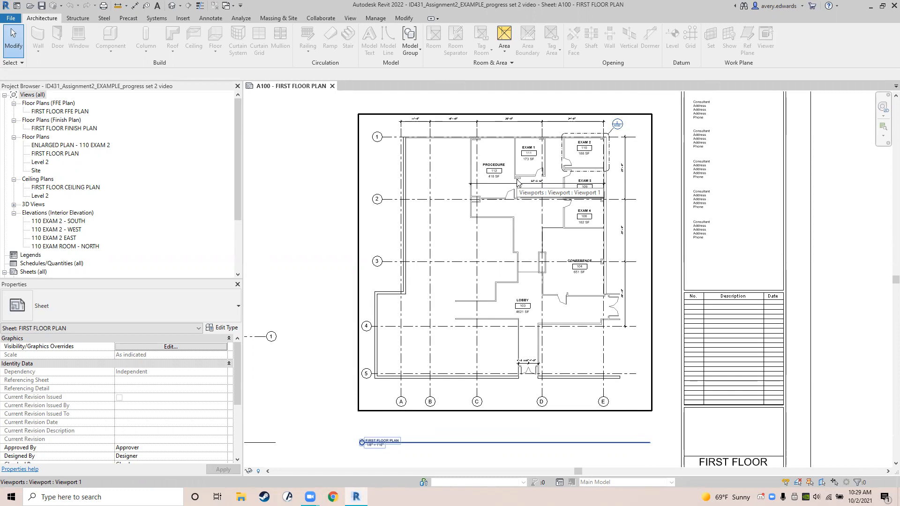
left_click(311, 178)
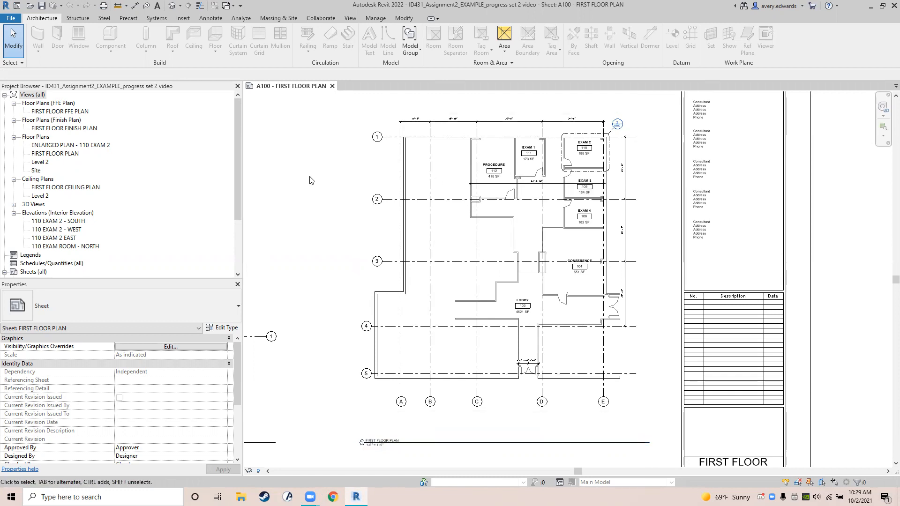
middle_click_drag(315, 183, 288, 187)
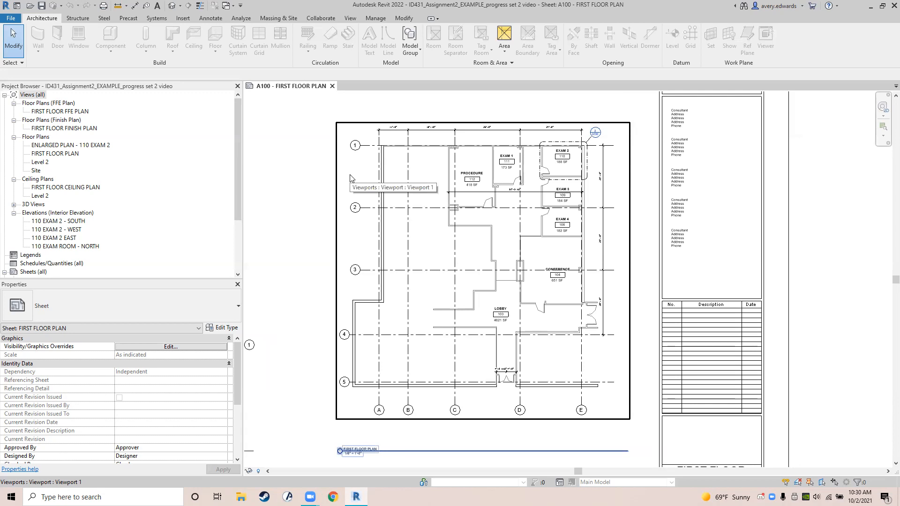
scroll(351, 178, "down", 5)
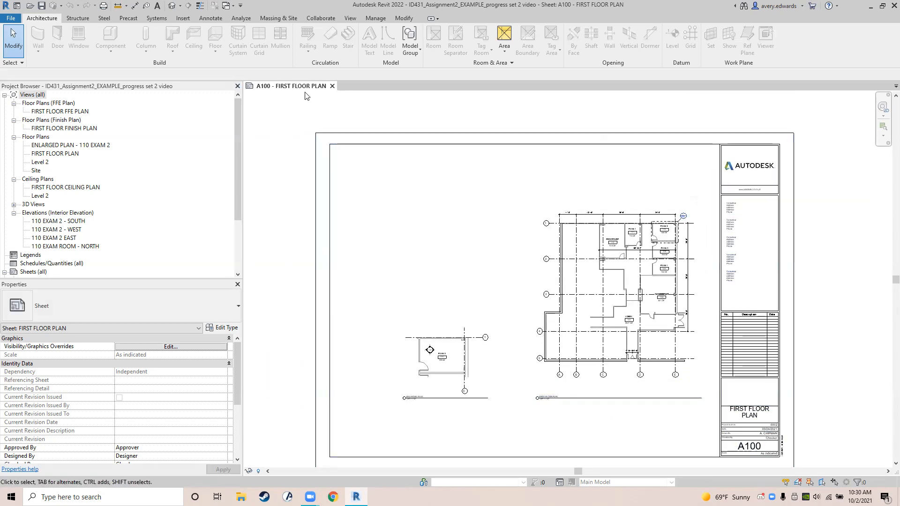
- Activate the first floor plan viewport on the sheet so its model elements can be edited
middle_click_drag(548, 266, 435, 230)
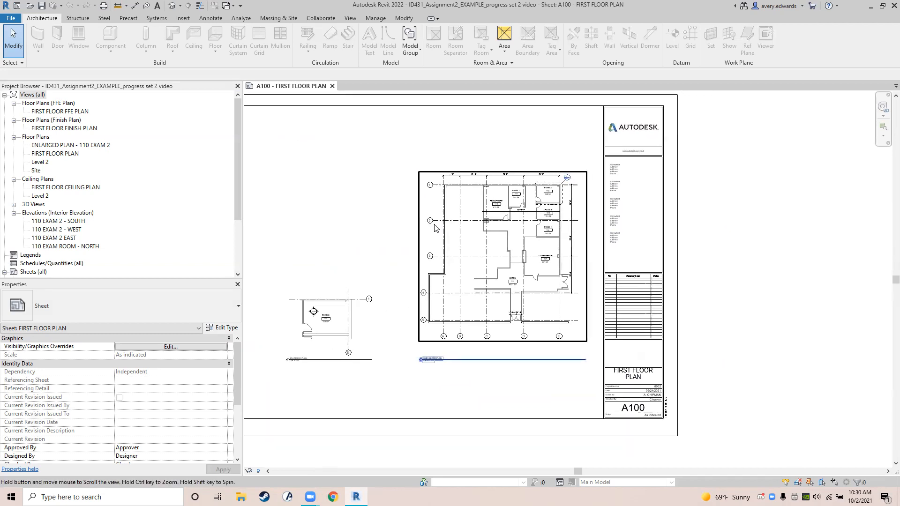
scroll(473, 240, "up", 1)
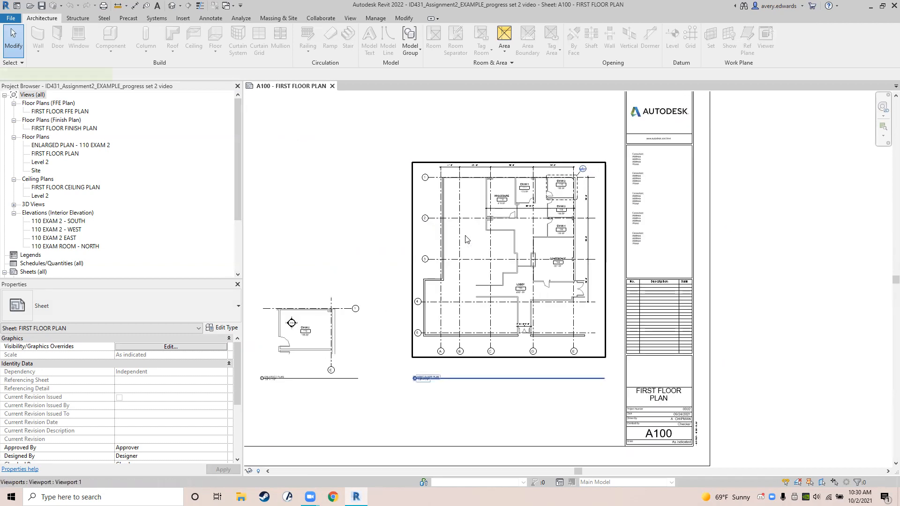
double_click(465, 240)
middle_click_drag(415, 203, 362, 207)
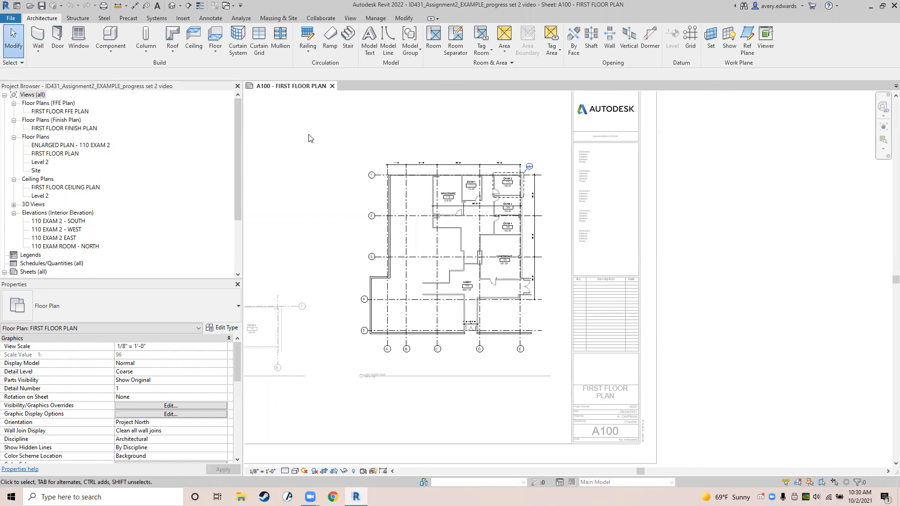
- Select all elements of the first floor plan with a crossing window, and clear the selection
left_click_drag(309, 135, 414, 156)
left_click_drag(680, 257, 540, 151)
left_click_drag(339, 140, 528, 122)
left_click_drag(557, 256, 351, 144)
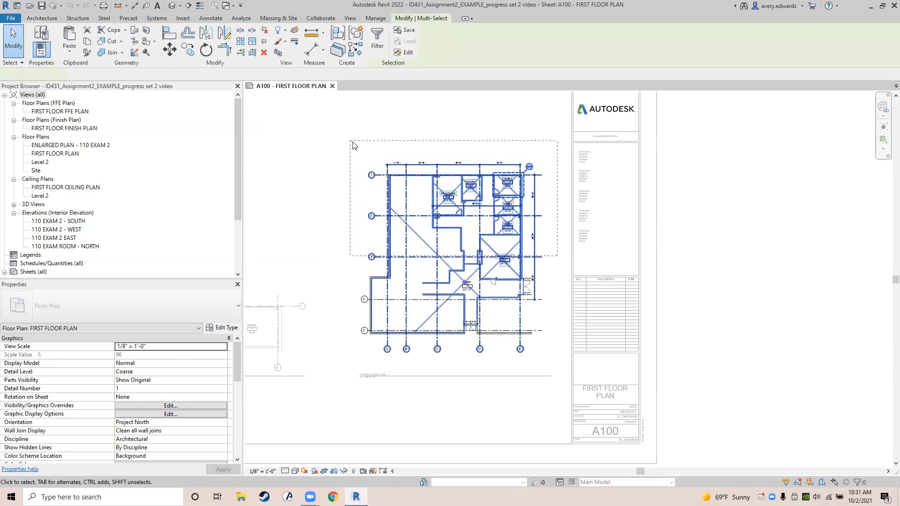
left_click(556, 367)
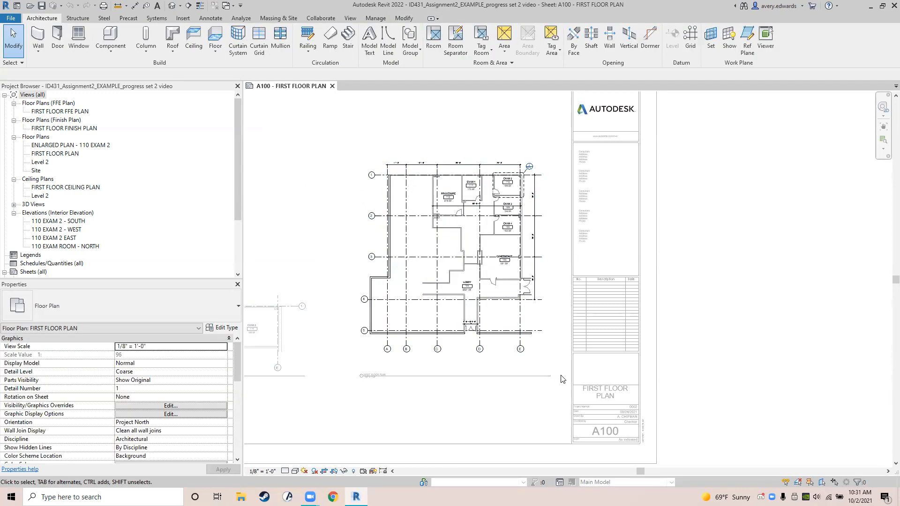
left_click_drag(562, 375, 332, 140)
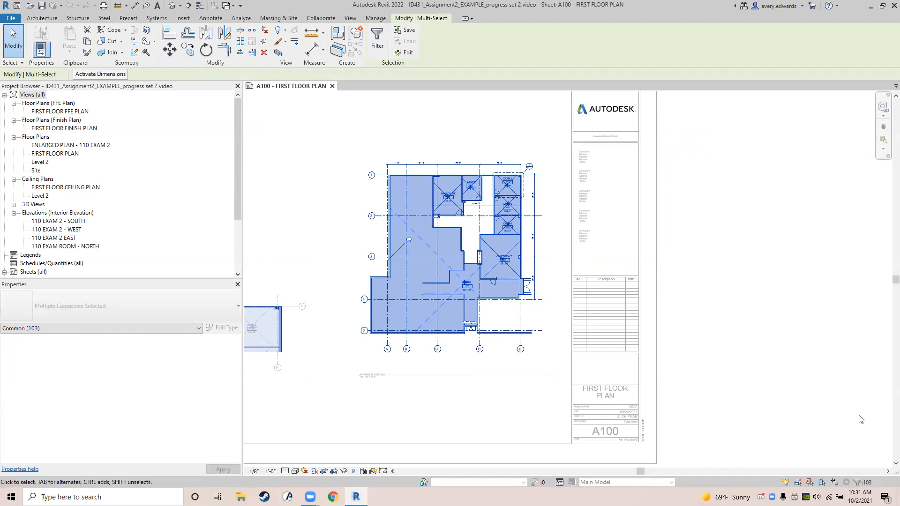
double_click(460, 373)
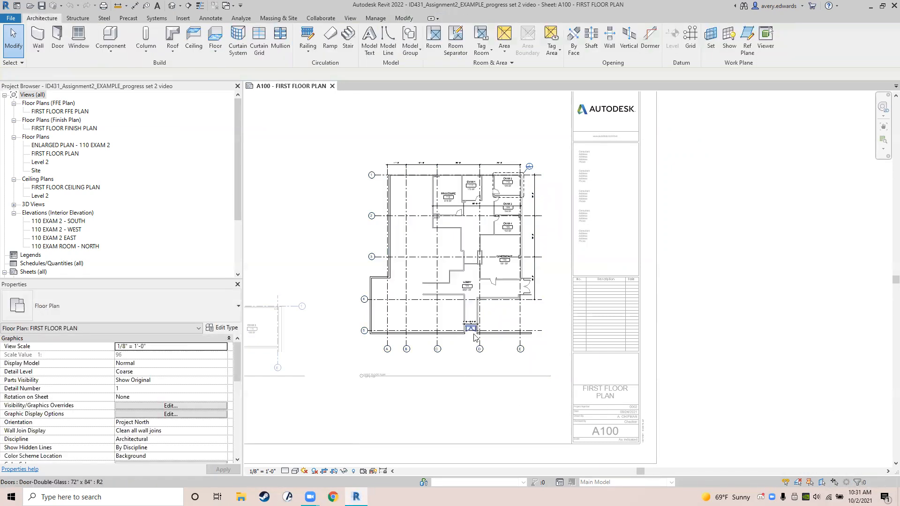
- Select all instances of the 36" x 84" Single-Flush door in the entire project, and clear the selection
left_click(461, 212)
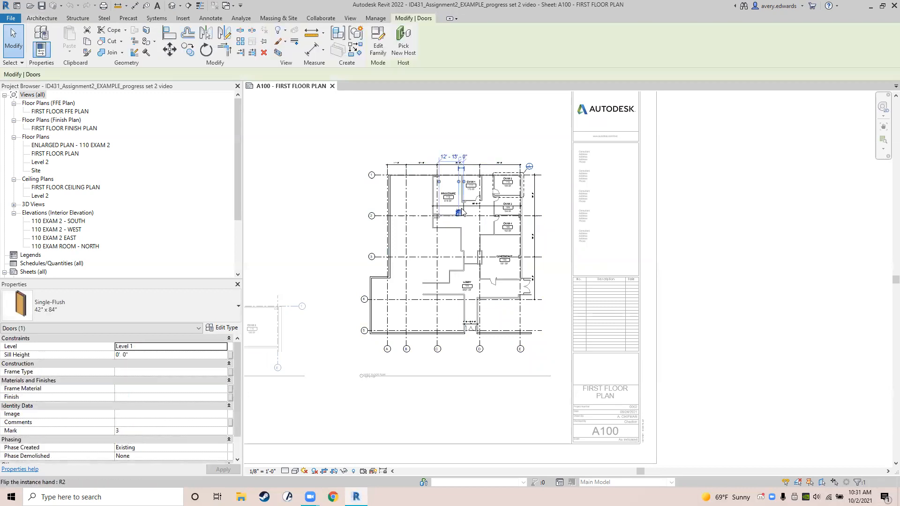
scroll(461, 214, "up", 3)
left_click(493, 192)
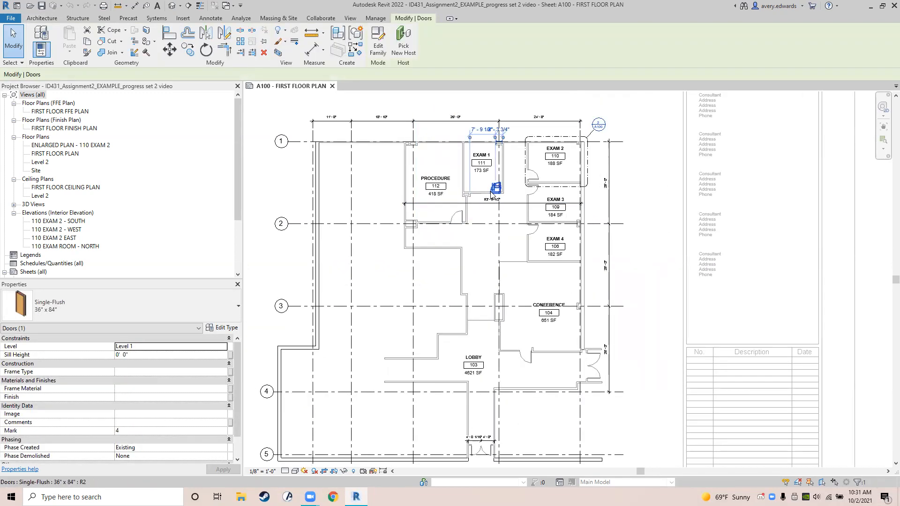
right_click(491, 192)
mouse_move(543, 339)
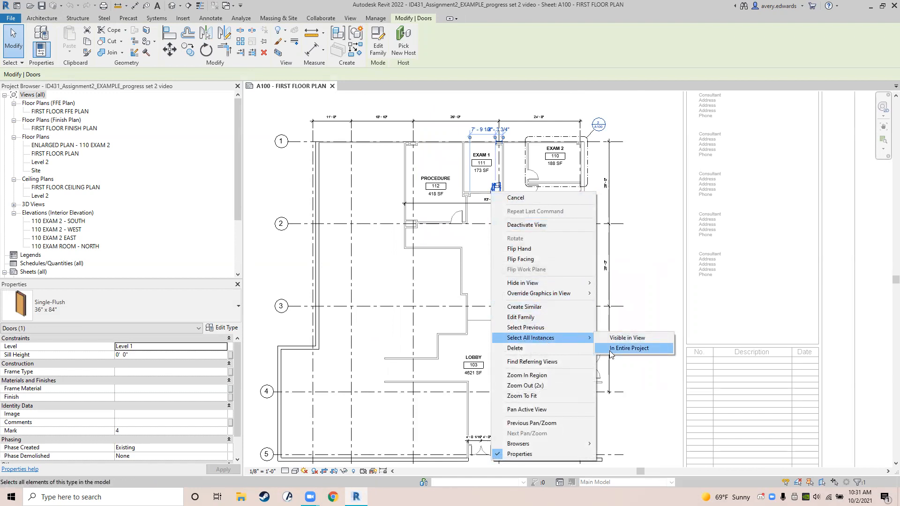
left_click(610, 350)
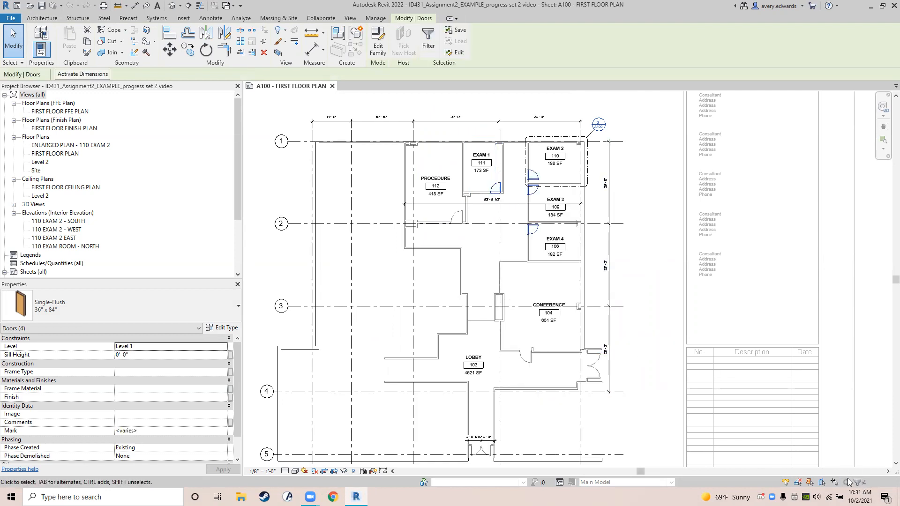
middle_click_drag(630, 353, 575, 239)
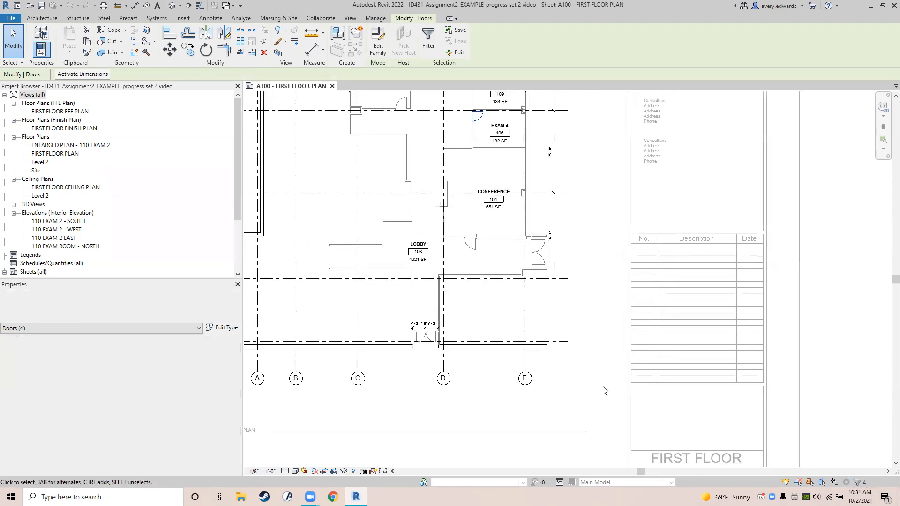
left_click(590, 417)
- Select the entire first floor plan with a crossing window and filter the selection to only Doors and Walls
middle_click_drag(599, 428, 712, 446)
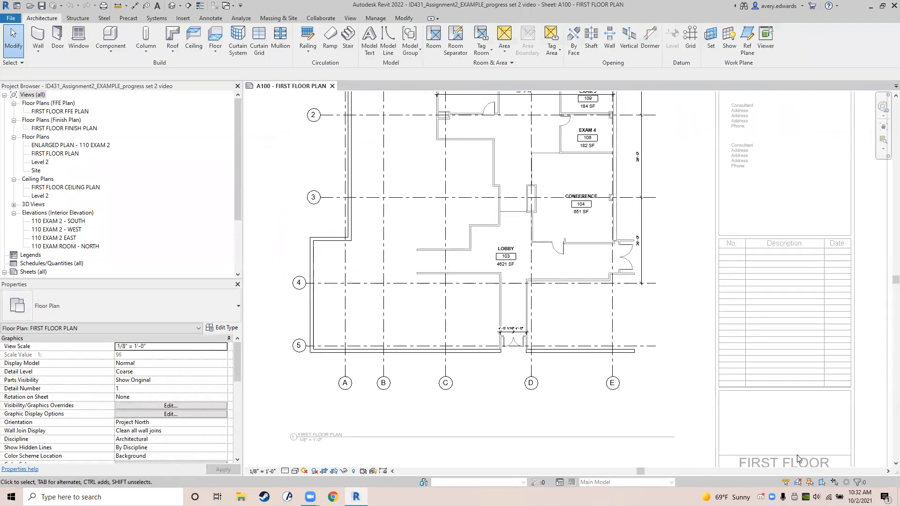
scroll(712, 445, "down", 2)
left_click_drag(712, 418, 399, 117)
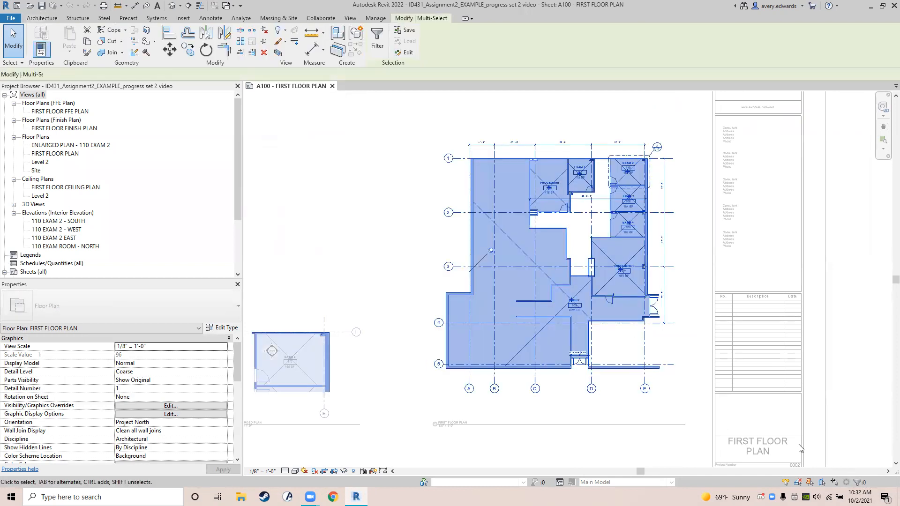
left_click(864, 484)
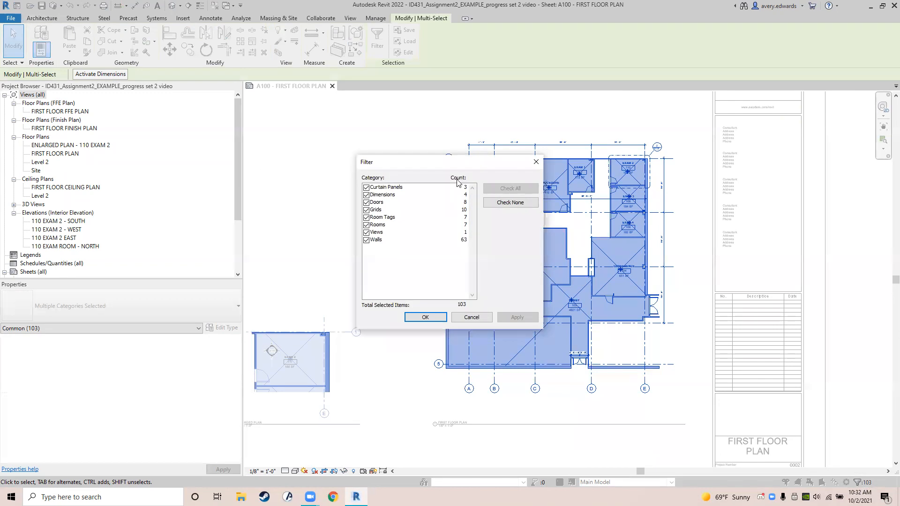
left_click_drag(446, 170, 321, 150)
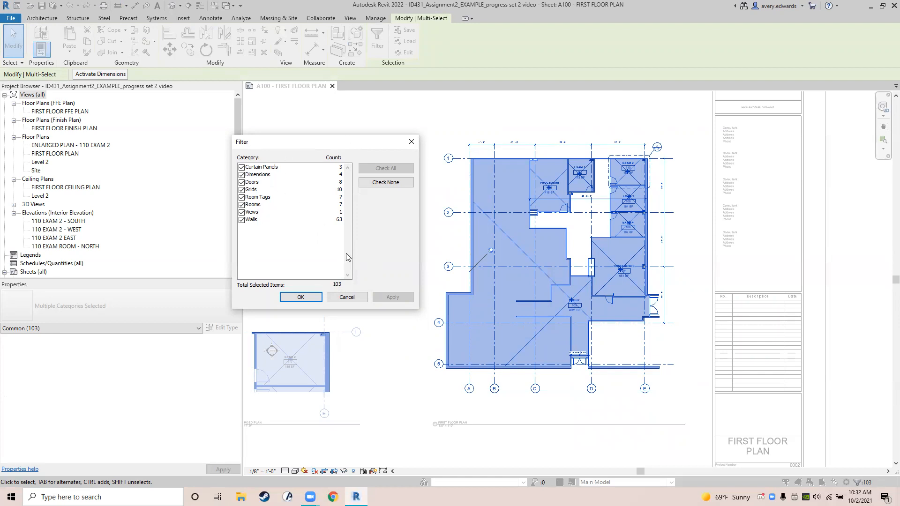
left_click(394, 184)
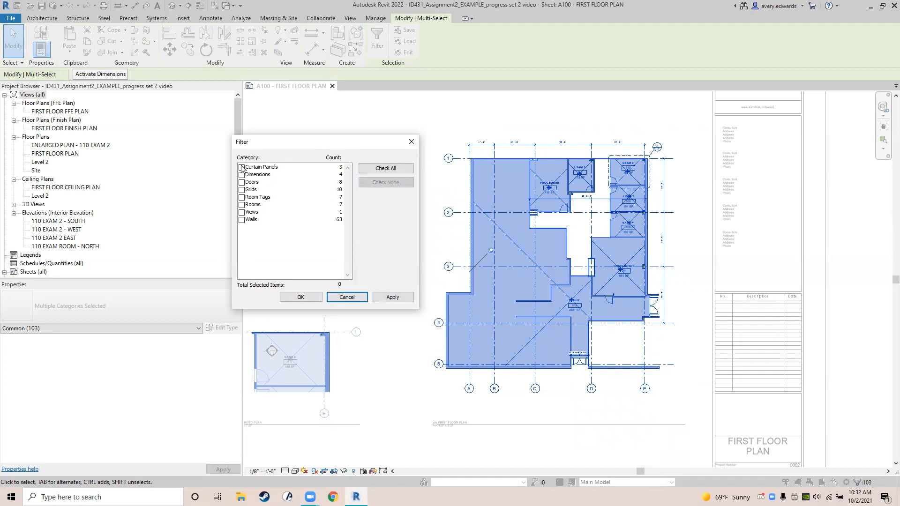
left_click(243, 183)
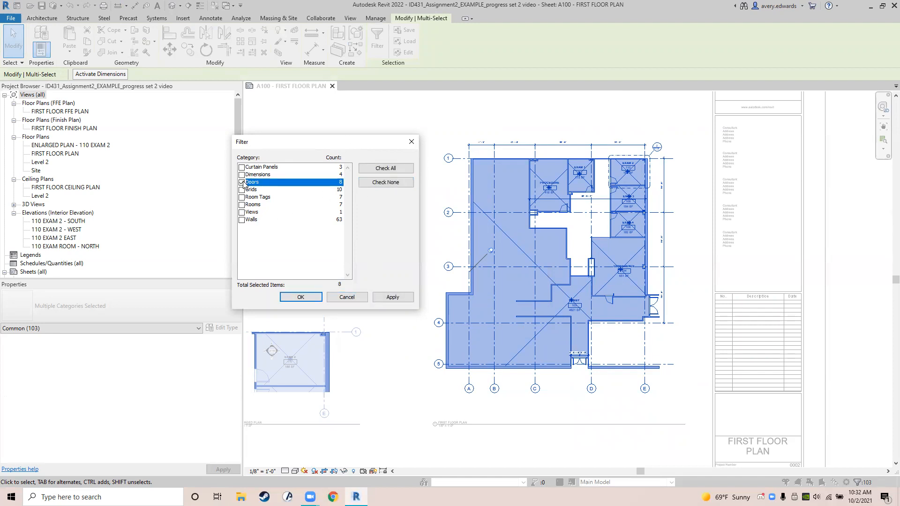
left_click(242, 220)
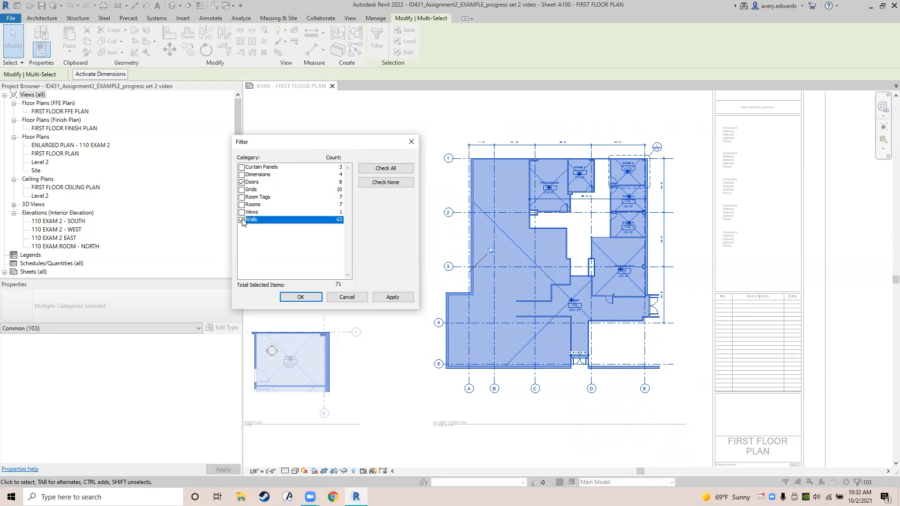
left_click(309, 300)
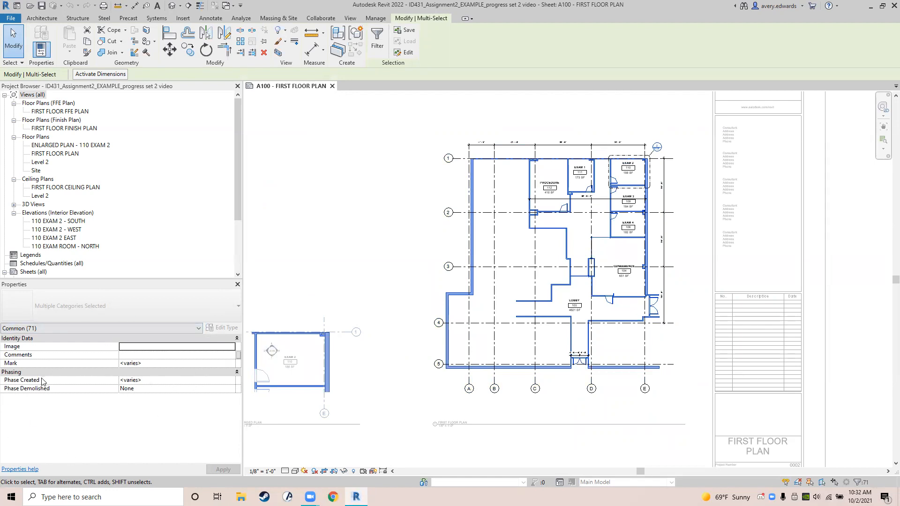
- Set Phase Created to Existing for the selected doors and walls, apply the change, and clear the selection
left_click(125, 380)
left_click(124, 380)
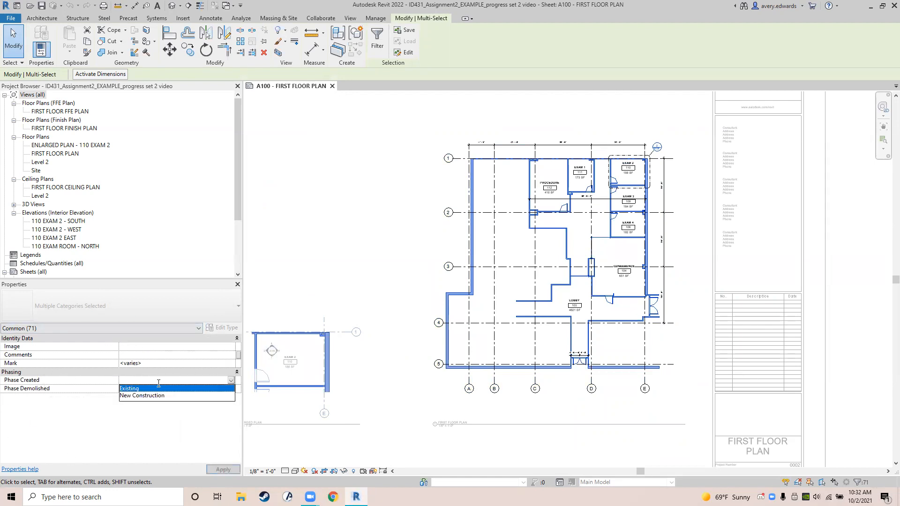
left_click(127, 390)
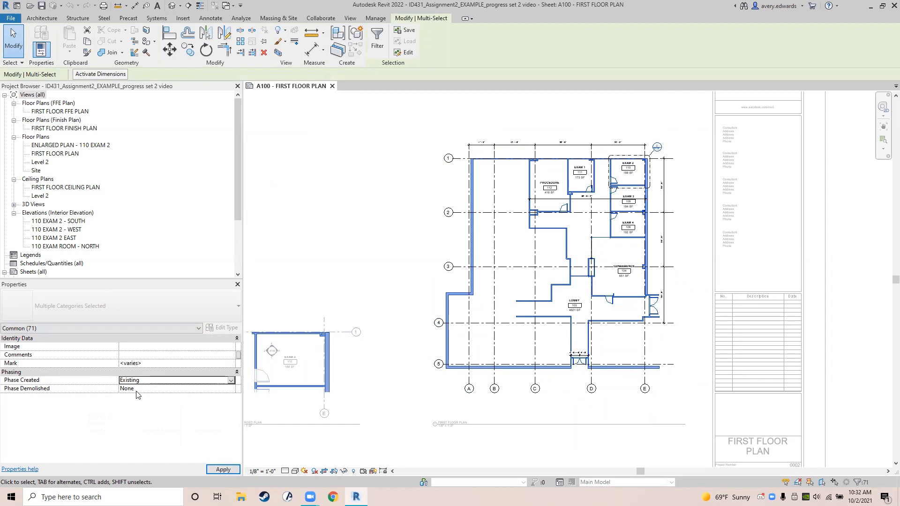
left_click(237, 471)
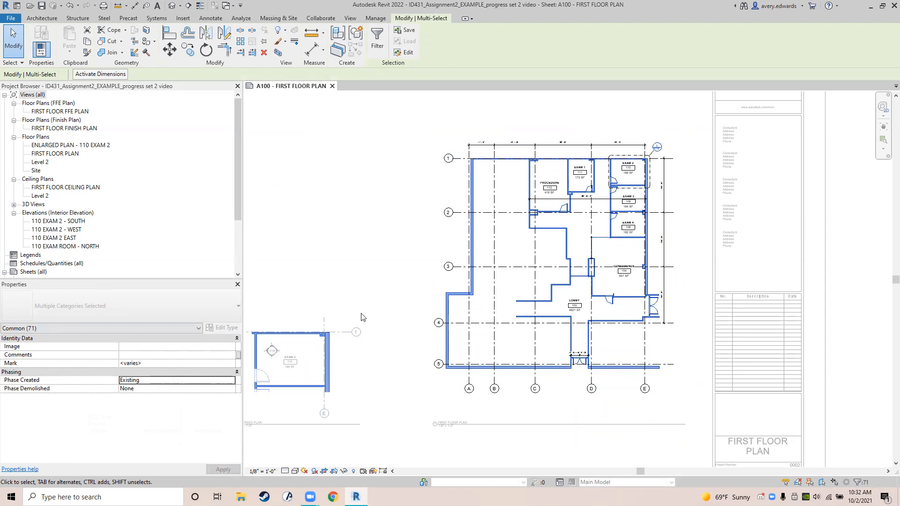
left_click(357, 213)
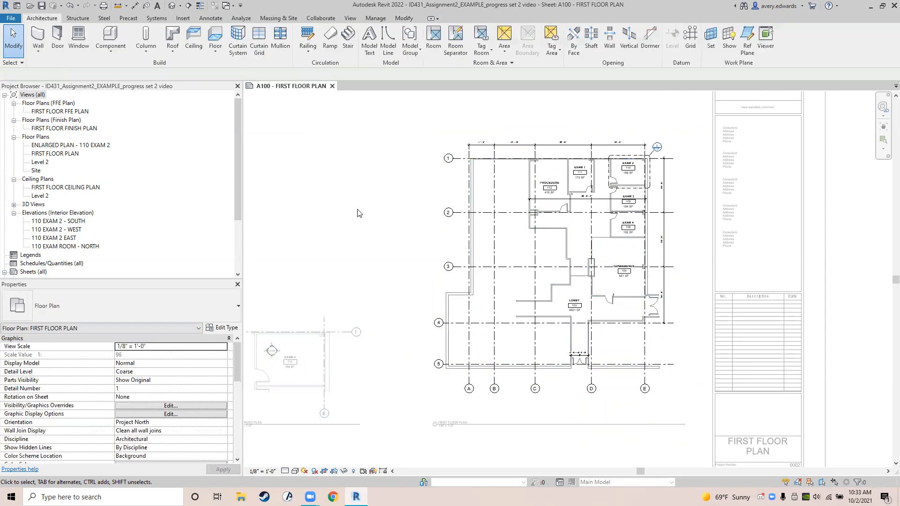
scroll(529, 224, "up", 5)
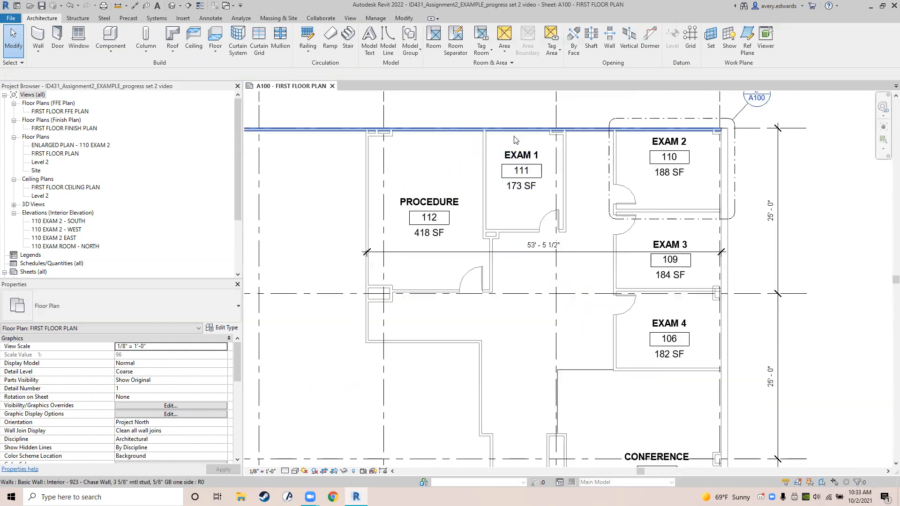
scroll(515, 136, "up", 2)
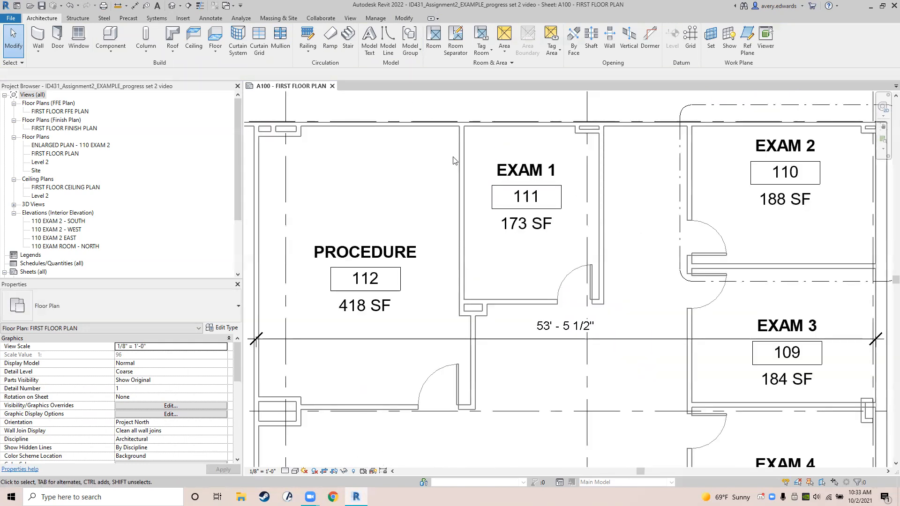
scroll(454, 158, "down", 3)
scroll(453, 158, "down", 5)
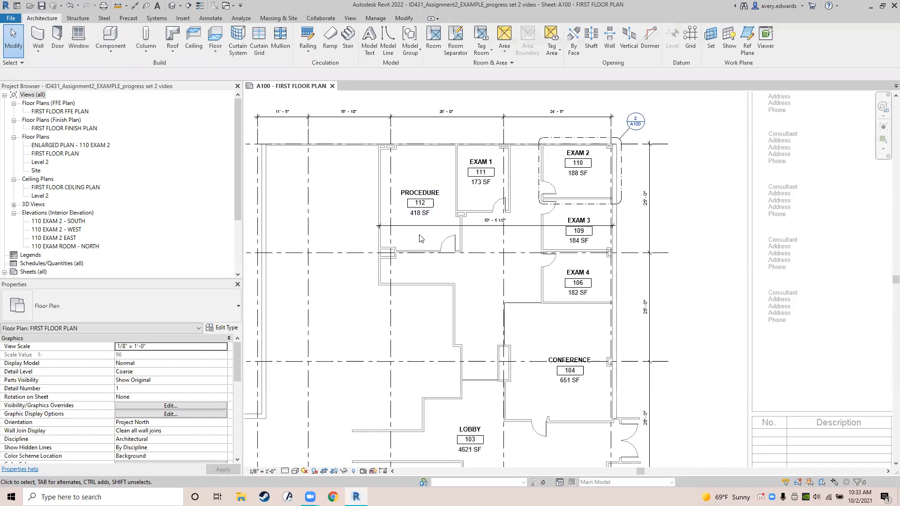
middle_click_drag(445, 193, 444, 239)
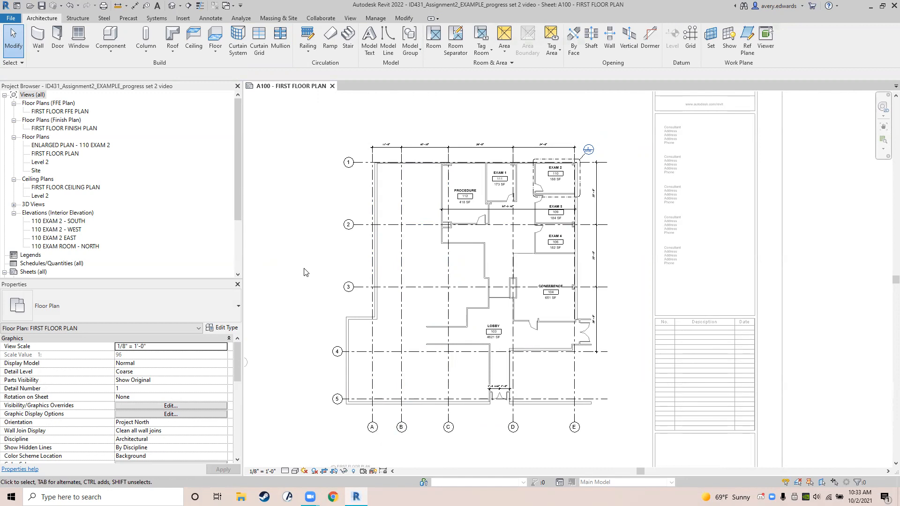
scroll(145, 404, "down", 6)
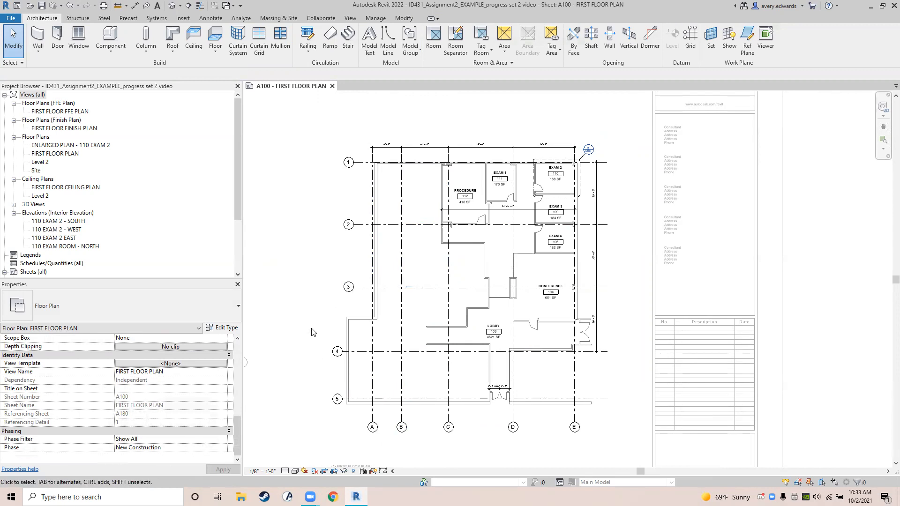
scroll(379, 232, "up", 3)
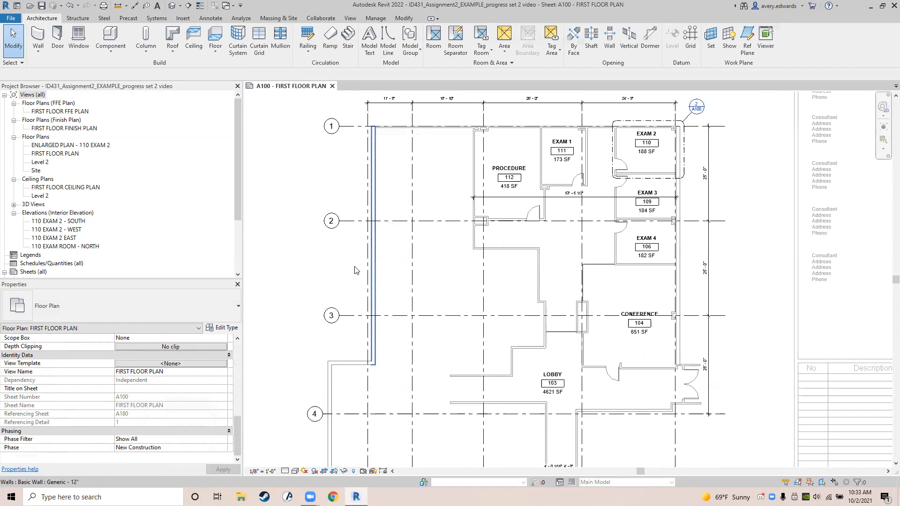
scroll(355, 267, "down", 3)
middle_click_drag(309, 274, 377, 255)
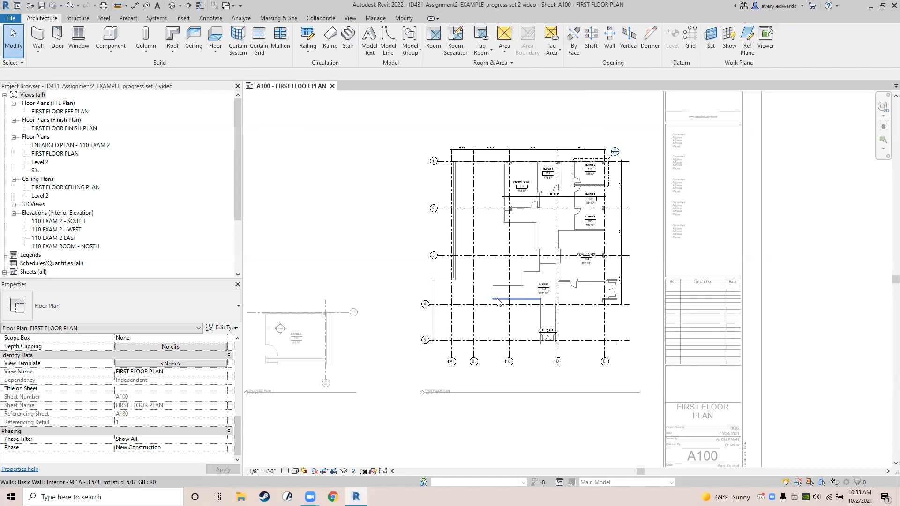
- Select the Lobby 103 room to examine how far its boundary extends, and clear the selection
scroll(496, 300, "up", 3)
scroll(498, 297, "up", 4)
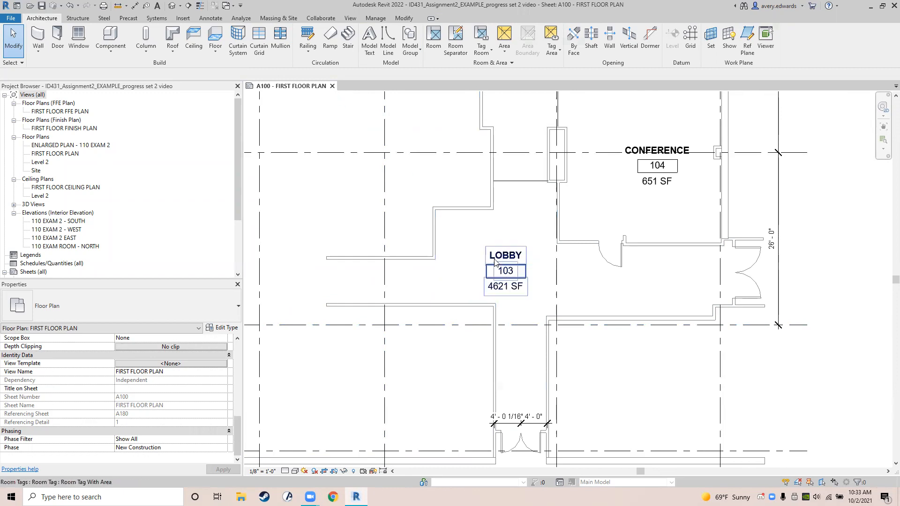
left_click(477, 232)
scroll(477, 231, "down", 2)
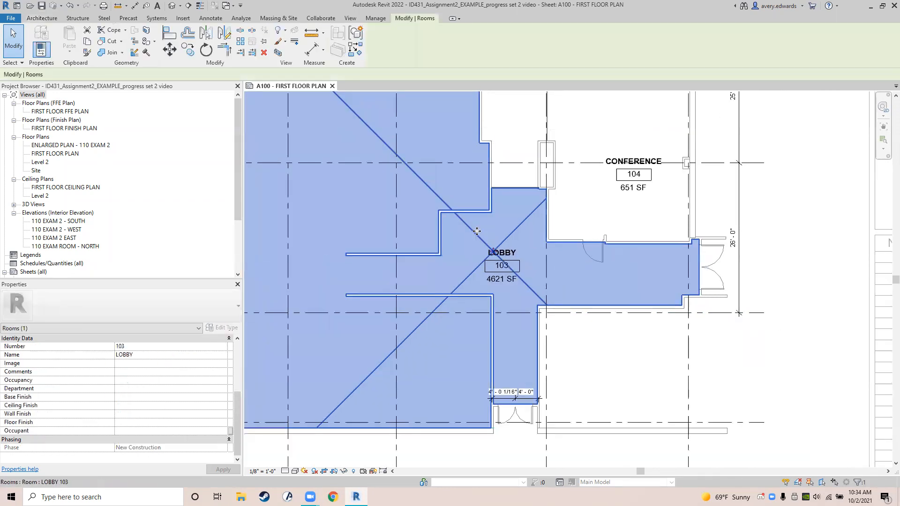
scroll(517, 260, "down", 2)
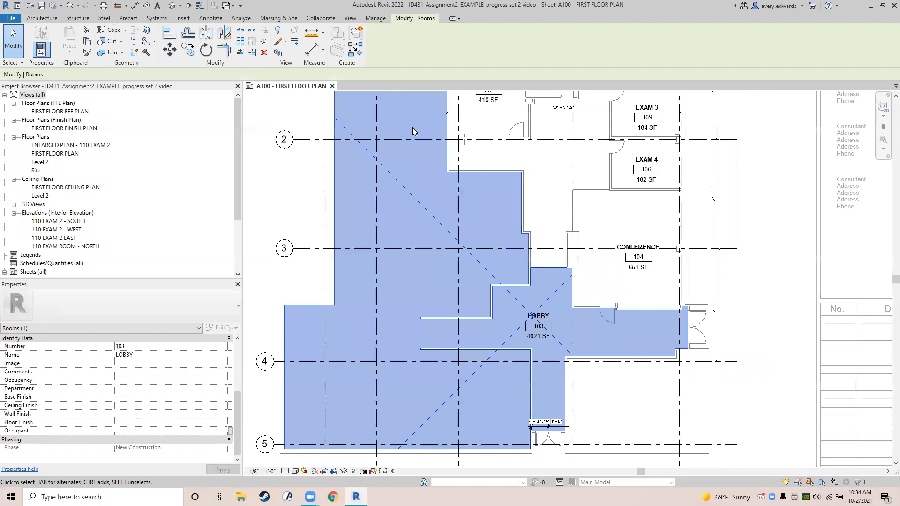
middle_click_drag(412, 128, 392, 161)
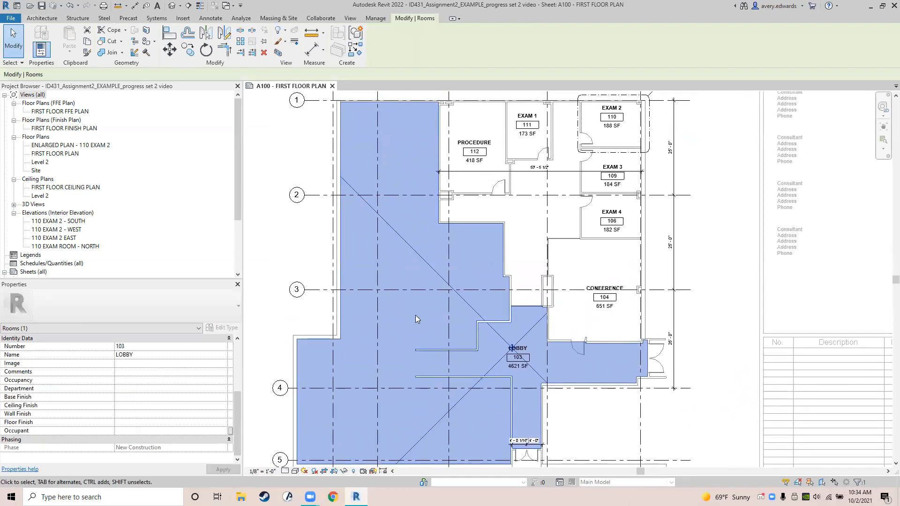
middle_click_drag(352, 255, 345, 233)
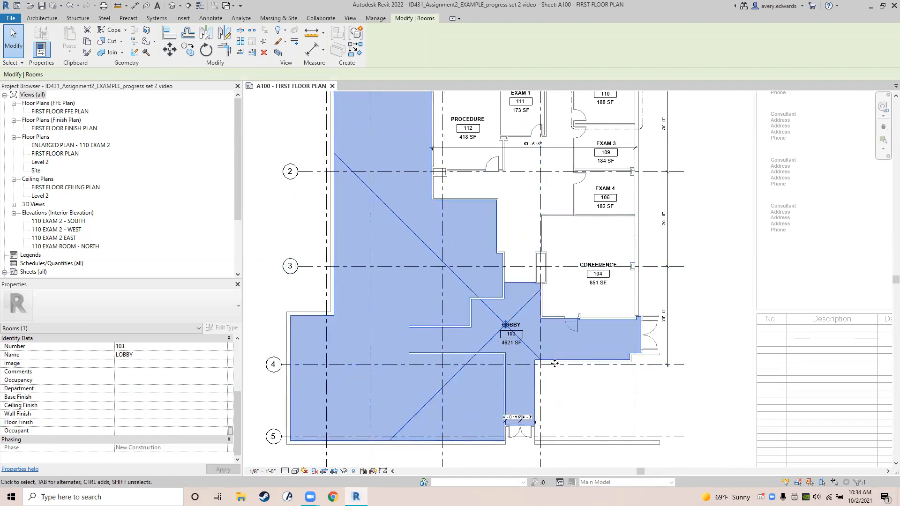
left_click(286, 241)
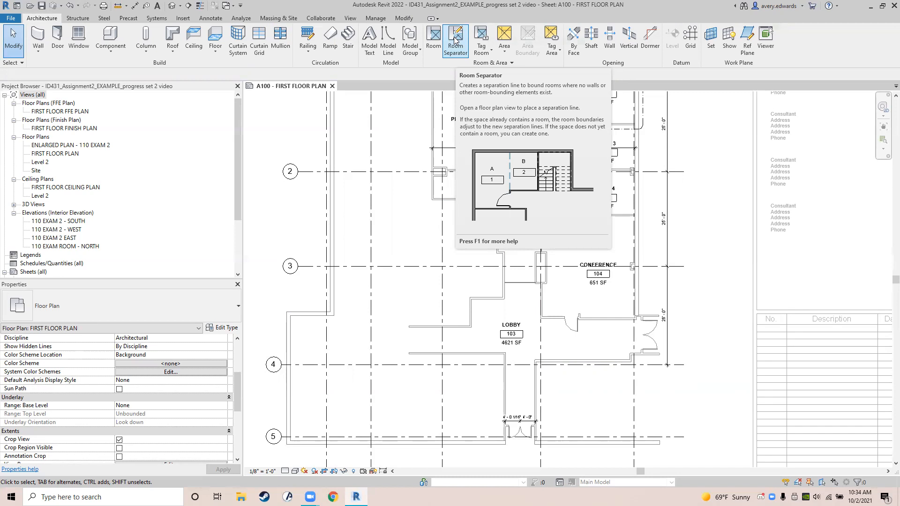
- Draw a room separation line across the open west end of the lobby corridor, joining the endpoints of its two walls
left_click(454, 41)
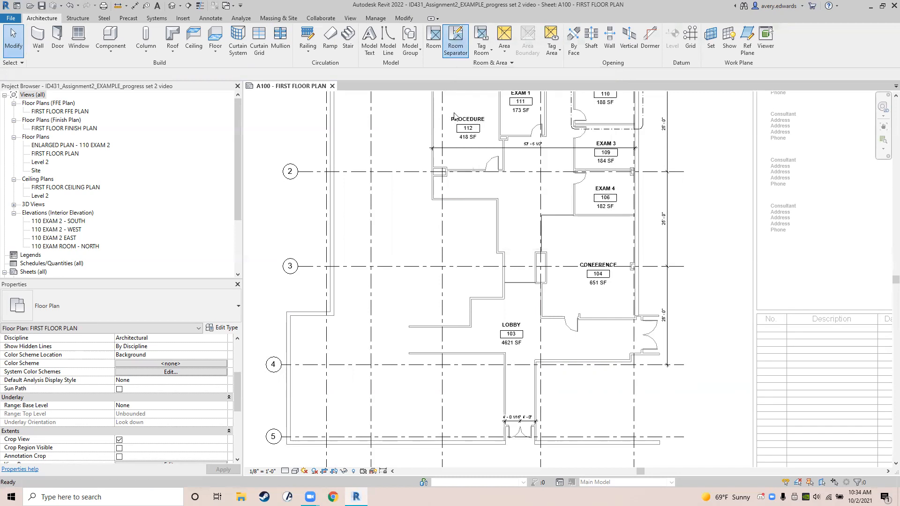
left_click(407, 369)
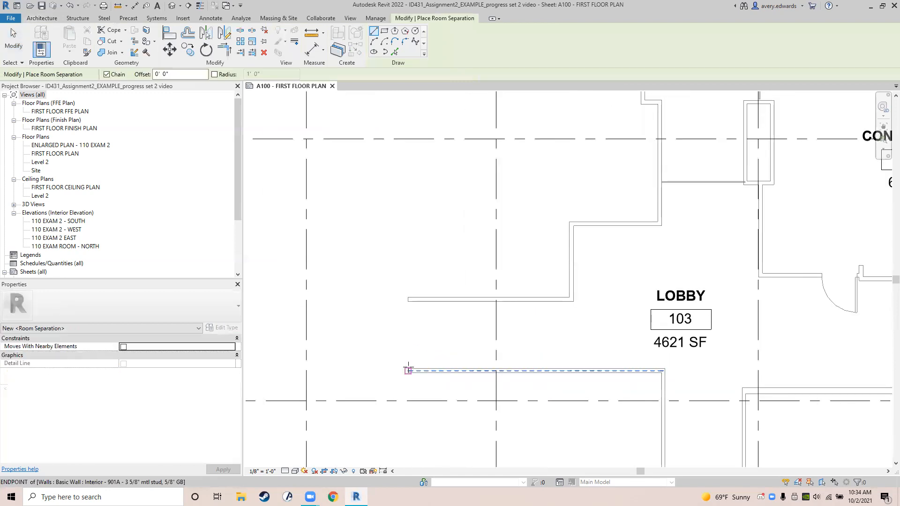
left_click(408, 299)
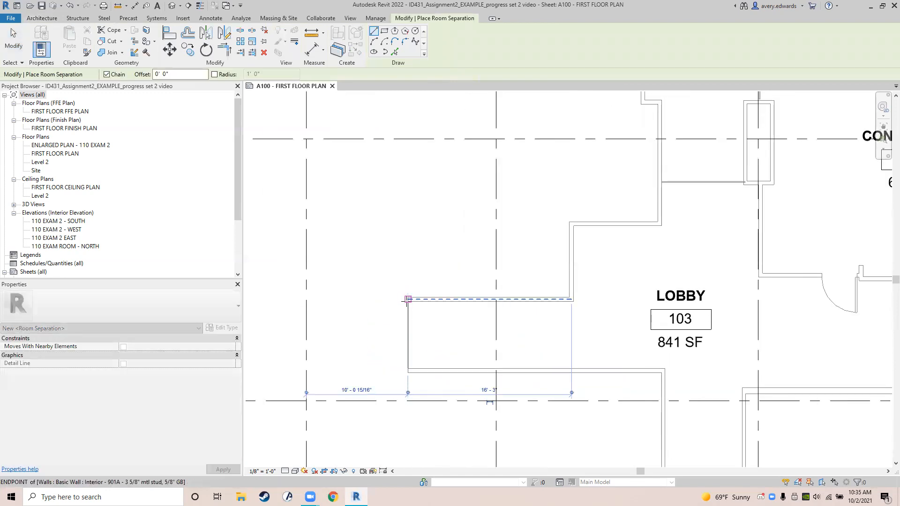
key("Escape")
key("Escape")
scroll(439, 334, "down", 1)
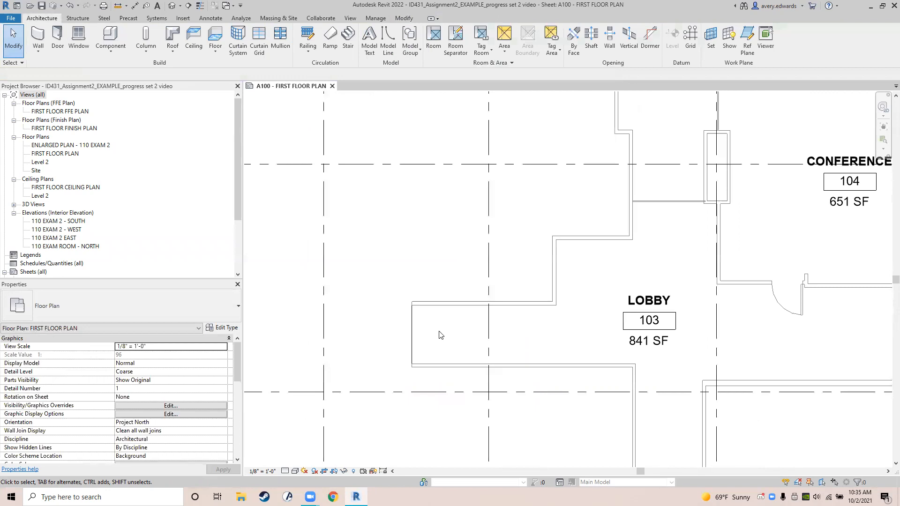
- Select the Lobby 103 room again to check its area and extents with the separation line, and clear the selection
left_click(613, 276)
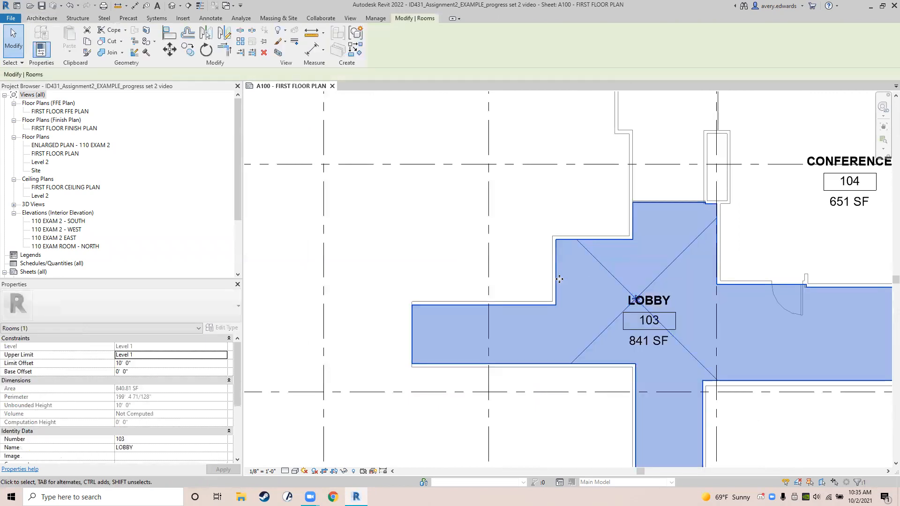
scroll(559, 281, "down", 2)
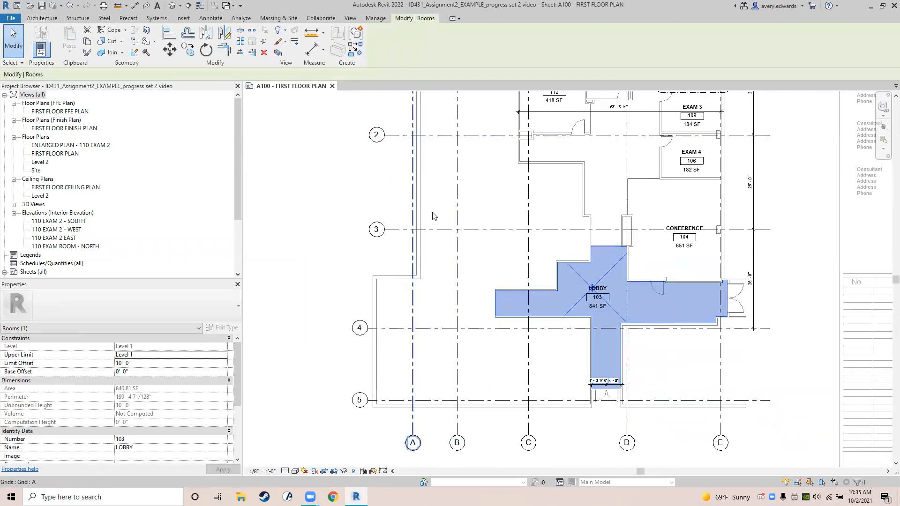
scroll(593, 309, "up", 5)
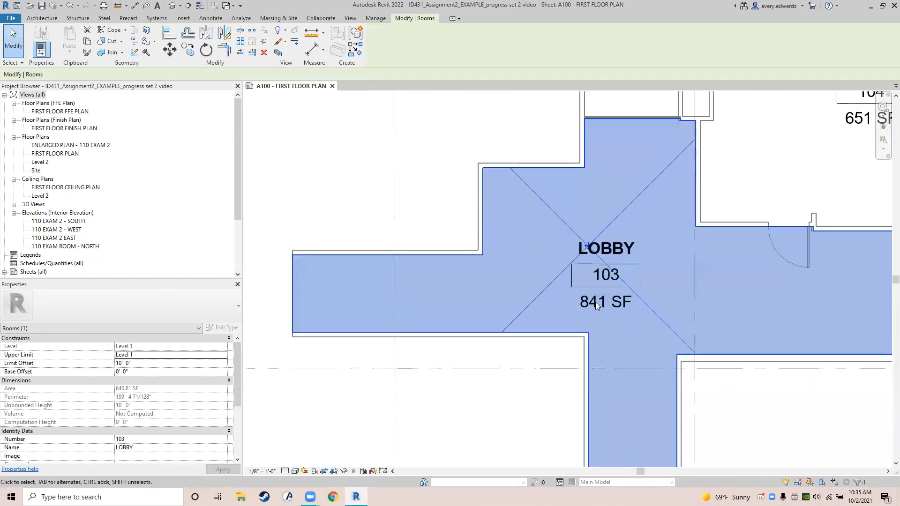
scroll(592, 293, "down", 6)
scroll(537, 256, "down", 3)
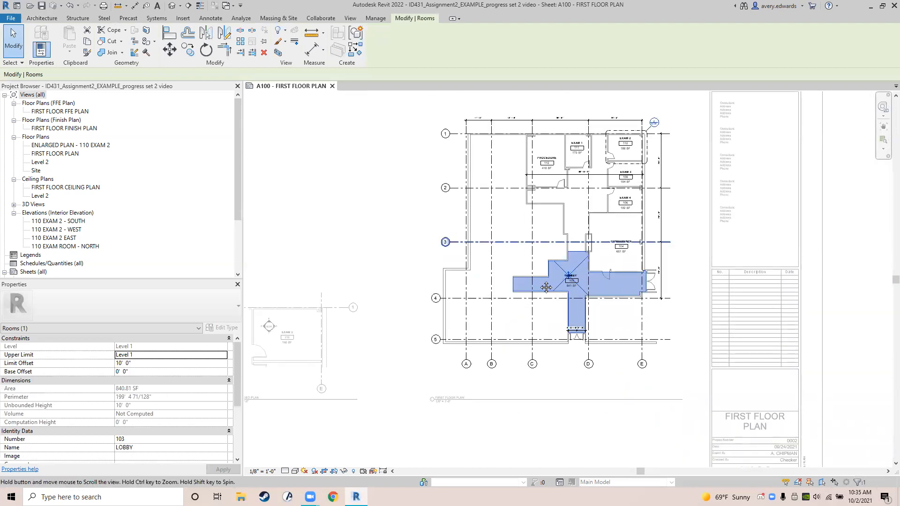
left_click(394, 258)
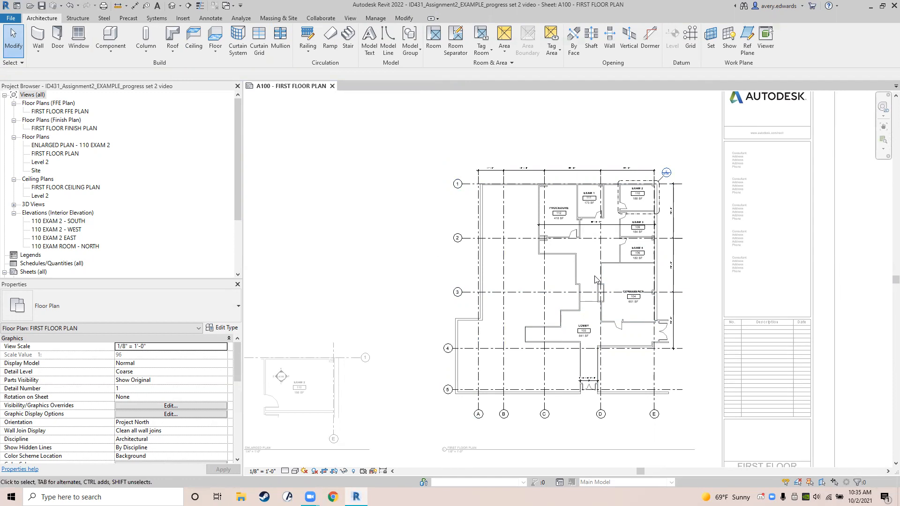
- Reveal the hidden elements, unhide the PDF image ID431_Assignment2_BasisOfDesign.pdf in the plan, and leave the reveal mode
middle_click_drag(578, 264, 467, 267)
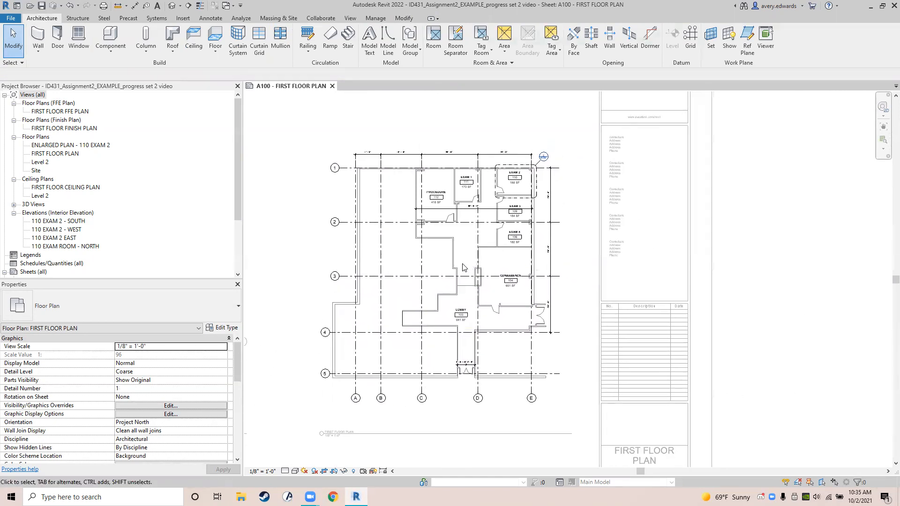
scroll(463, 267, "up", 2)
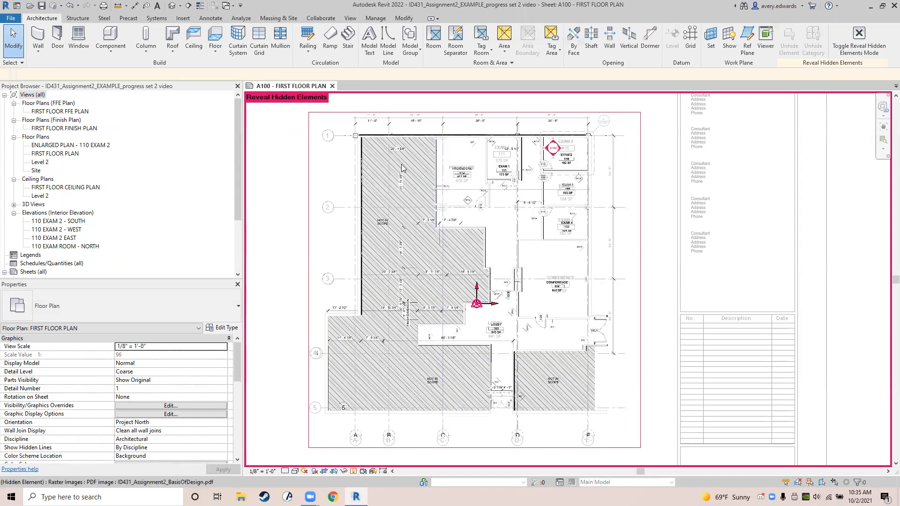
left_click(403, 167)
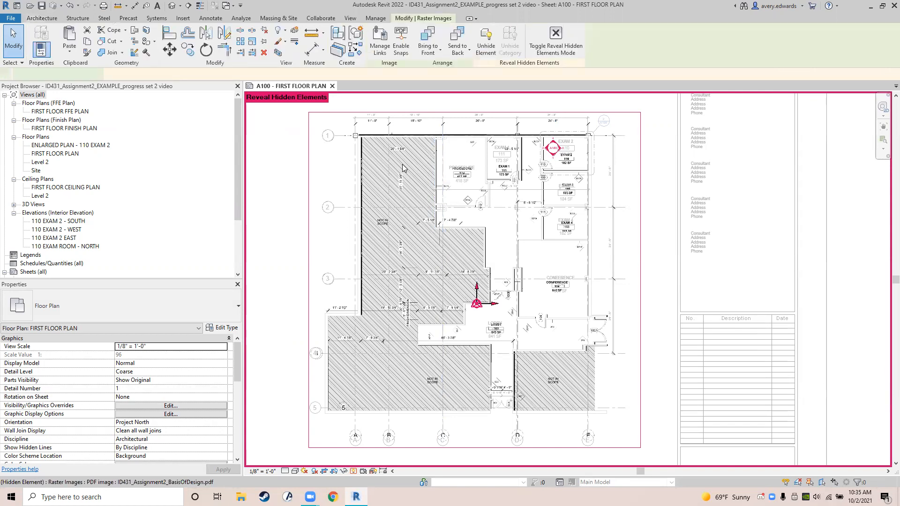
scroll(403, 168, "down", 3)
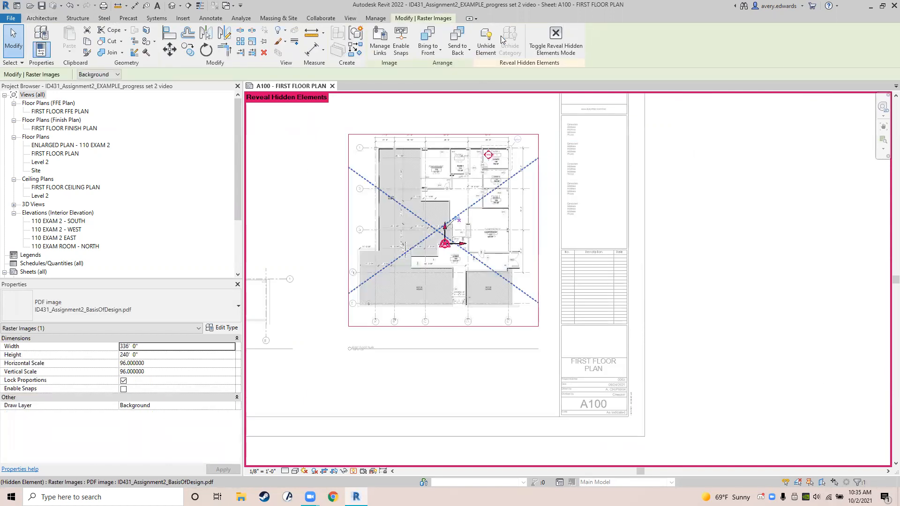
left_click(485, 41)
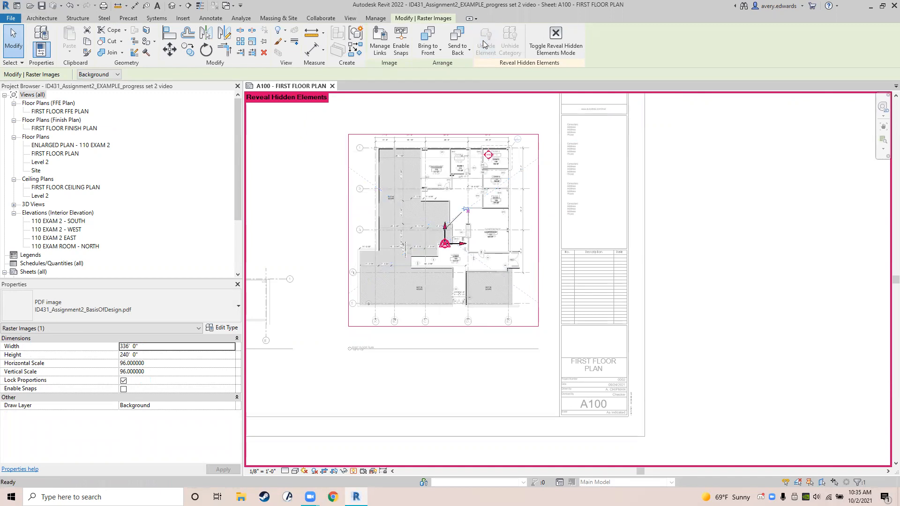
left_click(556, 44)
key("Escape")
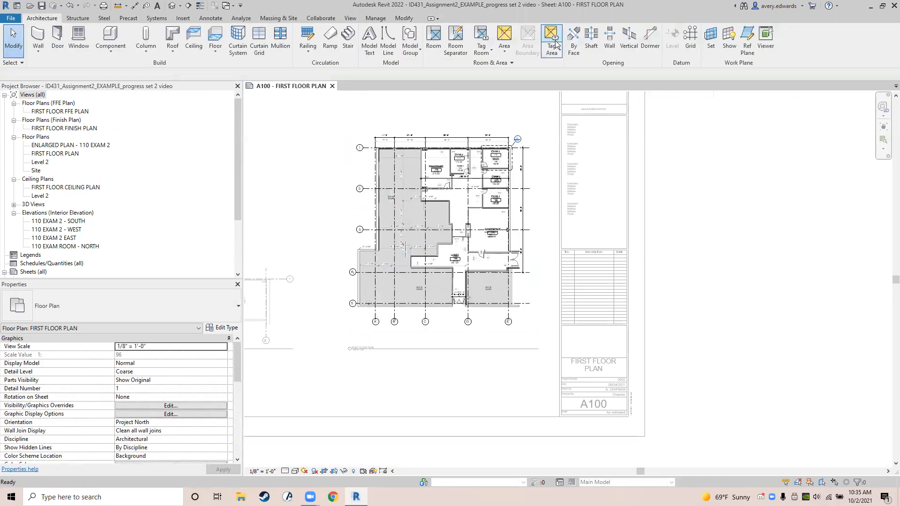
- Start a Diagonal Crosshatch filled region and set its boundary line style to Medium Lines
middle_click_drag(469, 114, 498, 133)
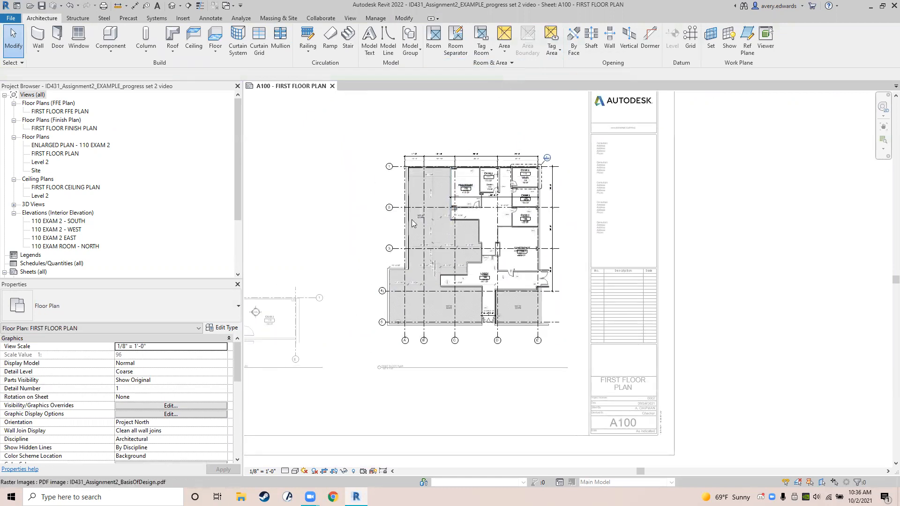
scroll(462, 114, "up", 2)
mouse_move(363, 313)
middle_mouse_down()
mouse_move(358, 278)
mouse_move(357, 310)
middle_mouse_up()
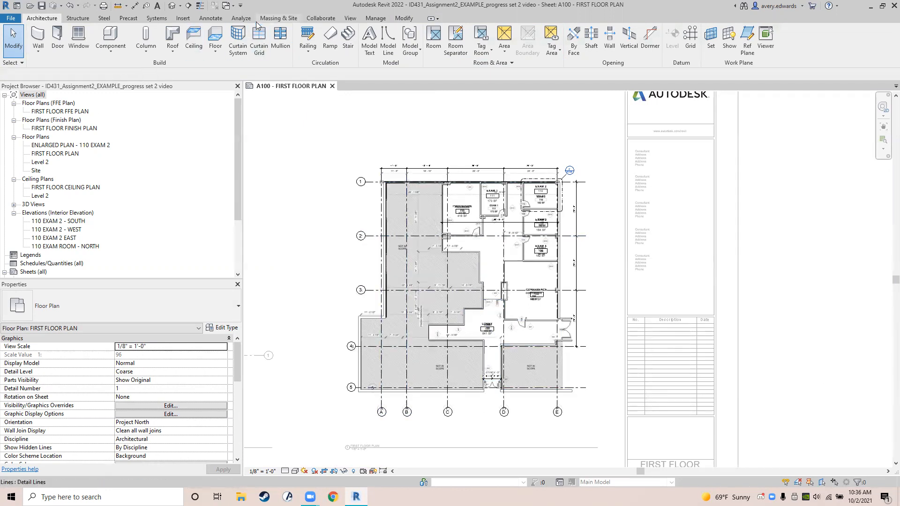
left_click(210, 19)
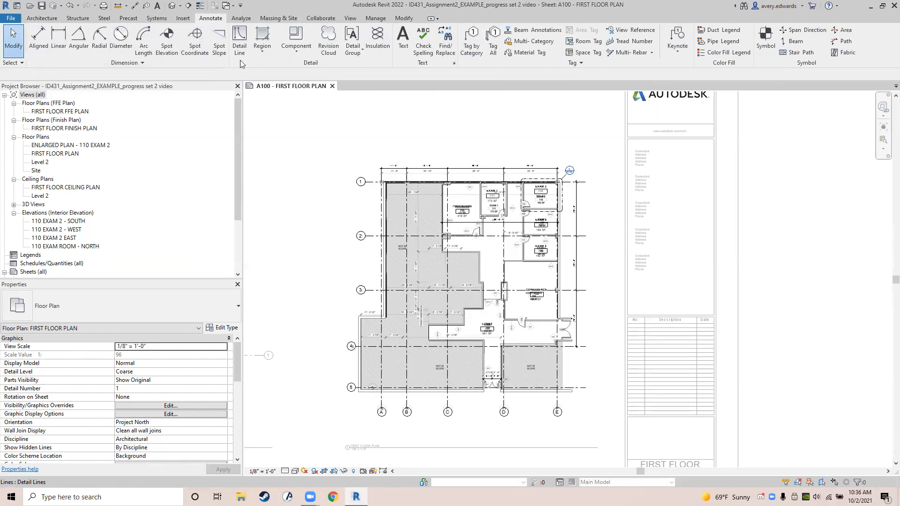
left_click(263, 52)
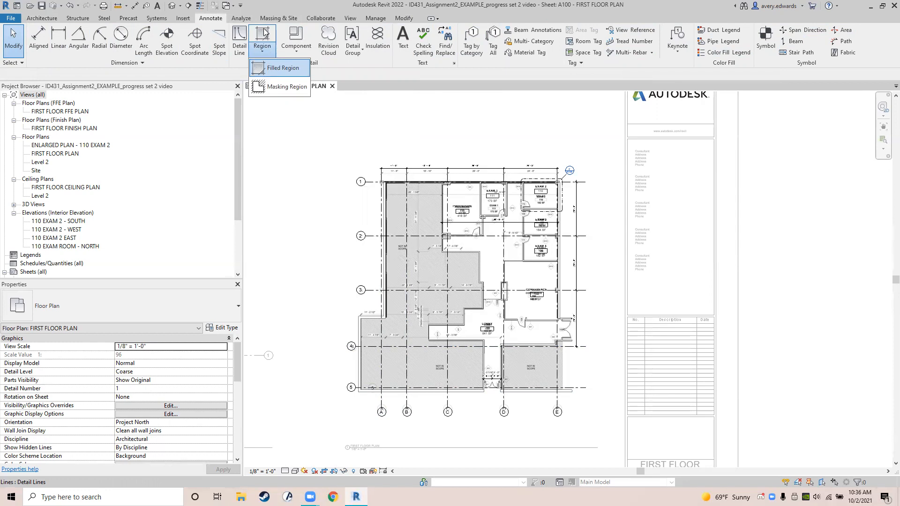
left_click(282, 68)
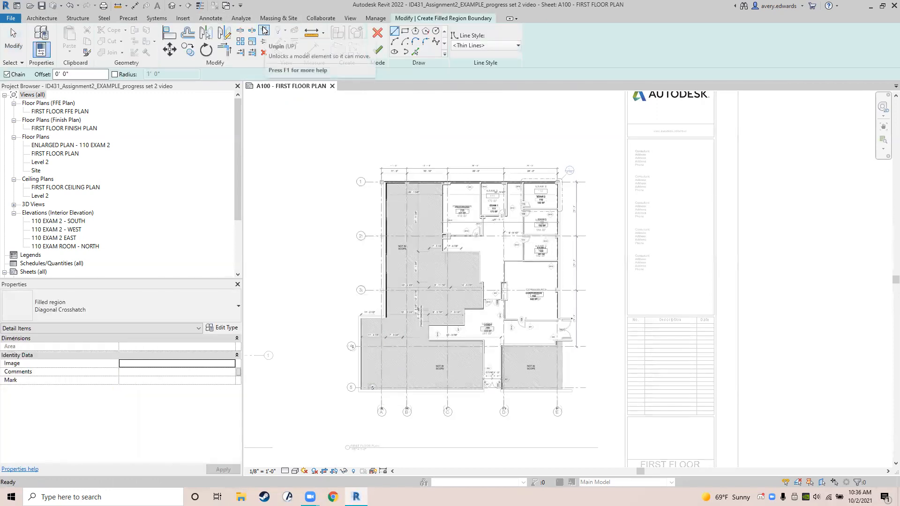
left_click(496, 47)
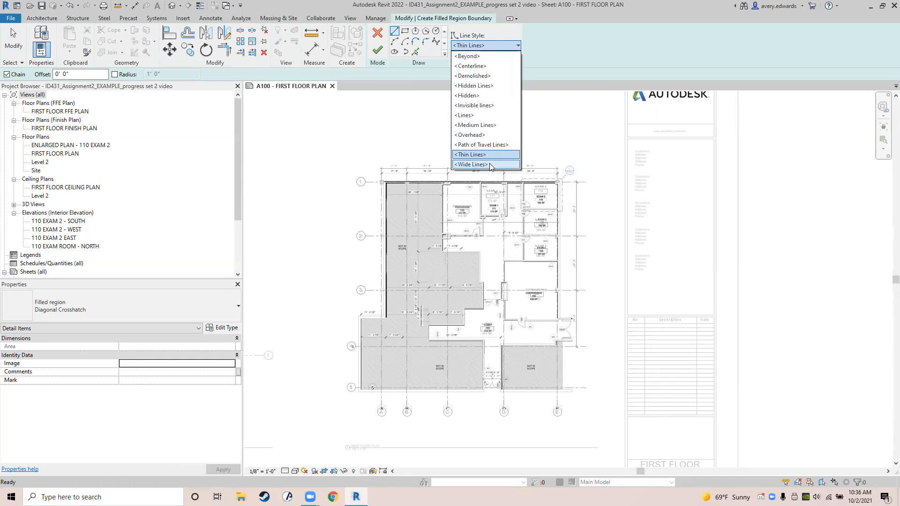
left_click(484, 129)
- Sketch the region boundary along the north edge of the not-in-scope area, down the Procedure room's west wall, and east along the jog below
middle_click_drag(370, 248, 364, 203)
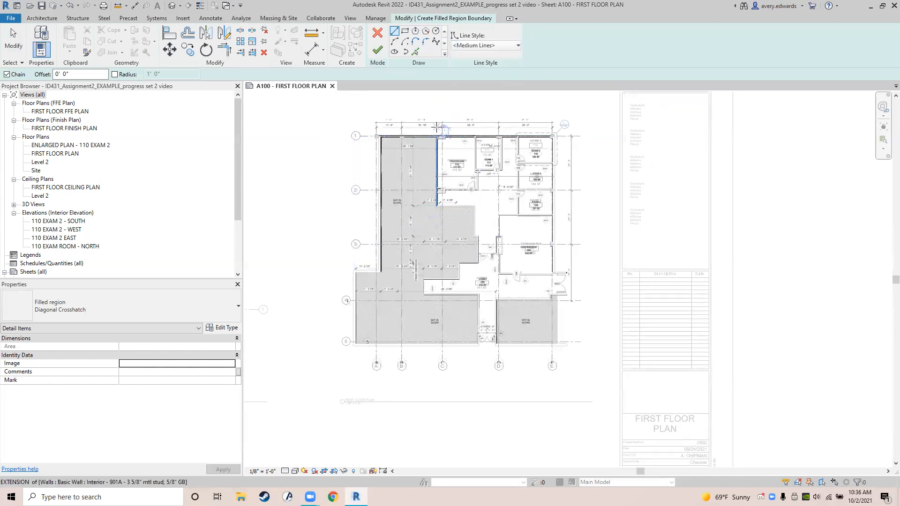
scroll(436, 128, "up", 5)
middle_click_drag(510, 216, 651, 227)
scroll(382, 161, "up", 2)
left_click(381, 160)
left_click(681, 160)
mouse_move(651, 357)
middle_mouse_down()
mouse_move(534, 169)
mouse_move(484, 136)
middle_mouse_up()
left_click(514, 310)
left_click(715, 310)
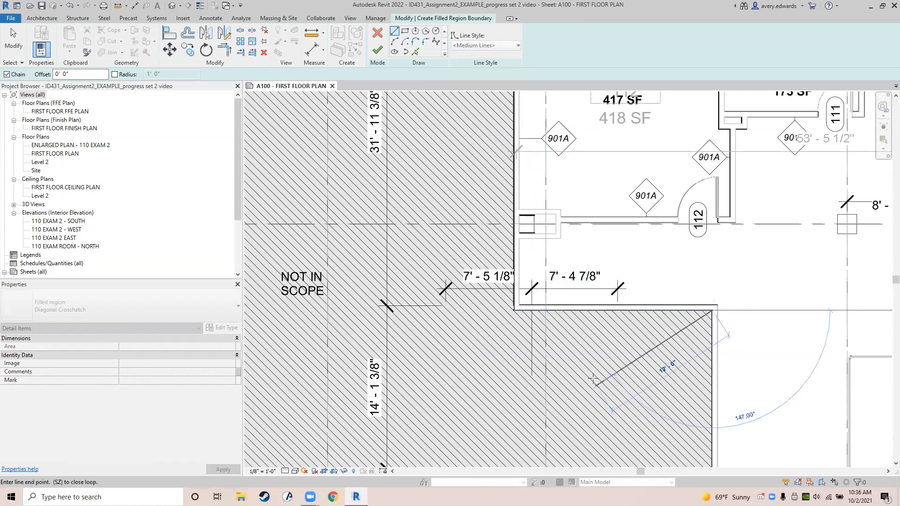
- Continue the region boundary along the stepped walls west of the lobby and around the lobby's narrow west alcove to the entry corridor
middle_click_drag(593, 379, 502, 262)
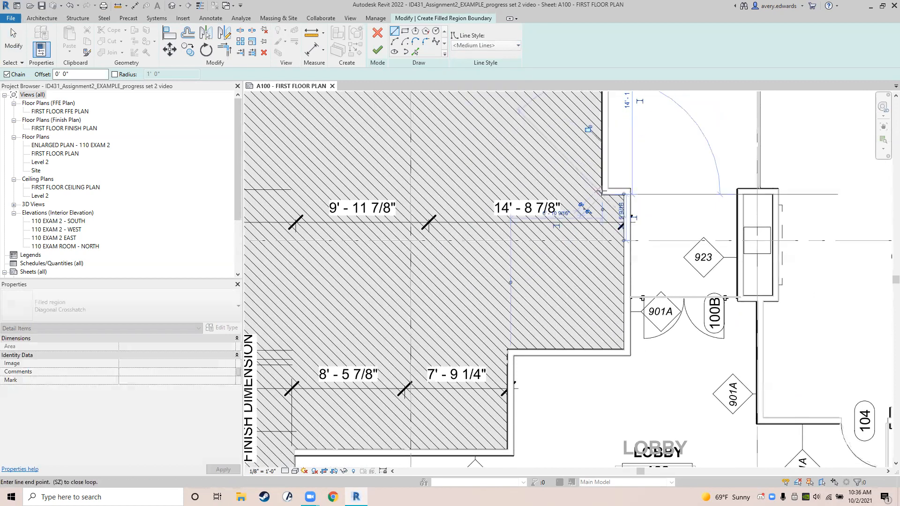
left_click(624, 349)
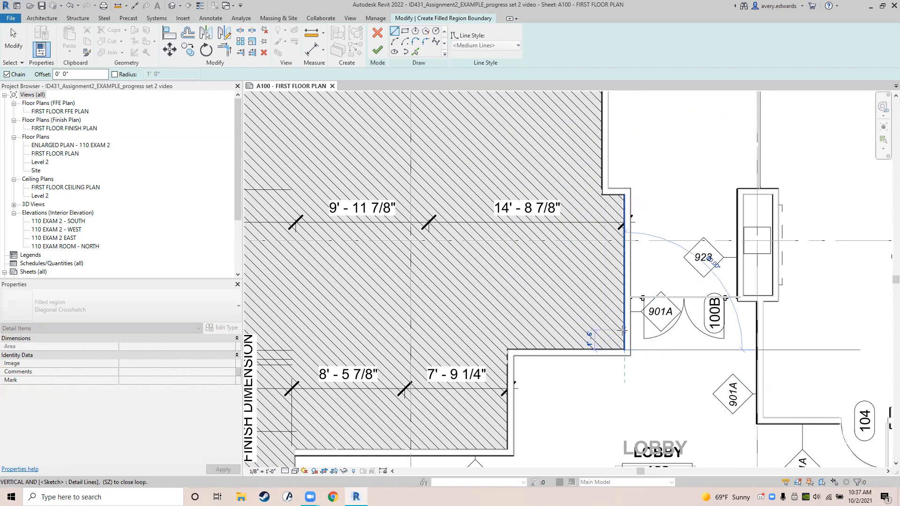
left_click(508, 350)
left_click(508, 450)
middle_click_drag(424, 396, 574, 174)
left_click(444, 230)
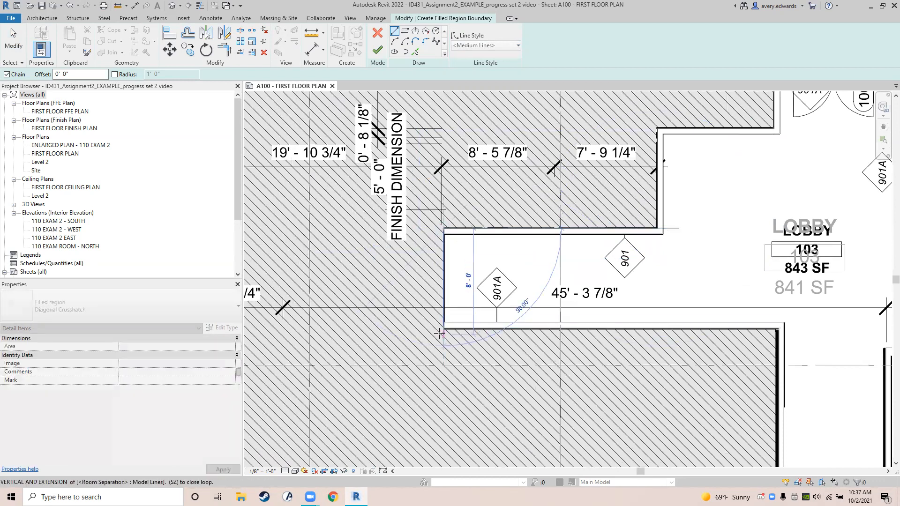
left_click(443, 329)
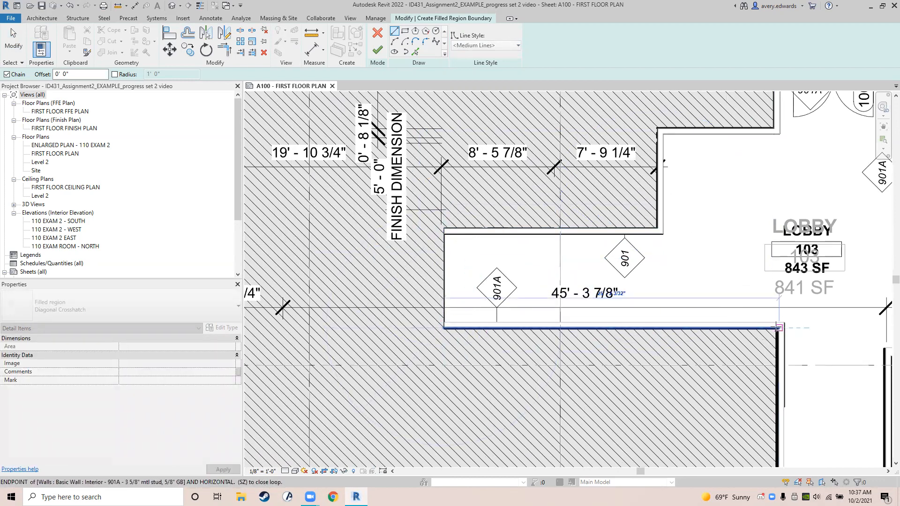
left_click(775, 328)
- Extend the region boundary down the entry corridor's west wall and west along the south exterior wall to the corner near grid 5
middle_click_drag(700, 403, 606, 104)
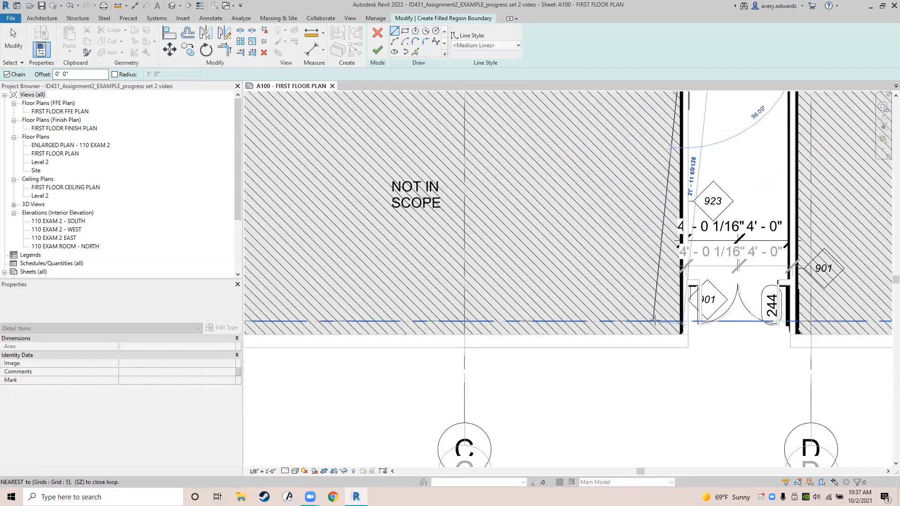
left_click(683, 334)
middle_click_drag(574, 311, 889, 283)
middle_click_drag(423, 264, 701, 296)
middle_click_drag(576, 341, 593, 346)
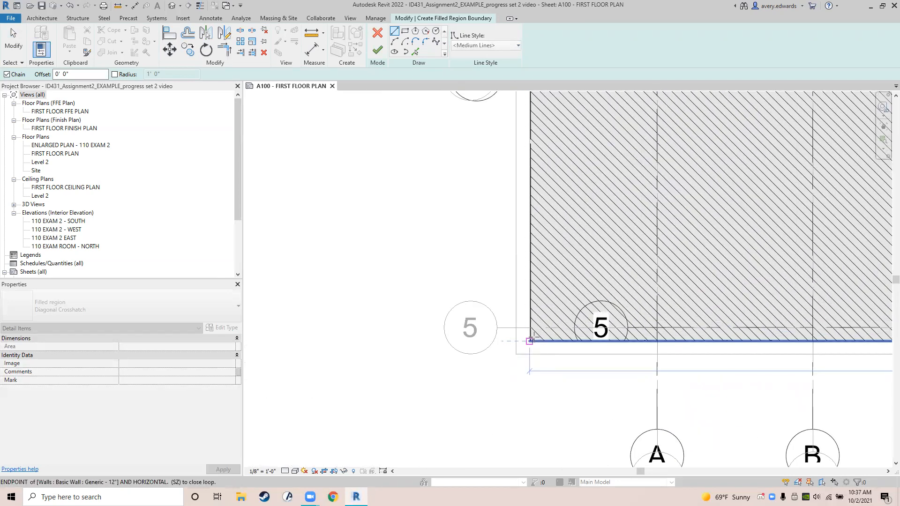
scroll(552, 270, "down", 1)
- Close the boundary up the west exterior wall, east along the jog between grids 3 and 4, and north to the corner near grid 1
middle_click_drag(588, 181, 559, 374)
middle_click_drag(540, 238, 524, 297)
left_click(493, 246)
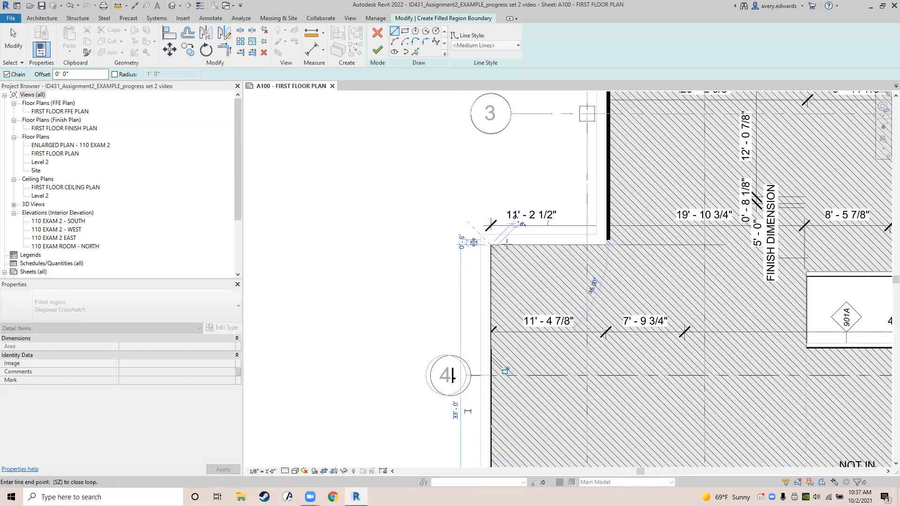
left_click(607, 245)
middle_click_drag(612, 172, 558, 363)
mouse_move(581, 197)
middle_mouse_down()
mouse_move(582, 239)
mouse_move(539, 391)
middle_mouse_up()
middle_click_drag(550, 189, 533, 396)
left_click(494, 176)
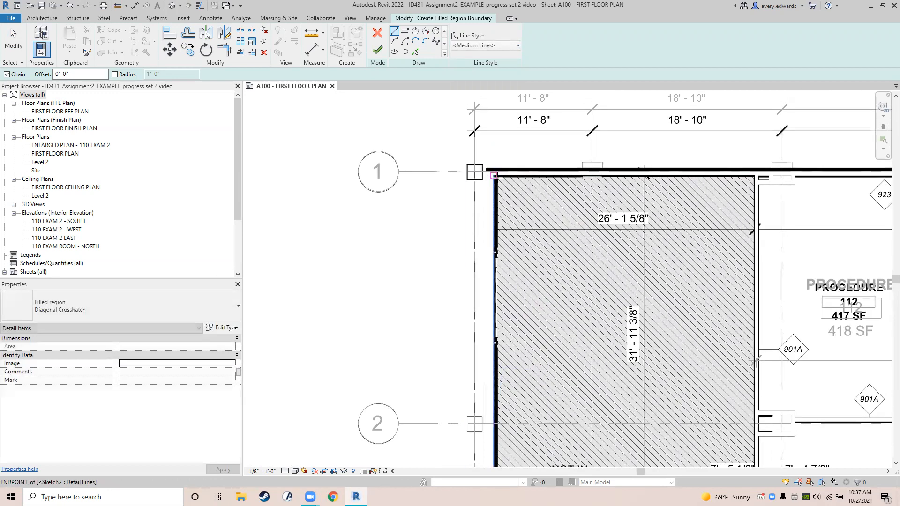
- Leave the line tool and finish the filled region sketch over the large not-in-scope area
scroll(414, 216, "down", 3)
scroll(416, 219, "down", 2)
middle_click_drag(379, 308, 351, 214)
scroll(299, 271, "down", 3)
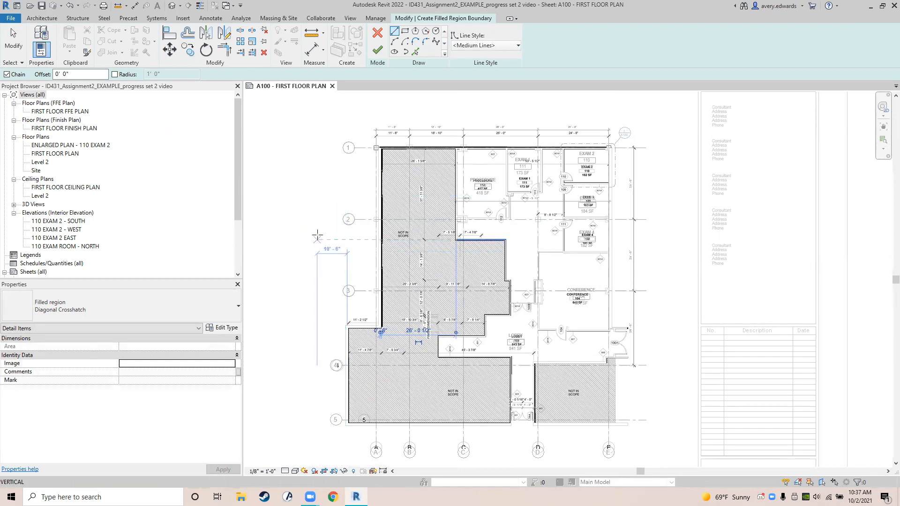
left_click(318, 240)
key("Escape")
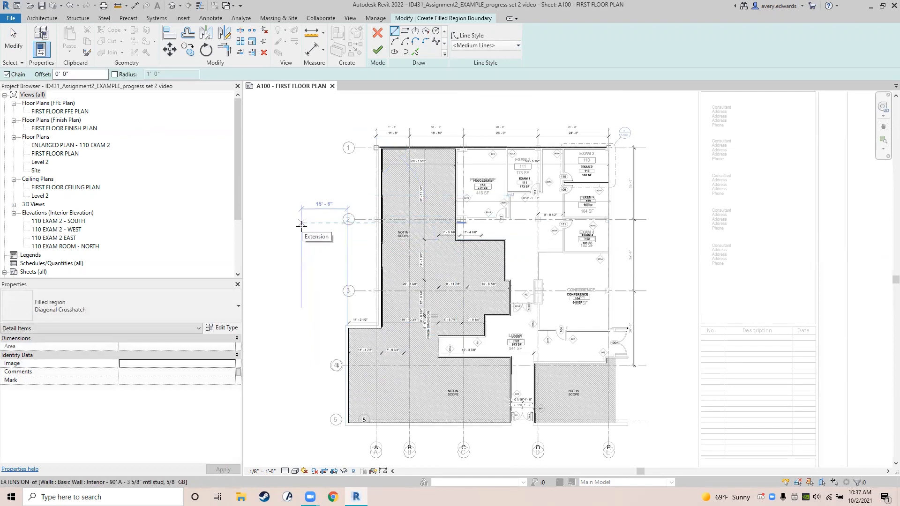
scroll(301, 225, "up", 3)
scroll(303, 229, "down", 4)
mouse_move(433, 259)
middle_mouse_down()
mouse_move(353, 194)
mouse_move(309, 285)
mouse_move(337, 241)
middle_mouse_up()
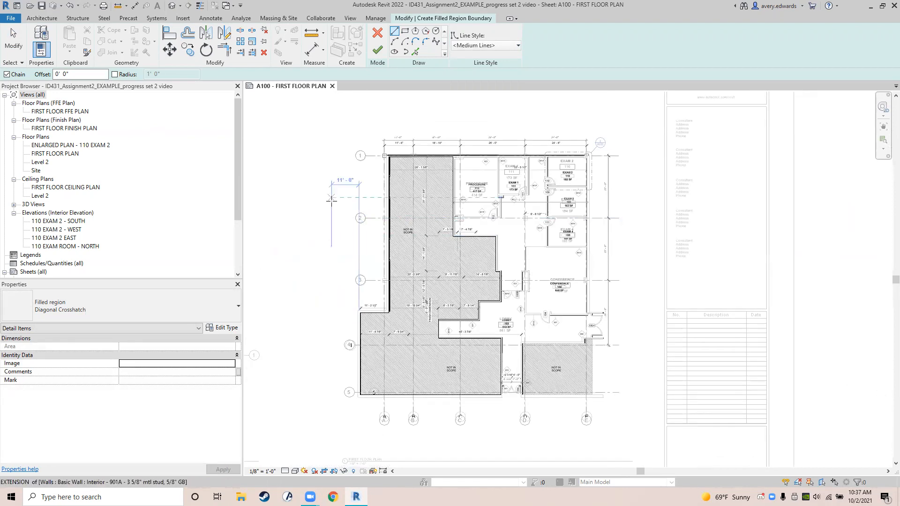
left_click(14, 47)
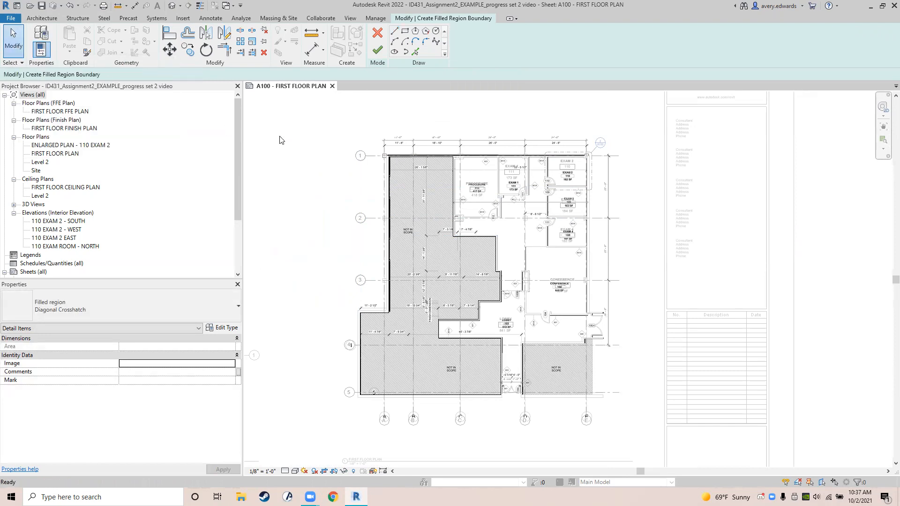
left_click(378, 52)
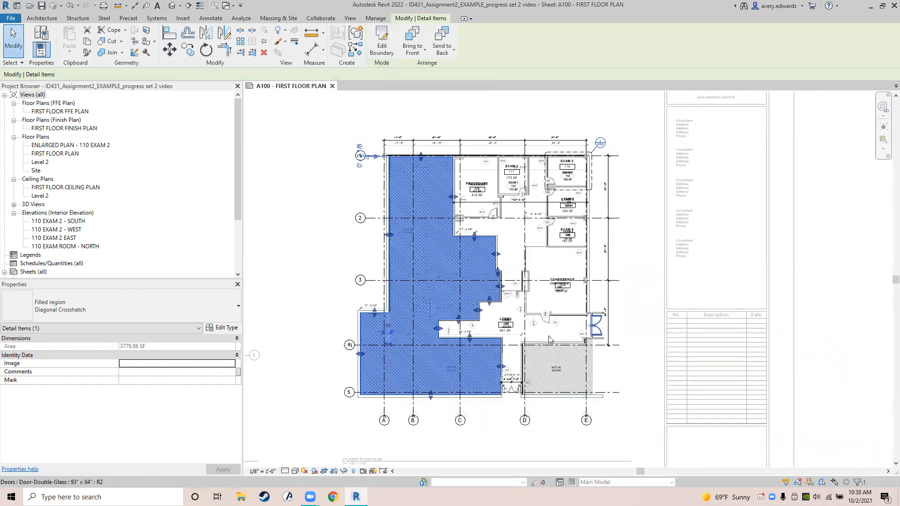
- Edit the filled region's boundary to add a second closed loop around the not-in-scope room between grids D and E, and finish the sketch
left_click(383, 46)
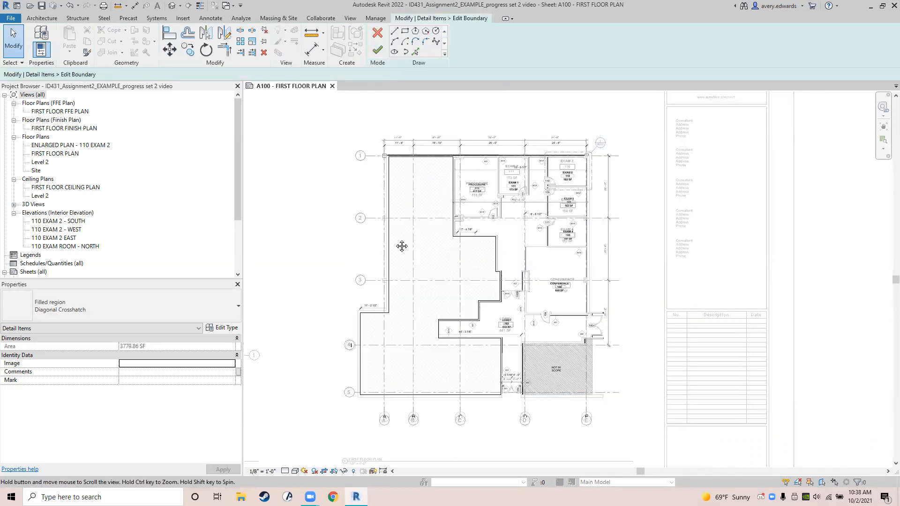
middle_click_drag(402, 243, 315, 202)
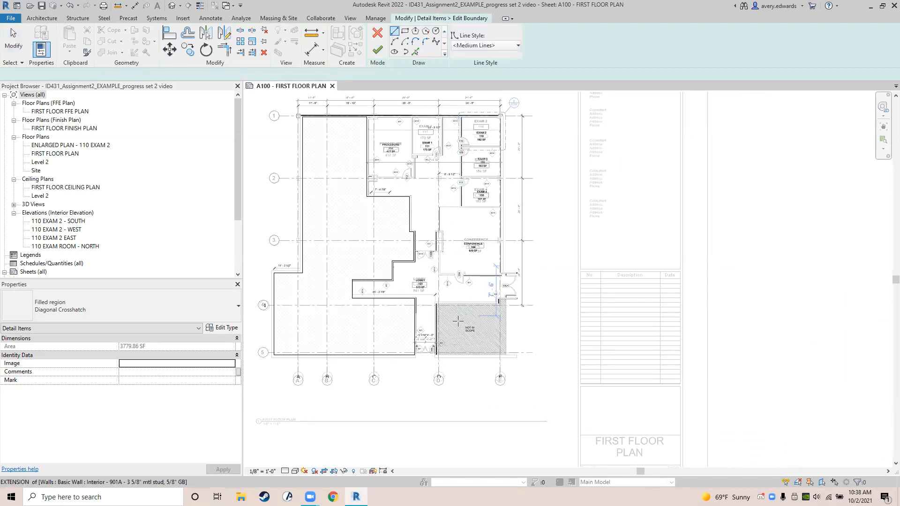
scroll(471, 367, "up", 5)
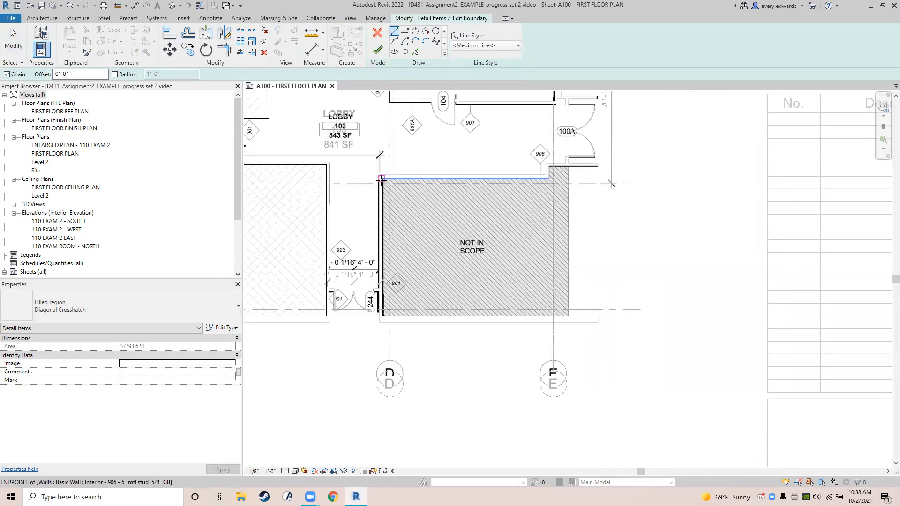
left_click(379, 179)
left_click(380, 315)
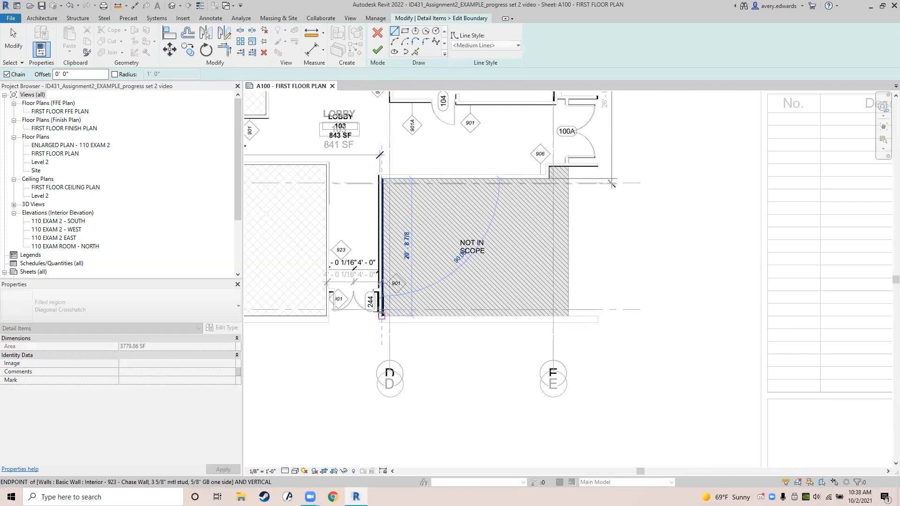
left_click(568, 315)
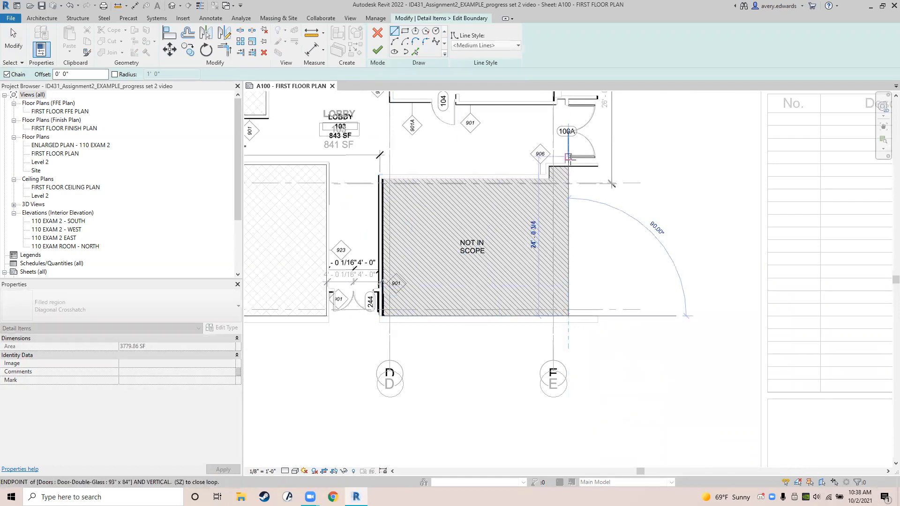
left_click(568, 167)
left_click(547, 166)
left_click(547, 179)
left_click(383, 179)
left_click(377, 49)
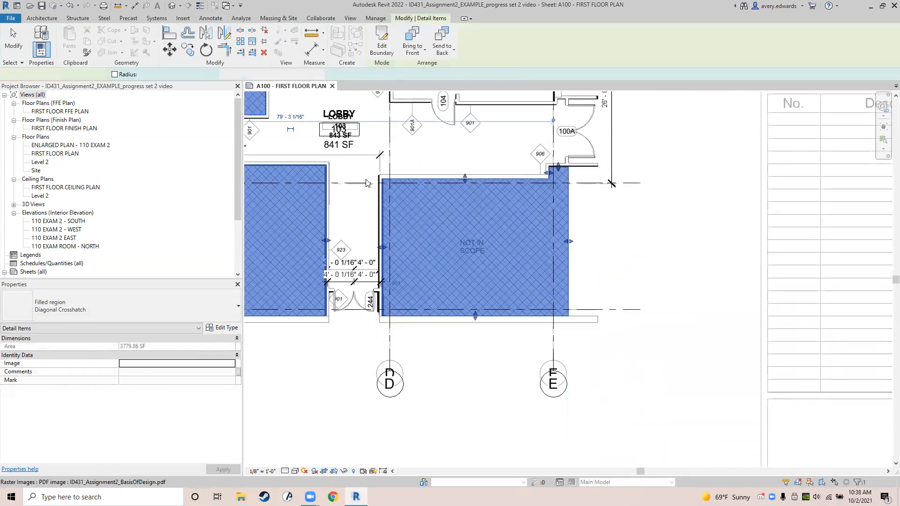
- Hide the PDF image ID431_Assignment2_BasisOfDesign.pdf in the plan
scroll(472, 211, "down", 5)
middle_click_drag(472, 212, 458, 305)
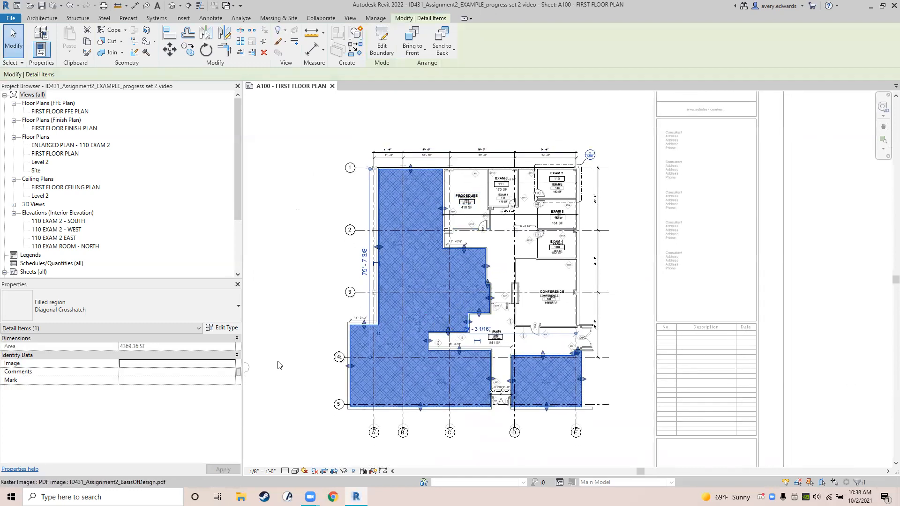
left_click(310, 285)
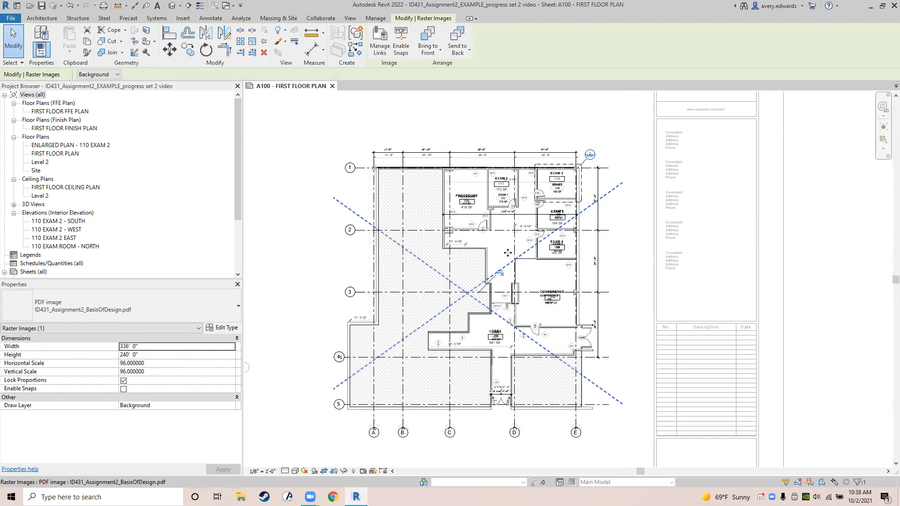
key("Escape")
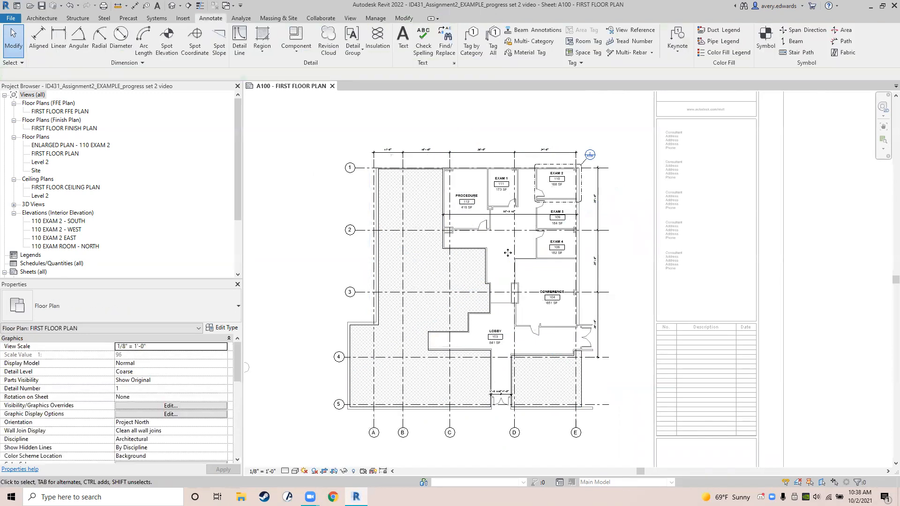
- Select the filled region to check its extents across both not-in-scope areas, and clear the selection
left_click(434, 286)
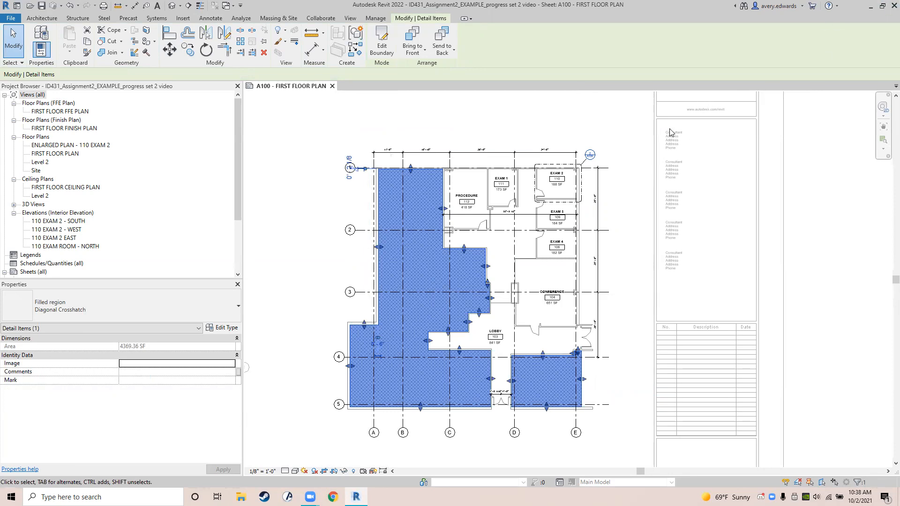
left_click(330, 245)
scroll(323, 336, "up", 2)
middle_click_drag(325, 332, 311, 332)
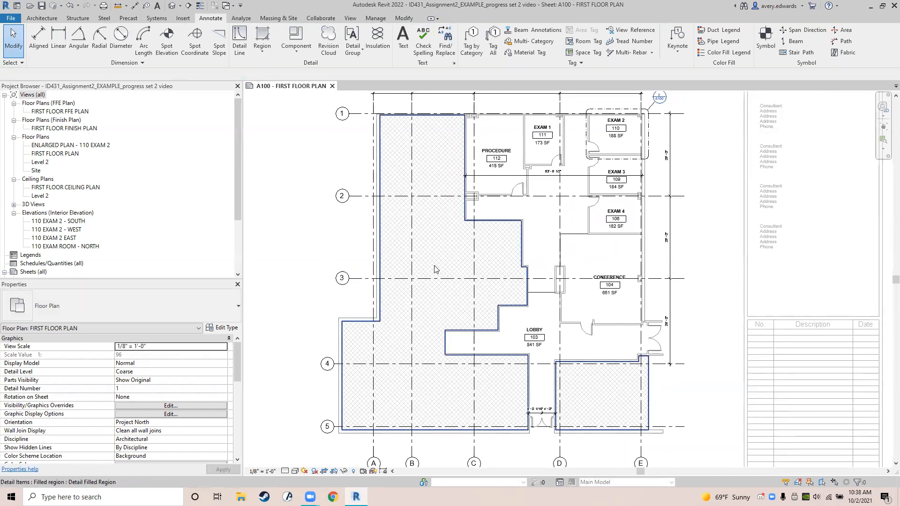
- Change the filled region's type to Diagonal Down and clear the selection
left_click(434, 269)
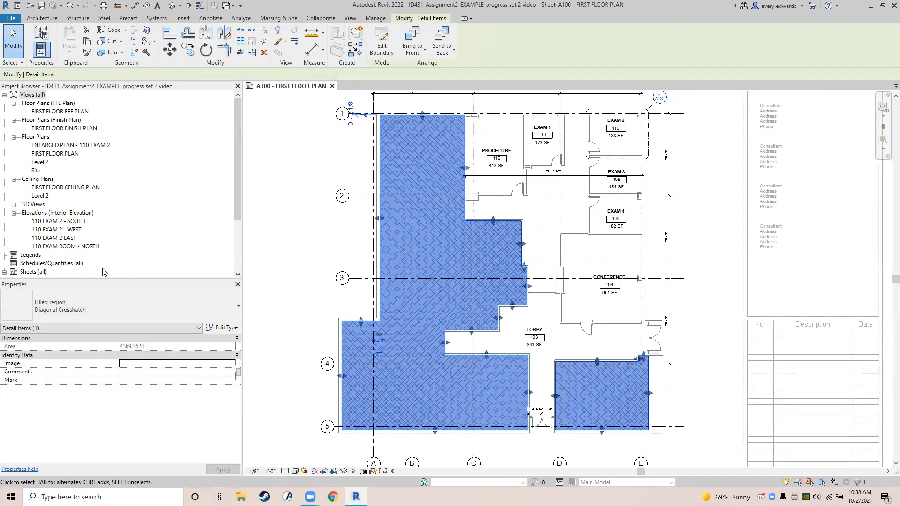
left_click(139, 309)
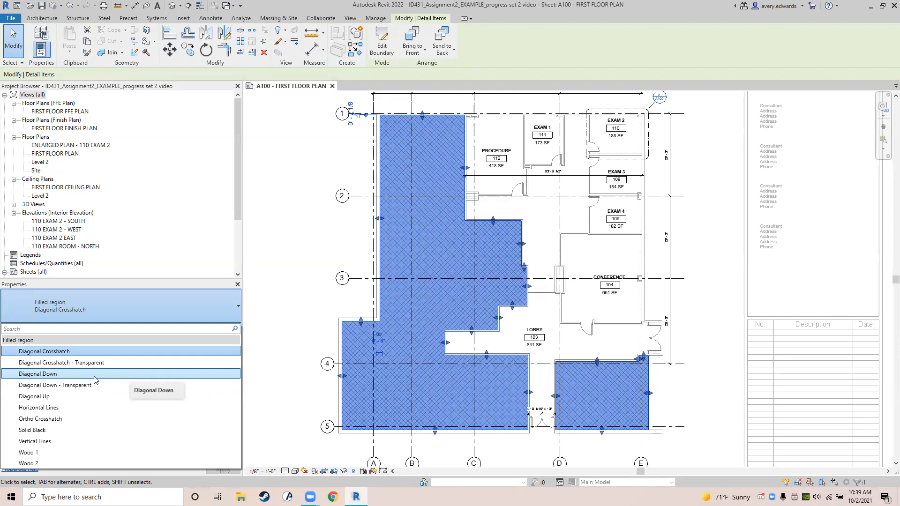
left_click(38, 374)
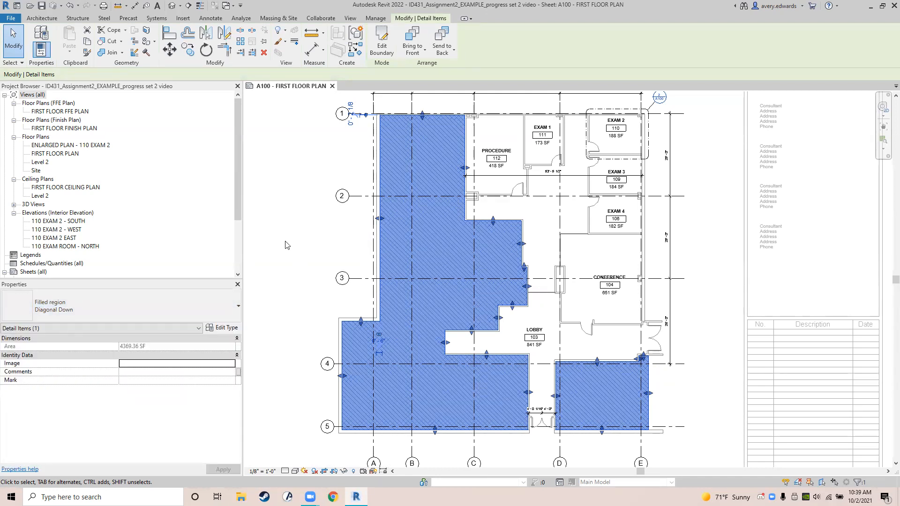
left_click(287, 244)
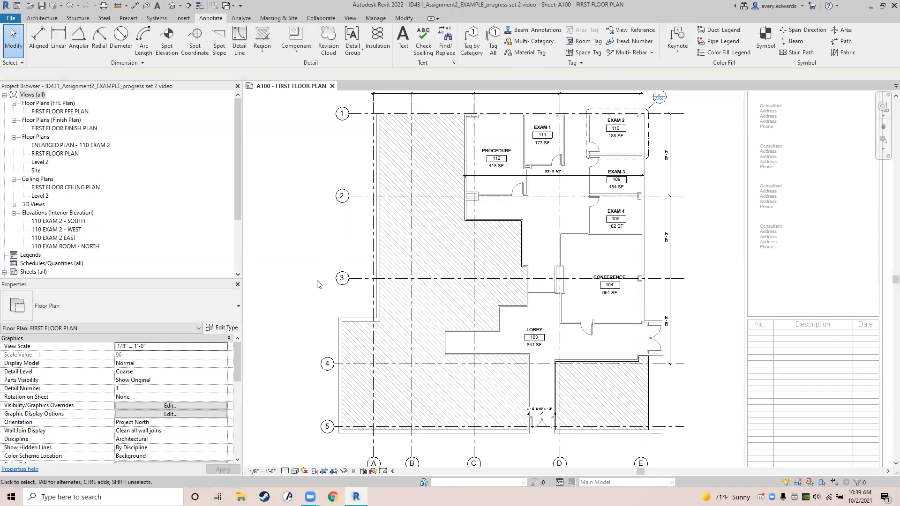
- Duplicate the filled region's Diagonal Down type as "Diagonal Down - Grey"
left_click(427, 260)
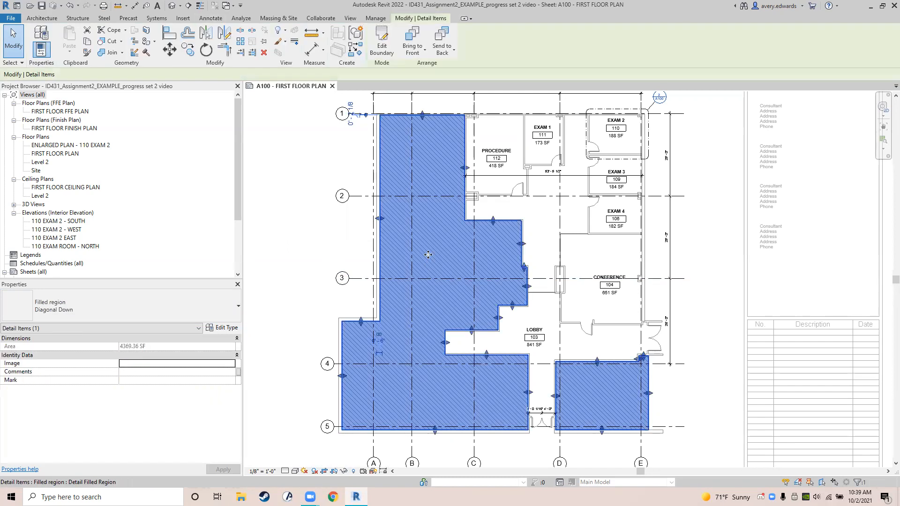
left_click(224, 328)
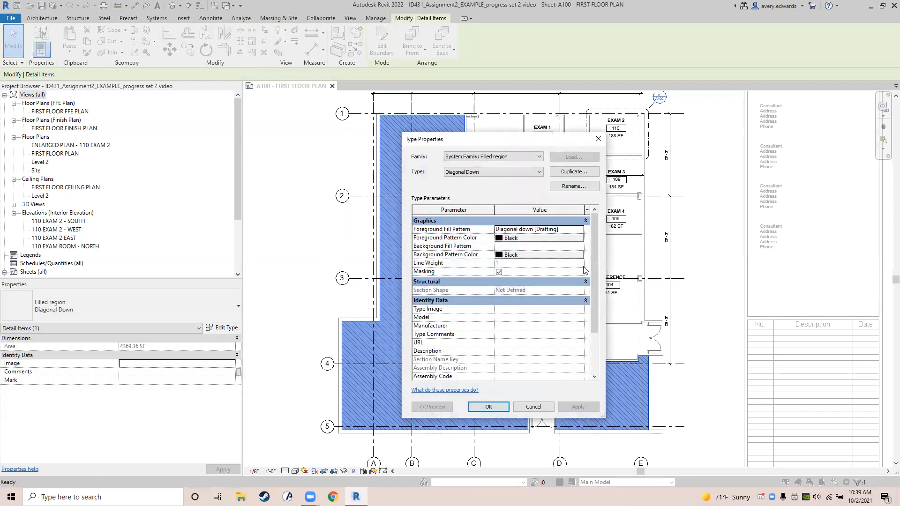
left_click(562, 172)
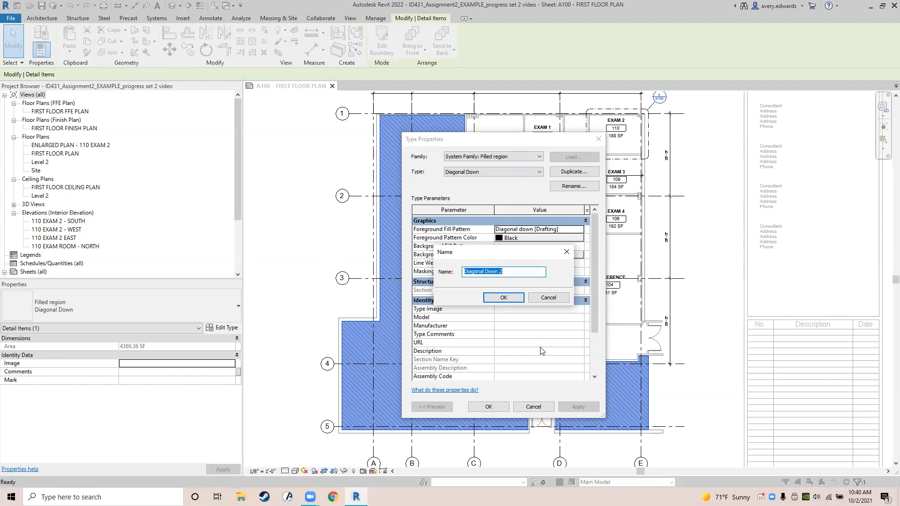
left_click(516, 270)
key("BackSpace")
type("- Grey")
left_click(501, 298)
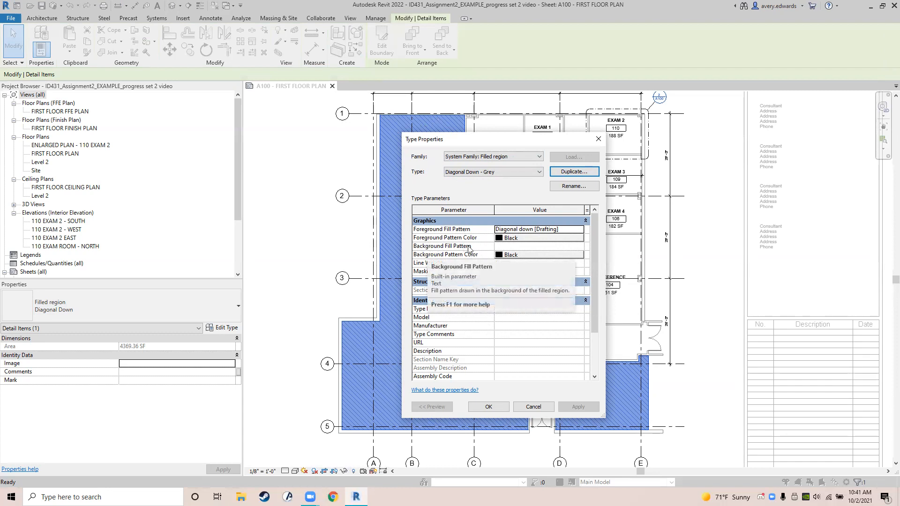
- Set the background fill pattern of the Diagonal Down - Grey type to <Solid fill>
left_click(500, 246)
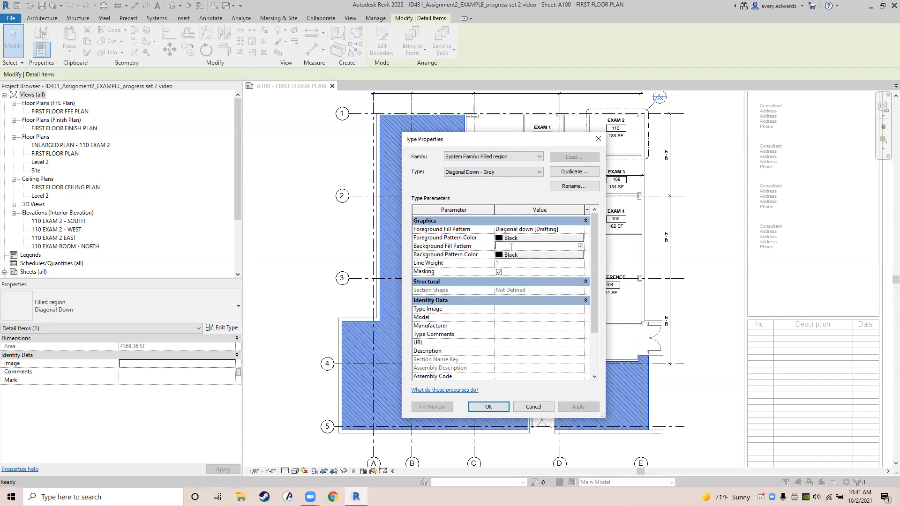
left_click(580, 248)
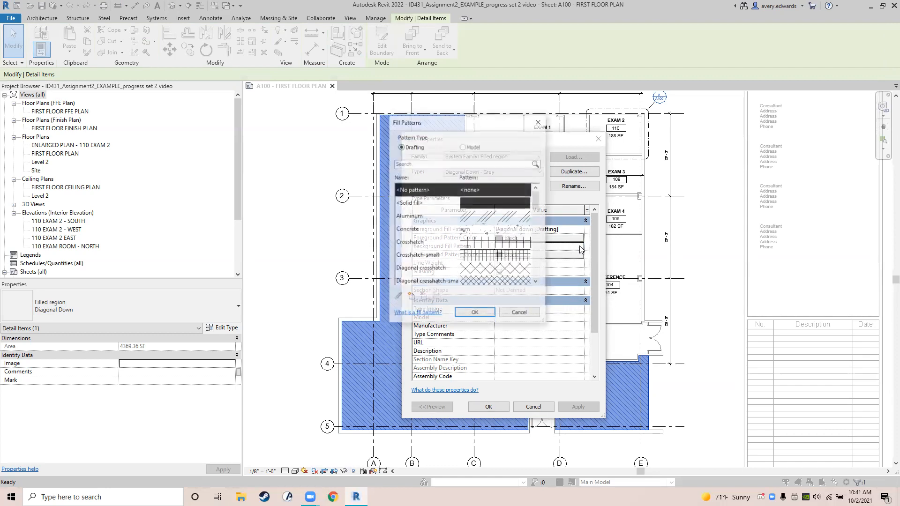
left_click(476, 202)
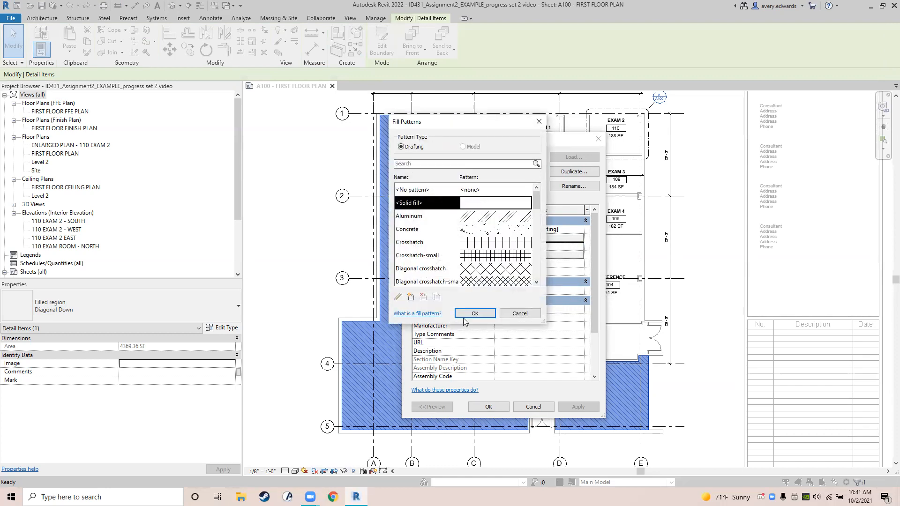
left_click(474, 313)
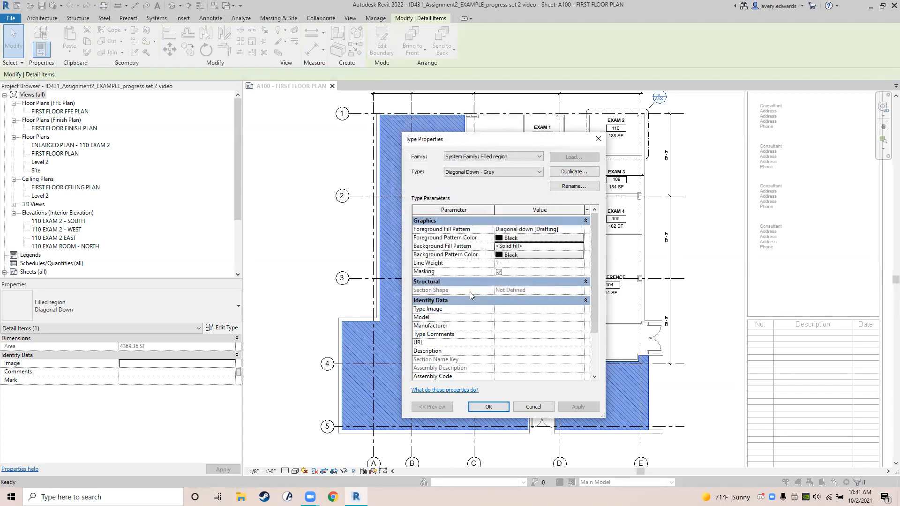
- Set the type's background pattern color to grey RGB 215-215-215, apply the type changes and clear the selection
left_click(505, 259)
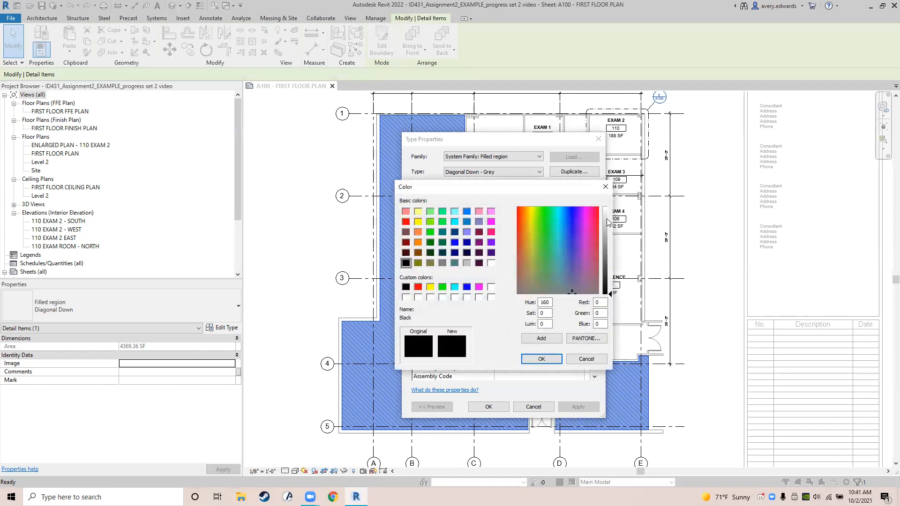
left_click(606, 221)
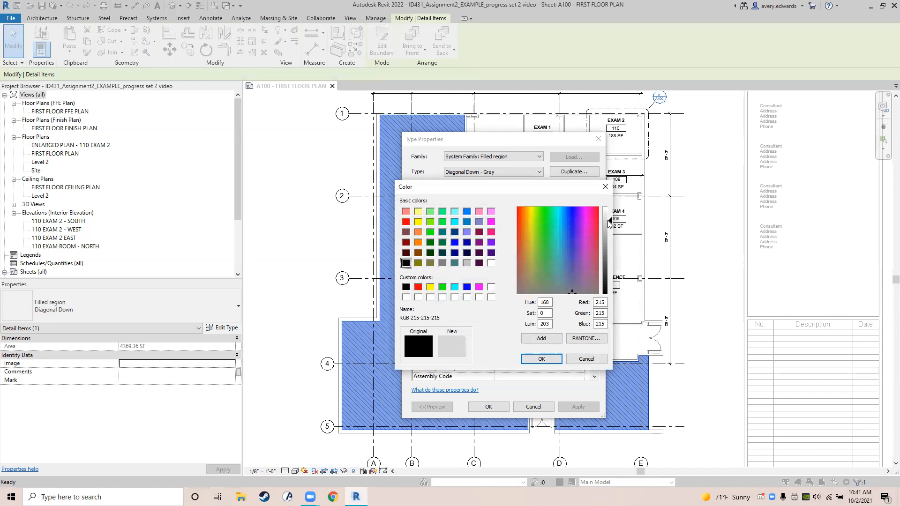
left_click(542, 359)
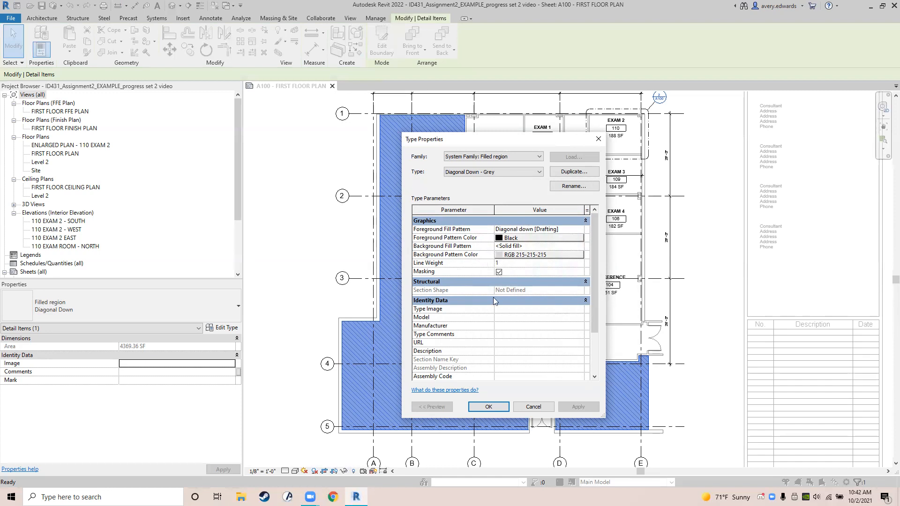
left_click(495, 410)
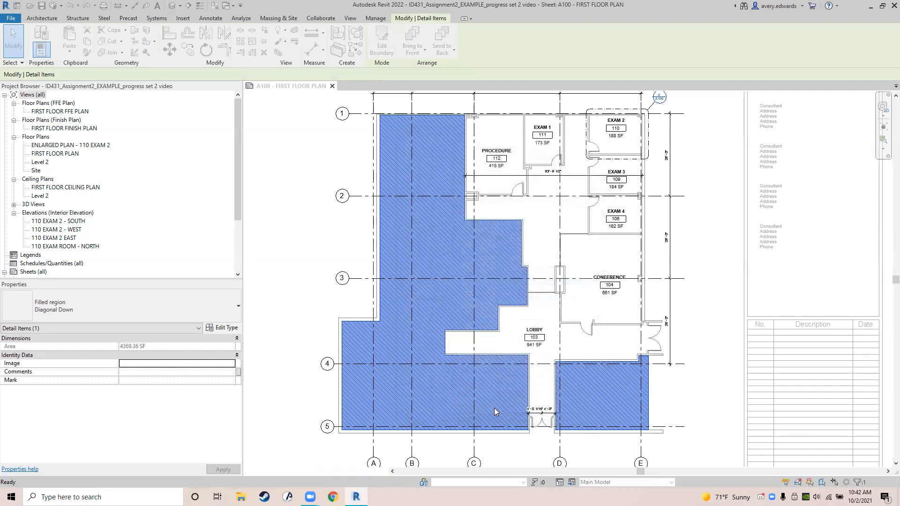
left_click(296, 327)
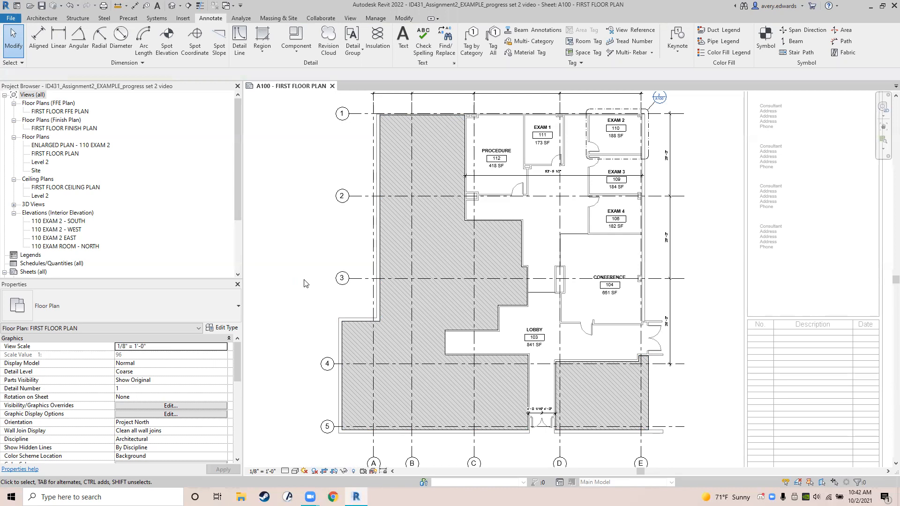
- Open the sheet A200 - FIRST FLOOR CEILING PLAN
scroll(329, 253, "down", 4)
middle_click_drag(329, 252, 649, 273)
scroll(412, 238, "down", 2)
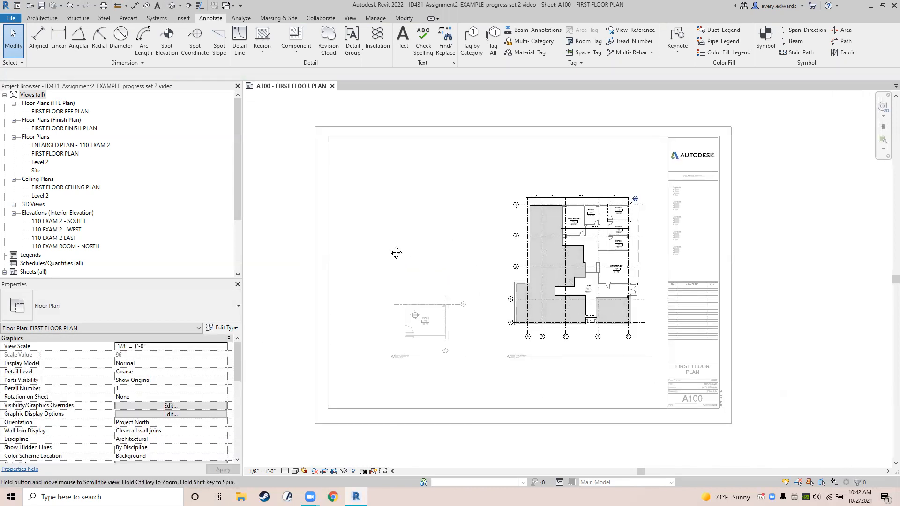
middle_click_drag(396, 253, 379, 260)
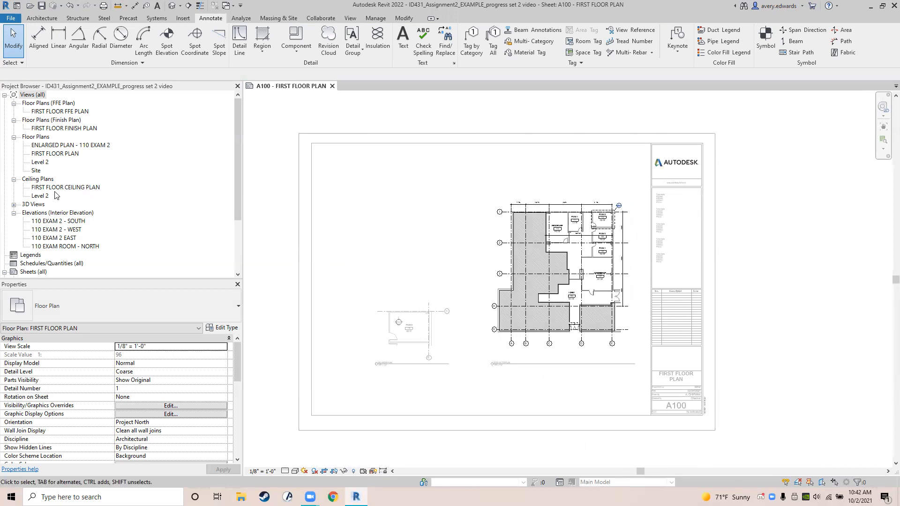
scroll(55, 192, "down", 3)
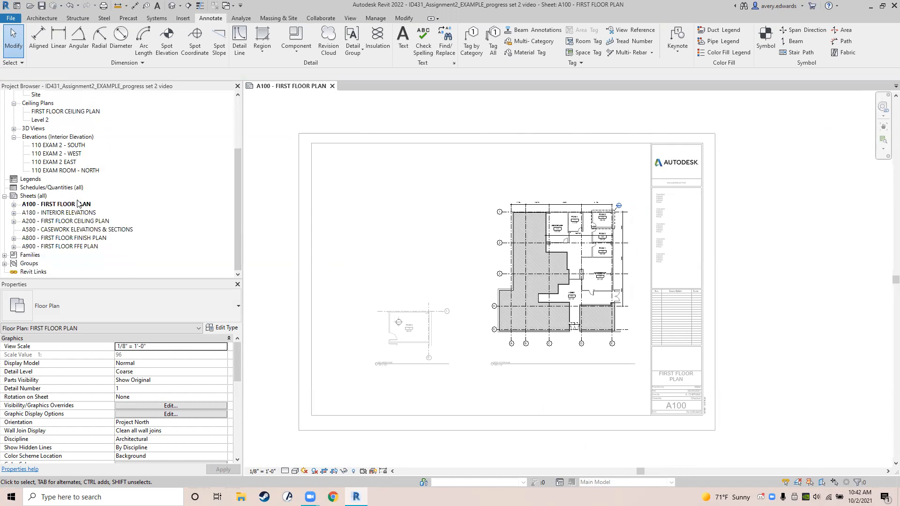
double_click(52, 222)
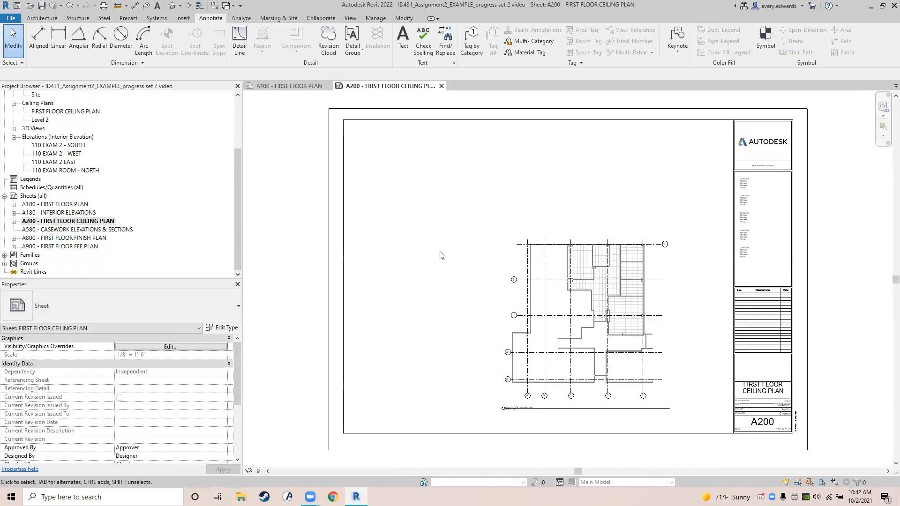
mouse_move(302, 263)
middle_mouse_down()
mouse_move(269, 261)
mouse_move(261, 275)
mouse_move(253, 267)
middle_mouse_up()
middle_click_drag(408, 337, 403, 341)
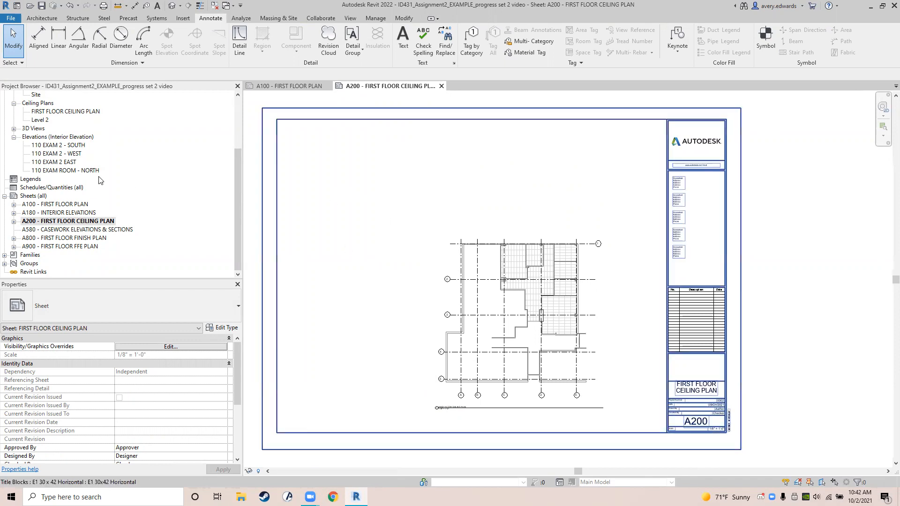
- Activate the first floor ceiling plan viewport on sheet A200
scroll(91, 167, "up", 1)
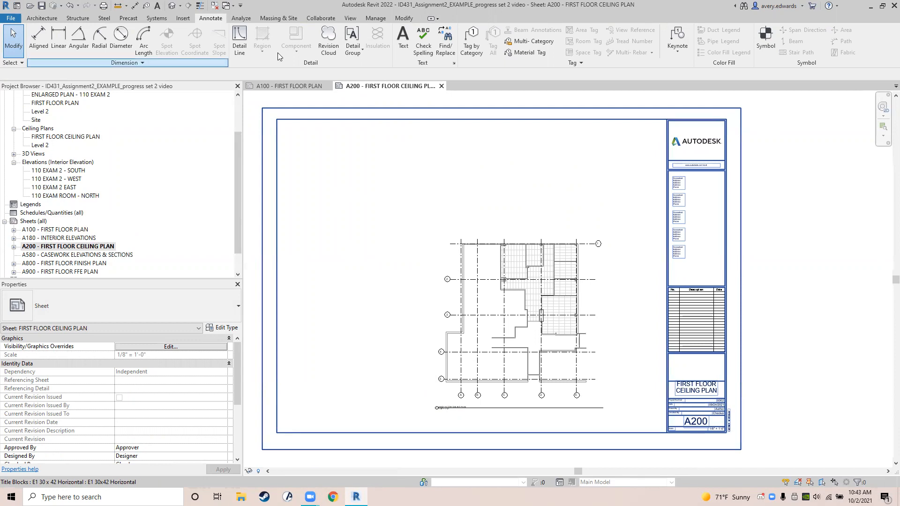
left_click(350, 19)
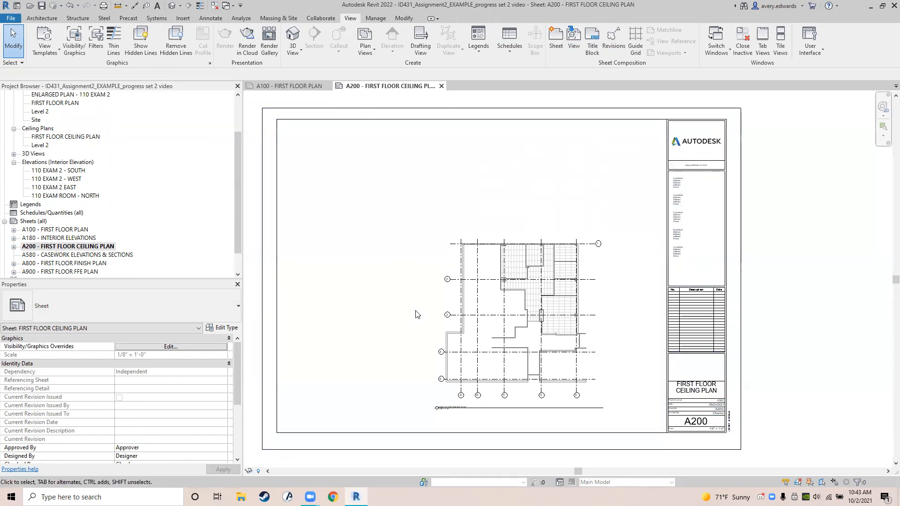
scroll(558, 364, "up", 5)
middle_click_drag(549, 359, 519, 364)
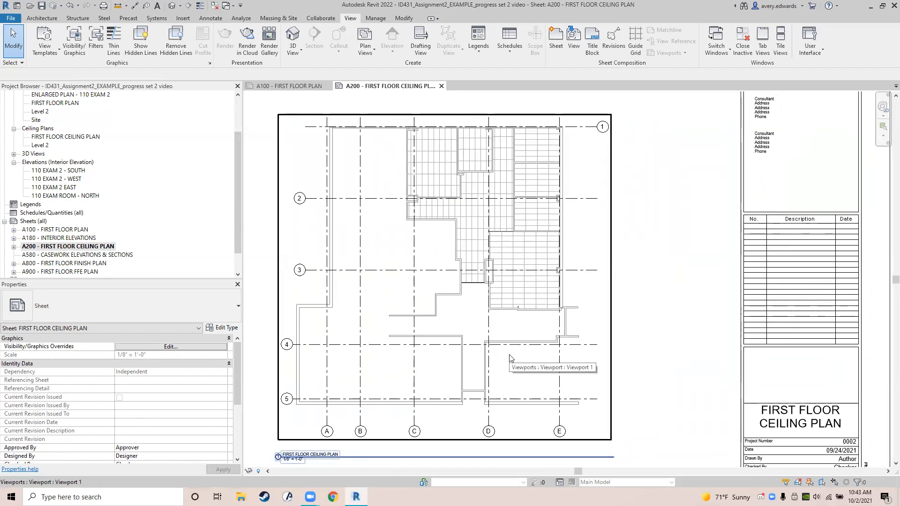
left_click(462, 320)
double_click(461, 319)
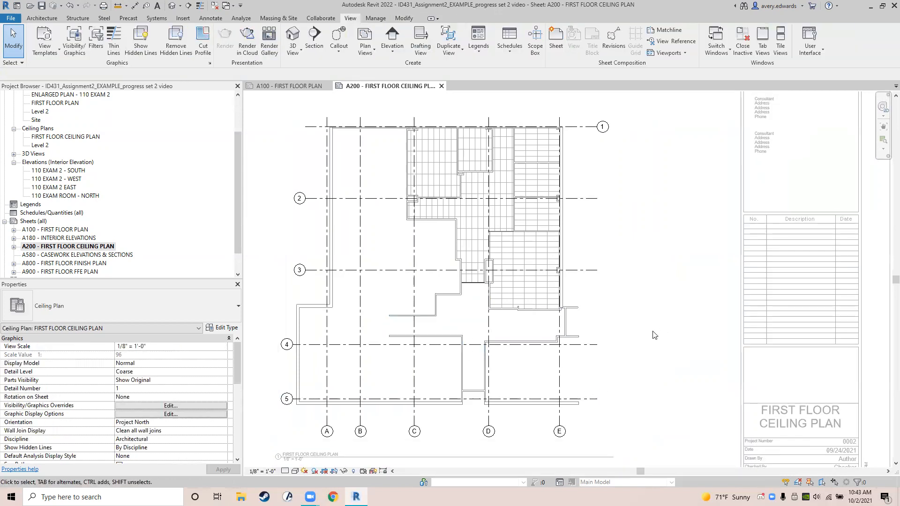
- Copy the grey filled region from the floor plan on sheet A100 and return to sheet A200
left_click(286, 85)
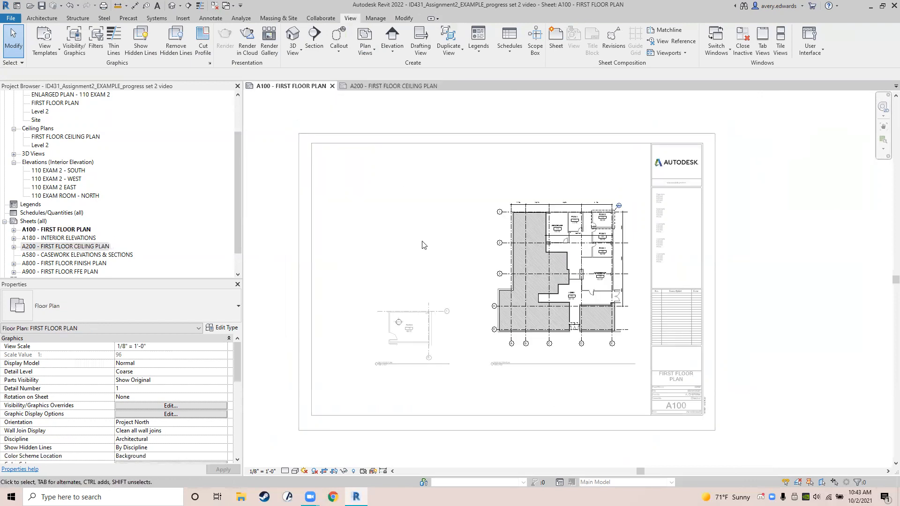
left_click(534, 260)
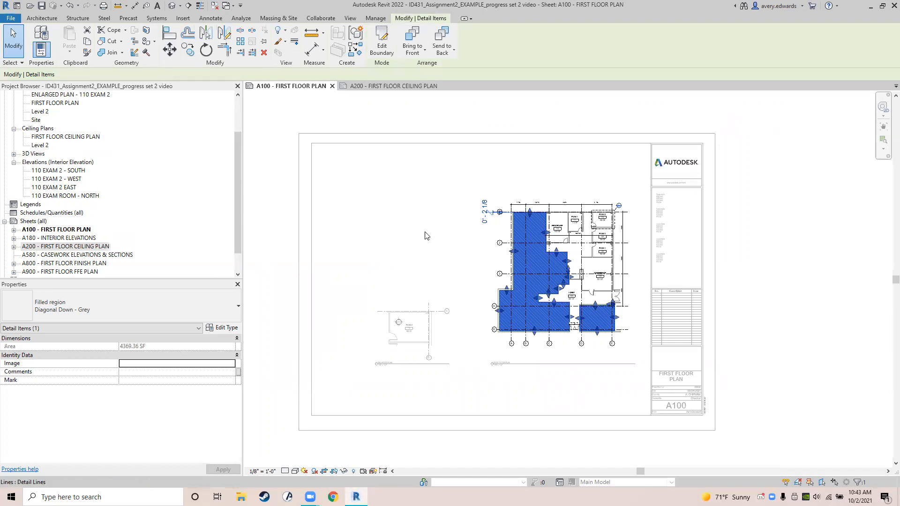
key("ctrl+c")
left_click(385, 86)
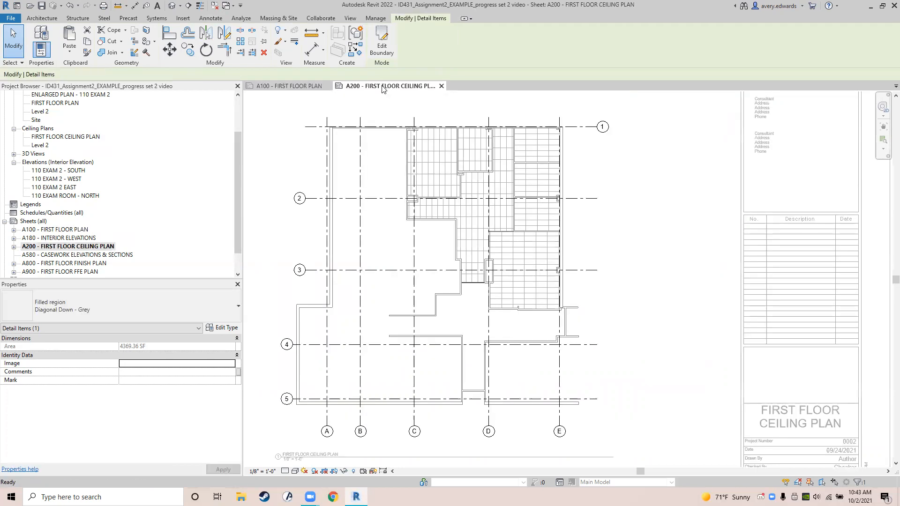
- Paste the filled region into the ceiling plan, aligned to the current view, and clear the selection
scroll(362, 189, "down", 1)
mouse_move(374, 197)
middle_mouse_down()
mouse_move(493, 228)
mouse_move(415, 248)
mouse_move(406, 263)
middle_mouse_up()
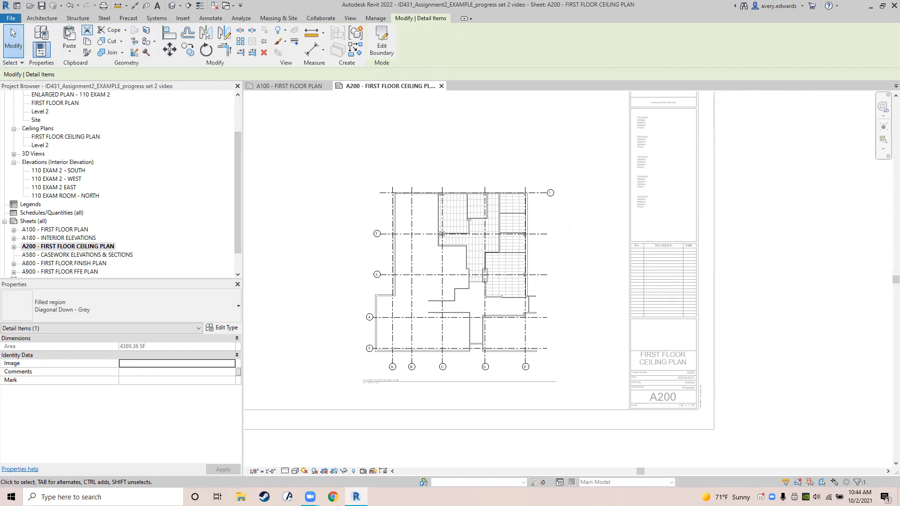
left_click(73, 54)
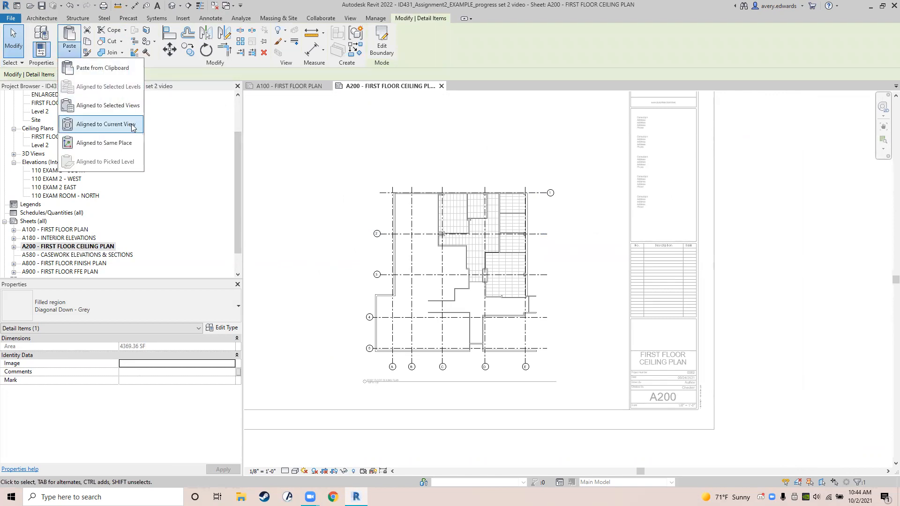
left_click(100, 125)
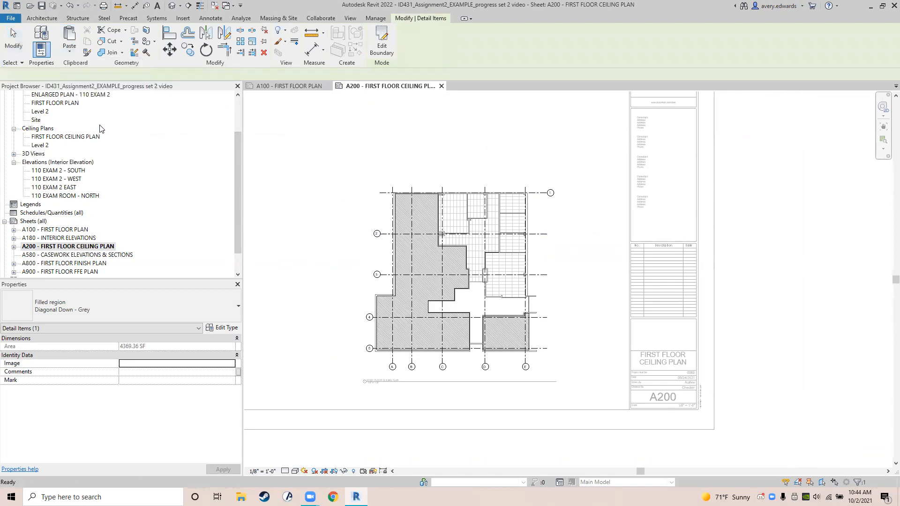
left_click(289, 318)
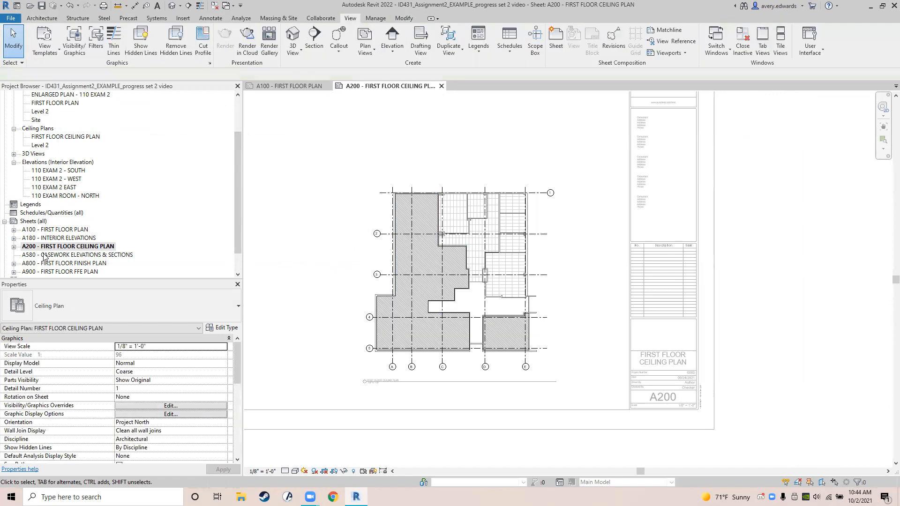
- Activate the finish plan view on sheet A800 and delete the PDF image ID431_Assignment2_BasisOfDesign.pdf
double_click(49, 264)
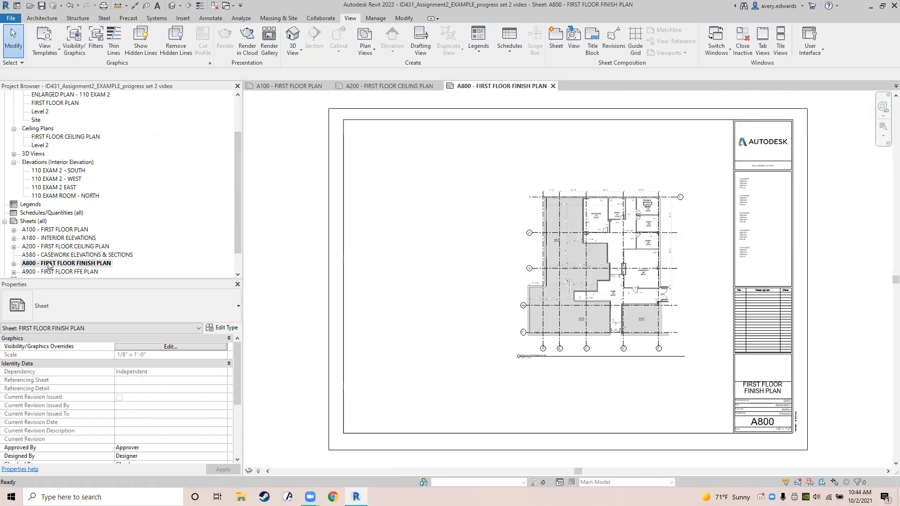
middle_click_drag(562, 256, 433, 249)
double_click(481, 248)
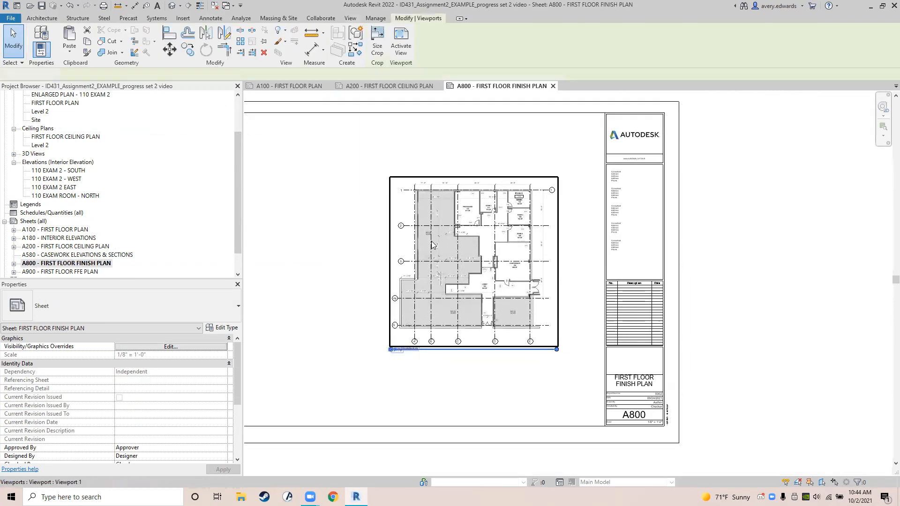
left_click(488, 234)
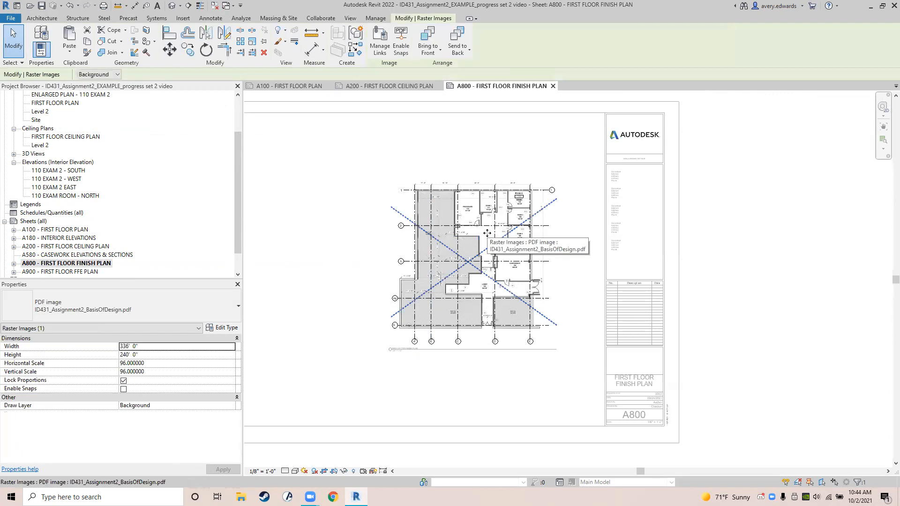
key("Delete")
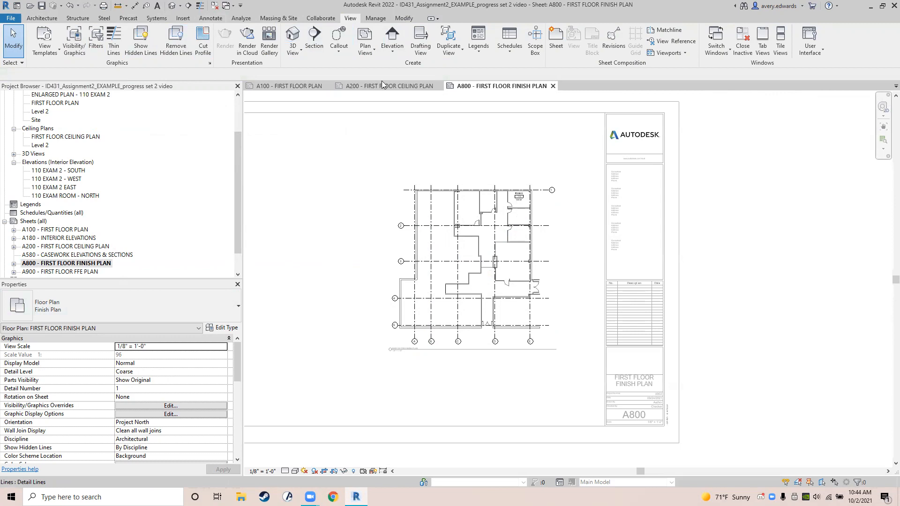
- Paste the copied filled region into the finish plan, aligned to the current view
left_click(403, 18)
left_click(69, 50)
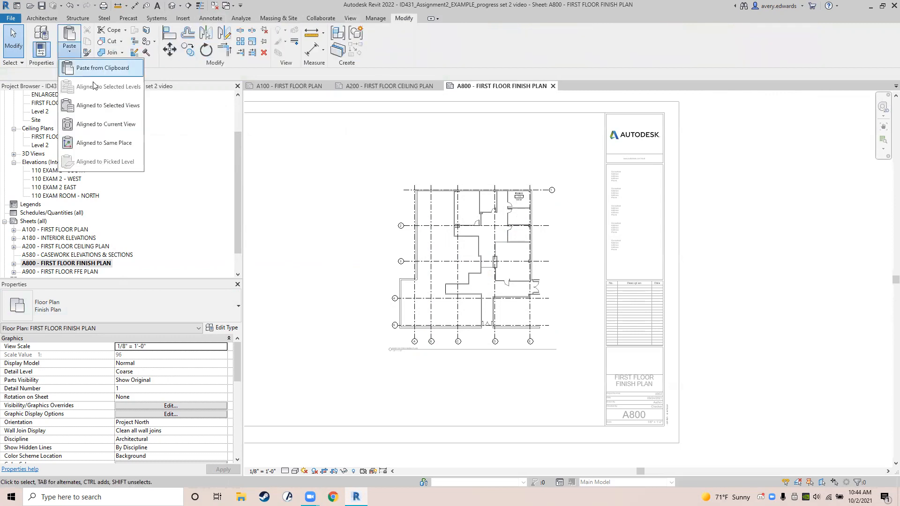
left_click(106, 123)
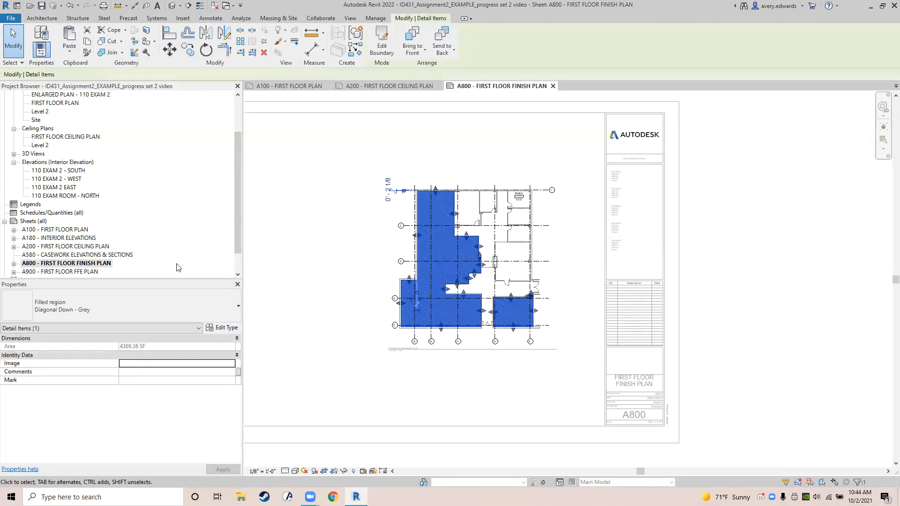
- Activate the FFE plan view on sheet A900 and paste the filled region aligned to the current view
double_click(79, 272)
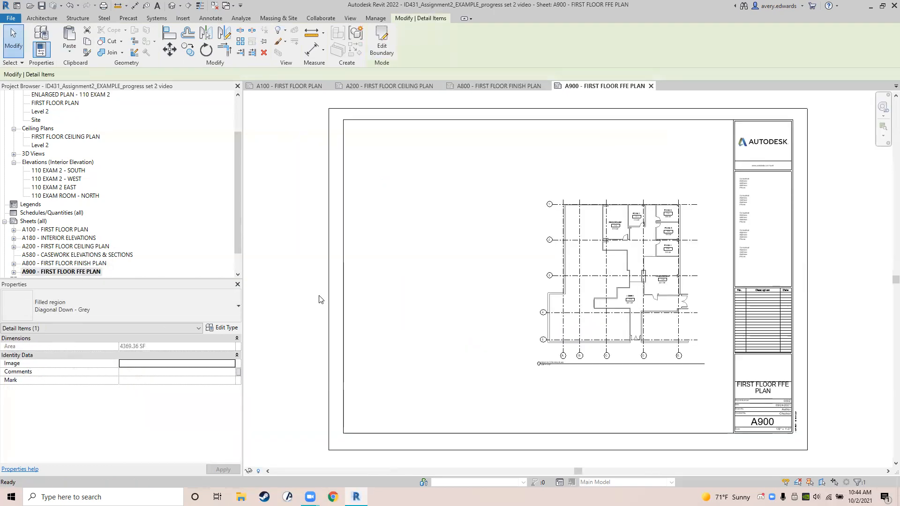
middle_click_drag(625, 274, 381, 252)
double_click(381, 251)
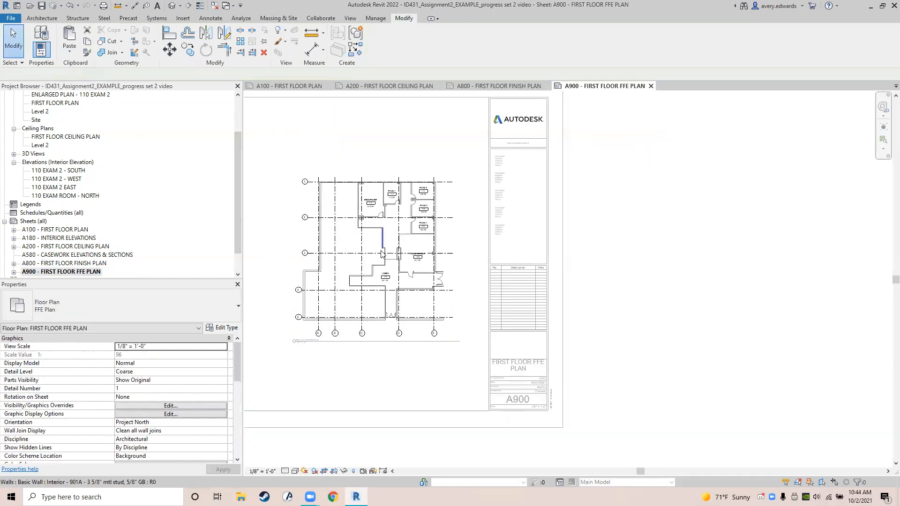
left_click(69, 52)
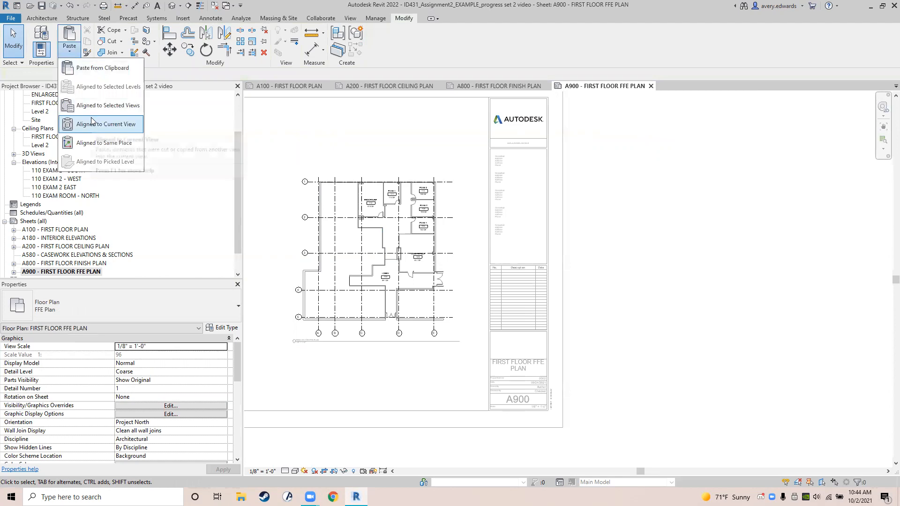
left_click(92, 123)
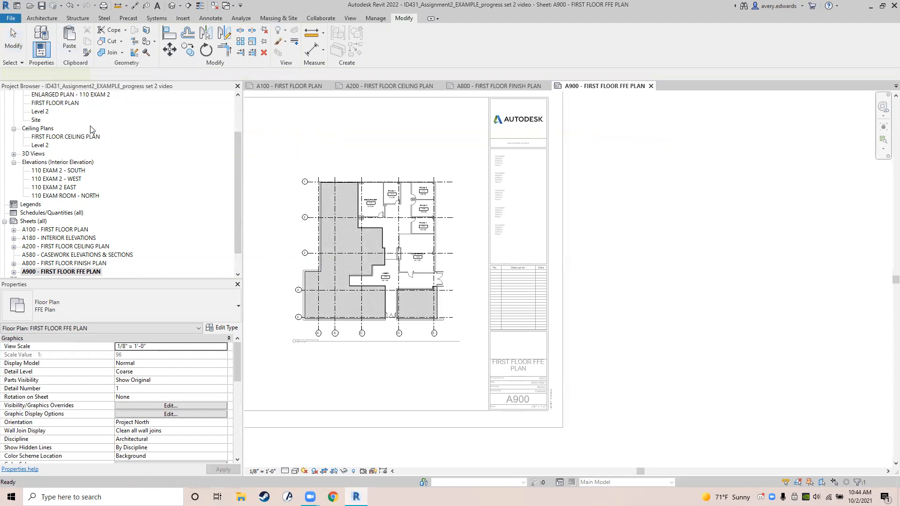
- Clear the selection on the FFE plan sheet and review the filled regions on sheets A800 and A200
left_click(307, 130)
middle_click_drag(308, 127, 487, 163)
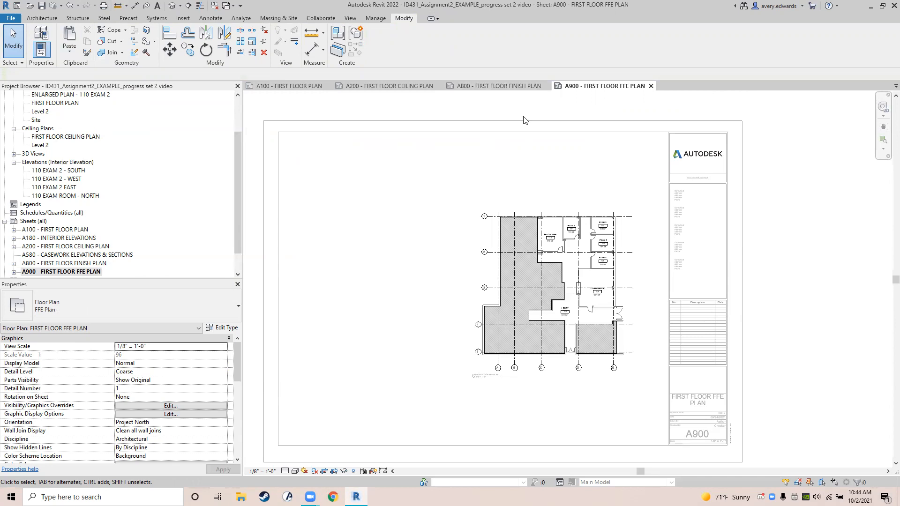
left_click(493, 86)
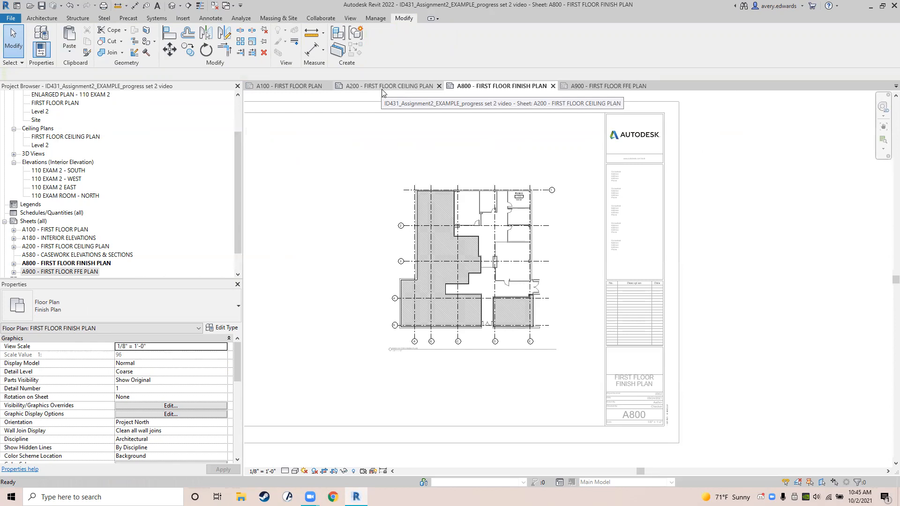
left_click(382, 88)
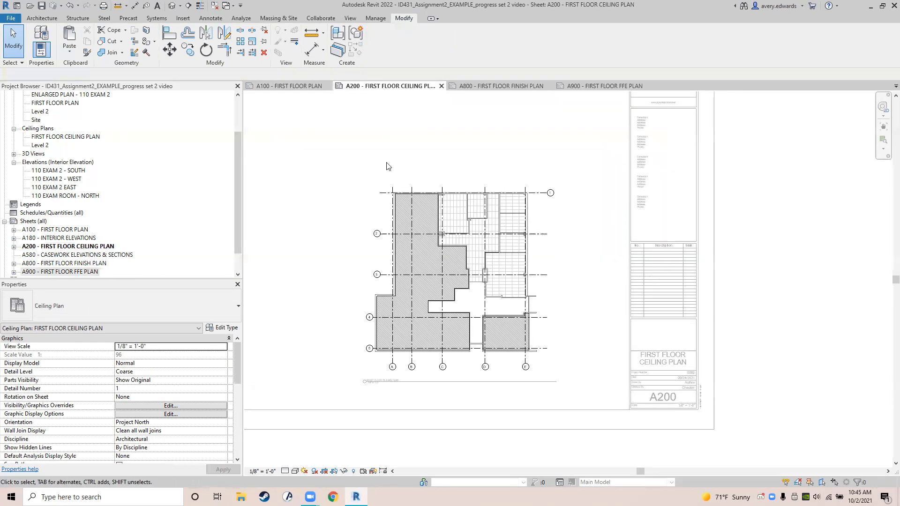
scroll(357, 215, "down", 2)
scroll(433, 225, "up", 3)
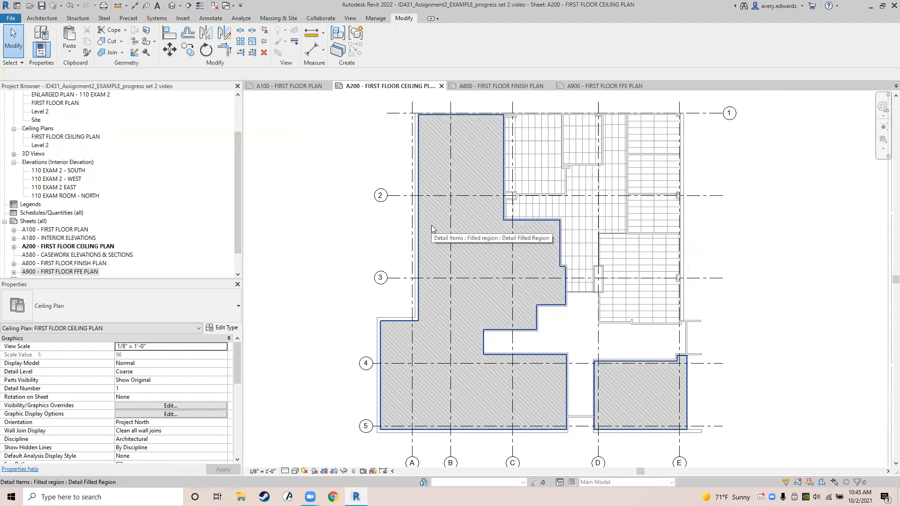
scroll(433, 228, "down", 1)
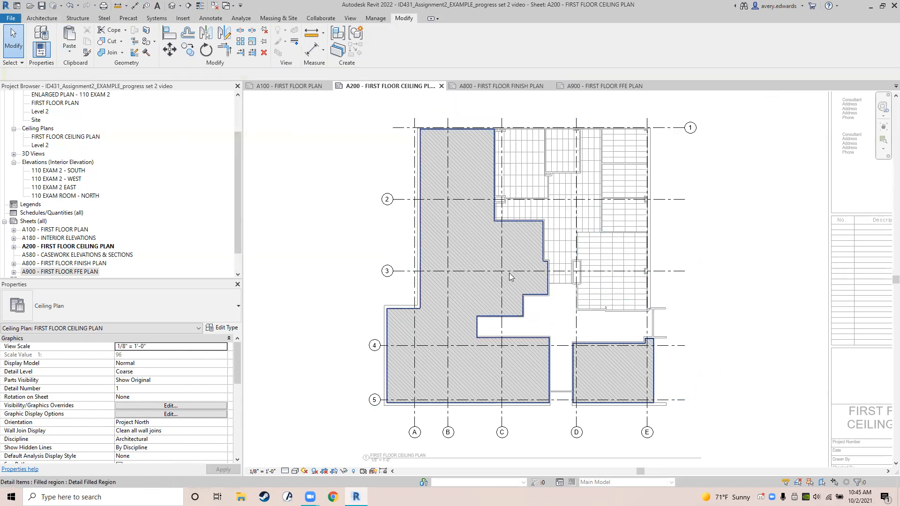
- Start a sketched 2' x 4' ACT System ceiling for the lobby on the A200 ceiling plan
left_click(566, 338)
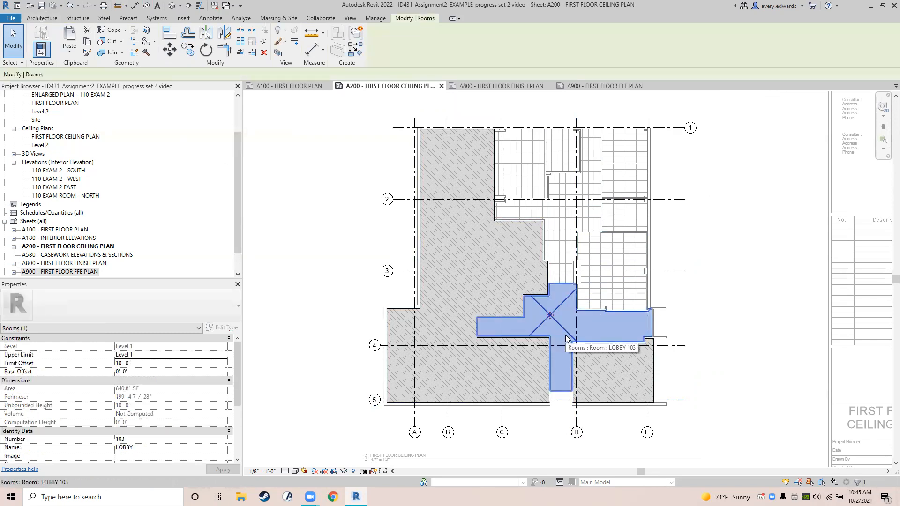
key("Escape")
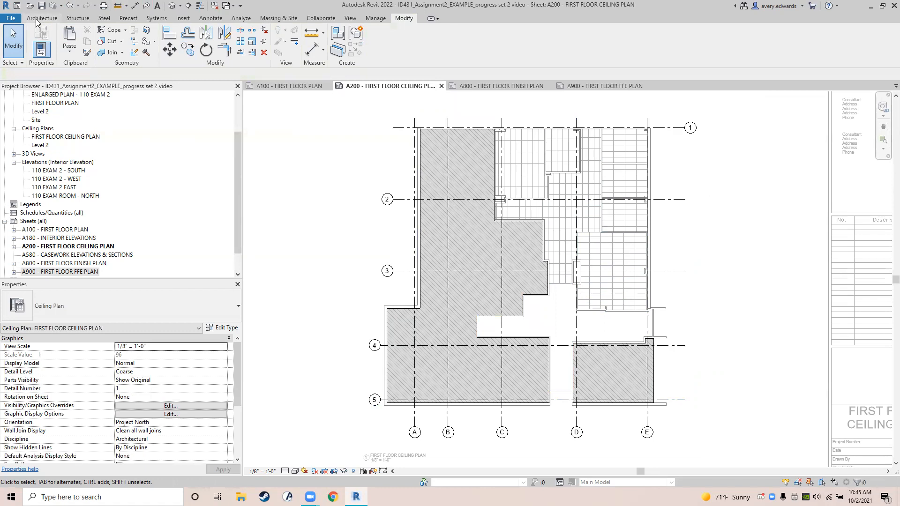
left_click(41, 18)
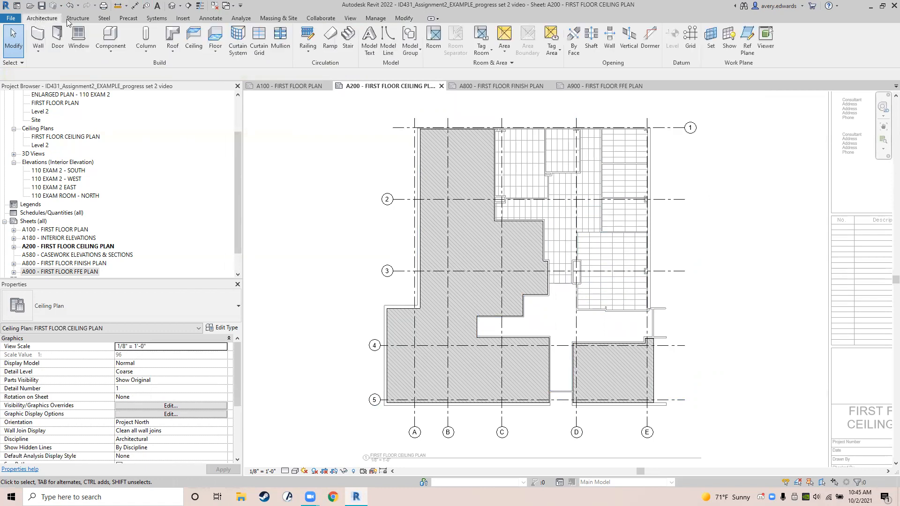
left_click(194, 33)
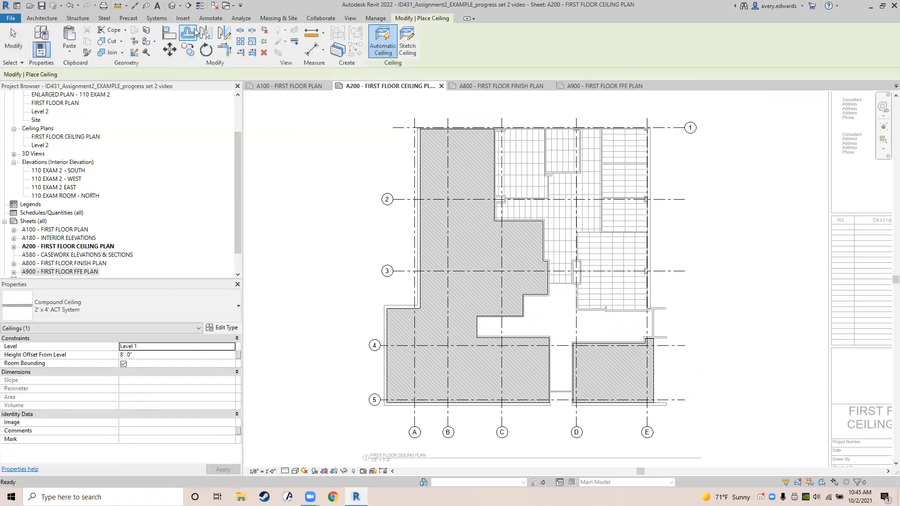
left_click(93, 314)
left_click(94, 314)
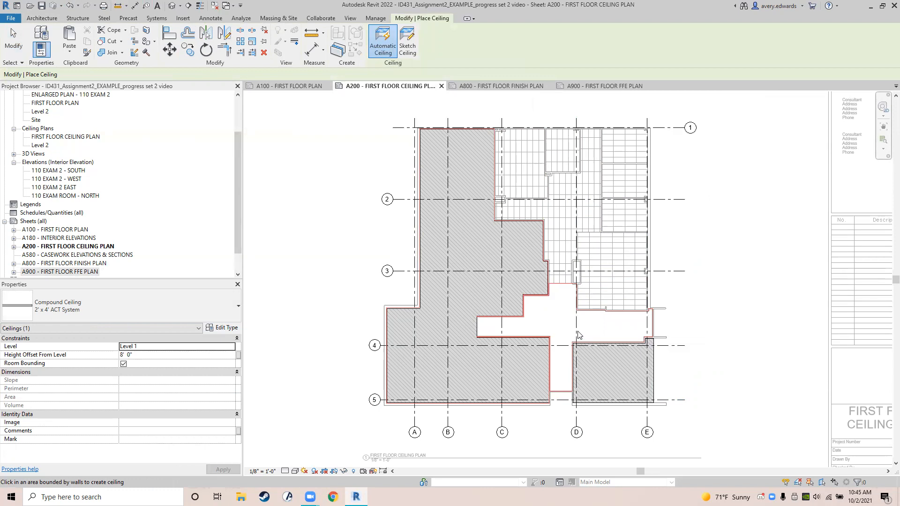
scroll(578, 337, "up", 3)
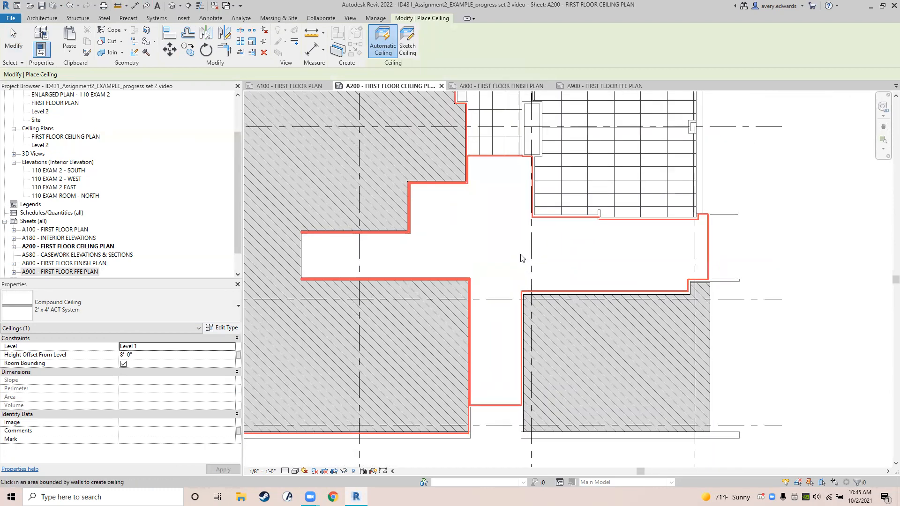
scroll(520, 258, "down", 4)
middle_click_drag(558, 253, 544, 364)
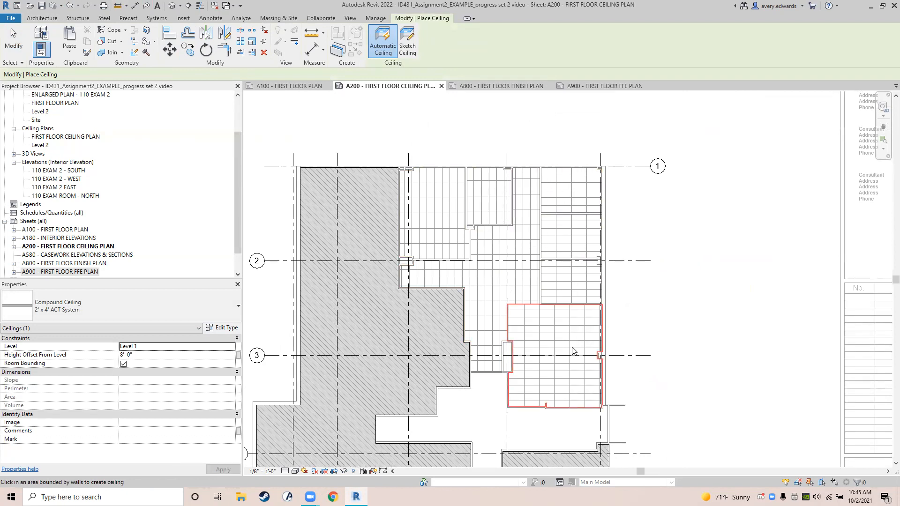
middle_click_drag(478, 398, 500, 281)
scroll(495, 281, "down", 1)
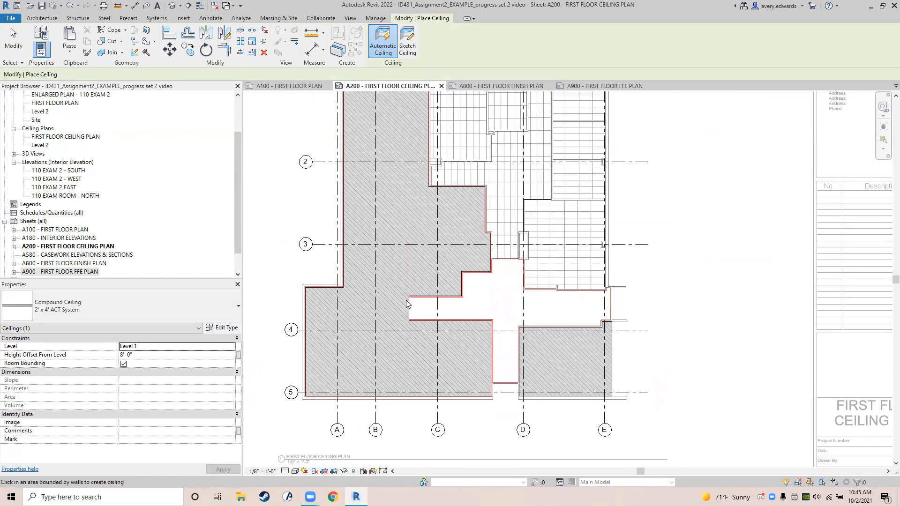
scroll(506, 300, "down", 2)
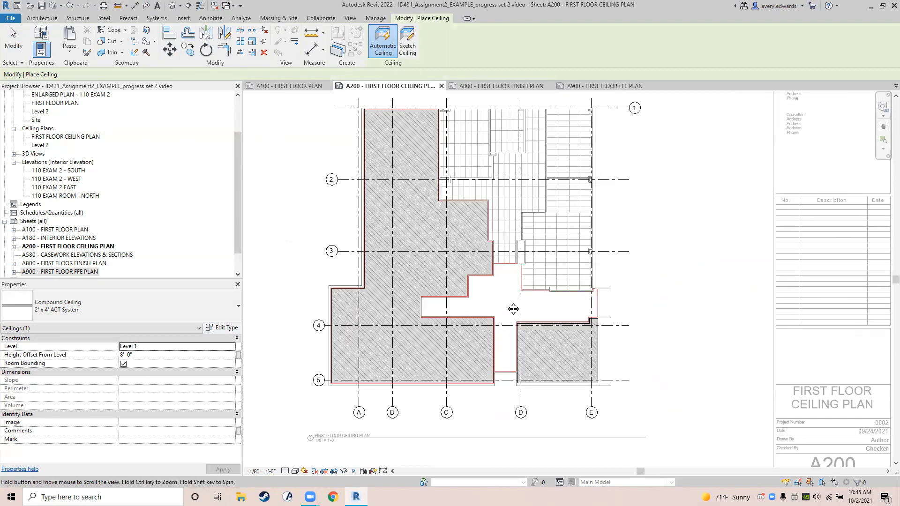
scroll(512, 307, "up", 2)
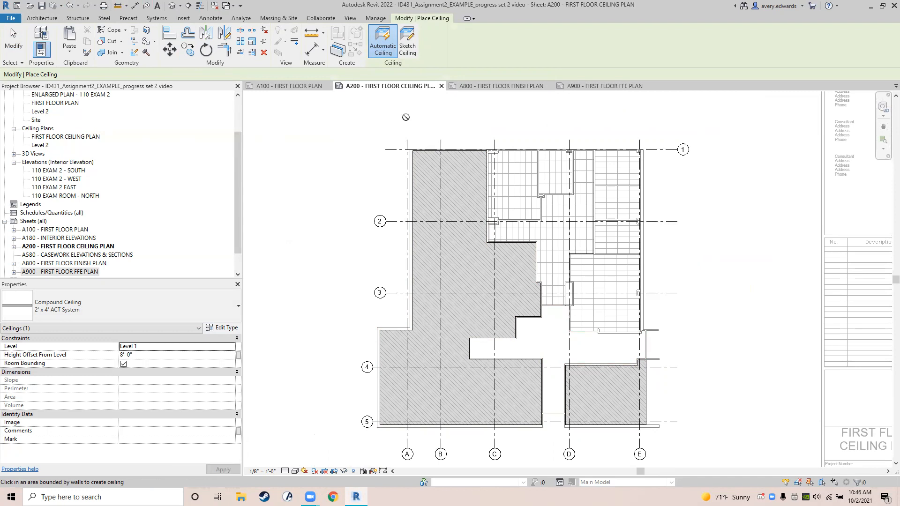
left_click(408, 46)
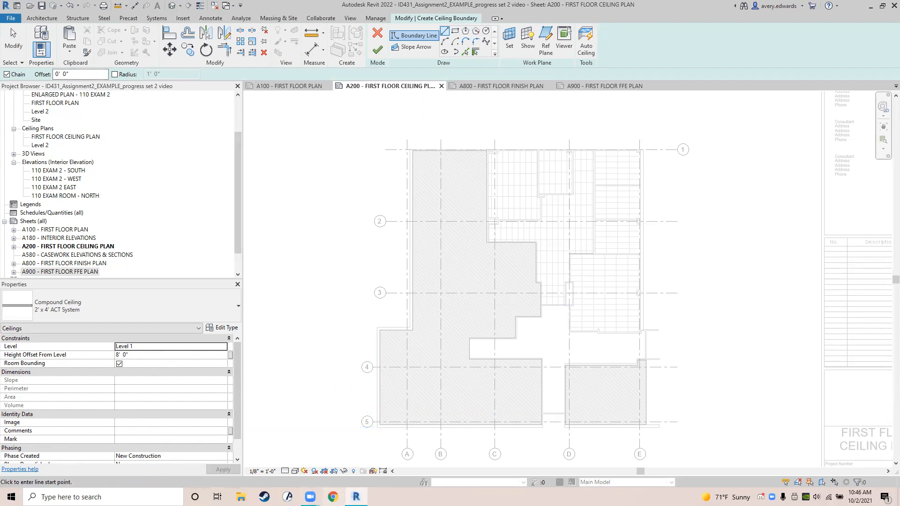
- Switch to Chrome, open Assignment 2: Revit Basics (Progress Set 1) in the Canvas course, check the required ceiling height and return to Revit
left_click(333, 497)
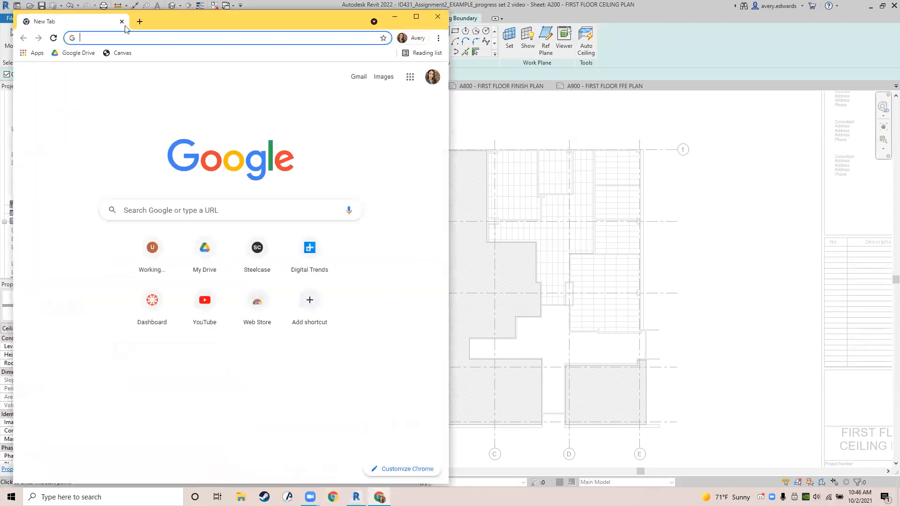
left_click(115, 52)
left_click(247, 266)
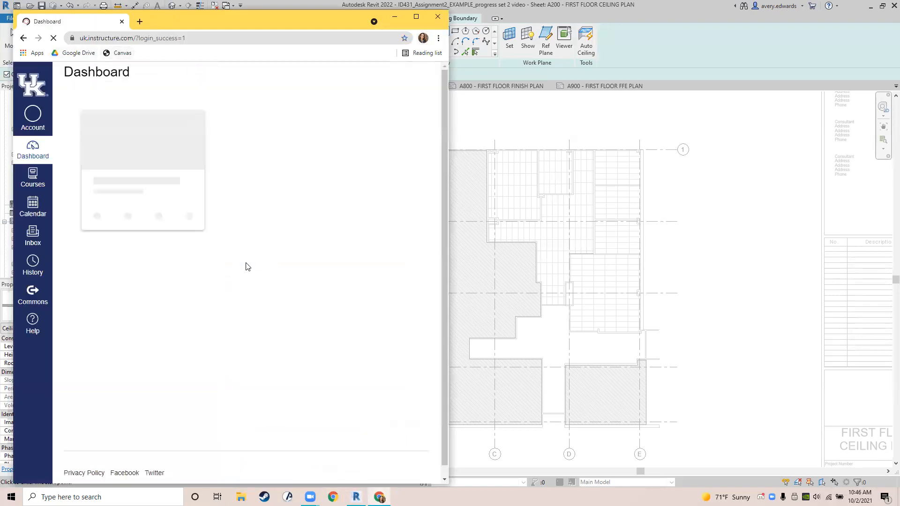
left_click(167, 215)
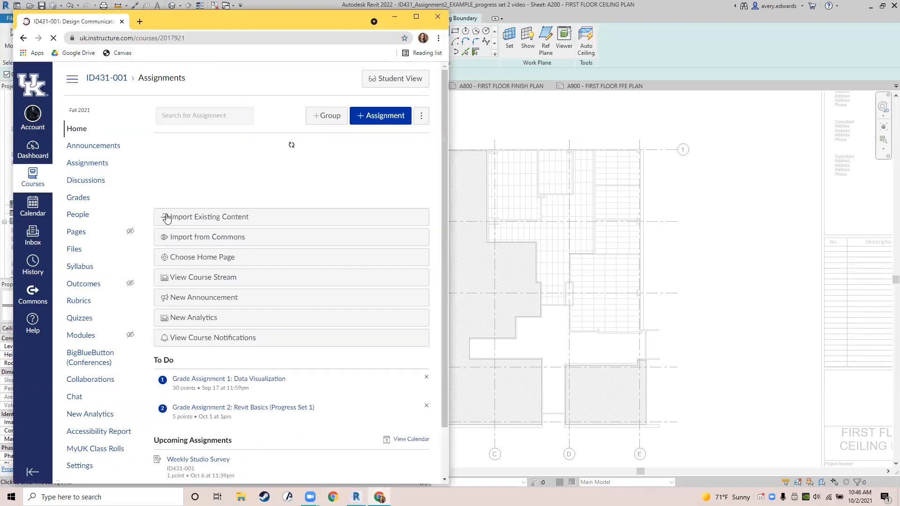
scroll(220, 193, "down", 1)
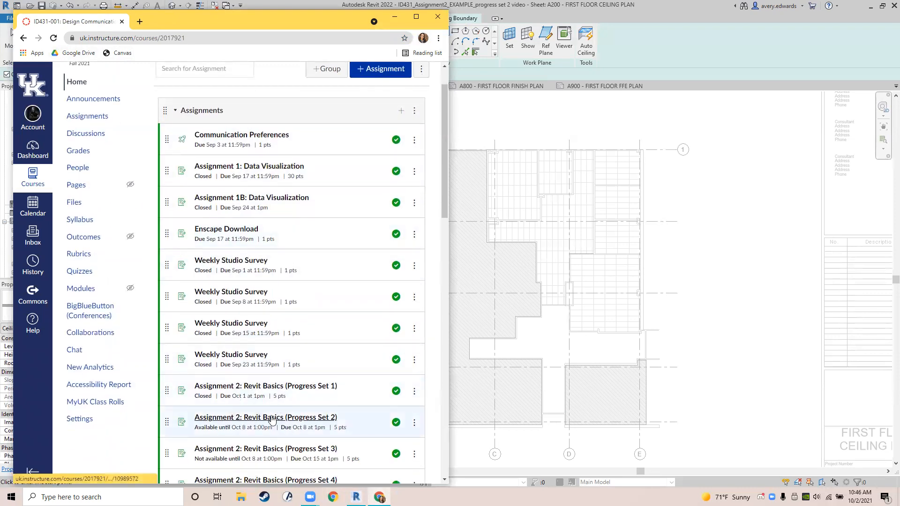
left_click(272, 418)
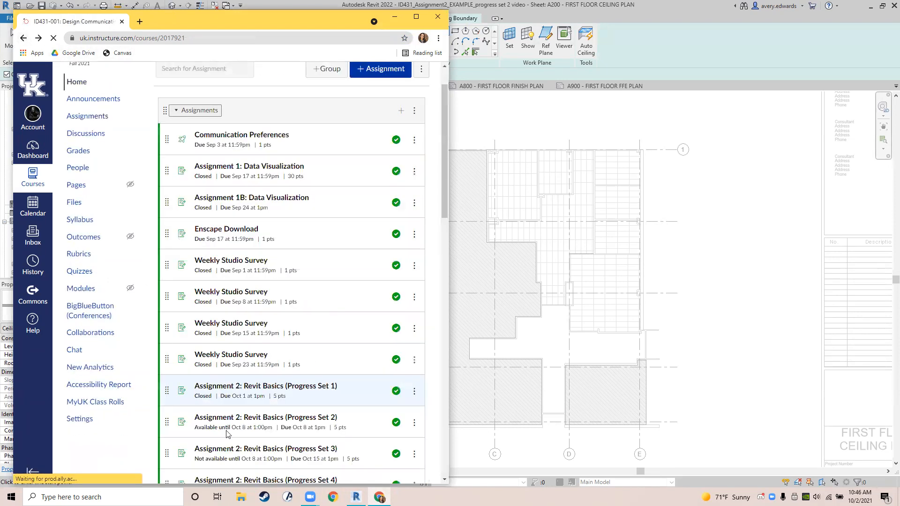
left_click(237, 387)
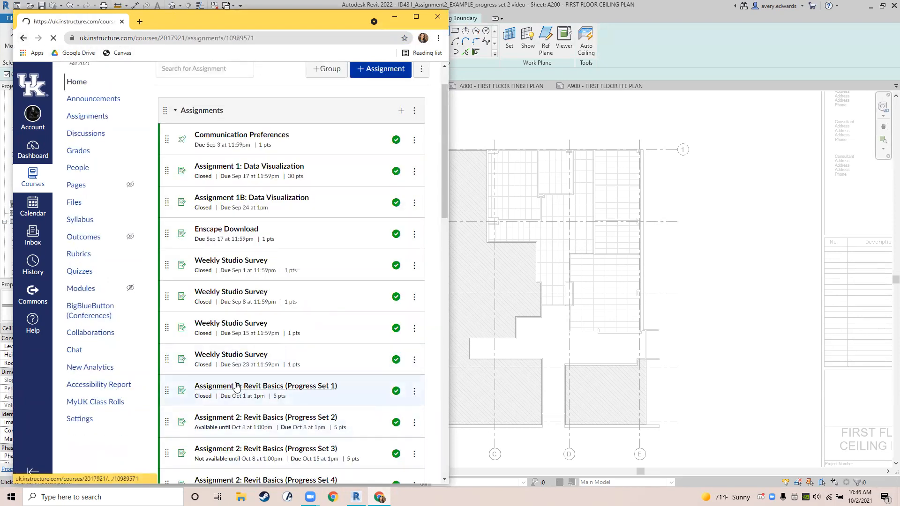
scroll(237, 386, "down", 3)
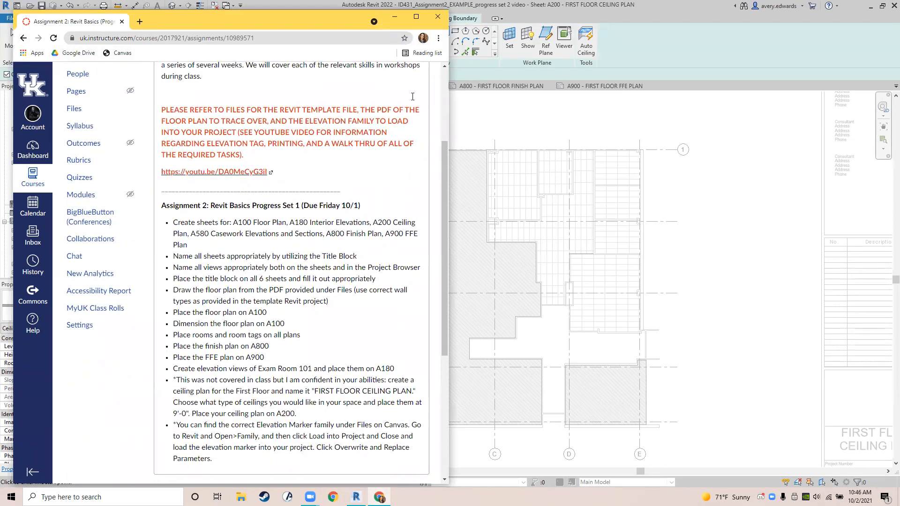
left_click_drag(213, 27, 198, 156)
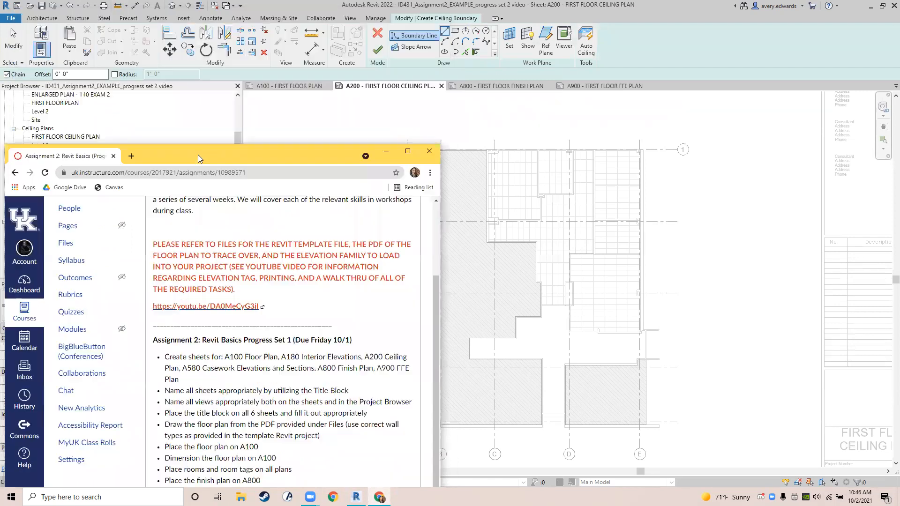
double_click(199, 156)
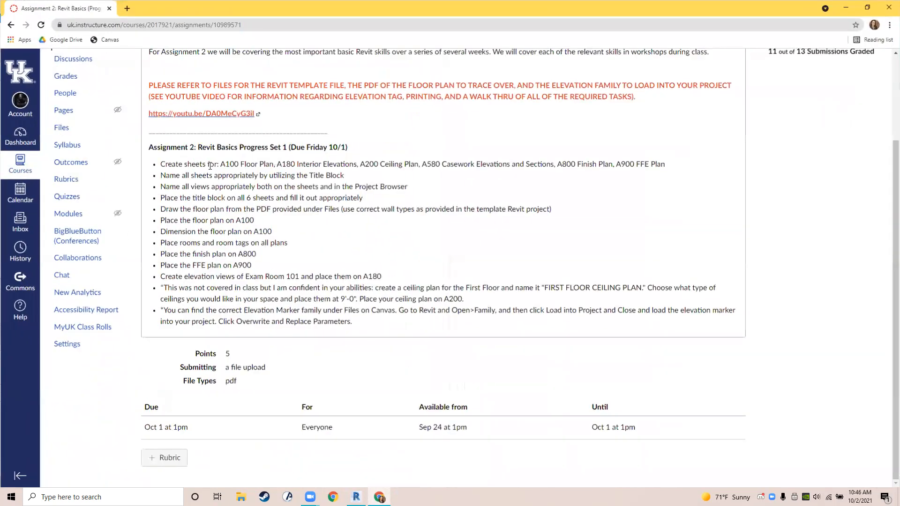
left_click(846, 6)
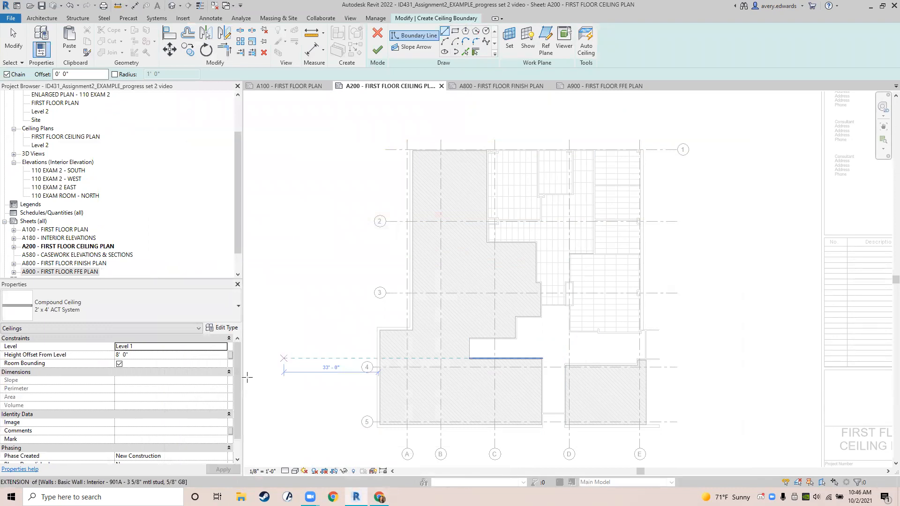
- Set the new ceiling's height offset from level to 9' 0"
left_click(135, 356)
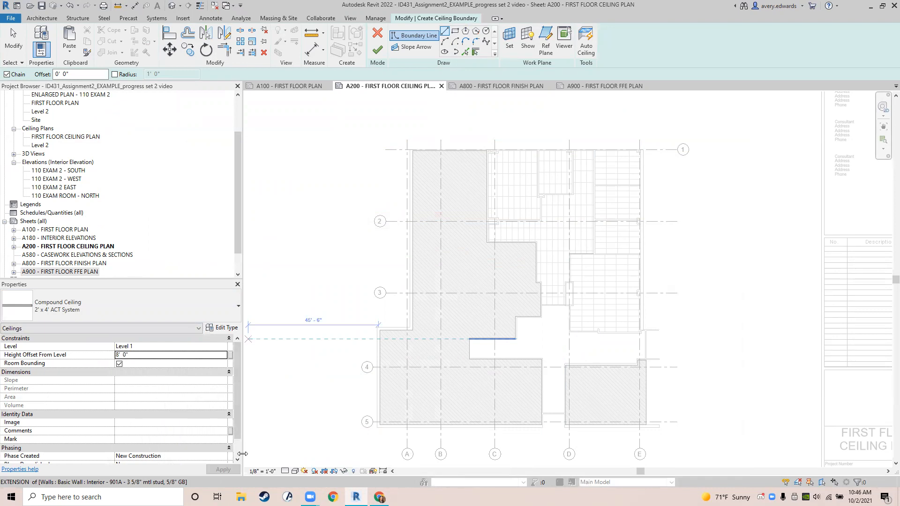
type("9")
key("Escape")
left_click(135, 356)
type("9")
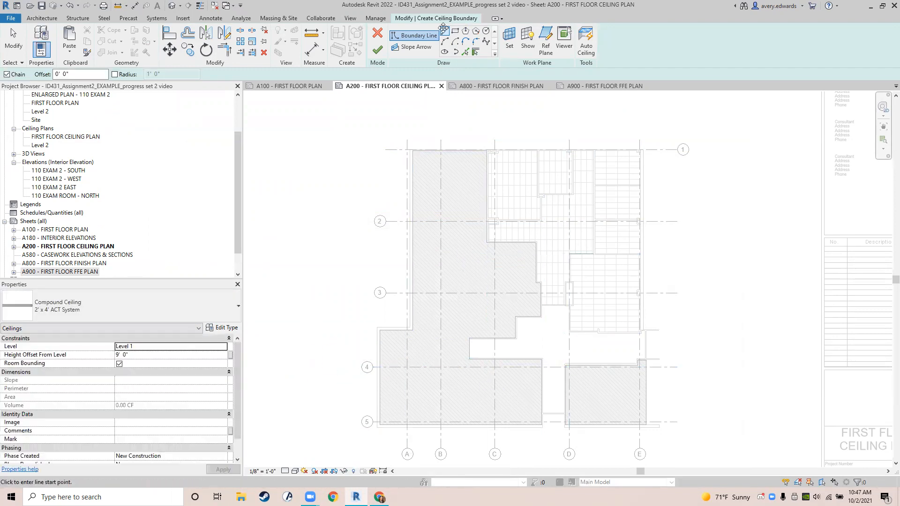
- Draw ceiling boundary lines up the lobby alcove's west end, about 6' 8" long, and along its stepped north walls
scroll(472, 348, "up", 4)
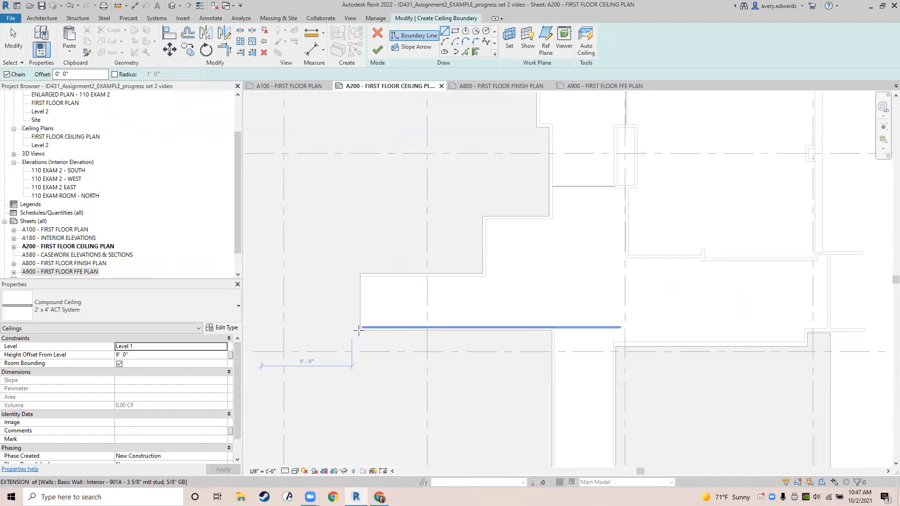
left_click(361, 326)
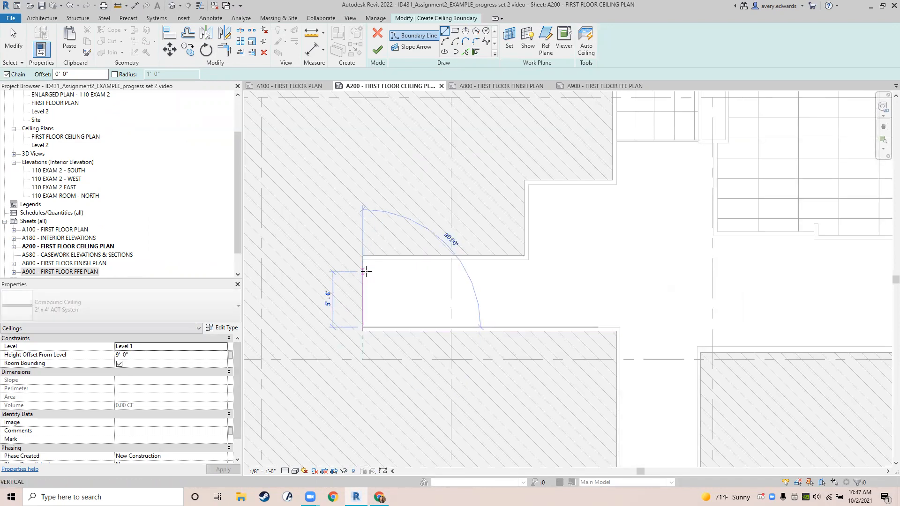
left_click(363, 260)
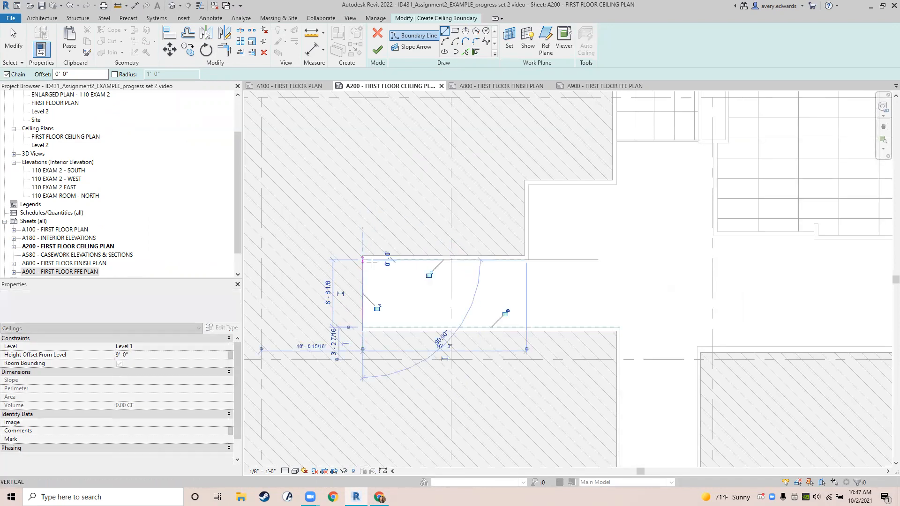
left_click(527, 259)
left_click(528, 184)
left_click(615, 185)
- Continue the ceiling boundary up the short wall and across the lobby's north opening to the wall near grid D
middle_click_drag(675, 213, 454, 323)
scroll(397, 266, "up", 3)
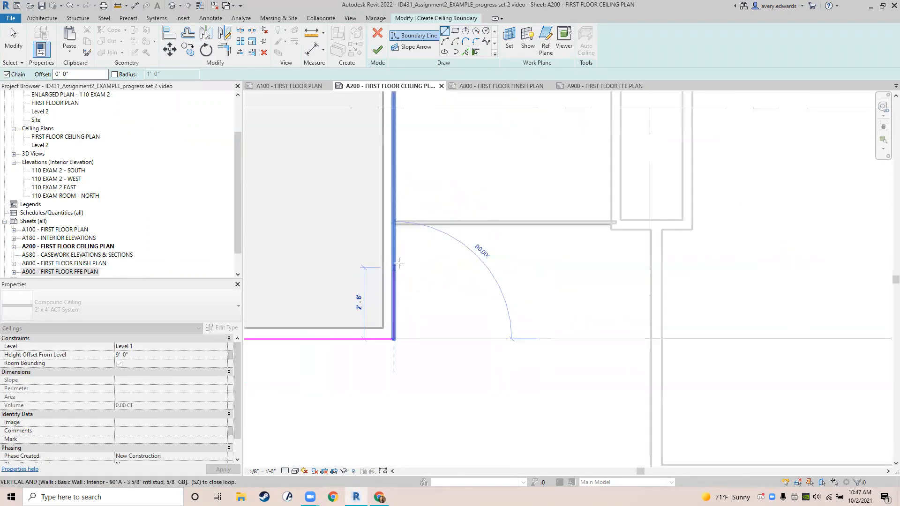
scroll(398, 264, "up", 1)
left_click(391, 215)
left_click(678, 214)
left_click(679, 220)
left_click(730, 220)
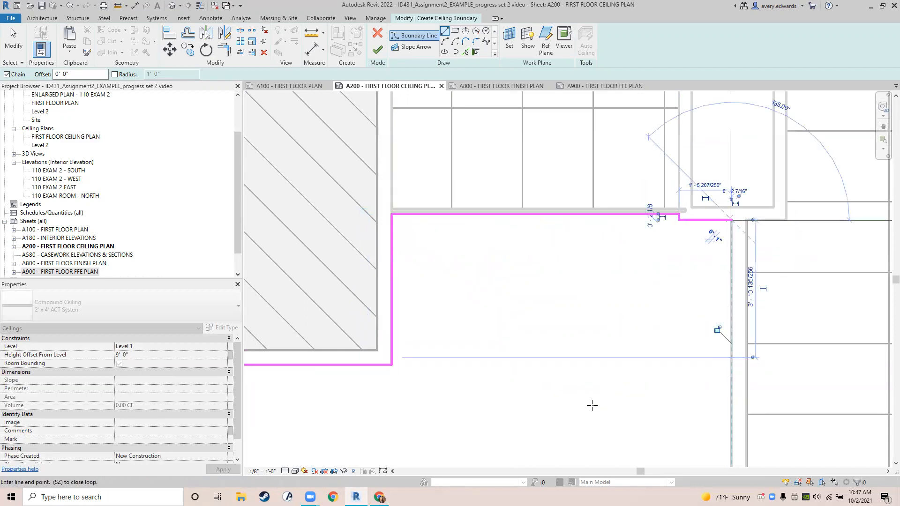
- Continue the ceiling boundary down the wall near grid D and east along the lobby's stepped north wall to the wall opening near grid E
middle_click_drag(592, 405, 497, 176)
left_click(636, 317)
middle_click_drag(694, 350, 359, 323)
left_click(655, 289)
left_click(655, 301)
middle_click_drag(804, 328, 287, 333)
left_click(677, 307)
left_click(677, 277)
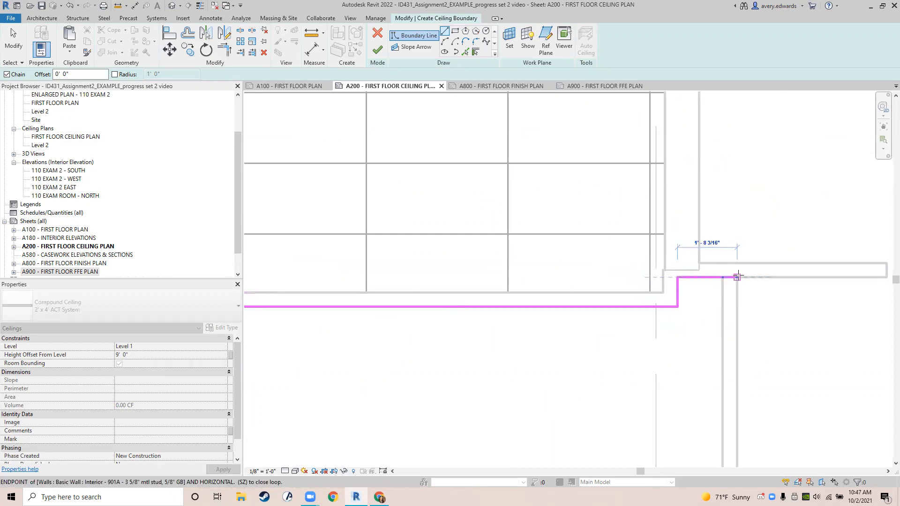
left_click(722, 278)
- Draw the ceiling boundary down the lobby's east end near grid E, around the stepped corner and west along the south wall to the south corridor
middle_click_drag(565, 419, 487, 100)
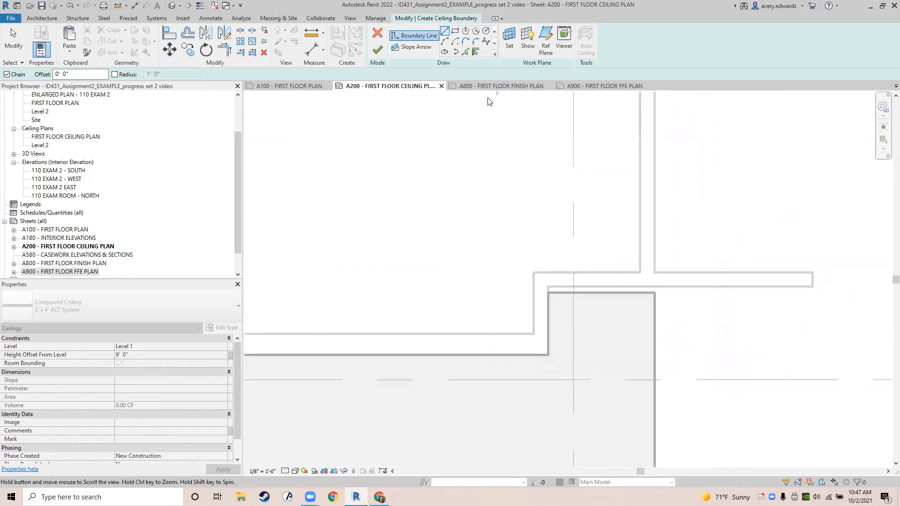
scroll(588, 270, "down", 1)
left_click(623, 270)
left_click(554, 272)
left_click(553, 312)
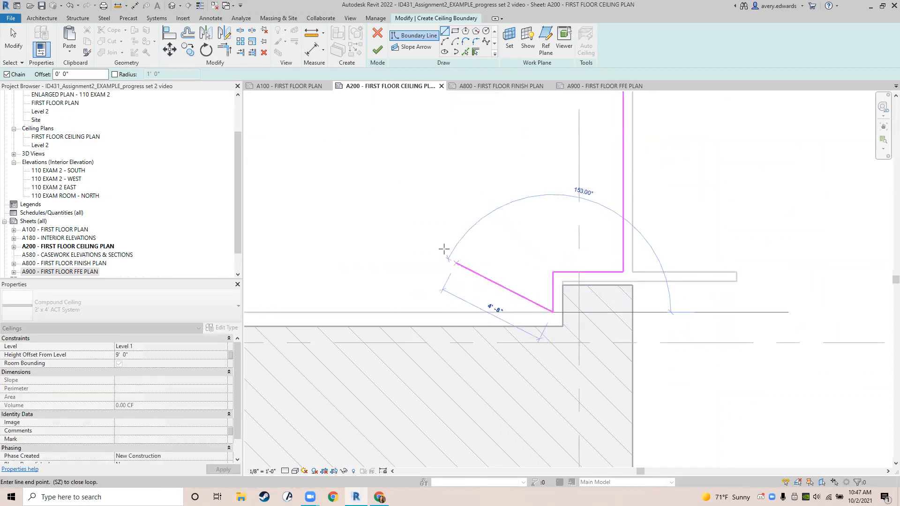
scroll(435, 247, "down", 5)
middle_click_drag(391, 259, 661, 272)
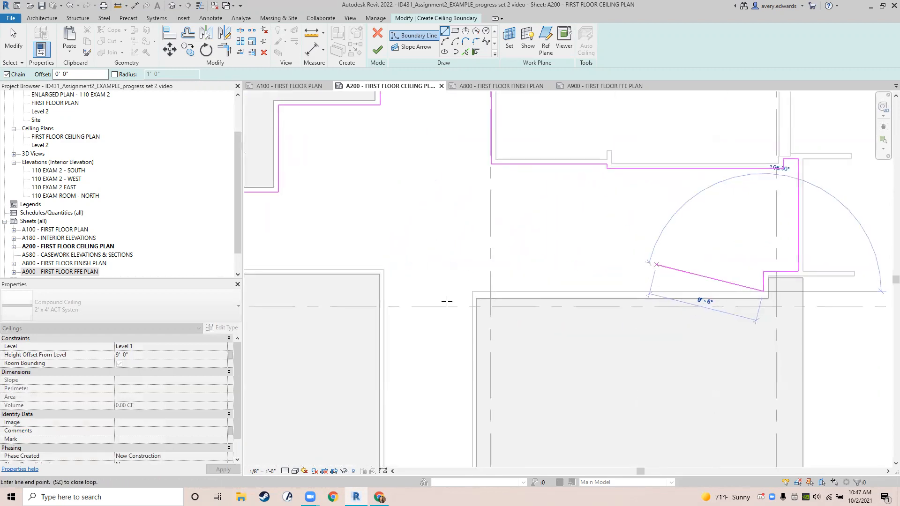
left_click(473, 291)
- Draw the ceiling boundary around the south corridor down to the exterior wall and close the loop along the alcove's south wall
middle_click_drag(436, 356, 410, 75)
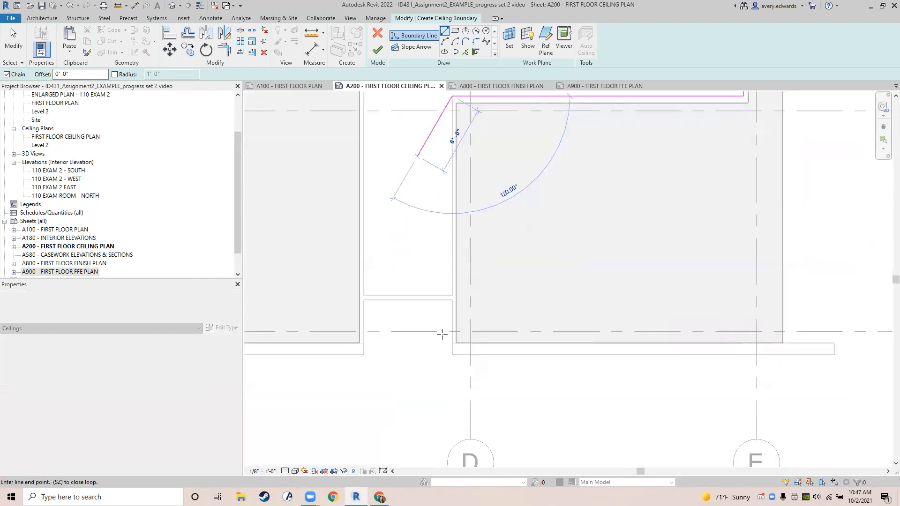
left_click(451, 291)
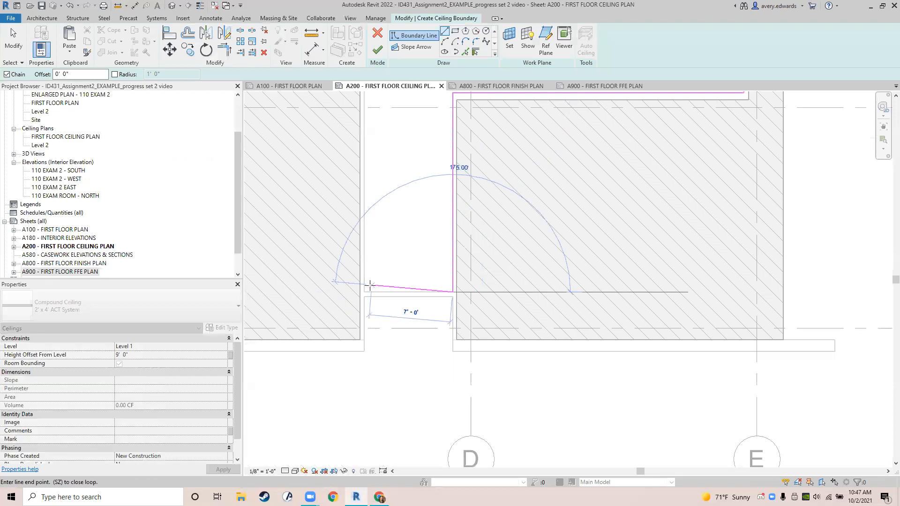
left_click(364, 291)
middle_click_drag(427, 287, 510, 411)
left_click(448, 197)
mouse_move(361, 192)
middle_mouse_down()
mouse_move(608, 255)
mouse_move(367, 270)
middle_mouse_up()
left_click(399, 257)
- Finish the lobby ceiling sketch and deselect the new 2' x 4' ACT System ceiling
scroll(577, 226, "down", 4)
scroll(367, 270, "down", 1)
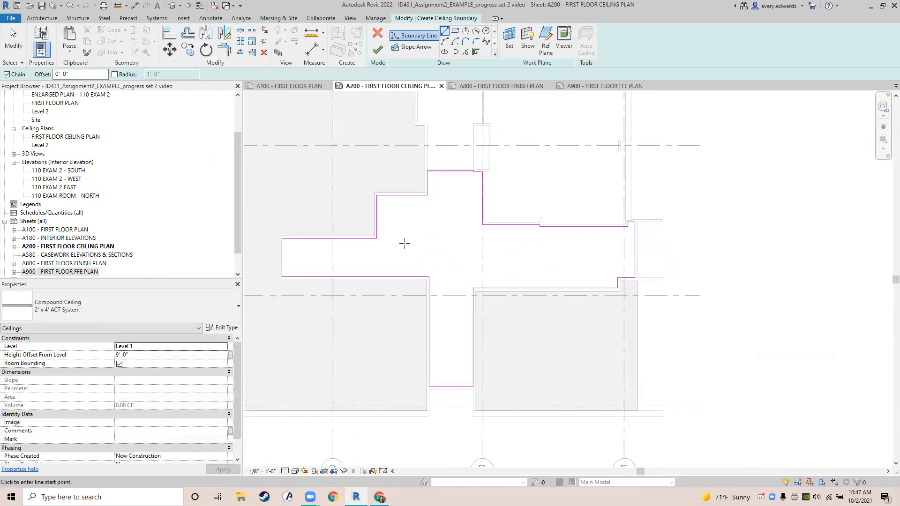
middle_click_drag(417, 247, 468, 247)
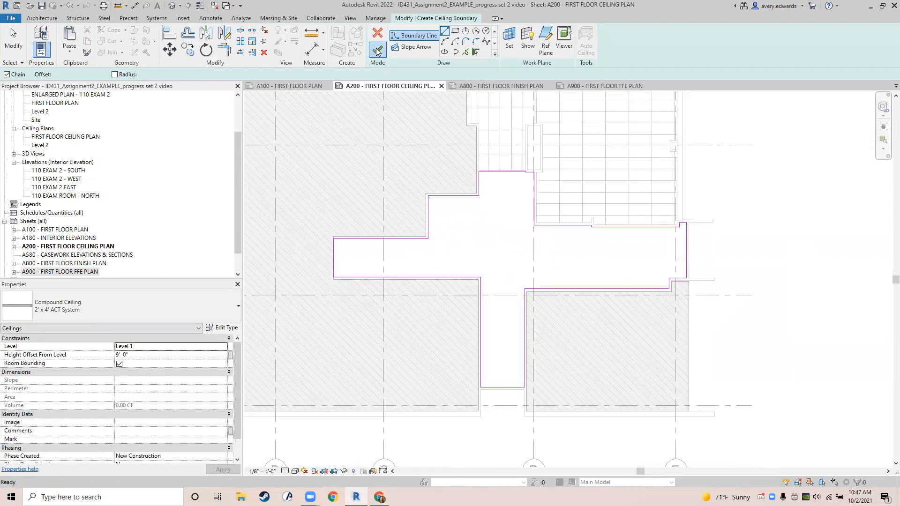
left_click(377, 50)
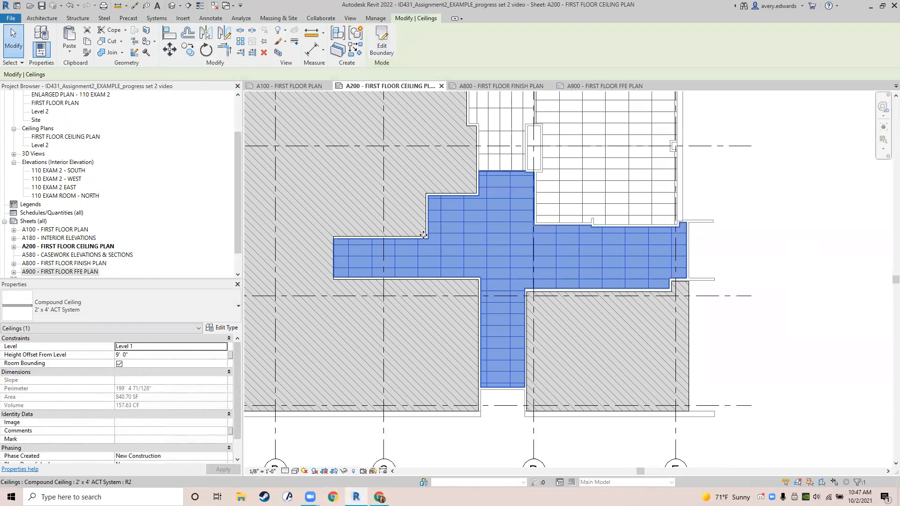
key("Escape")
scroll(493, 230, "down", 1)
middle_click_drag(491, 222, 537, 308)
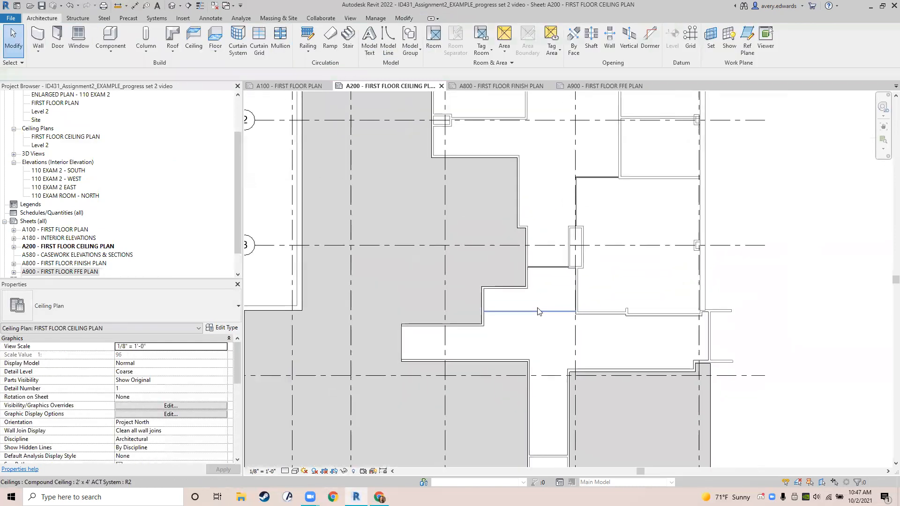
scroll(538, 312, "down", 3)
middle_click_drag(470, 297, 419, 309)
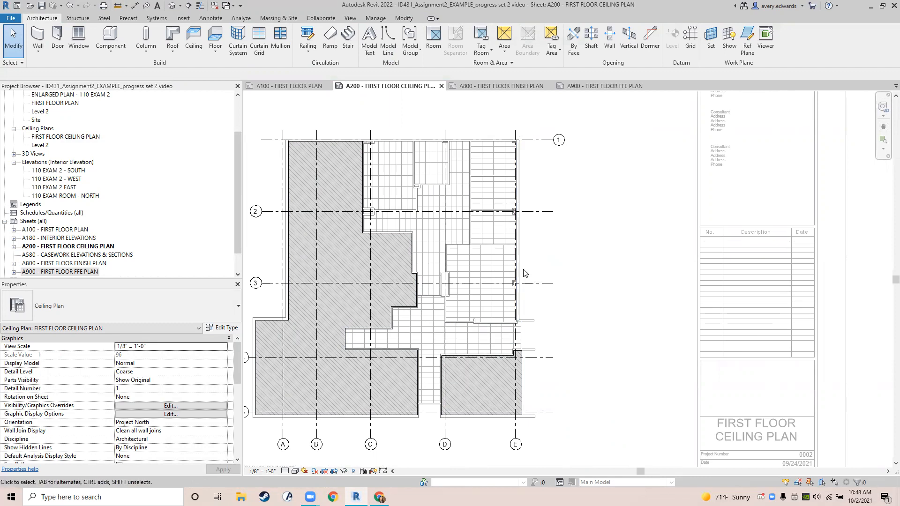
- Change the ceilings of the five enclosed rooms along the plan's north and northeast sides to the GWB on Mtl. Stud type
left_click(471, 221)
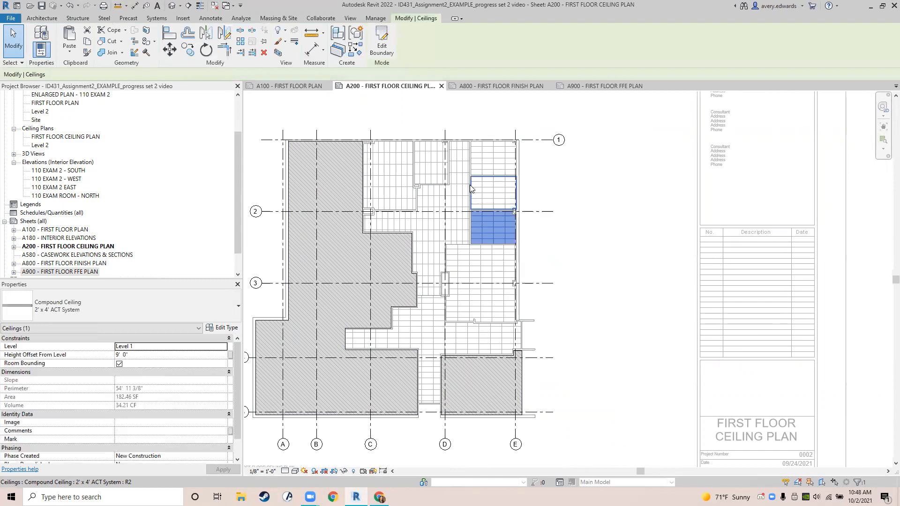
left_click(470, 185, "ctrl")
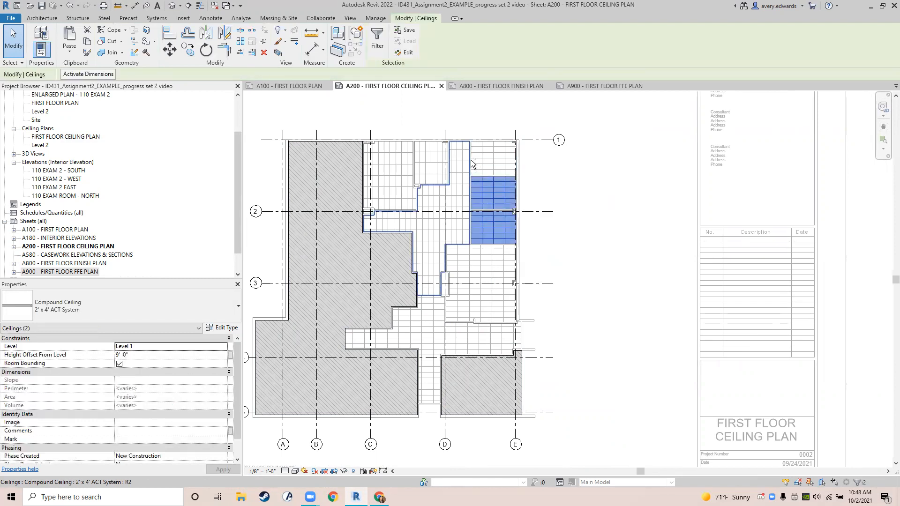
left_click(471, 160, "ctrl")
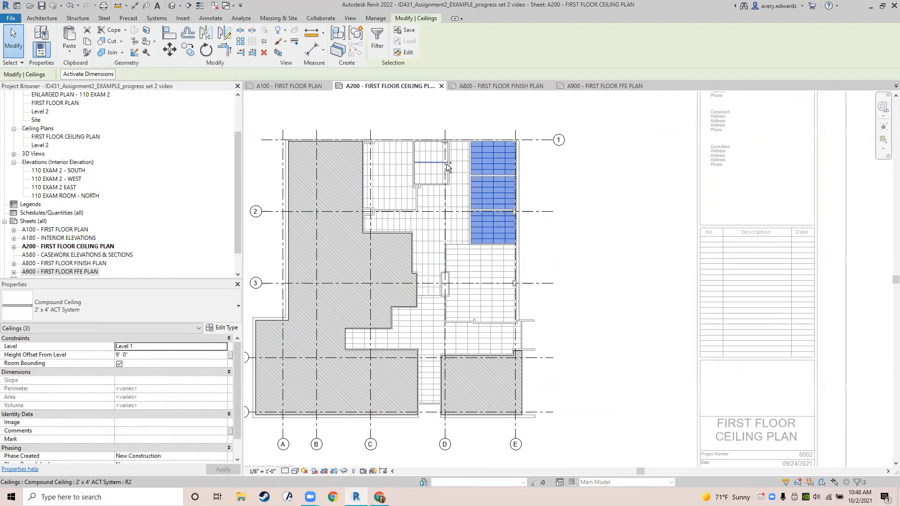
key("Tab")
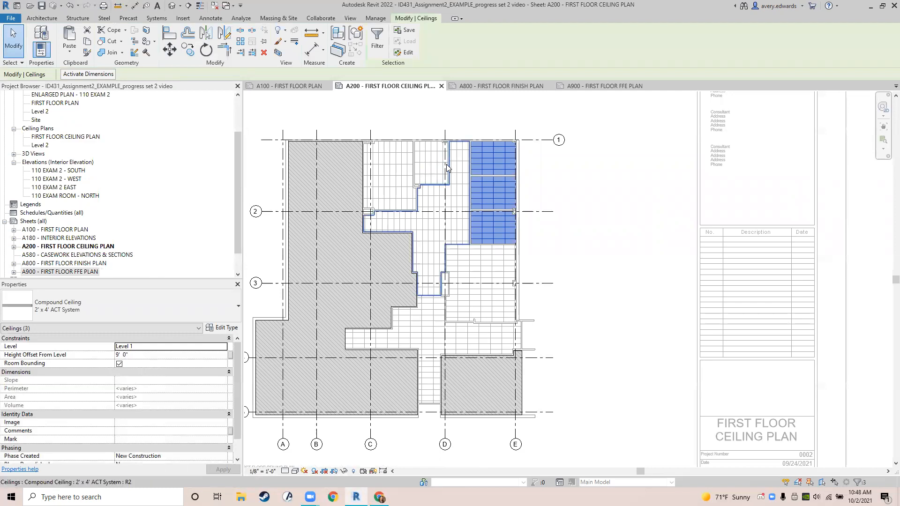
left_click(446, 168, "ctrl")
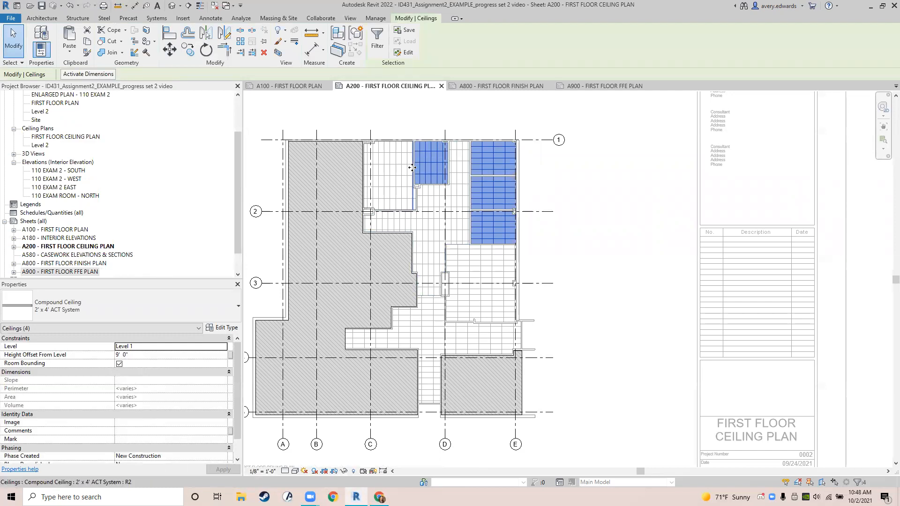
scroll(412, 168, "up", 2)
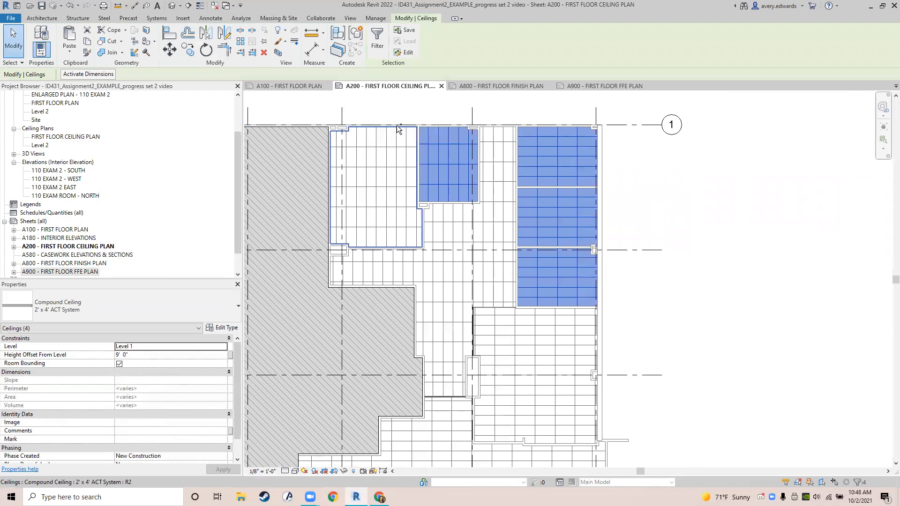
left_click(396, 126, "ctrl")
left_click(136, 305)
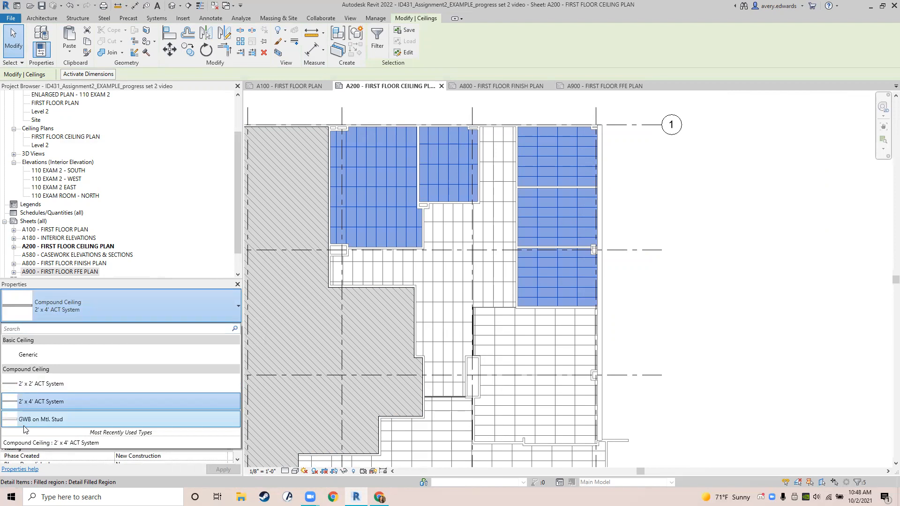
mouse_move(71, 418)
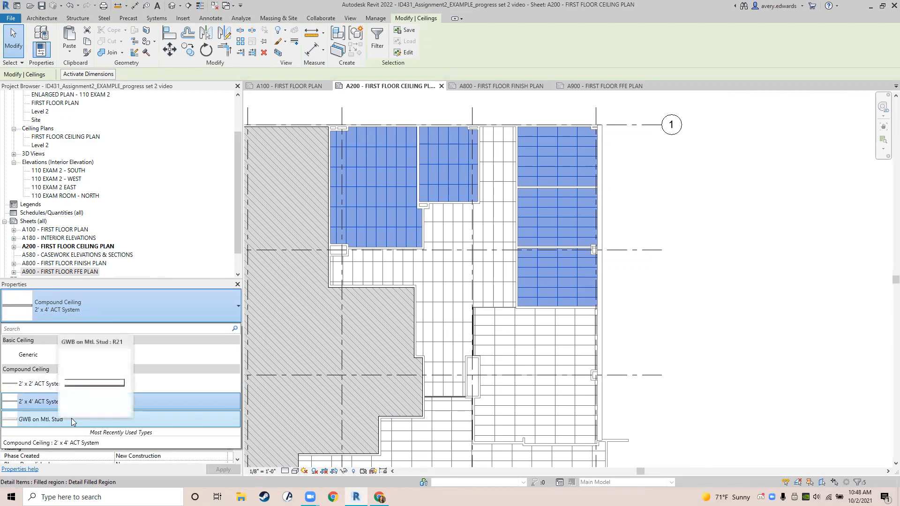
left_click(71, 418)
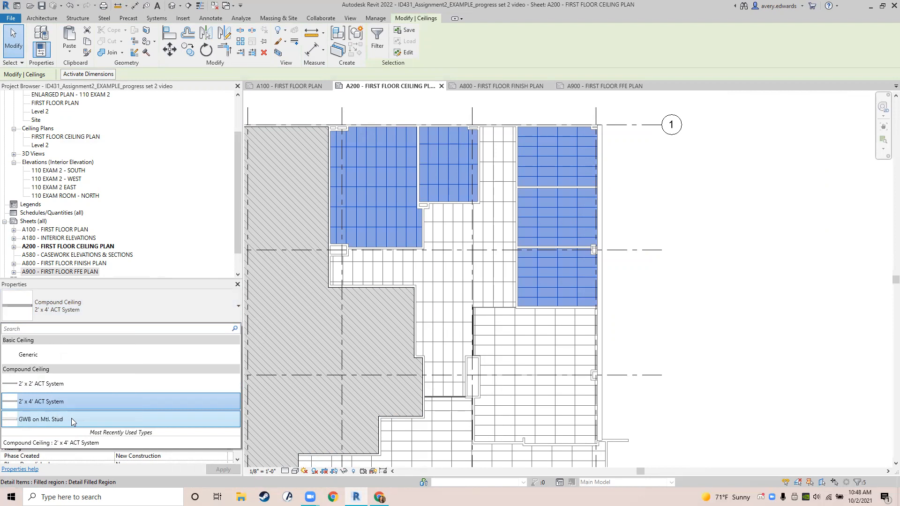
scroll(420, 284, "down", 2)
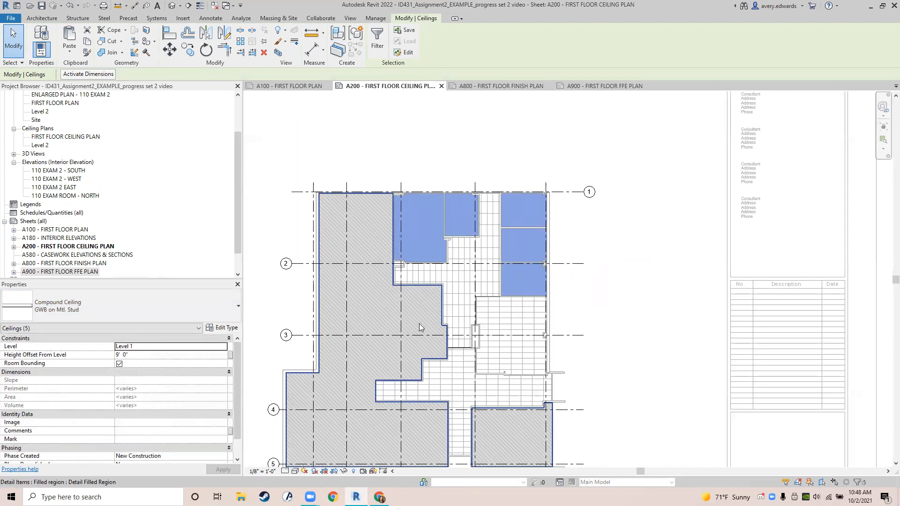
middle_click_drag(534, 332, 570, 263)
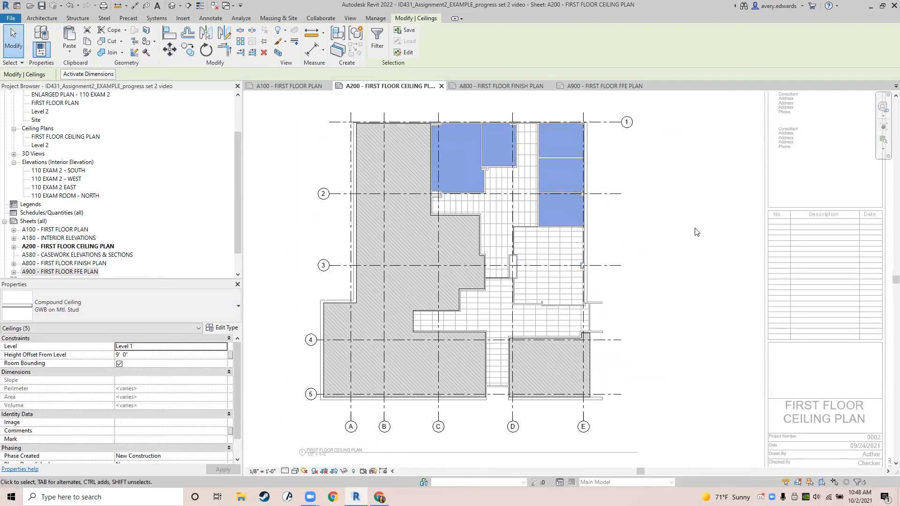
key("Escape")
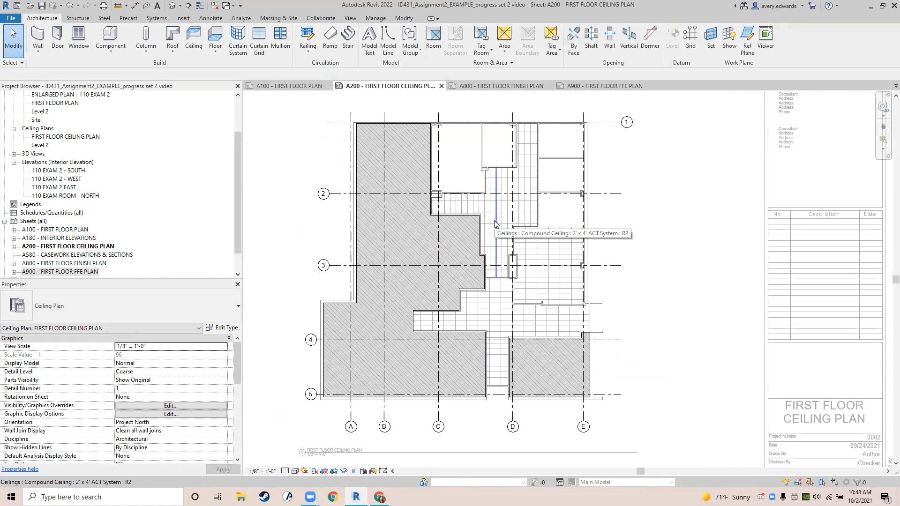
- Rotate the tile grid of the north corridor's ACT ceiling by 90 degrees
scroll(494, 223, "up", 3)
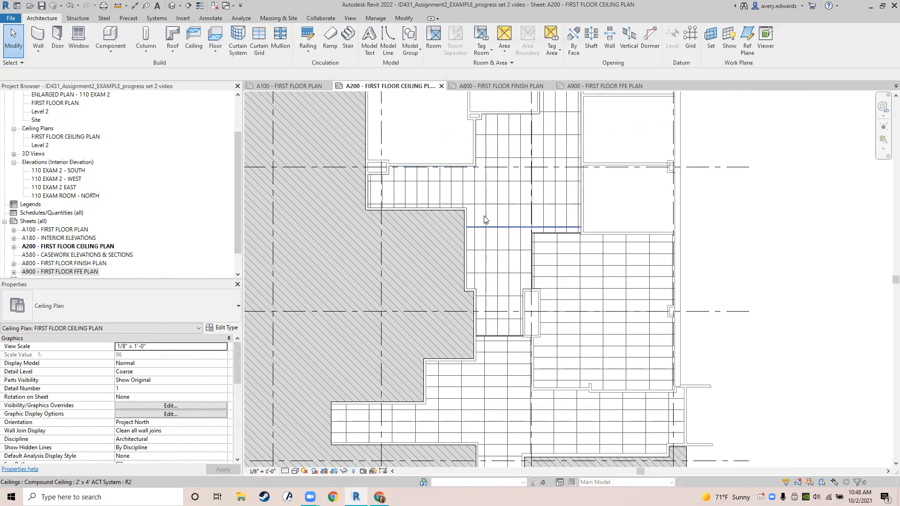
middle_click_drag(466, 267, 407, 332)
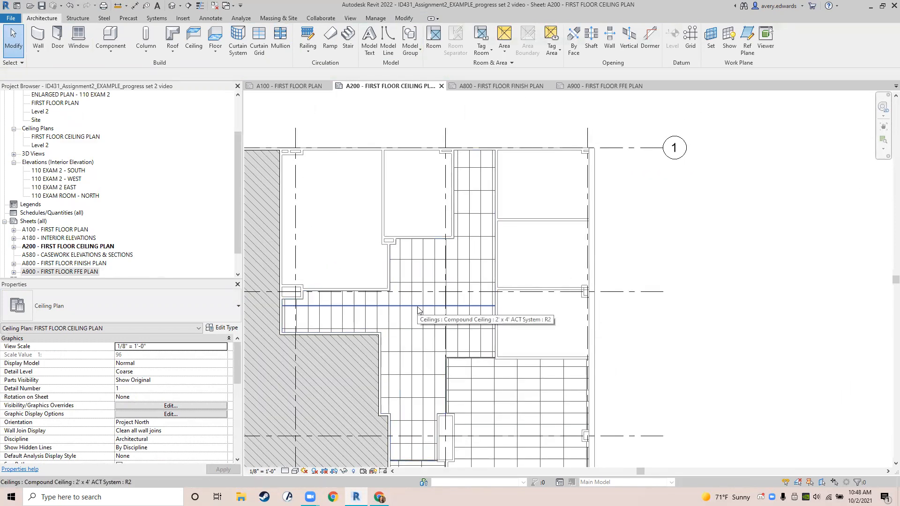
left_click(418, 310)
middle_click_drag(424, 308, 416, 189)
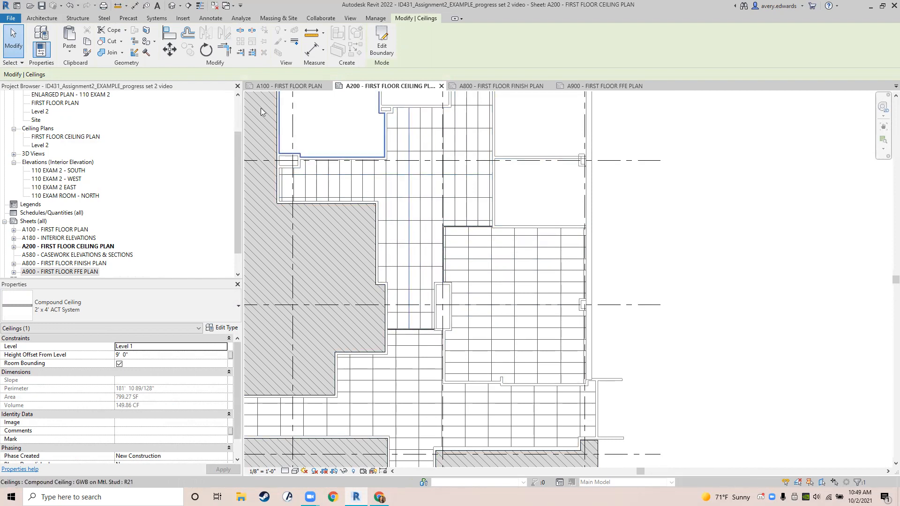
left_click(205, 49)
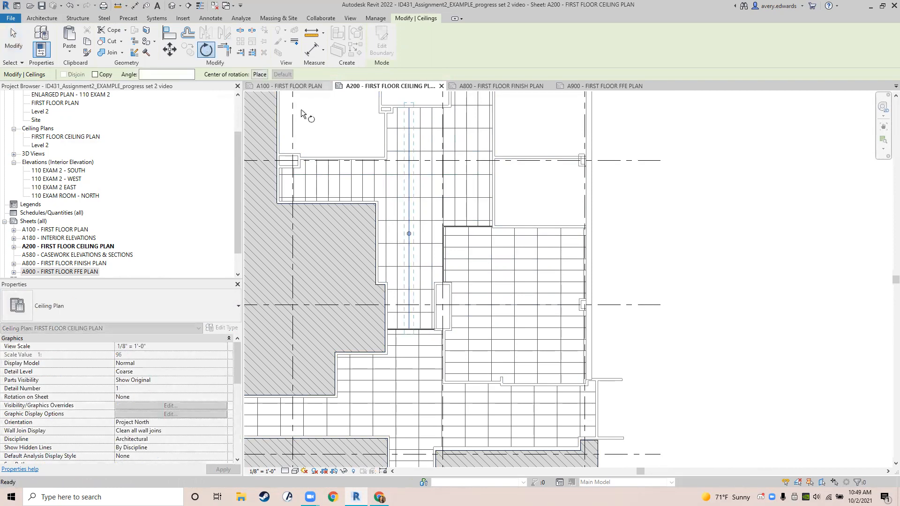
left_click(330, 238)
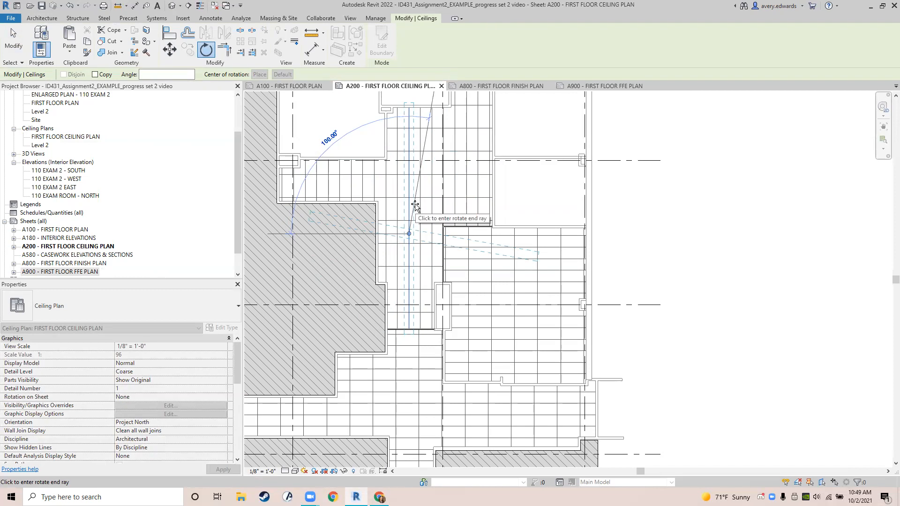
middle_click_drag(450, 194, 451, 285)
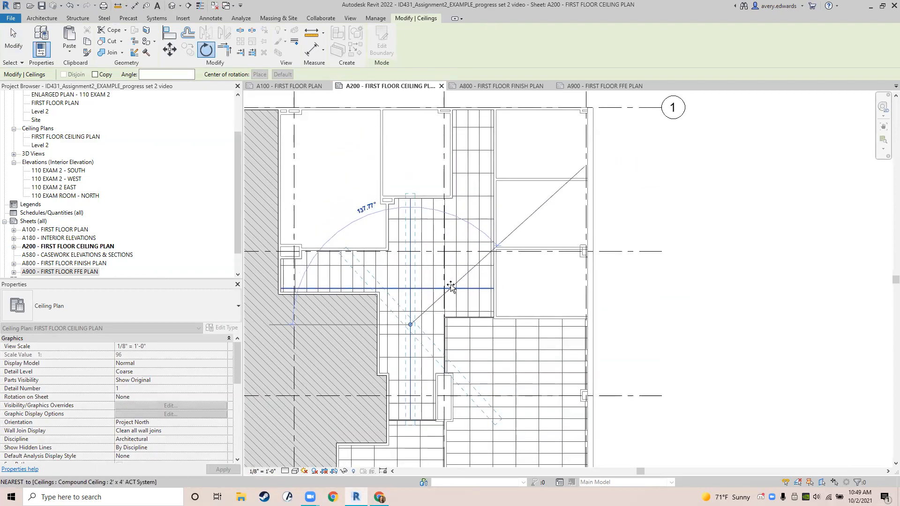
type("90")
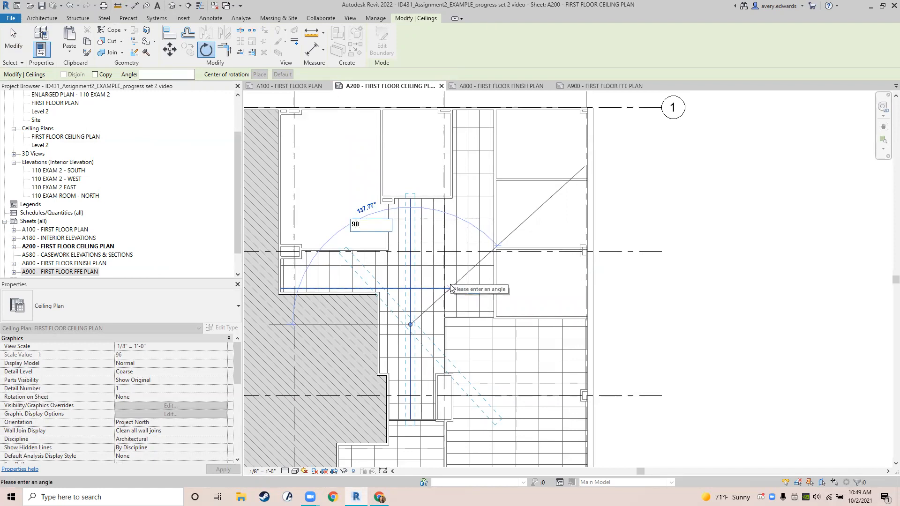
key("Return")
key("Escape")
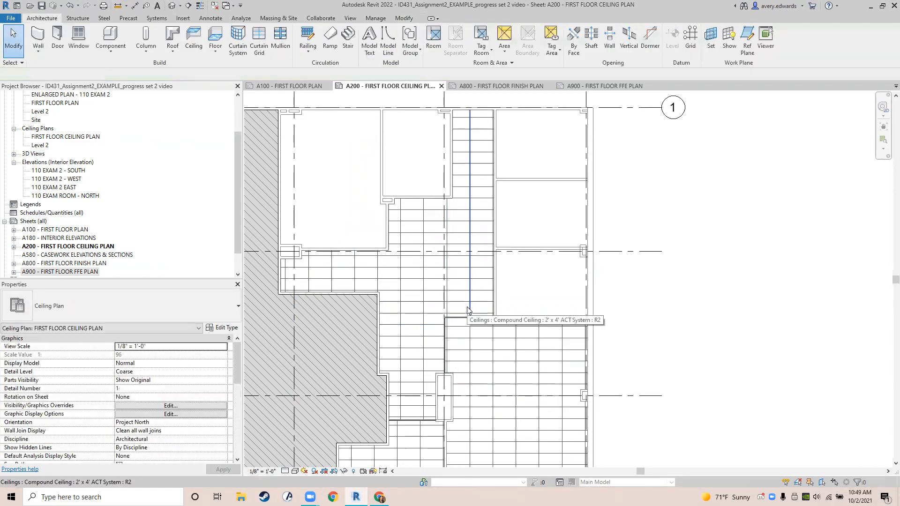
scroll(467, 307, "down", 2)
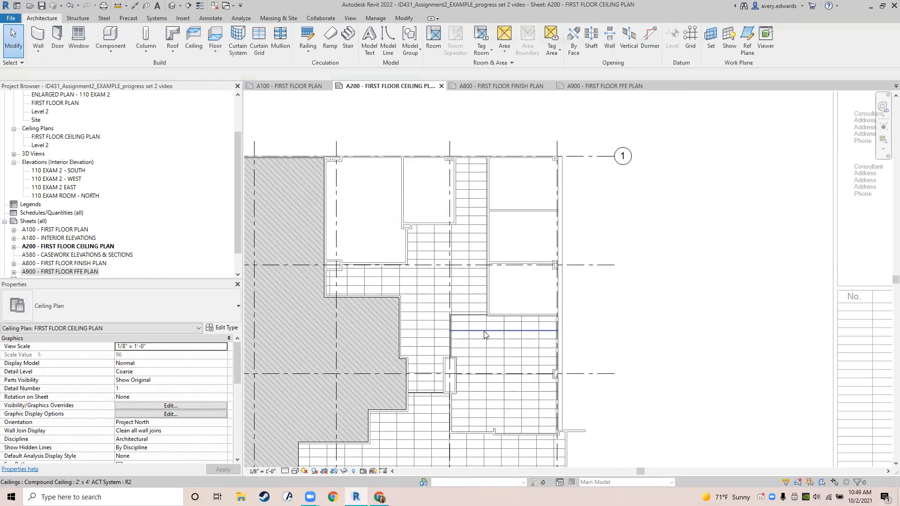
middle_click_drag(484, 334, 501, 305)
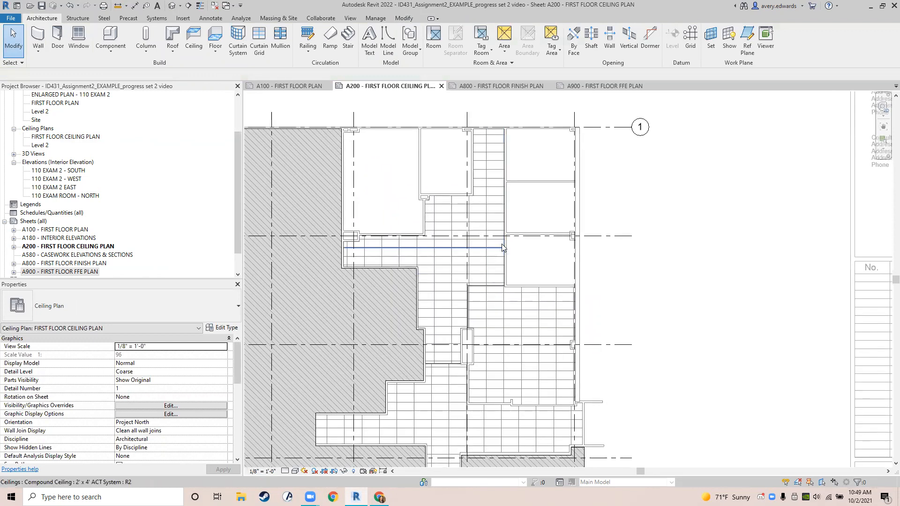
key("Tab")
key("Tab")
left_click(542, 346)
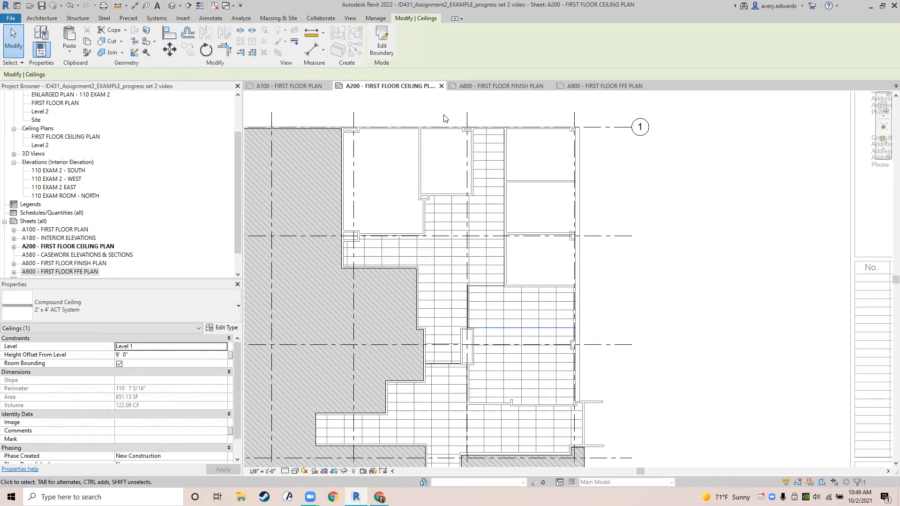
scroll(463, 125, "up", 3)
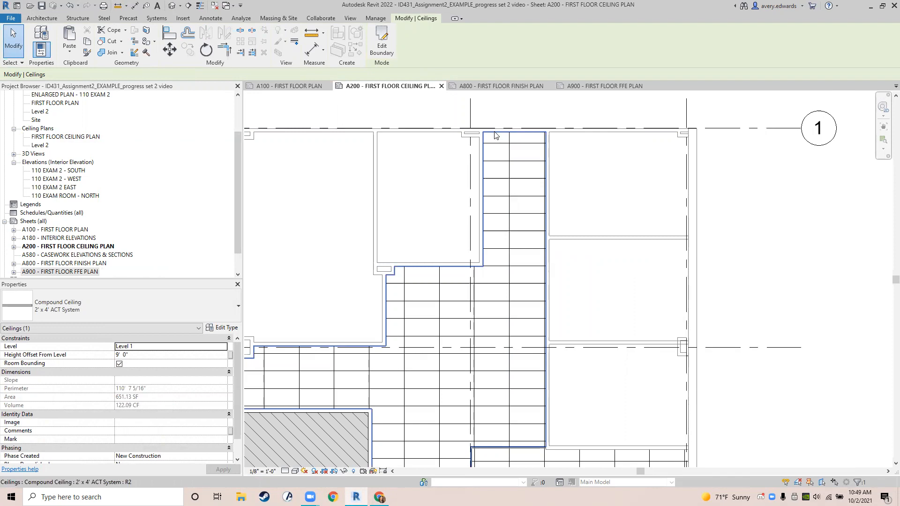
left_click(485, 157)
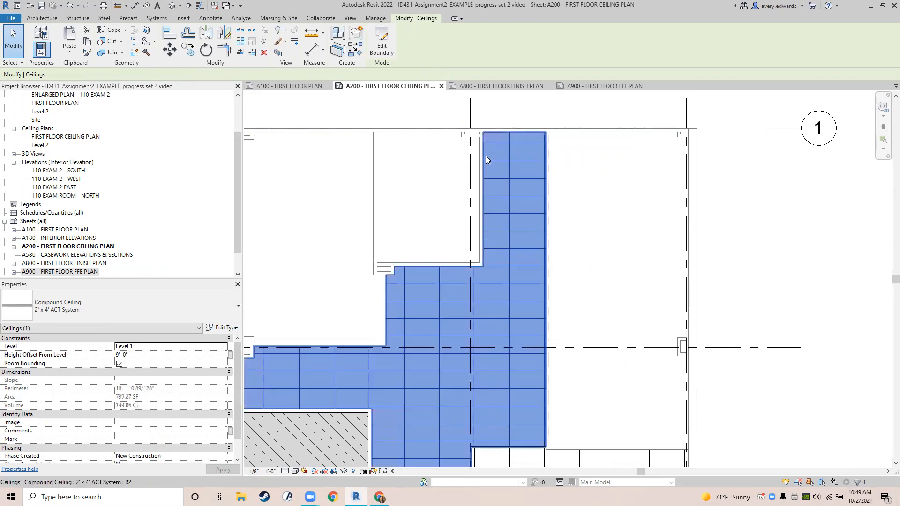
scroll(485, 156, "down", 3)
middle_click_drag(431, 267, 474, 253)
left_click(778, 182)
- Select the north corridor's ACT ceiling and change all instances of its type in the entire project to 2' x 2' ACT System
scroll(539, 130, "up", 3)
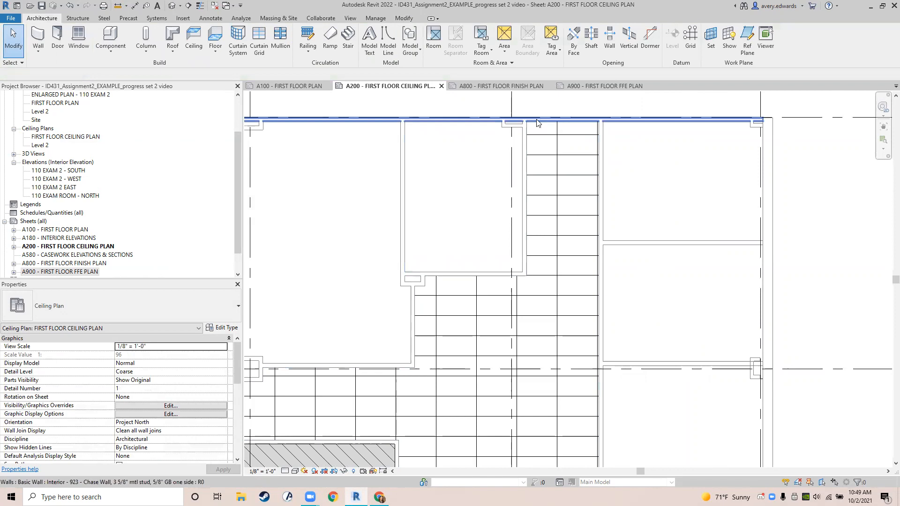
key("Tab")
key("Tab")
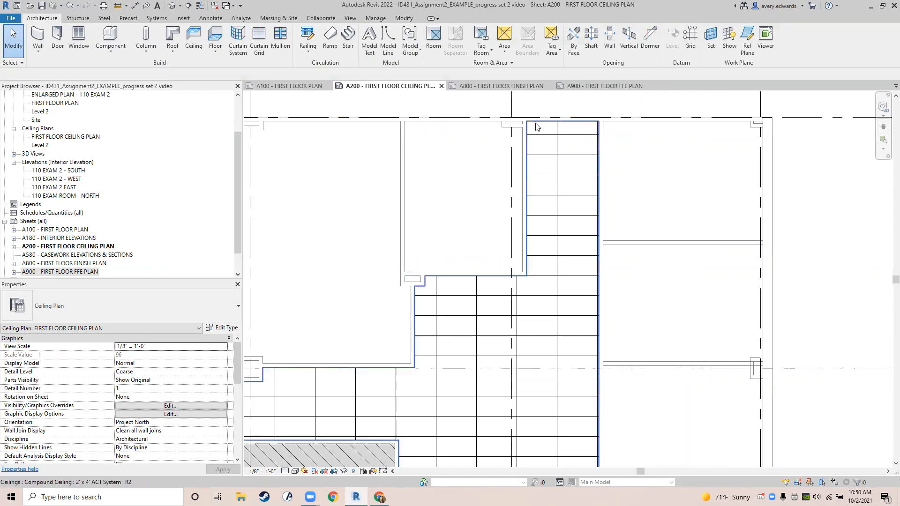
key("Tab")
key("Tab")
key("Tab")
key("Tab")
key("Tab")
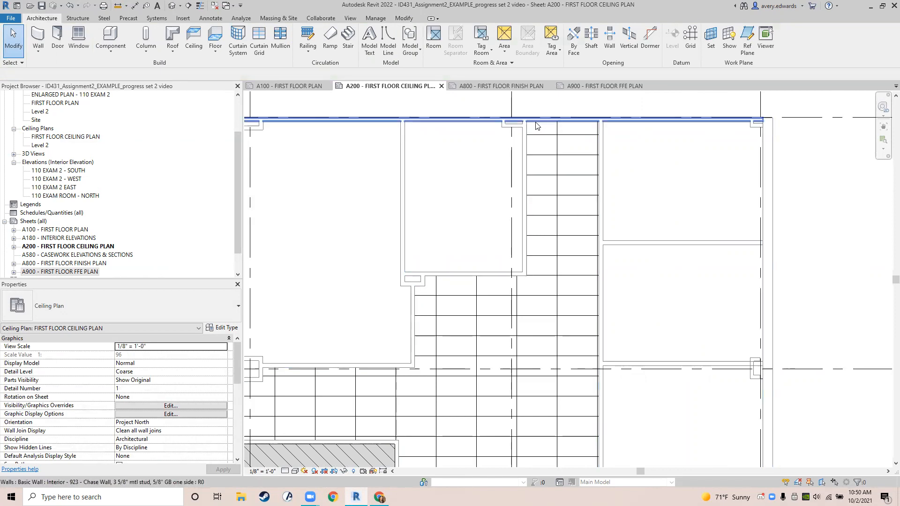
key("Tab")
key("Tab")
key("Tab")
key("Tab")
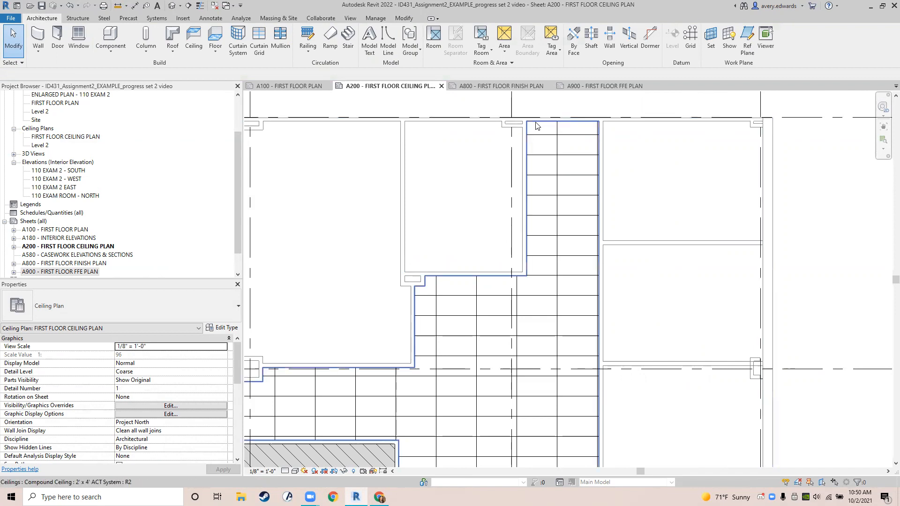
left_click(536, 125)
scroll(536, 125, "down", 3)
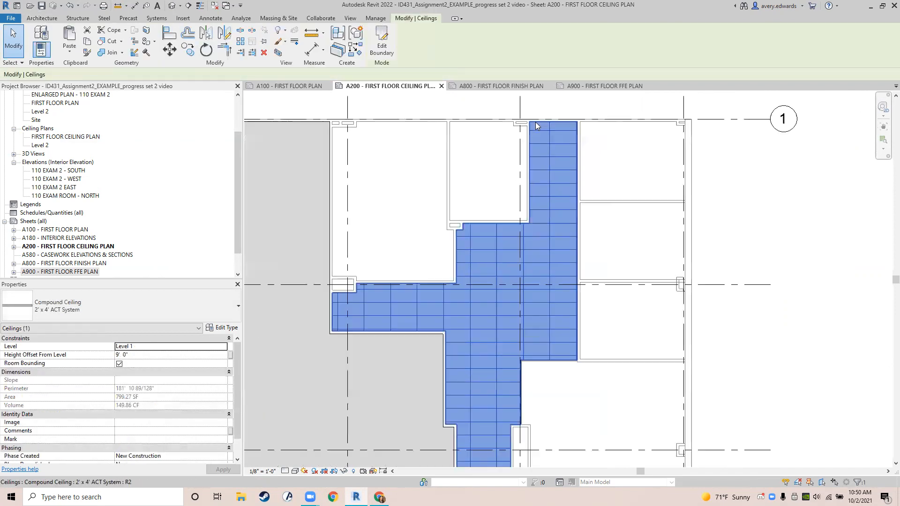
scroll(534, 218, "down", 3)
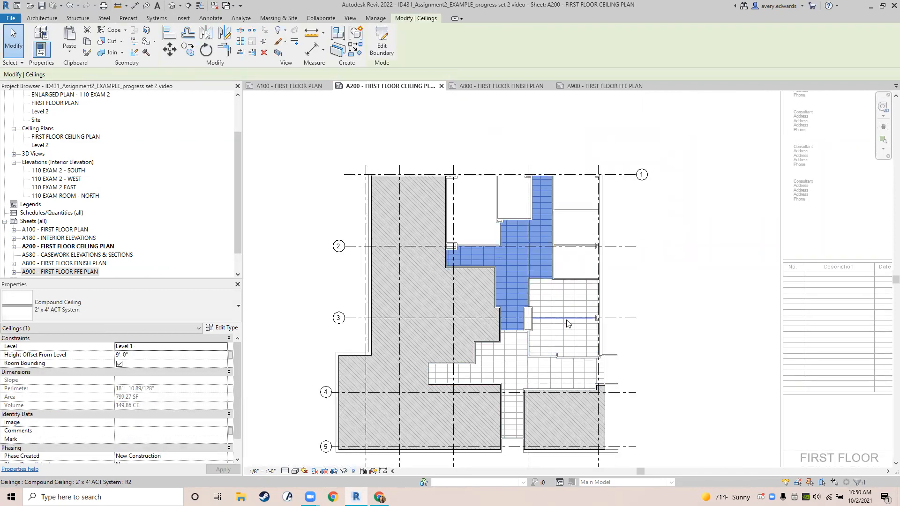
right_click(542, 248)
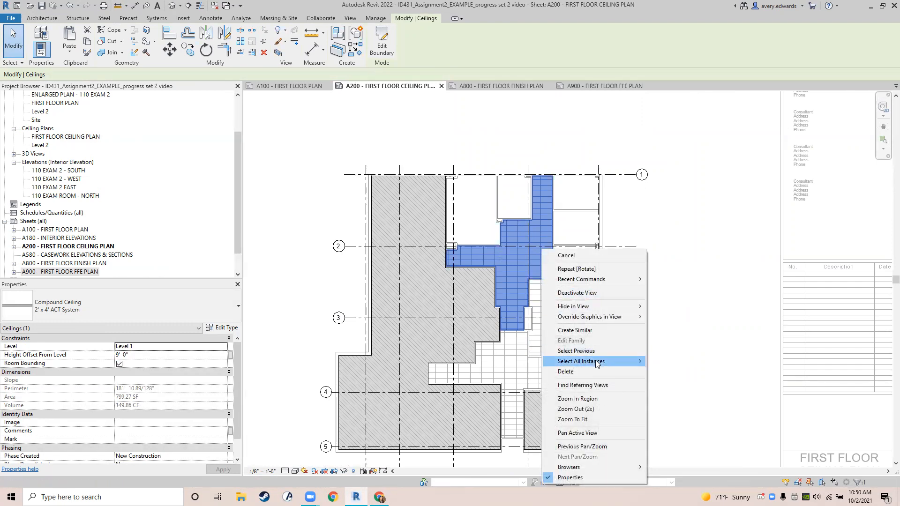
mouse_move(604, 361)
left_click(678, 372)
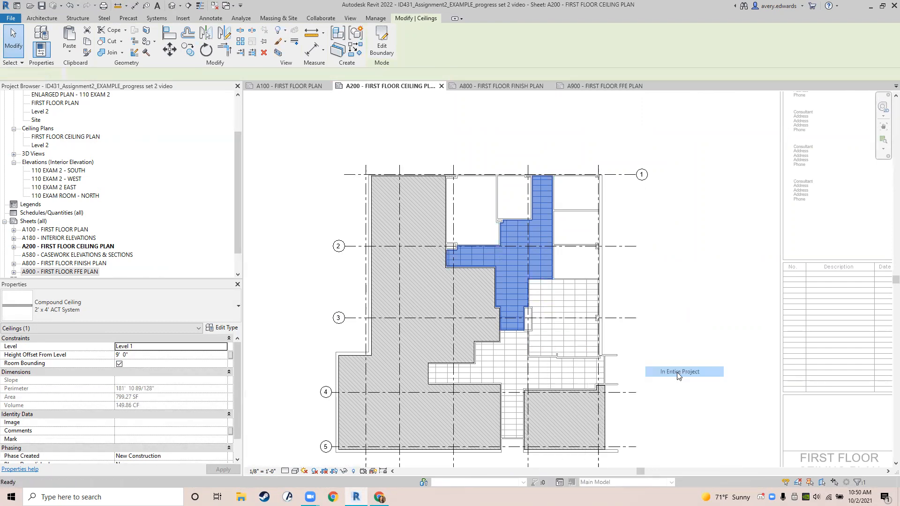
left_click(131, 315)
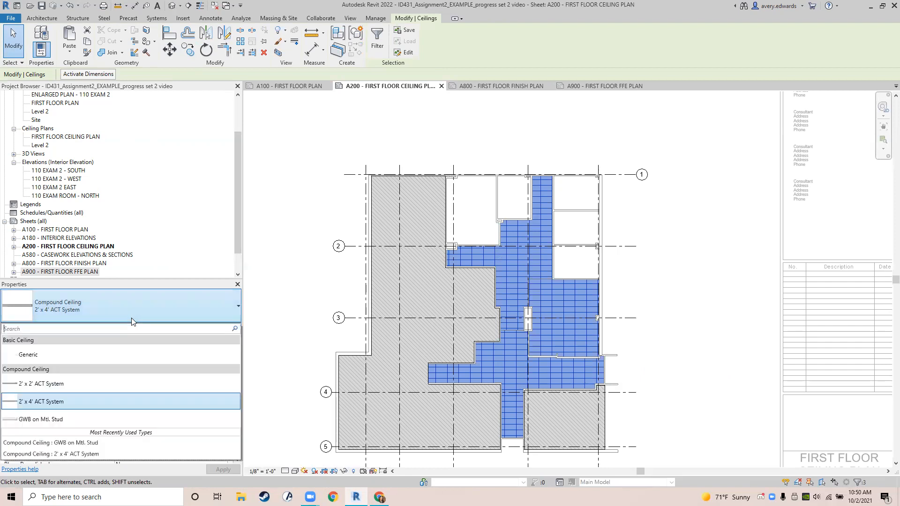
left_click(78, 383)
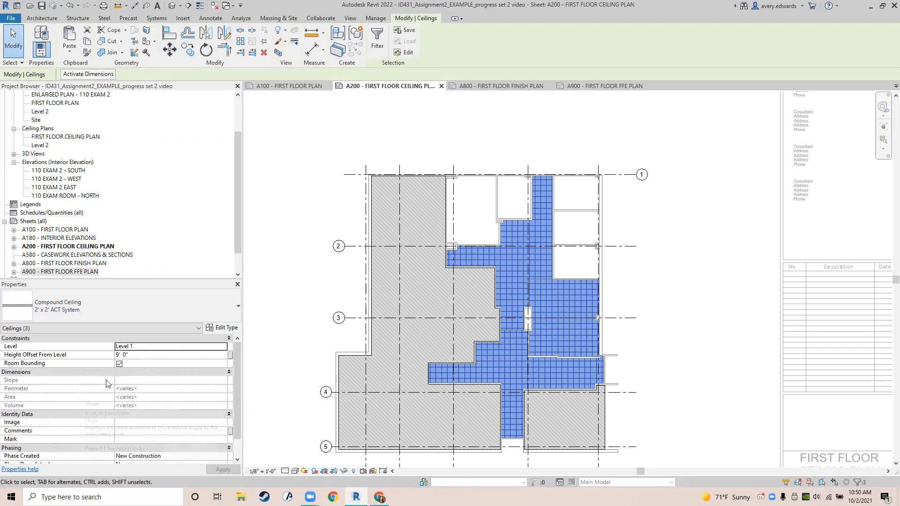
key("Escape")
- Examine how the 2' x 2' ceiling grid meets the walls along the corridors and the adjoining open rooms
scroll(518, 269, "up", 4)
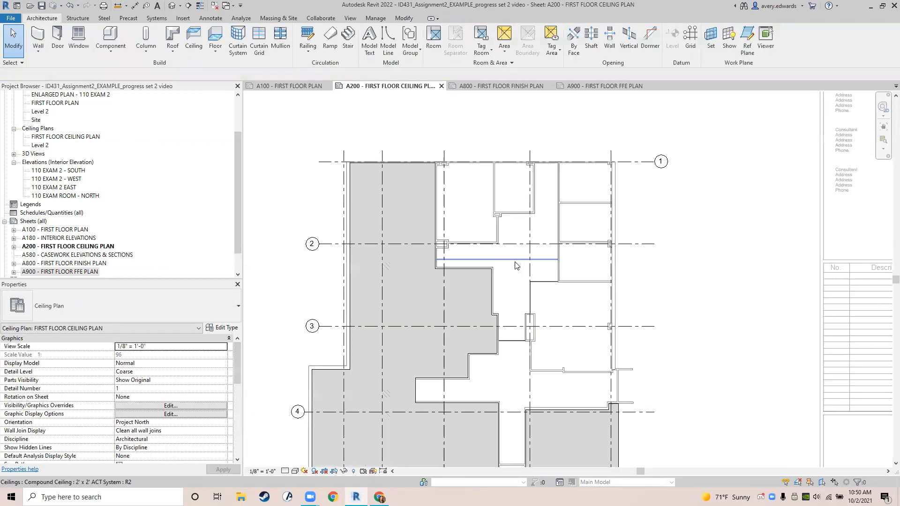
middle_click_drag(491, 330, 432, 256)
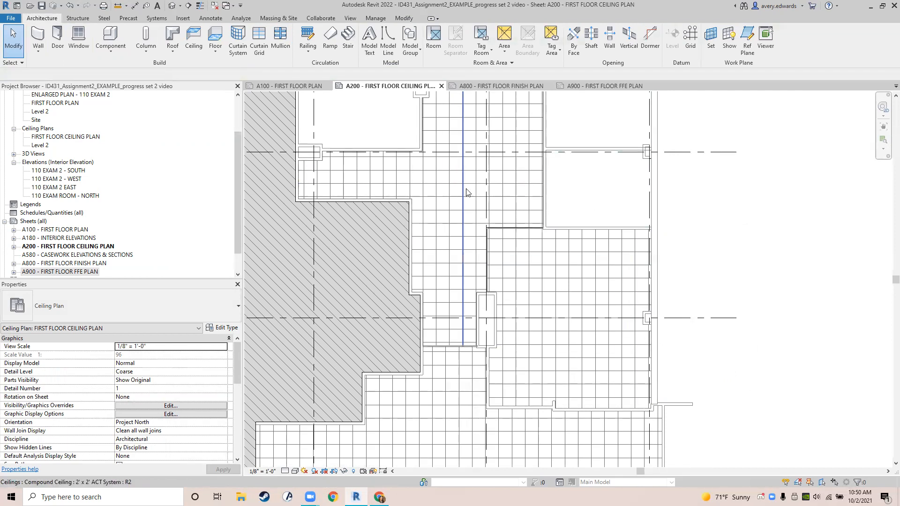
middle_click_drag(474, 188, 488, 355)
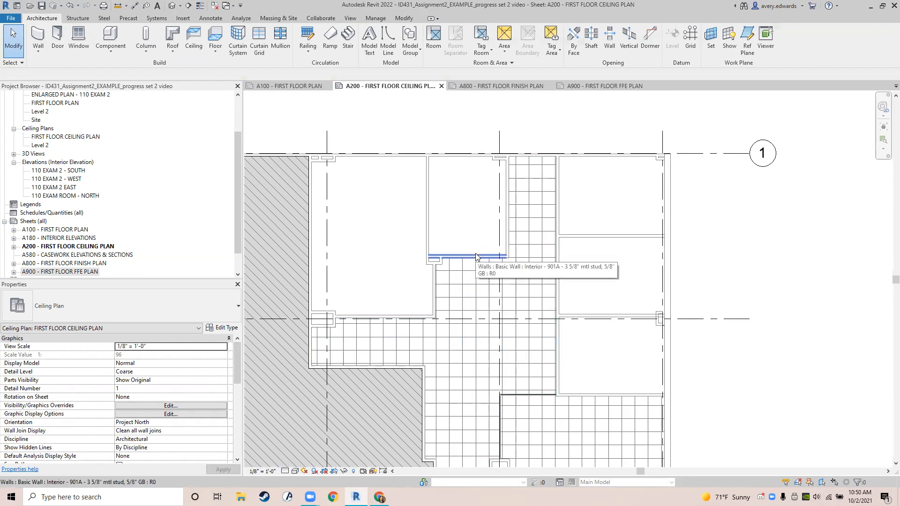
middle_click_drag(471, 281, 431, 169)
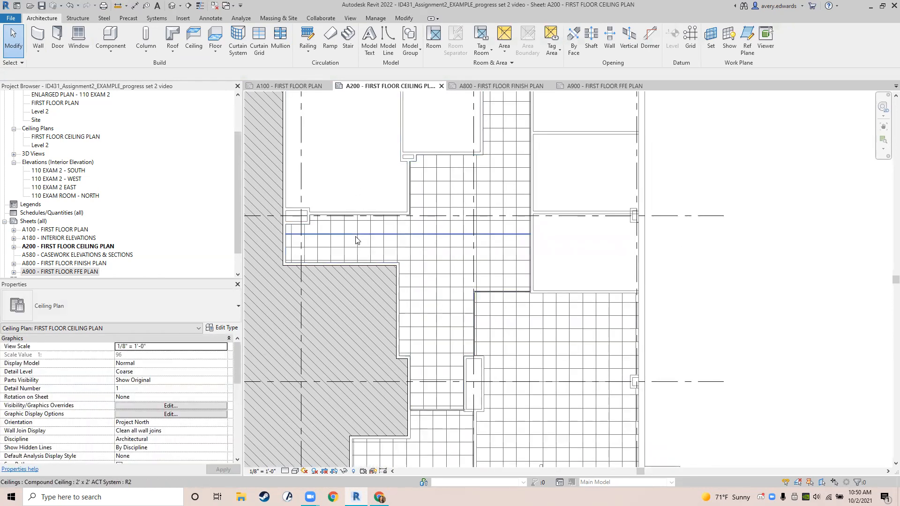
middle_click_drag(498, 247, 476, 370)
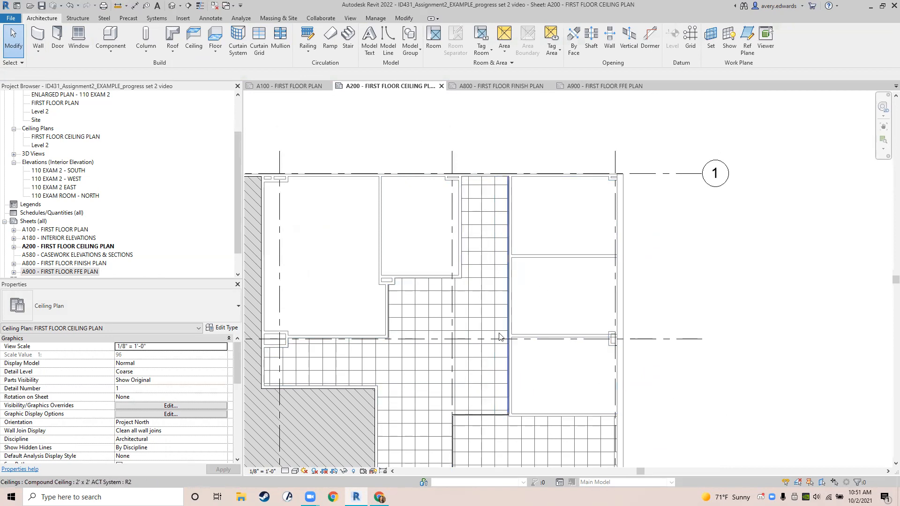
middle_click_drag(446, 310, 430, 168)
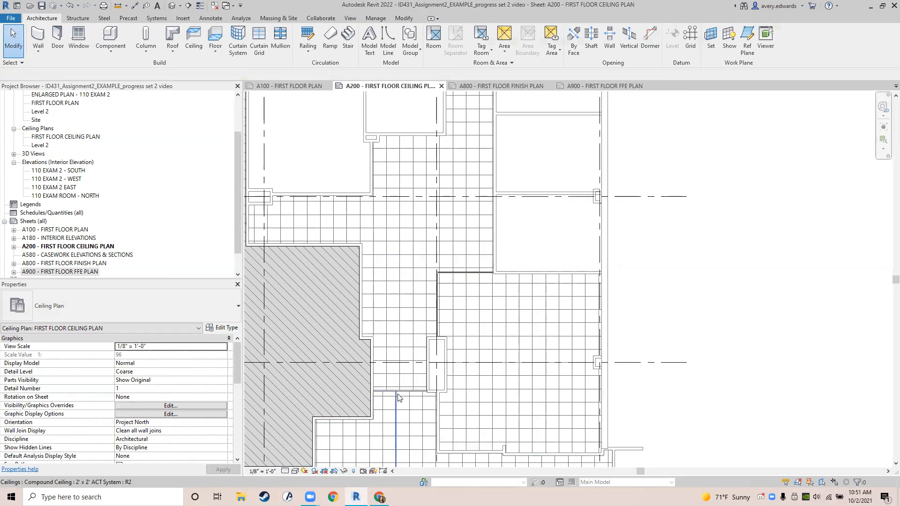
middle_click_drag(398, 398, 418, 333)
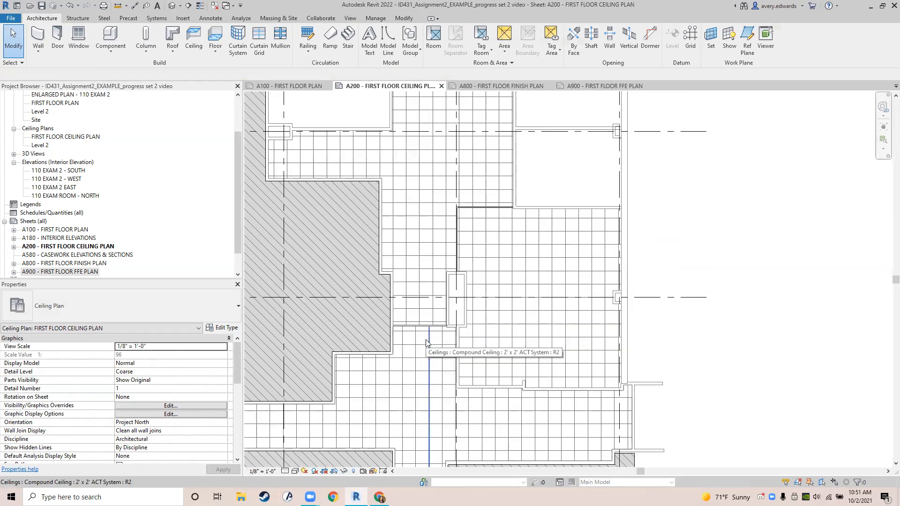
scroll(426, 342, "up", 3)
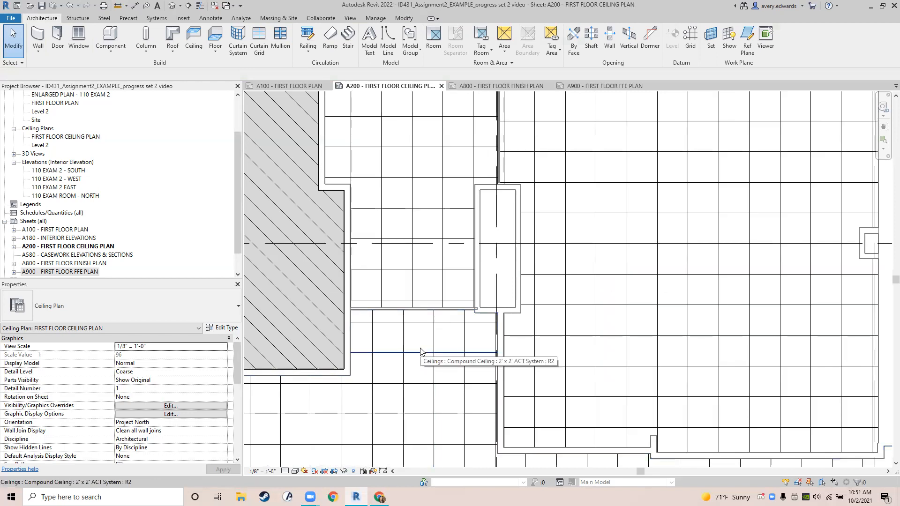
key("a")
key("l")
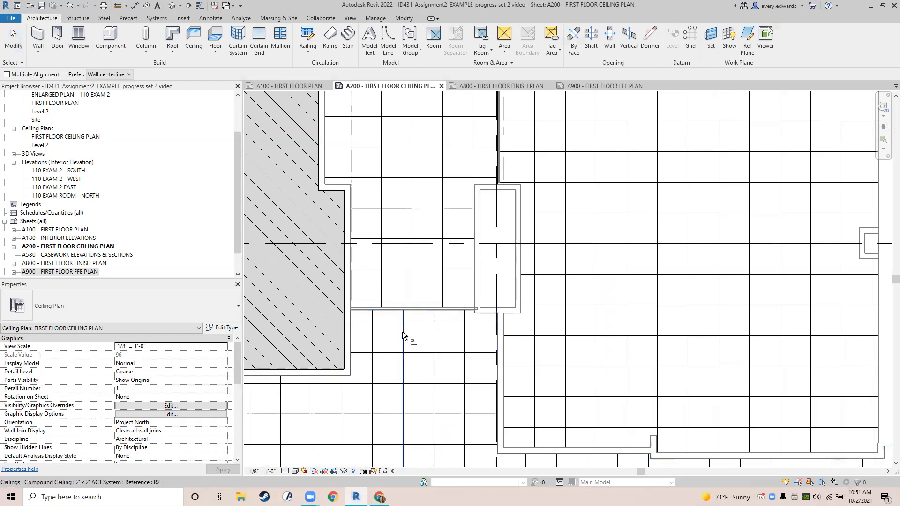
key("Escape")
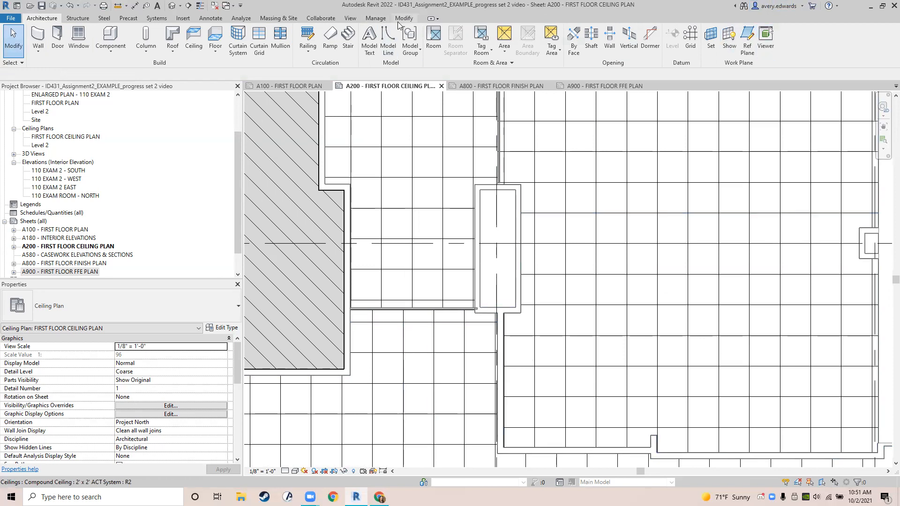
- Open the keyboard shortcut settings, search for "align" and select the Align command's entry
left_click(348, 19)
left_click(821, 47)
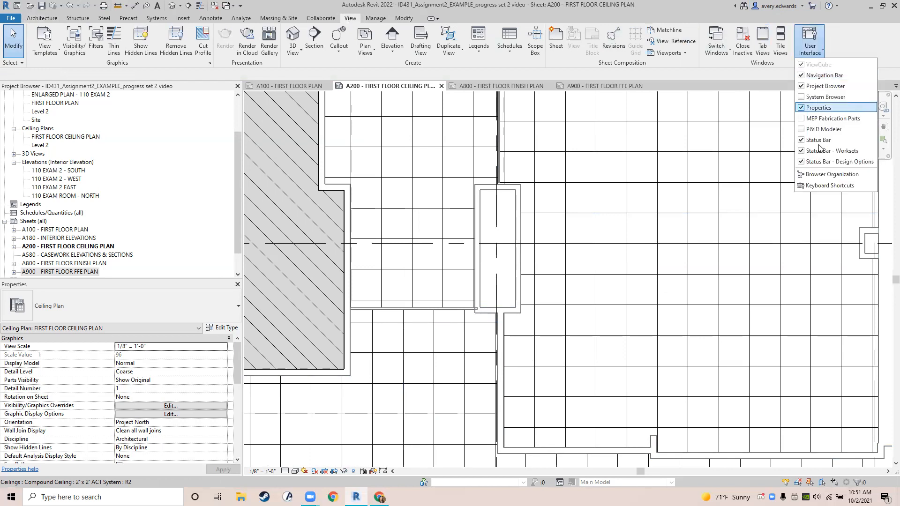
left_click(823, 185)
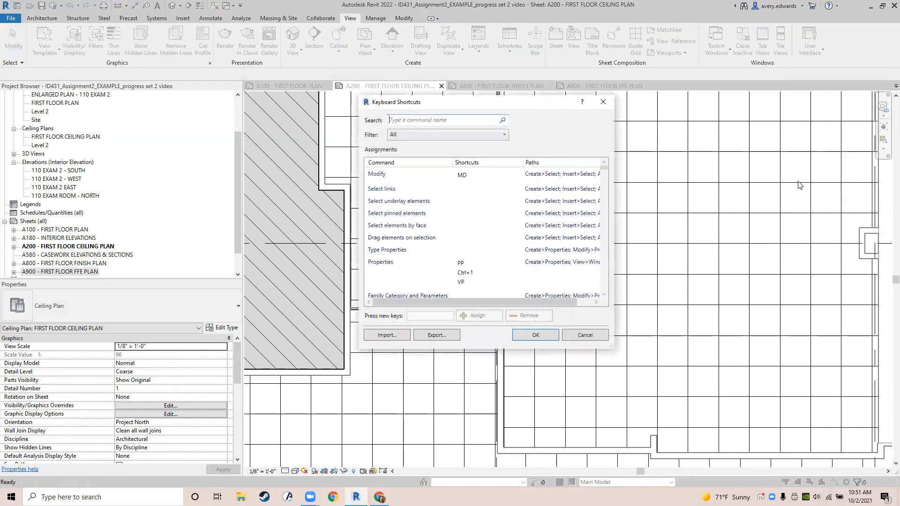
type("align")
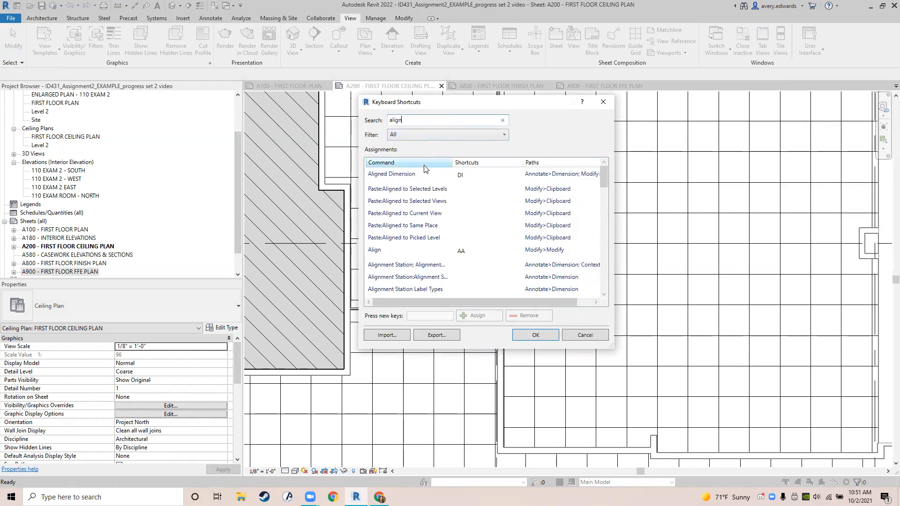
left_click(376, 252)
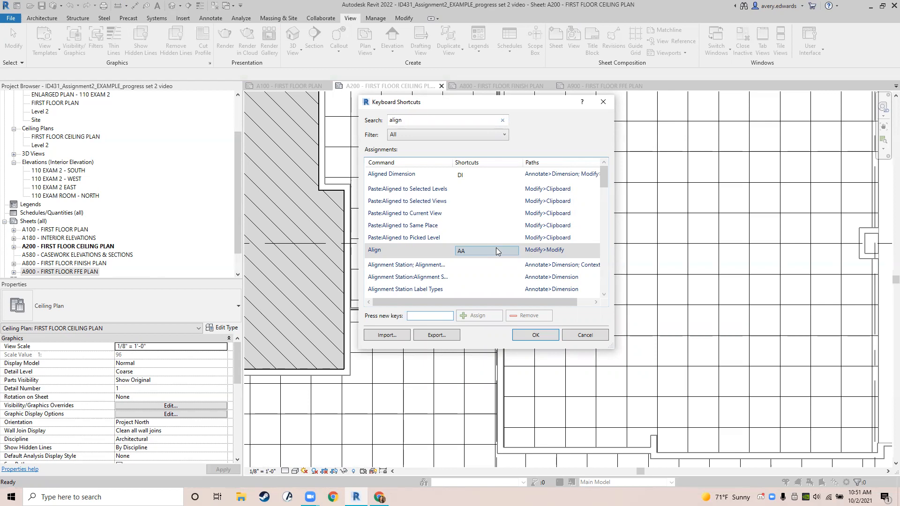
- Remove the Align command's AA shortcut and assign AA to it again
left_click(462, 252)
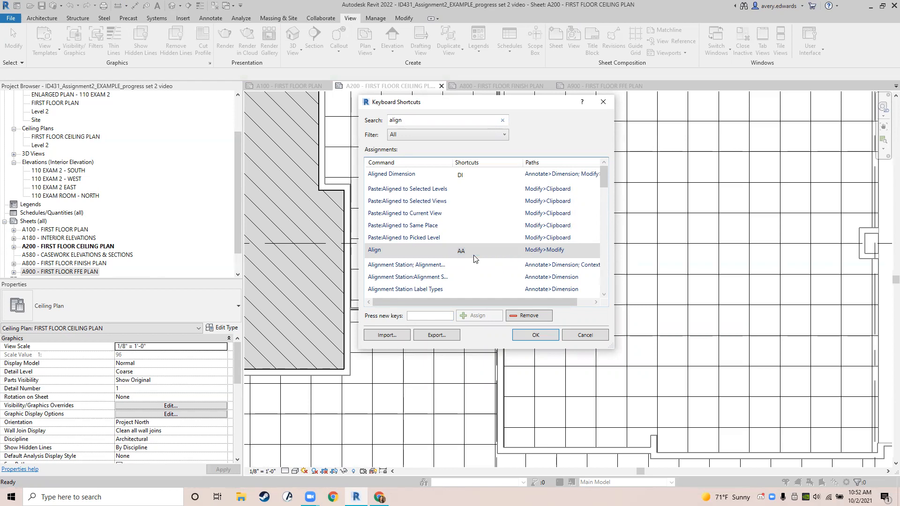
left_click(523, 316)
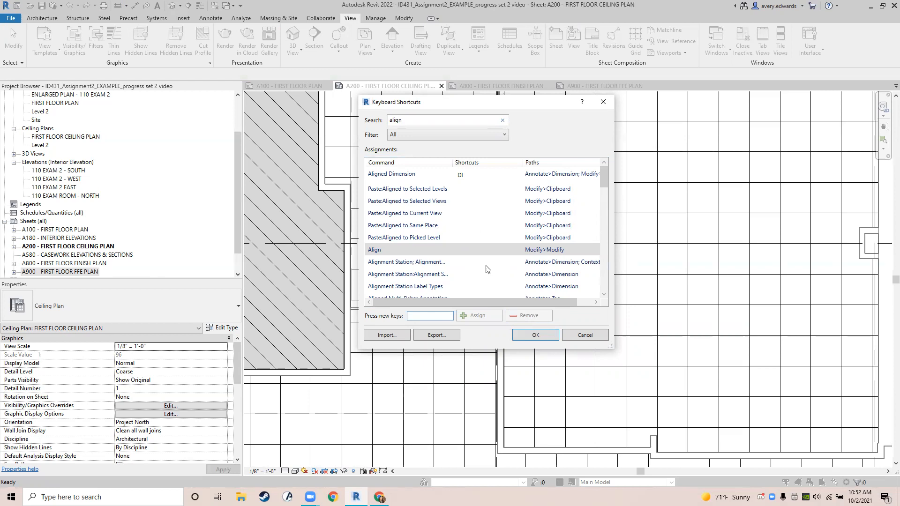
left_click(433, 316)
type("AA")
left_click(475, 316)
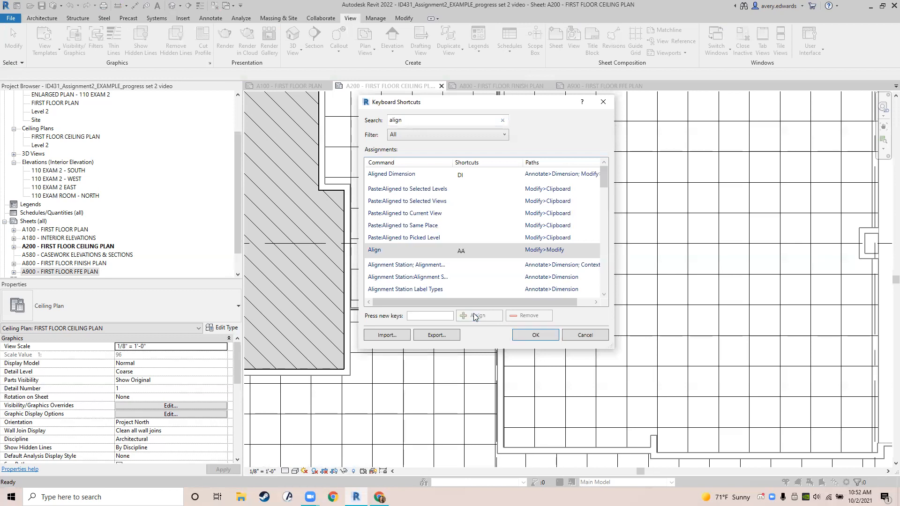
- Search the keyboard shortcuts for "analyt", select the Adjust Analytical Model entry, and accept the shortcut settings
double_click(409, 121)
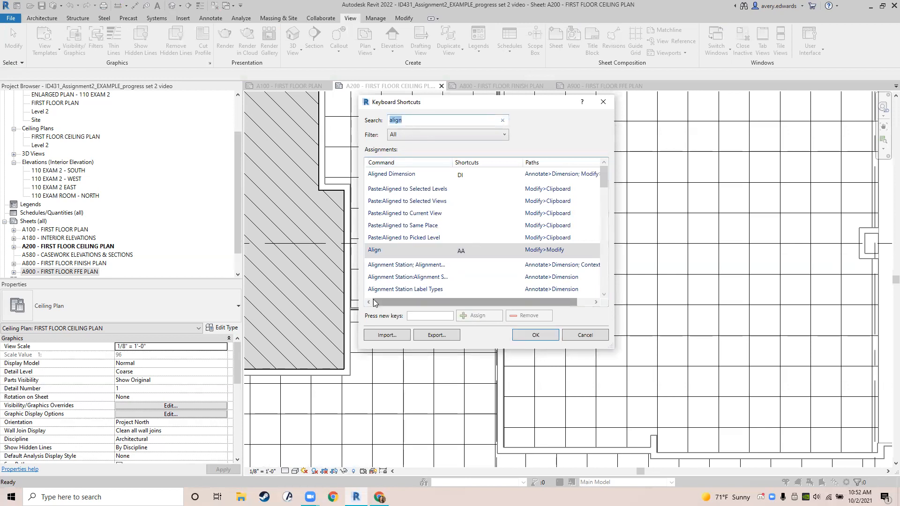
type("a")
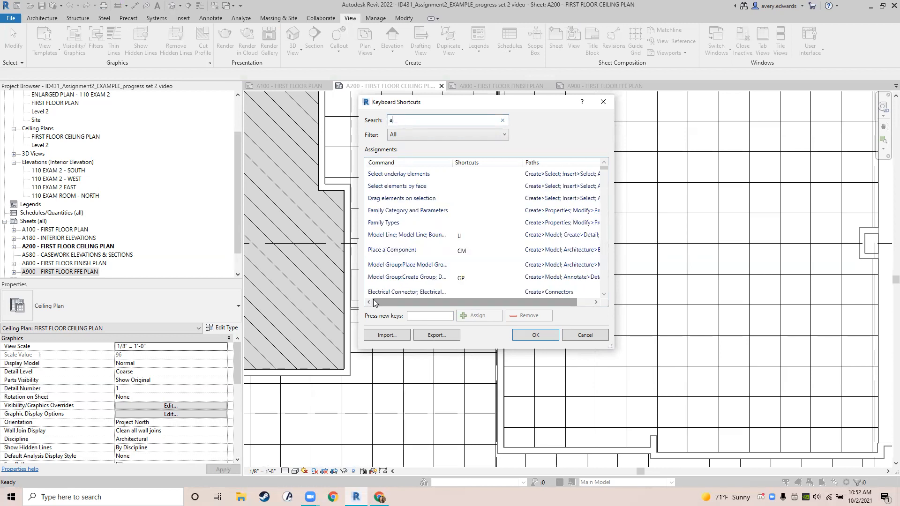
type("nya")
key("BackSpace")
key("BackSpace")
type("alyt")
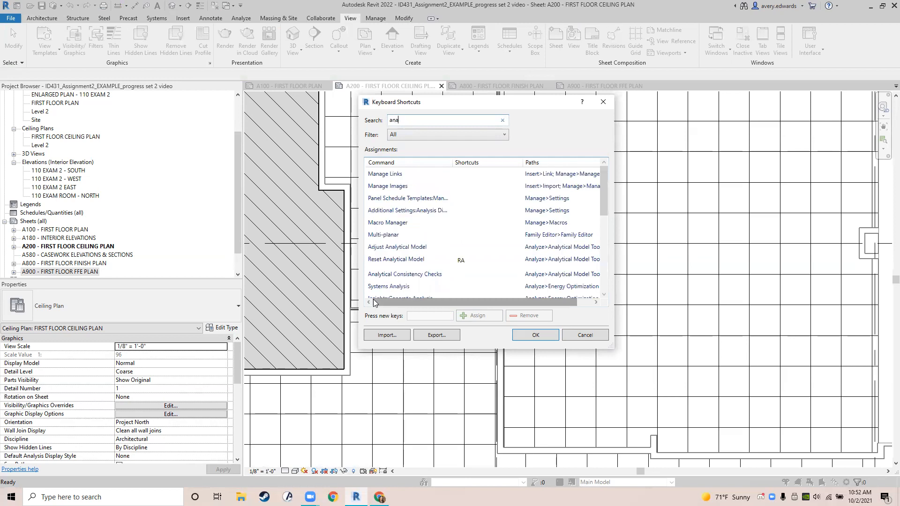
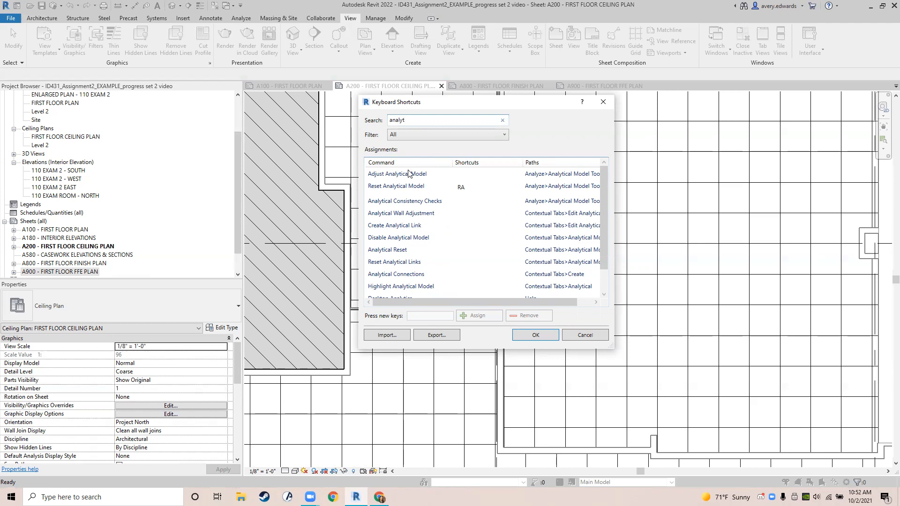
left_click(425, 177)
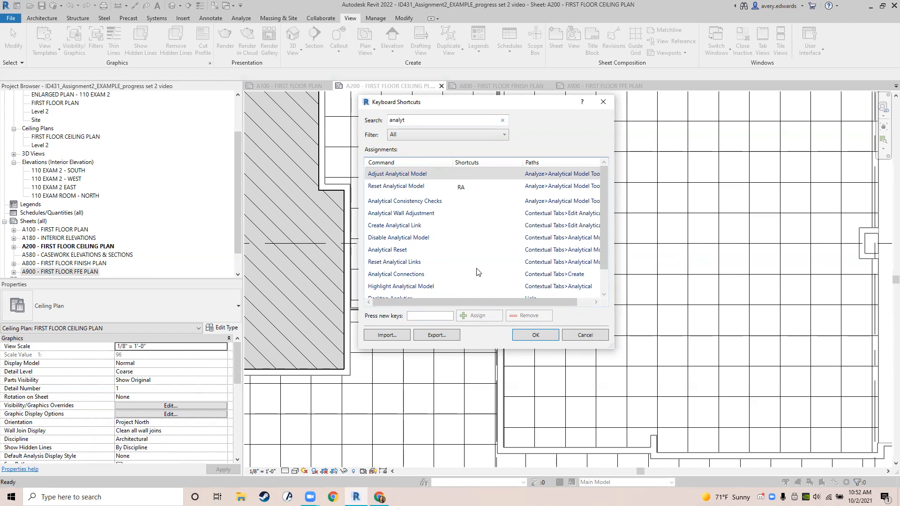
left_click(523, 337)
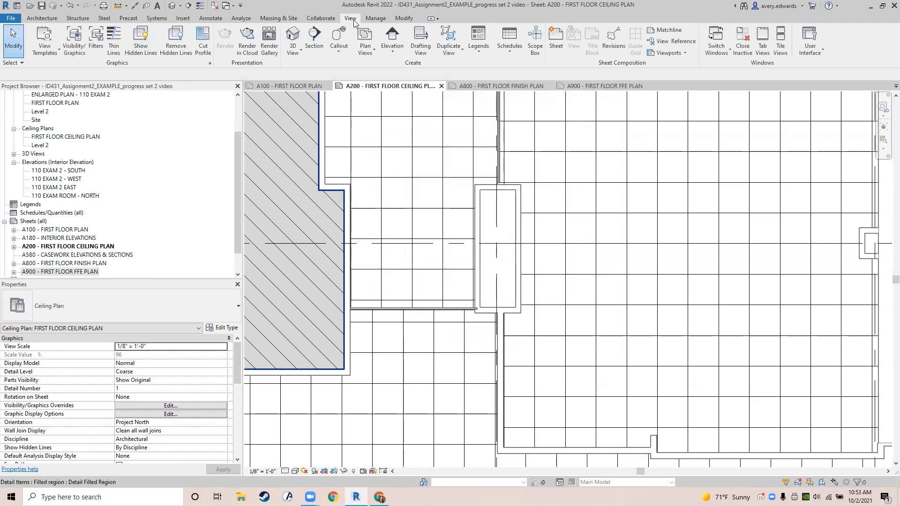
- Align a vertical tile line of the ceiling south of the glazed partition with the north corridor's ceiling grid line
left_click(402, 18)
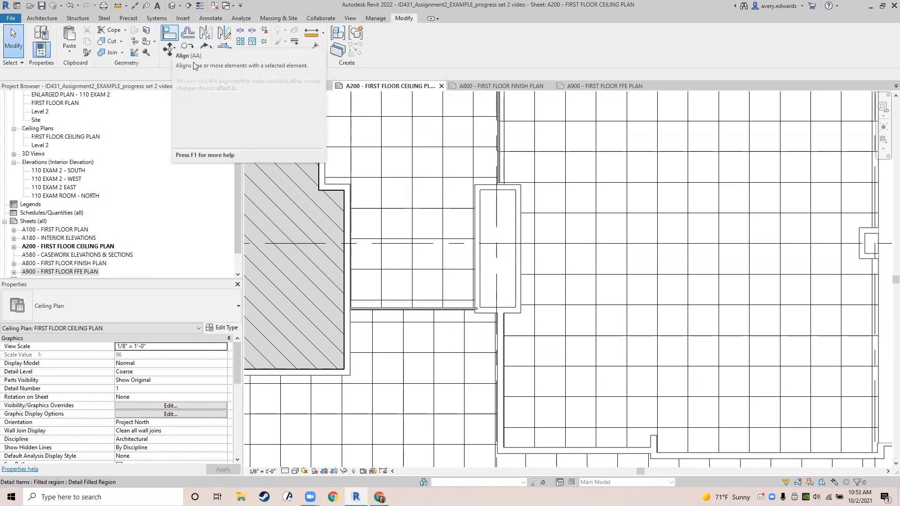
left_click(170, 38)
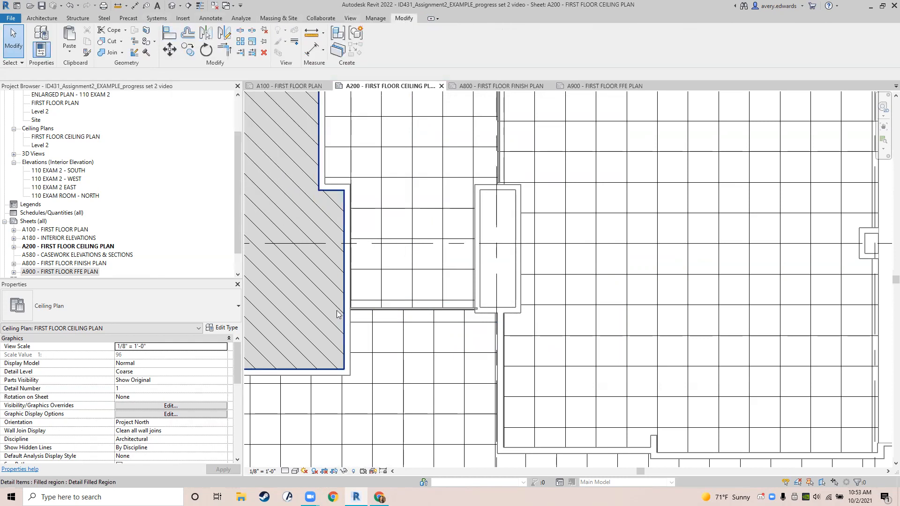
left_click(405, 333)
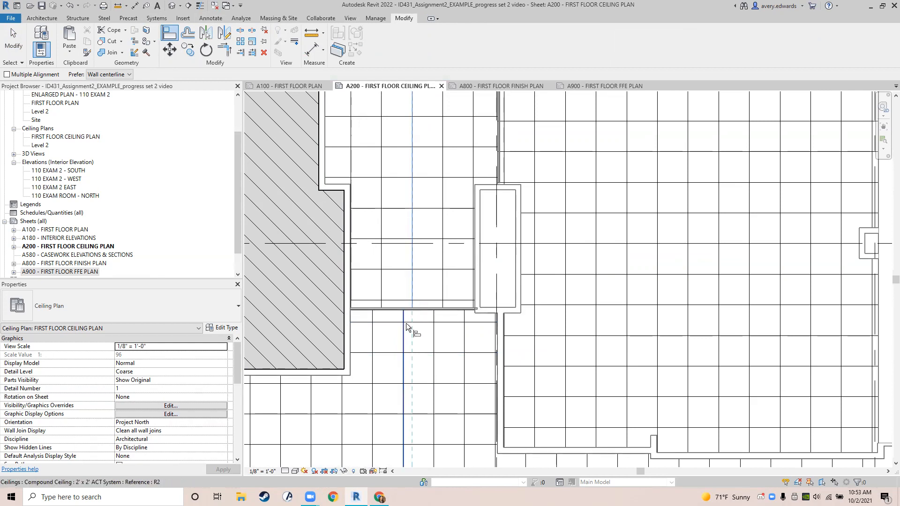
left_click(402, 339)
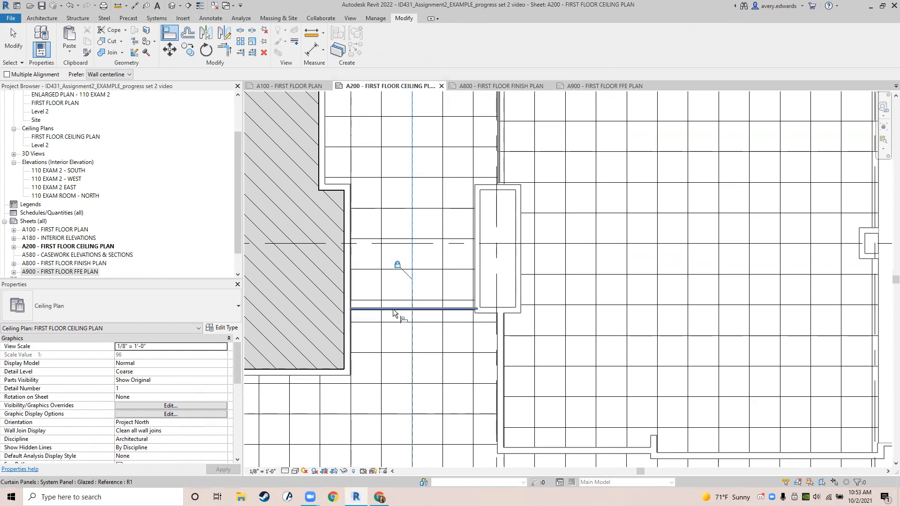
scroll(420, 264, "down", 2)
middle_click_drag(423, 266, 444, 407)
key("Escape")
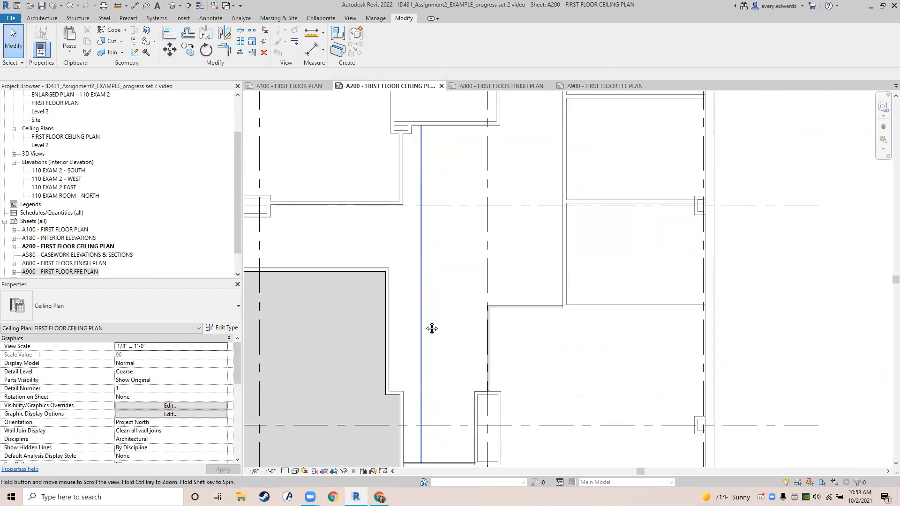
- Nudge the north corridor's 2' x 2' ACT ceiling grid westward in small increments to even out the border tiles
middle_click_drag(488, 214, 454, 357)
scroll(488, 173, "up", 5)
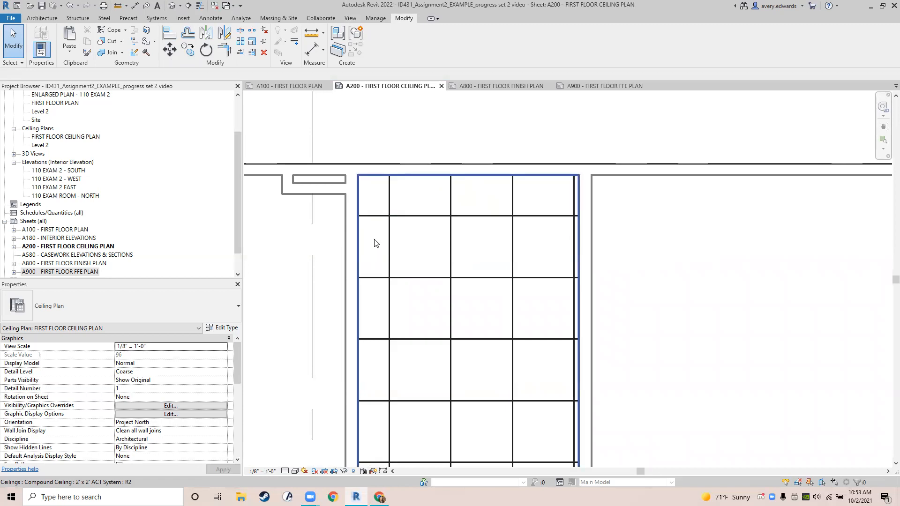
middle_click_drag(409, 244, 373, 241)
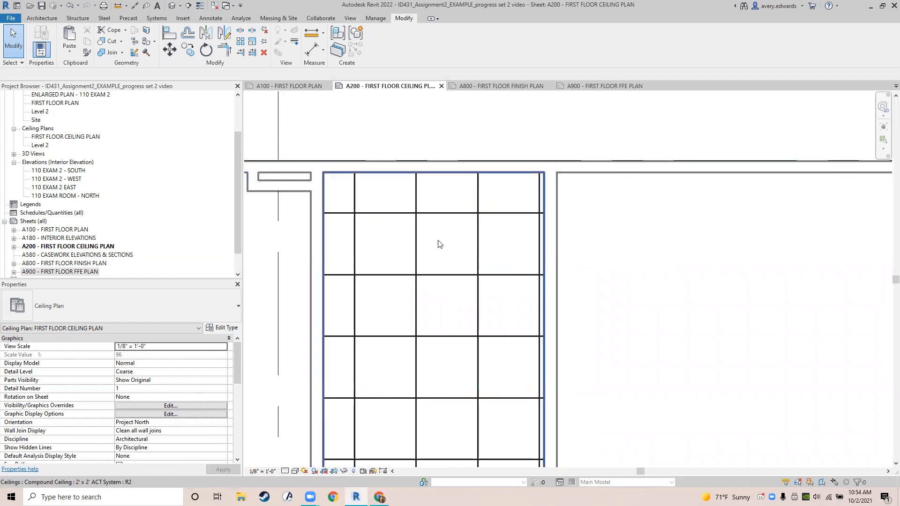
left_click(358, 232)
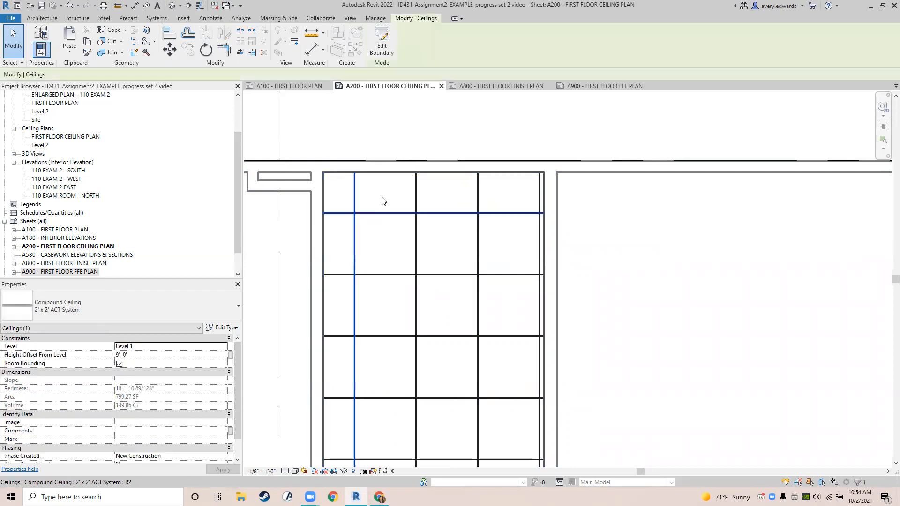
key("Left")
key("Left")
key("Left")
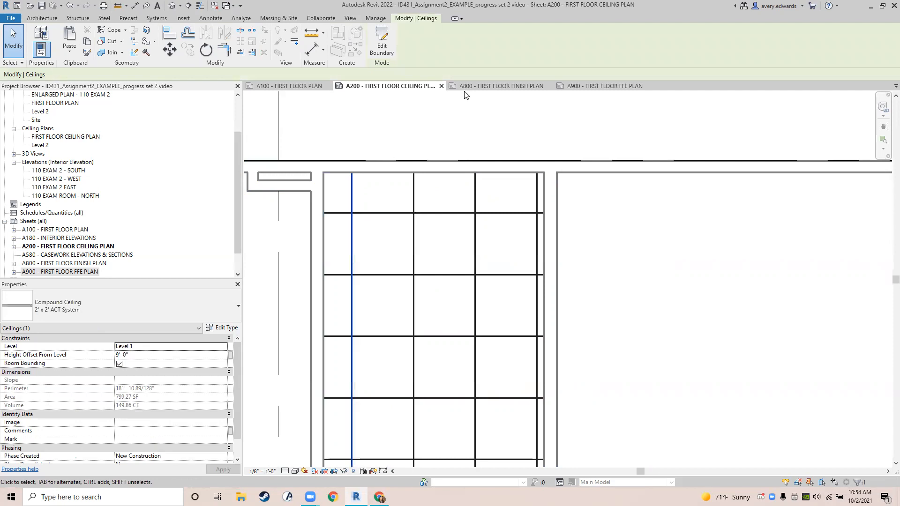
key("Left")
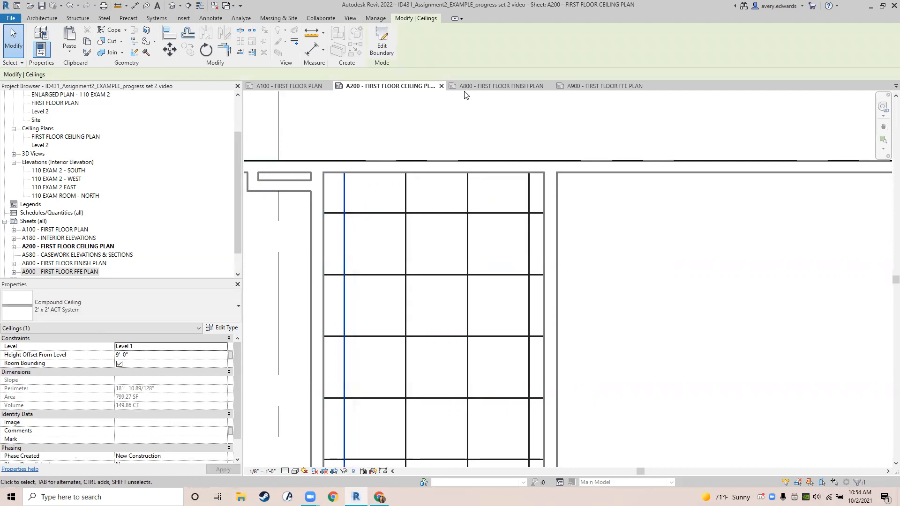
key("Left")
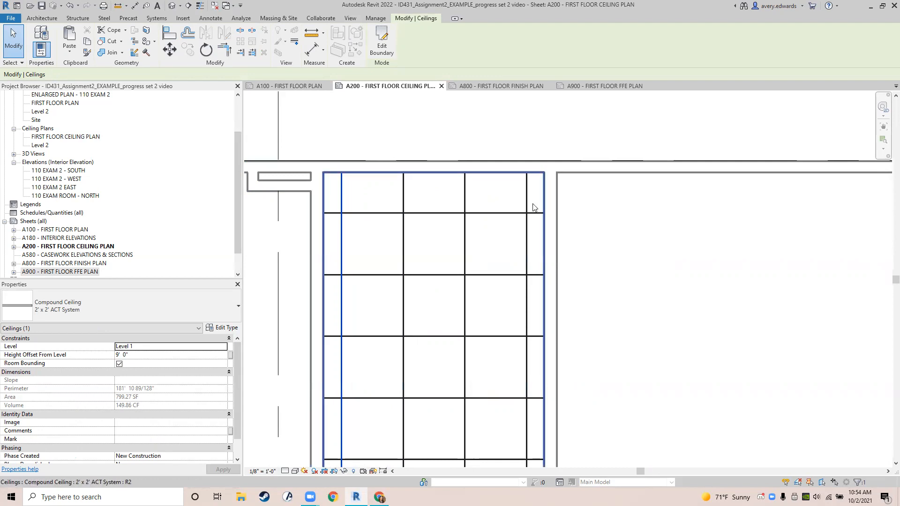
- Dimension the north corridor's ceiling width between its two side walls, placing the dimension above the corridor's end
middle_click_drag(458, 187, 440, 223)
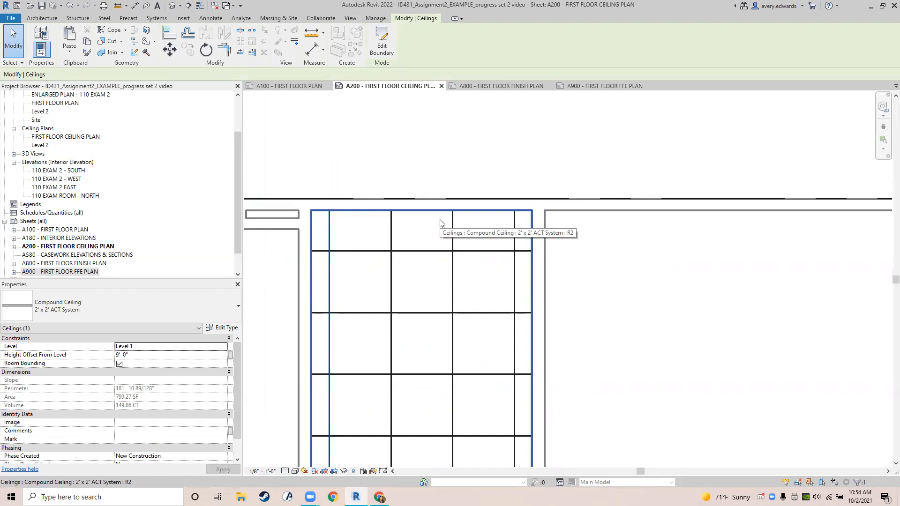
key("d")
key("i")
left_click(315, 224)
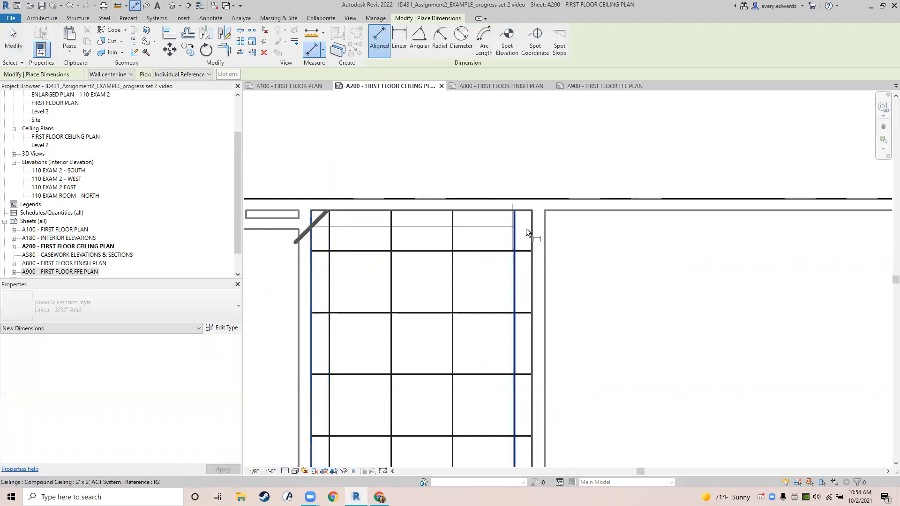
left_click(530, 224)
left_click(440, 153)
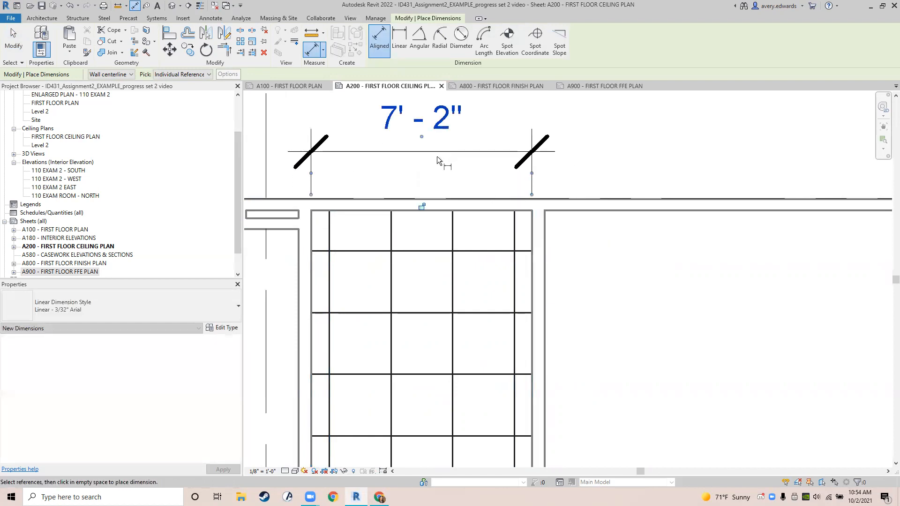
key("Escape")
key("Escape")
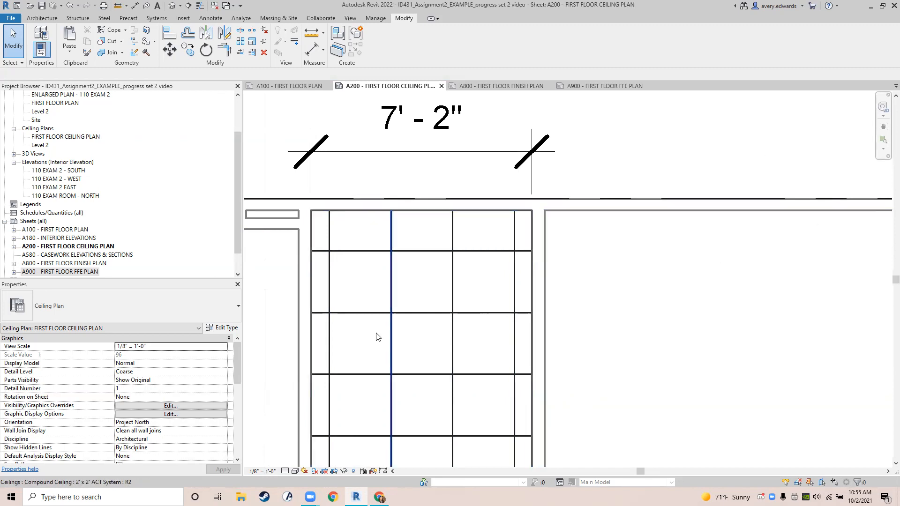
- Move the corridor ceiling's westernmost vertical grid line onto the inner face of the west wall
left_click(331, 236)
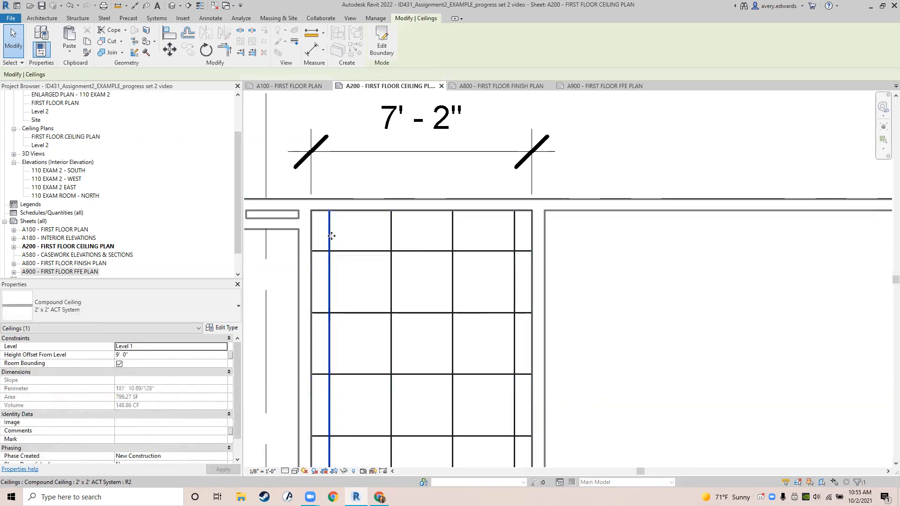
key("m")
key("v")
left_click(330, 229)
left_click(311, 230)
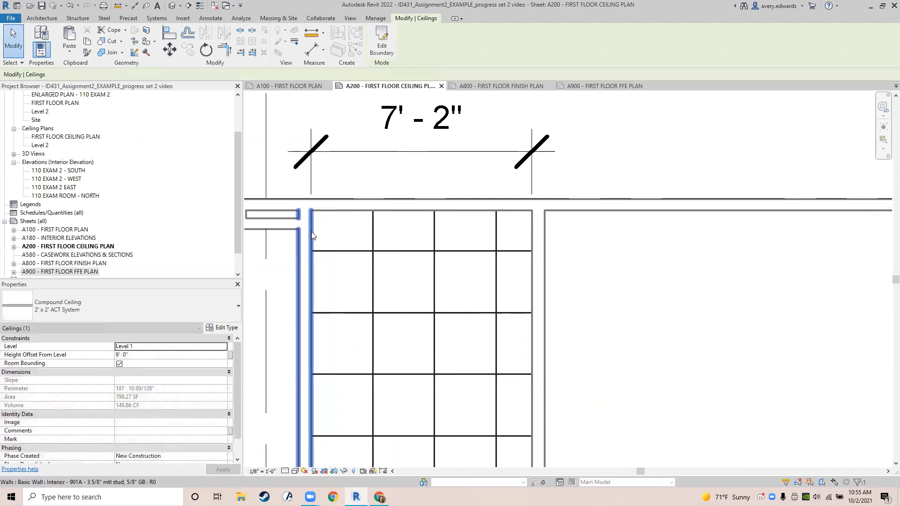
- Move the corridor ceiling's grid 1'-5" toward the west wall, using its first interior vertical line
left_click(374, 232)
key("m")
key("v")
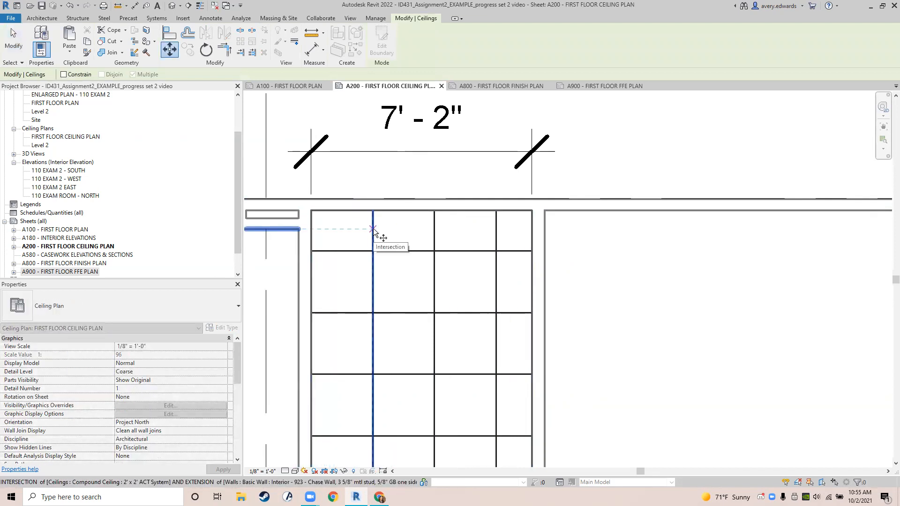
left_click(373, 229)
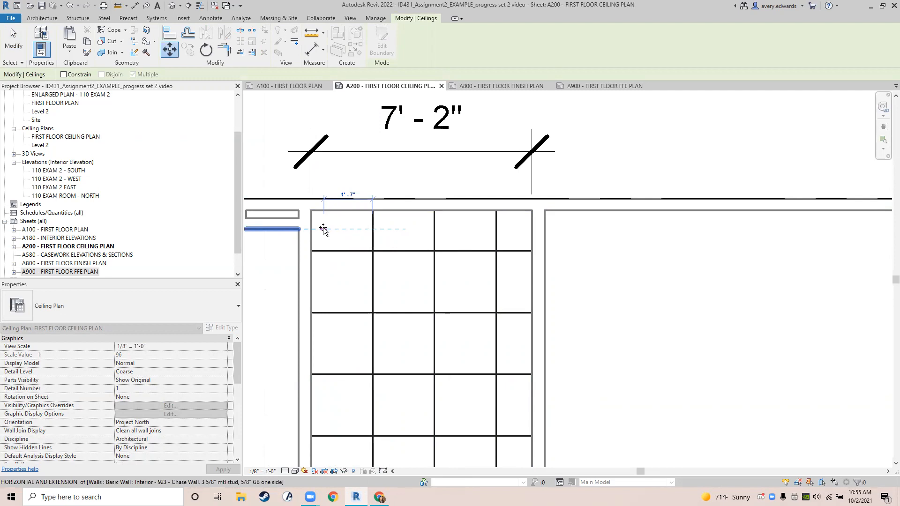
type("1 5")
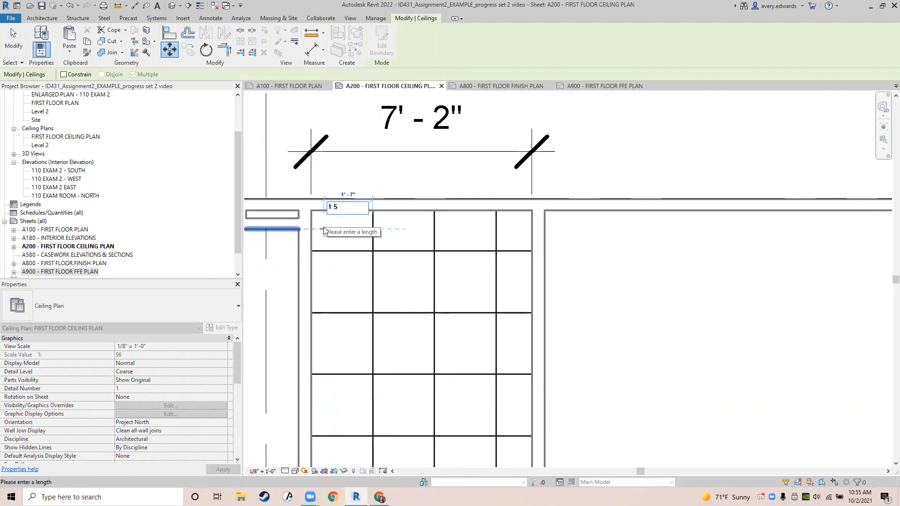
key("Return")
key("Escape")
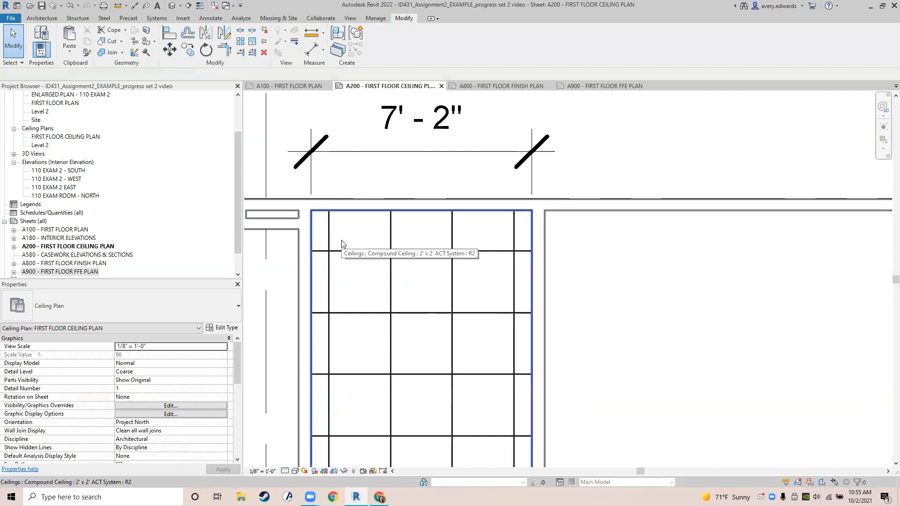
- Dimension the border tile widths between the corridor's side walls and the nearest vertical grid lines on both sides
key("d")
key("i")
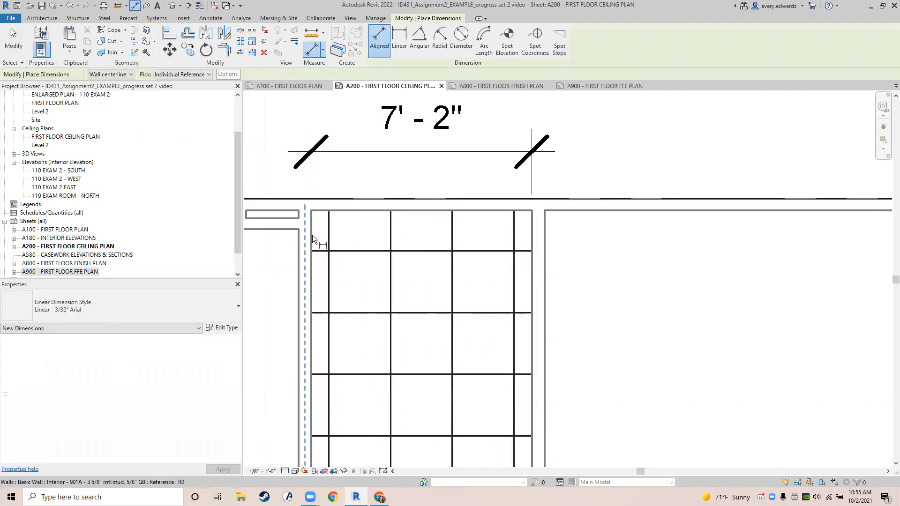
left_click(312, 235)
left_click(328, 228)
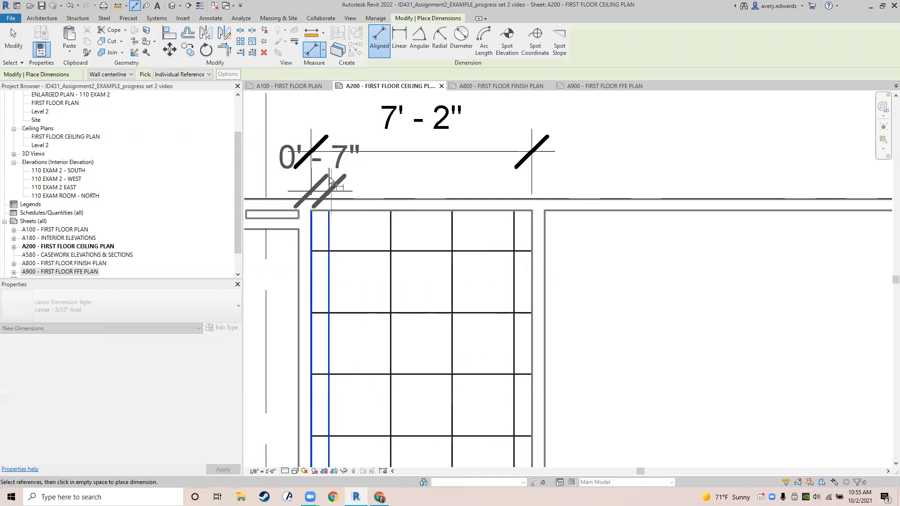
left_click(330, 174)
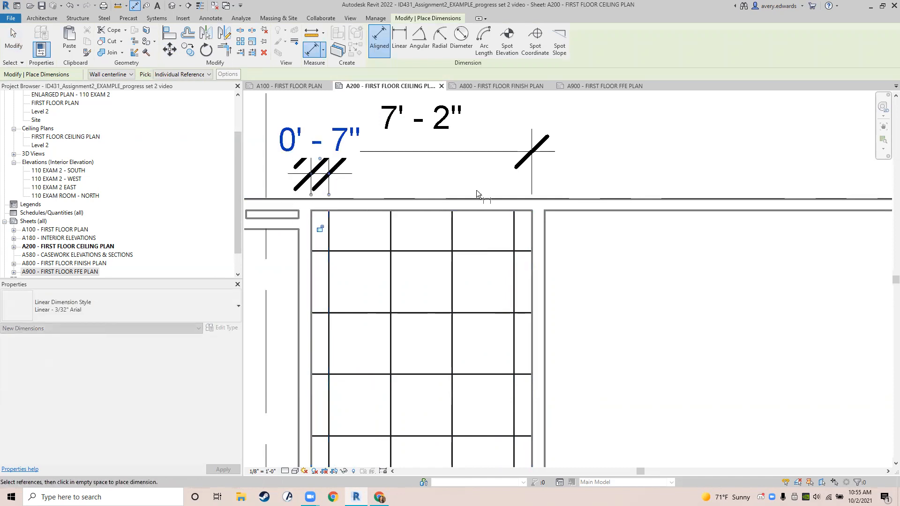
left_click(530, 226)
left_click(514, 226)
left_click(515, 175)
key("Escape")
key("Escape")
- Delete the two border tile dimensions and the overall corridor width dimension
left_click(320, 181)
key("Delete")
left_click(521, 168)
key("Delete")
left_click(426, 154)
key("Delete")
- Align a horizontal tile line of the large east room's ceiling with the adjoining corridor's ceiling grid
scroll(426, 155, "down", 1)
scroll(425, 155, "down", 2)
scroll(441, 279, "down", 1)
middle_click_drag(414, 365, 429, 184)
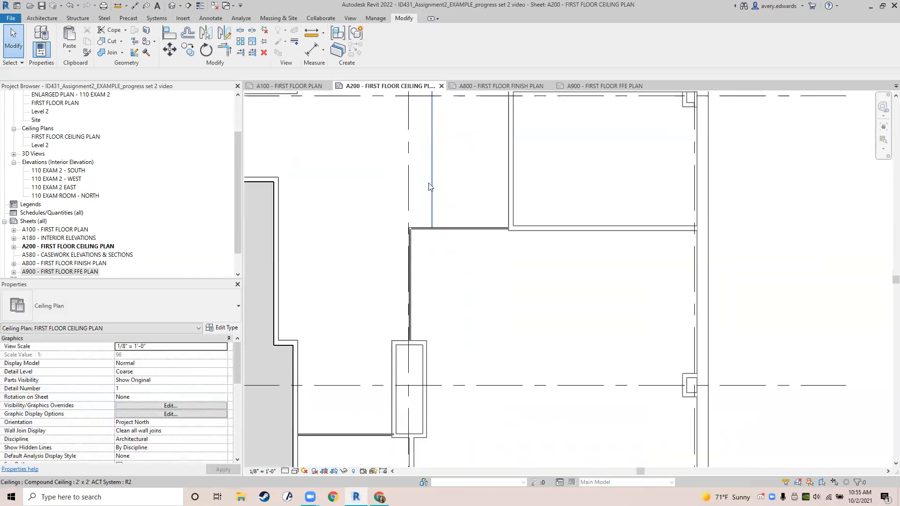
middle_click_drag(397, 256, 436, 172)
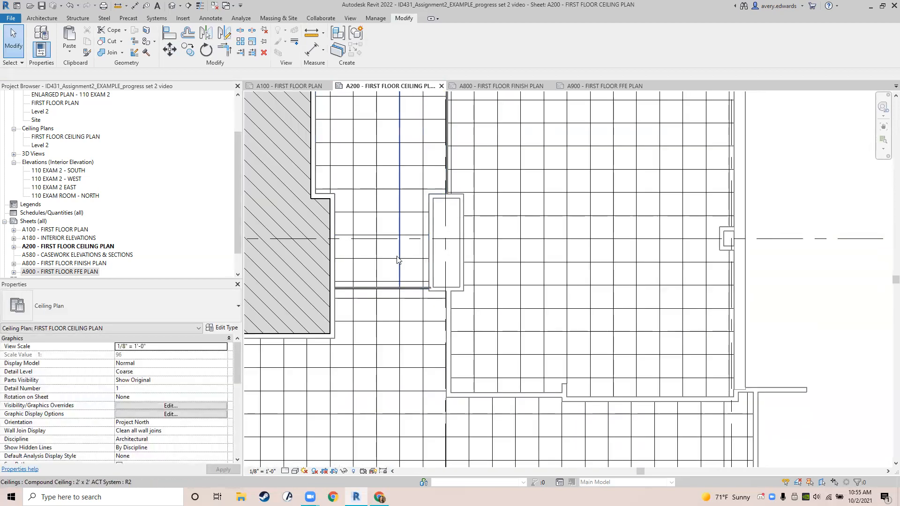
middle_click_drag(394, 387, 377, 267)
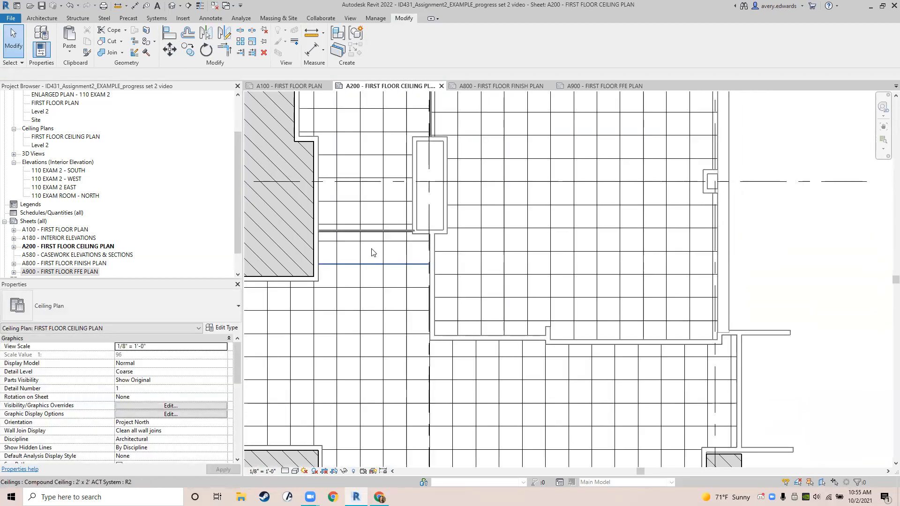
scroll(371, 238, "down", 2)
middle_click_drag(437, 170, 429, 260)
key("a")
key("a")
left_click(390, 224)
left_click(422, 210)
left_click(437, 238)
middle_click_drag(440, 245, 444, 383)
middle_click_drag(395, 305, 562, 387)
middle_click_drag(527, 351, 417, 216)
middle_click_drag(455, 348, 431, 136)
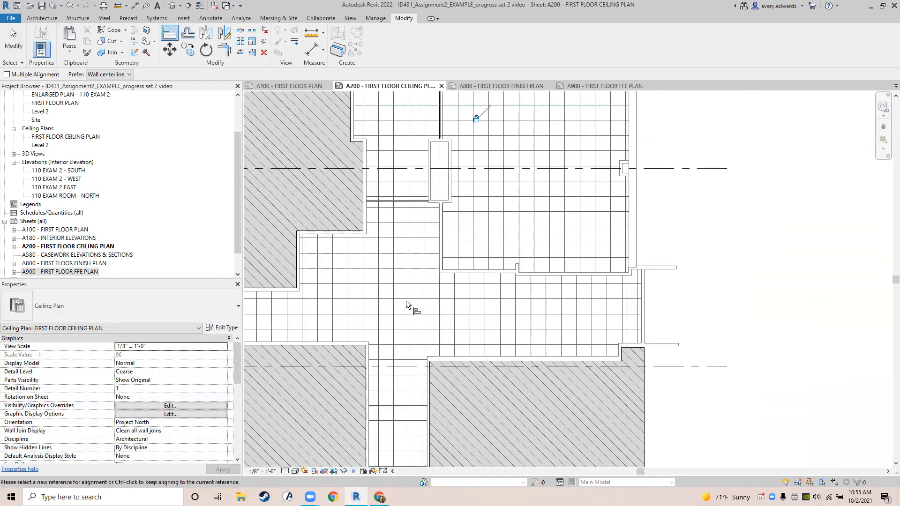
middle_click_drag(422, 311, 484, 227)
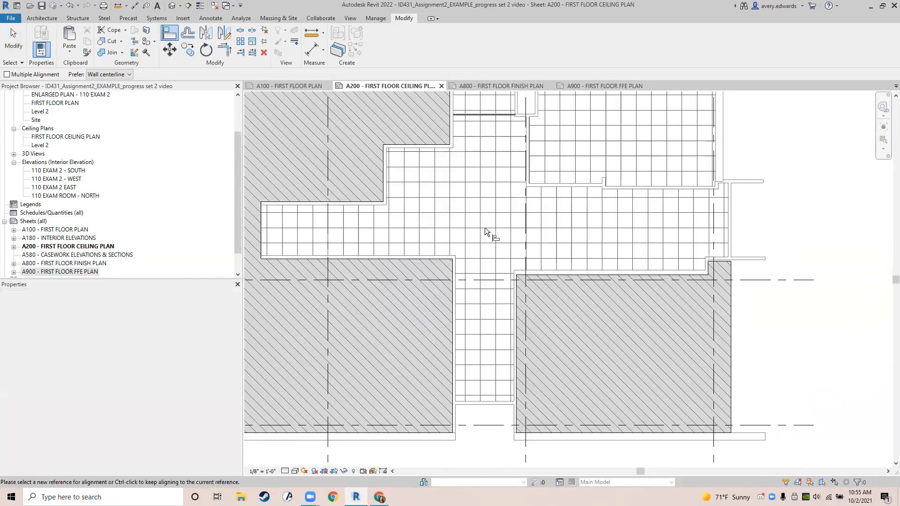
- Try to rotate the corridor's 2' x 2' ACT ceiling south of the north corridor by 9 degrees
key("Escape")
left_click(473, 220)
left_click(206, 49)
left_click(486, 130)
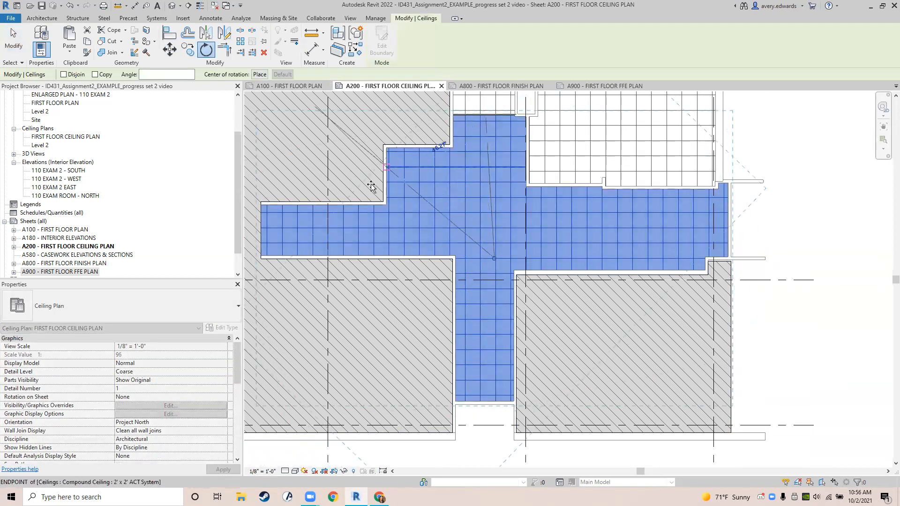
type("9")
key("Return")
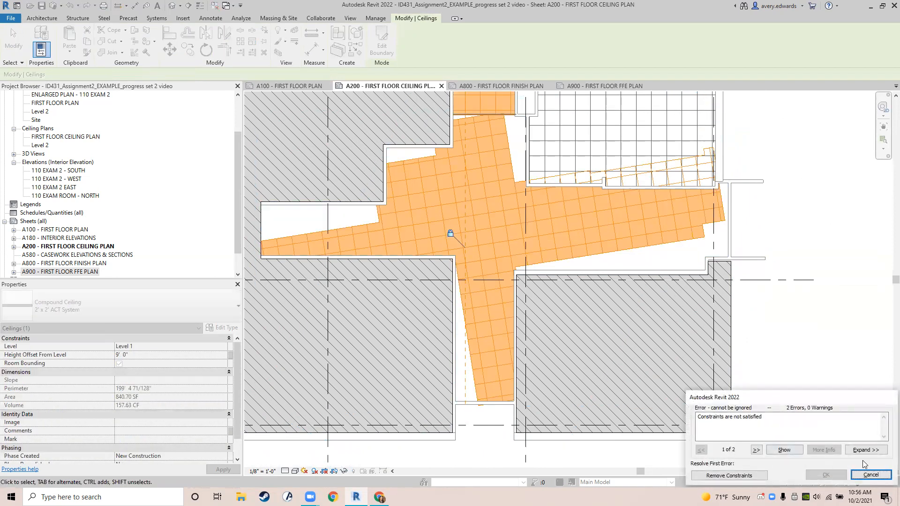
left_click(868, 475)
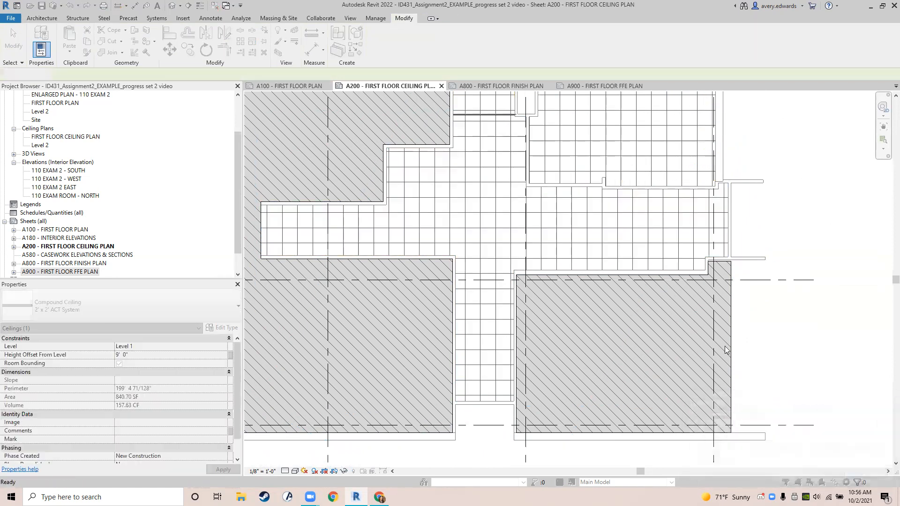
- Open the layer structure of the GWB on Mtl. Stud type used by the large room's ceiling near grids 1 and C
middle_click_drag(438, 217, 341, 408)
middle_click_drag(416, 149, 417, 301)
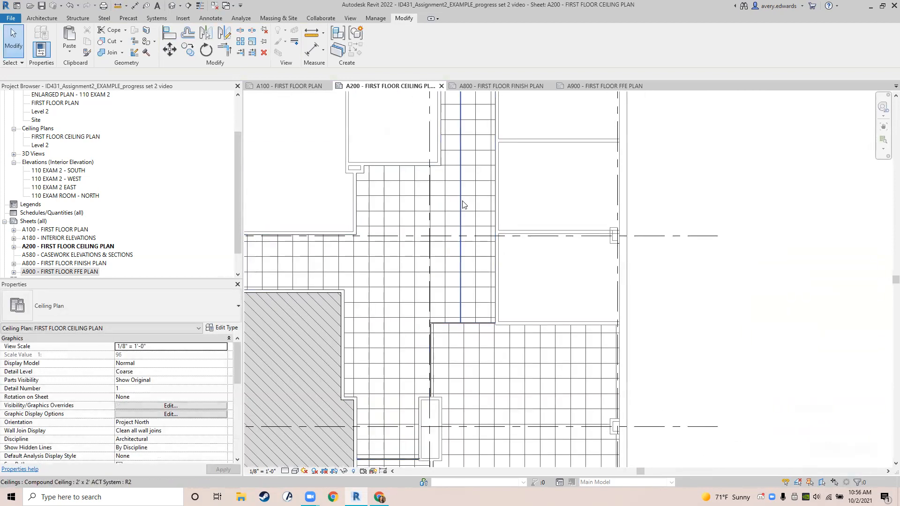
middle_click_drag(465, 196, 453, 402)
scroll(447, 343, "down", 2)
middle_click_drag(410, 353, 461, 166)
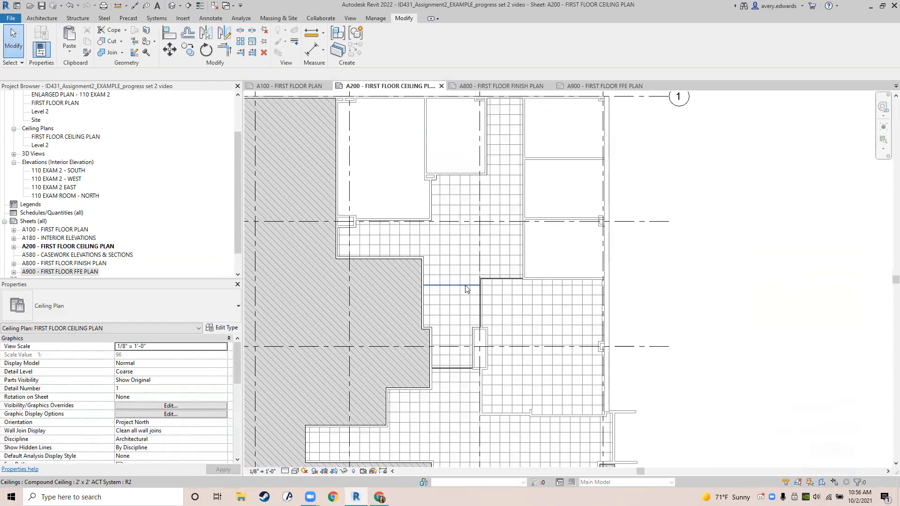
middle_click_drag(469, 287, 455, 335)
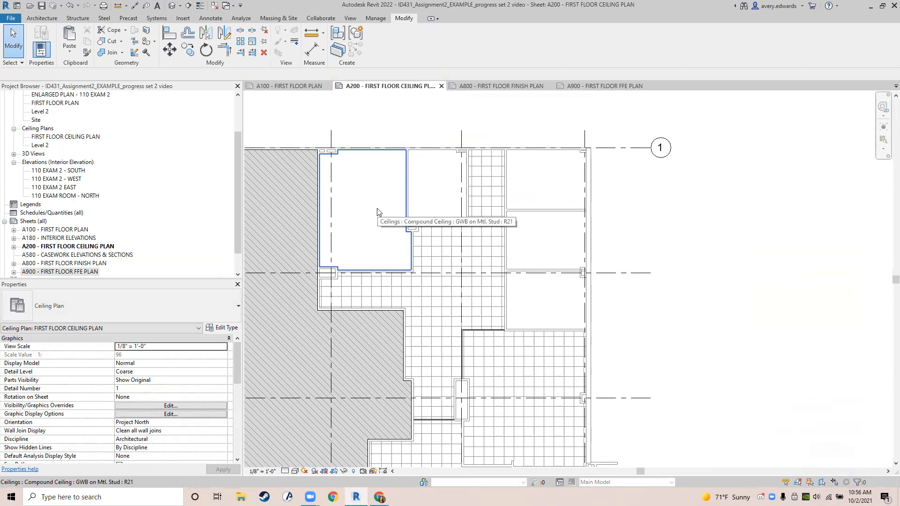
scroll(377, 212, "up", 2)
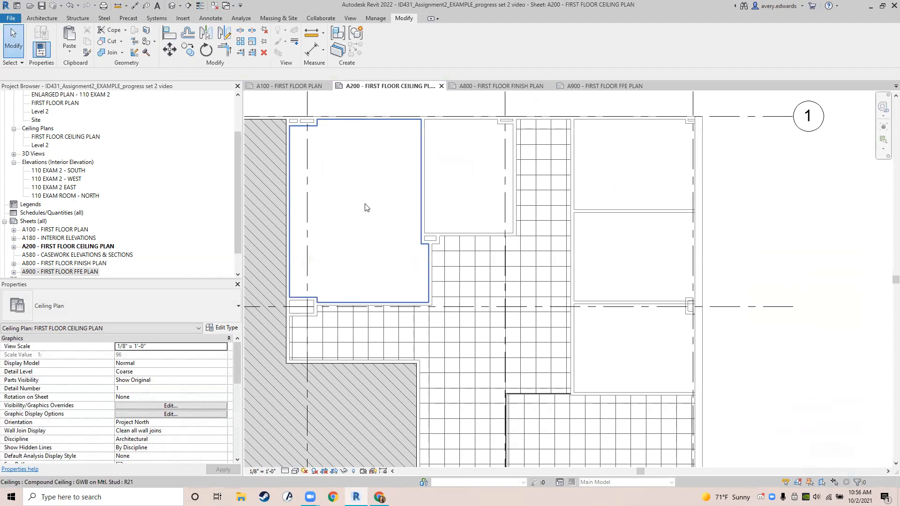
left_click(346, 194)
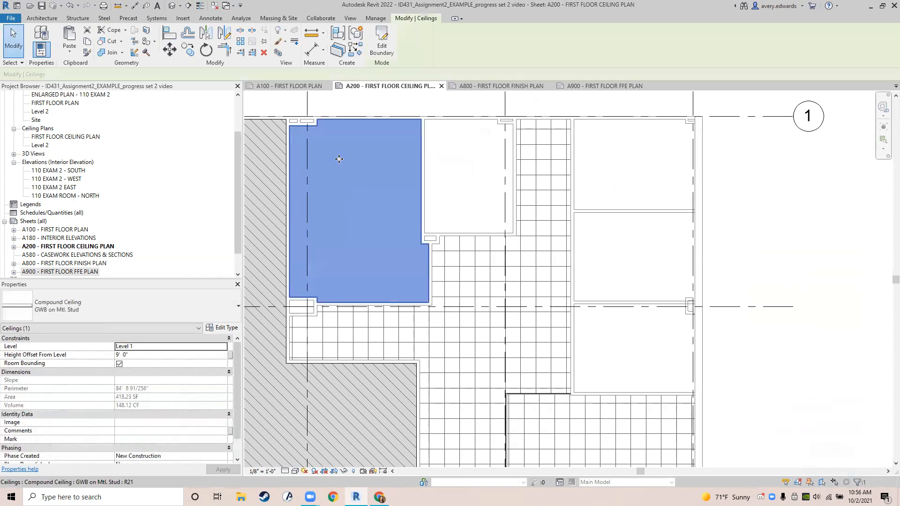
left_click(219, 330)
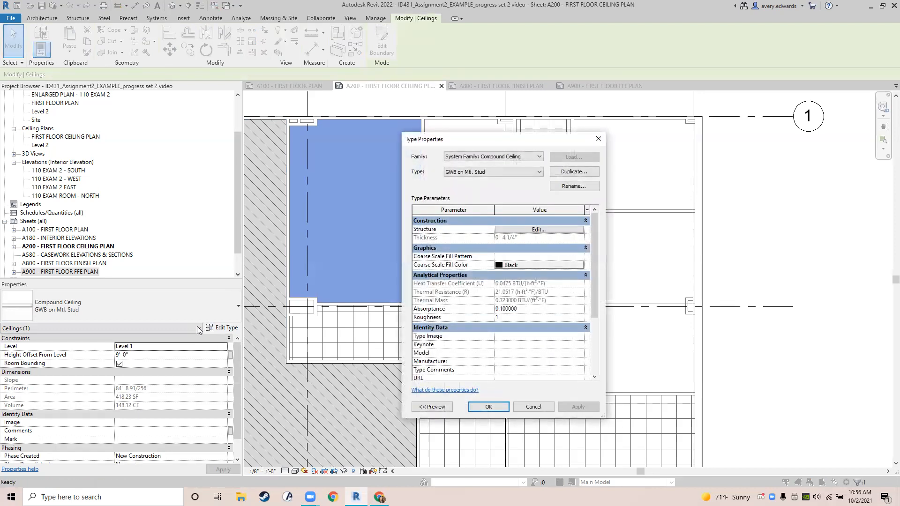
left_click(522, 230)
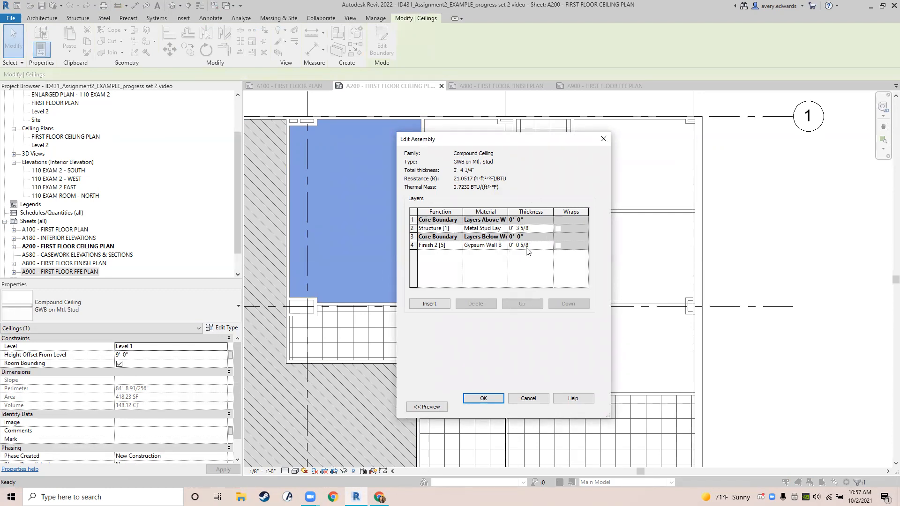
- Open the material of the Gypsum Wall Board finish layer and check its appearance and graphics settings
left_click(487, 248)
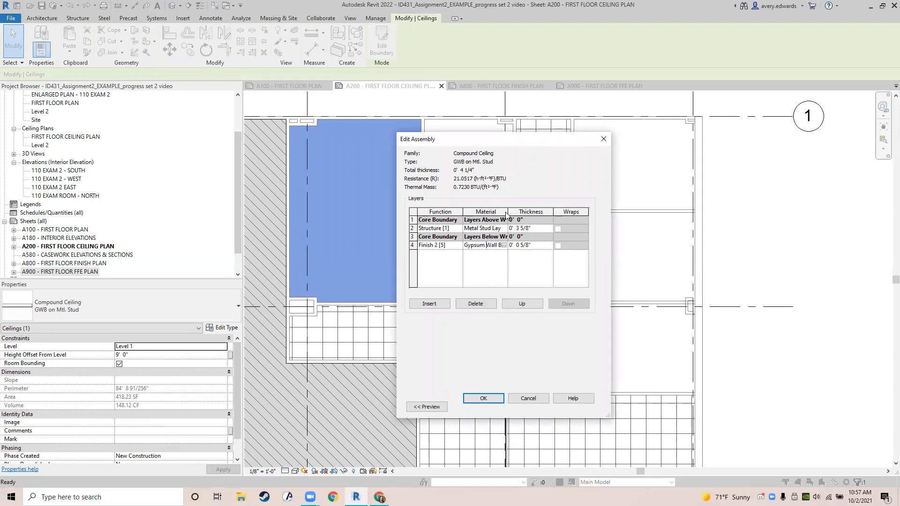
left_click_drag(507, 212, 519, 212)
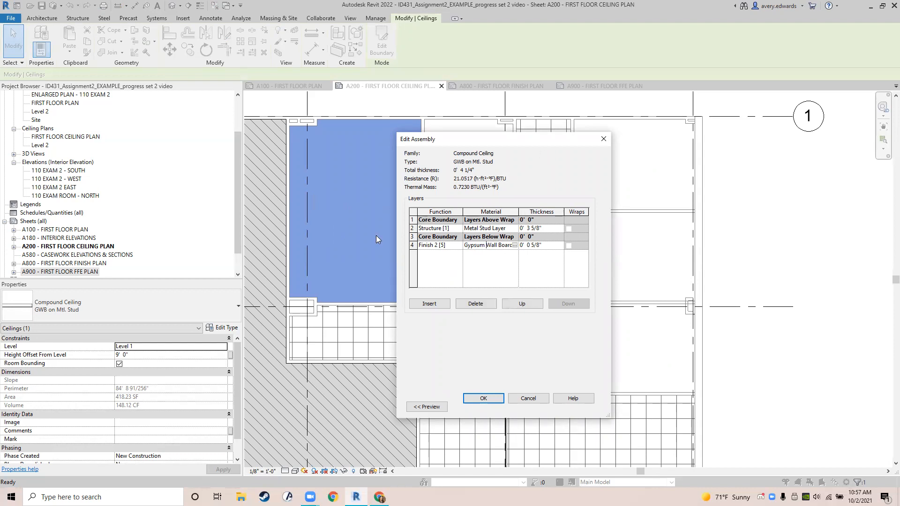
left_click(515, 246)
left_click(514, 245)
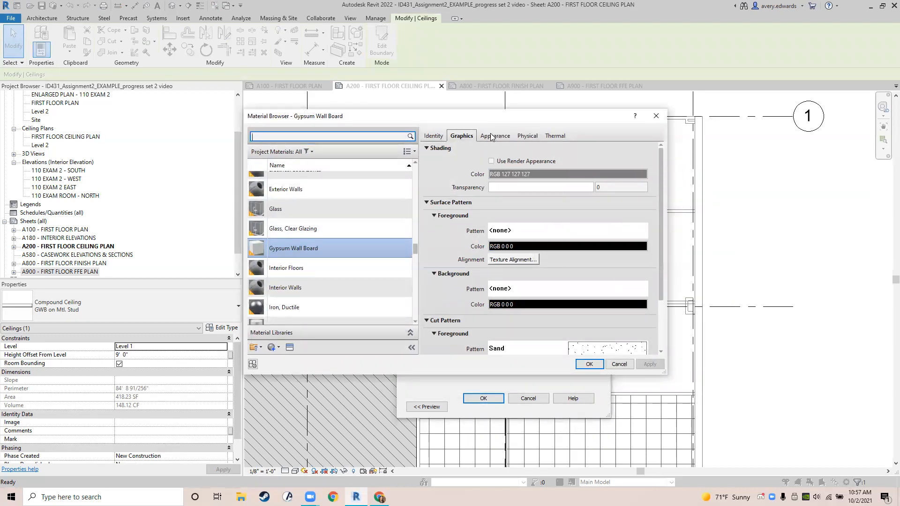
left_click(495, 136)
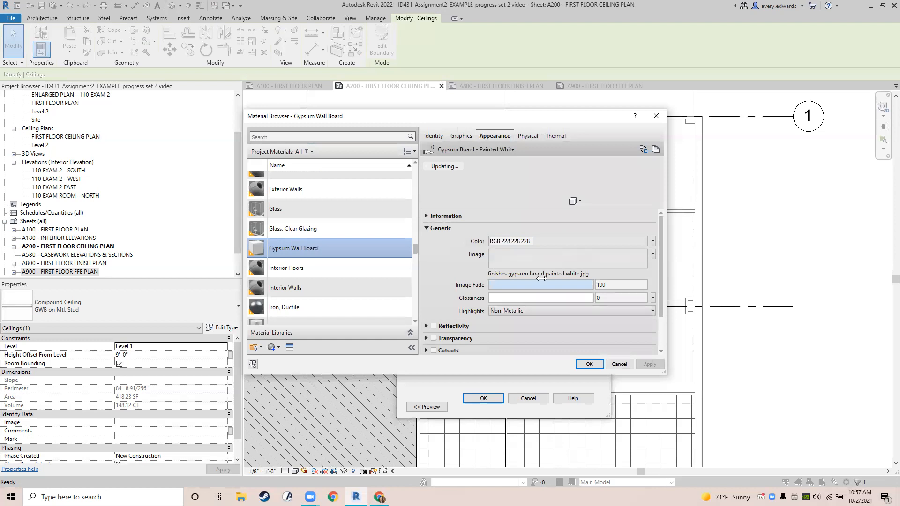
scroll(520, 252, "down", 2)
scroll(519, 252, "up", 2)
left_click(462, 136)
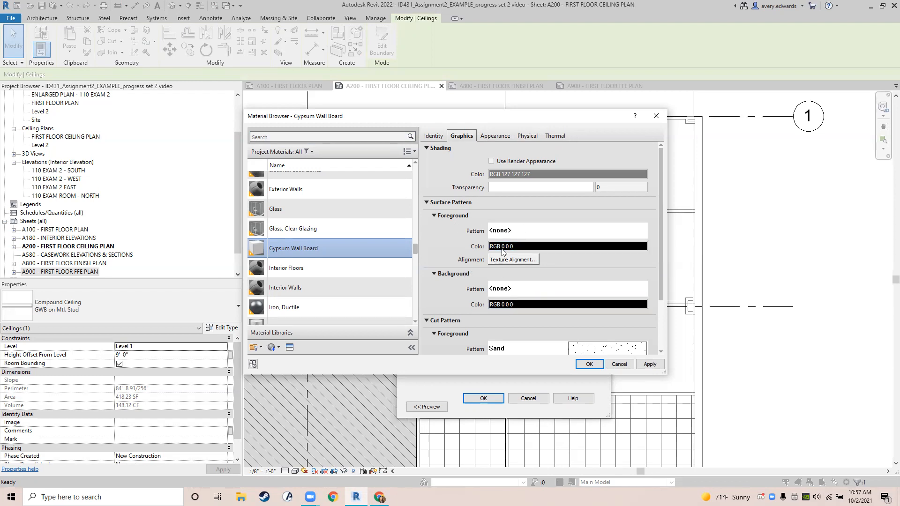
- Set the Gypsum Wall Board material's foreground surface pattern to Gypsum-Plaster and accept the material, assembly and type changes
left_click(525, 232)
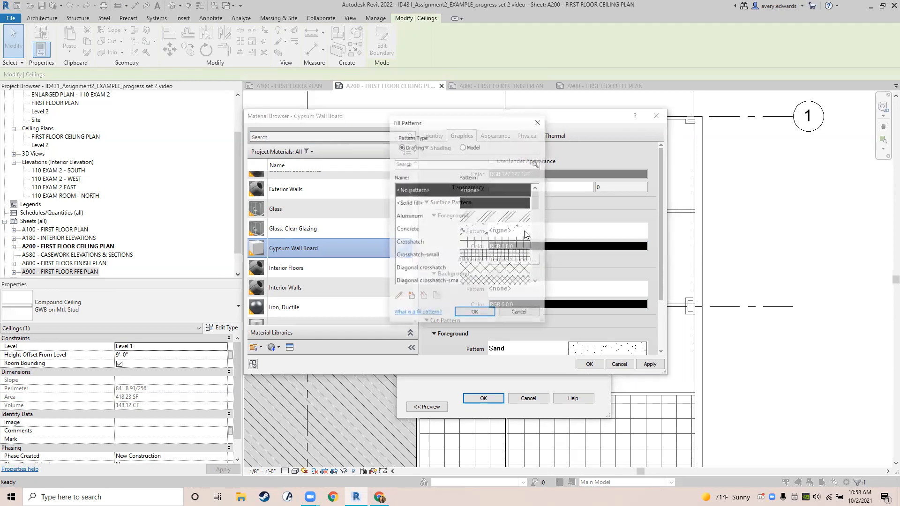
scroll(448, 251, "down", 1)
scroll(448, 250, "down", 1)
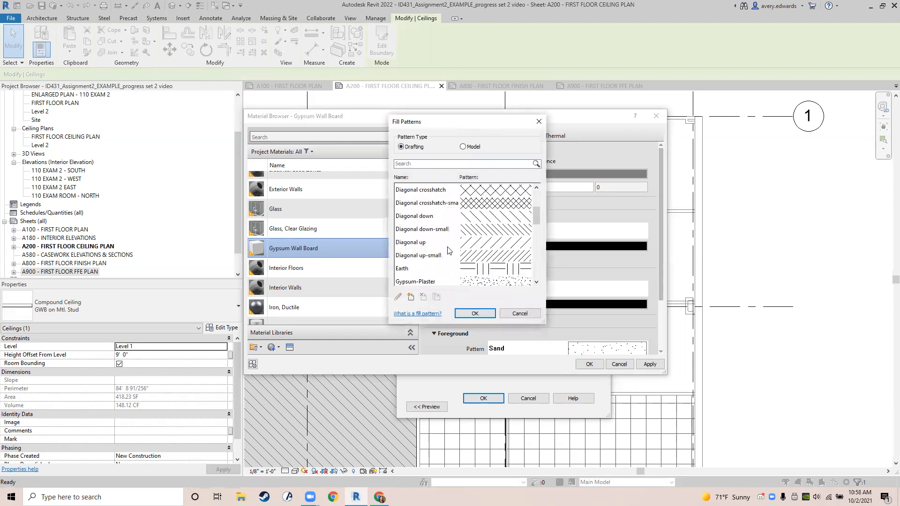
scroll(448, 250, "down", 1)
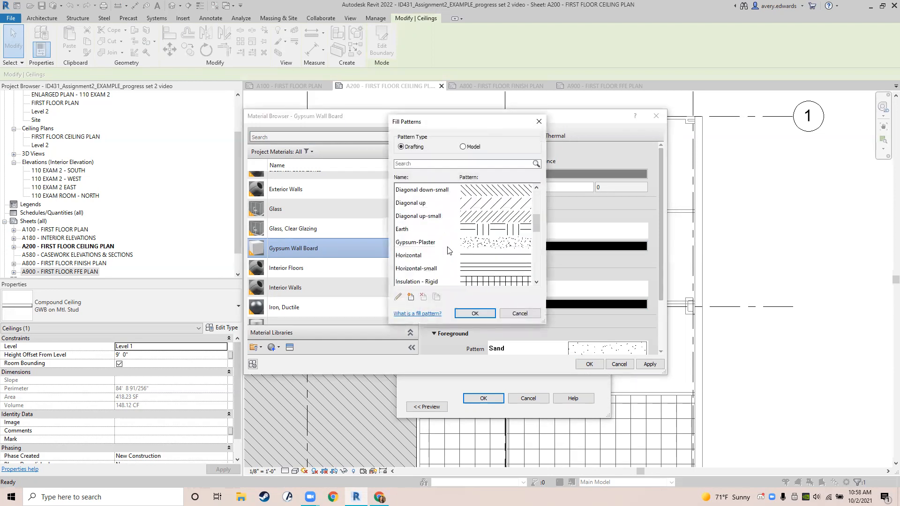
left_click(410, 244)
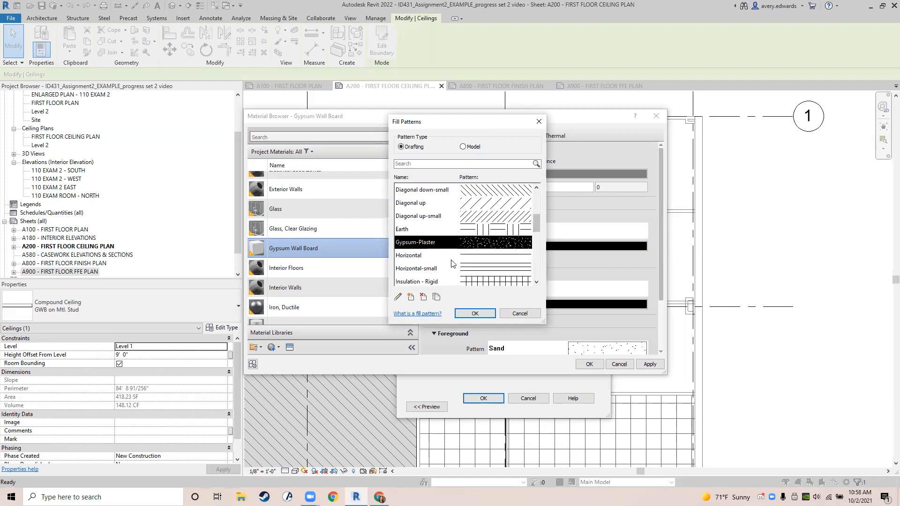
left_click(474, 313)
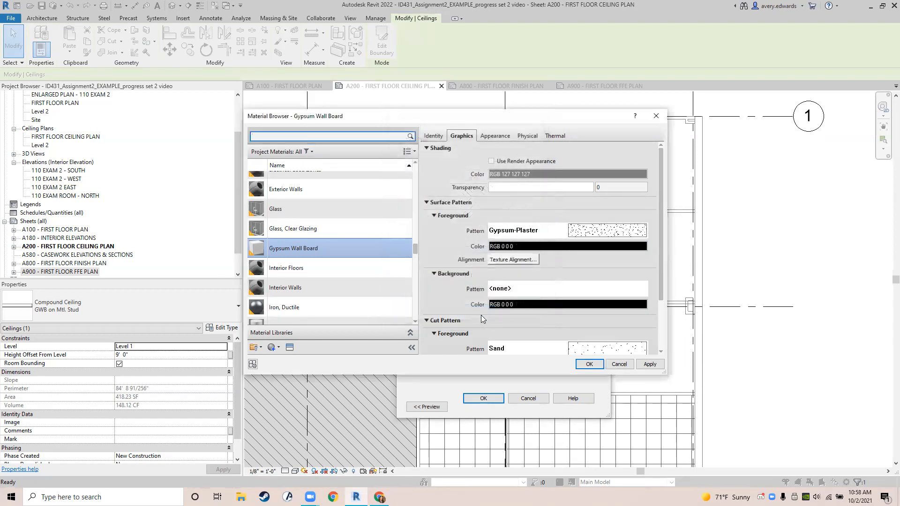
left_click(650, 364)
left_click(590, 364)
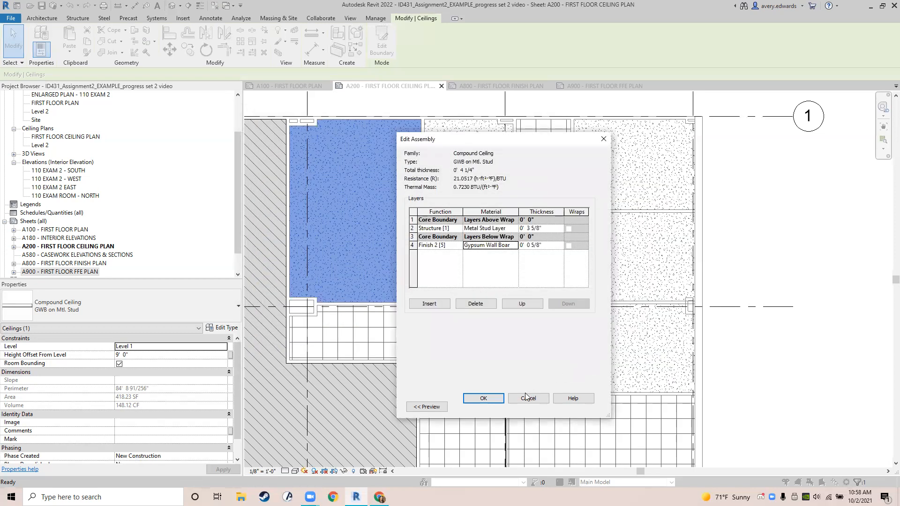
left_click(494, 399)
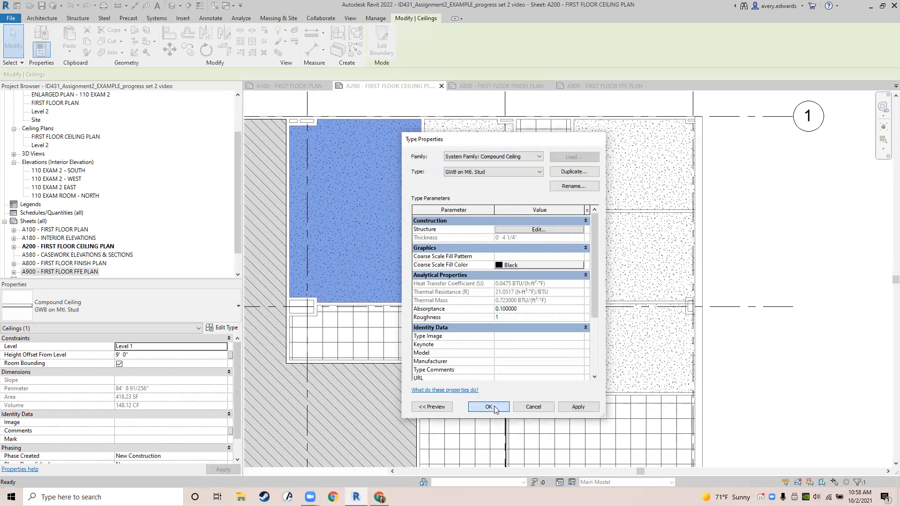
left_click(489, 407)
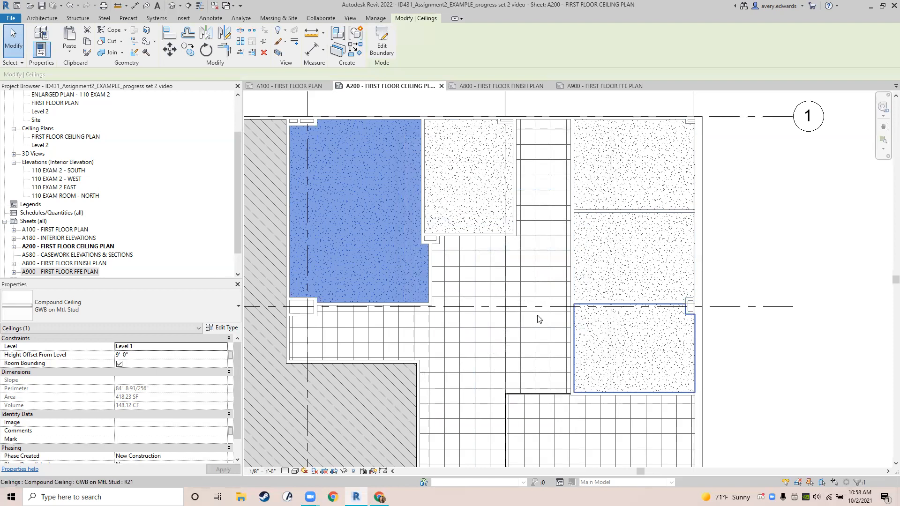
left_click(777, 230)
- Switch the grid 1 bubble from the east end to the west end of the grid line
scroll(777, 230, "down", 2)
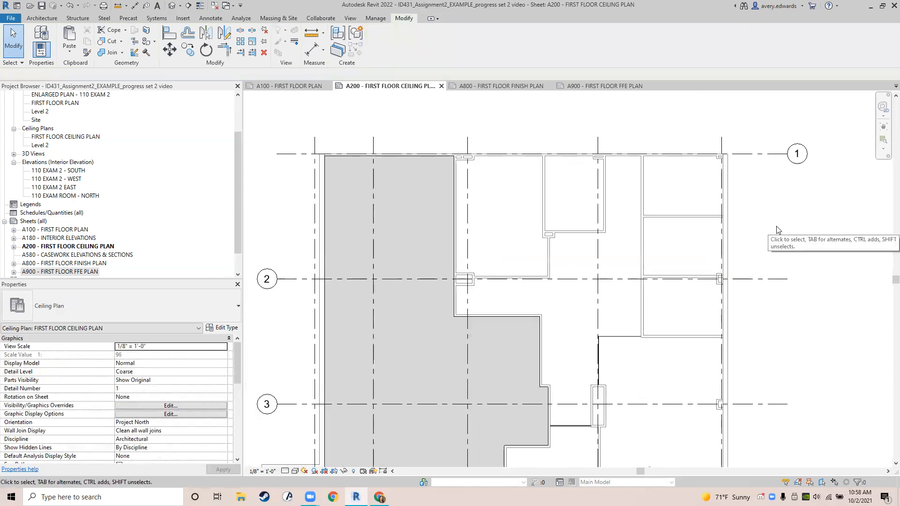
scroll(775, 232, "down", 2)
mouse_move(773, 235)
middle_mouse_down()
mouse_move(629, 217)
mouse_move(582, 243)
mouse_move(632, 192)
middle_mouse_up()
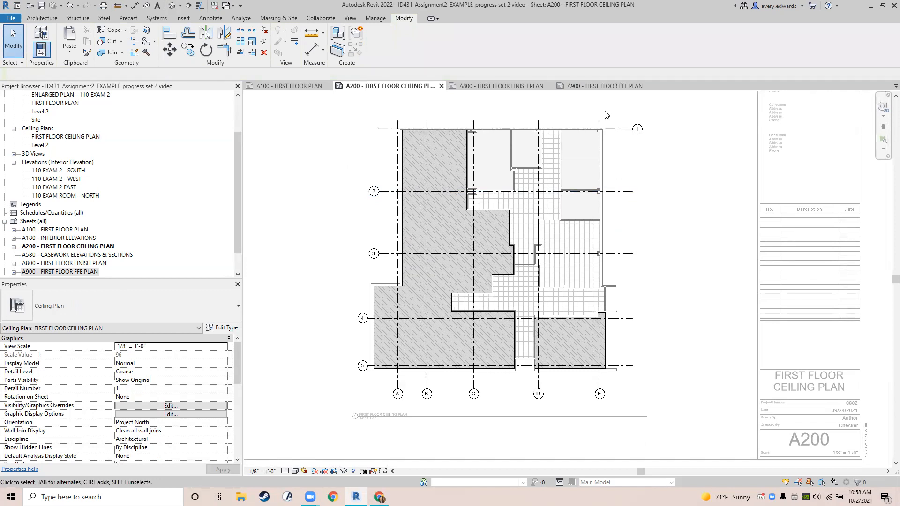
left_click(619, 130)
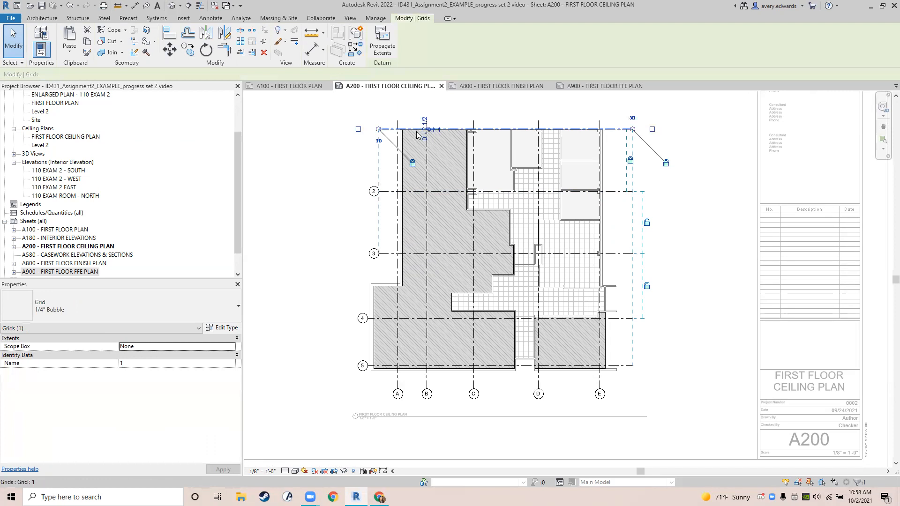
left_click(323, 195)
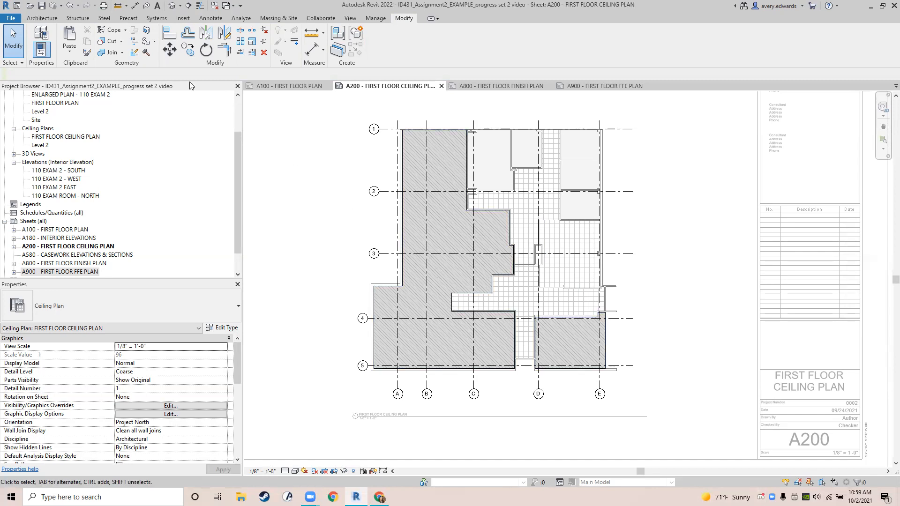
middle_click_drag(301, 207, 337, 227)
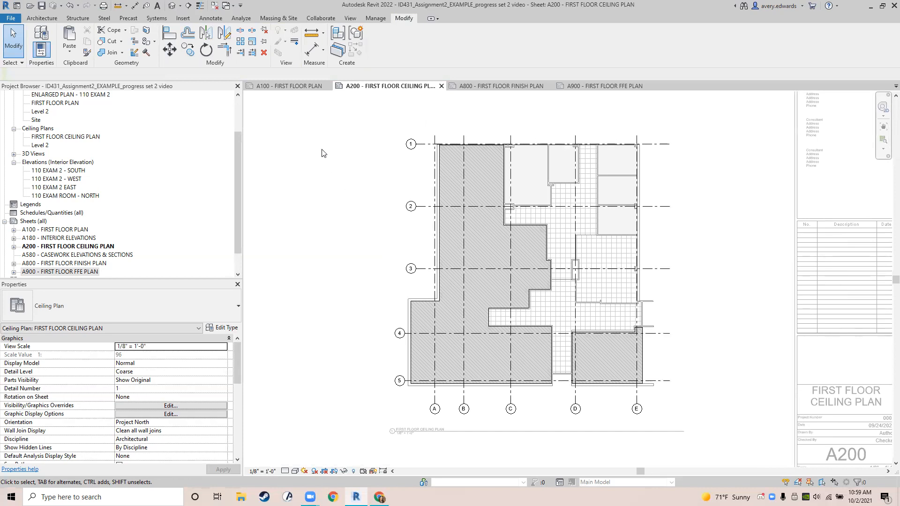
- Start Tag by Category without a leader and load the Ceiling Tag w Height family for the missing ceiling tag
left_click(50, 20)
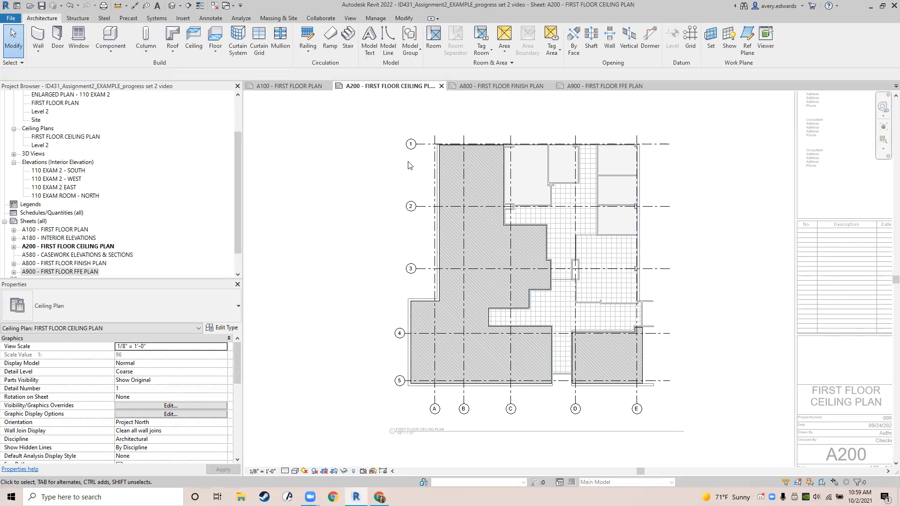
left_click(210, 17)
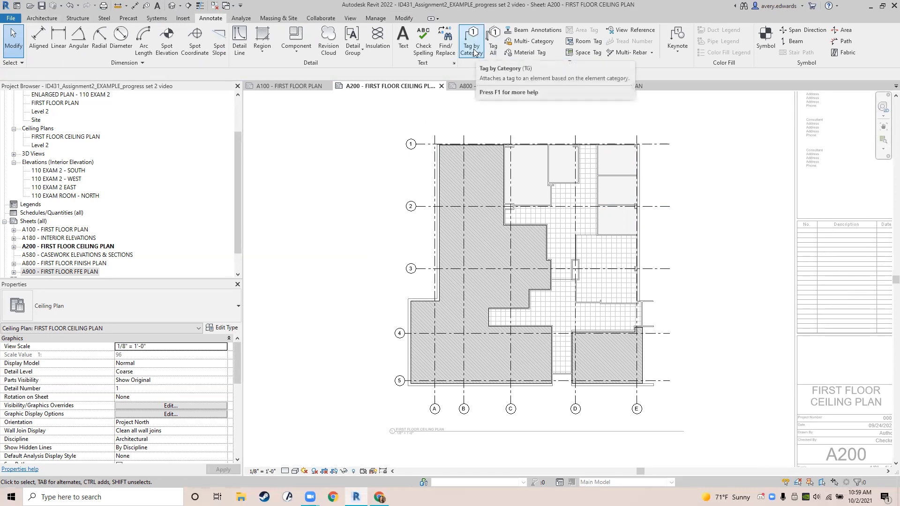
left_click(474, 49)
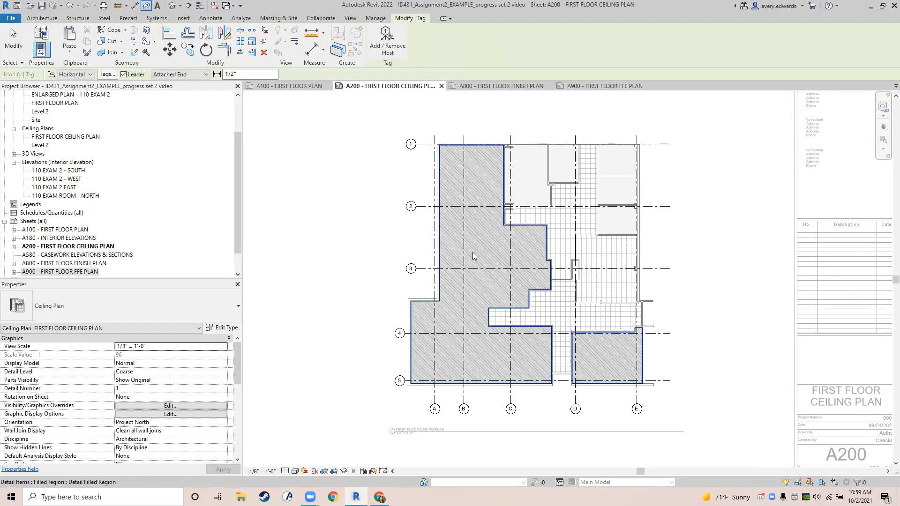
left_click(124, 75)
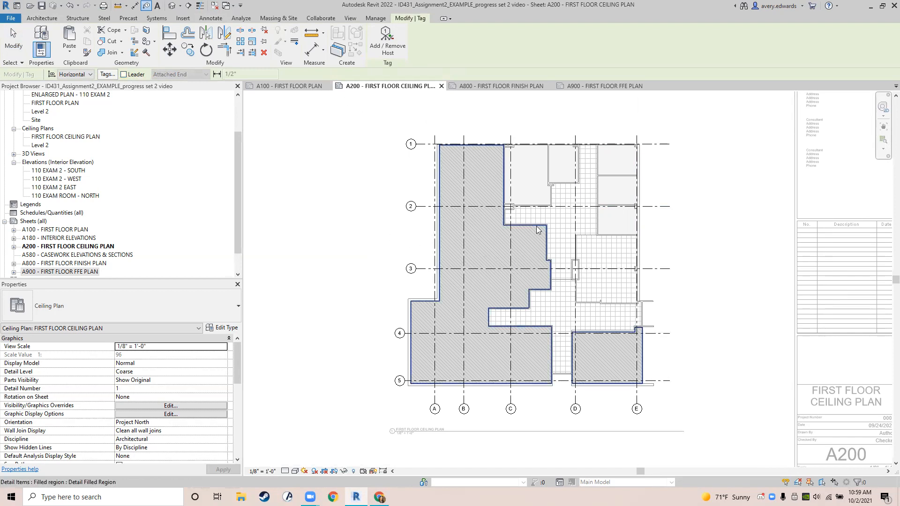
left_click(535, 180)
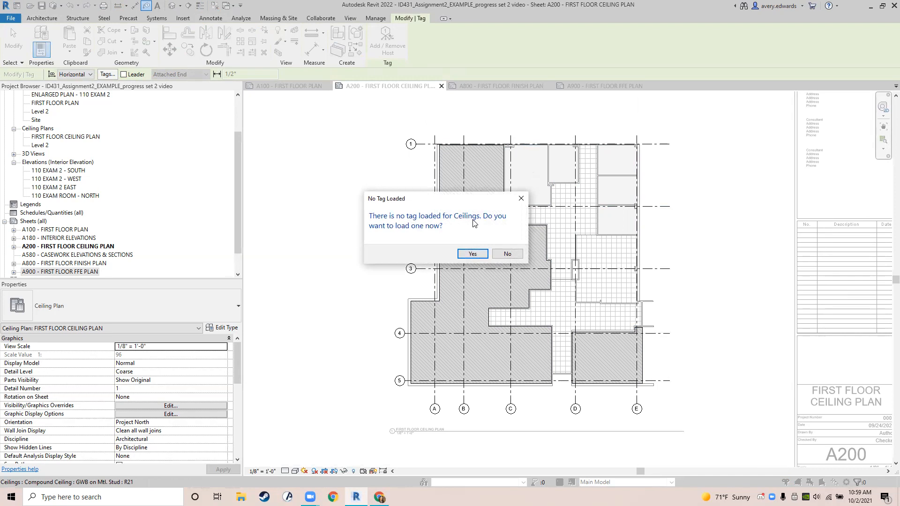
left_click(472, 254)
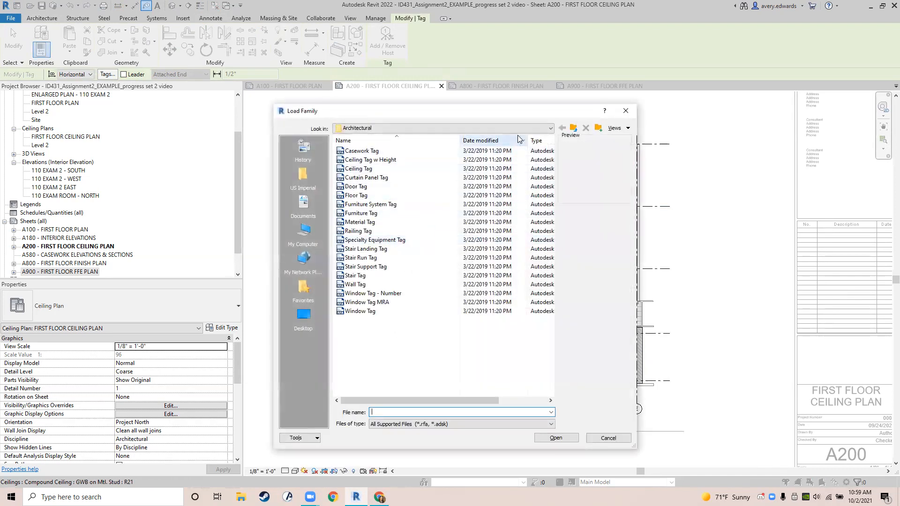
left_click(413, 128)
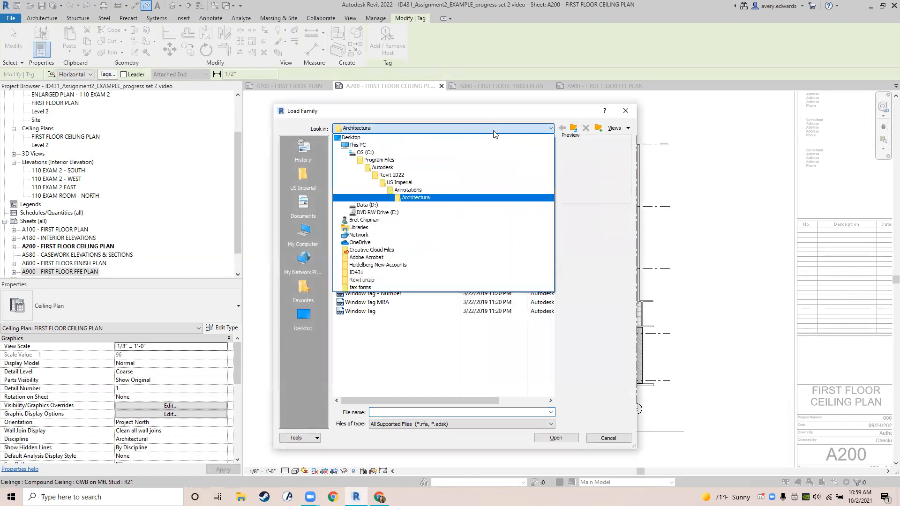
left_click(443, 201)
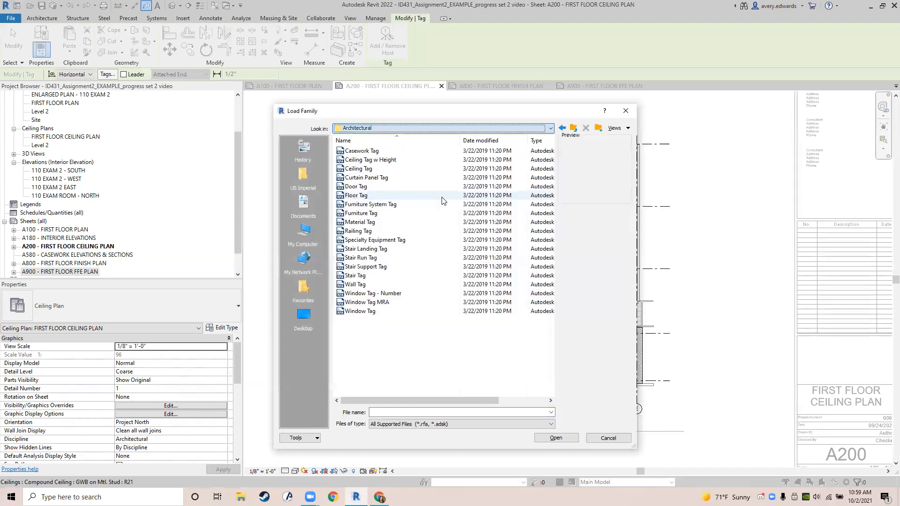
left_click(385, 161)
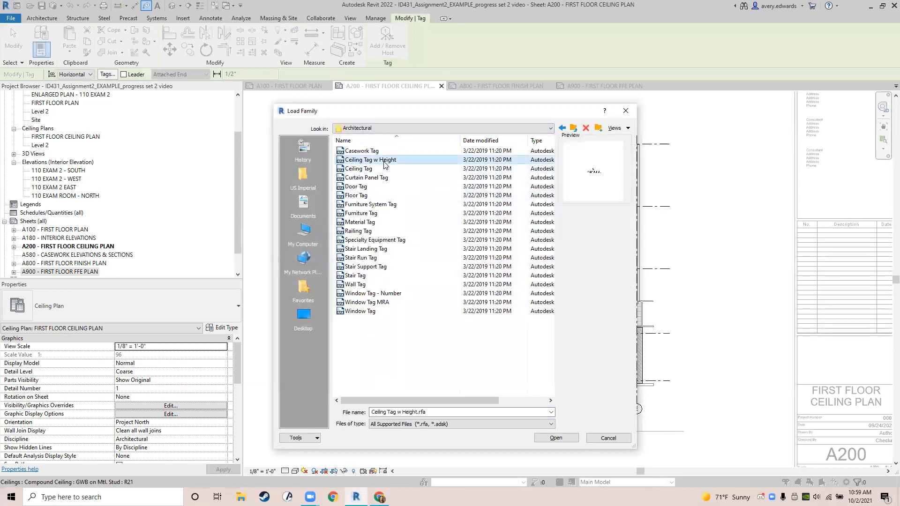
left_click(557, 437)
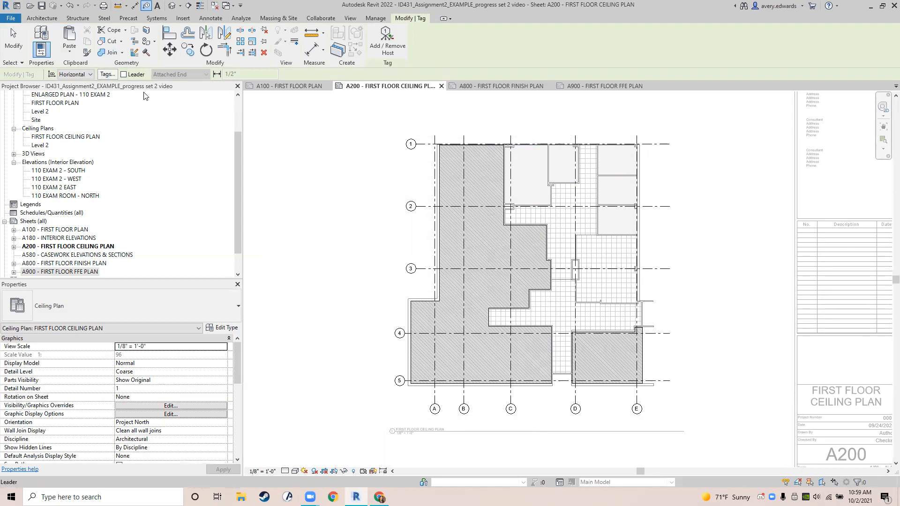
- Tag the five GWB on Mtl. Stud room ceilings and the three 2' x 2' ACT System ceilings
left_click(530, 177)
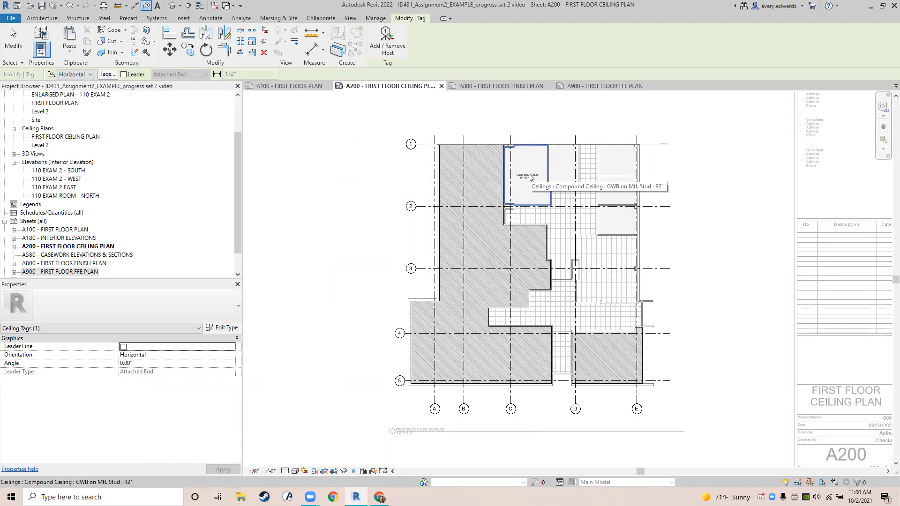
left_click(564, 167)
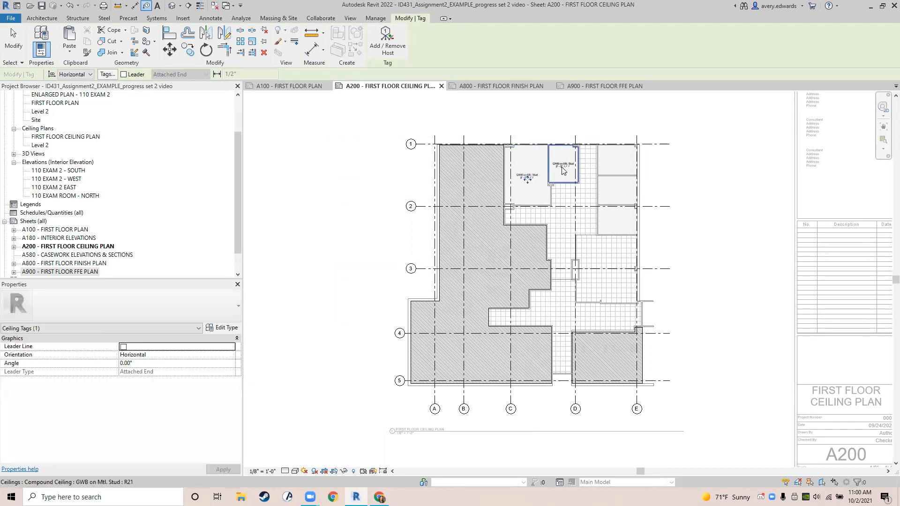
left_click(618, 162)
left_click(618, 191)
left_click(618, 221)
left_click(617, 267)
left_click(570, 322)
left_click(566, 225)
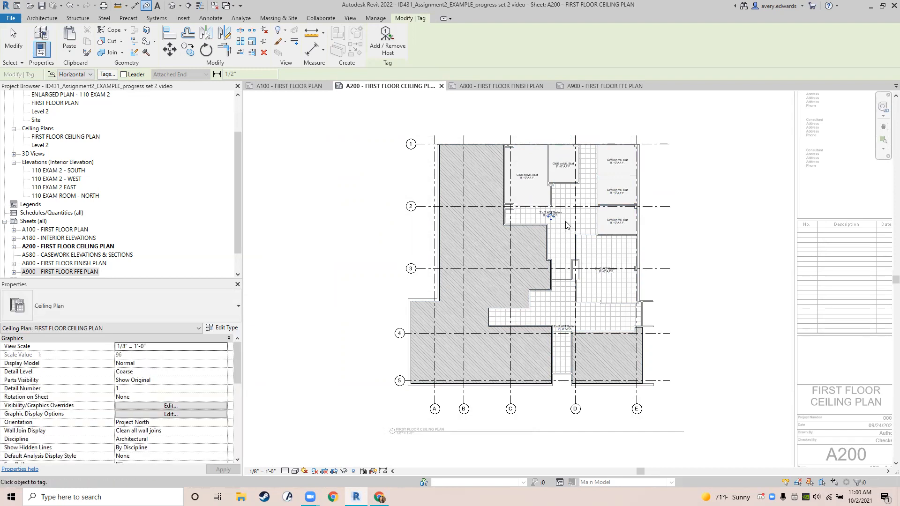
- Move the corridor's ACT ceiling tag near grid 2 into the open corridor area and the lobby's ACT tag up off the narrow entry
scroll(566, 226, "up", 3)
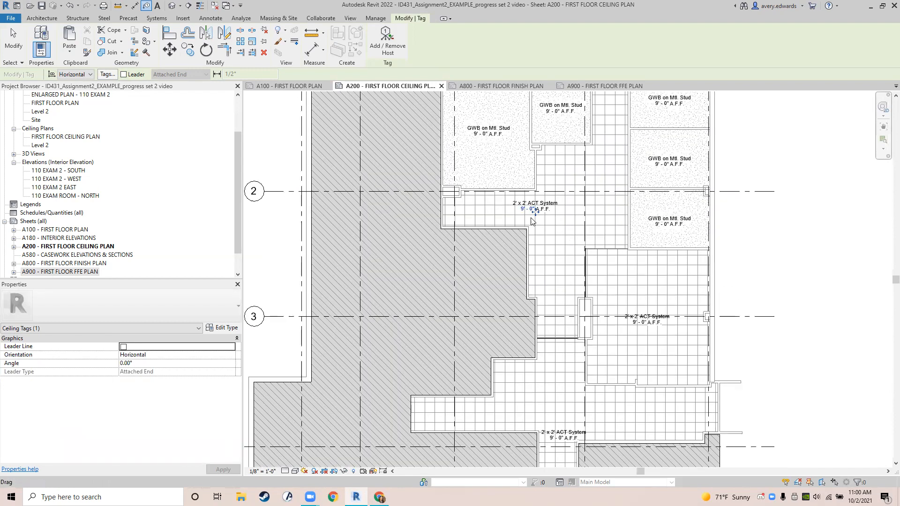
left_click_drag(537, 220, 564, 228)
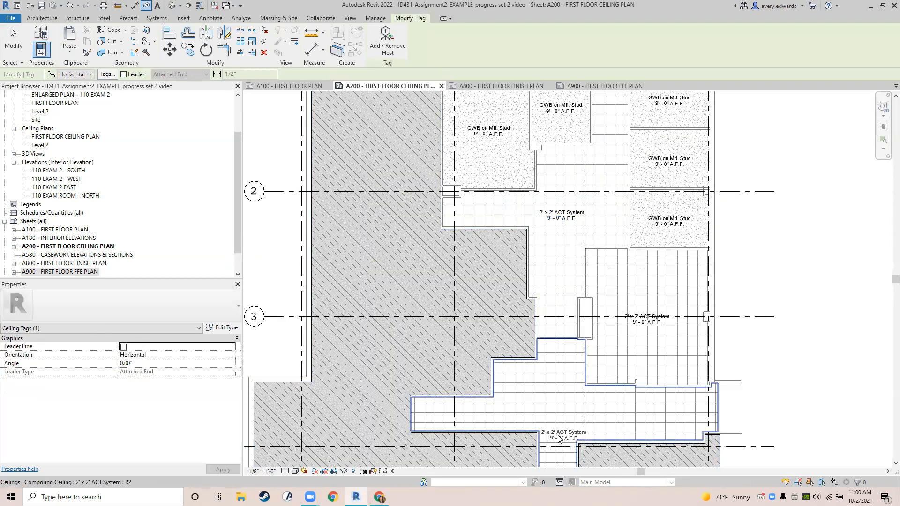
key("Escape")
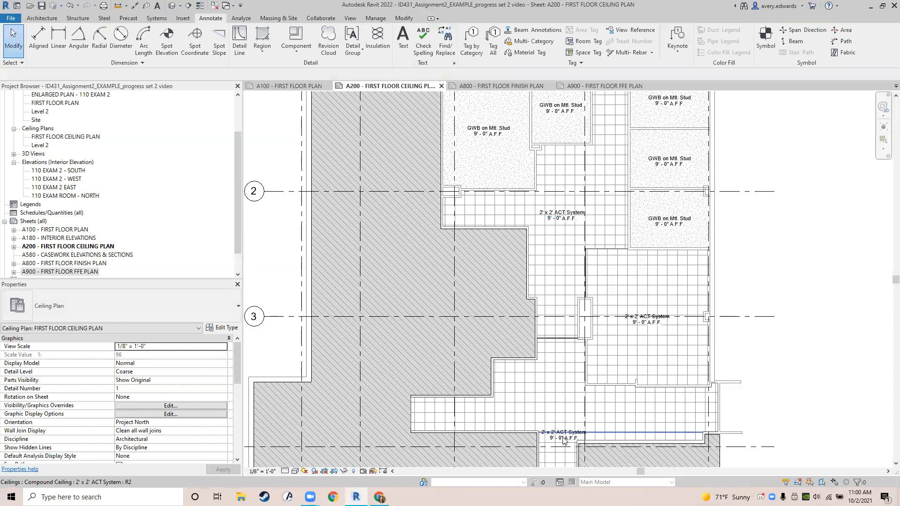
left_click(563, 439)
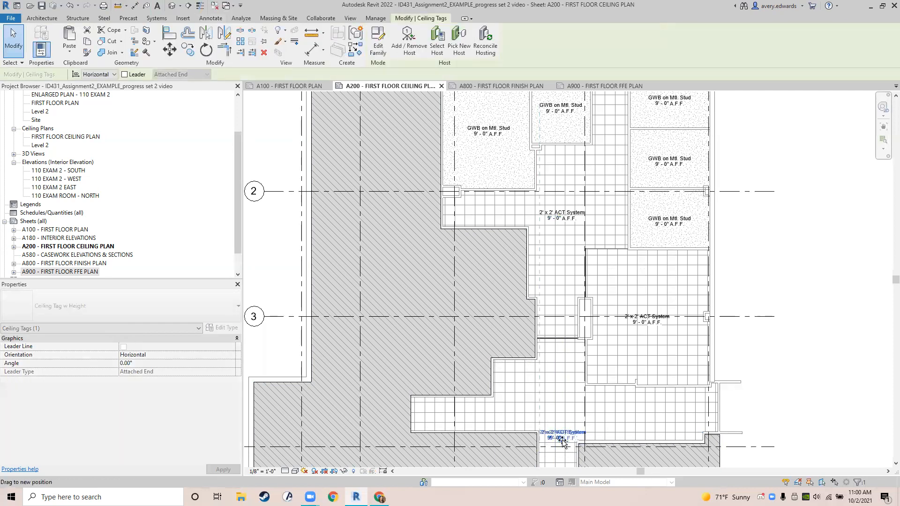
left_click_drag(562, 423, 565, 424)
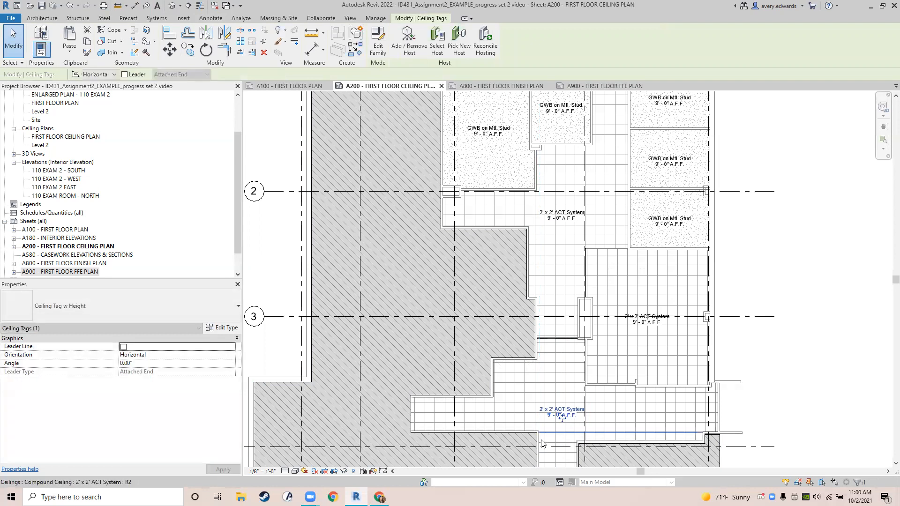
key("Escape")
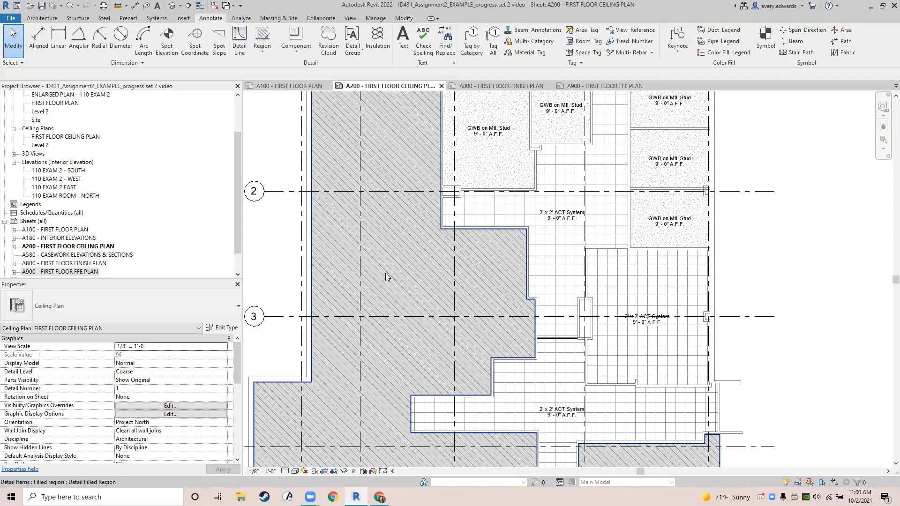
- Check the ceiling tags and surface patterns across the plan, and deactivate the ceiling plan view on sheet A200
scroll(385, 273, "down", 3)
middle_click_drag(388, 275, 477, 271)
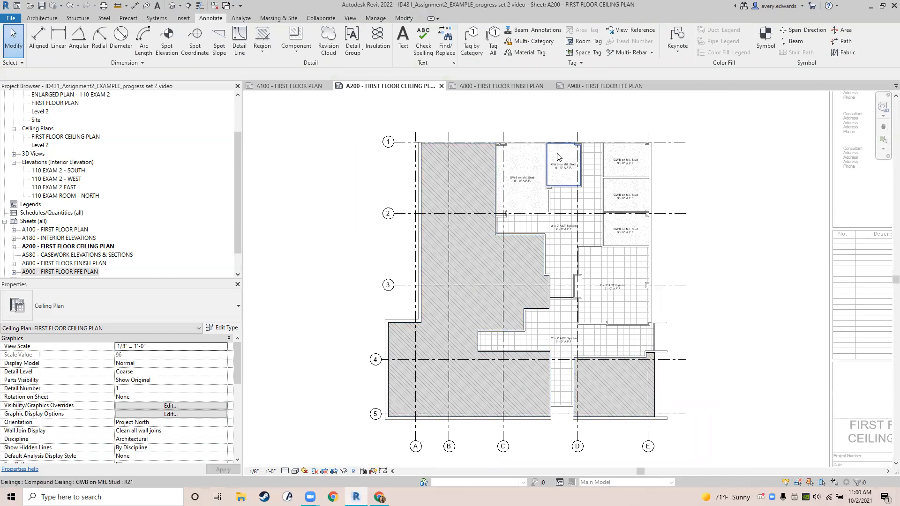
scroll(513, 179, "up", 4)
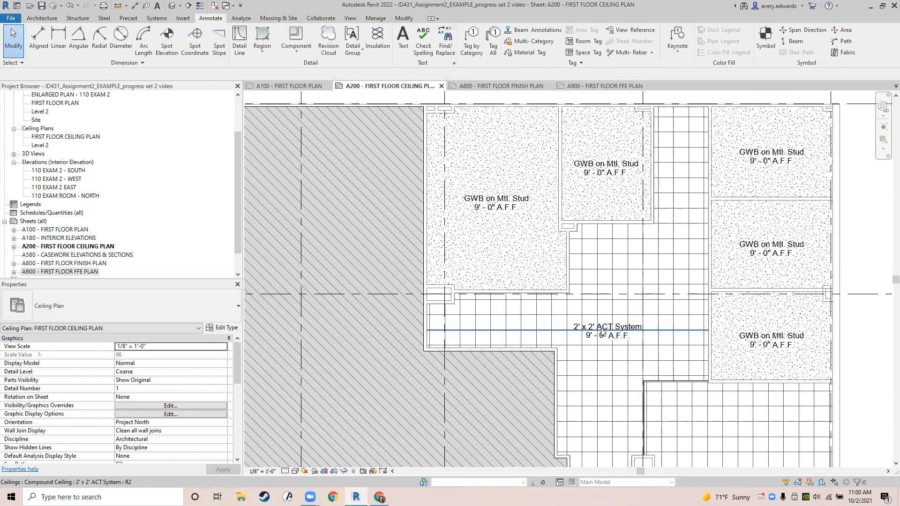
scroll(670, 287, "down", 2)
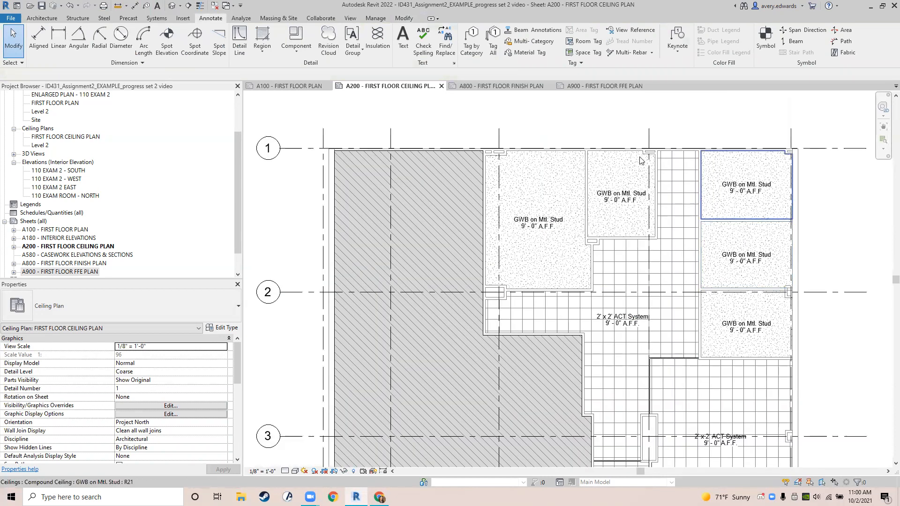
middle_click_drag(561, 333, 513, 266)
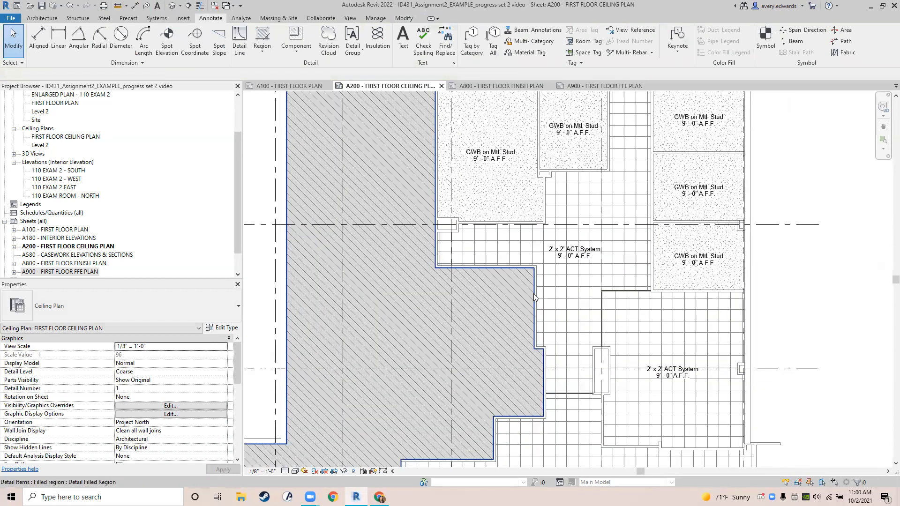
scroll(533, 293, "down", 5)
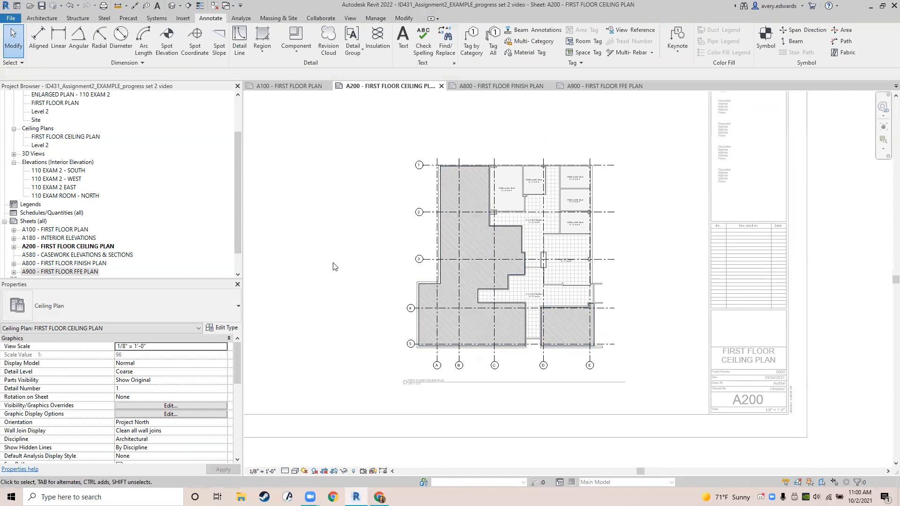
double_click(334, 267)
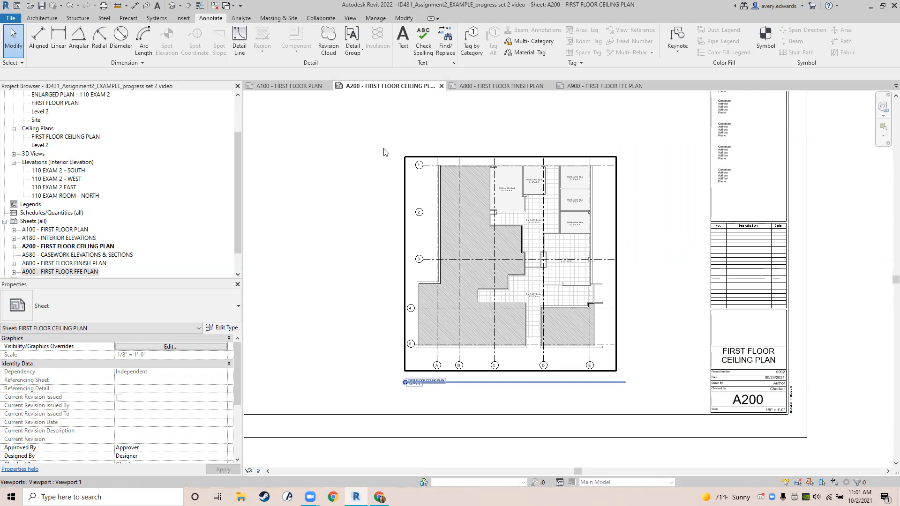
scroll(449, 188, "up", 3)
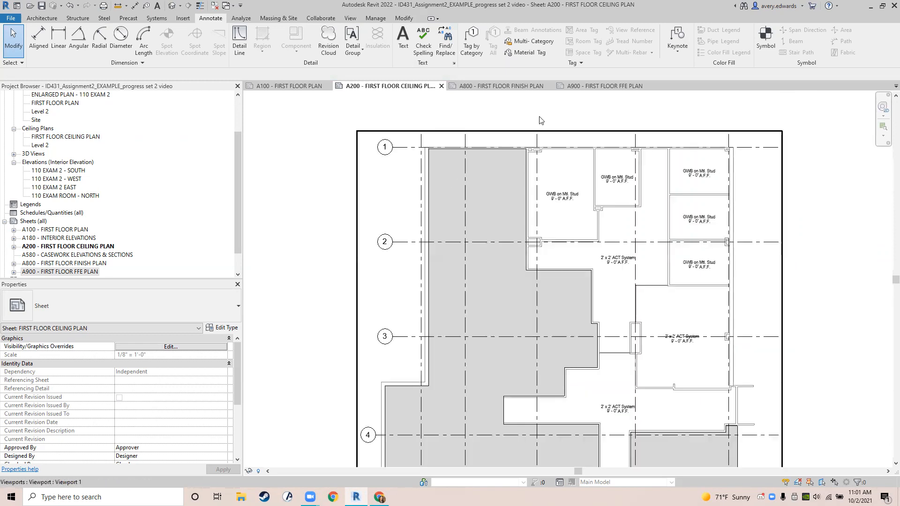
- On sheet A100's first floor plan, reveal hidden elements, unhide the ID431_Assignment2_BasisOfDesign.pdf image and leave reveal mode
left_click(262, 87)
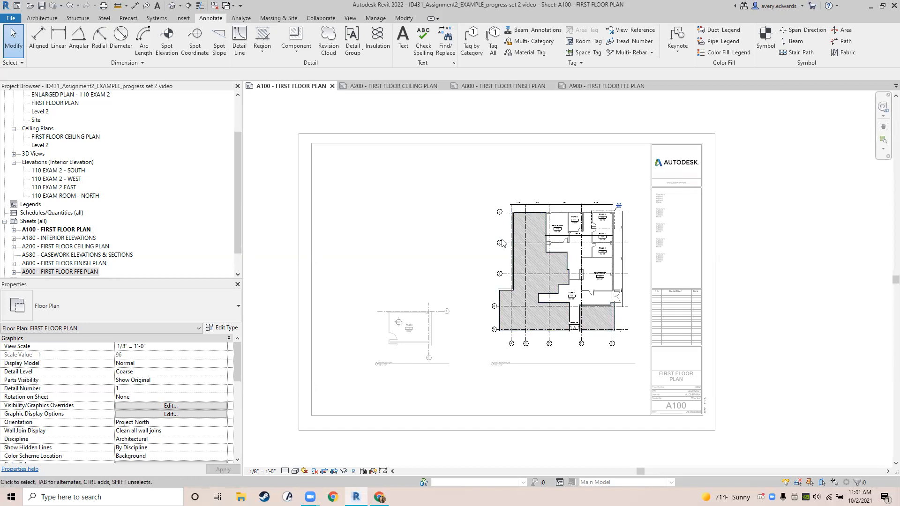
scroll(502, 243, "up", 4)
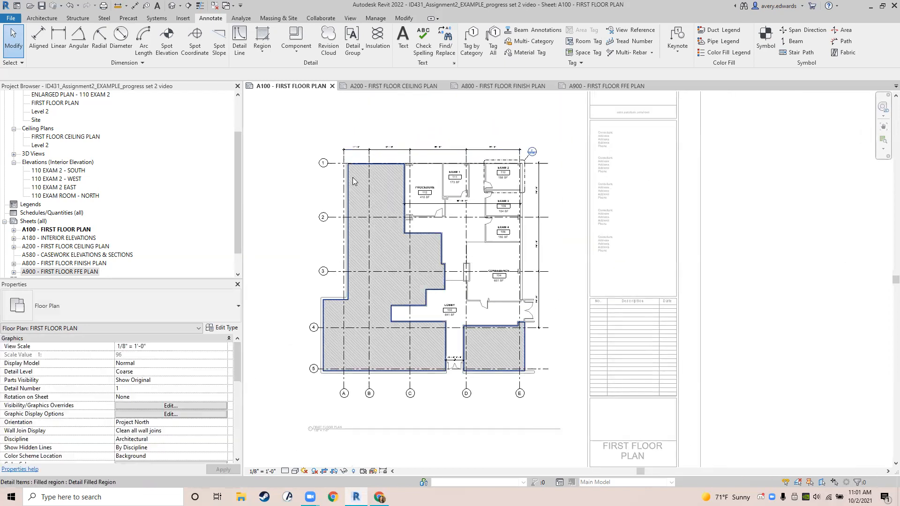
scroll(626, 288, "down", 2)
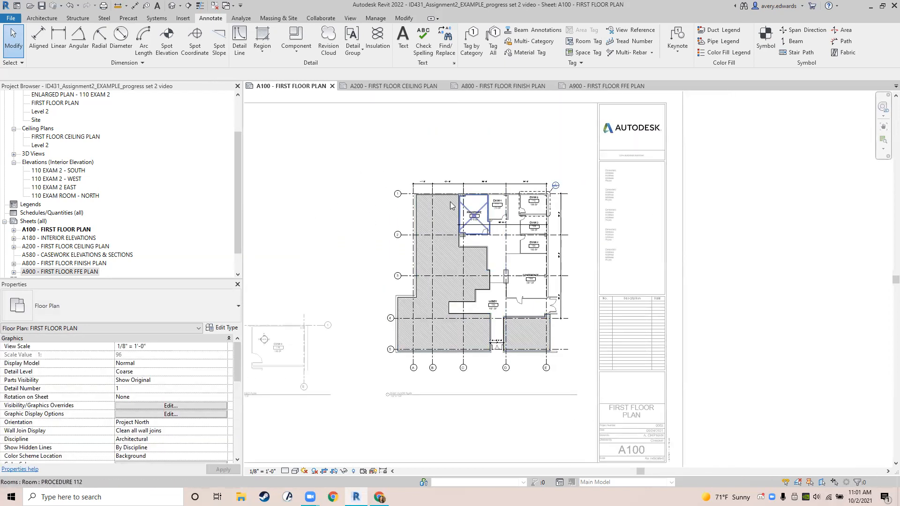
scroll(442, 216, "up", 4)
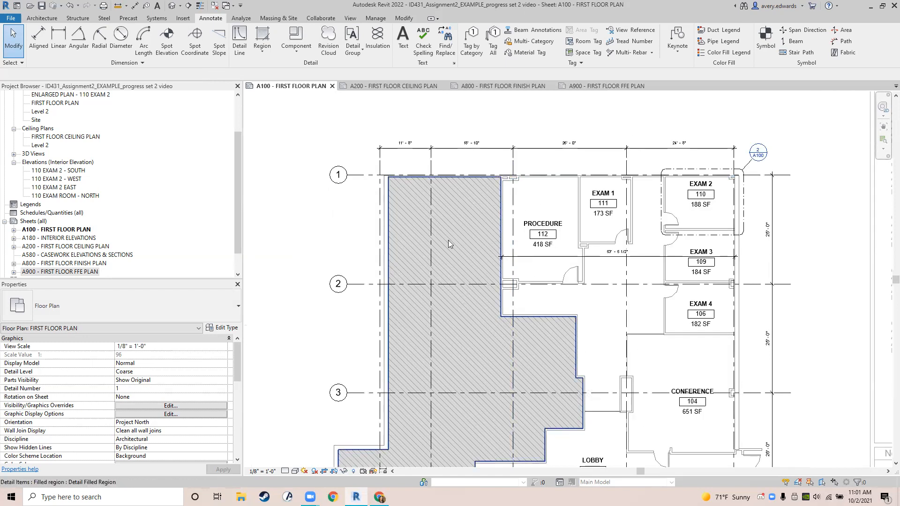
middle_click_drag(481, 280, 401, 265)
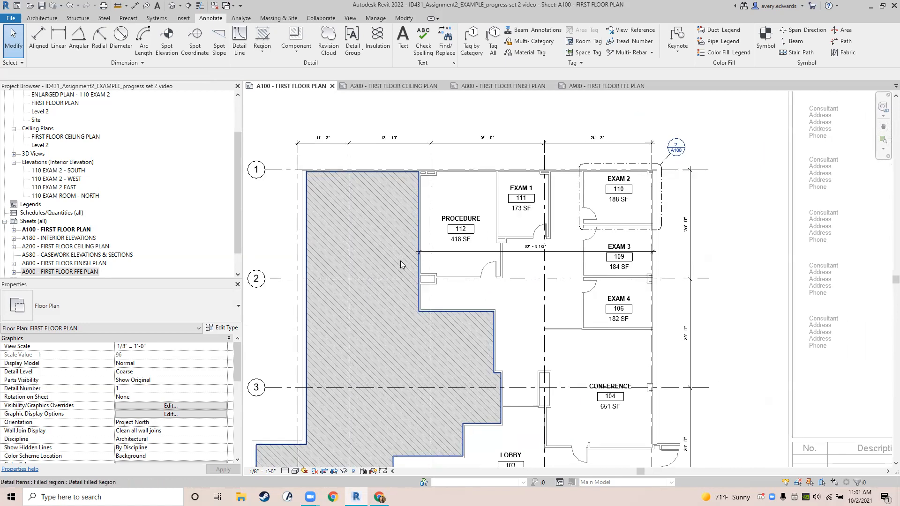
key("r")
key("h")
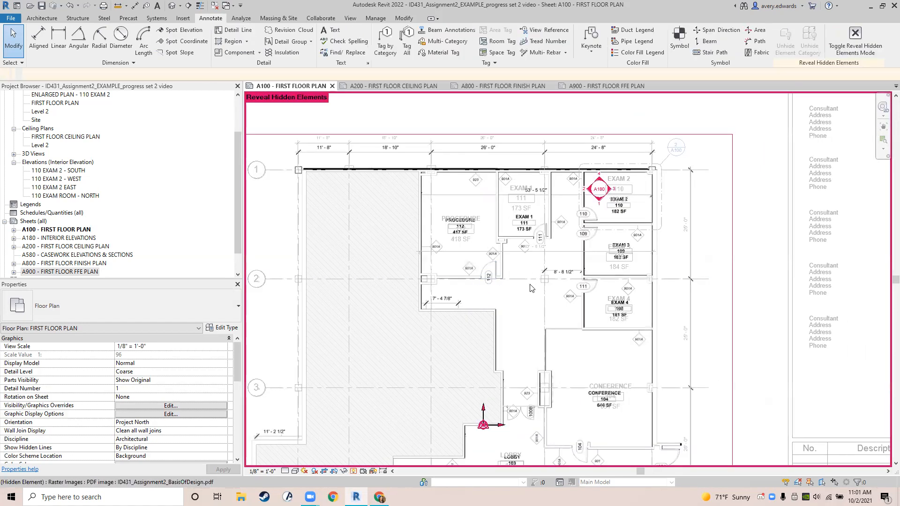
left_click(524, 307)
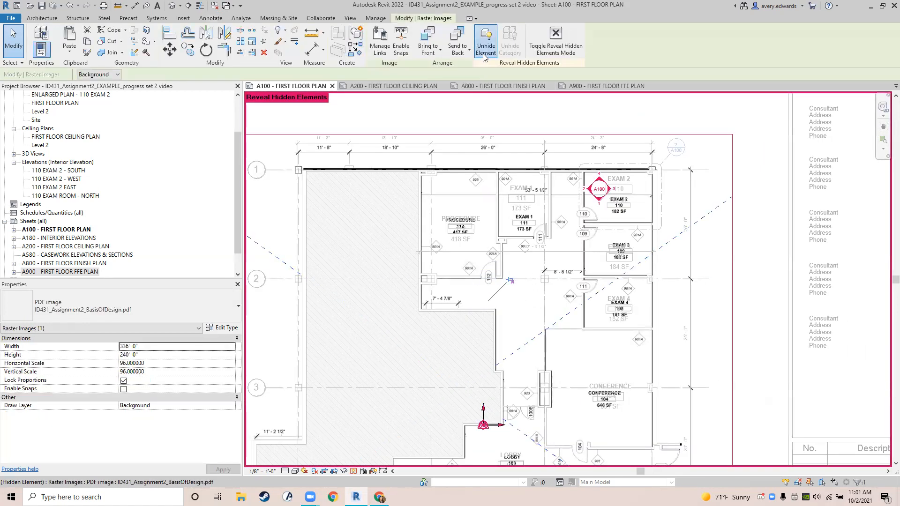
left_click(485, 53)
left_click(555, 40)
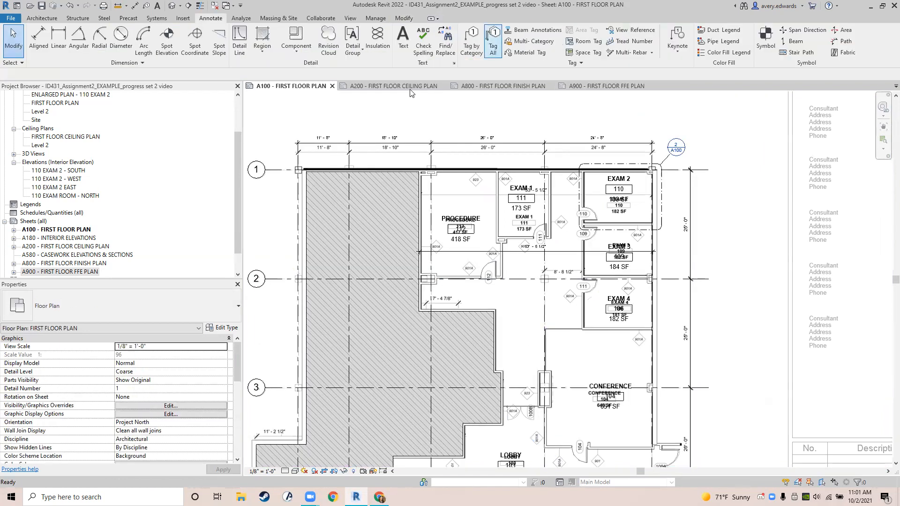
middle_click_drag(387, 114, 459, 110)
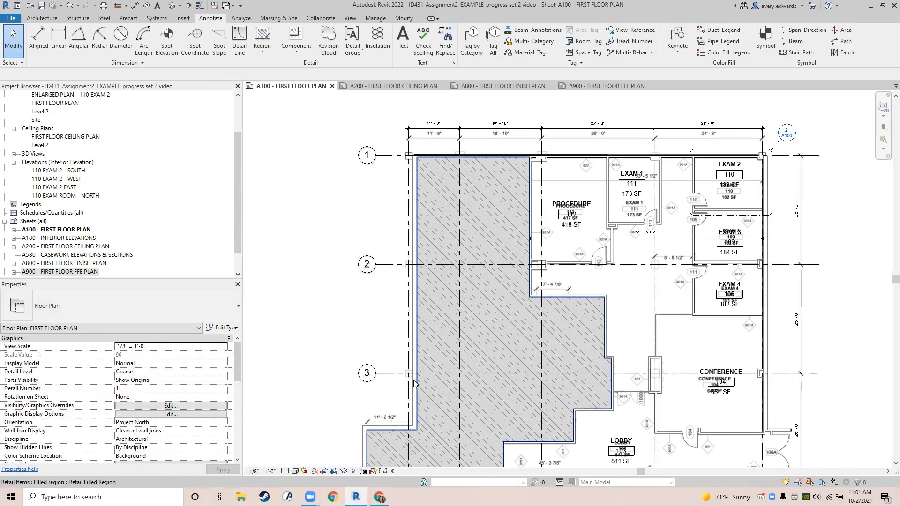
- Examine the column outlines along grid 1 on the A100 first floor plan, especially the one at the building's upper left corner
middle_click_drag(415, 381, 343, 331)
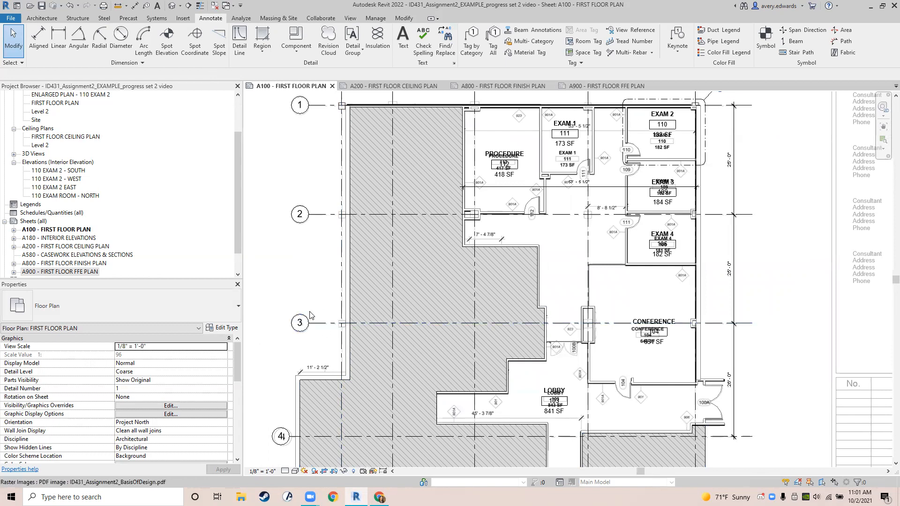
middle_click_drag(555, 174, 543, 213)
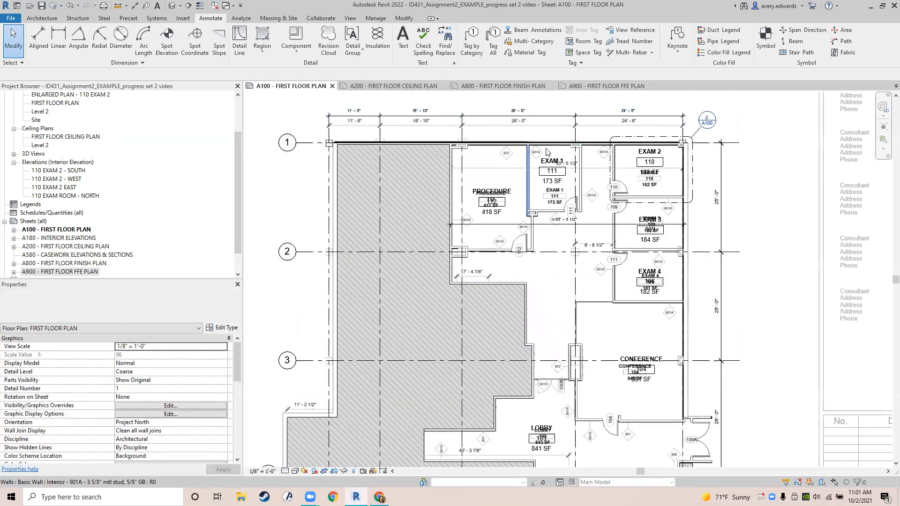
middle_click_drag(329, 362, 336, 138)
middle_click_drag(378, 263, 474, 492)
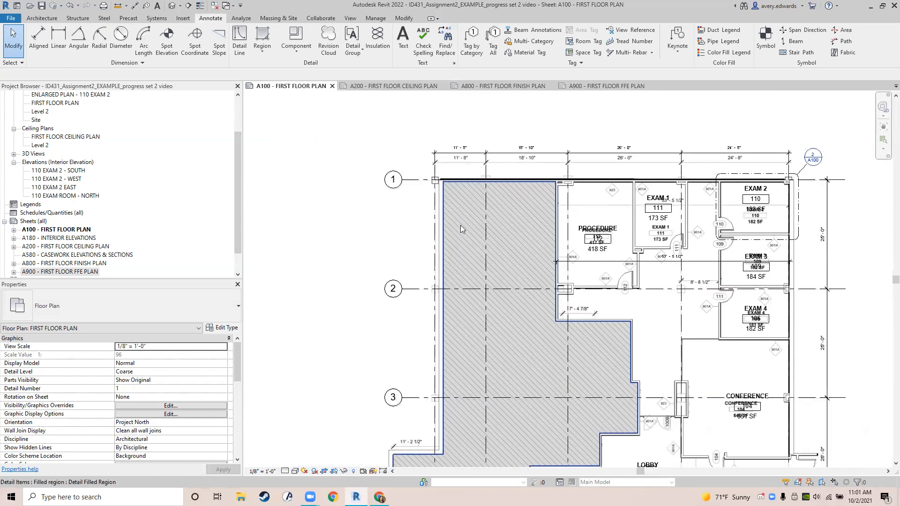
scroll(440, 169, "up", 10)
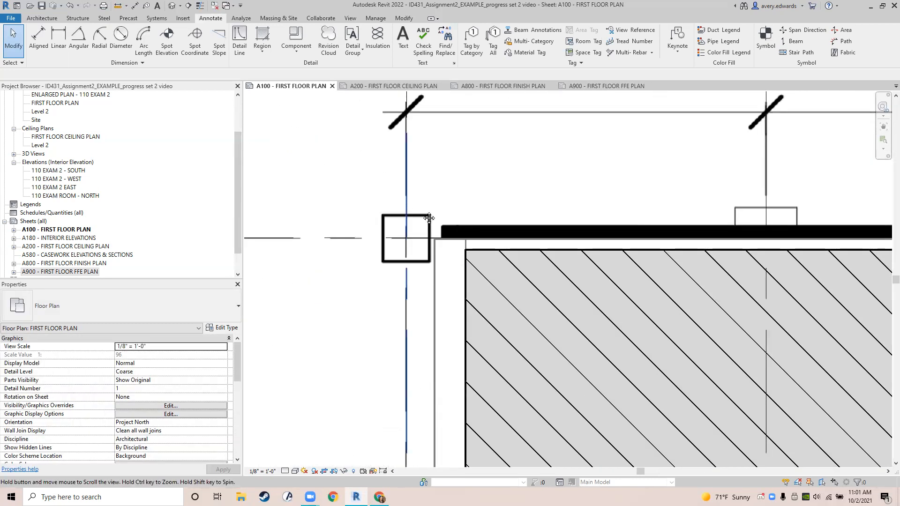
scroll(441, 220, "down", 8)
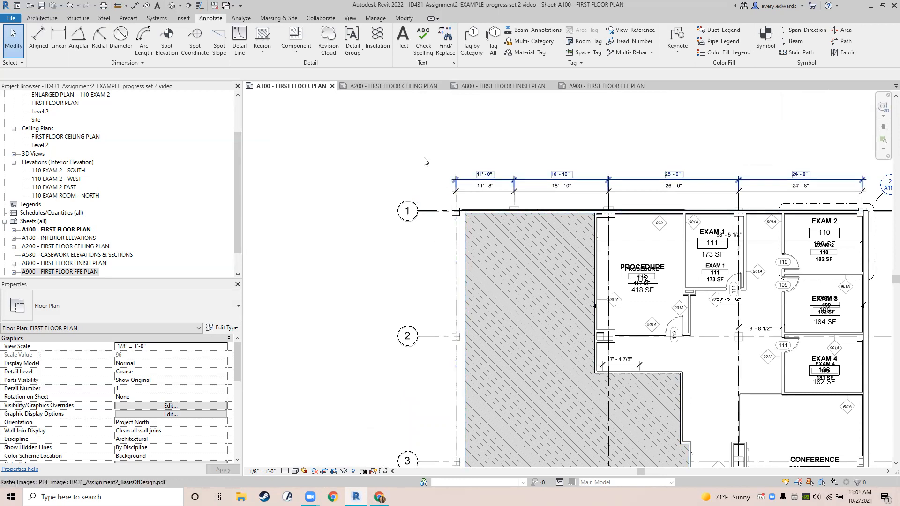
scroll(445, 199, "up", 4)
scroll(442, 149, "up", 3)
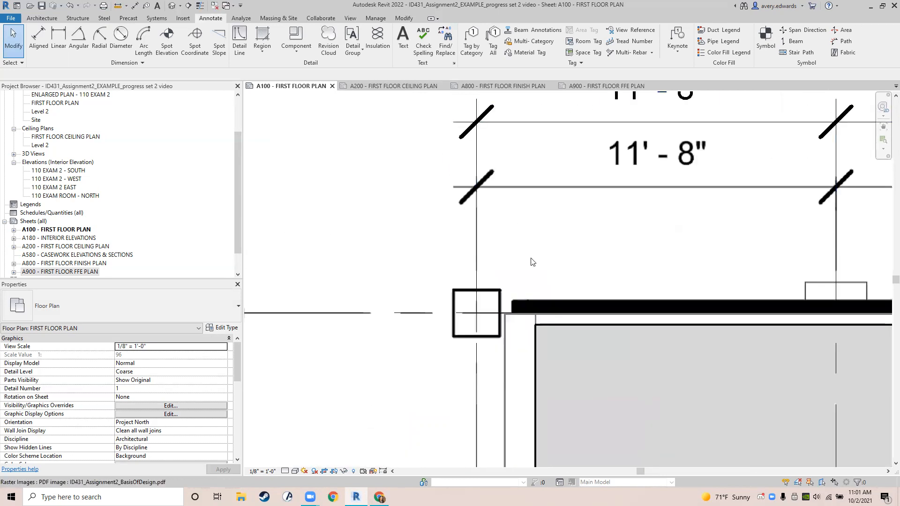
- Create an in-place model component in the Columns family category and name it Column
left_click(44, 19)
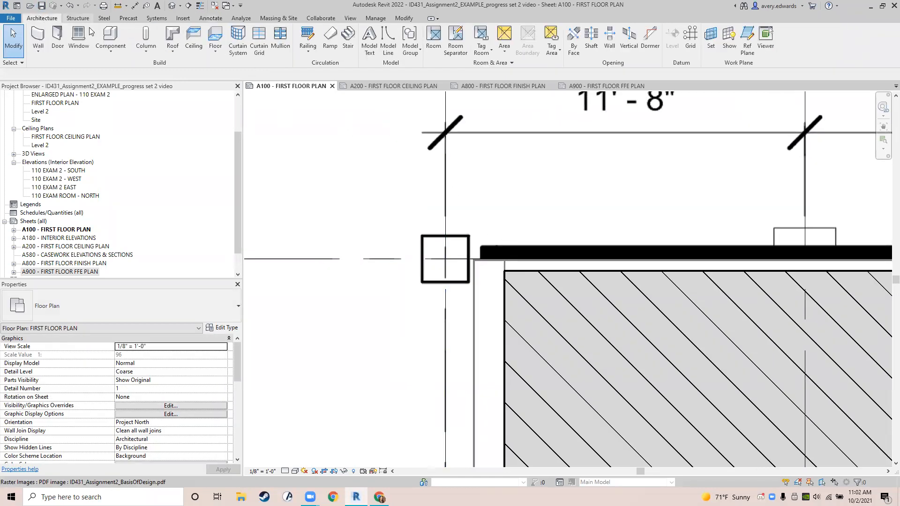
left_click(112, 54)
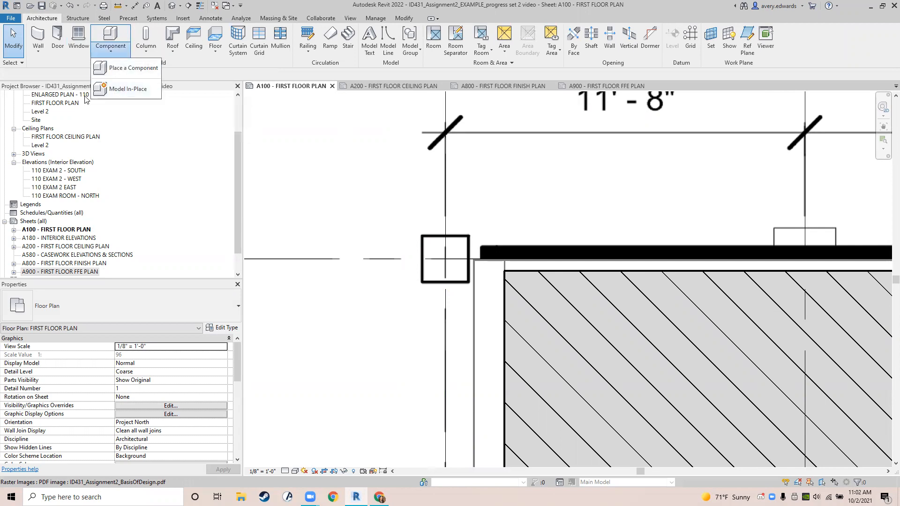
left_click(108, 92)
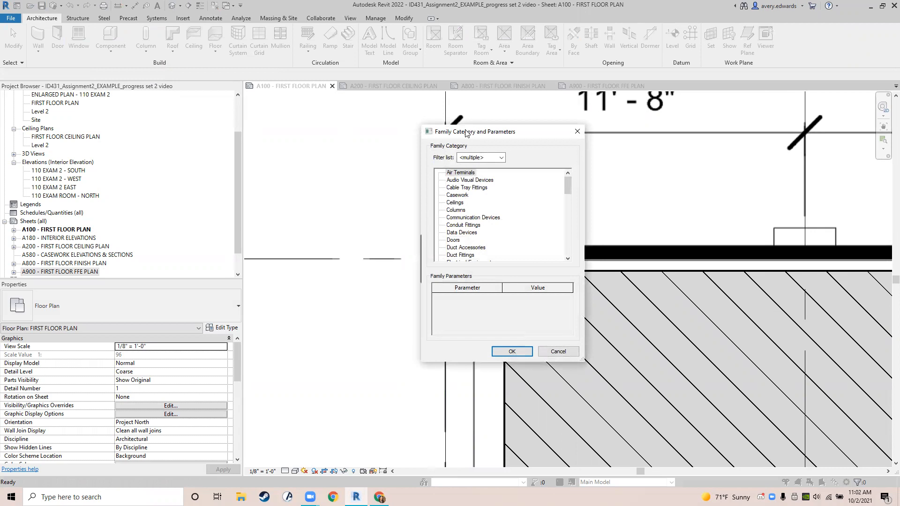
left_click_drag(465, 132, 232, 119)
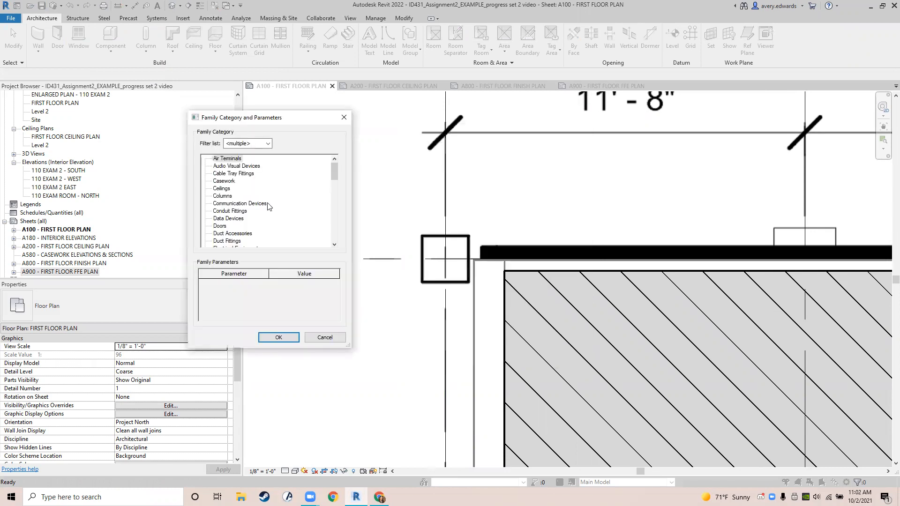
left_click(220, 196)
left_click(279, 338)
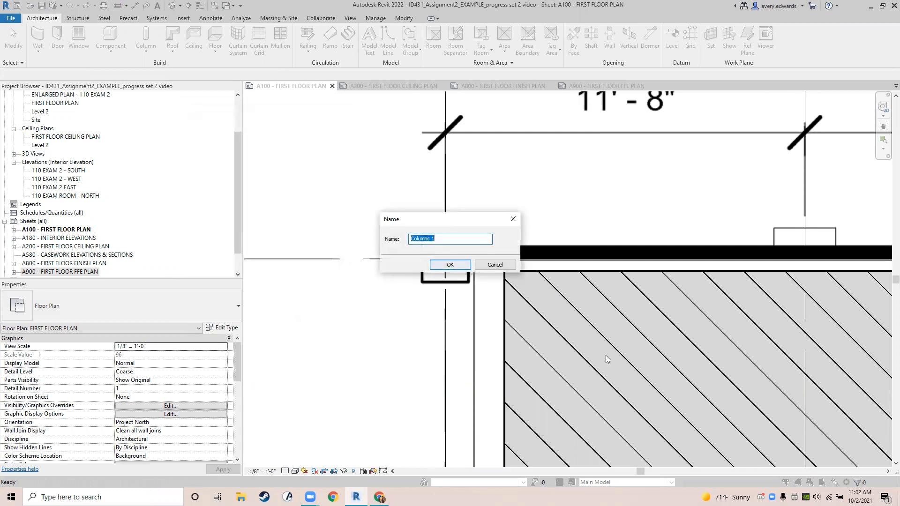
type("Co")
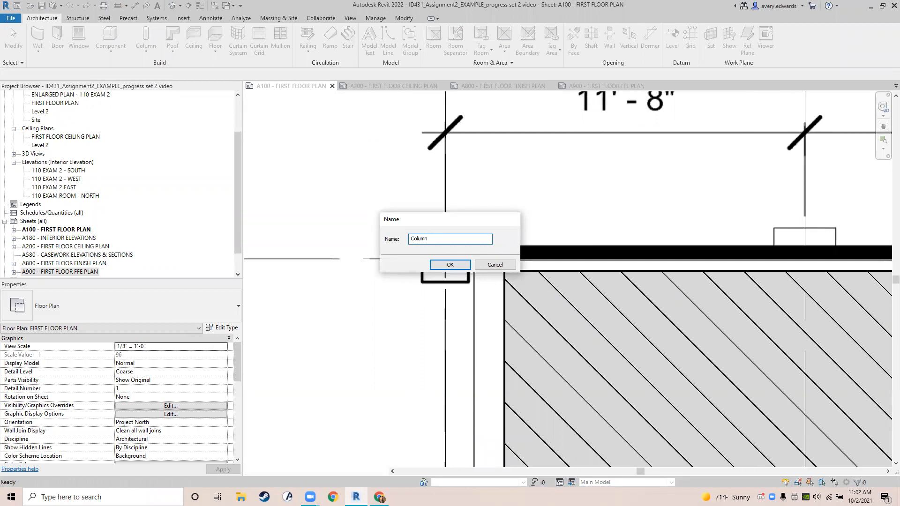
key("Return")
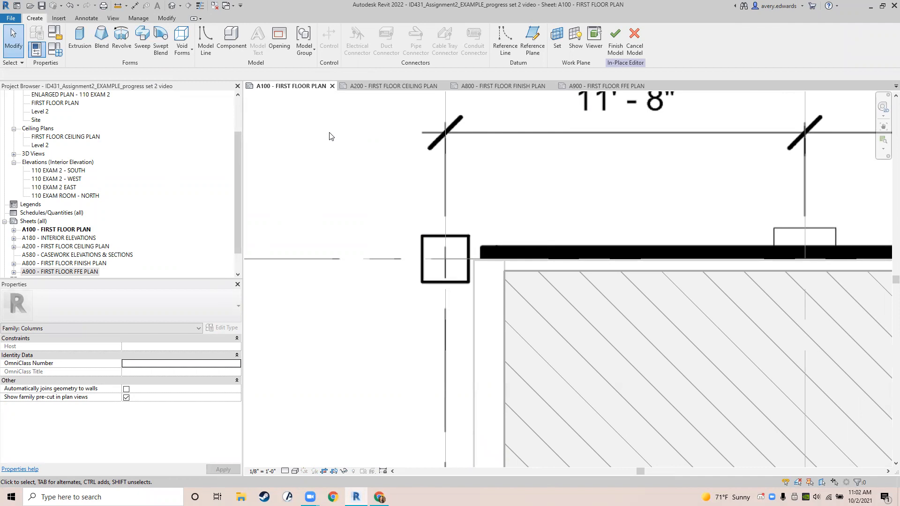
left_click(78, 40)
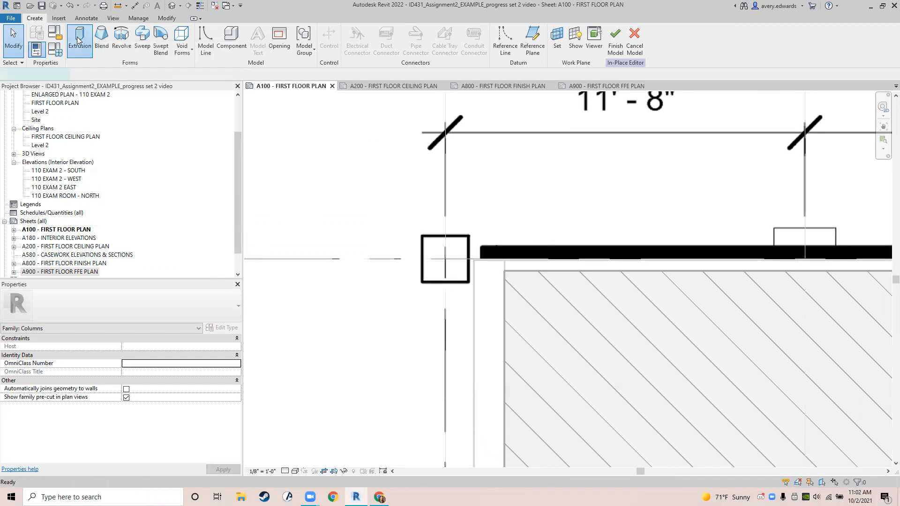
left_click(35, 17)
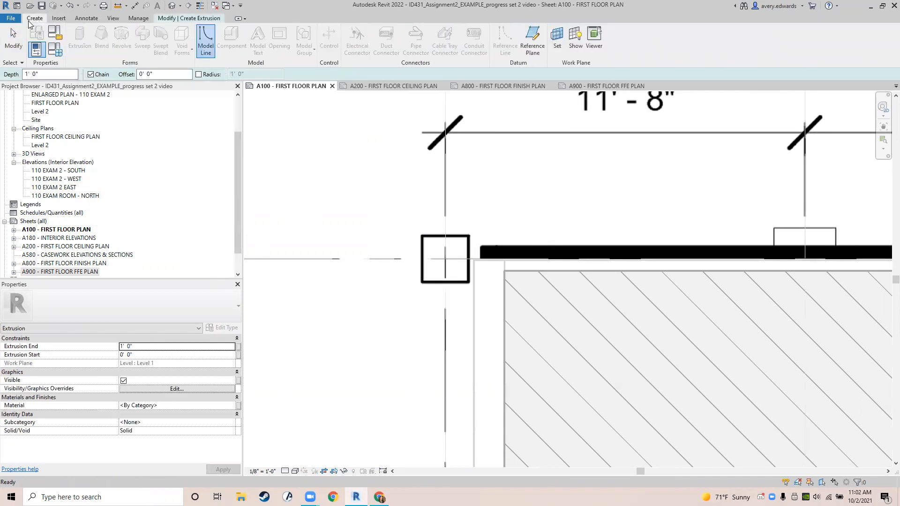
left_click(207, 19)
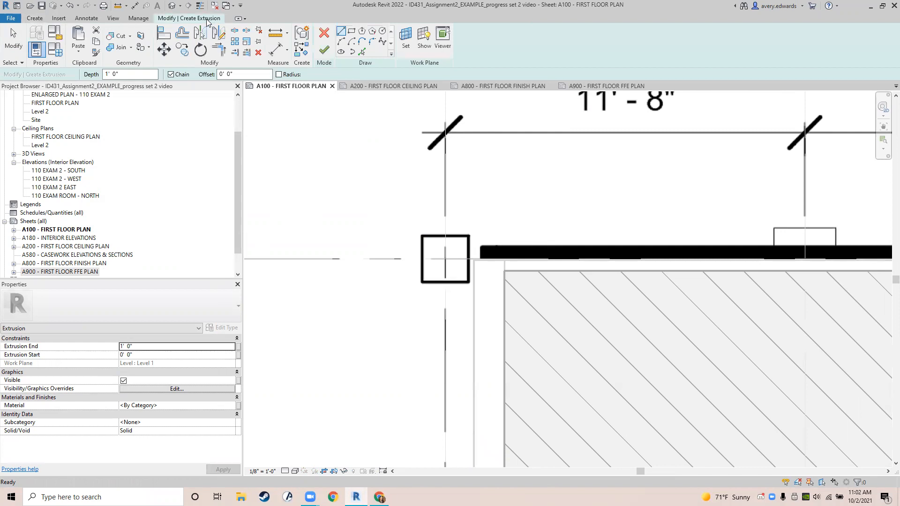
key("Escape")
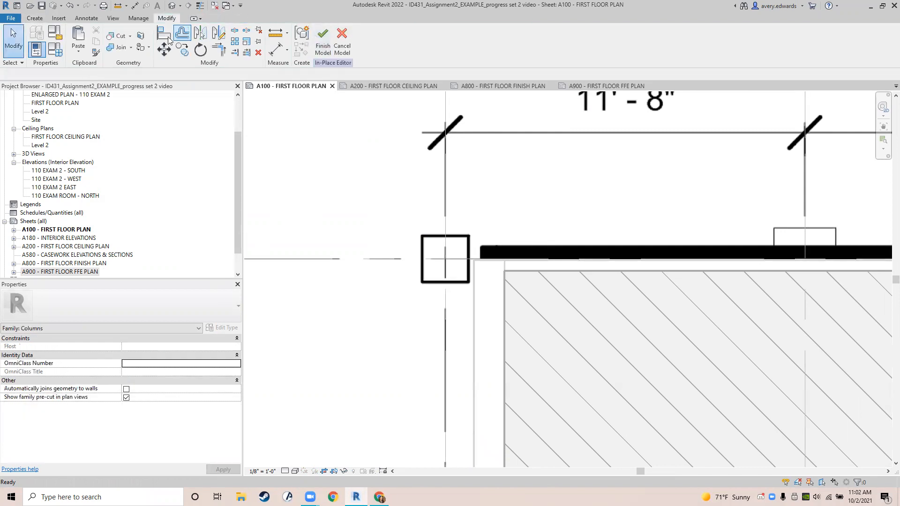
- Begin an Extrusion and sketch a closed rectangle of about 1'-5" by 1'-6" over the column outline at grid 1's upper left corner
left_click(34, 19)
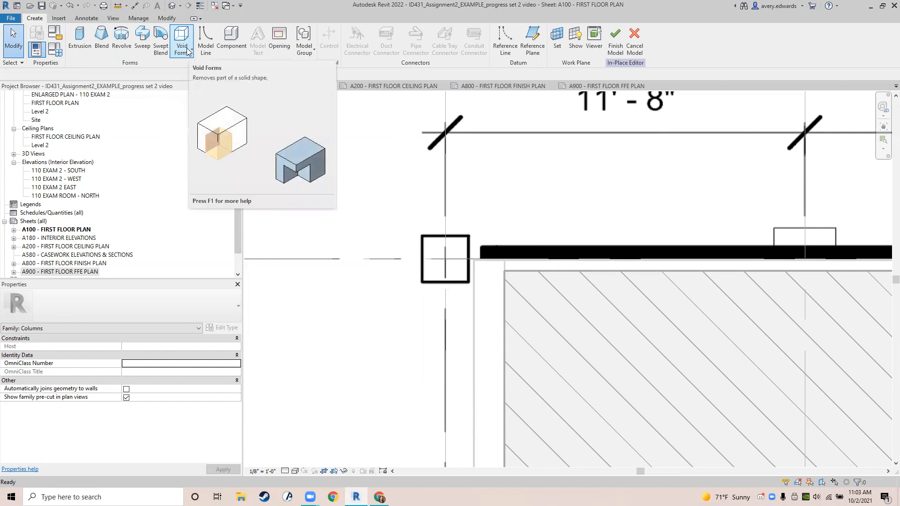
left_click(78, 41)
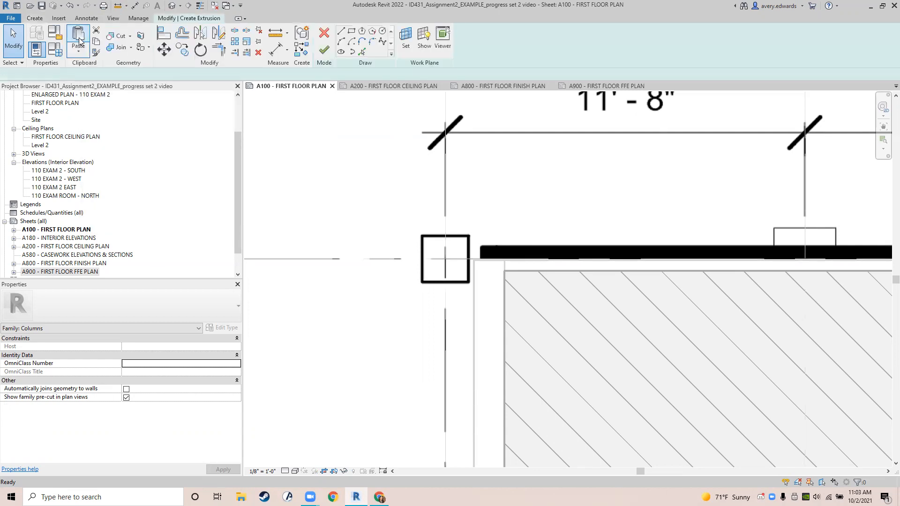
middle_click_drag(433, 244, 356, 206)
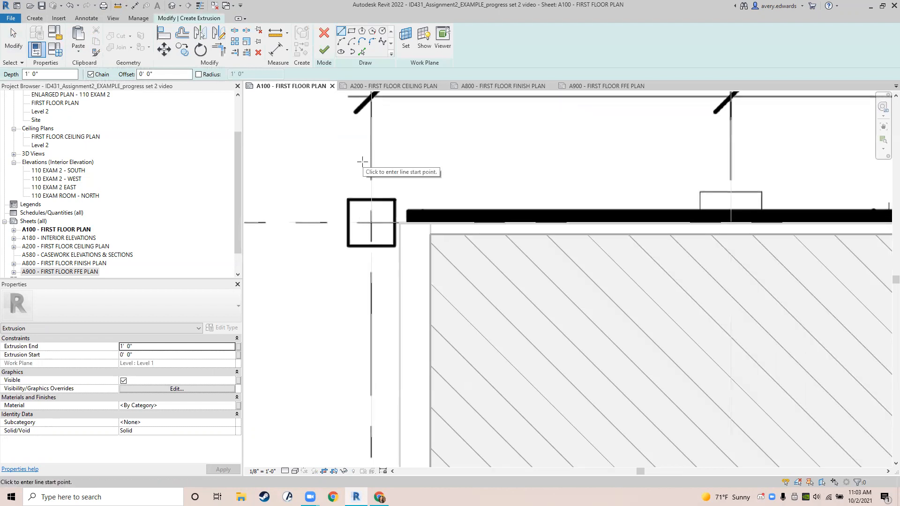
scroll(362, 161, "up", 1)
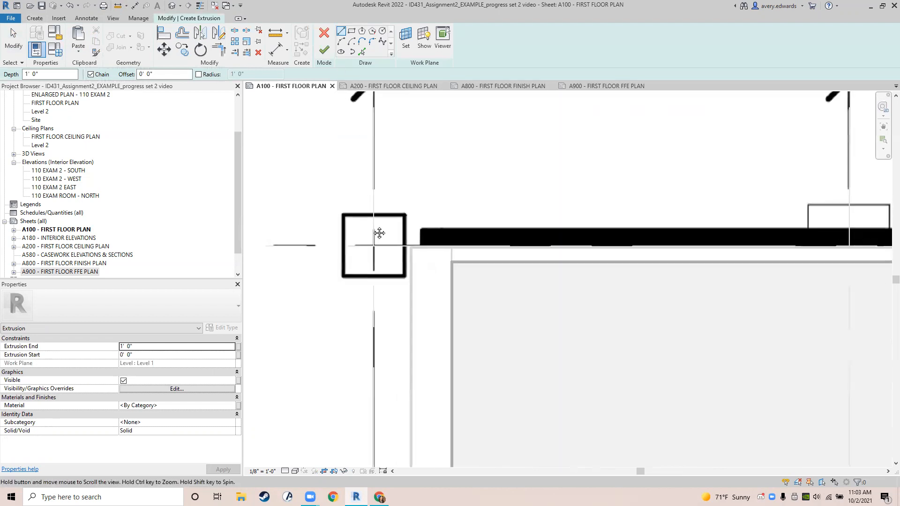
middle_click_drag(336, 161, 355, 211)
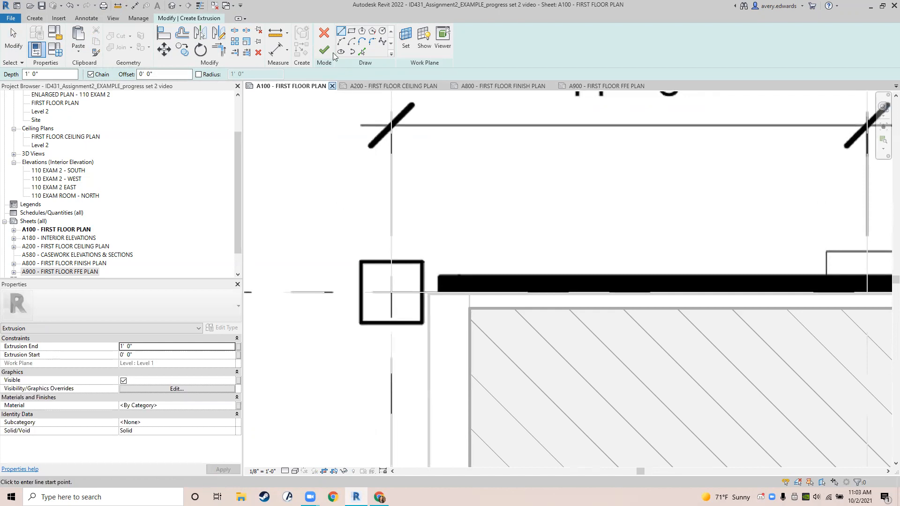
left_click(339, 33)
left_click(361, 261)
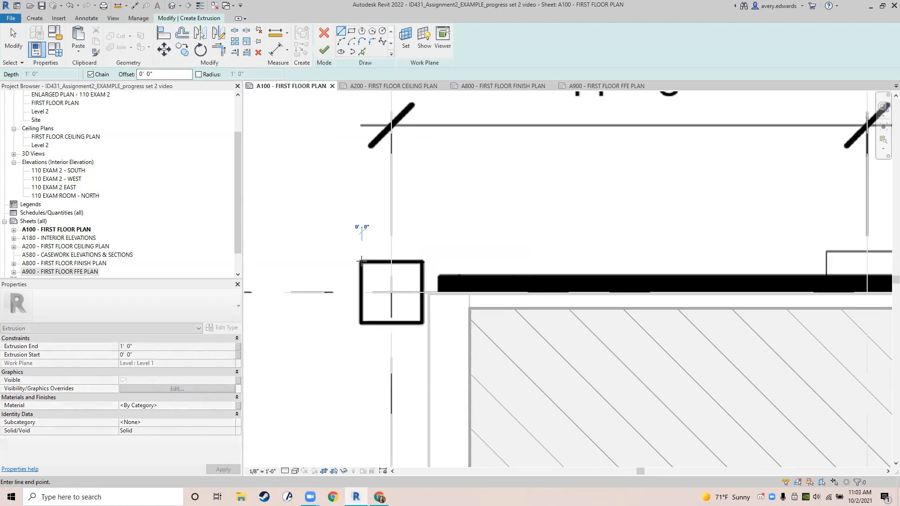
left_click(420, 261)
left_click(419, 322)
left_click(361, 322)
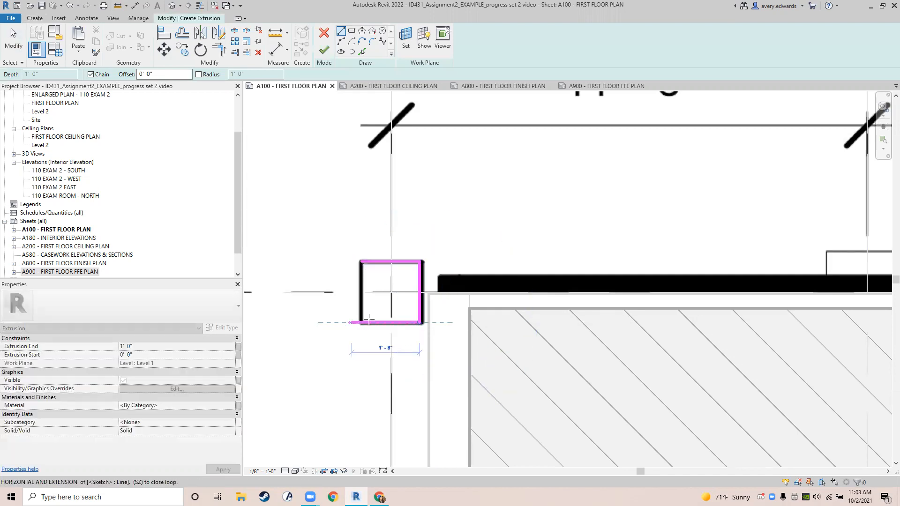
left_click(362, 262)
key("Escape")
key("Escape")
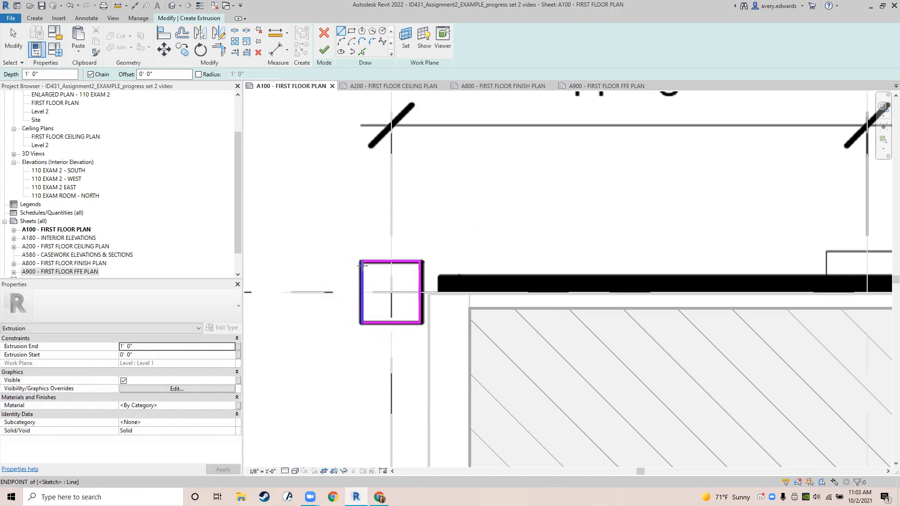
- Set the column sketch's width to 1'-6" by adjusting its right edge
scroll(360, 336, "up", 2)
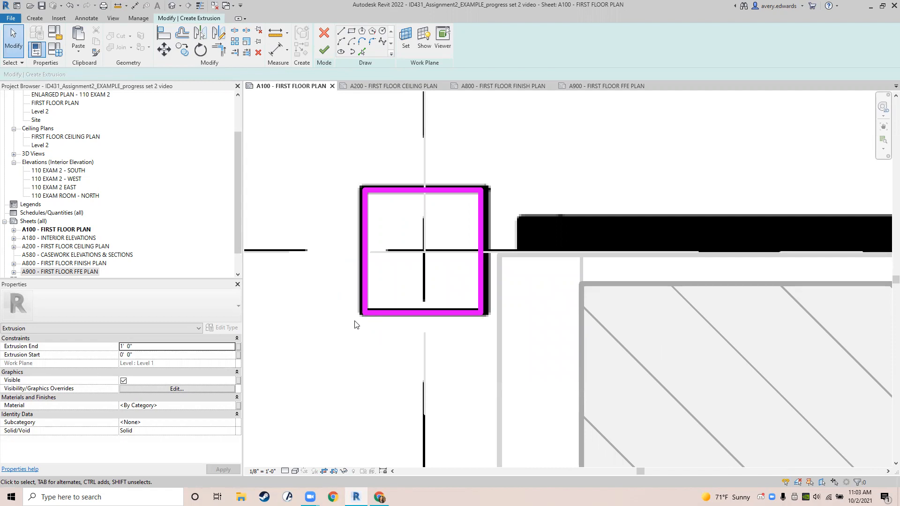
left_click(419, 191)
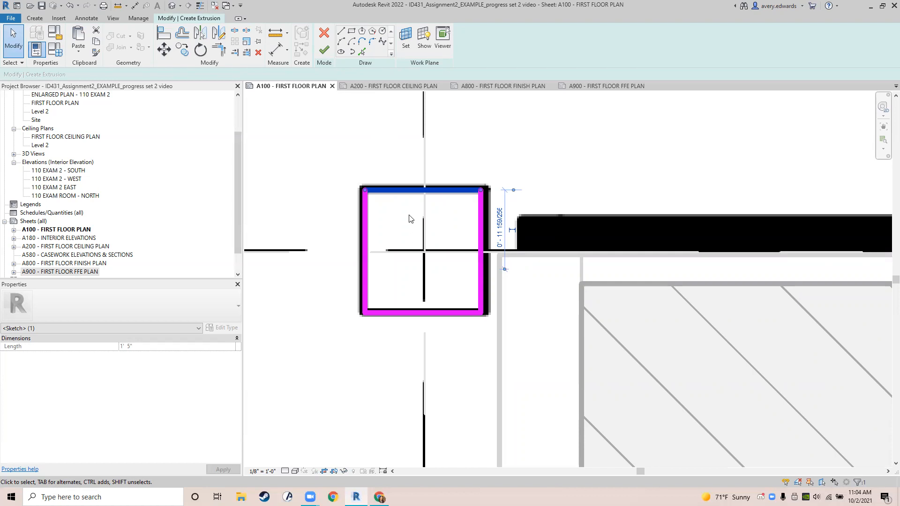
left_click(478, 133)
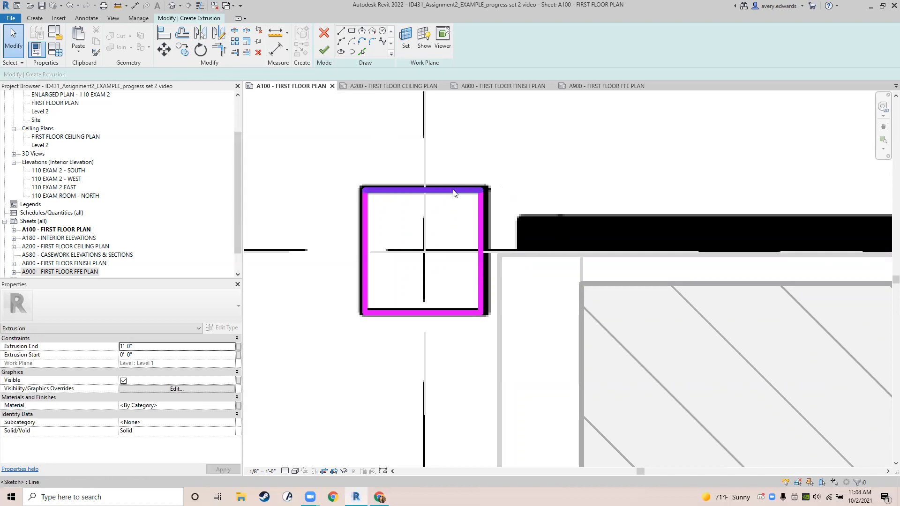
left_click(480, 210)
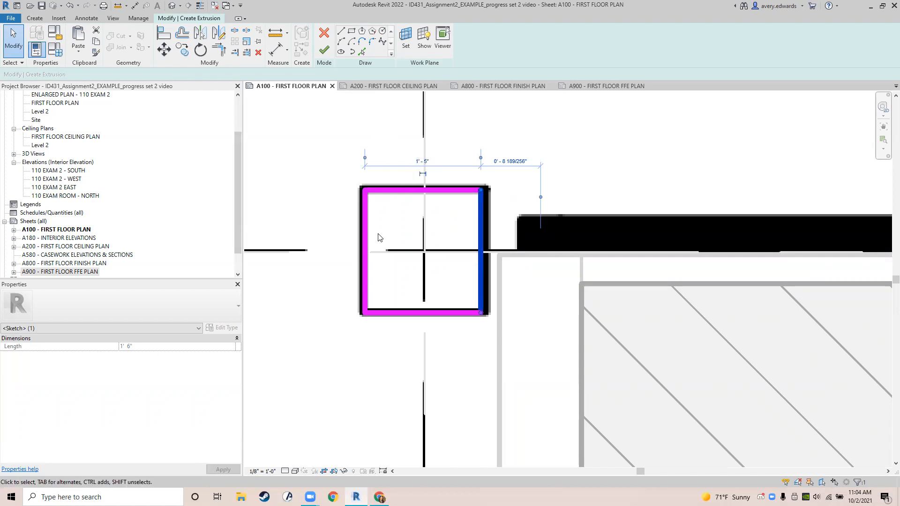
left_click(414, 162)
type("1'")
type("  6")
key("Return")
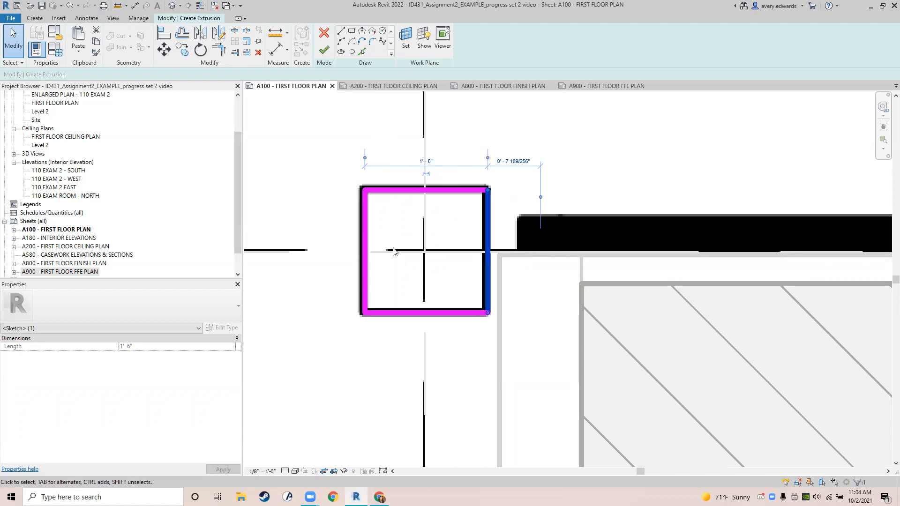
- Measure the column sketch's vertical size by extending the upper edge's temporary dimension to the lower edge
left_click(363, 234)
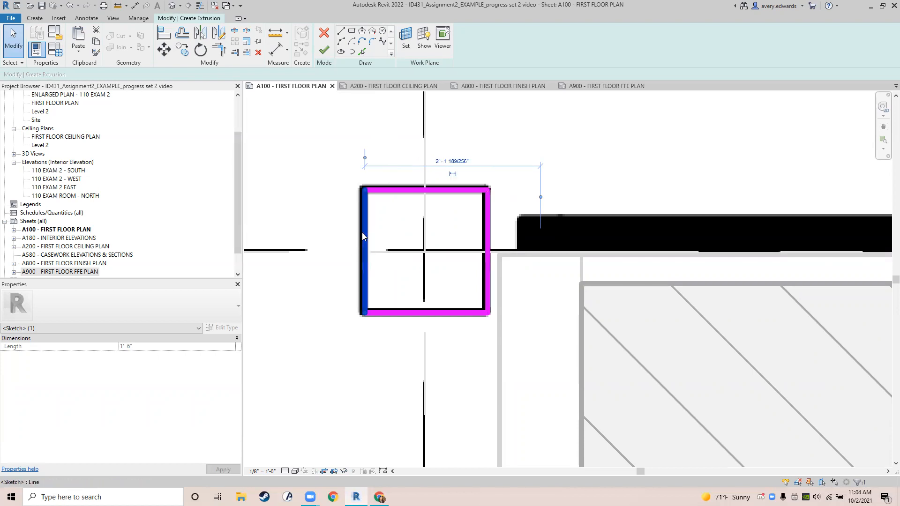
left_click(378, 202)
left_click(381, 189)
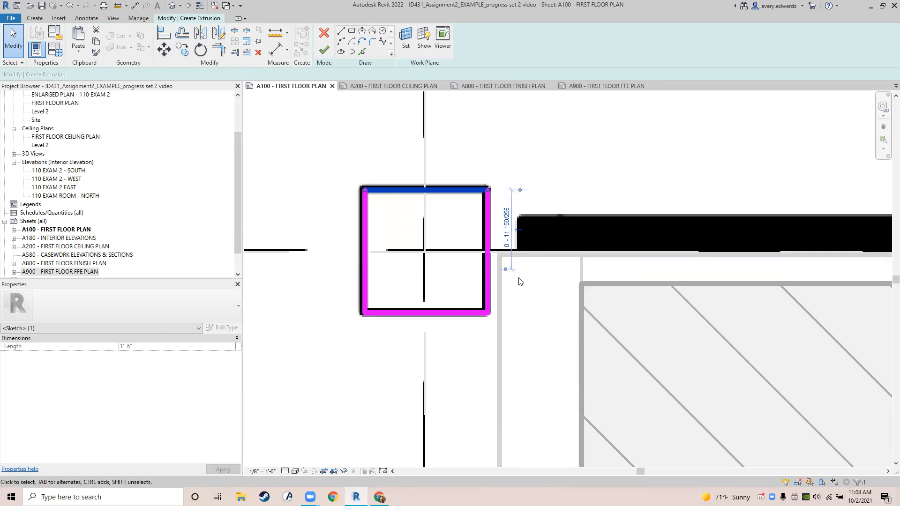
mouse_move(505, 271)
left_mouse_down()
mouse_move(510, 312)
mouse_move(457, 315)
left_mouse_up()
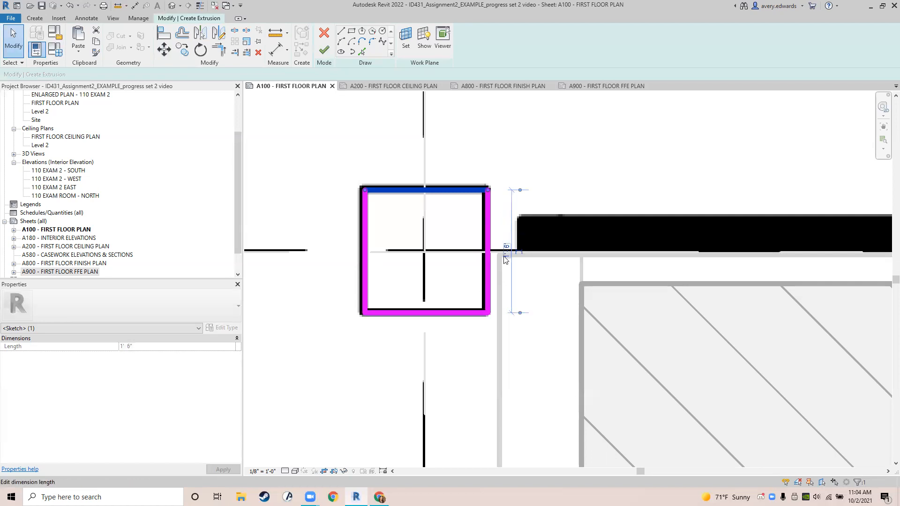
left_click(497, 138)
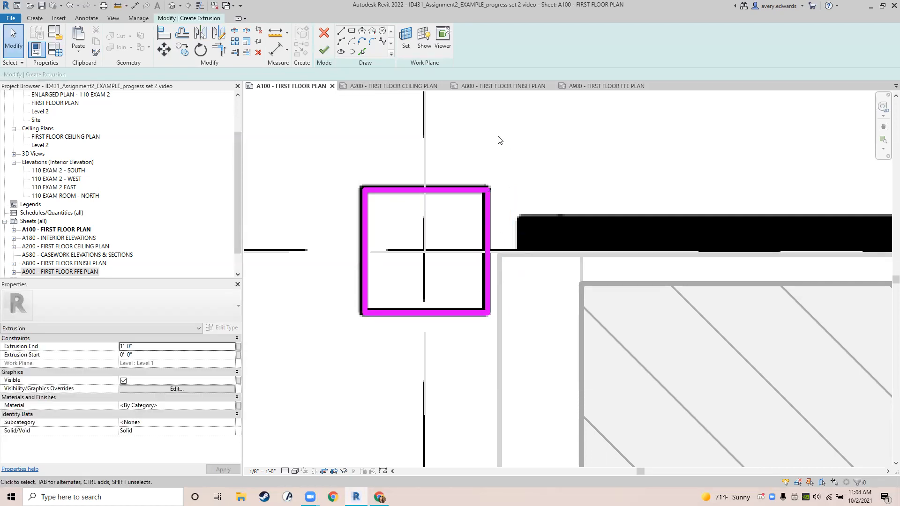
scroll(500, 141, "down", 3)
scroll(492, 143, "down", 3)
middle_click_drag(492, 143, 403, 234)
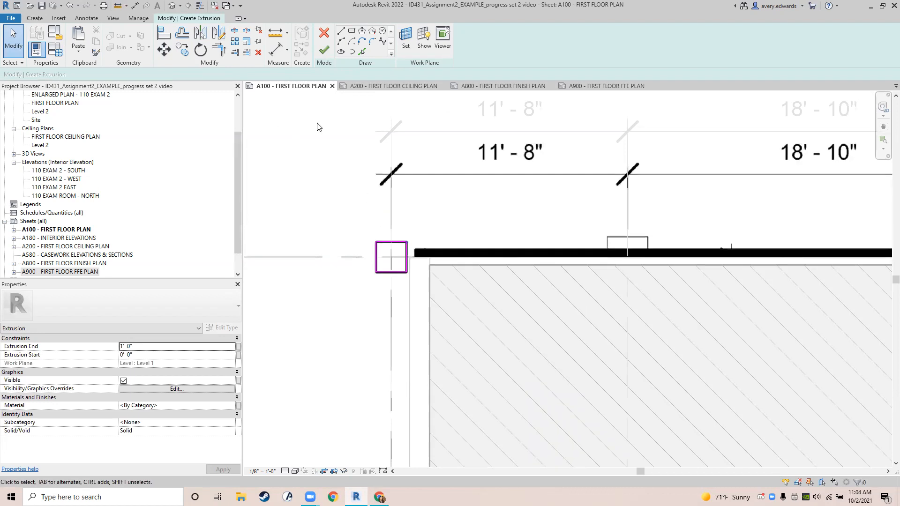
- Finish the column's extrusion sketch, set its Extrusion End to 10', and complete the in-place model
left_click(325, 51)
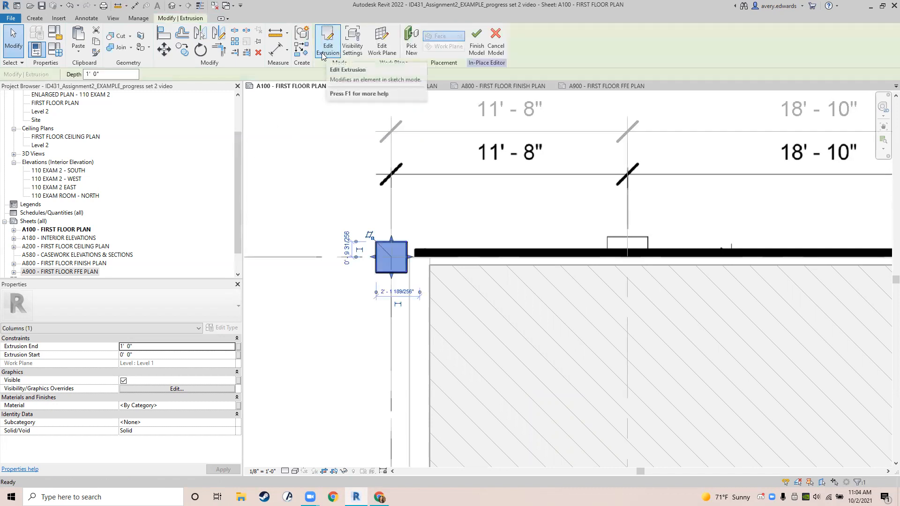
left_click(139, 347)
type("10")
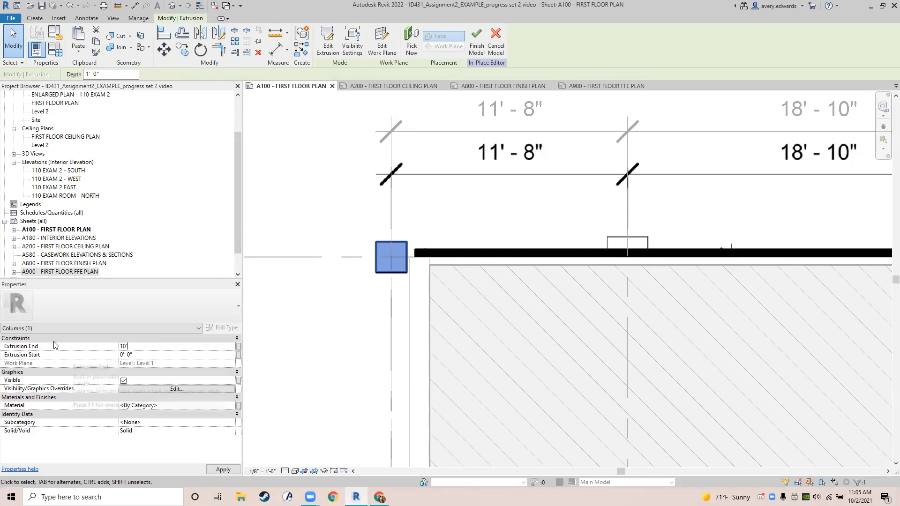
key("Return")
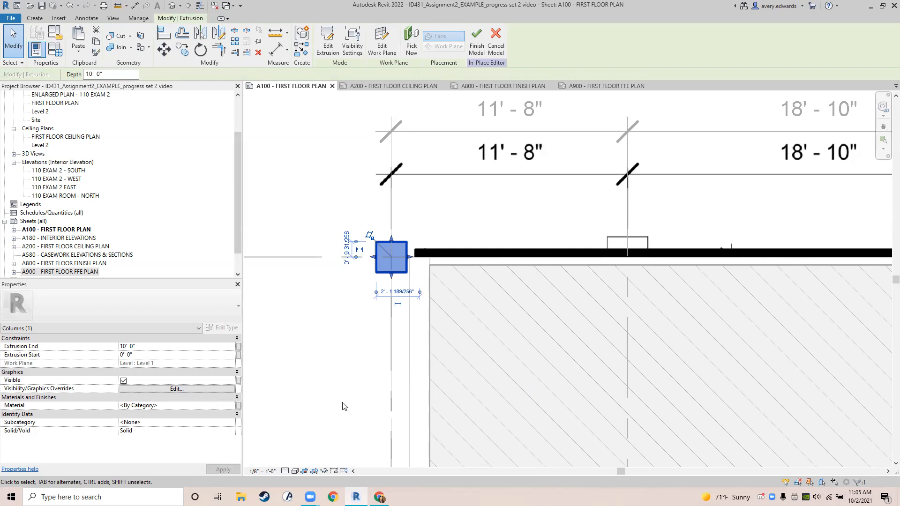
left_click(345, 387)
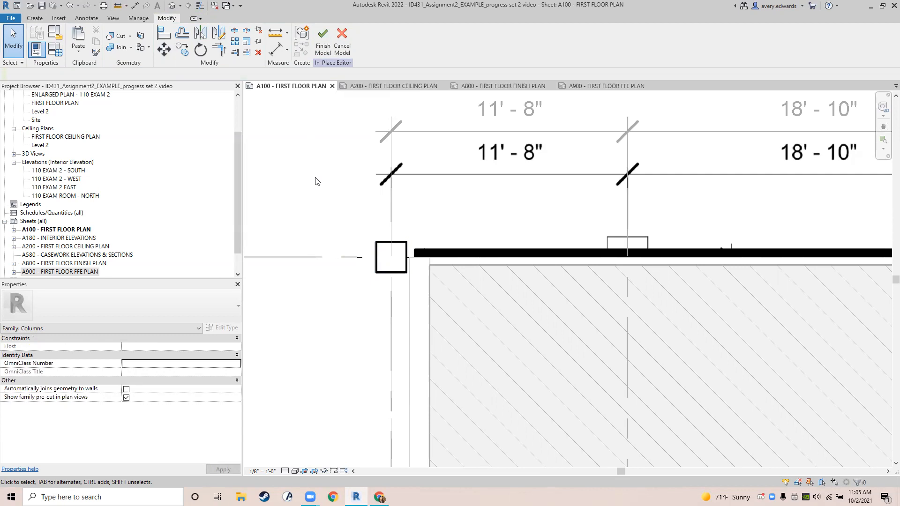
left_click(323, 42)
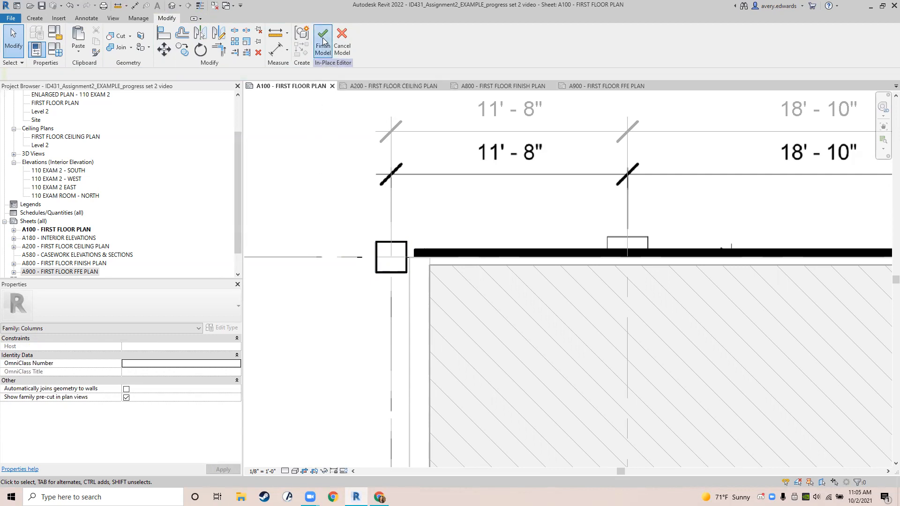
- Hide the basis-of-design PDF image in the first floor plan view
scroll(328, 199, "down", 4)
scroll(328, 199, "down", 1)
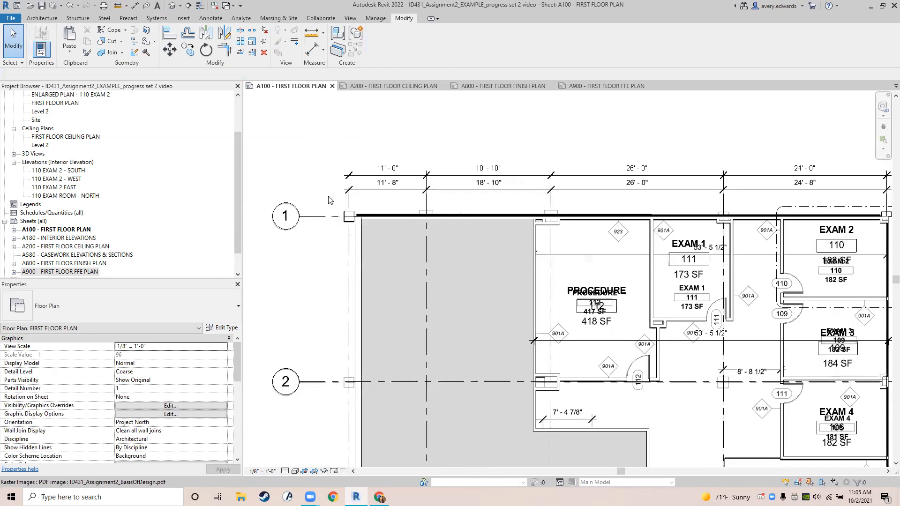
scroll(300, 232, "down", 3)
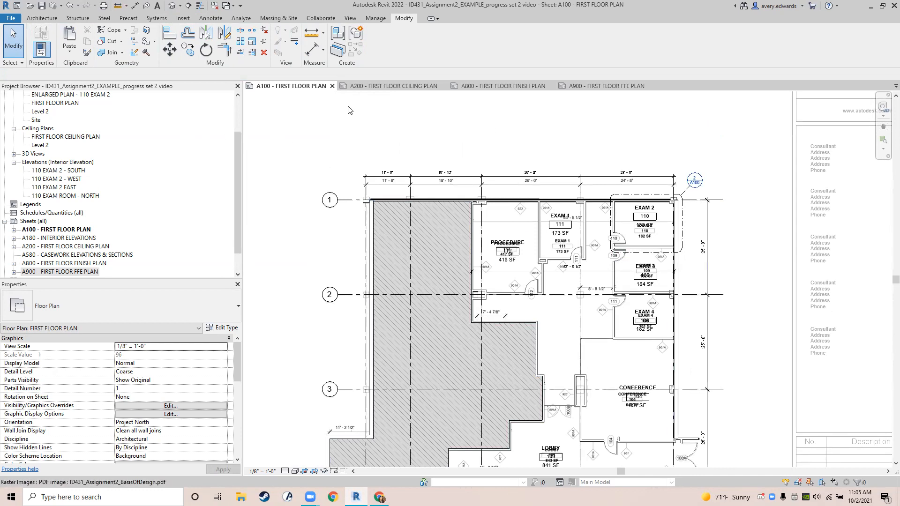
left_click(448, 251)
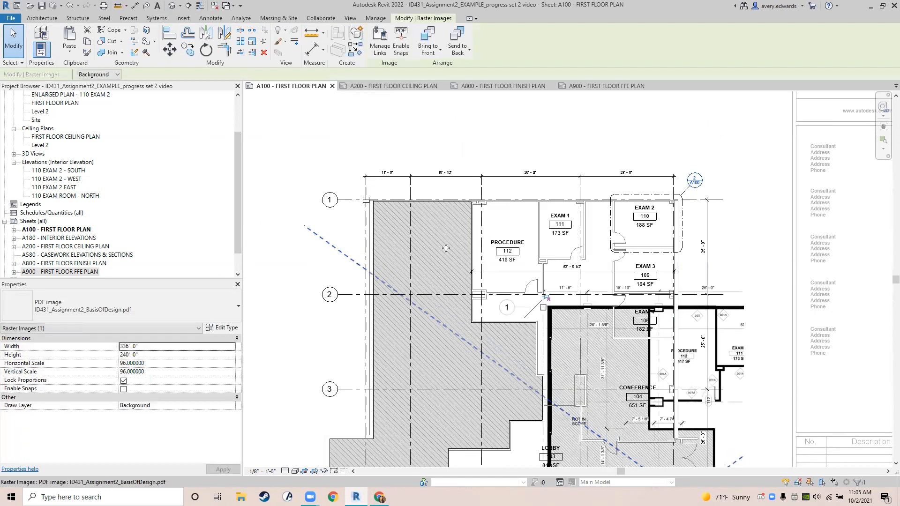
key("Escape")
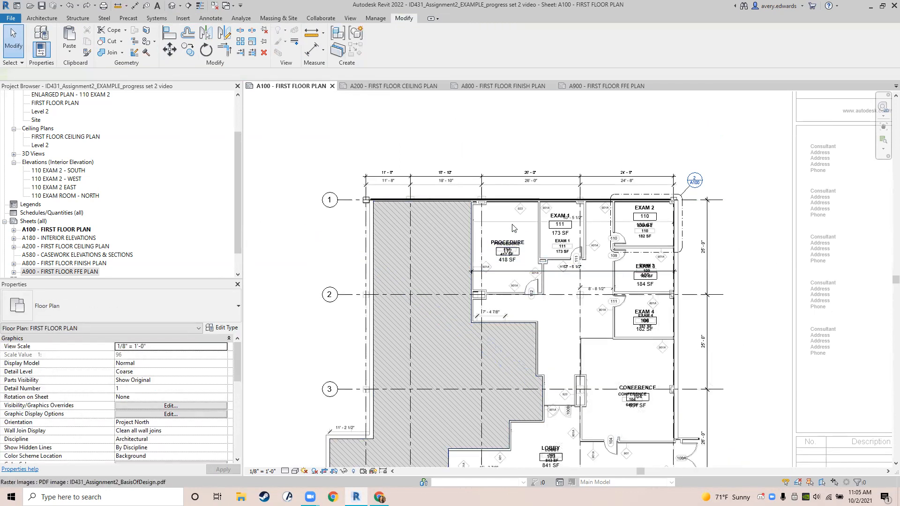
left_click(510, 222)
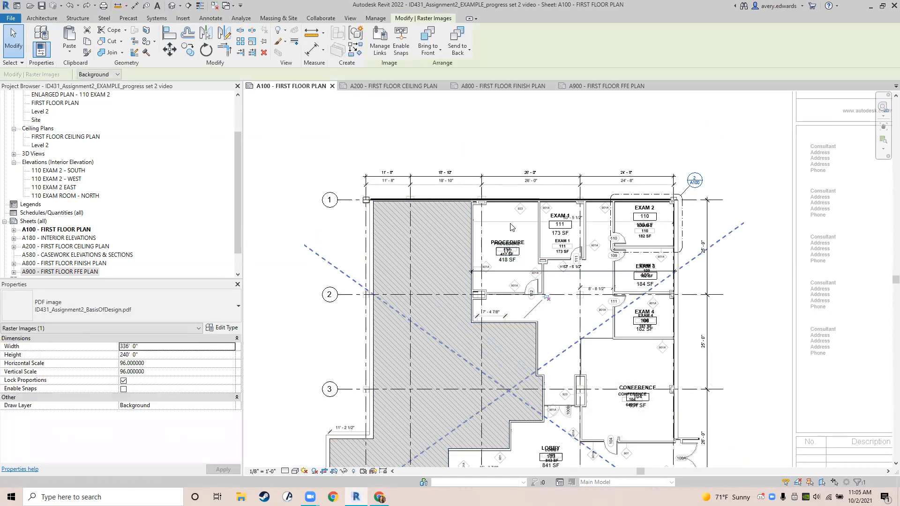
key("r")
key("h")
key("r")
key("h")
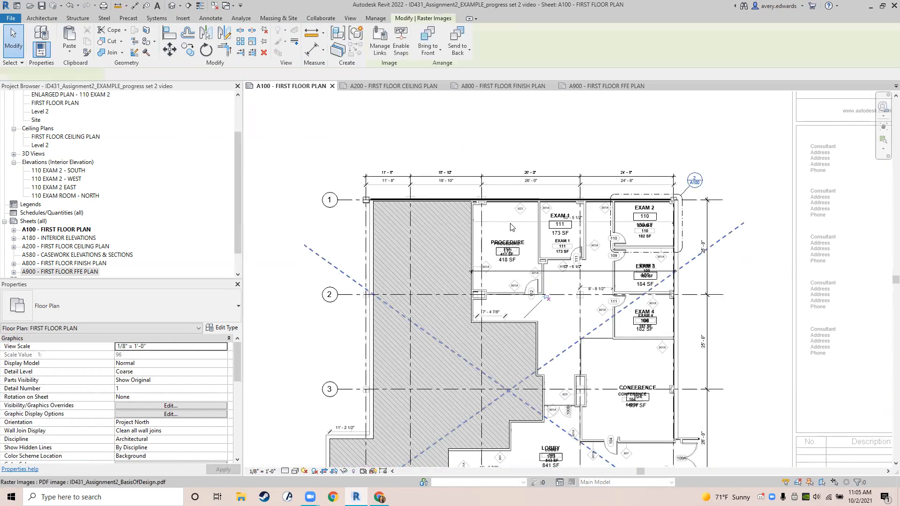
- Select the elements around the new column at grid 1's upper left corner and show them in 3D with Selection Box
left_click_drag(271, 111, 374, 162)
left_click_drag(453, 144, 362, 119)
left_click_drag(295, 139, 441, 259)
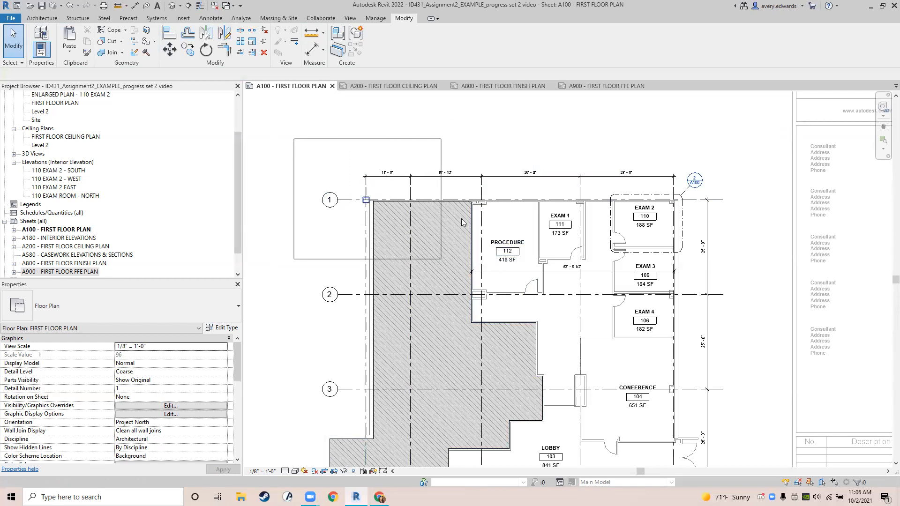
mouse_move(467, 134)
left_mouse_down()
mouse_move(348, 246)
mouse_move(335, 220)
mouse_move(315, 227)
mouse_move(307, 218)
left_mouse_up()
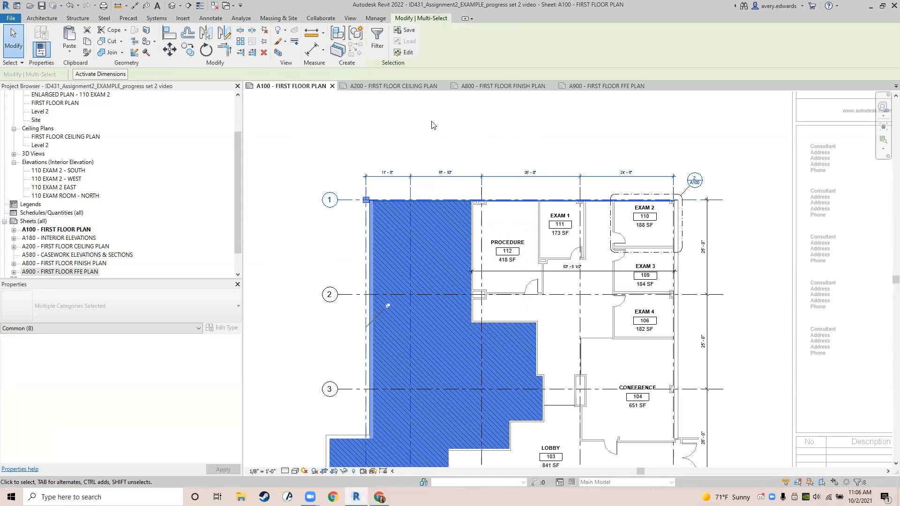
left_click(278, 53)
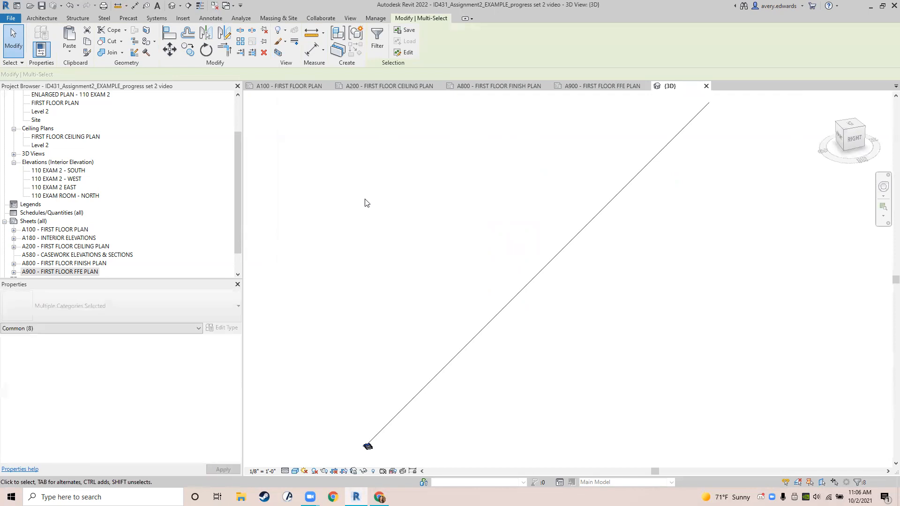
middle_click_drag(380, 386, 409, 222)
scroll(406, 300, "up", 10)
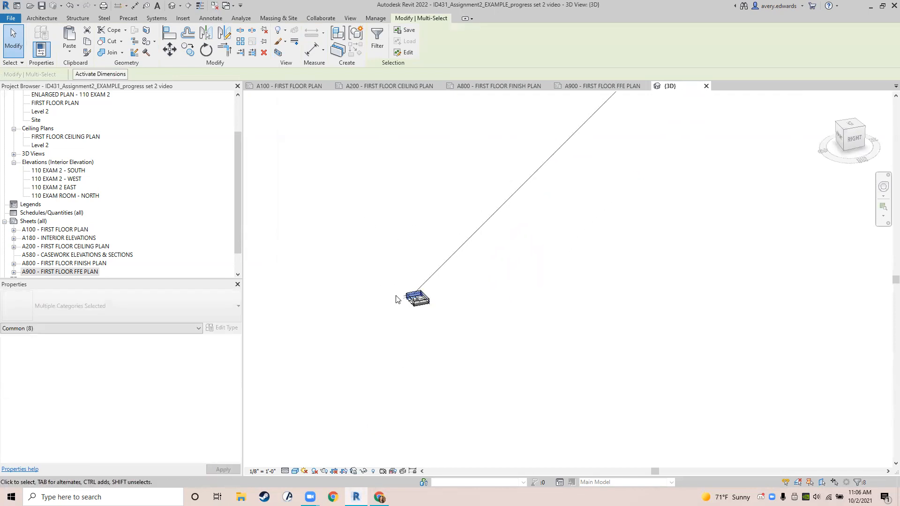
scroll(464, 307, "up", 4)
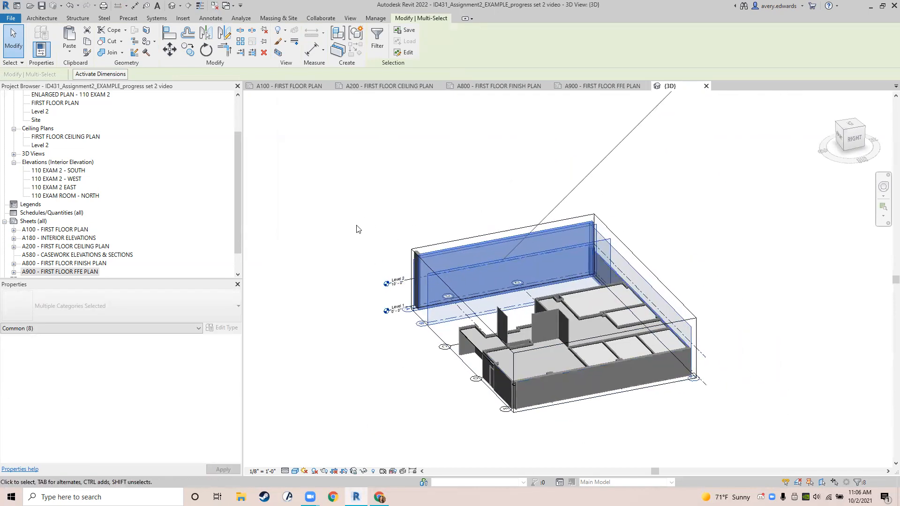
- Examine the height constraints of the tall end wall, the short corner column and the adjoining chase wall against Level 2
left_click(372, 223)
middle_click_drag(382, 228, 631, 242, "shift")
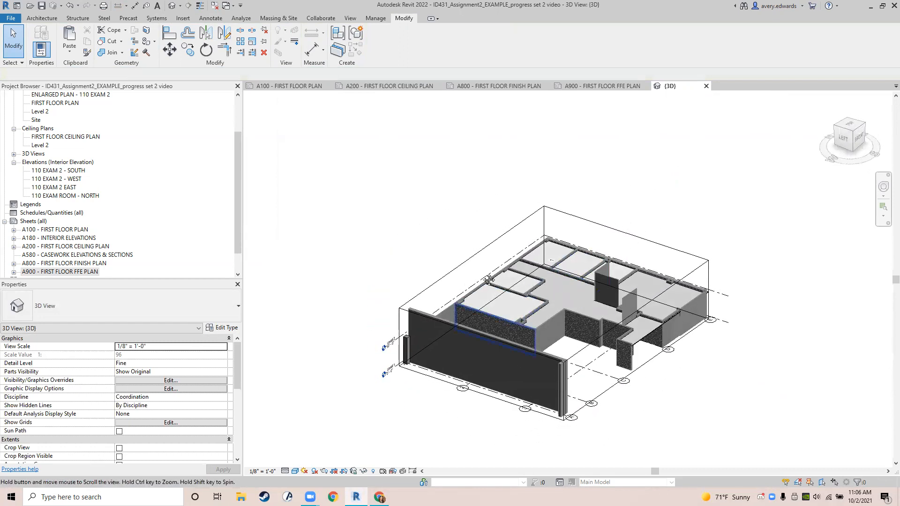
middle_click_drag(493, 415, 423, 313)
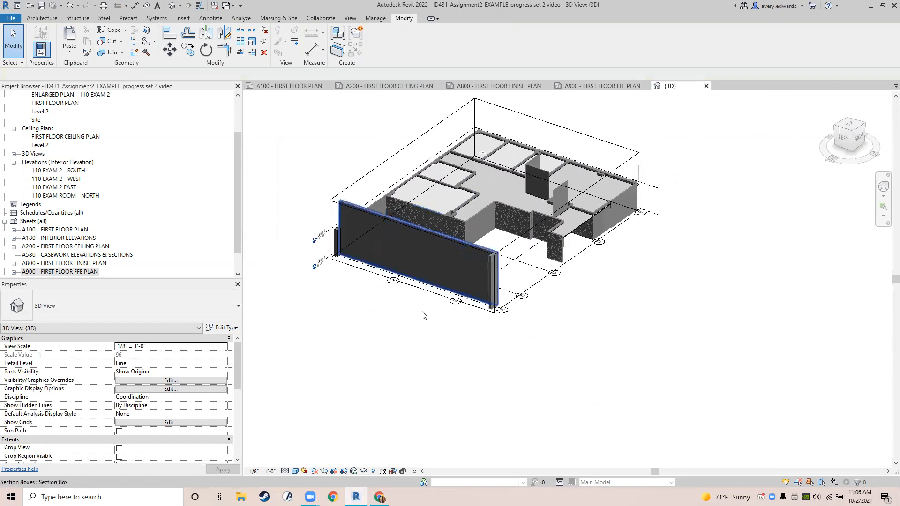
left_click(337, 238)
scroll(328, 242, "up", 3)
scroll(314, 249, "up", 5)
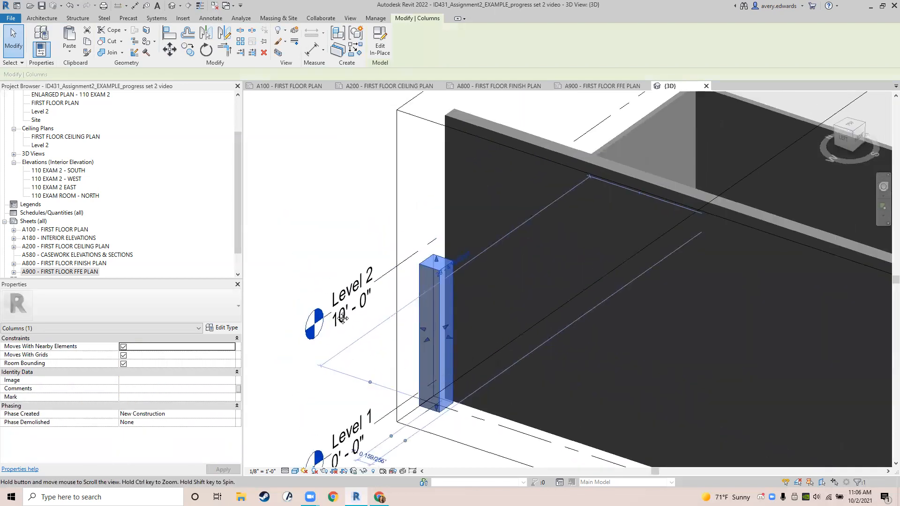
left_click(315, 244)
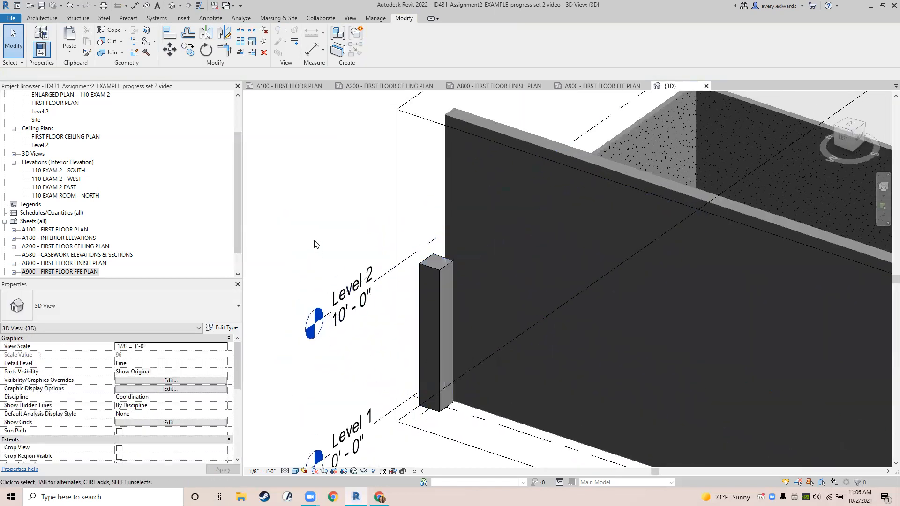
left_click(483, 131)
scroll(558, 220, "down", 3)
scroll(557, 220, "down", 1)
middle_click_drag(521, 276, 447, 314)
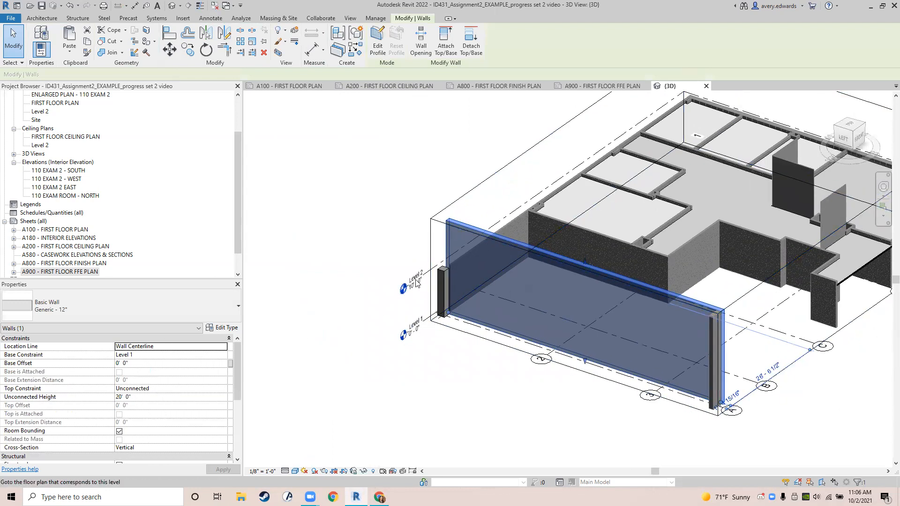
left_click(512, 223)
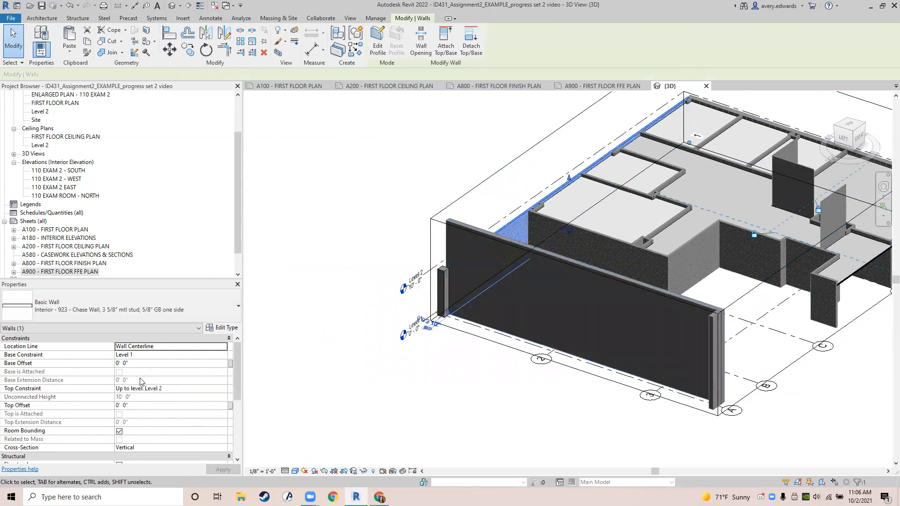
left_click(477, 422)
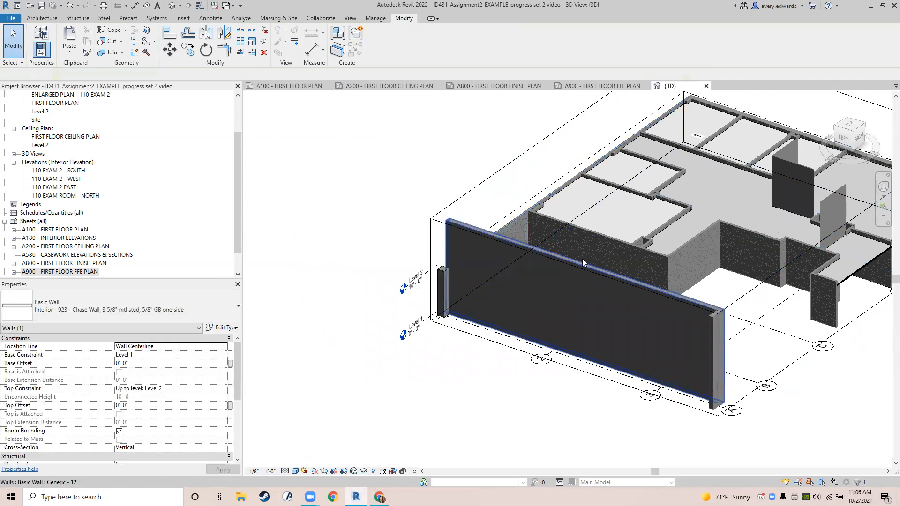
- Set the unconnected height of the long Generic - 12" wall along grid A to 10' 0"
left_click(578, 268)
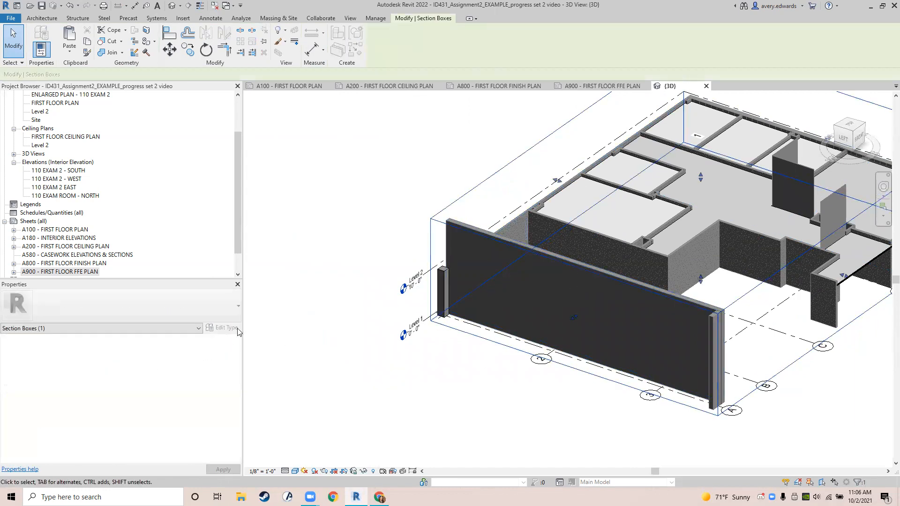
left_click(471, 234)
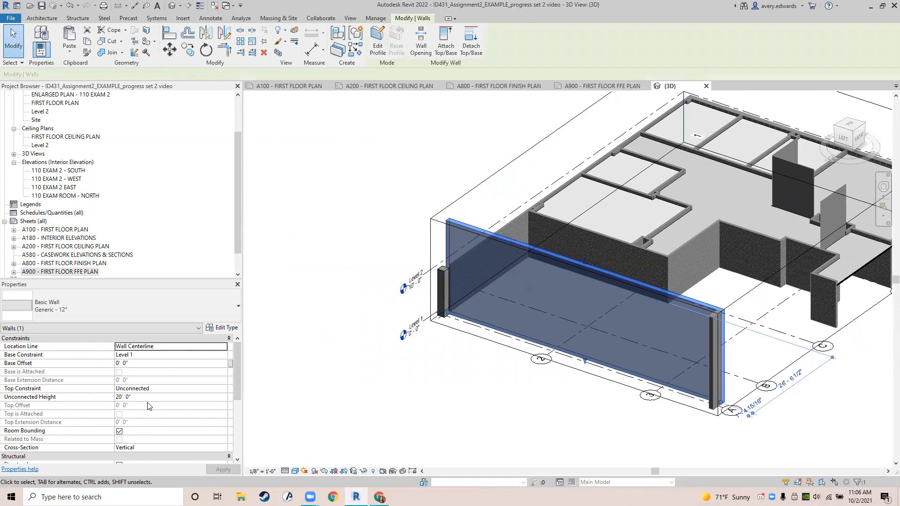
left_click(148, 398)
type("1")
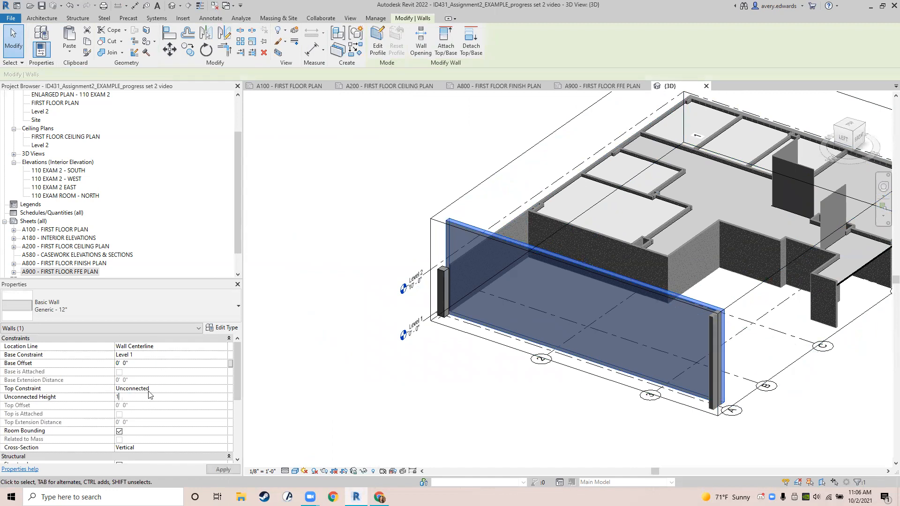
key("Return")
left_click(149, 397)
type("10")
key("Return")
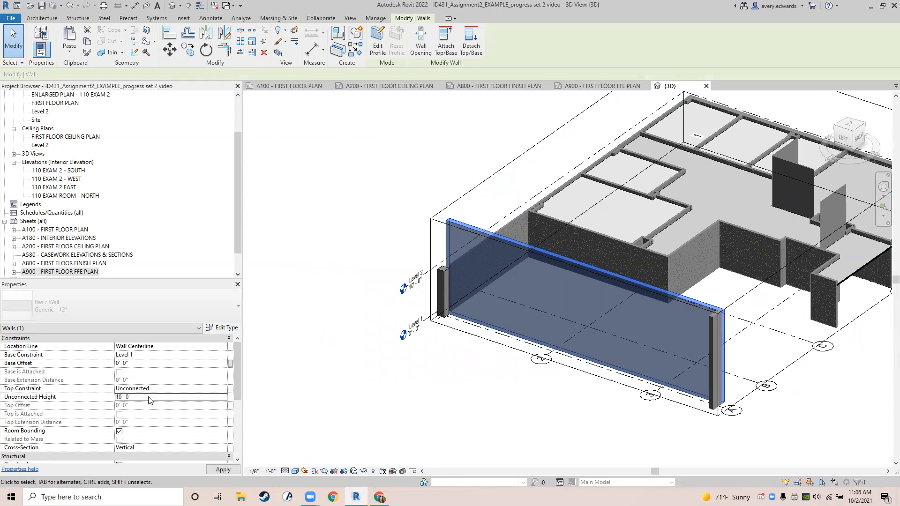
left_click(420, 449)
- Set the unconnected height of the short Generic - 12" wall at the end of grid A to 10' 0"
left_click(708, 336)
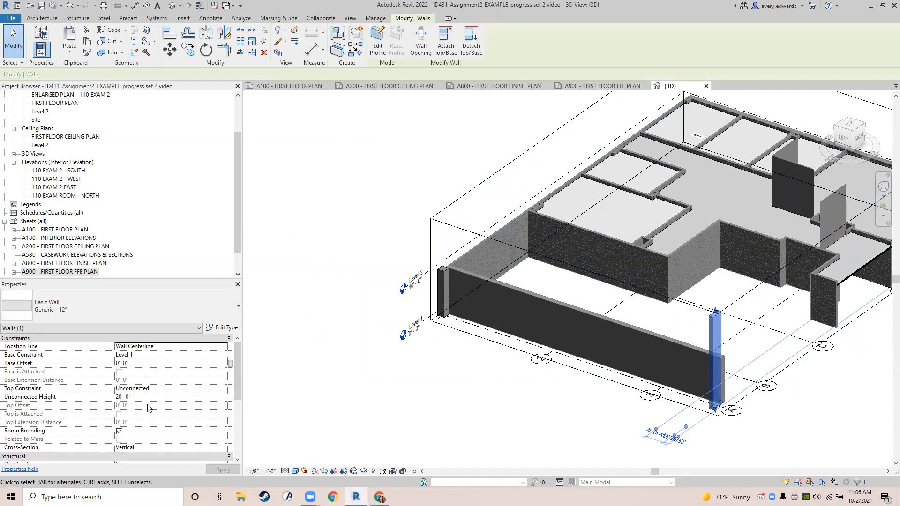
left_click(147, 396)
type("10")
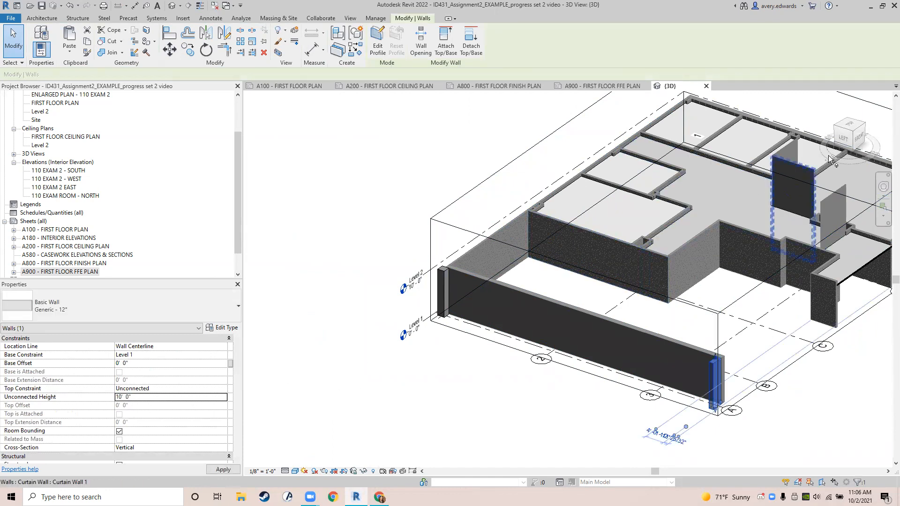
- Set the unconnected height of two tall curtain walls in the building's interior to 10' 0", one after the other
middle_click_drag(739, 193, 552, 202)
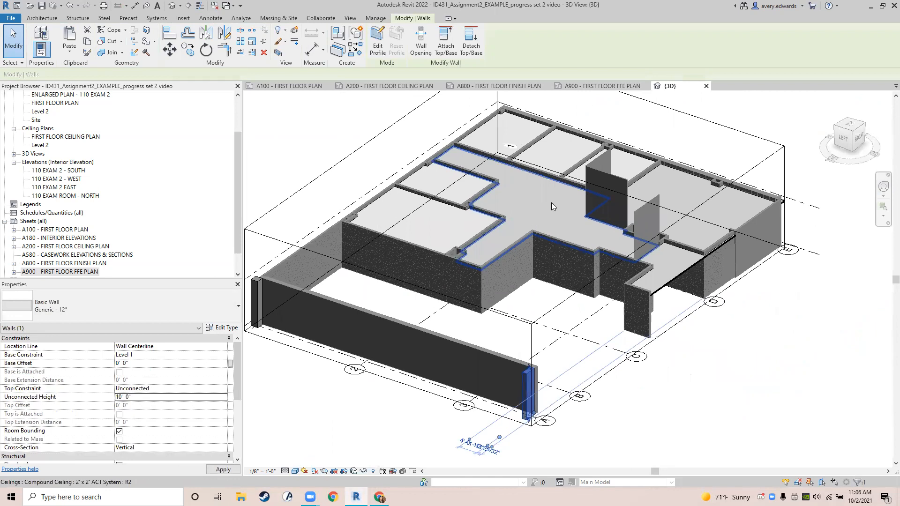
left_click(655, 215)
left_click(192, 382)
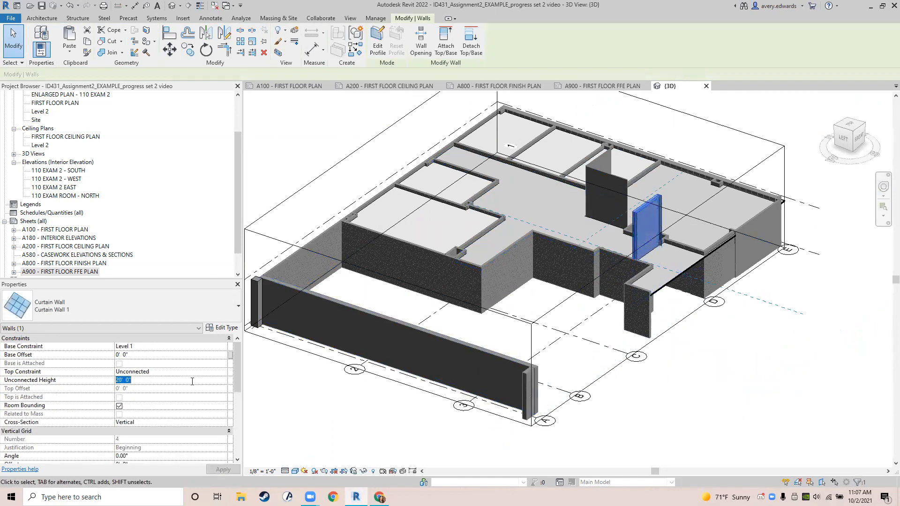
type("10")
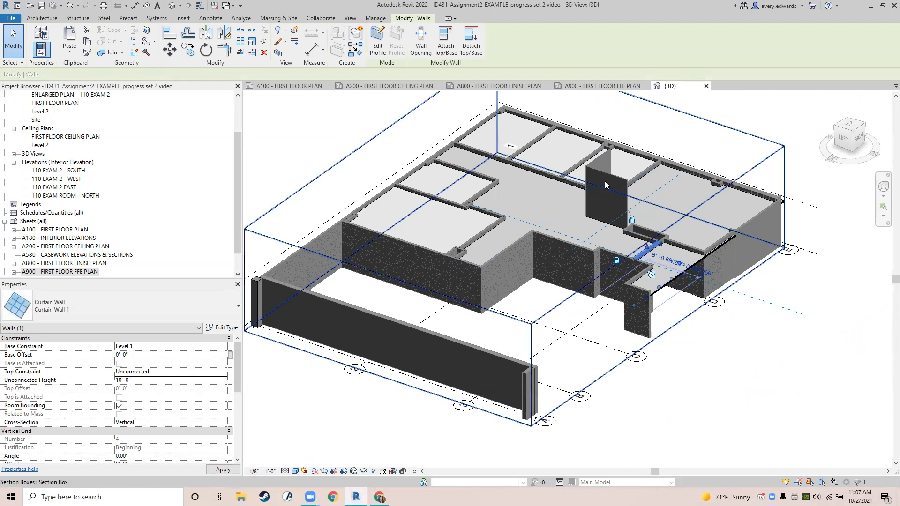
left_click(608, 174)
left_click(162, 381)
type("10")
left_click(598, 167)
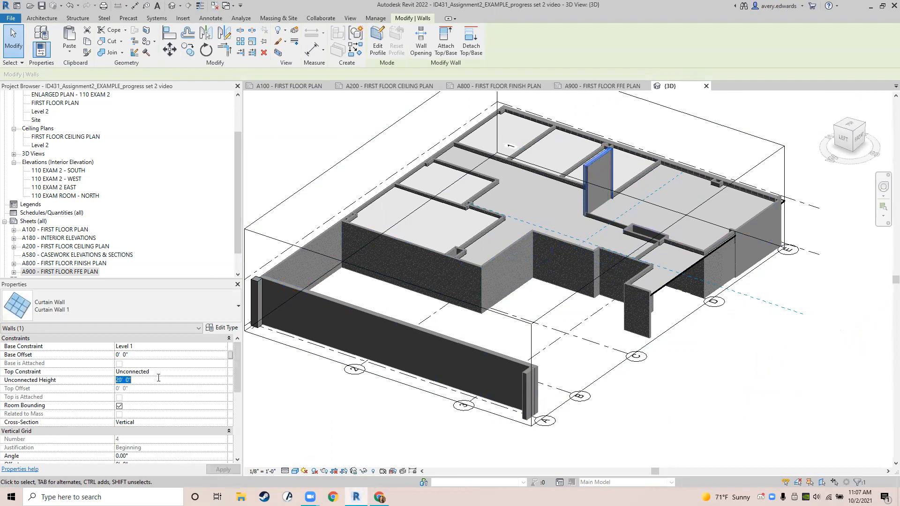
key("b")
key("x")
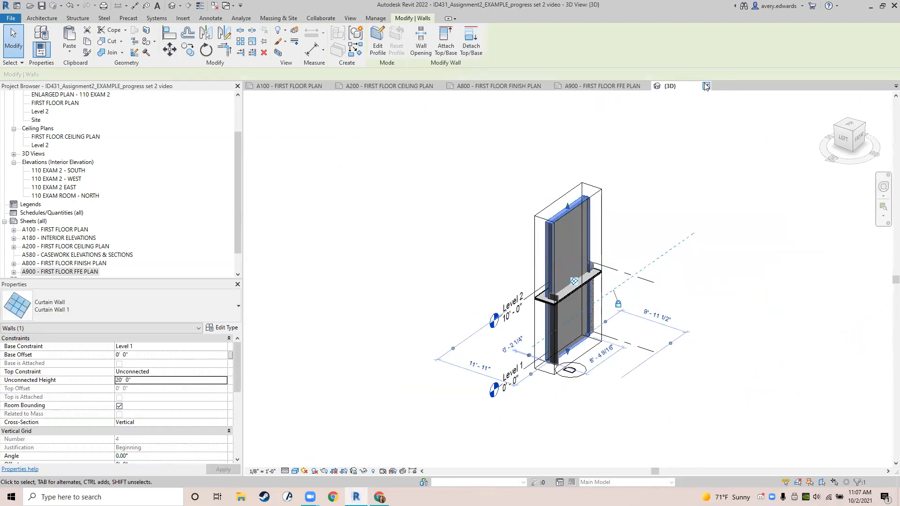
key("ctrl+z")
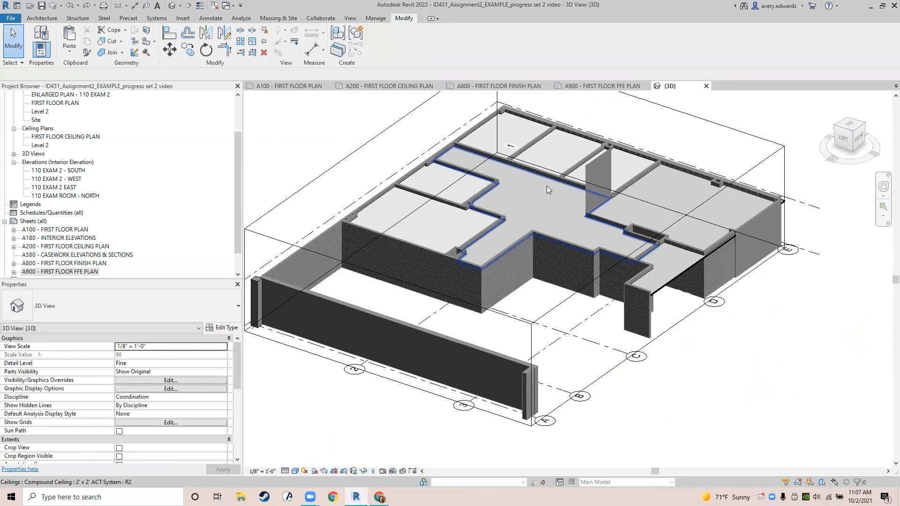
- Set the unconnected height of the remaining tall curtain wall to 10' 0"
left_click(600, 157)
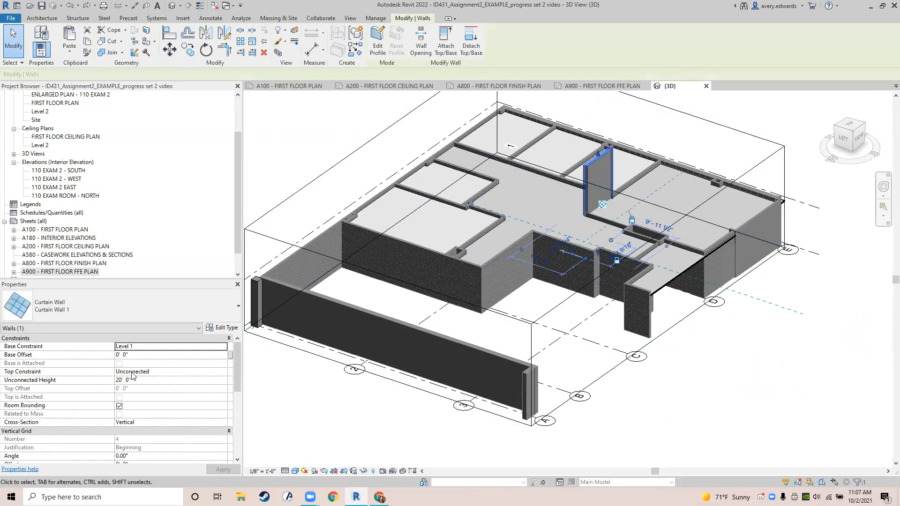
left_click(136, 380)
type("10")
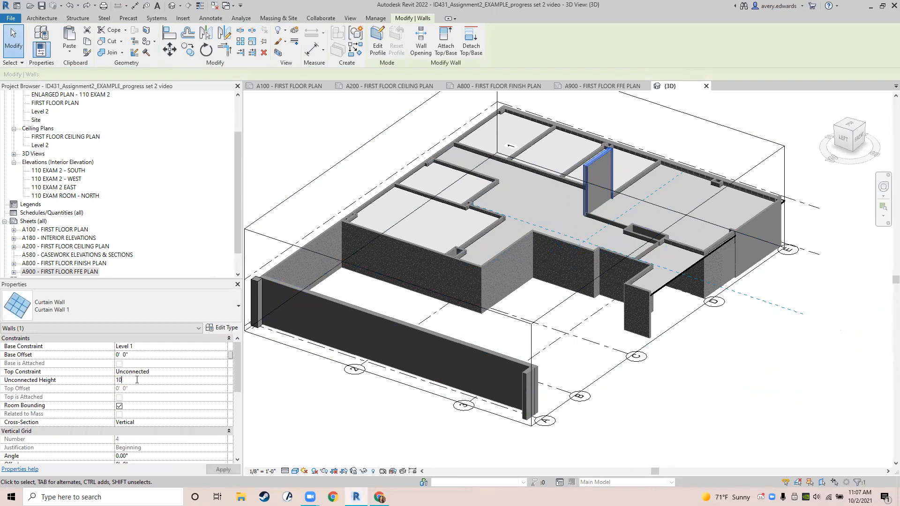
left_click(726, 424)
- Open the {3D} view from the project's 3D views and examine the model and its section box from several sides
middle_click_drag(736, 415, 479, 414, "shift")
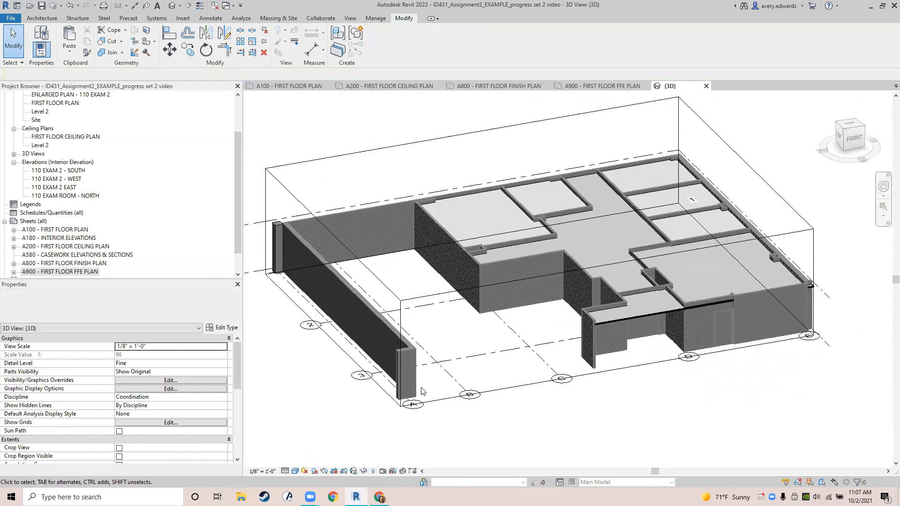
left_click(298, 182)
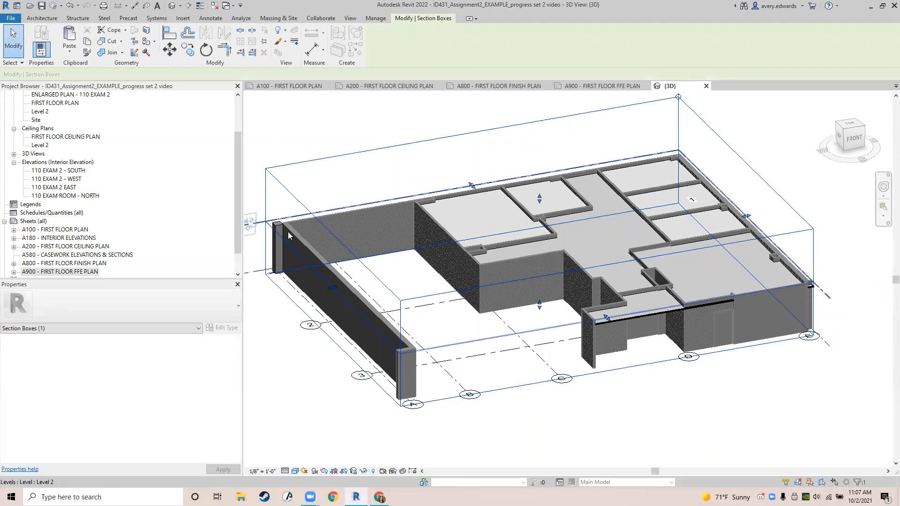
scroll(52, 197, "up", 2)
scroll(51, 183, "down", 3)
scroll(18, 187, "up", 2)
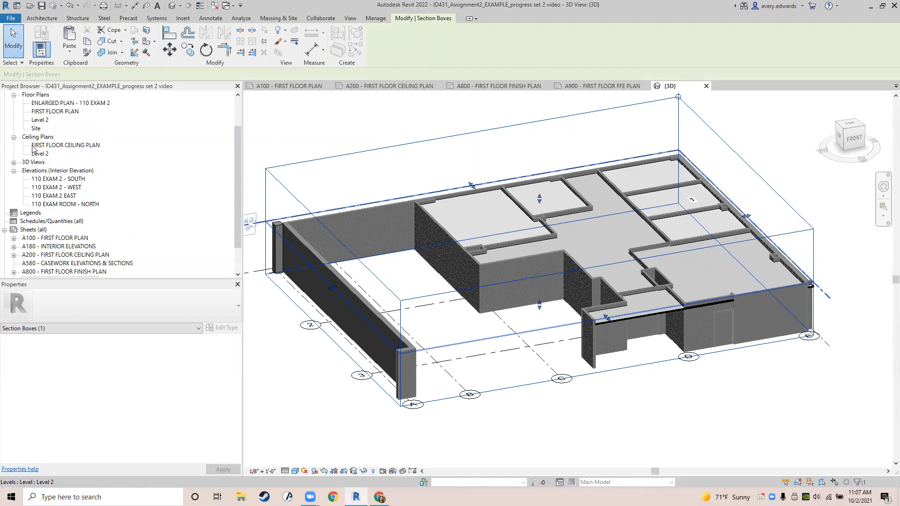
left_click(14, 163)
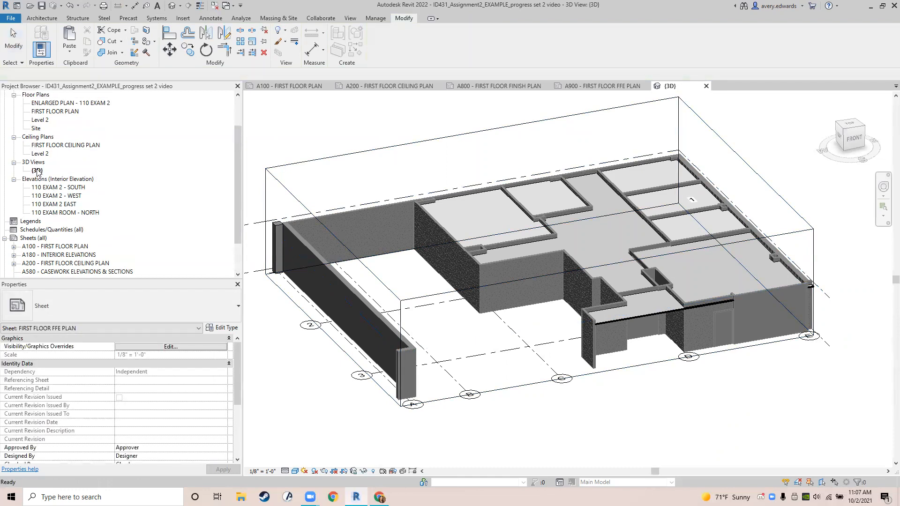
double_click(37, 171)
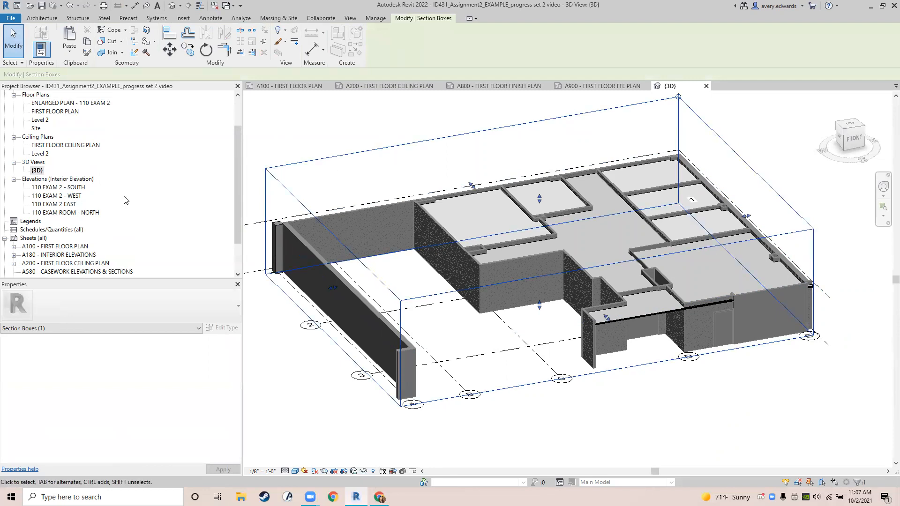
middle_click_drag(366, 130, 327, 146, "shift")
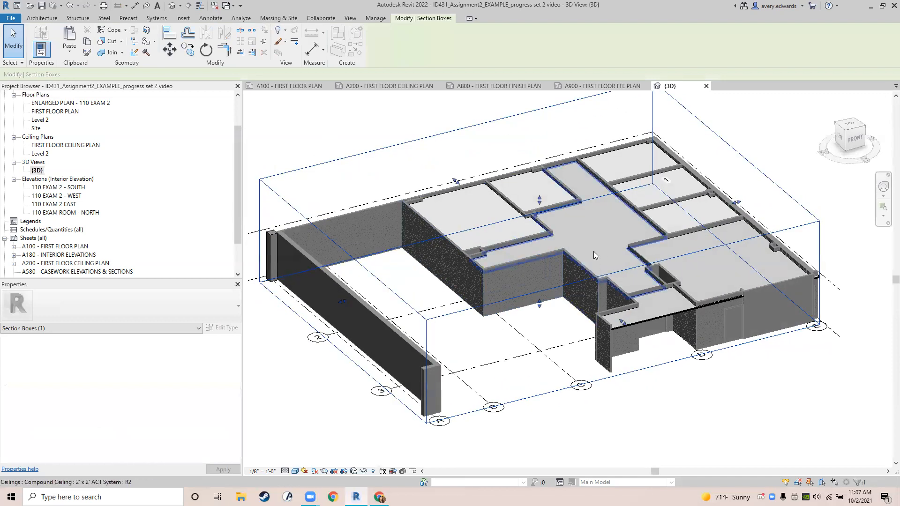
scroll(591, 250, "down", 2)
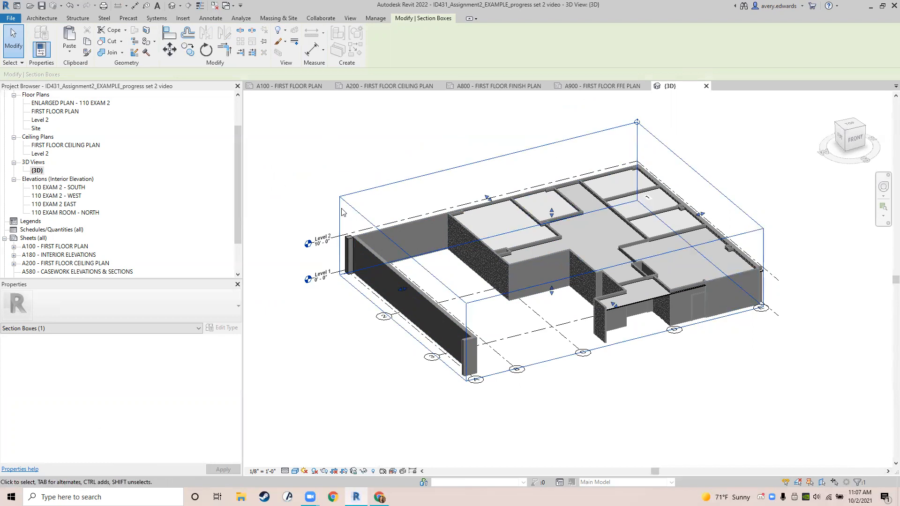
middle_click_drag(273, 191, 320, 179, "shift")
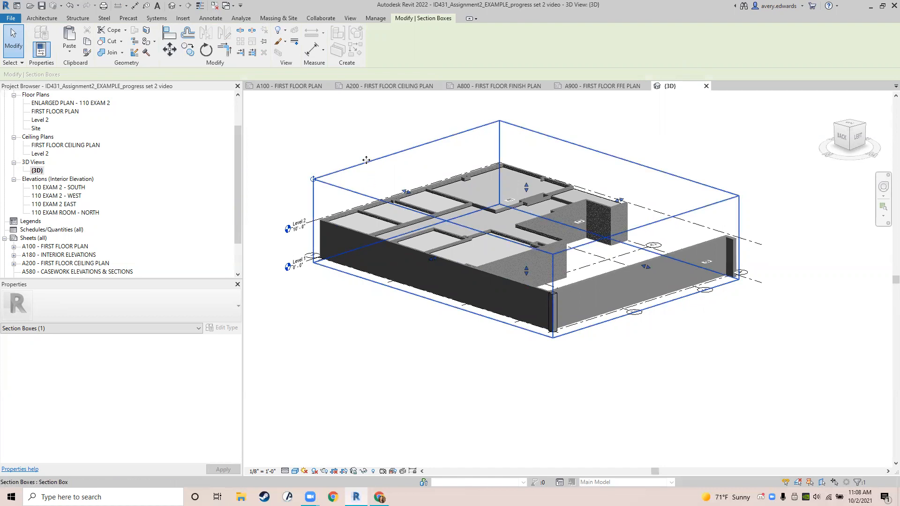
key("Escape")
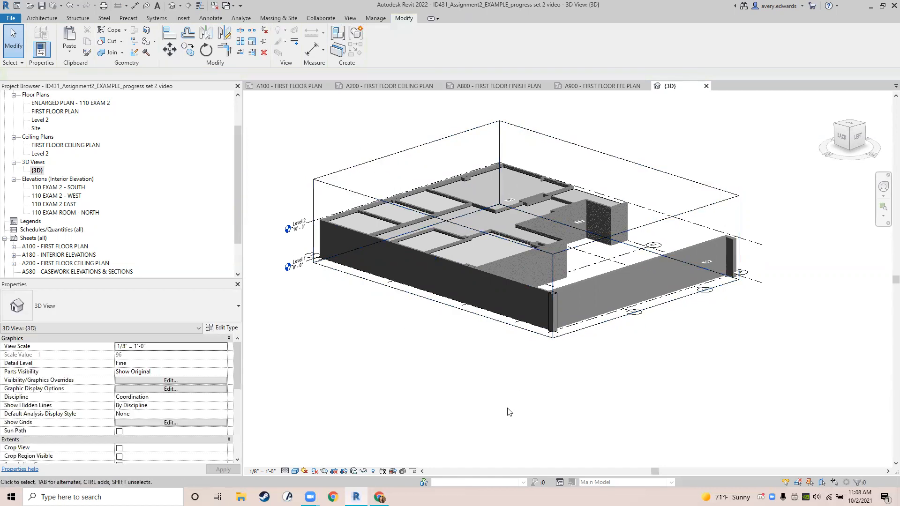
- Lower the top of the section box to cut the model below the ceilings and expose the rooms
left_click(645, 173)
middle_click_drag(645, 173, 537, 188, "shift")
left_click_drag(536, 187, 534, 256)
middle_click_drag(416, 170, 408, 224, "shift")
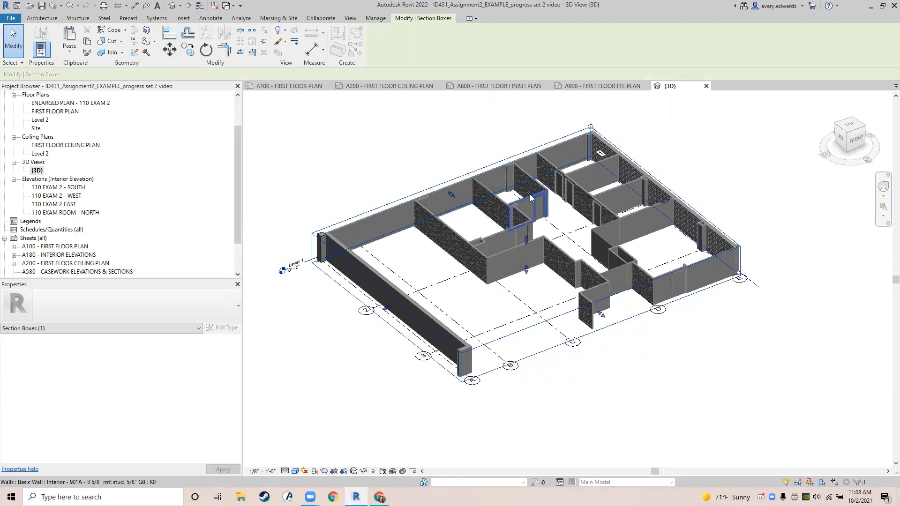
- Examine the exposed rooms, doors and interior walls of the cut model from different angles and distances
middle_click_drag(388, 311, 688, 214, "shift")
scroll(579, 283, "up", 4)
middle_click_drag(558, 285, 615, 252, "shift")
scroll(410, 151, "up", 2)
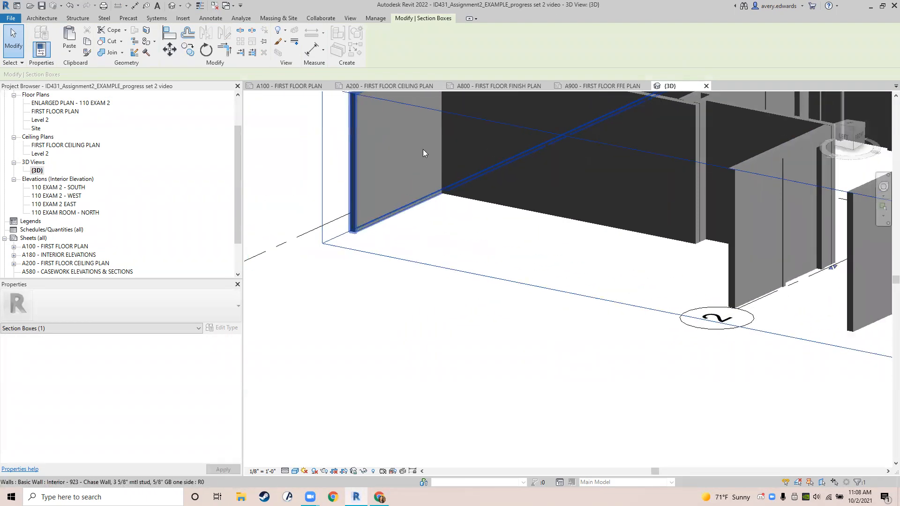
scroll(421, 145, "down", 5)
middle_click_drag(421, 174, 594, 292)
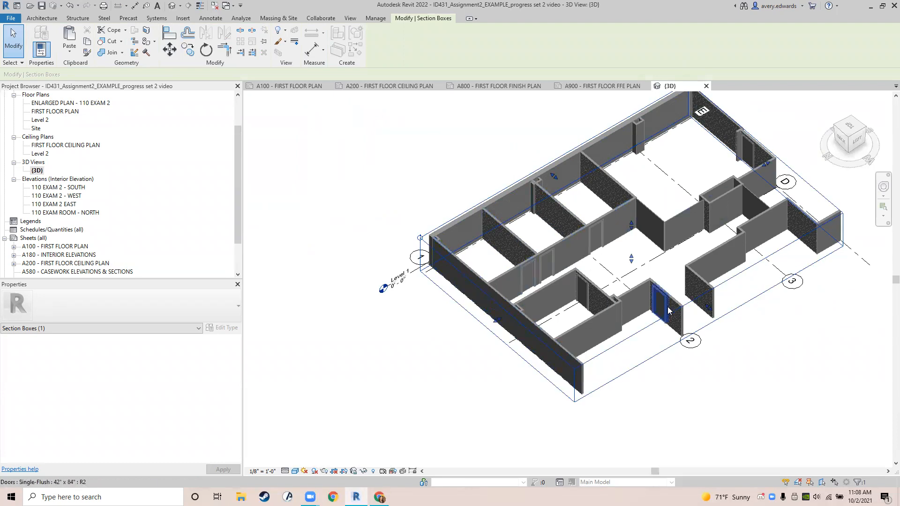
middle_click_drag(691, 302, 592, 280)
scroll(478, 313, "up", 3)
scroll(475, 313, "down", 5)
- Shrink the section box around the corner room at grids 1 and E, and close the 3D view
left_click_drag(591, 280, 426, 277)
scroll(413, 296, "up", 2)
middle_click_drag(412, 297, 303, 295, "shift")
left_click_drag(508, 309, 447, 264)
middle_click_drag(446, 264, 575, 231, "shift")
scroll(388, 284, "up", 5)
scroll(575, 230, "down", 3)
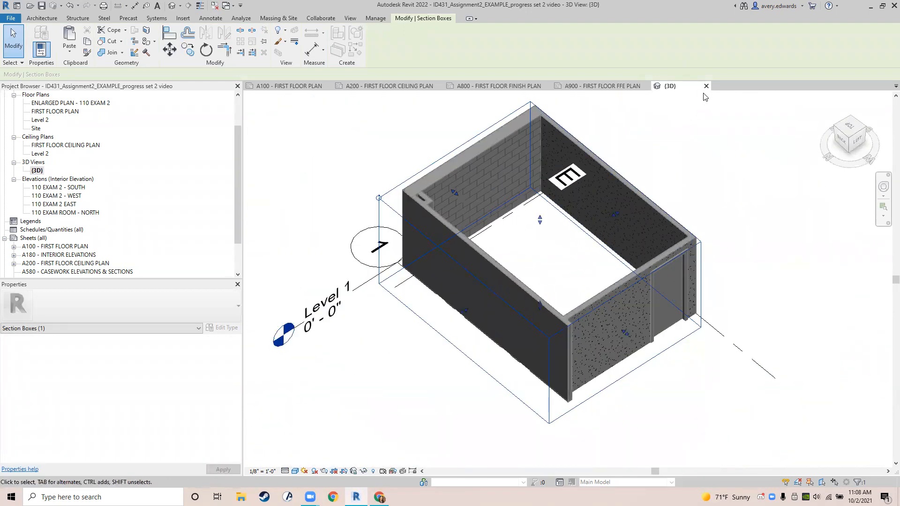
scroll(534, 178, "down", 3)
left_click(707, 87)
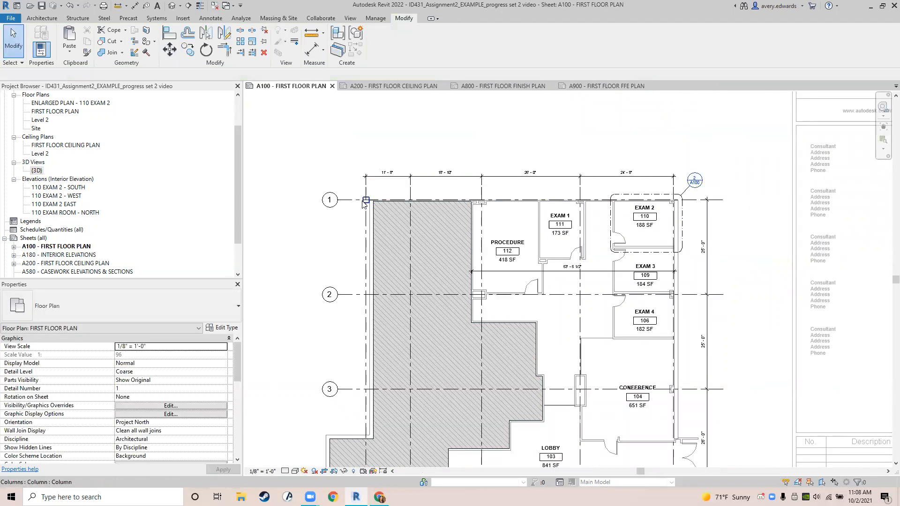
- Reveal the hidden elements in the first floor plan and unhide the ID431_Assignment2_BasisOfDesign.pdf image
left_click(366, 200)
scroll(401, 191, "up", 4)
middle_click_drag(394, 198, 378, 203)
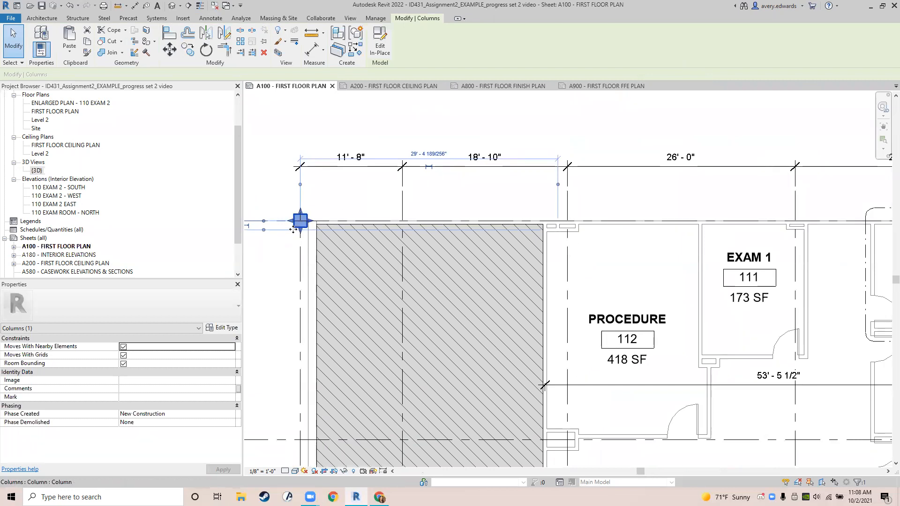
scroll(566, 252, "down", 3)
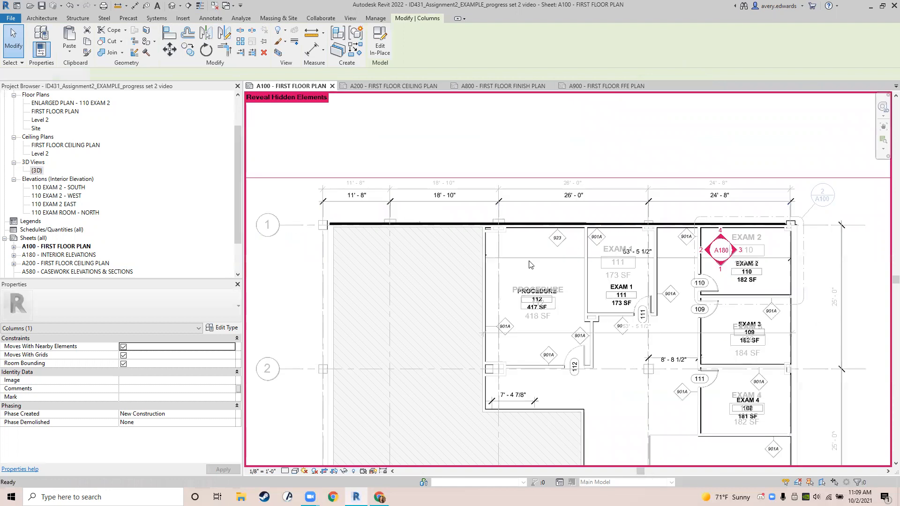
key("r")
key("h")
left_click(533, 263)
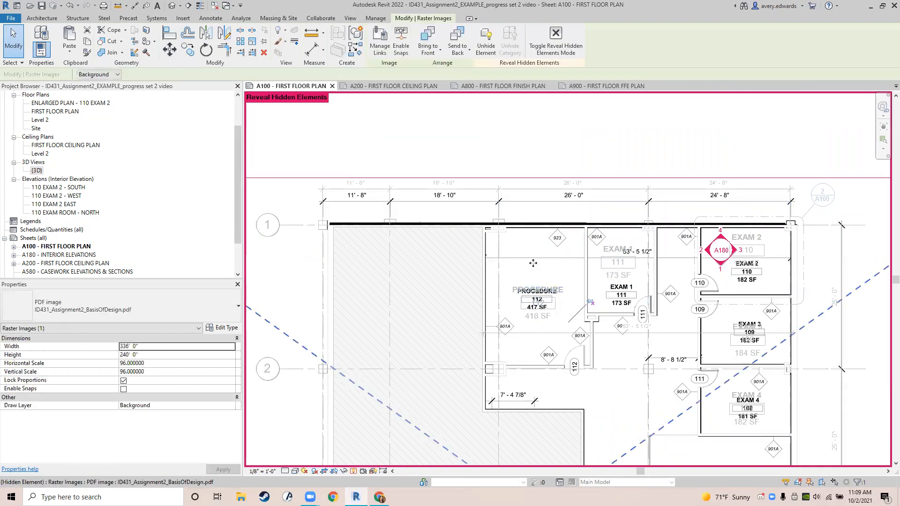
left_click(485, 42)
left_click(556, 42)
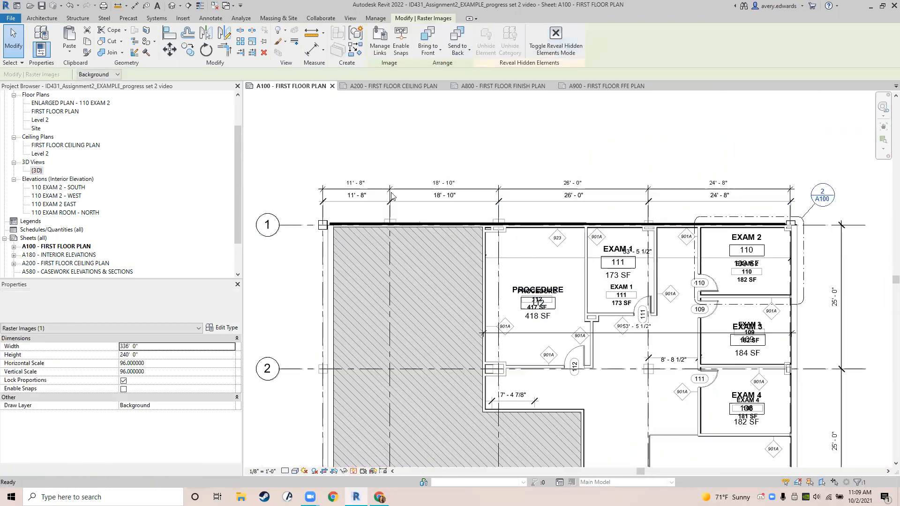
- Copy the corner column at grids A and 1 along grid 1 to the column position at grid C
left_click(321, 224)
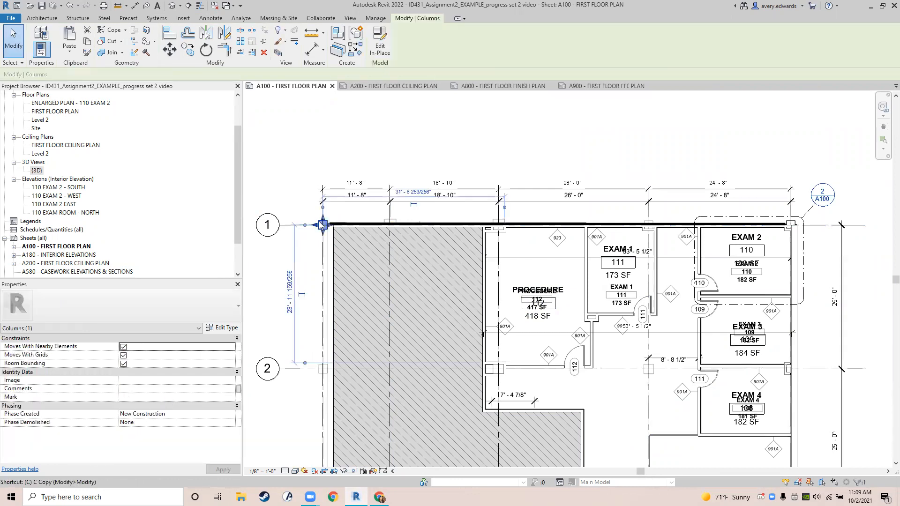
key("c")
key("o")
scroll(320, 223, "up", 4)
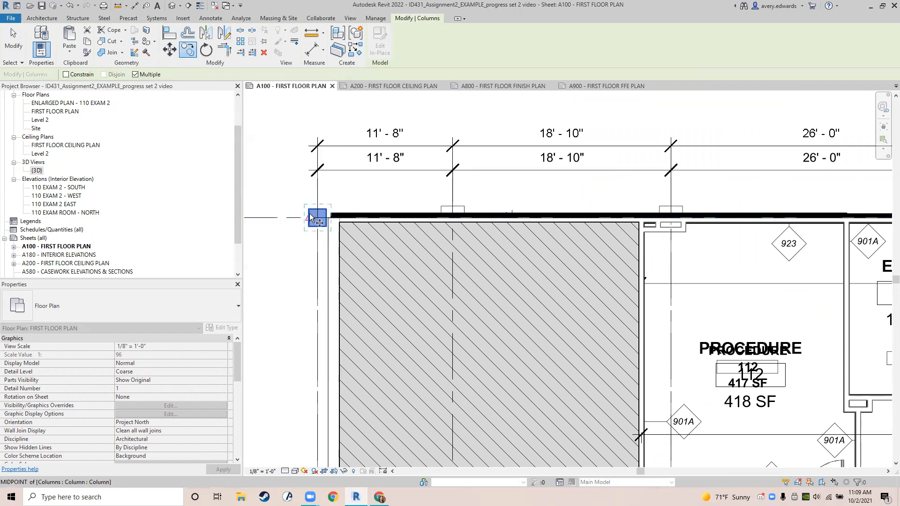
left_click(310, 213)
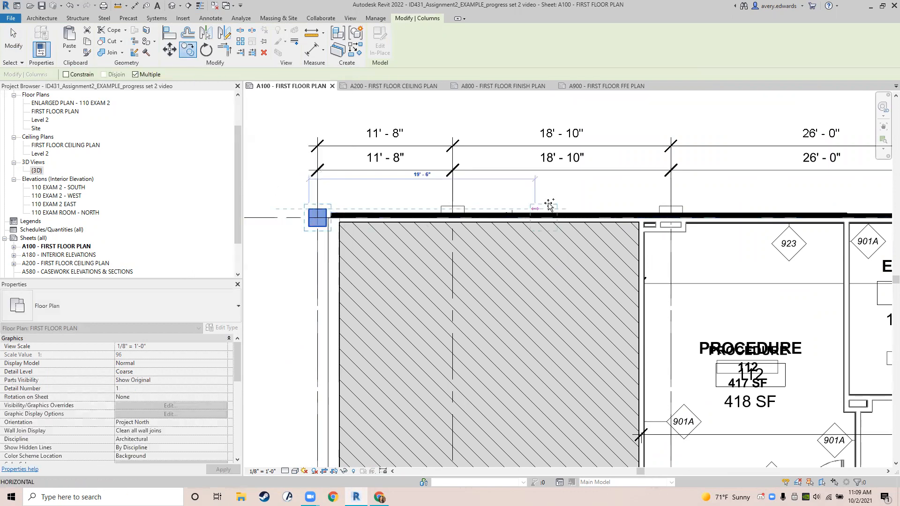
middle_click_drag(643, 201, 367, 207)
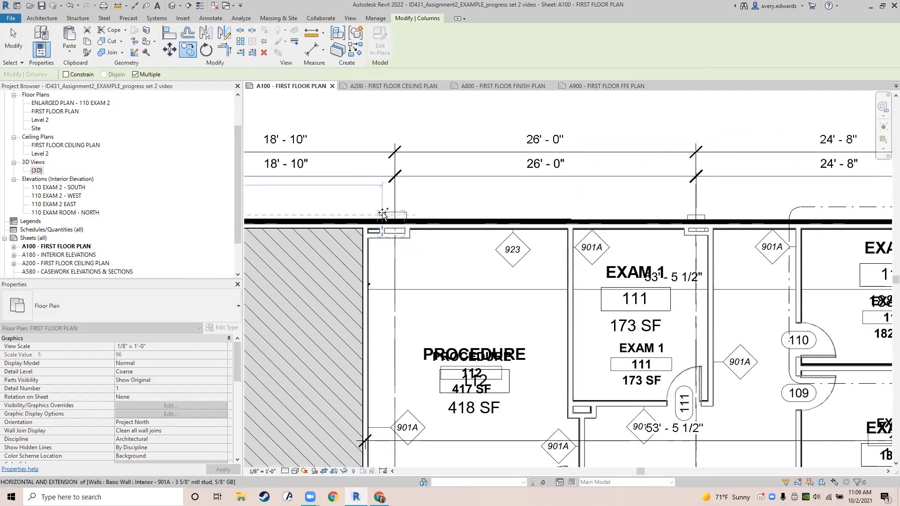
scroll(382, 212, "up", 5)
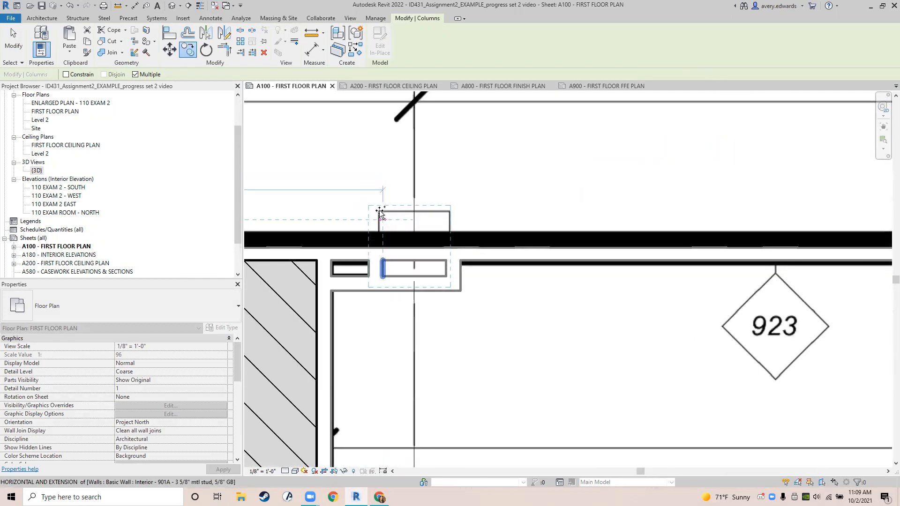
left_click(382, 212)
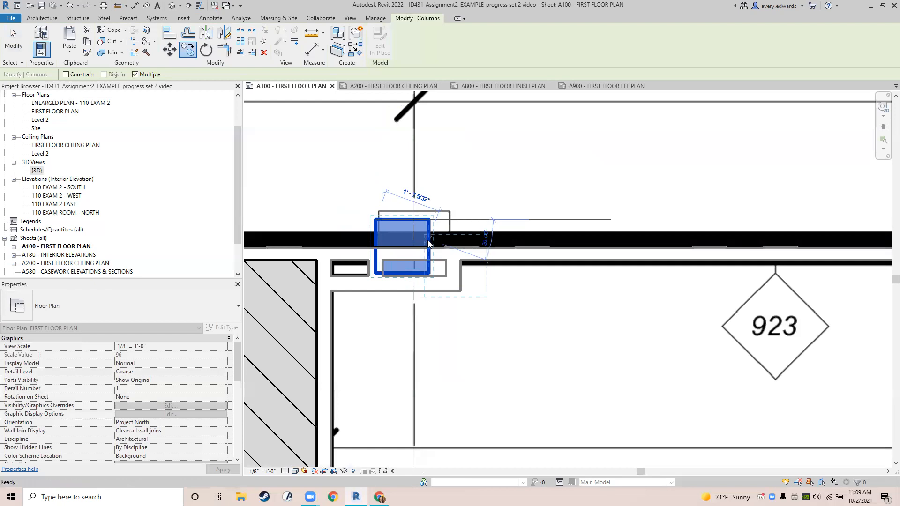
key("Escape")
key("Escape")
- Nudge the copied column at grid C towards the east and north to centre it on the grid line
left_click(428, 227)
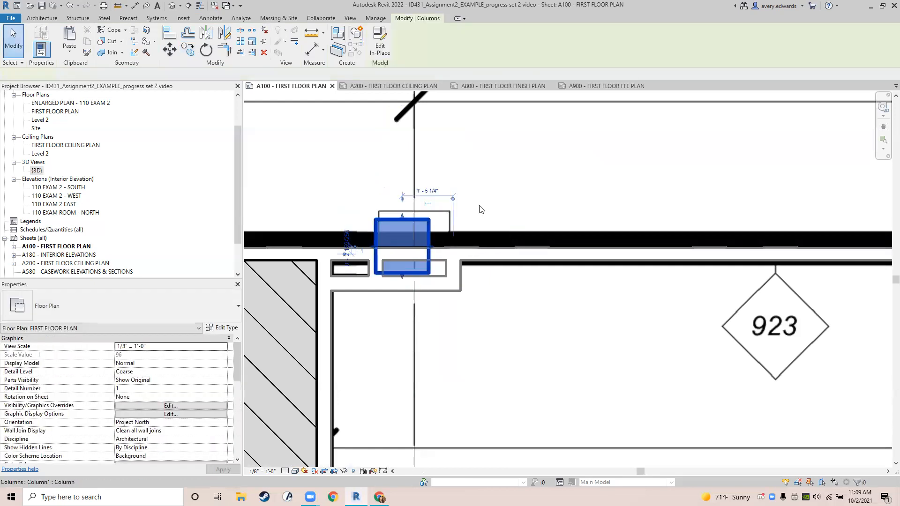
key("Right")
key("Right")
key("Right")
key("Right")
key("Up")
key("Up")
key("Up")
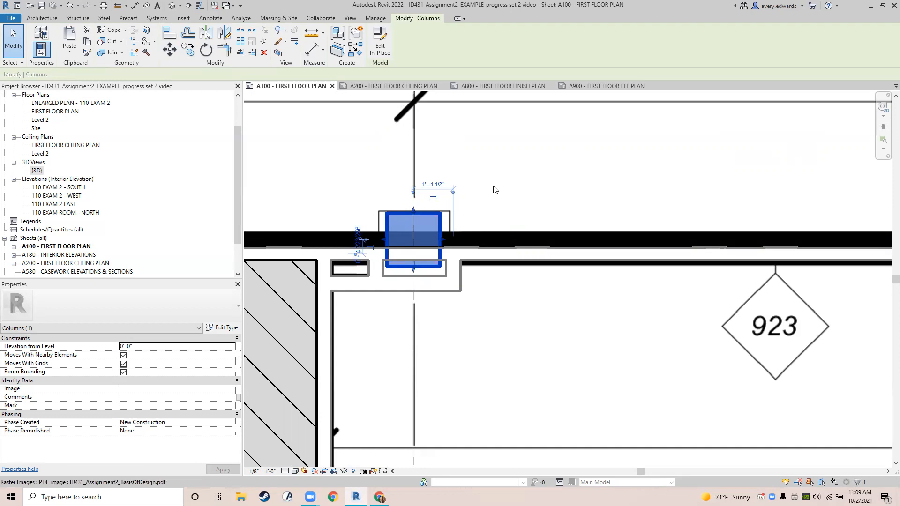
scroll(516, 187, "down", 5)
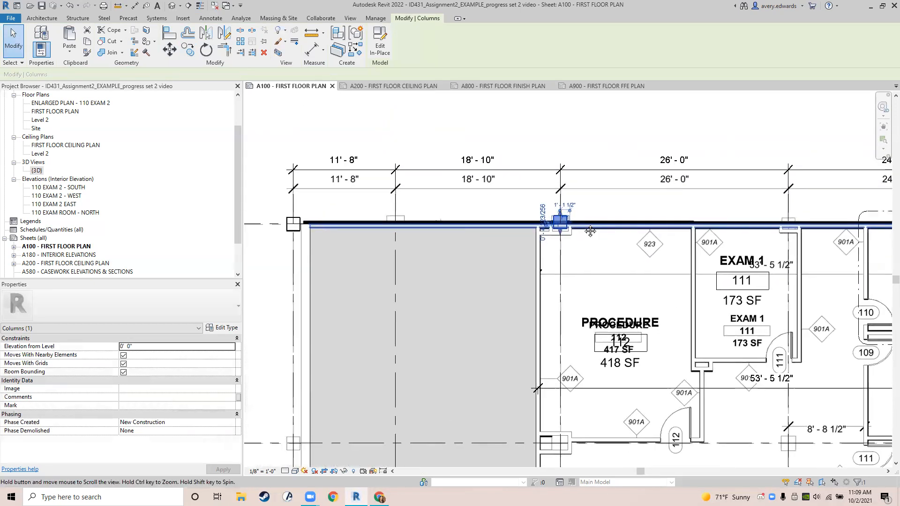
- Copy the corner column at grids A and 1 to grid B on grid 1 and centre it on the grid line
left_click(301, 252)
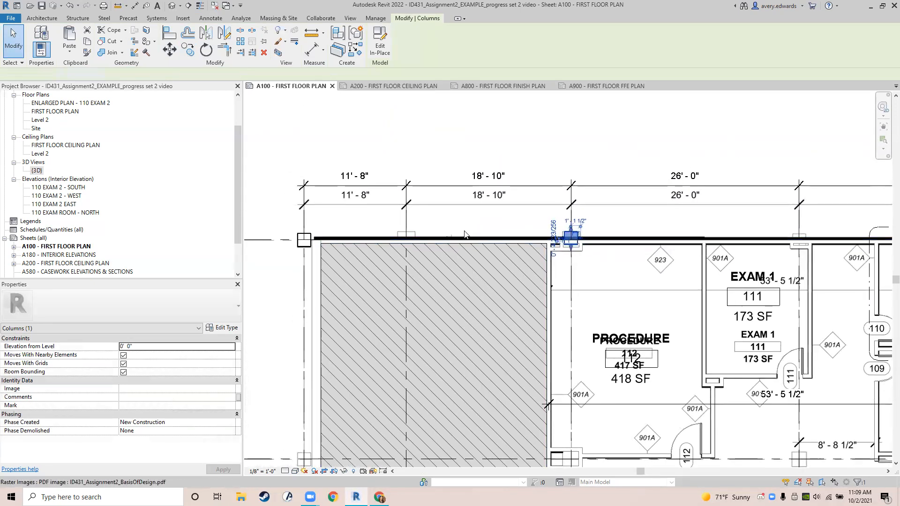
left_click(300, 245)
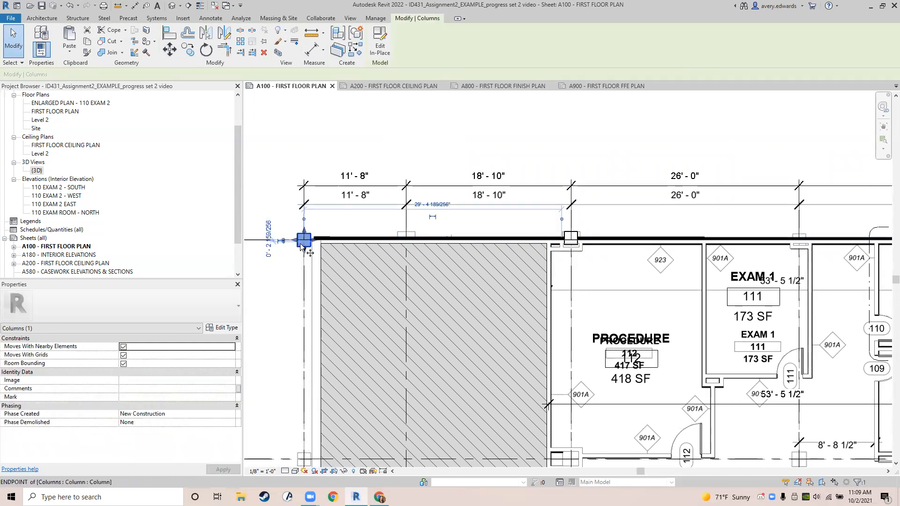
key("c")
key("o")
scroll(300, 244, "up", 3)
left_click(302, 240)
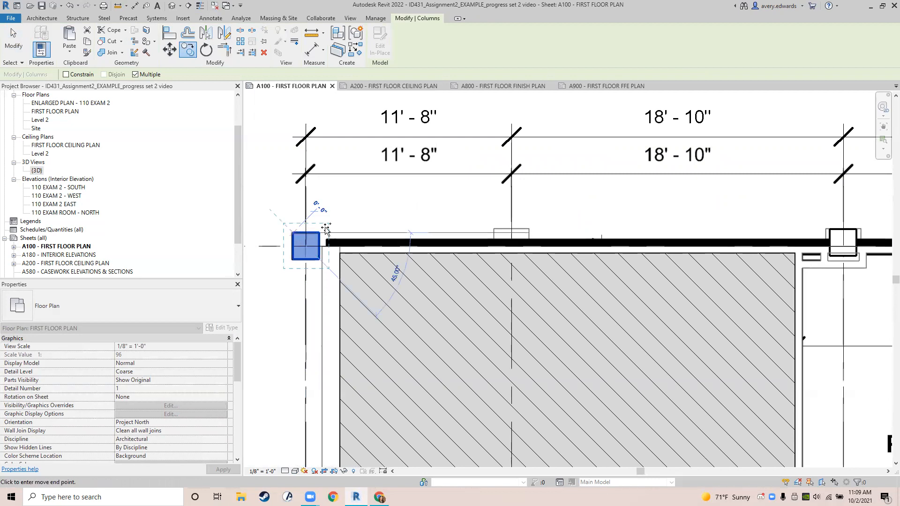
left_click(506, 238)
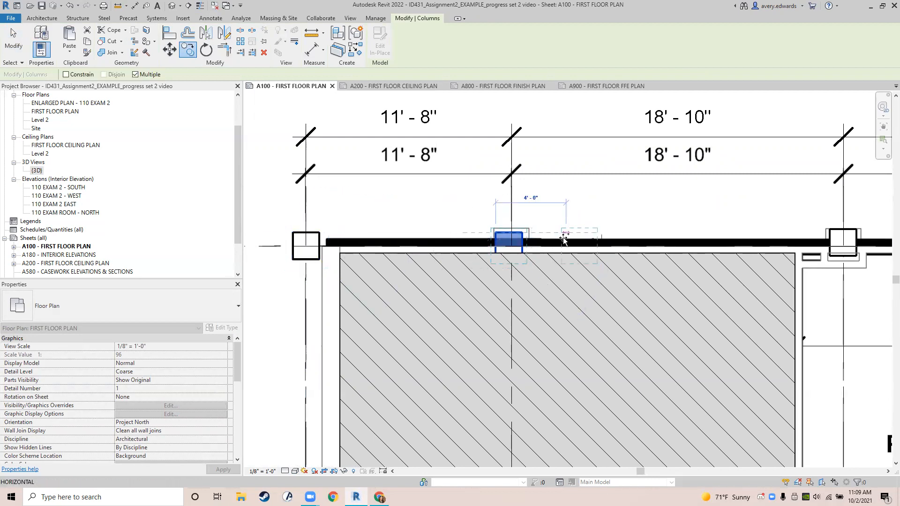
key("Escape")
left_click(504, 239)
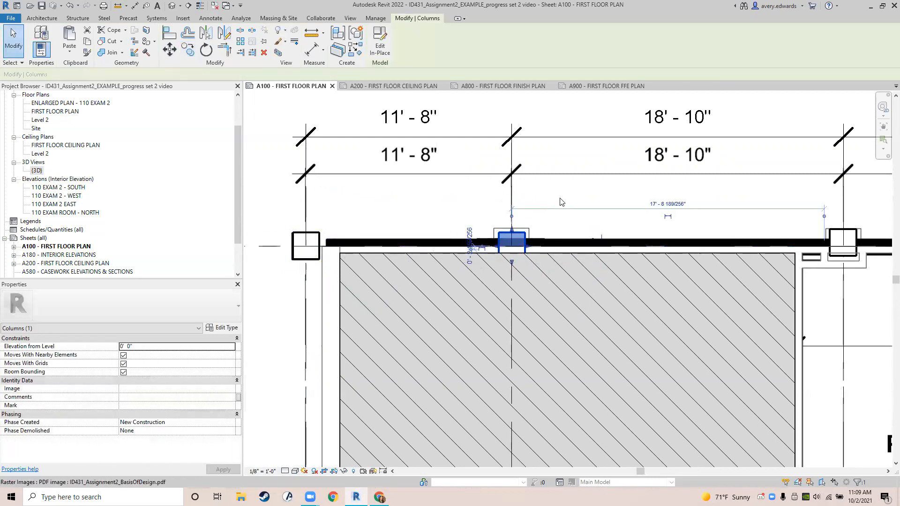
scroll(510, 255, "down", 3)
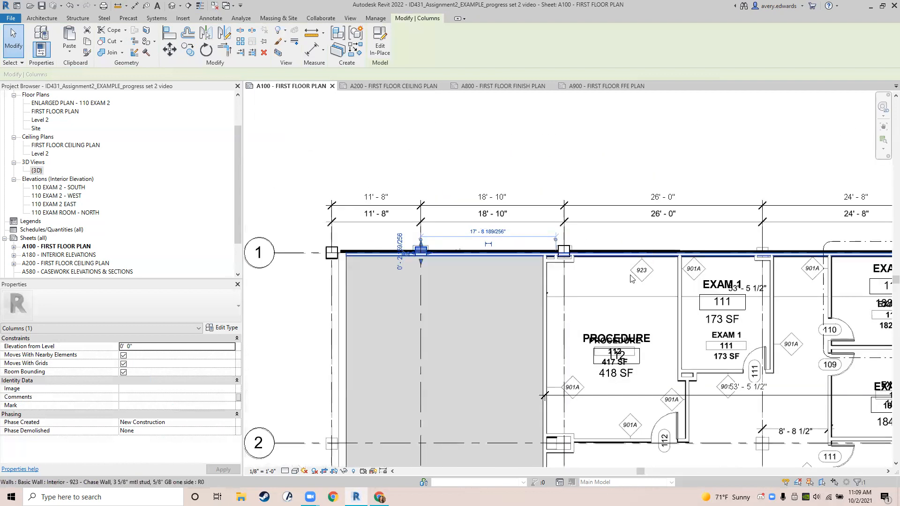
- Remove the ID431_Assignment2_BasisOfDesign.pdf reference image from the first floor plan
middle_click_drag(520, 255, 390, 134)
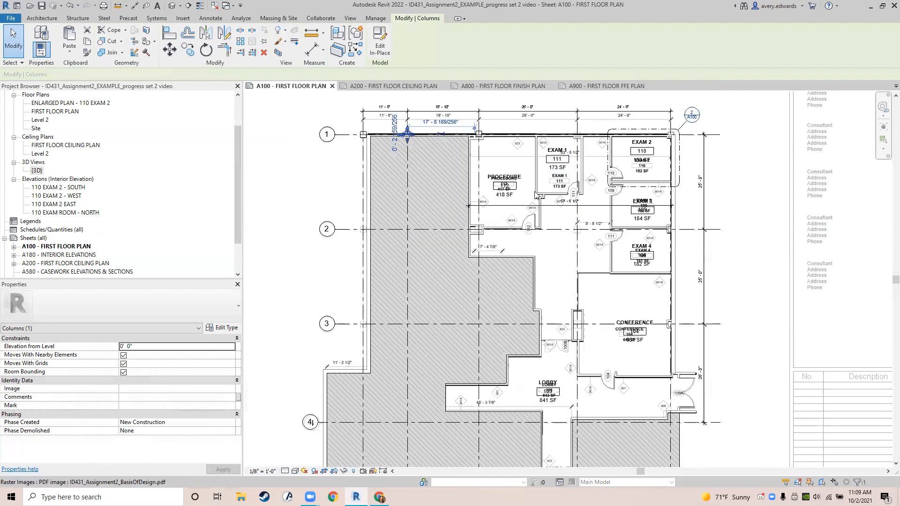
middle_click_drag(447, 201, 419, 176)
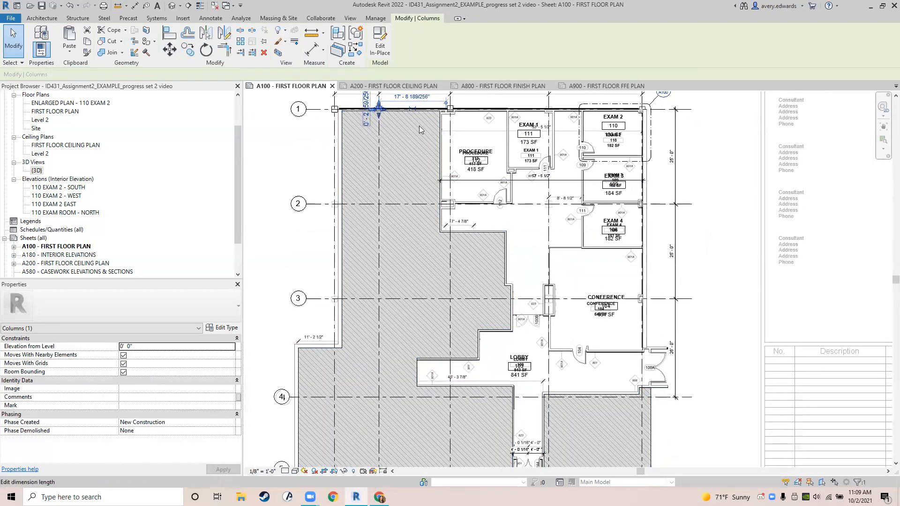
left_click(510, 216)
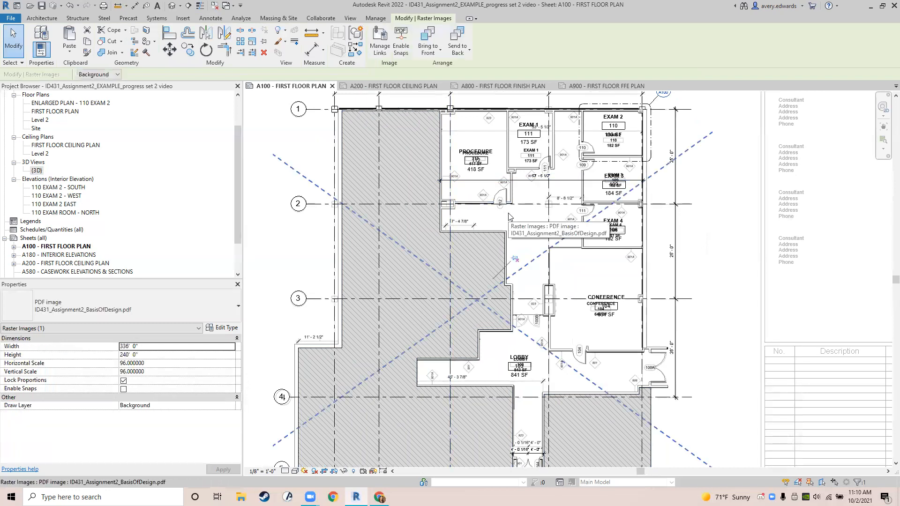
key("Delete")
scroll(510, 217, "down", 2)
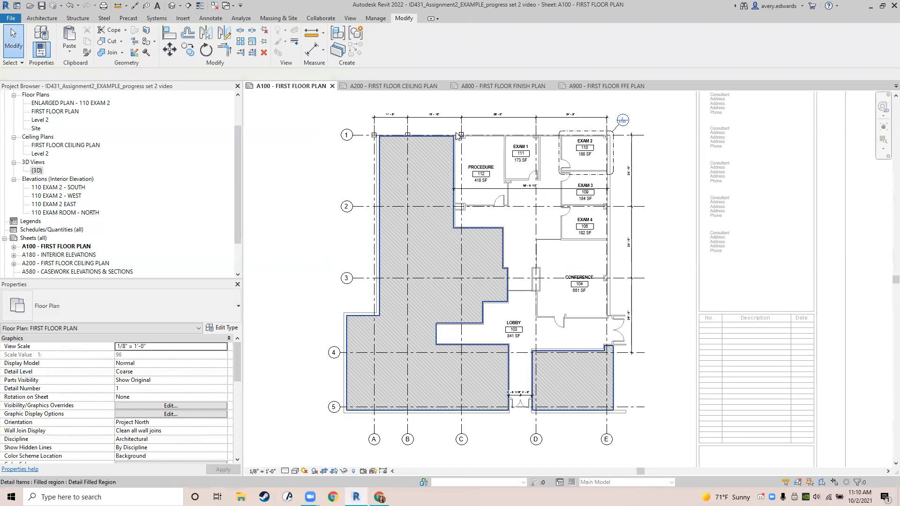
- Set Phase Created to Existing for the three columns on grid 1 at grids A, B and C, and save the project
scroll(374, 144, "up", 4)
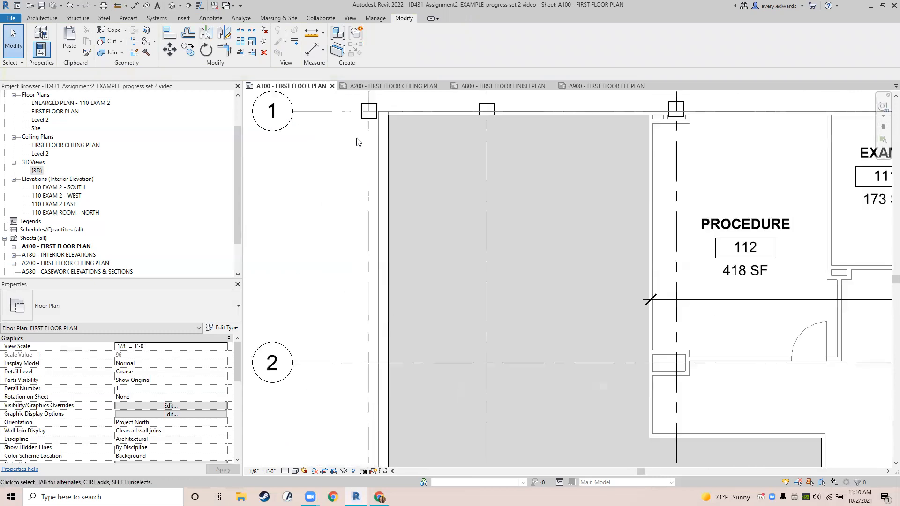
left_click(369, 111)
left_click(493, 107, "ctrl")
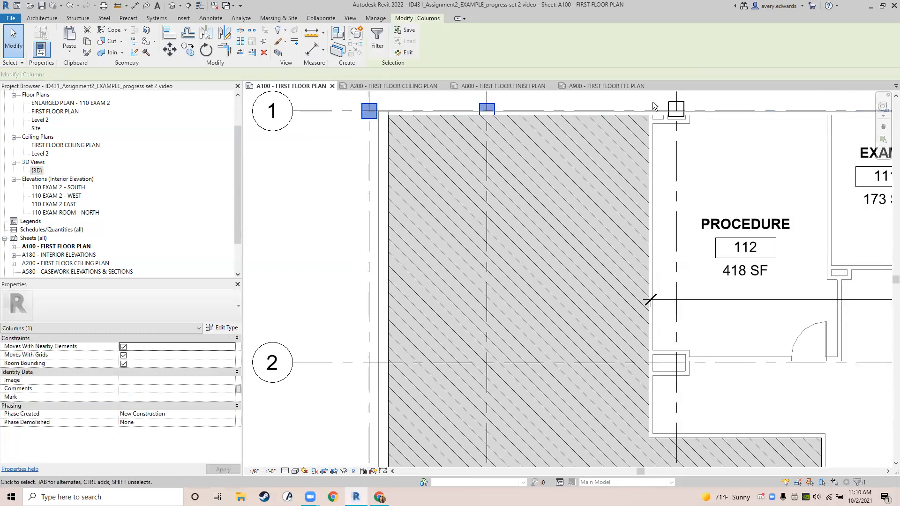
left_click(675, 108, "ctrl")
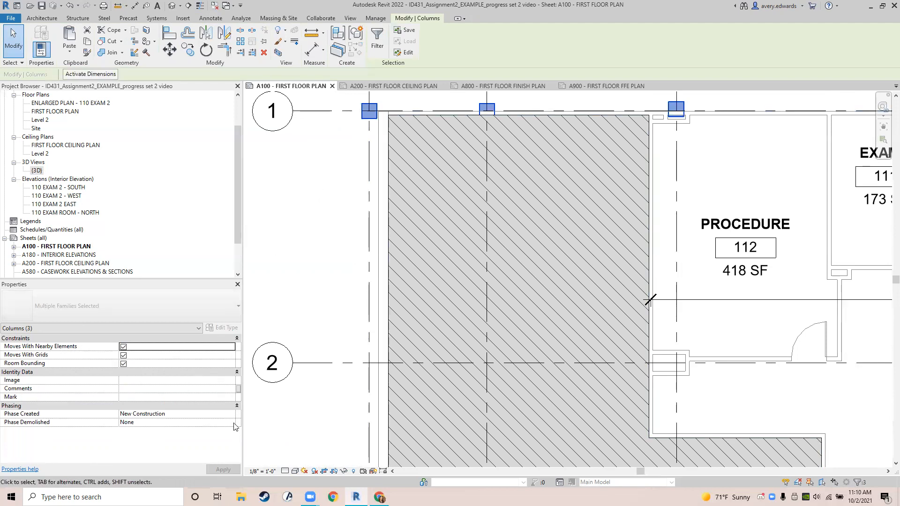
left_click(147, 415)
left_click(134, 425)
left_click(277, 277)
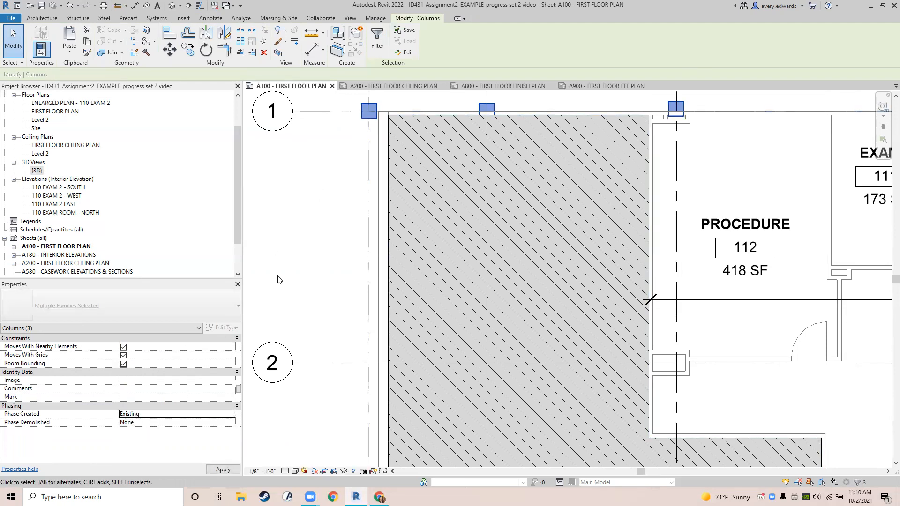
scroll(291, 276, "down", 3)
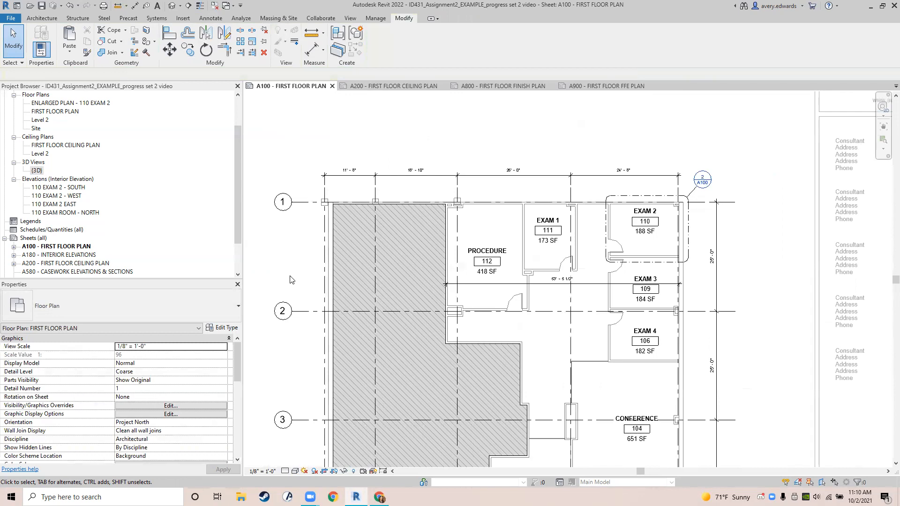
left_click(42, 6)
- Tag the north wall of the Procedure room by category, with an attached-end leader
scroll(492, 324, "down", 2)
mouse_move(497, 314)
middle_mouse_down()
mouse_move(509, 254)
mouse_move(500, 219)
middle_mouse_up()
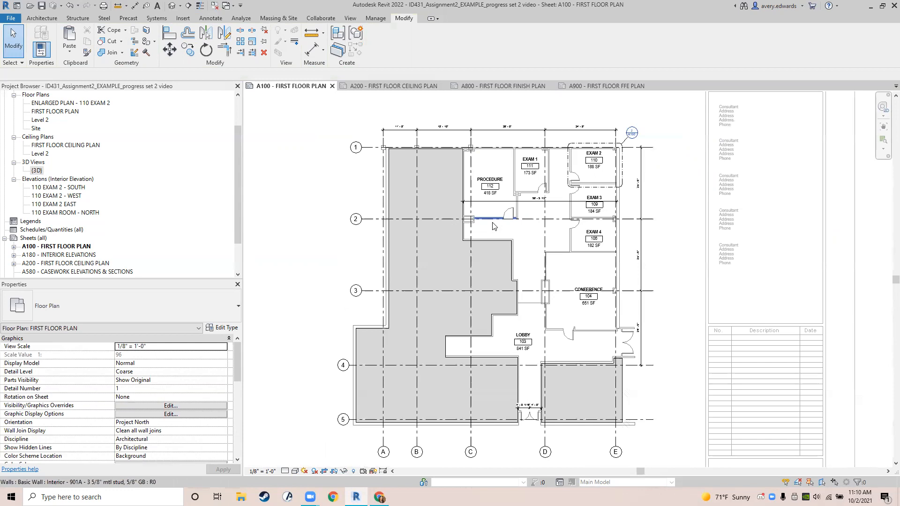
scroll(490, 227, "down", 1)
middle_click_drag(490, 228, 464, 225)
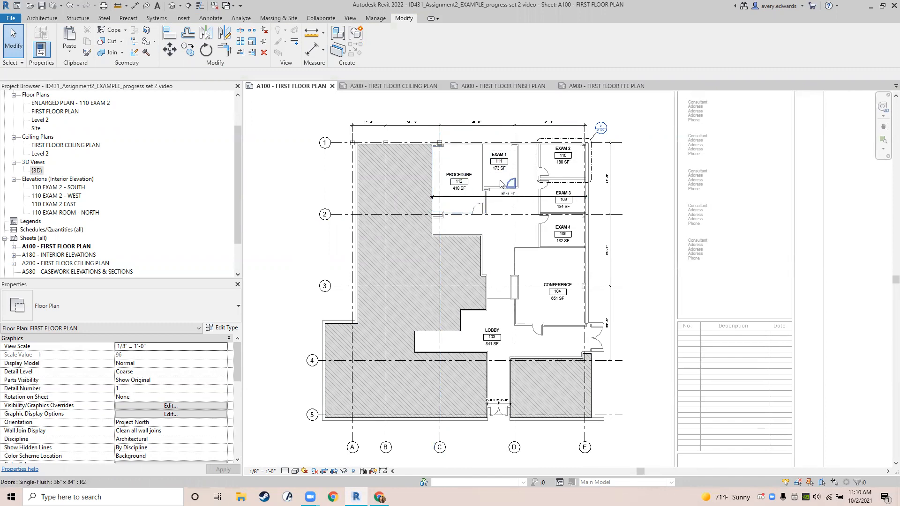
scroll(505, 165, "up", 4)
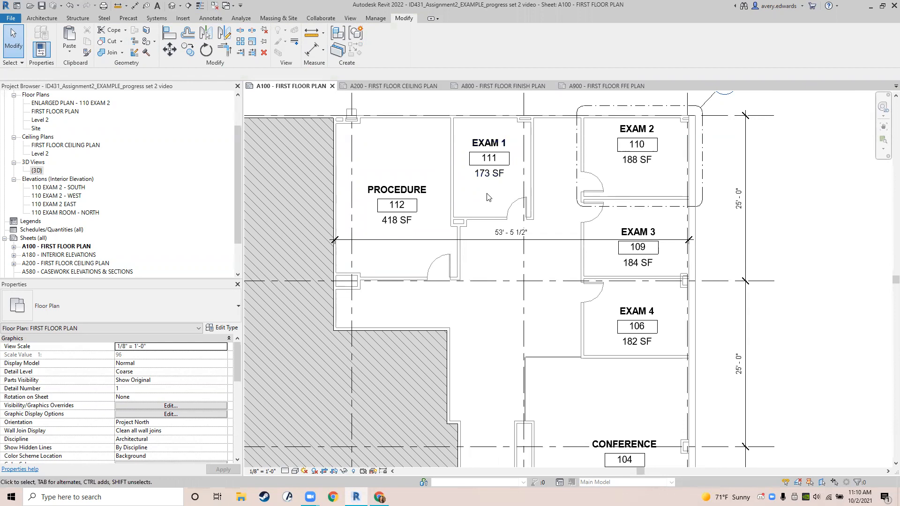
key("t")
key("g")
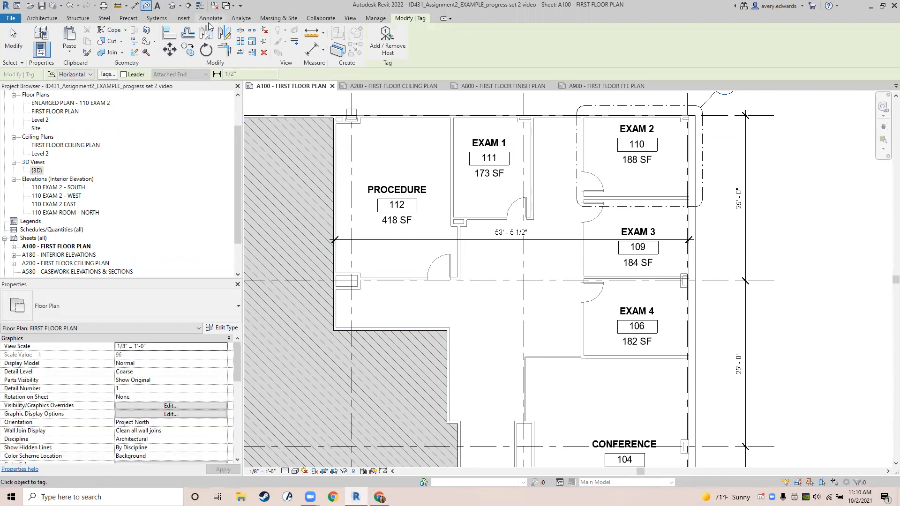
left_click(211, 19)
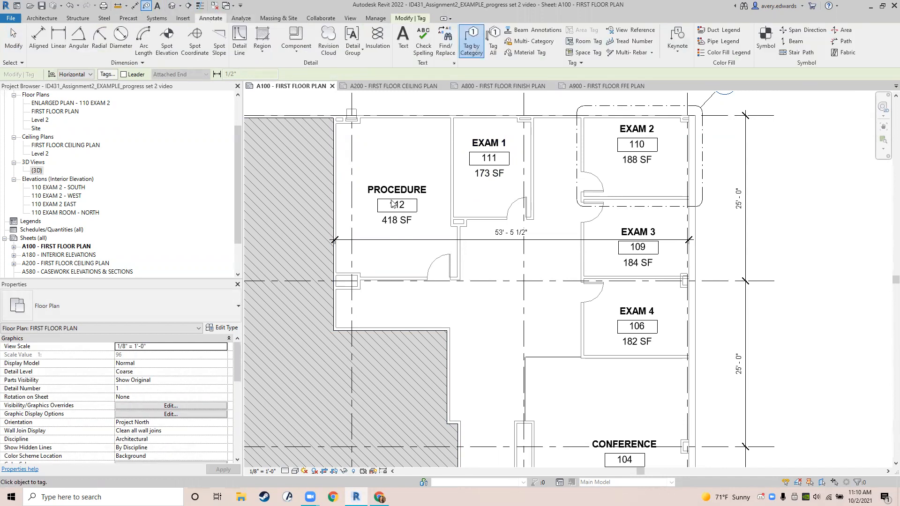
left_click(393, 120)
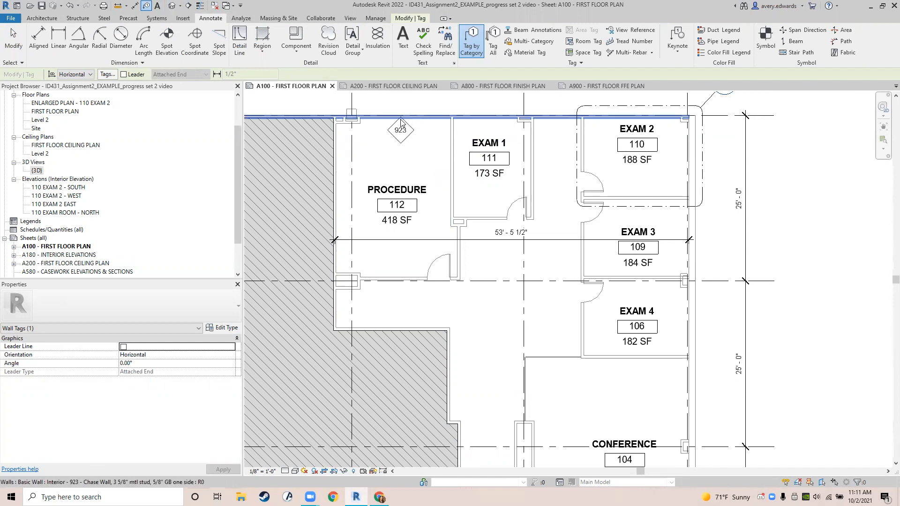
scroll(401, 121, "up", 3)
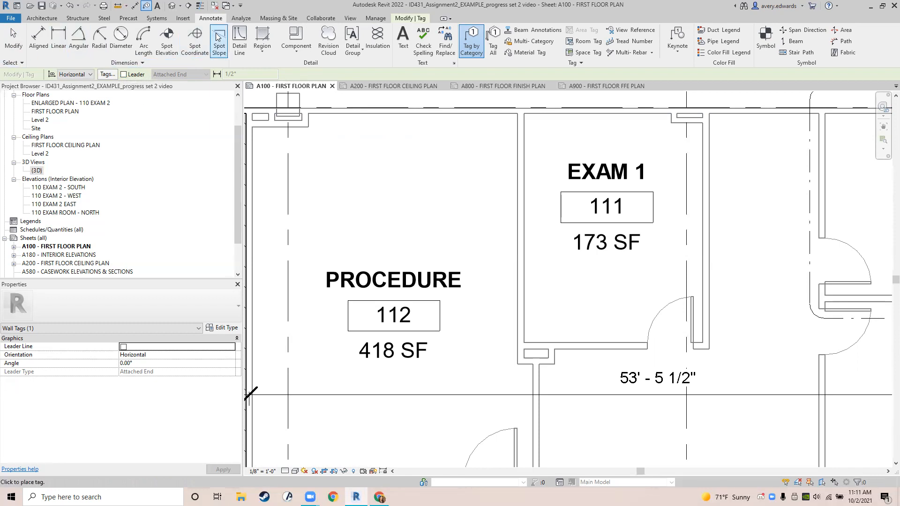
left_click(129, 75)
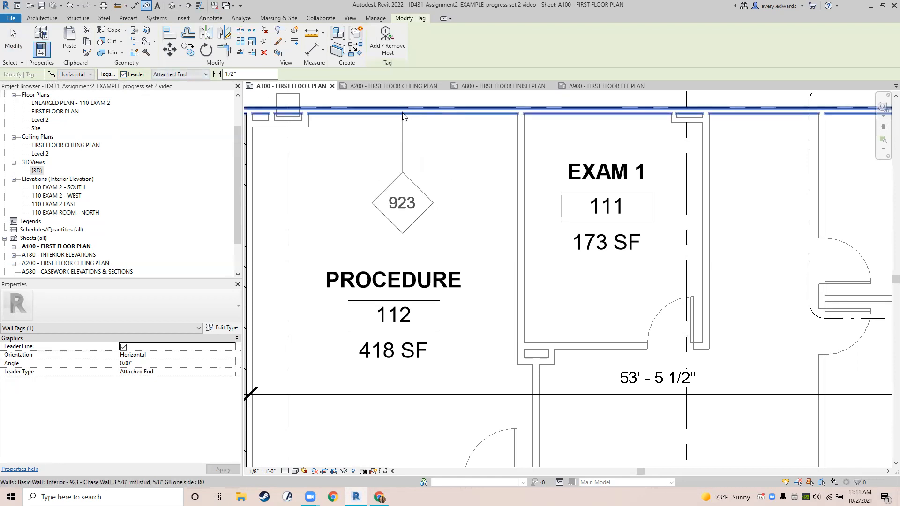
scroll(418, 127, "down", 2)
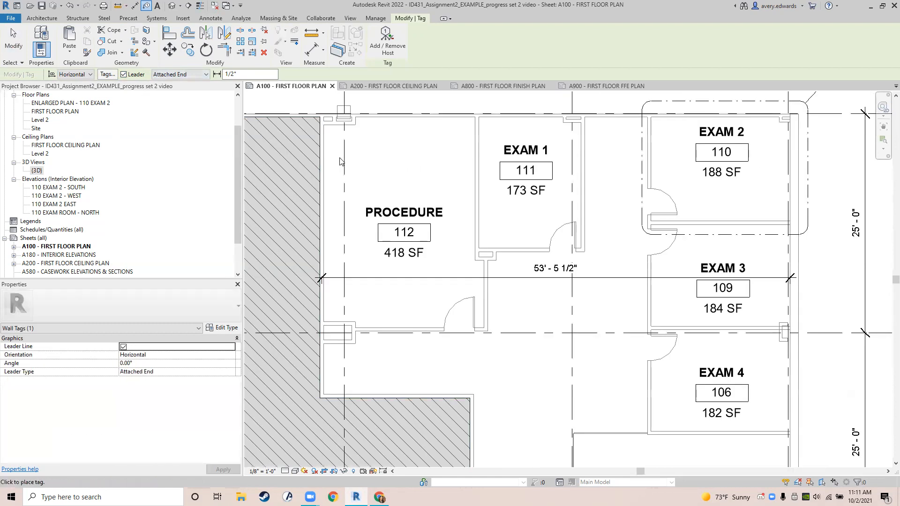
left_click(439, 119)
- Switch the tag leader to Free End and tag the west wall of the Procedure room
left_click(185, 74)
left_click(167, 91)
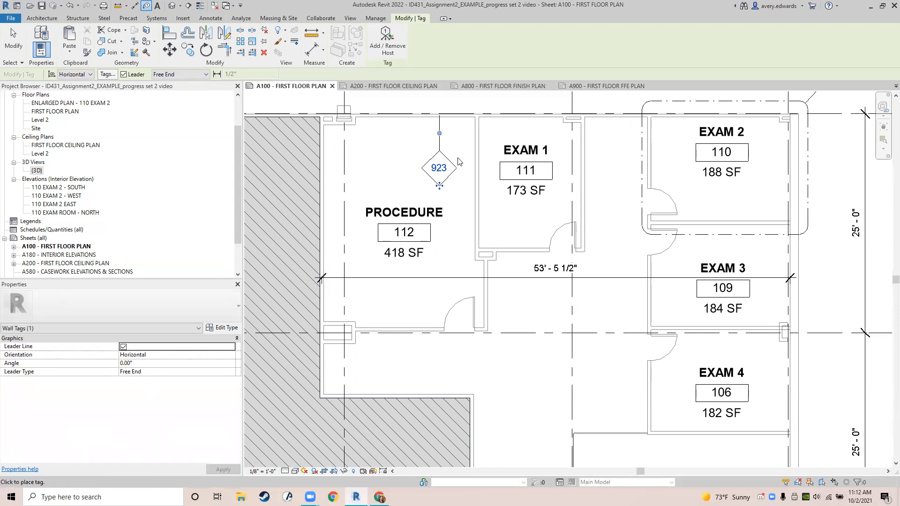
left_click(327, 237)
left_click(355, 187)
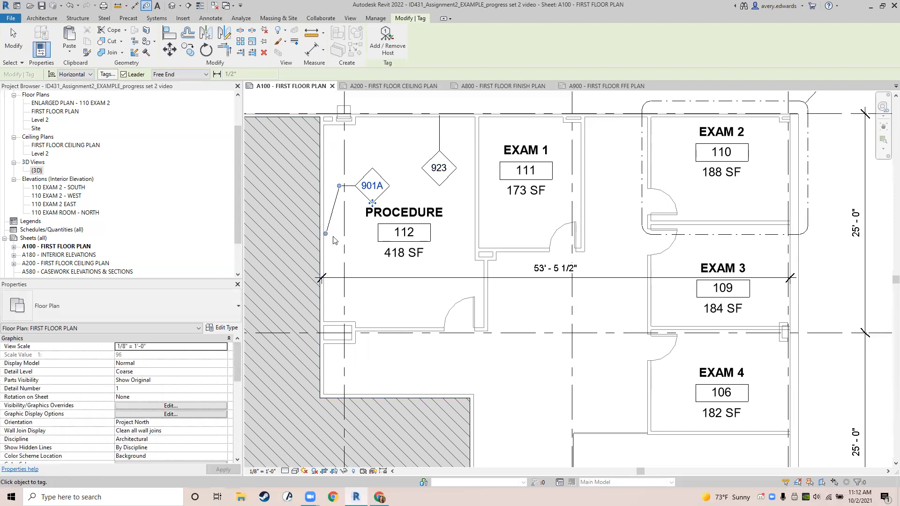
scroll(328, 195, "up", 2)
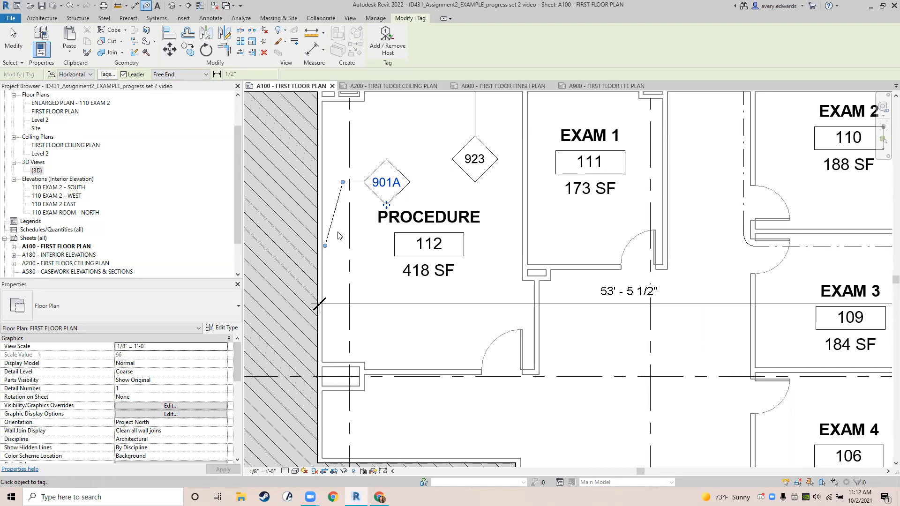
- Delete the free-end wall tag from the west wall of the Procedure room
scroll(339, 235, "down", 1)
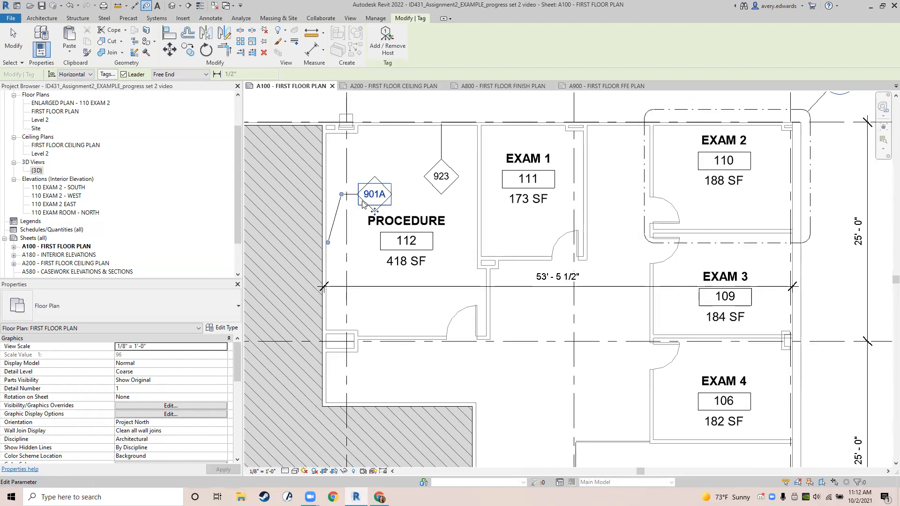
key("Escape")
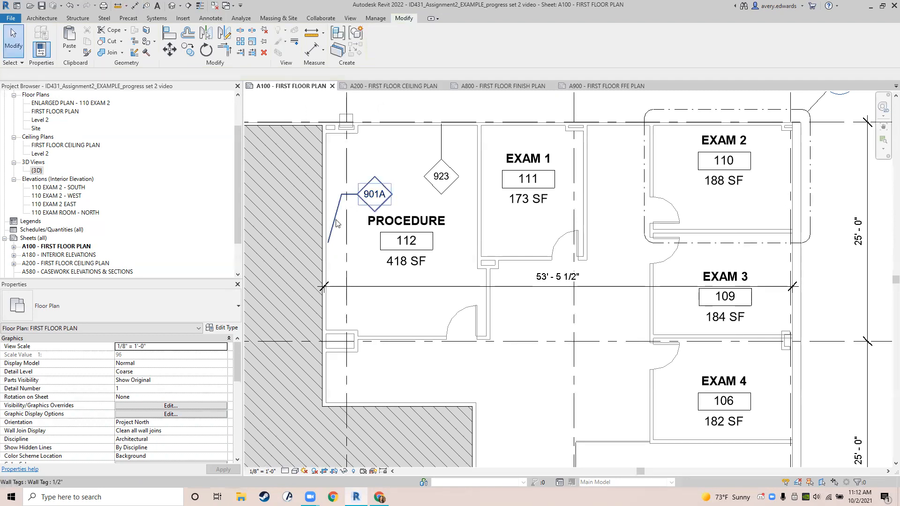
left_click(336, 220)
key("Delete")
- Move the Procedure room's north wall tag closer to the wall to shorten its leader, and shift it slightly west
left_click(437, 188)
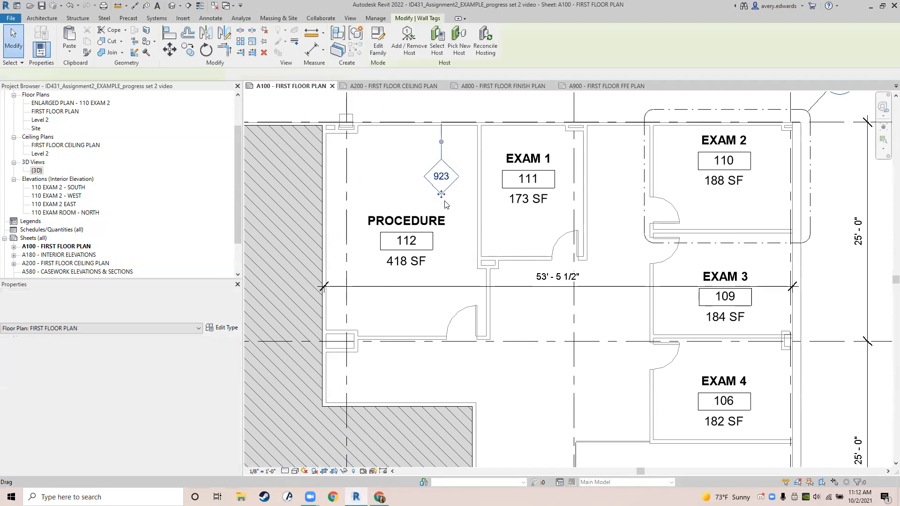
scroll(441, 134, "up", 1)
scroll(442, 134, "up", 1)
middle_click_drag(404, 241, 461, 313)
left_click_drag(498, 330, 504, 275, "ctrl")
left_click(461, 276)
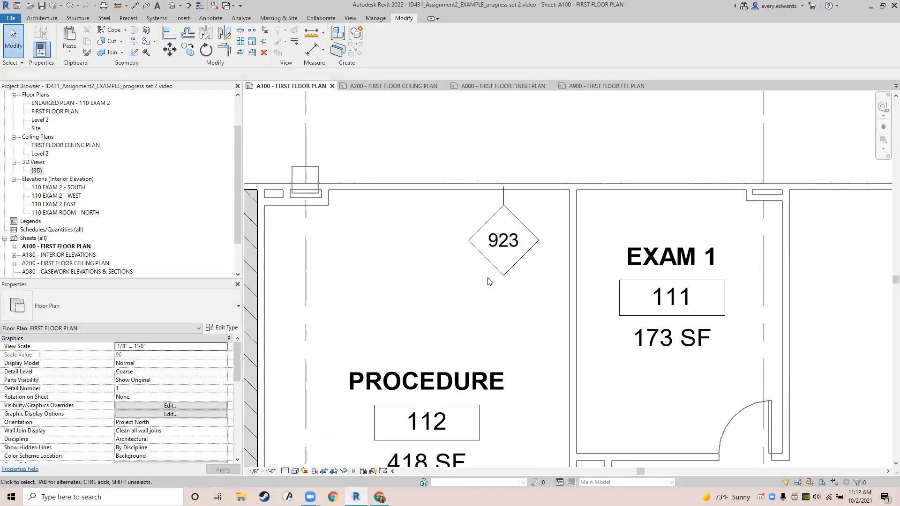
left_click(502, 275)
left_click_drag(501, 276, 482, 276, "ctrl")
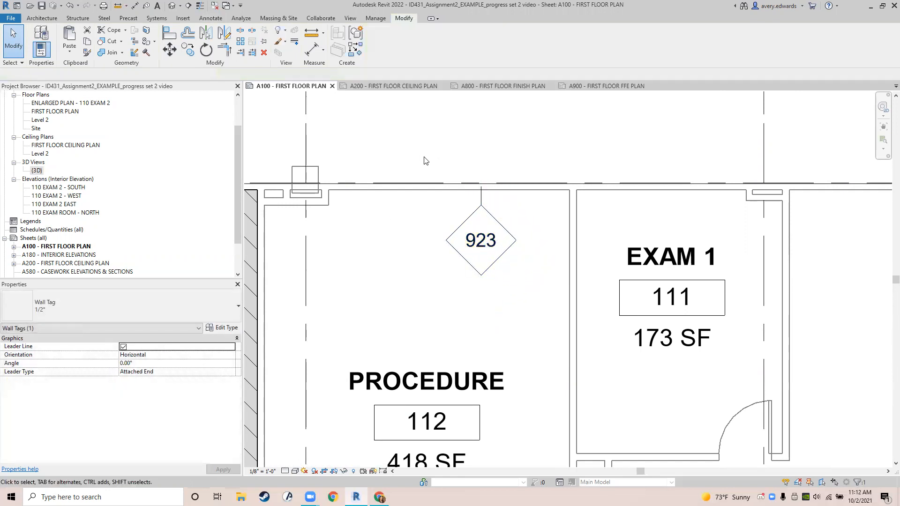
scroll(442, 178, "down", 1)
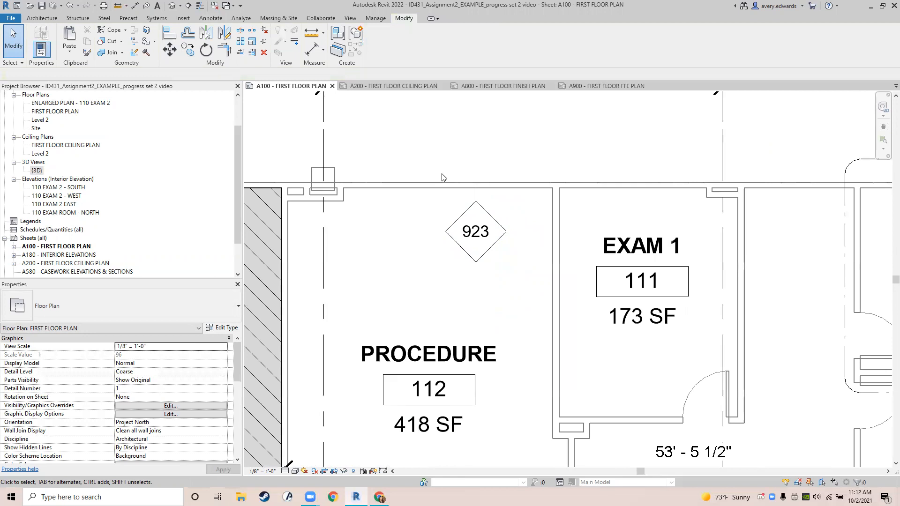
scroll(442, 178, "down", 2)
scroll(442, 177, "down", 2)
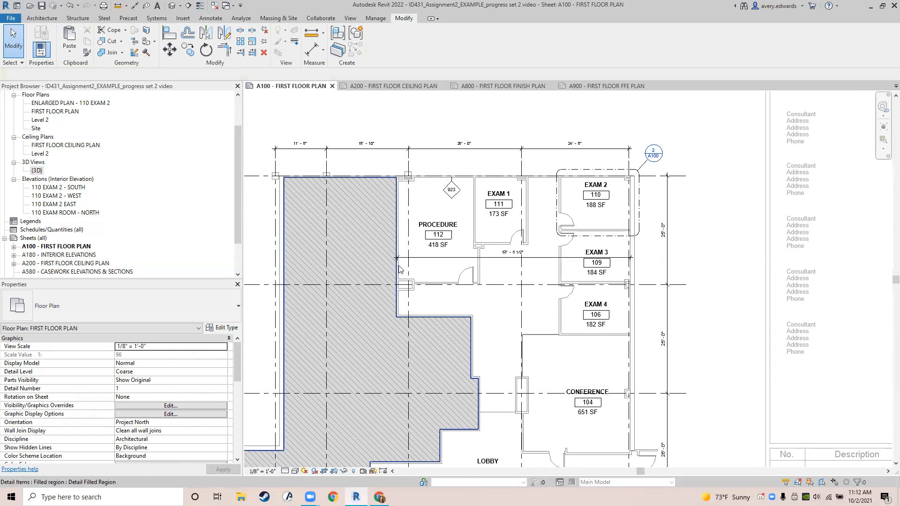
scroll(461, 321, "down", 3)
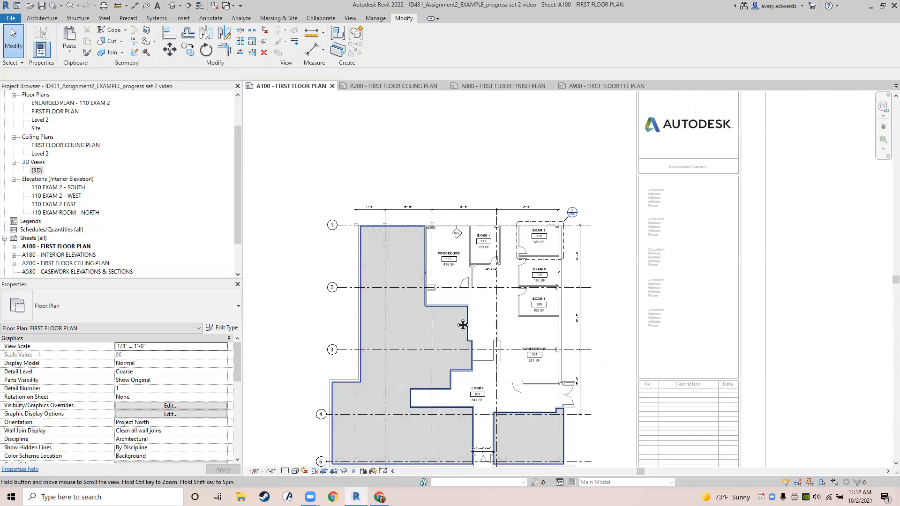
middle_click_drag(462, 325, 469, 269)
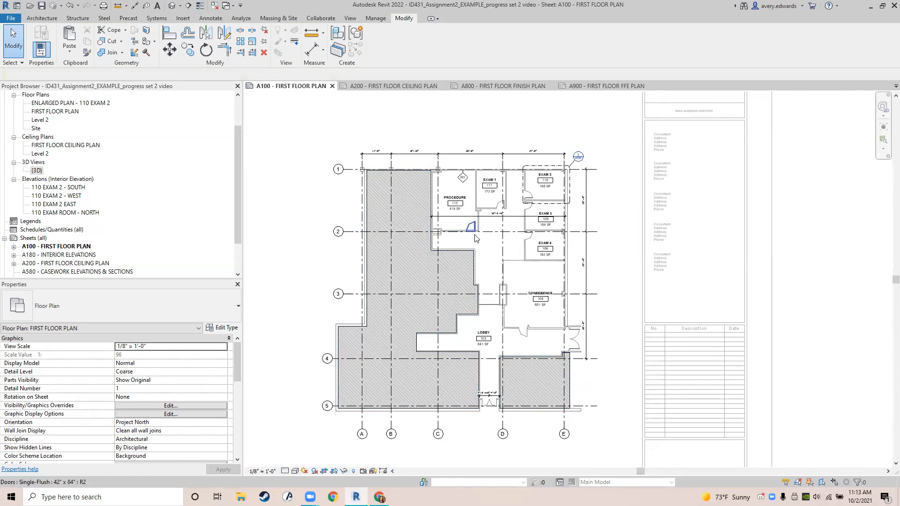
scroll(475, 238, "up", 5)
mouse_move(464, 243)
middle_mouse_down()
mouse_move(440, 278)
mouse_move(402, 302)
middle_mouse_up()
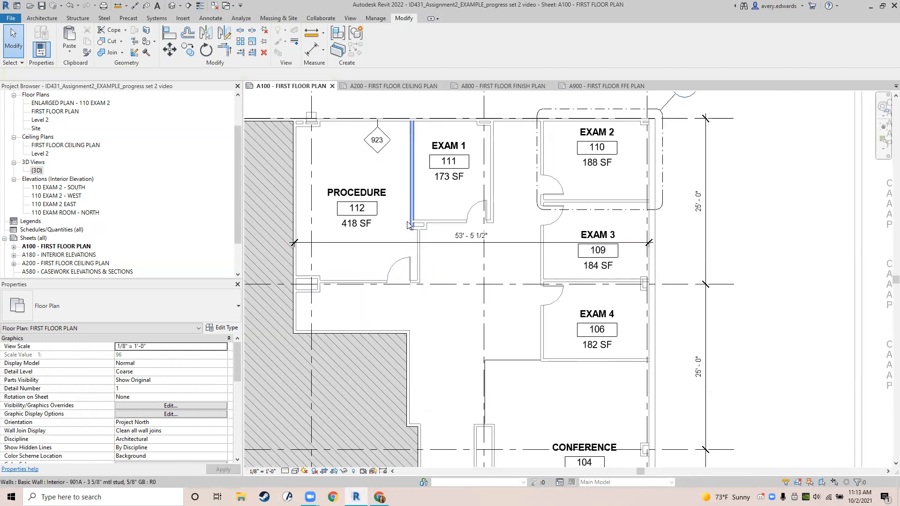
- Tag the Procedure room door by category with a vertical tag and no leader
key("t")
key("g")
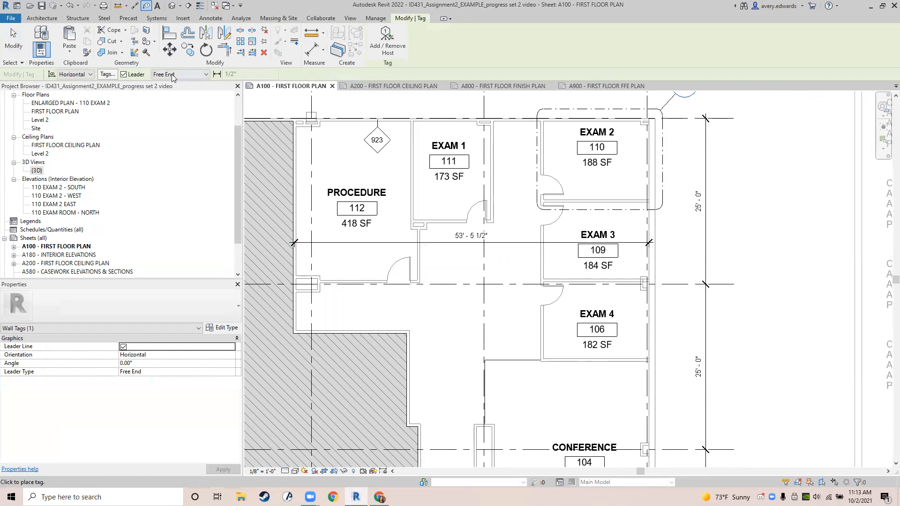
left_click(124, 74)
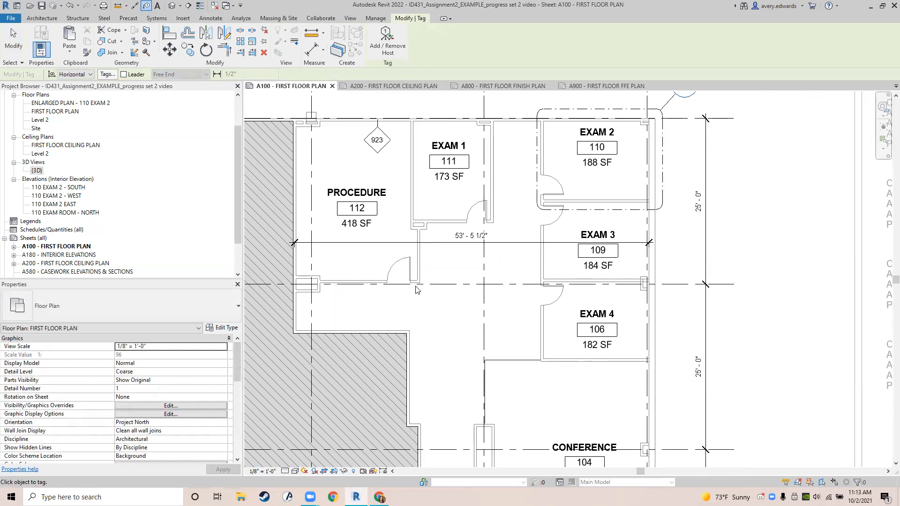
scroll(396, 279, "up", 4)
scroll(396, 281, "up", 3)
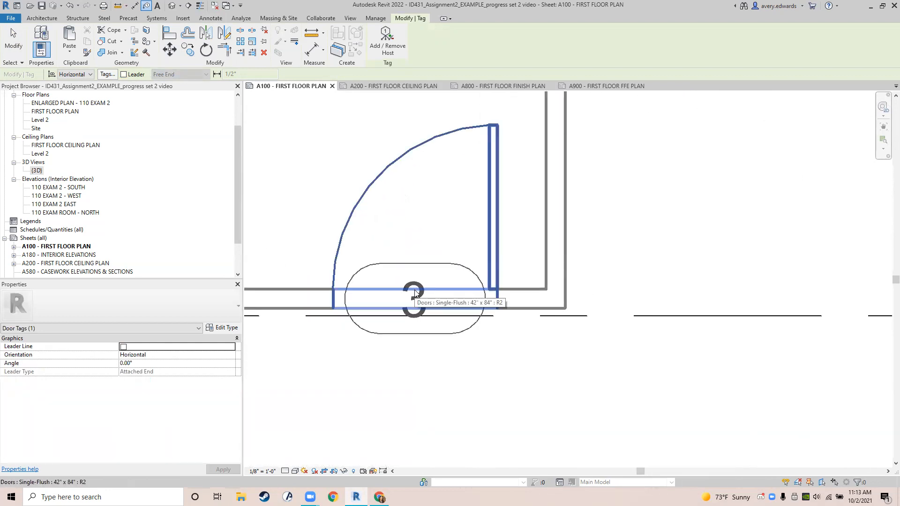
scroll(415, 294, "down", 1)
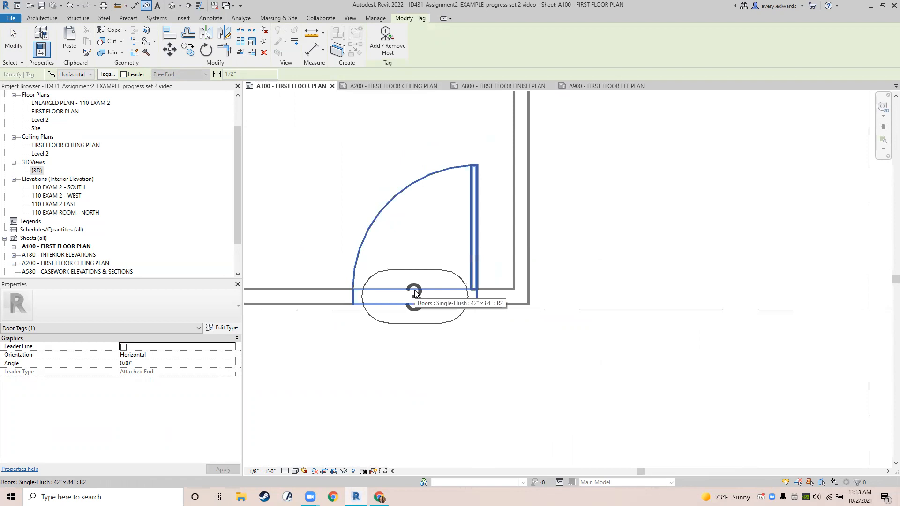
key("space")
key("space")
key("space")
key("space")
key("space")
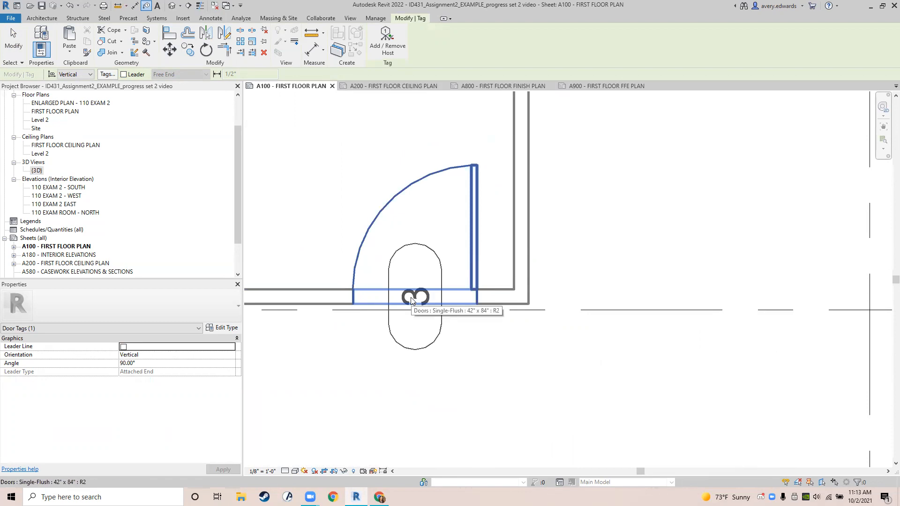
left_click(410, 297)
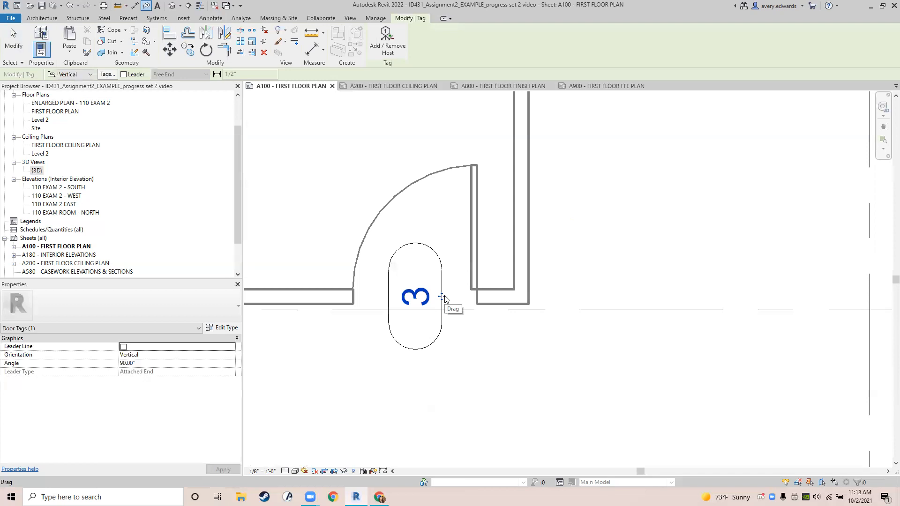
- Tag the doors of Exam 1, 2, 3 and 4, keeping the Exam 1 tag vertical and the others horizontal
scroll(444, 298, "down", 5)
left_click(657, 150)
key("space")
left_click(660, 200)
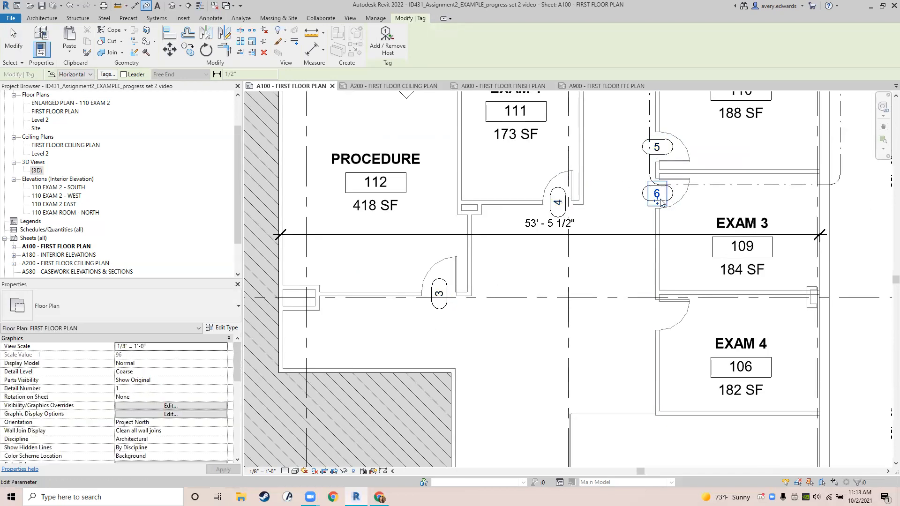
left_click(658, 313)
- Tag the Conference room door and the double entrance doors on the east and south sides of the plan
mouse_move(627, 104)
middle_mouse_down()
mouse_move(572, 244)
mouse_move(568, 121)
middle_mouse_up()
mouse_move(500, 375)
middle_mouse_down()
mouse_move(500, 268)
mouse_move(530, 93)
middle_mouse_up()
middle_click_drag(599, 376, 564, 205)
key("space")
left_click(586, 256)
left_click(778, 306)
middle_click_drag(449, 450, 474, 270)
key("space")
left_click(472, 359)
key("Escape")
key("Escape")
- Renumber the Procedure room's door tag to match its room number
middle_click_drag(511, 99, 522, 350)
middle_click_drag(518, 282, 533, 474)
middle_click_drag(480, 232, 456, 347)
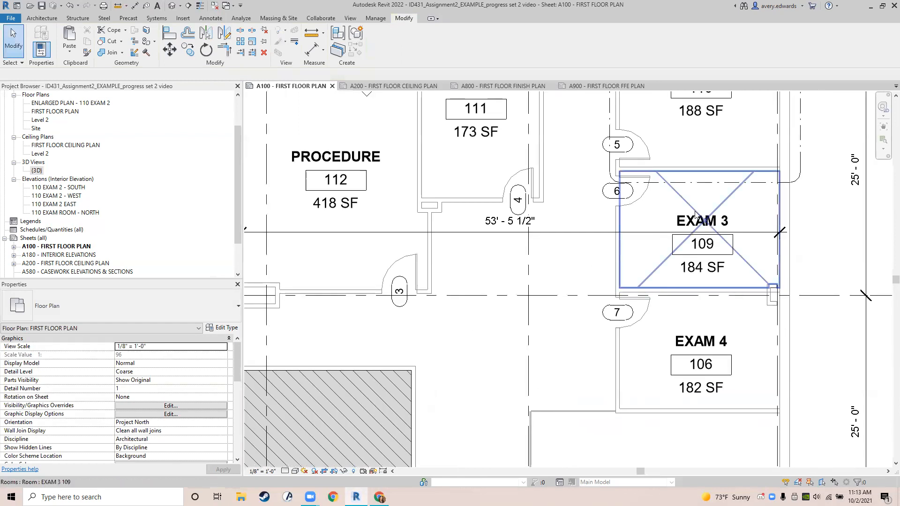
scroll(396, 290, "up", 3)
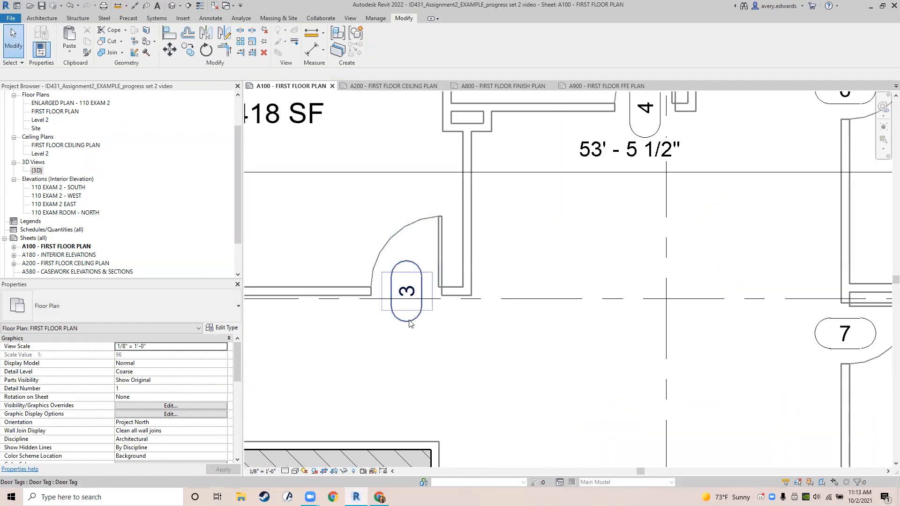
left_click(407, 293)
left_click(408, 292)
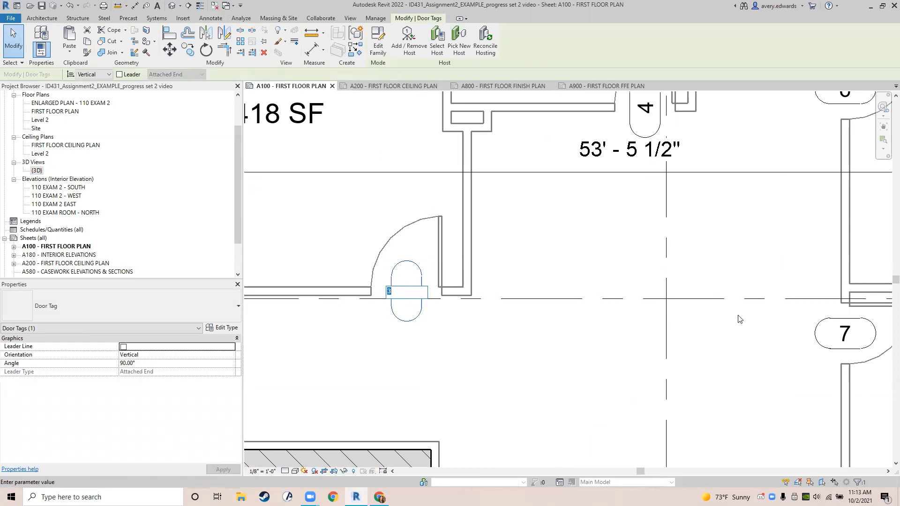
type("11")
left_click(740, 319)
- Set the Exam 1 door tag number to 111
middle_click_drag(839, 280, 693, 424)
left_click(497, 247)
left_click(498, 248)
left_click(498, 252)
middle_click_drag(551, 243, 532, 373)
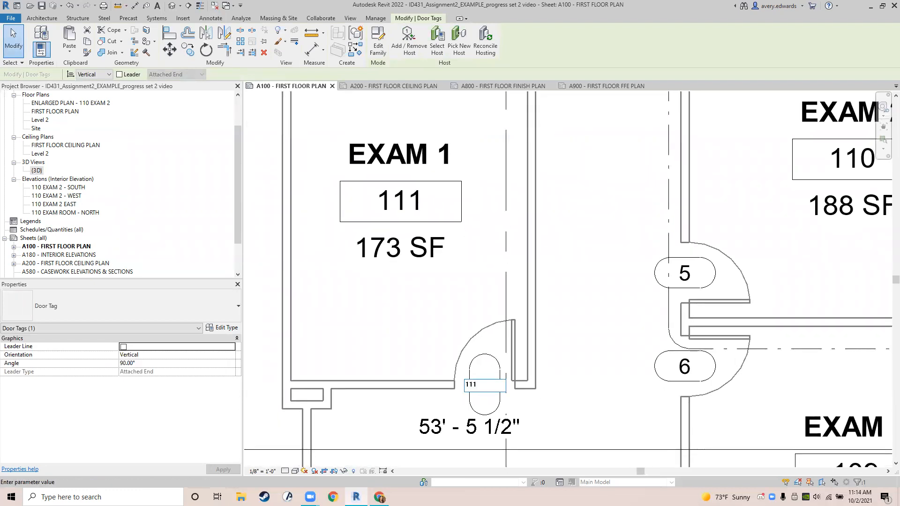
type("111")
key("Return")
scroll(610, 323, "down", 2)
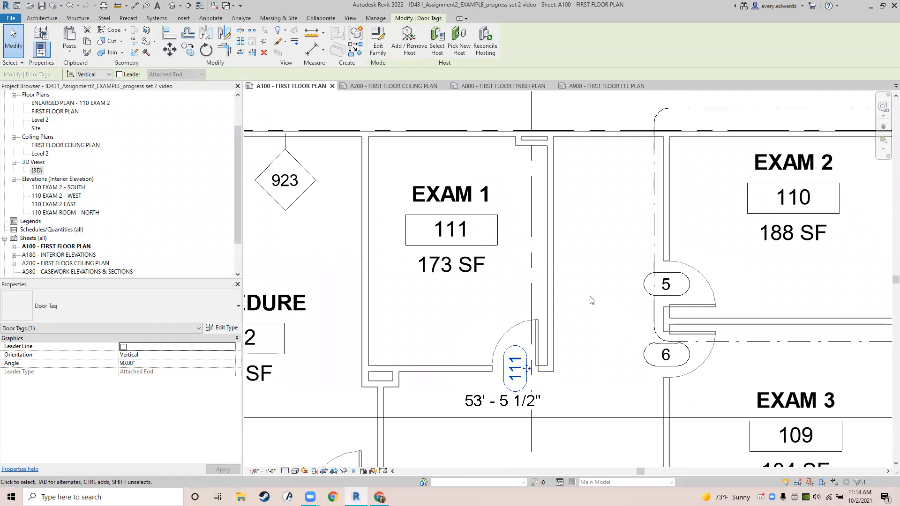
middle_click_drag(591, 337, 376, 302)
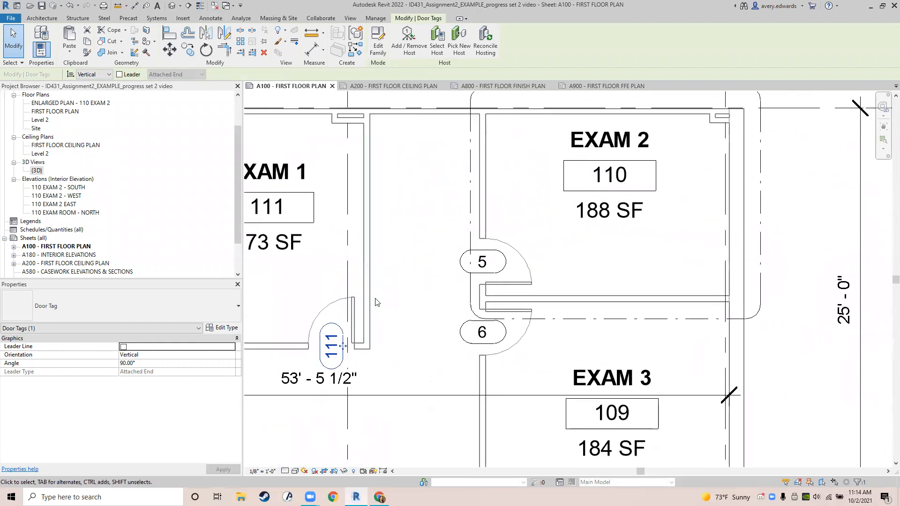
- Move the Procedure room's door tag up into its door swing, beside the door leaf
middle_click_drag(317, 300, 470, 308)
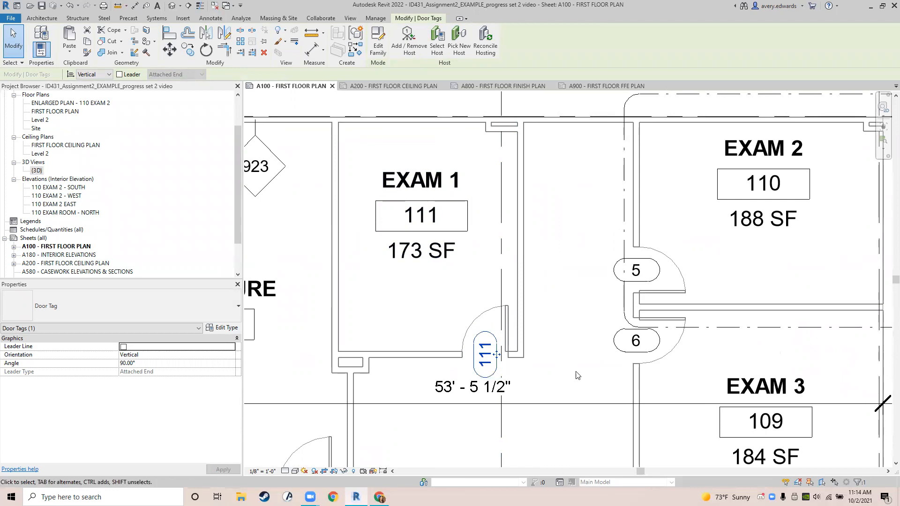
middle_click_drag(577, 375, 528, 335)
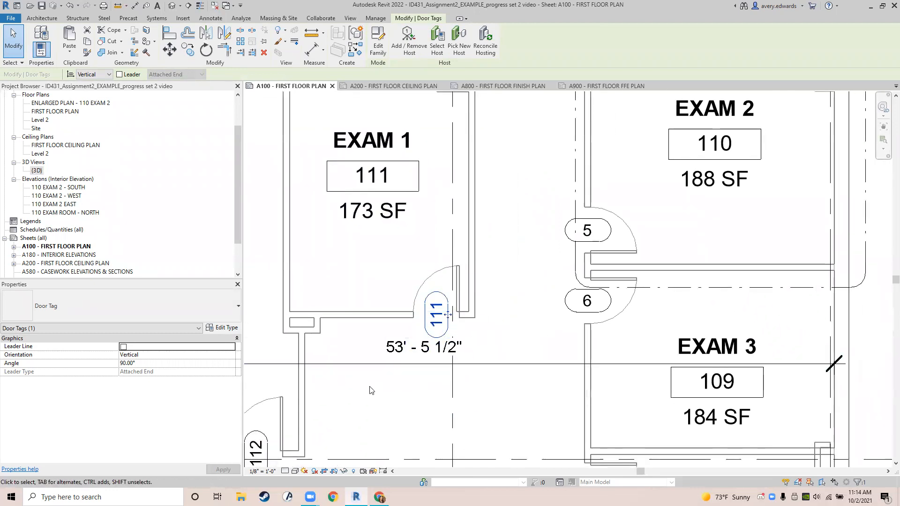
middle_click_drag(370, 403, 481, 272)
scroll(407, 310, "down", 3)
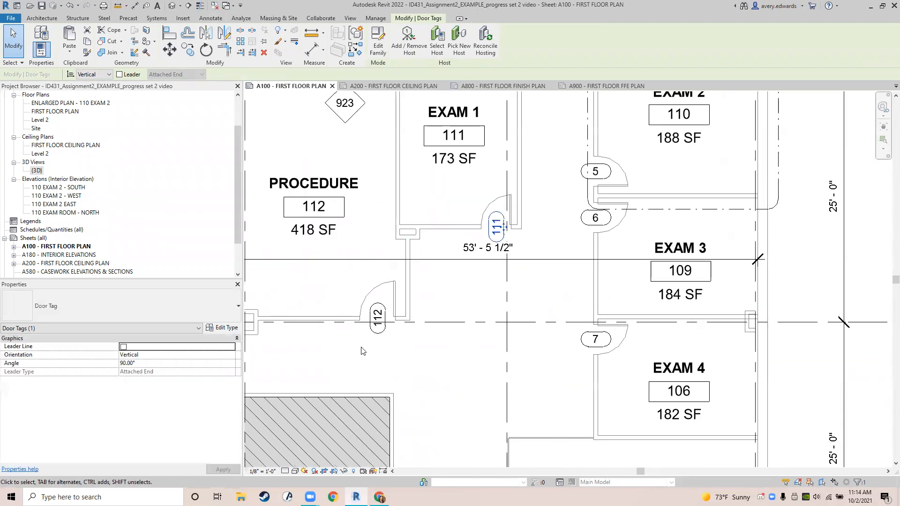
scroll(363, 348, "up", 4)
middle_click_drag(367, 346, 486, 355)
scroll(483, 295, "up", 5)
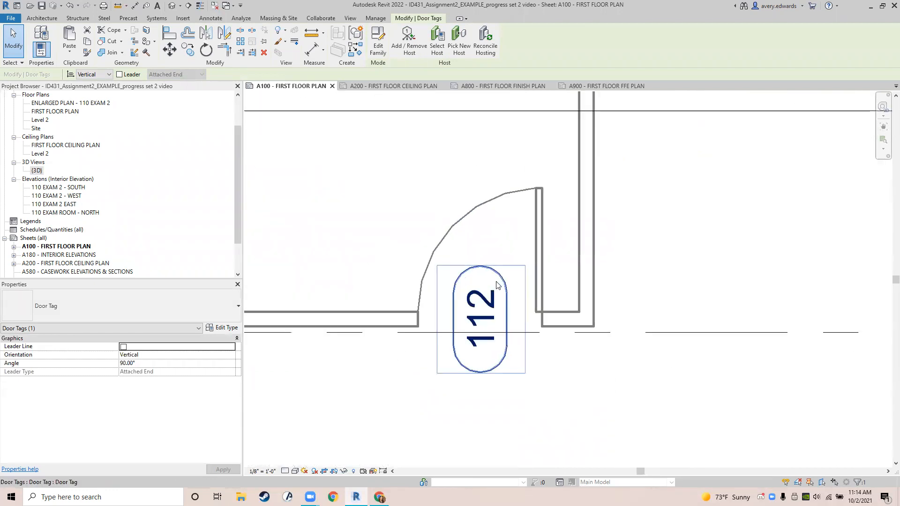
left_click(499, 270)
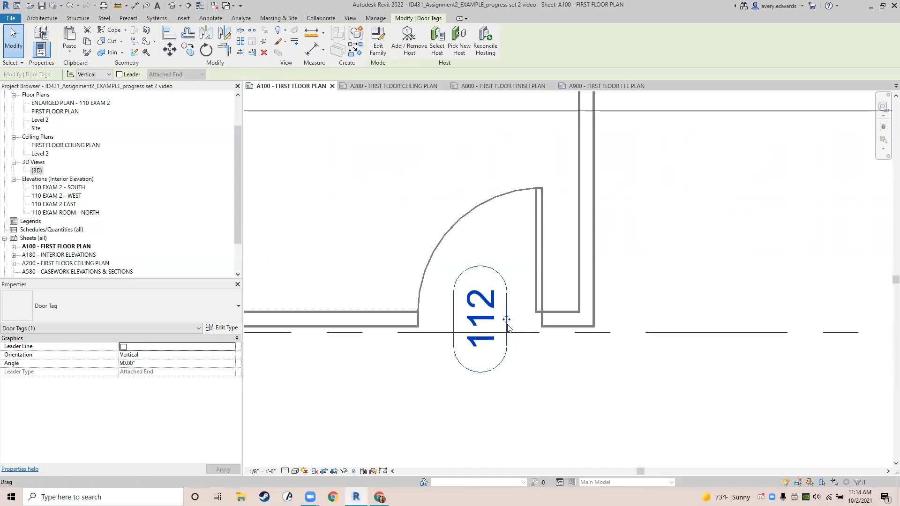
left_click_drag(506, 320, 533, 263)
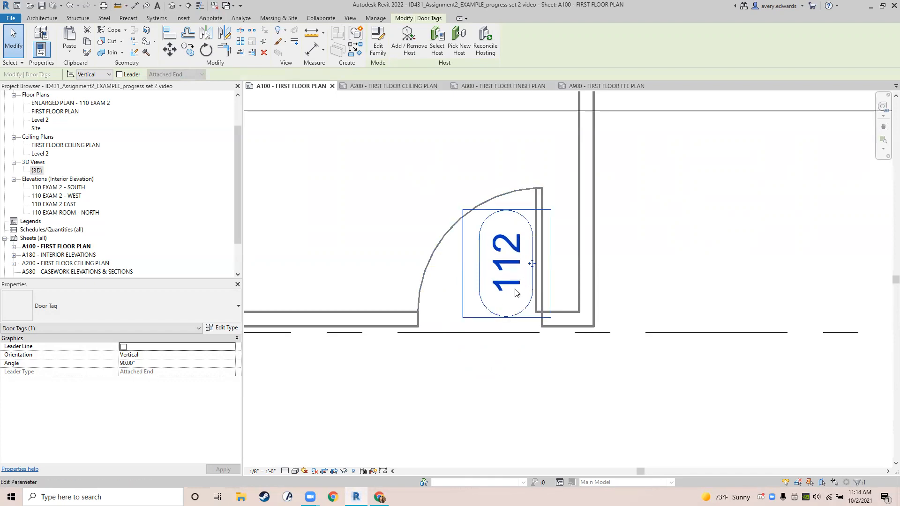
- Move the Exam 1 door tag up into its door swing, next to the door leaf
scroll(524, 284, "down", 3)
scroll(558, 295, "down", 2)
middle_click_drag(583, 283, 502, 321)
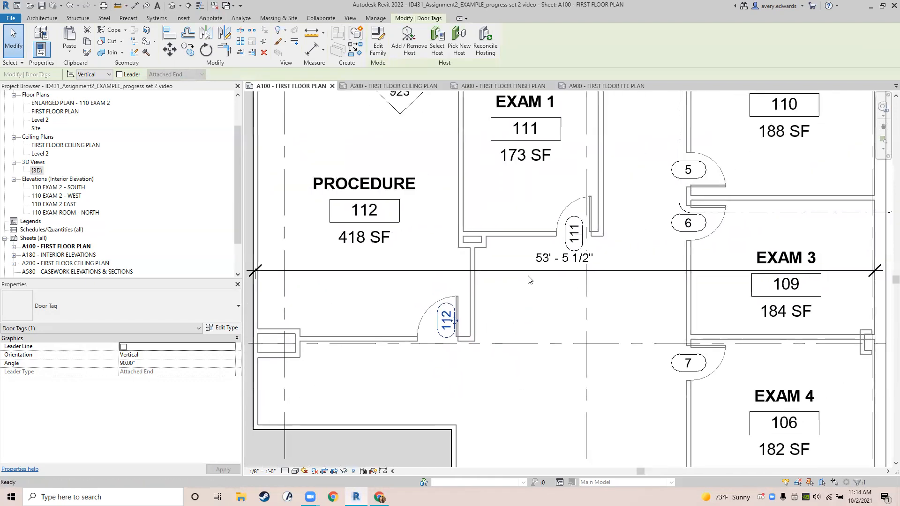
scroll(570, 227, "up", 4)
middle_click_drag(561, 239, 450, 259)
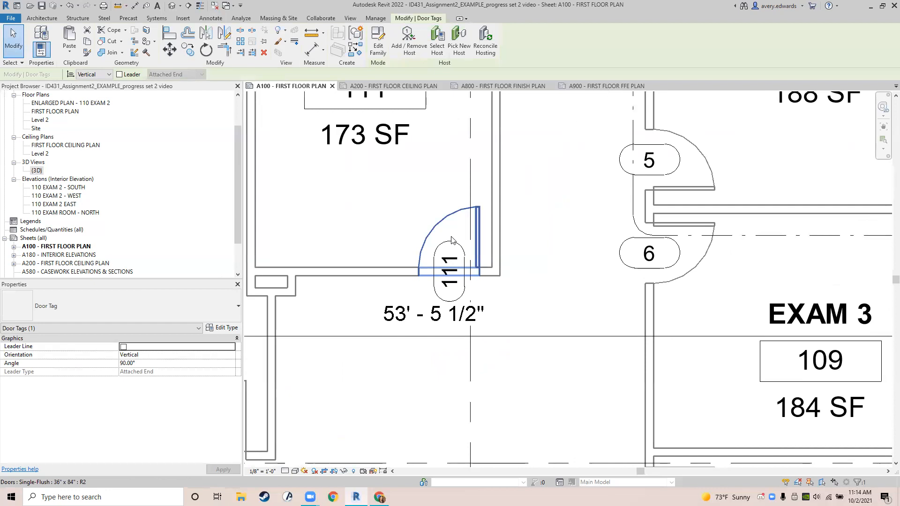
left_click_drag(466, 275, 475, 250)
- Move the Exam 2 and Exam 3 door tags off the wall openings and into their door swings
middle_click_drag(530, 259, 407, 334)
left_click(524, 256)
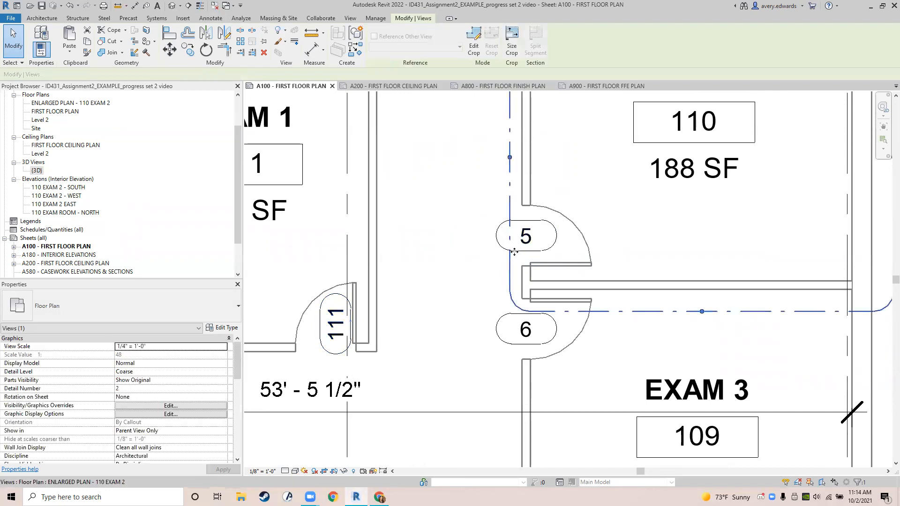
left_click(527, 252)
left_click_drag(527, 253, 549, 261)
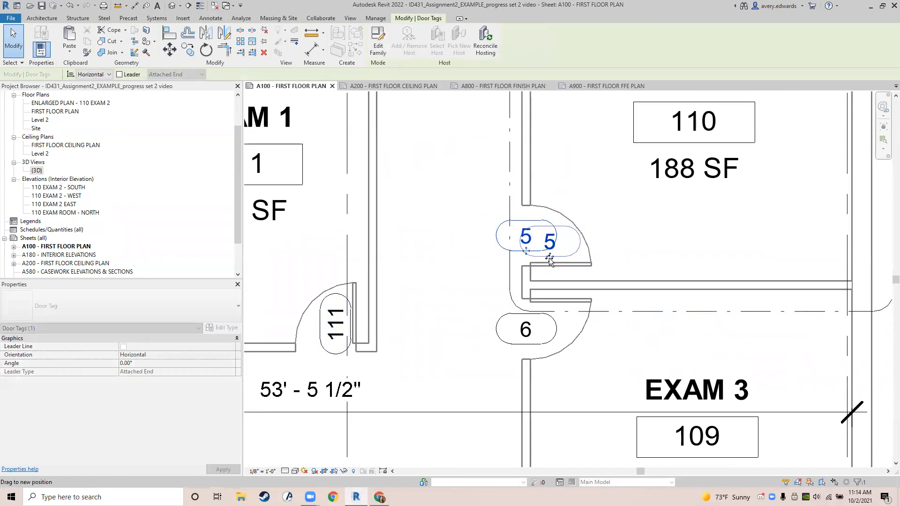
left_click_drag(551, 261, 551, 261)
scroll(485, 294, "up", 4)
left_click(490, 280)
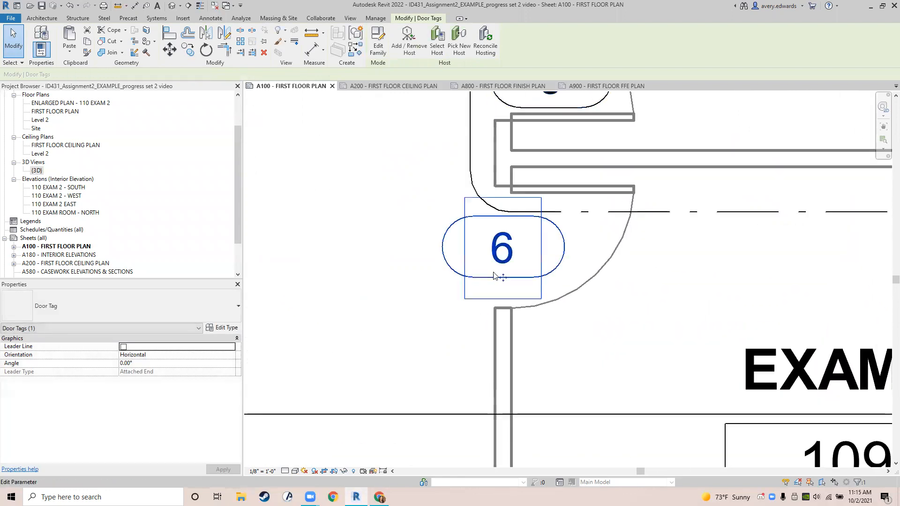
left_click_drag(507, 280, 554, 264)
- Move the Exam 4 door tag into its door swing, just below the open door leaf
scroll(425, 305, "down", 3)
middle_click_drag(422, 339, 395, 141)
middle_click_drag(438, 418, 468, 319)
left_click(442, 307)
left_click_drag(477, 314, 513, 301)
scroll(490, 300, "down", 4)
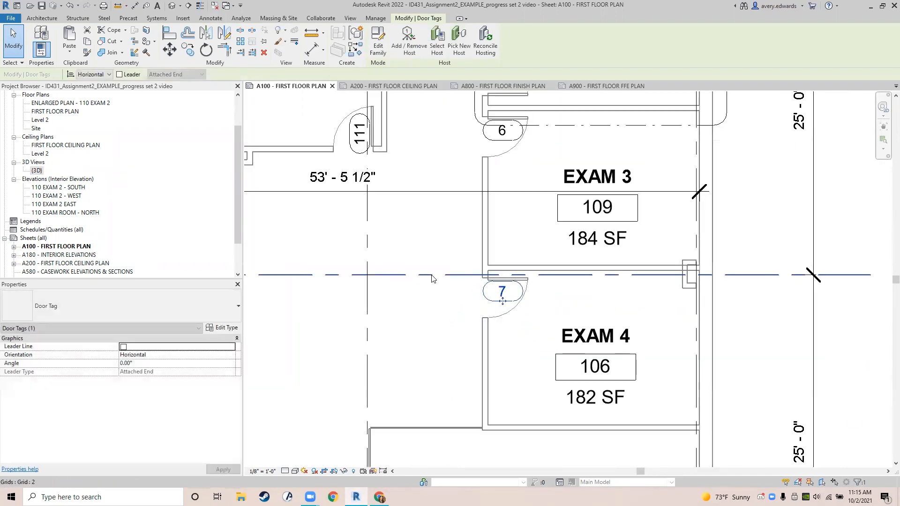
- Save the project
middle_click_drag(406, 315, 503, 378)
scroll(457, 342, "down", 3)
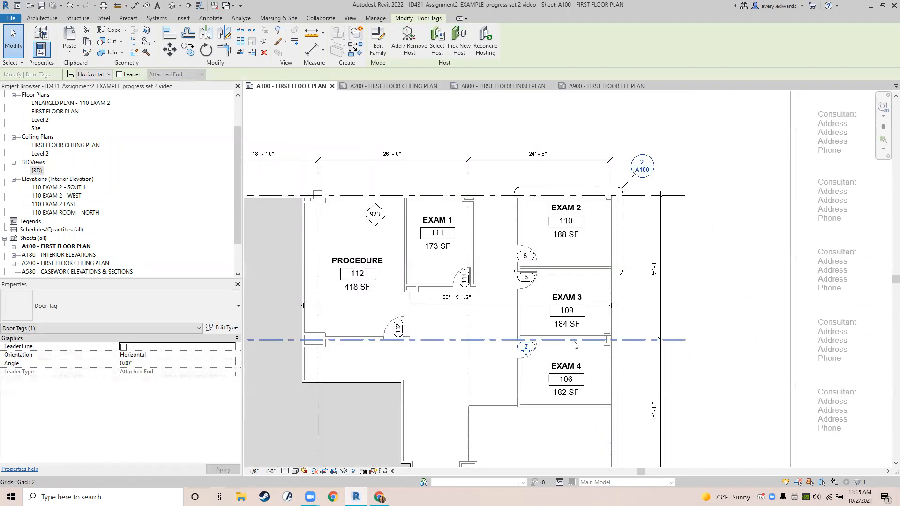
scroll(399, 265, "up", 1)
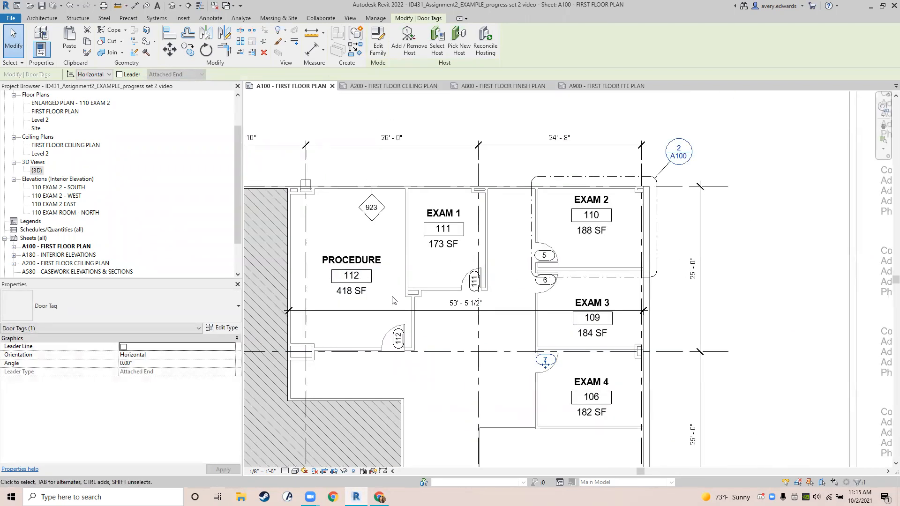
left_click(42, 6)
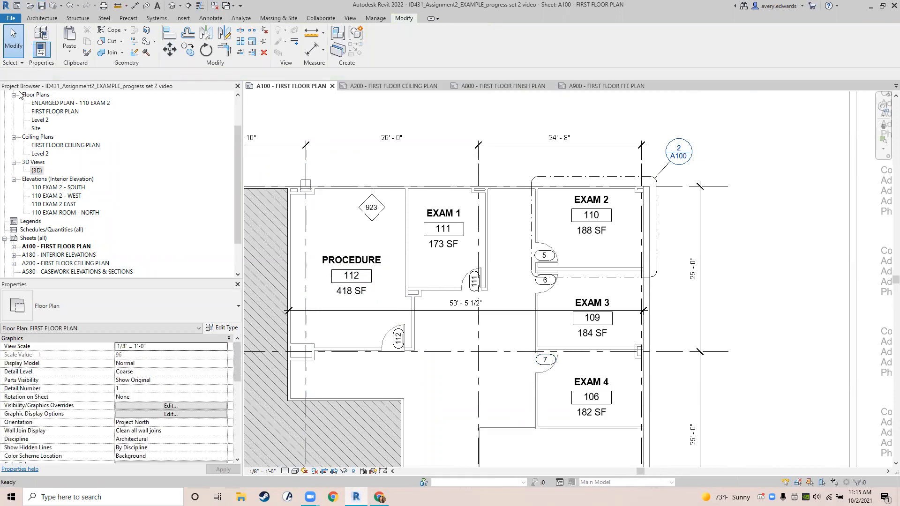
- Select all instances of the door tag in the entire project and copy them to the clipboard
middle_click_drag(442, 433, 439, 373)
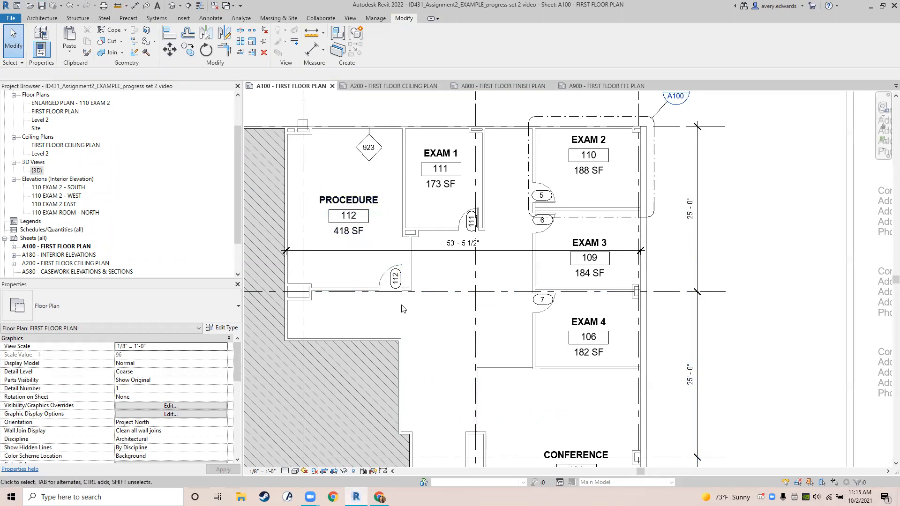
left_click(396, 280)
right_click(396, 280)
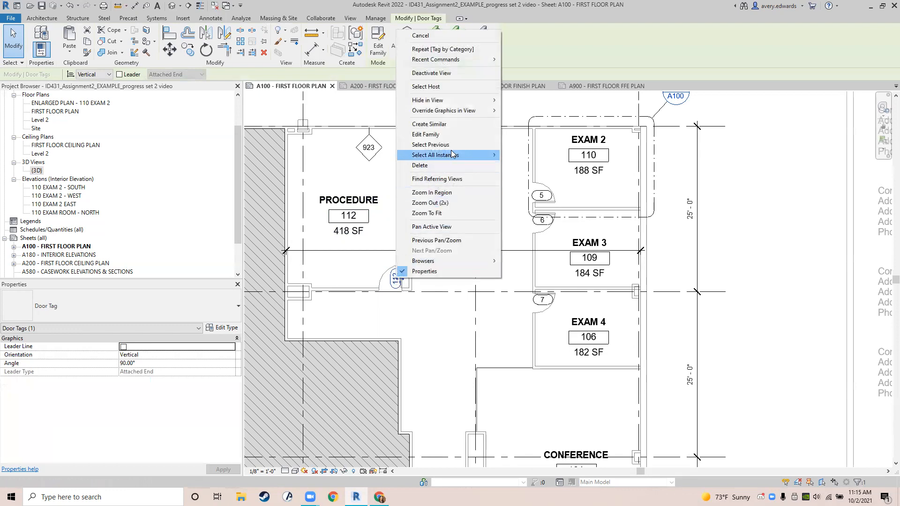
mouse_move(452, 155)
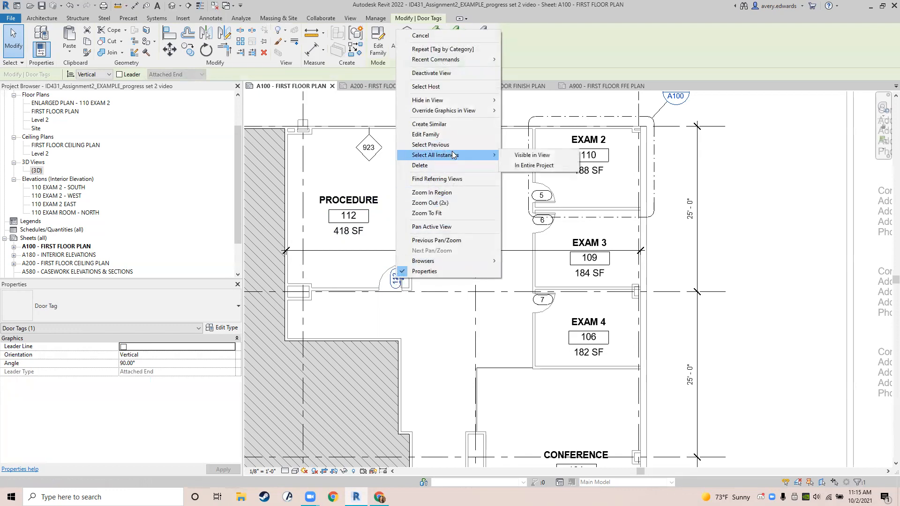
left_click(523, 166)
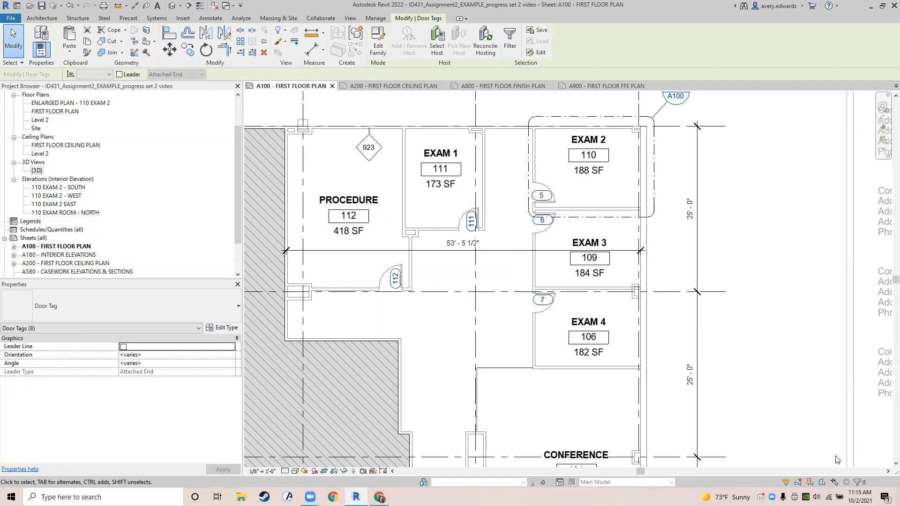
scroll(391, 356, "down", 4)
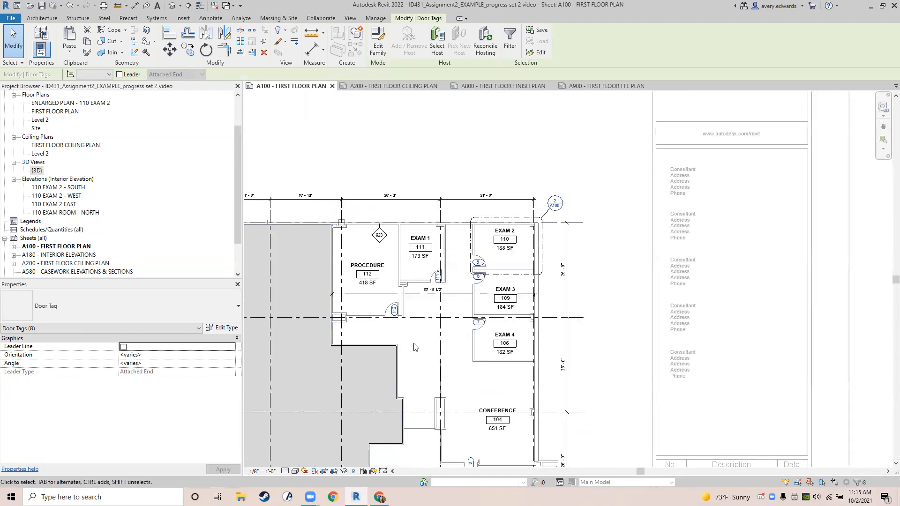
middle_click_drag(425, 348, 516, 259)
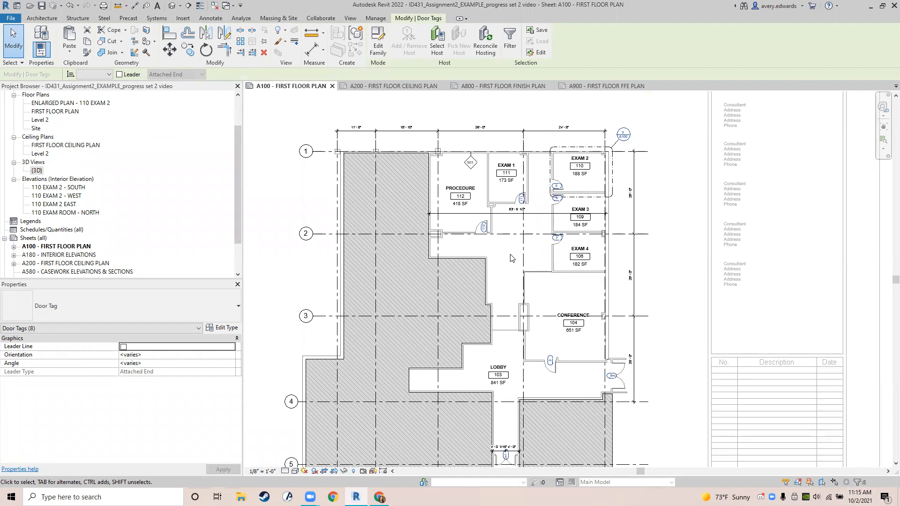
- Paste the copied door tags onto the A800 first floor finish plan, aligned to the current view
left_click(480, 86)
scroll(441, 206, "up", 3)
middle_click_drag(440, 206, 482, 235)
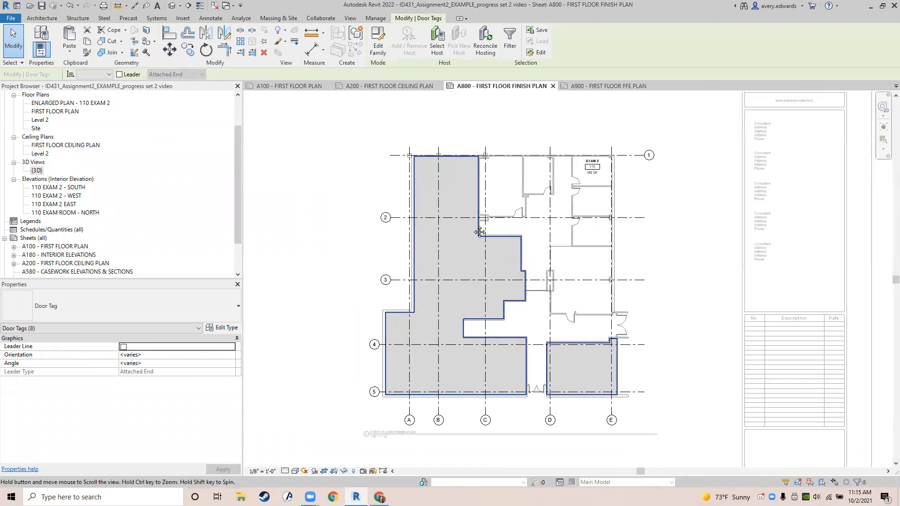
left_click(377, 19)
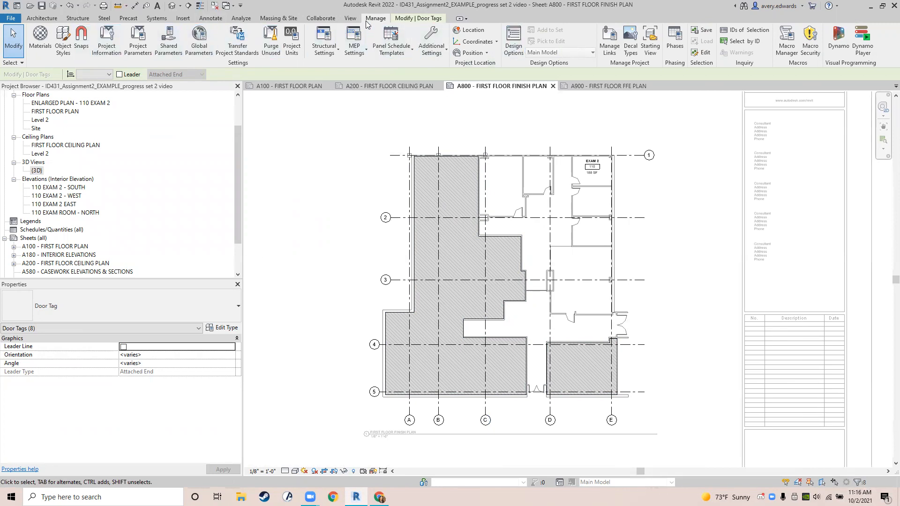
left_click(404, 21)
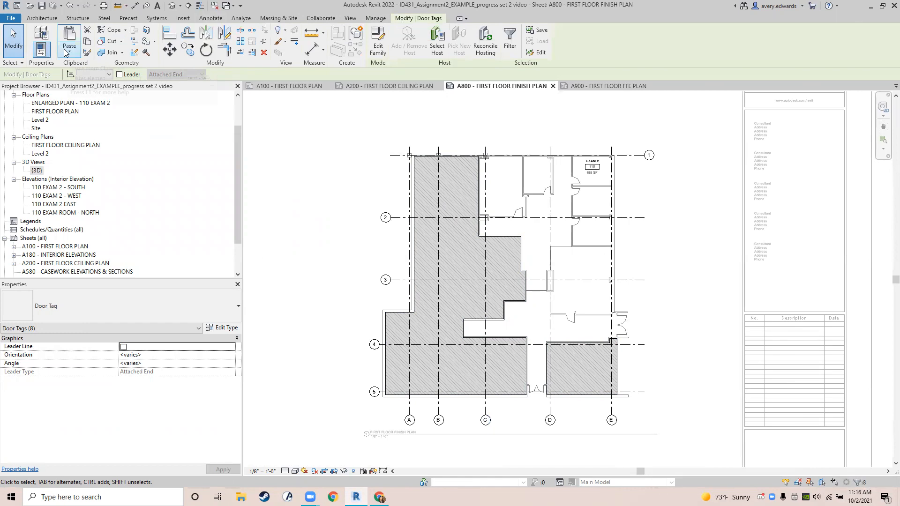
left_click(66, 51)
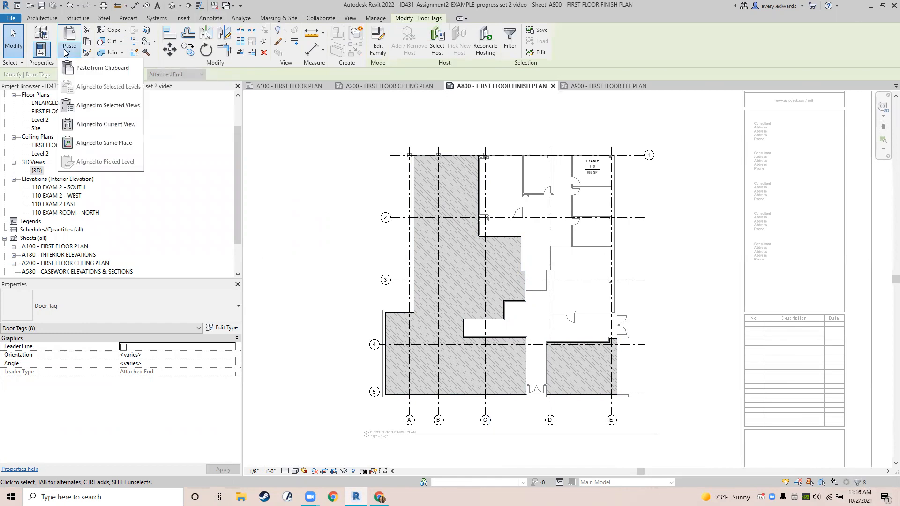
left_click(104, 124)
scroll(580, 335, "up", 1)
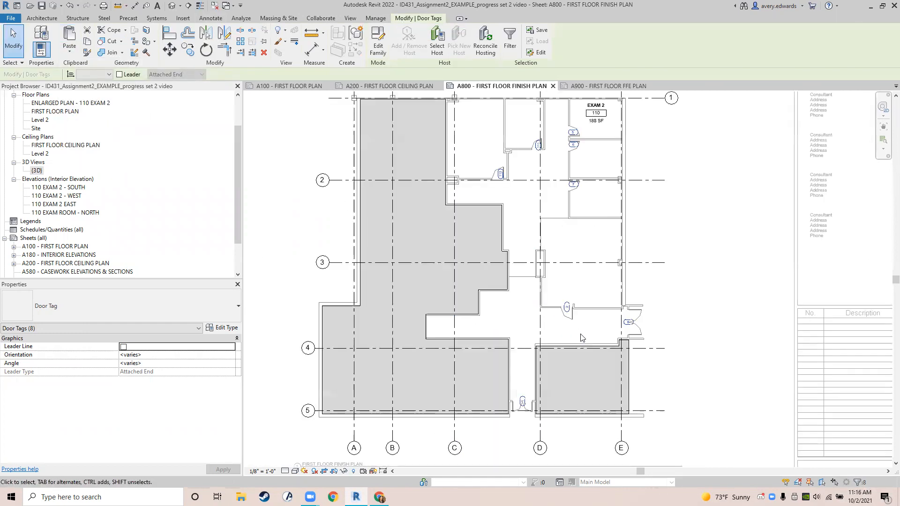
scroll(567, 295, "down", 1)
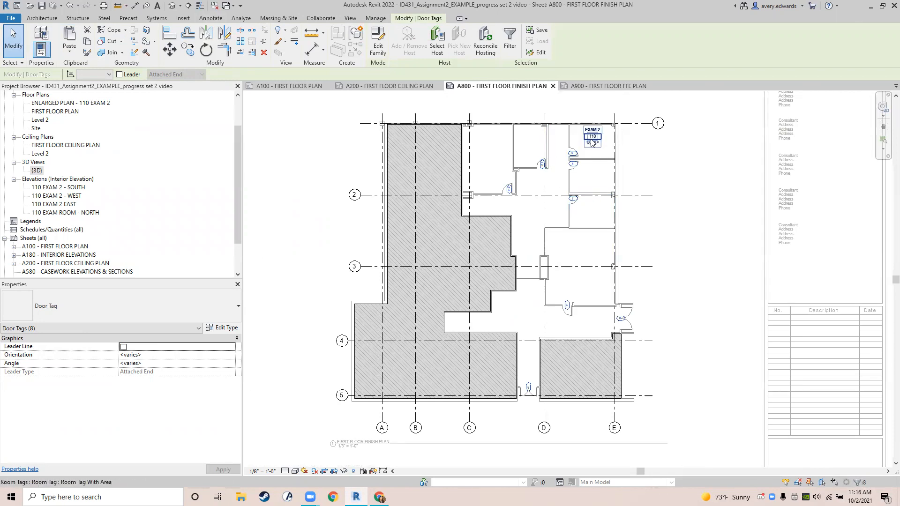
- On sheet A100, select all room tags visible in the view except the Exam 2 tag, and copy them
left_click(296, 86)
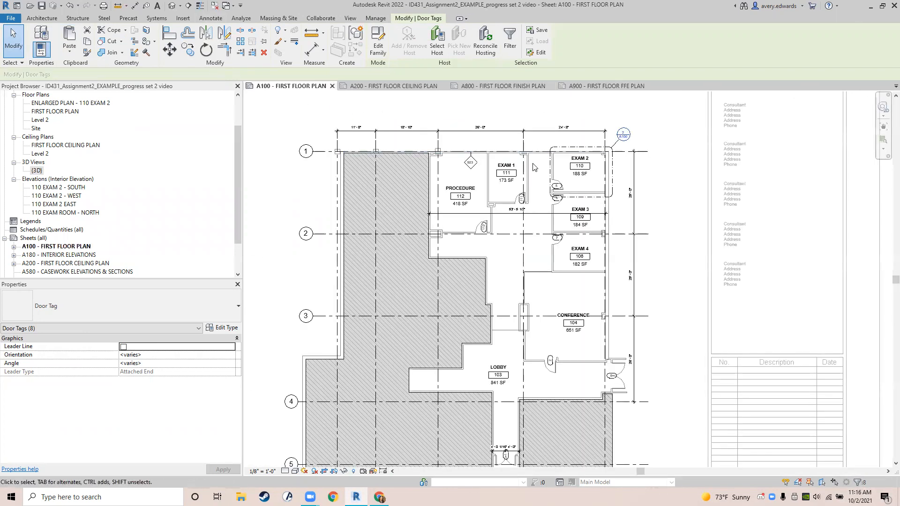
left_click(506, 173)
right_click(507, 178)
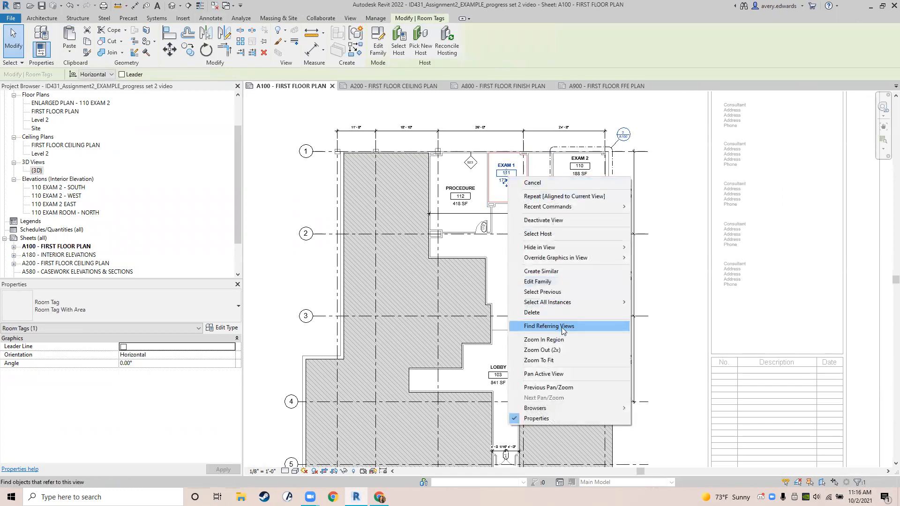
mouse_move(568, 302)
left_click(682, 301)
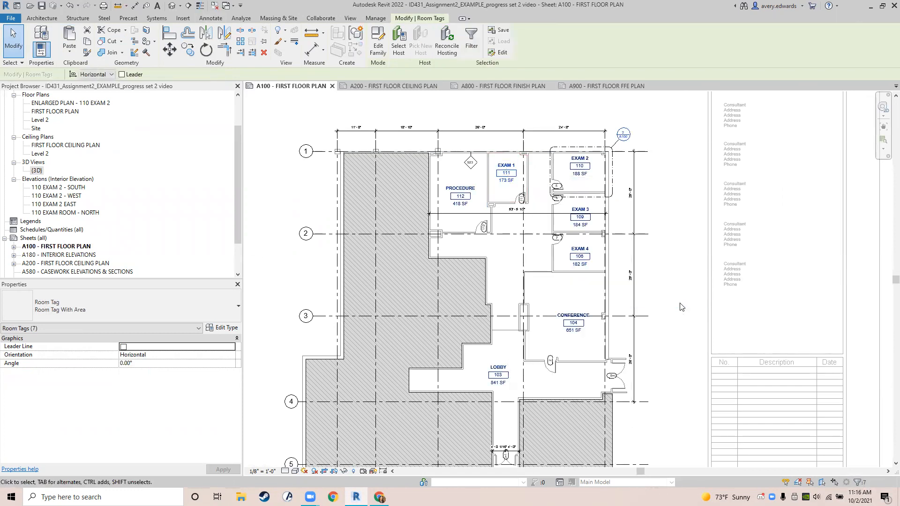
left_click(593, 175, "shift")
- Paste the copied room tags onto the A800 first floor finish plan, aligned to the current view
left_click(493, 87)
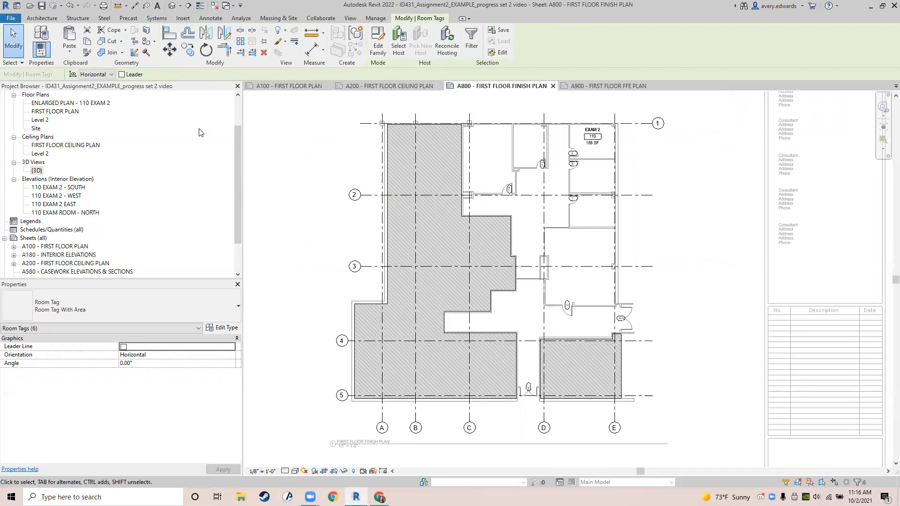
left_click(73, 56)
left_click(118, 135)
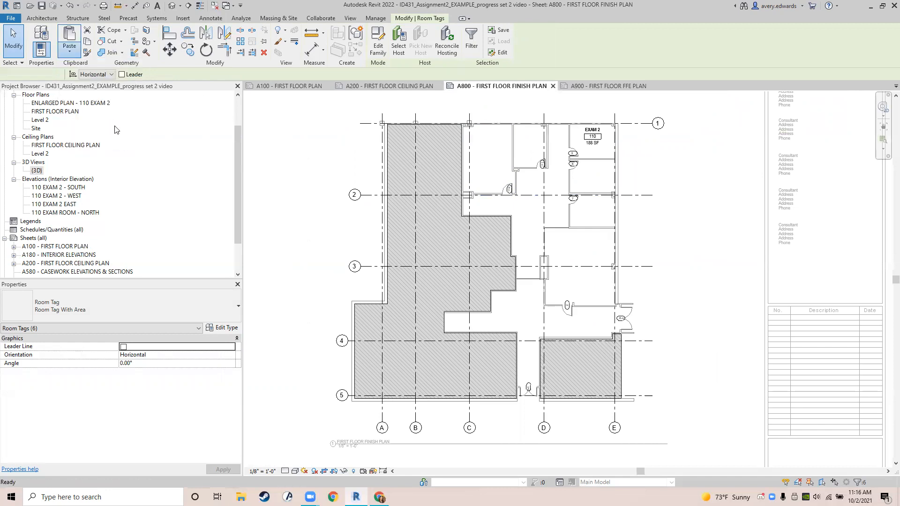
left_click(290, 245)
middle_click_drag(525, 228, 471, 230)
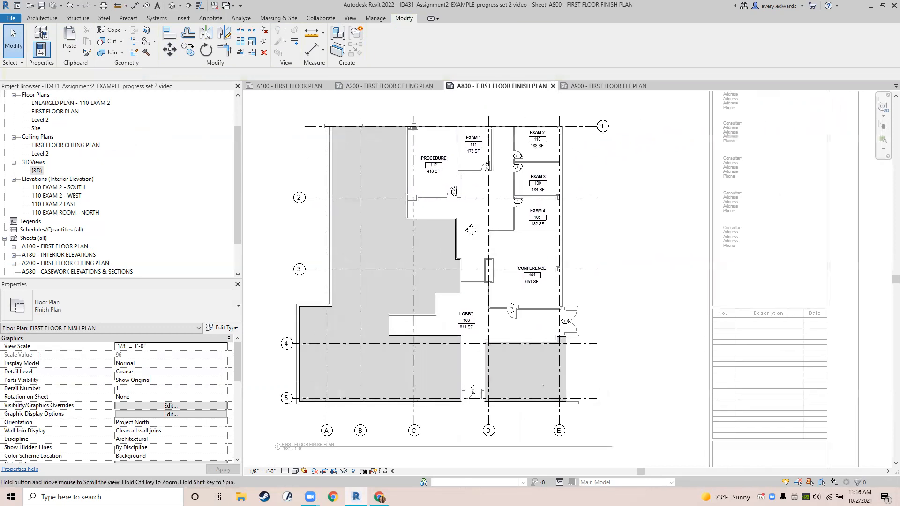
- Inspect the tags on the A900 first floor FFE plan, and return to the A100 sheet
left_click(599, 87)
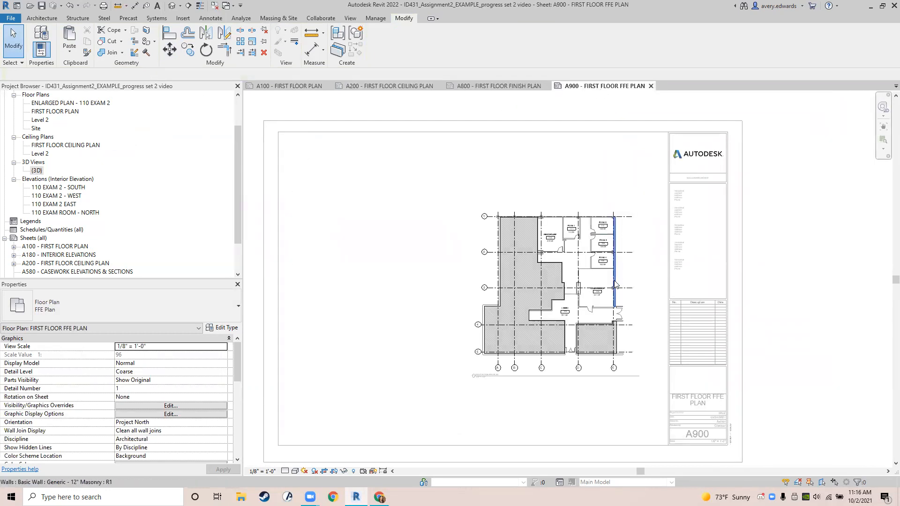
middle_click_drag(581, 285, 482, 275)
scroll(480, 275, "up", 5)
left_click(289, 86)
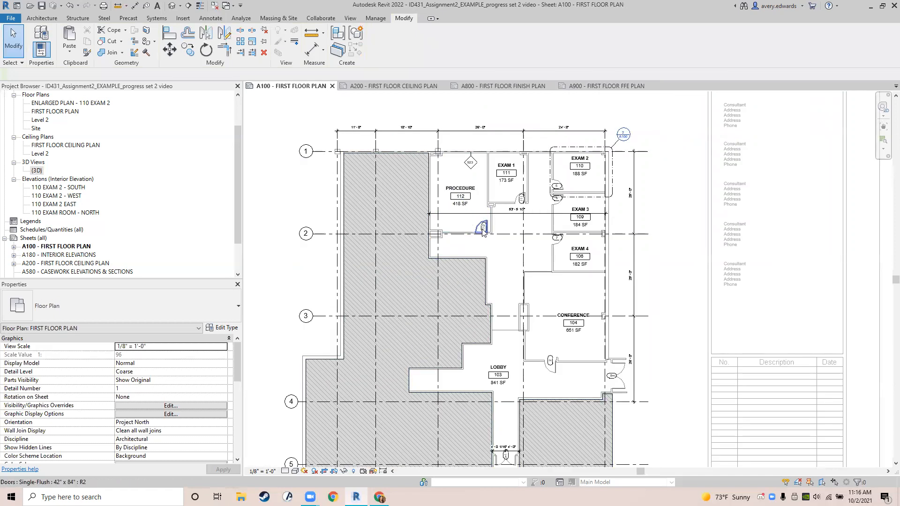
- On sheet A100, select all door tags visible in the first floor plan view and copy them
left_click(483, 229)
right_click(484, 230)
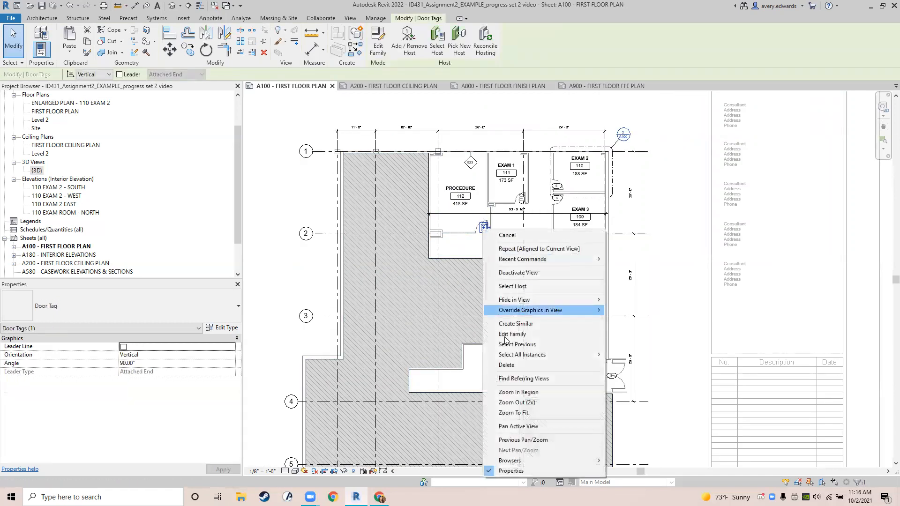
mouse_move(562, 355)
left_click(655, 356)
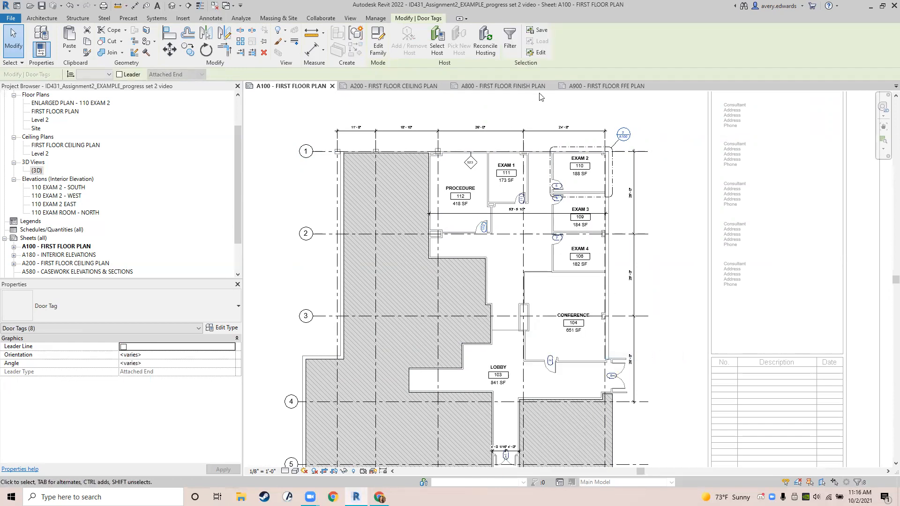
- Paste the copied door tags onto the A900 first floor FFE plan, aligned to the current view
left_click(614, 85)
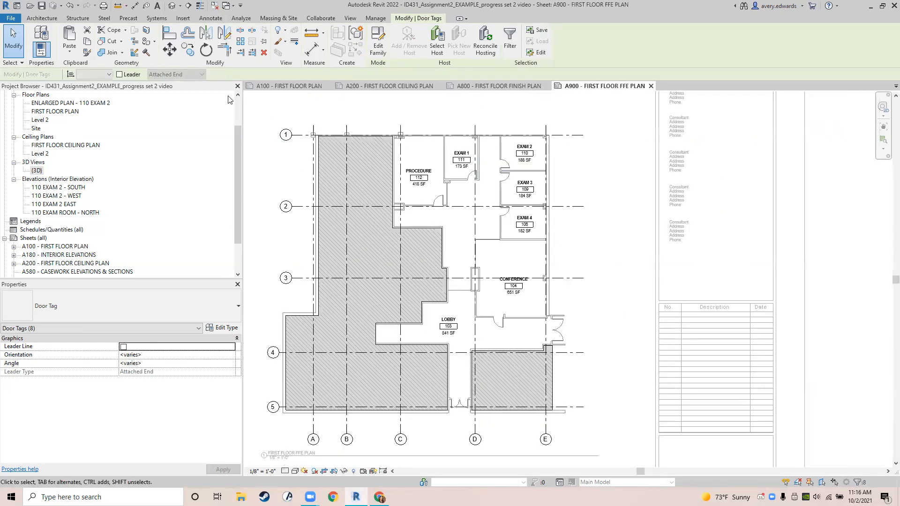
left_click(70, 56)
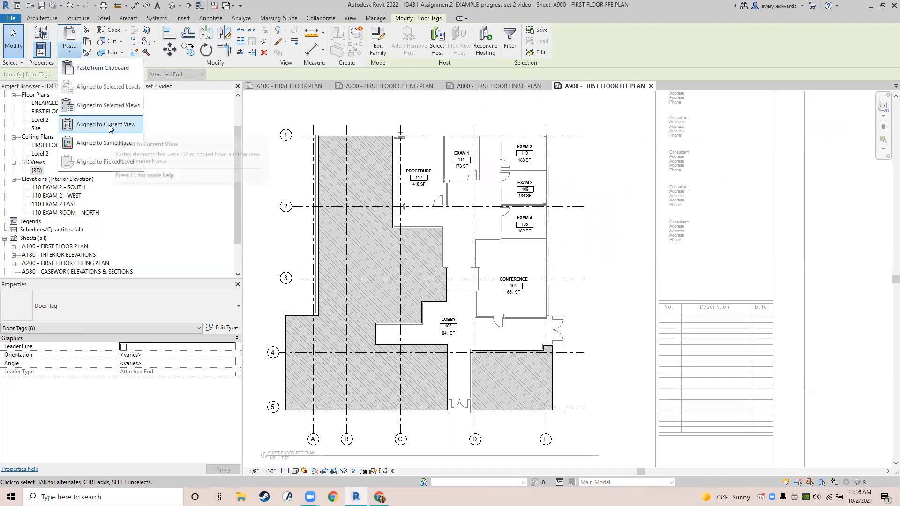
left_click(111, 123)
left_click(601, 221)
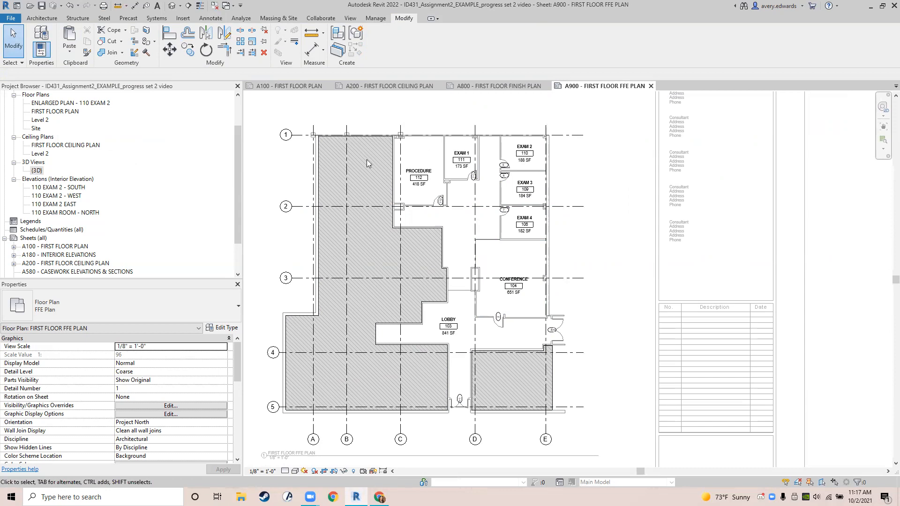
- Examine the enlarged Exam 2 plan and the first floor plan on sheet A100, comparing their tags
left_click(289, 86)
middle_click_drag(398, 246, 451, 229)
scroll(435, 228, "down", 3)
middle_click_drag(327, 258, 523, 244)
scroll(451, 324, "up", 3)
scroll(454, 323, "up", 3)
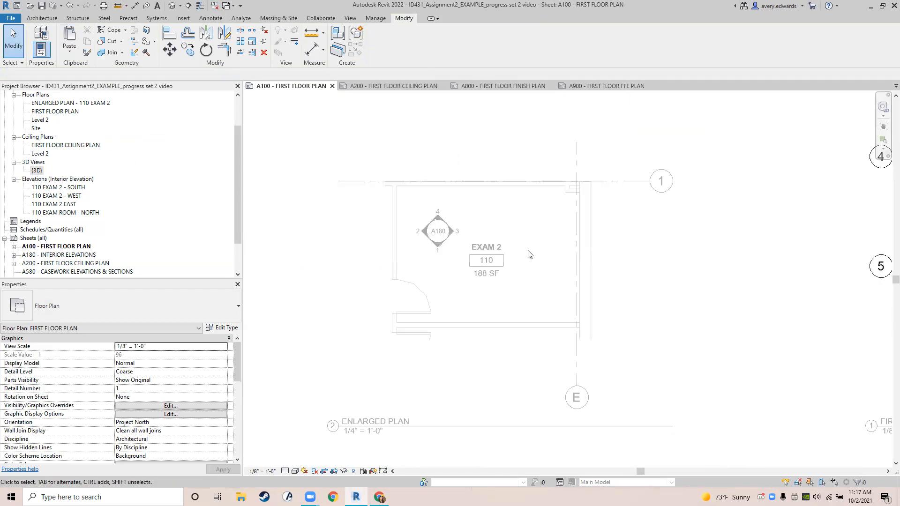
scroll(546, 237, "down", 2)
middle_click_drag(760, 94, 485, 270)
middle_click_drag(784, 135, 634, 218)
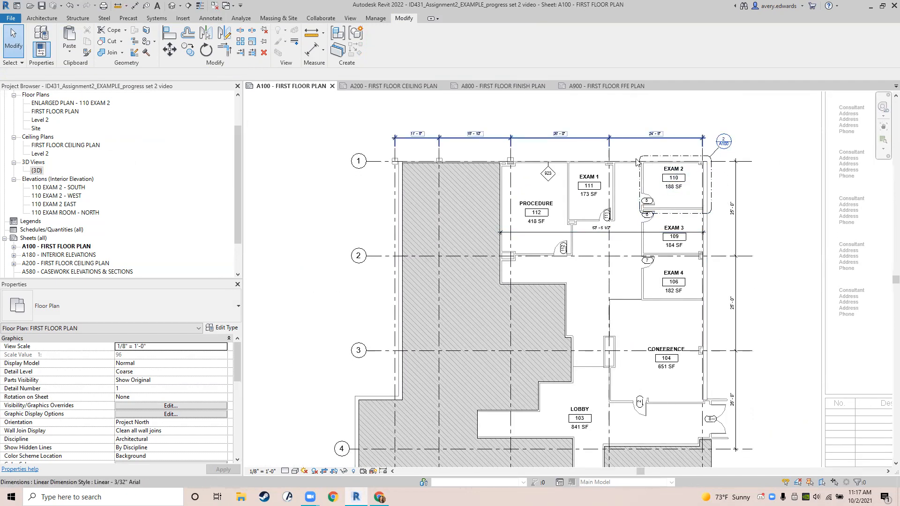
middle_click_drag(435, 257, 637, 92)
middle_click_drag(338, 270, 572, 181)
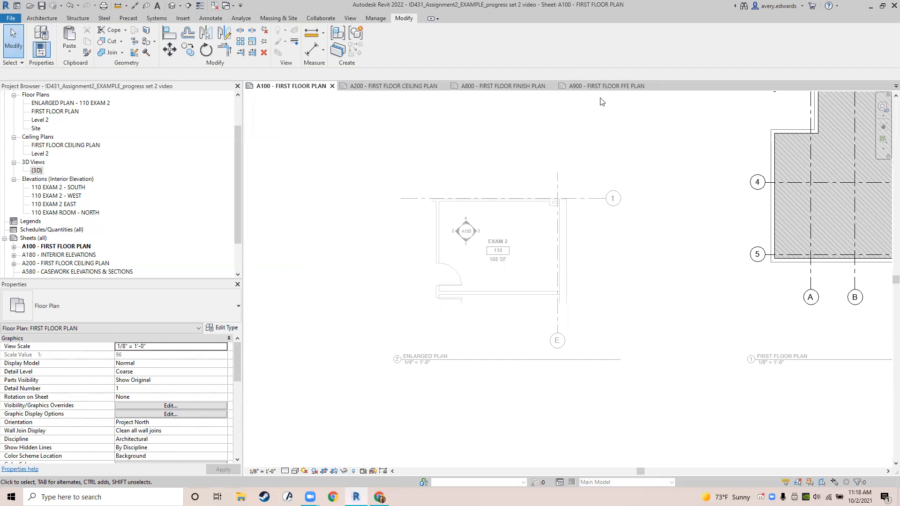
- On the A900 FFE plan, start placing a component and browse the US Imperial family library to the Furniture Seating folder
left_click(612, 87)
middle_click_drag(589, 139, 496, 184)
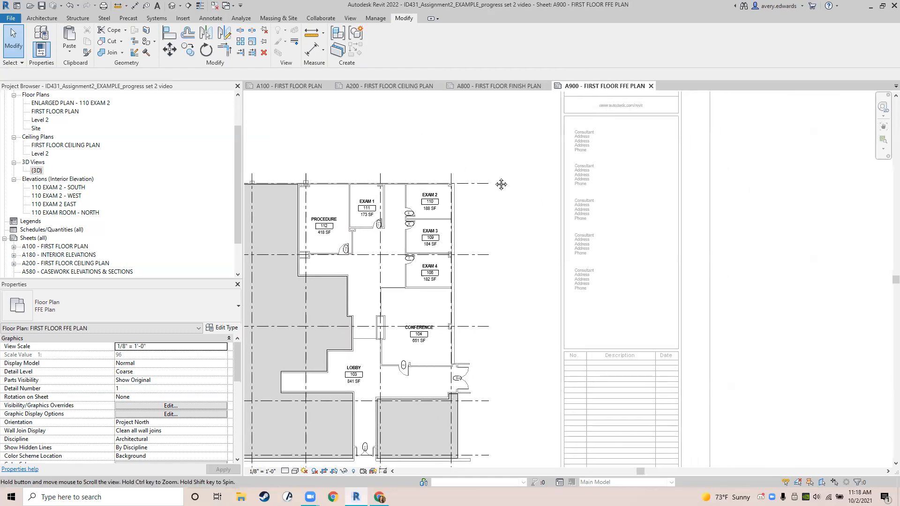
scroll(414, 188, "up", 3)
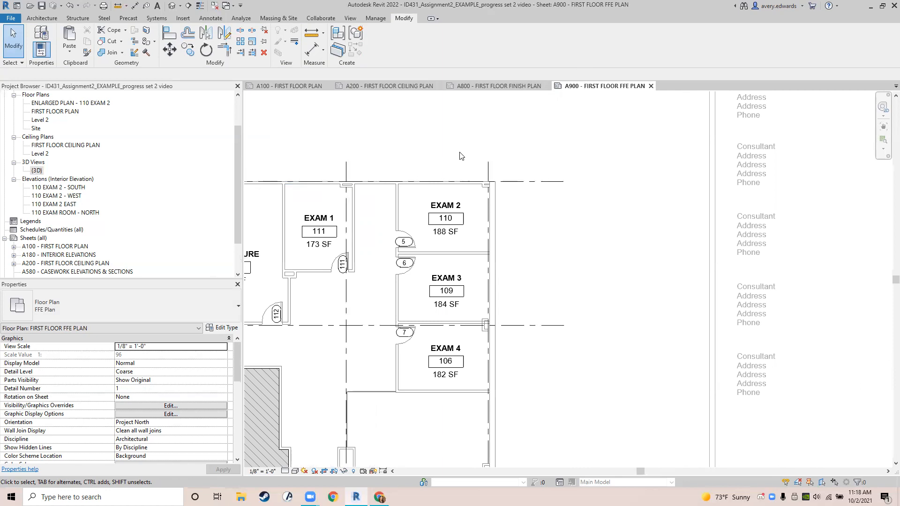
scroll(458, 154, "up", 2)
middle_click_drag(382, 190, 412, 167)
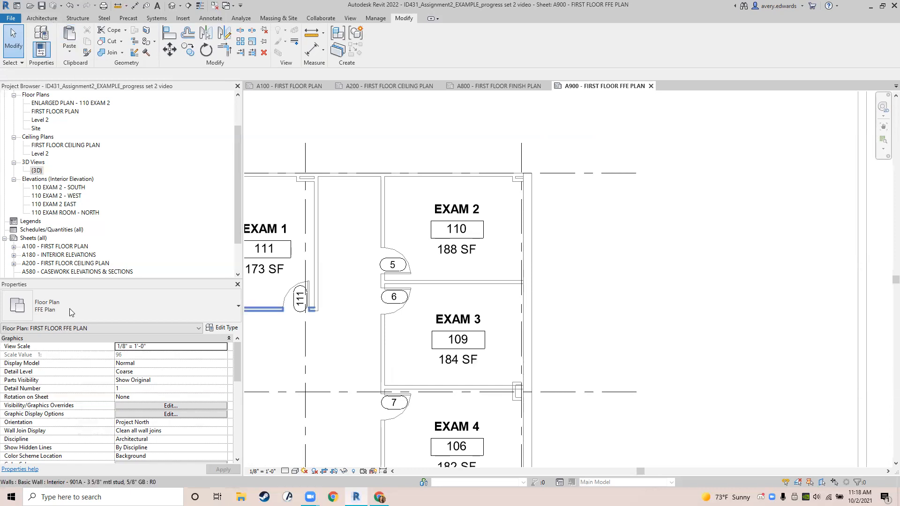
left_click(43, 18)
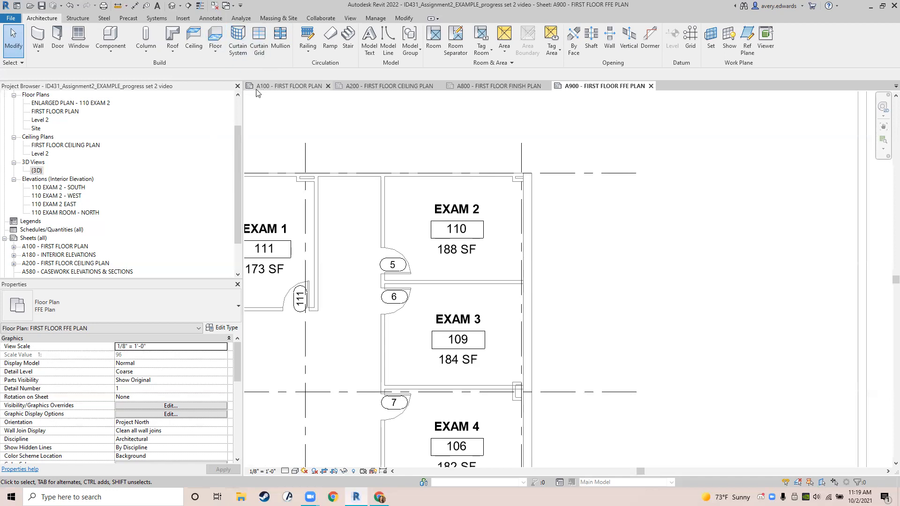
left_click(108, 35)
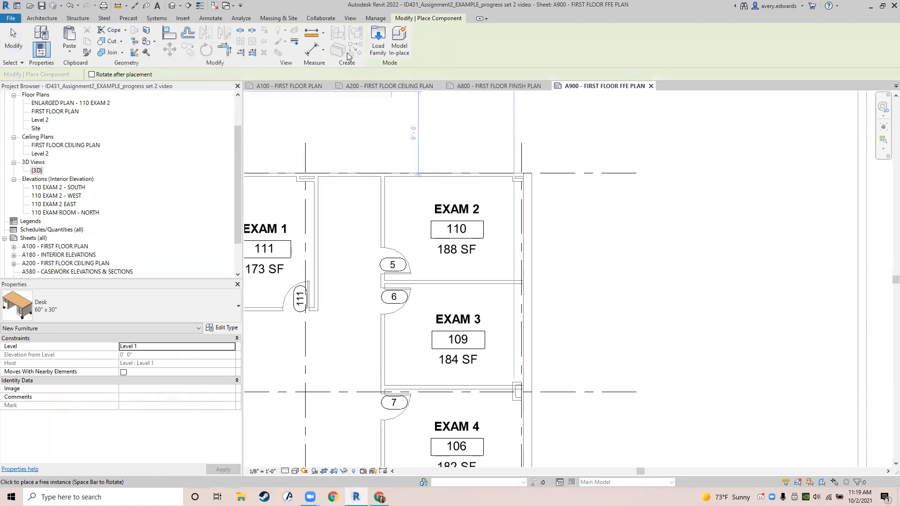
left_click(379, 49)
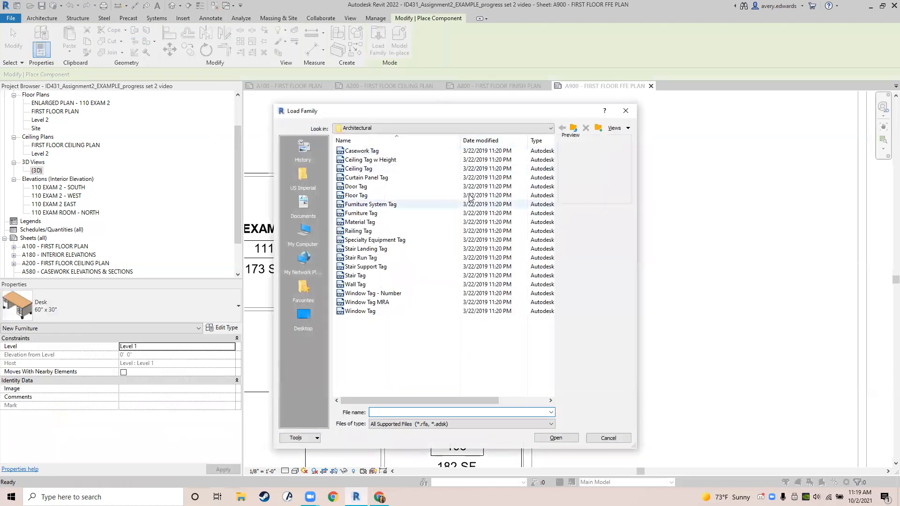
left_click(573, 128)
left_click(574, 128)
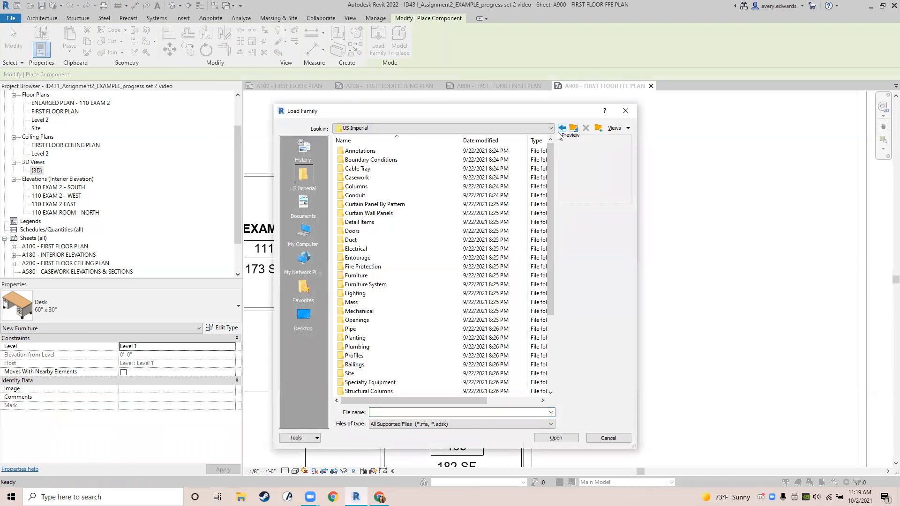
double_click(366, 277)
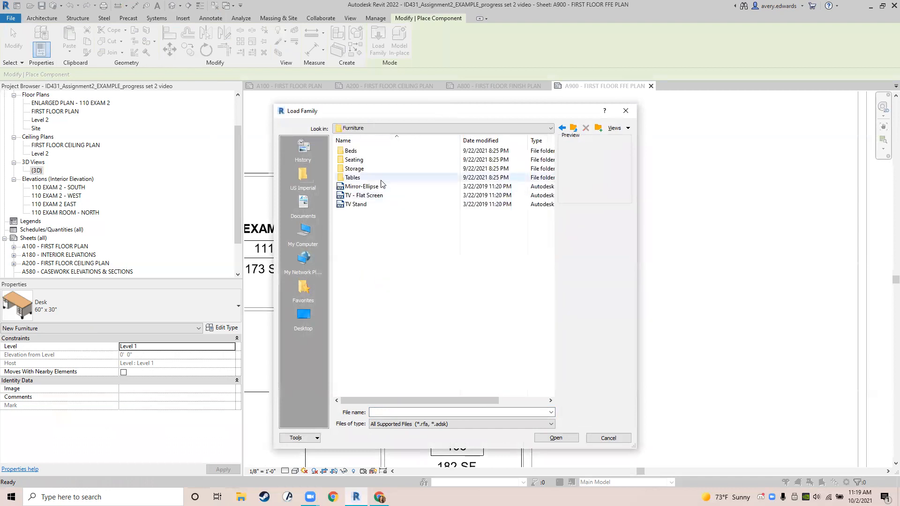
left_click(366, 160)
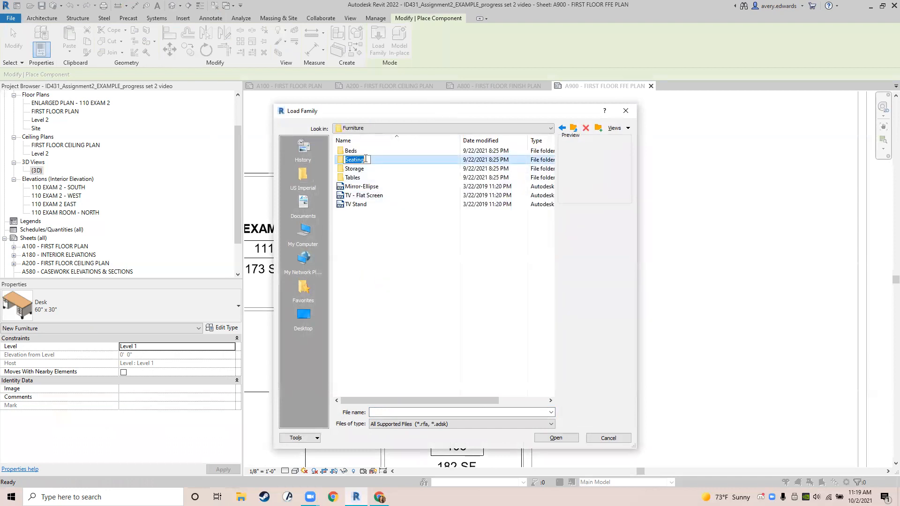
double_click(365, 162)
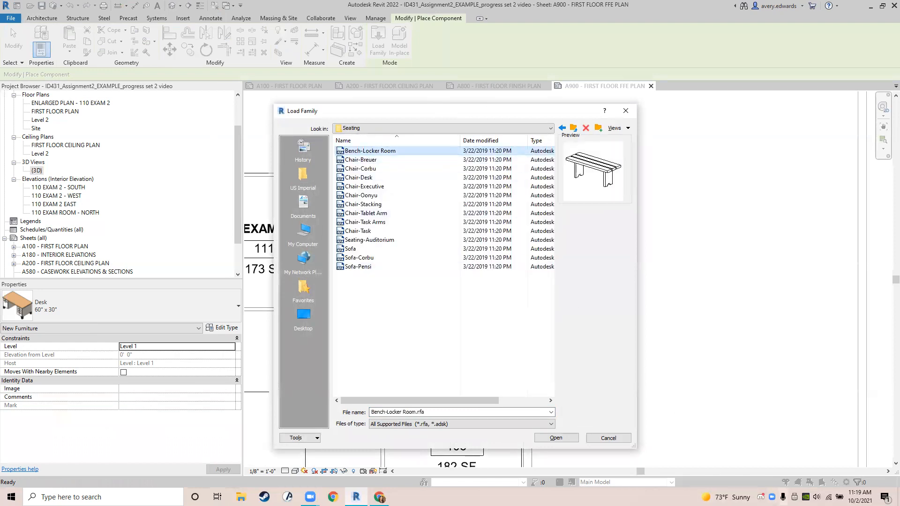
- Preview the chair families and load Chair-Stacking into the project
left_click(363, 160)
key("Down")
key("Down")
key("Down")
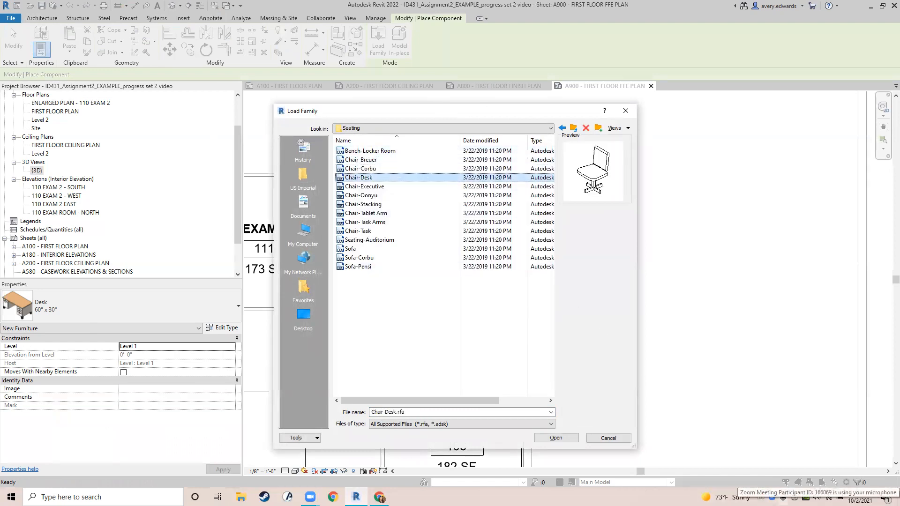
key("Down")
key("Down")
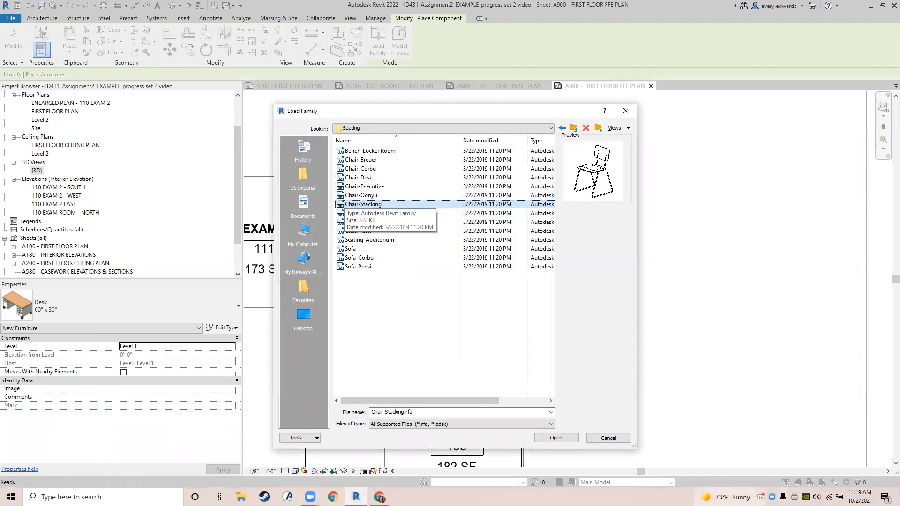
left_click(558, 440)
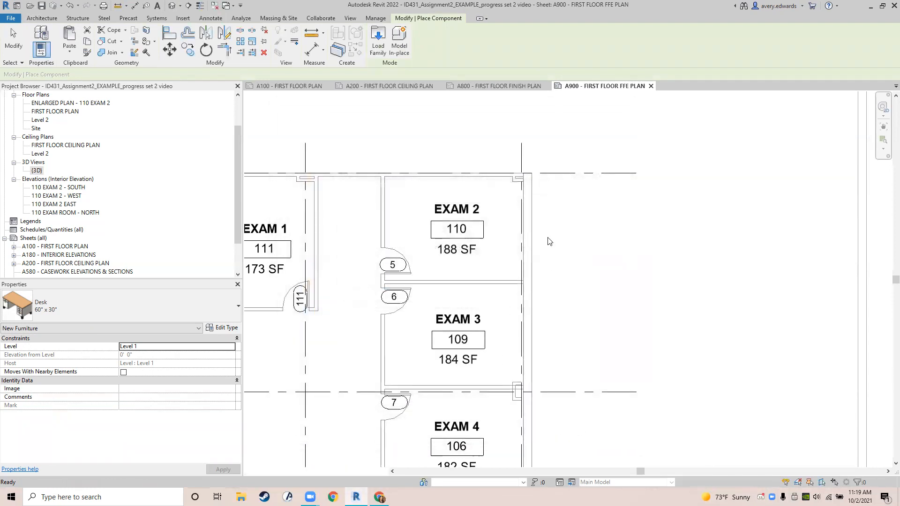
- Place a Chair-Stacking in Exam 2's upper-left corner, its back to the upper wall, about 1'-7" from the left wall
scroll(412, 189, "up", 5)
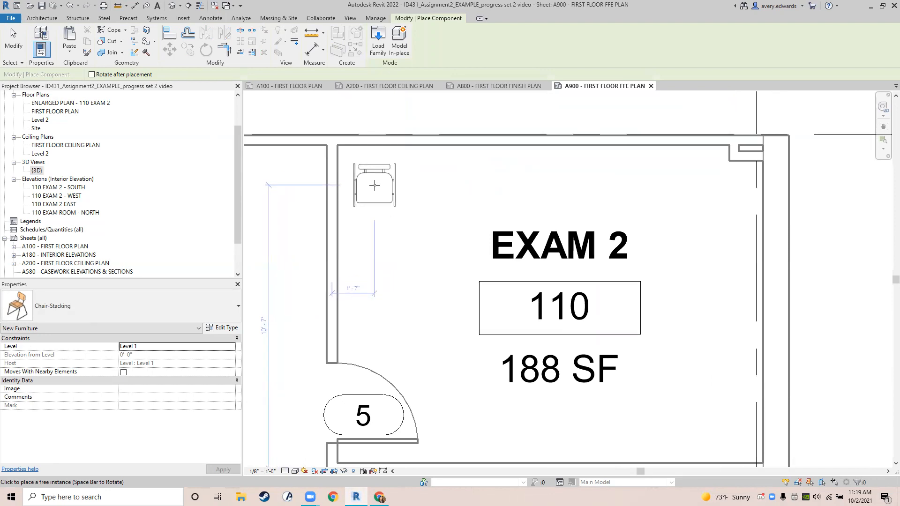
key("space")
key("space")
key("space")
key("space")
key("space")
key("space")
key("space")
key("space")
key("space")
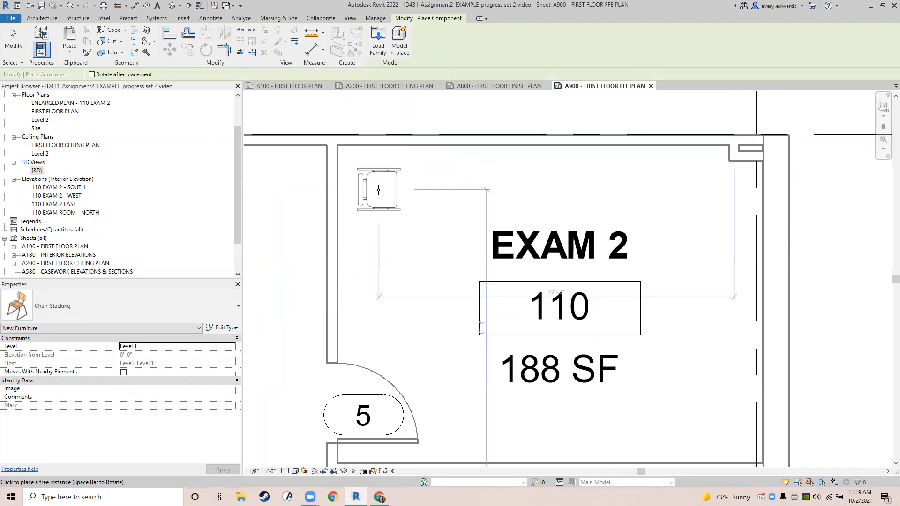
key("space")
key("space")
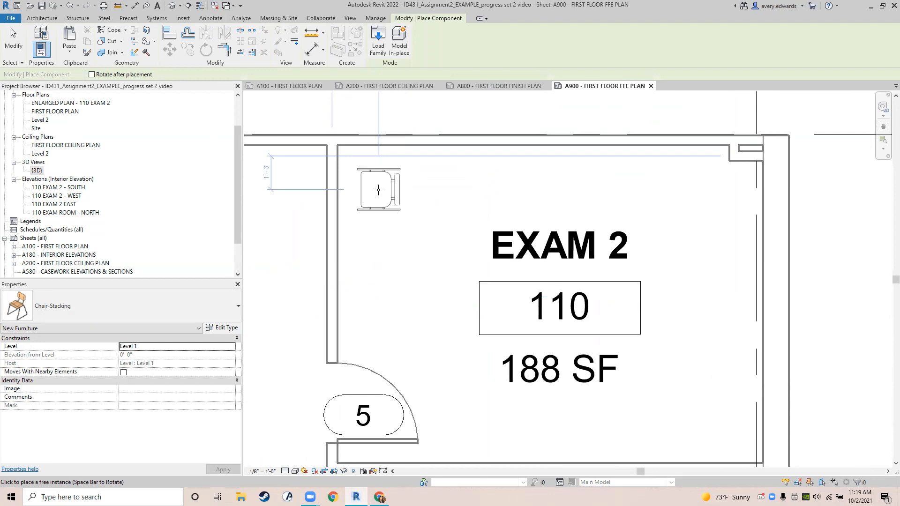
key("space")
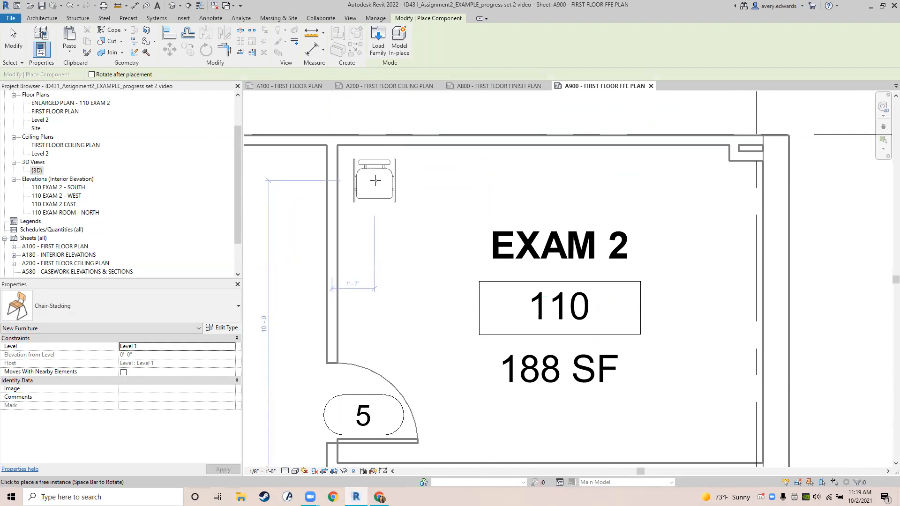
left_click(375, 180)
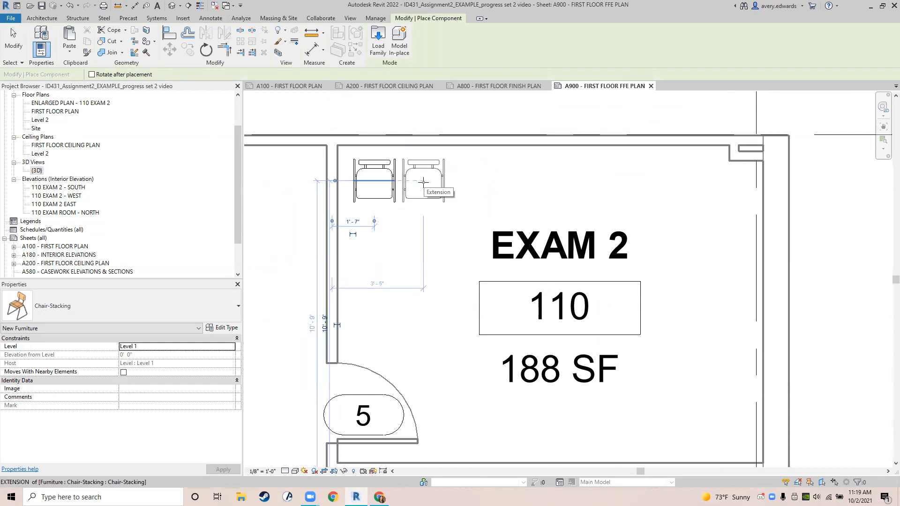
- Place a second Chair-Stacking beside the first, aligned with it and about 3'-5" from Exam 2's left wall, and finish placing components
left_click(423, 181)
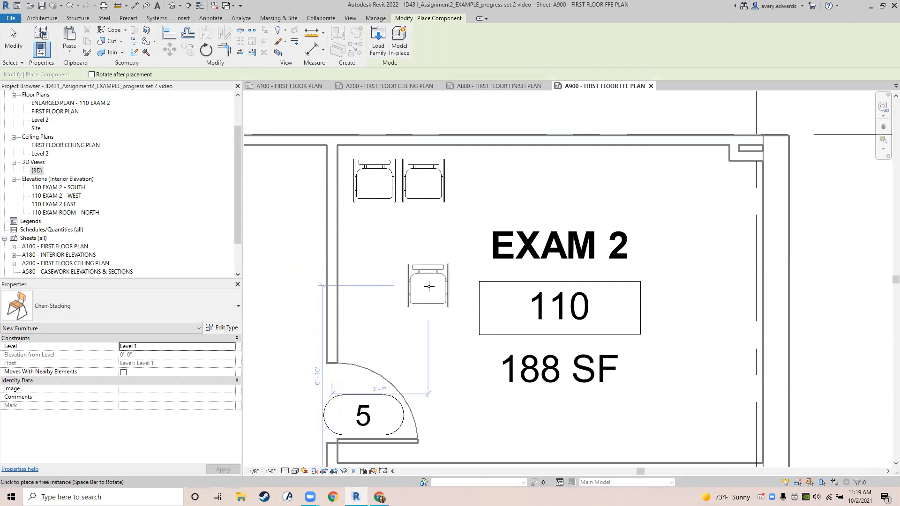
key("Escape")
key("Escape")
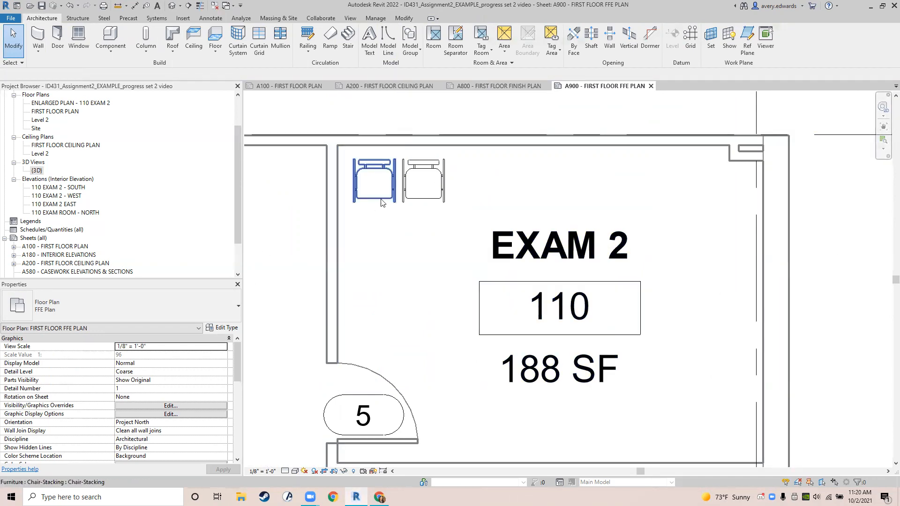
- Enable worksharing, with levels and grids moved to Shared Levels and Grids and remaining elements to Workset1
scroll(402, 263, "down", 2)
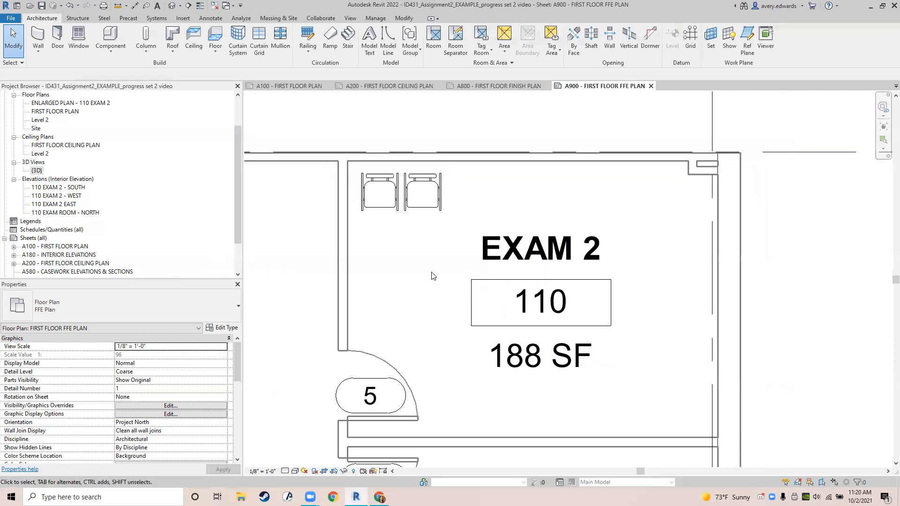
middle_click_drag(415, 272, 531, 214)
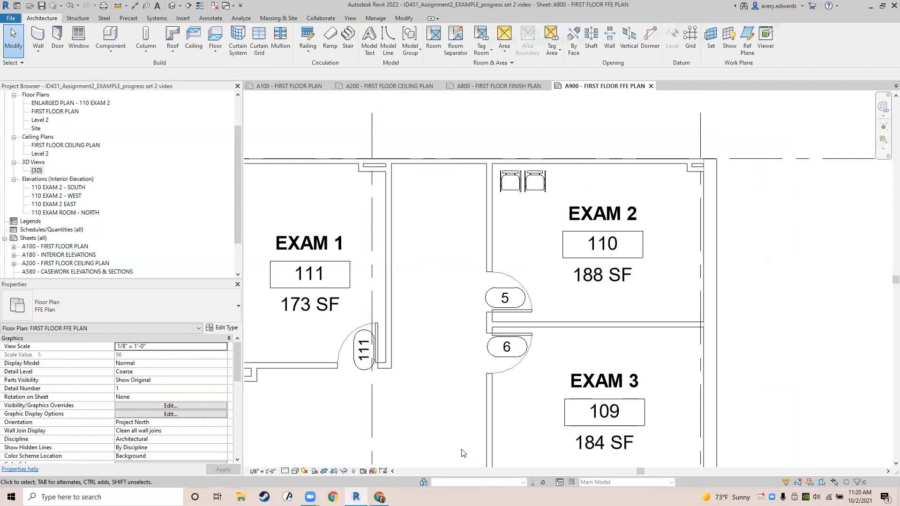
left_click(424, 484)
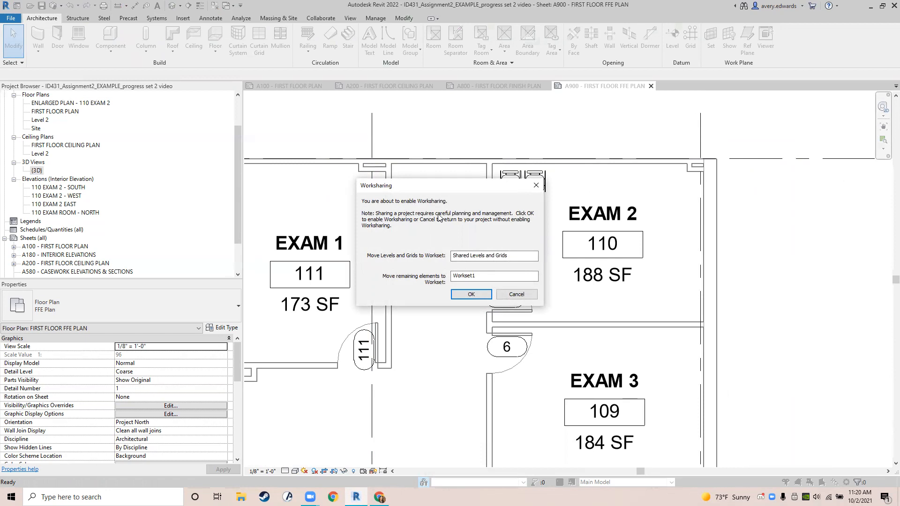
left_click(469, 296)
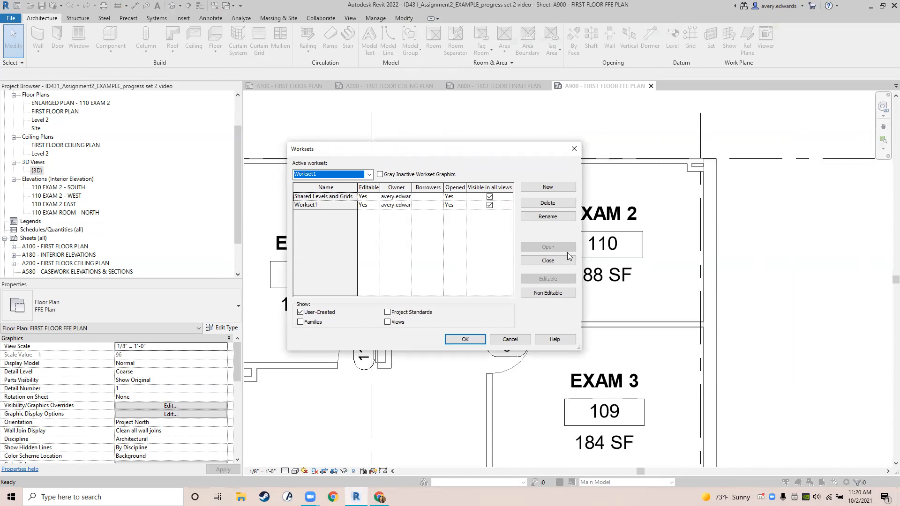
- Create a new workset named FFE with Visible in all views turned off
left_click(563, 186)
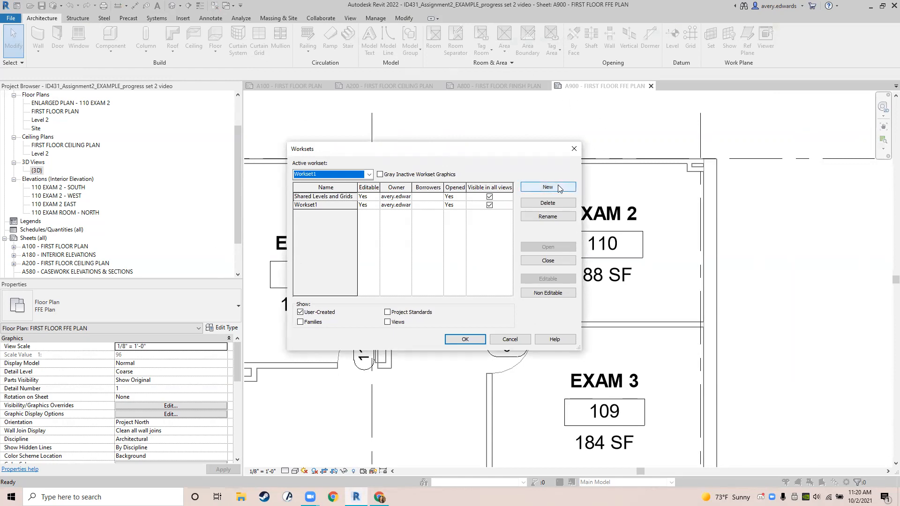
type("FFE")
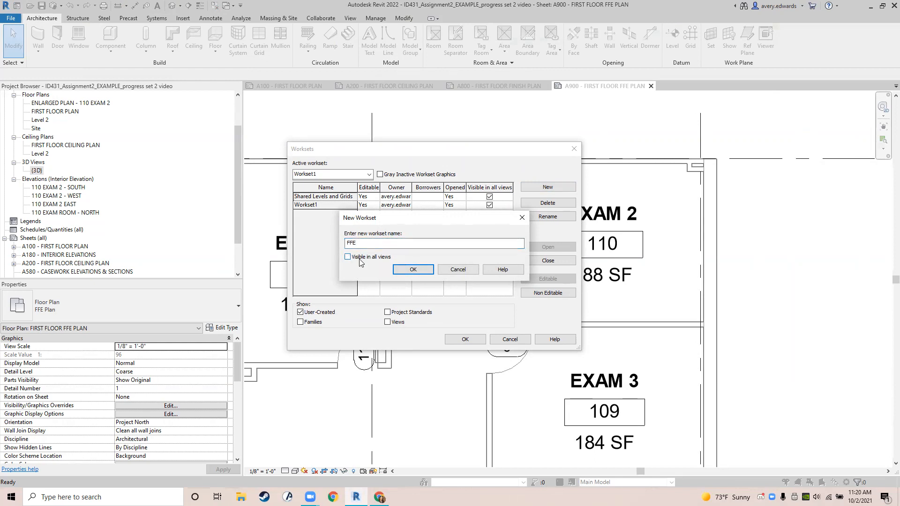
left_click(413, 269)
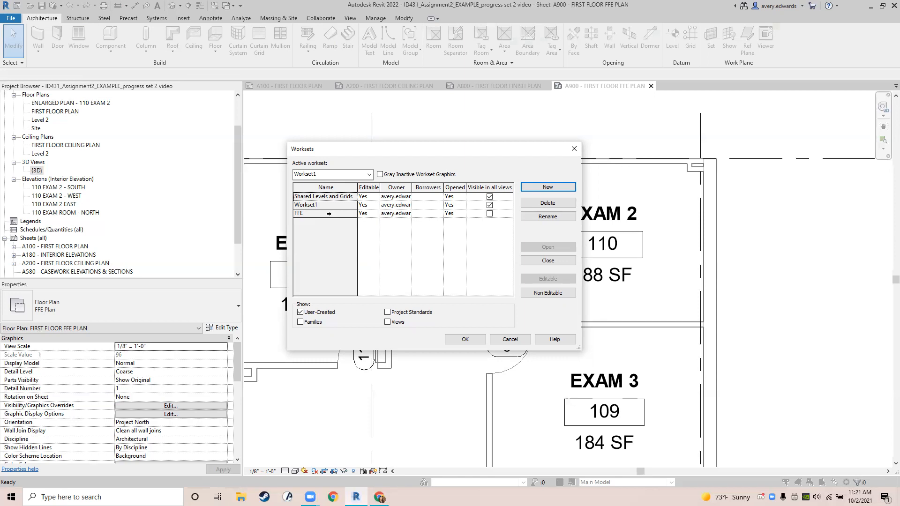
- Finish the workset setup without making FFE active, and assign both Chair-Stacking components in Exam 2 to the FFE workset
left_click(456, 343)
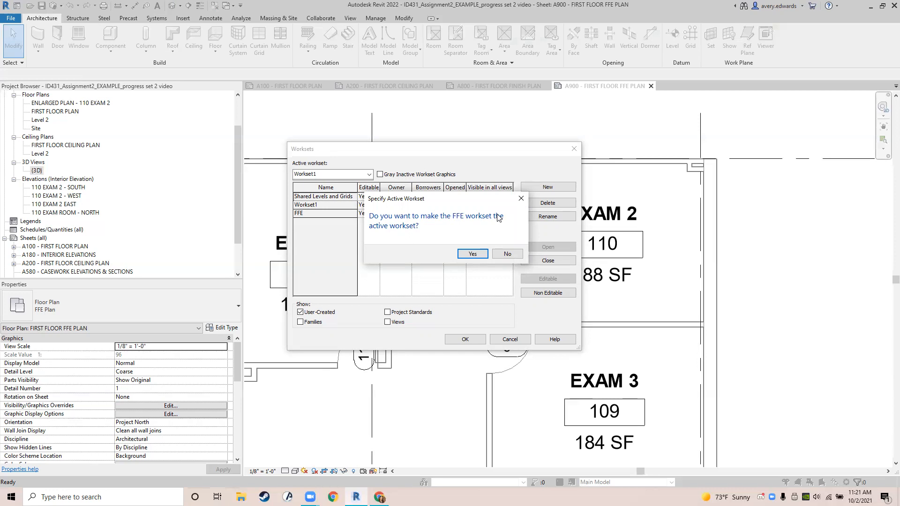
left_click(508, 255)
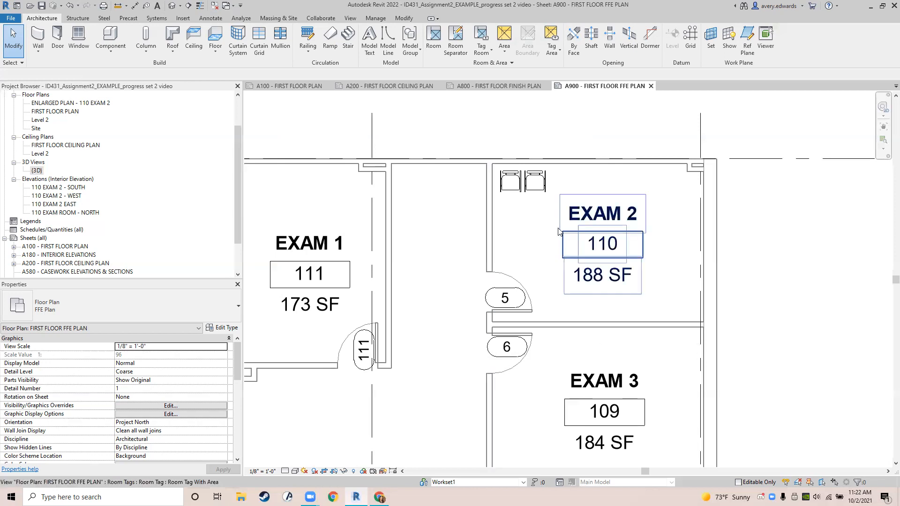
left_click(535, 183)
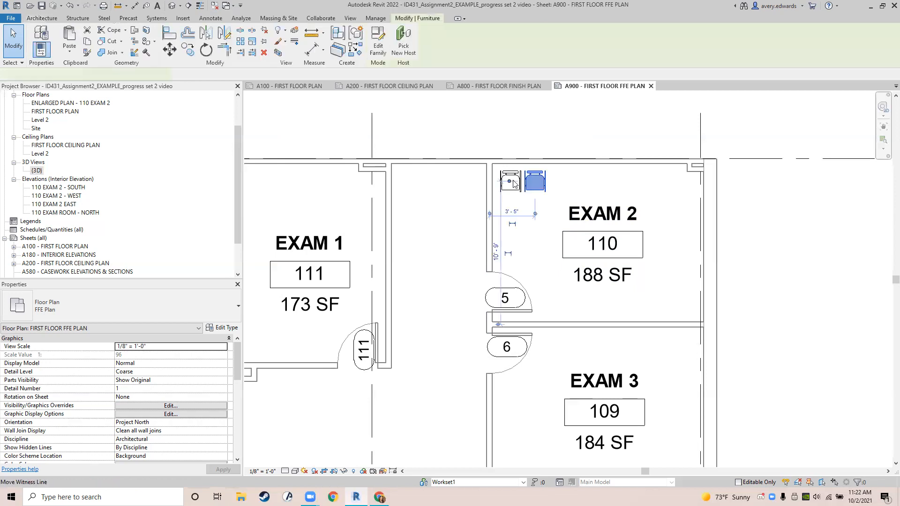
left_click(511, 180, "ctrl")
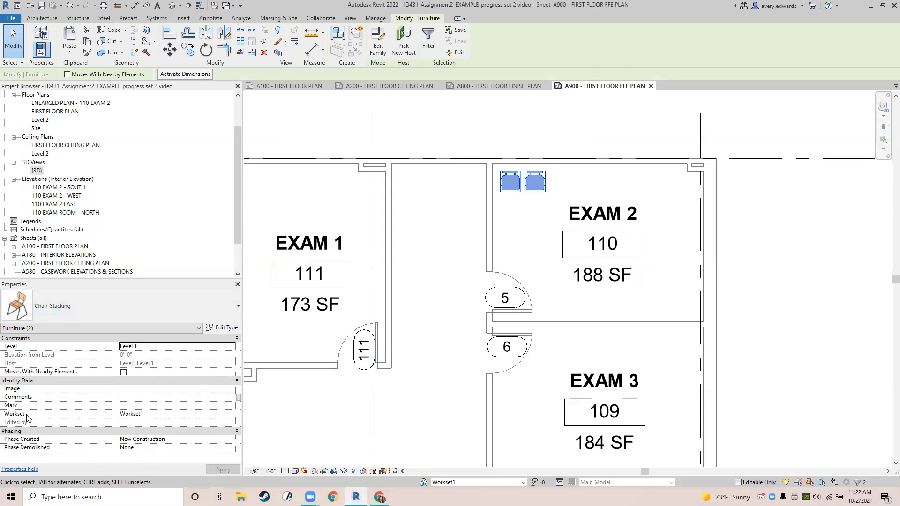
left_click(150, 414)
left_click(232, 416)
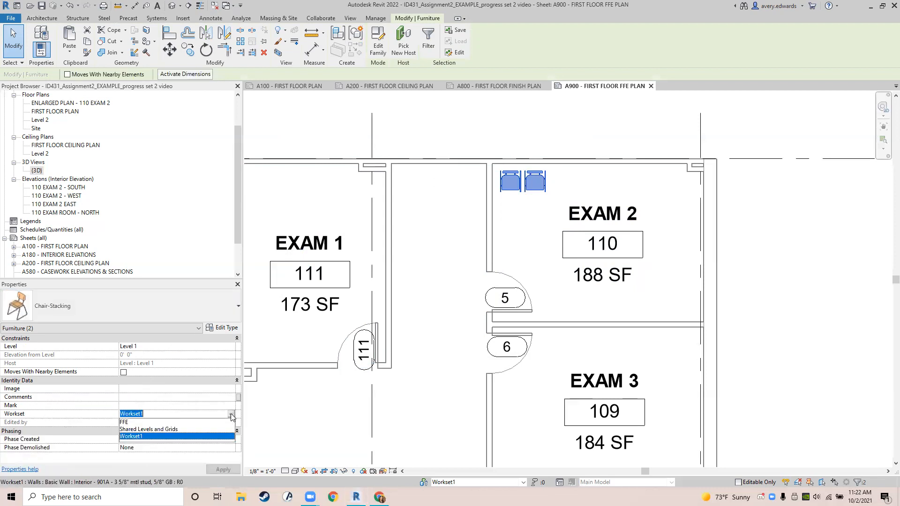
left_click(123, 426)
type("FFE")
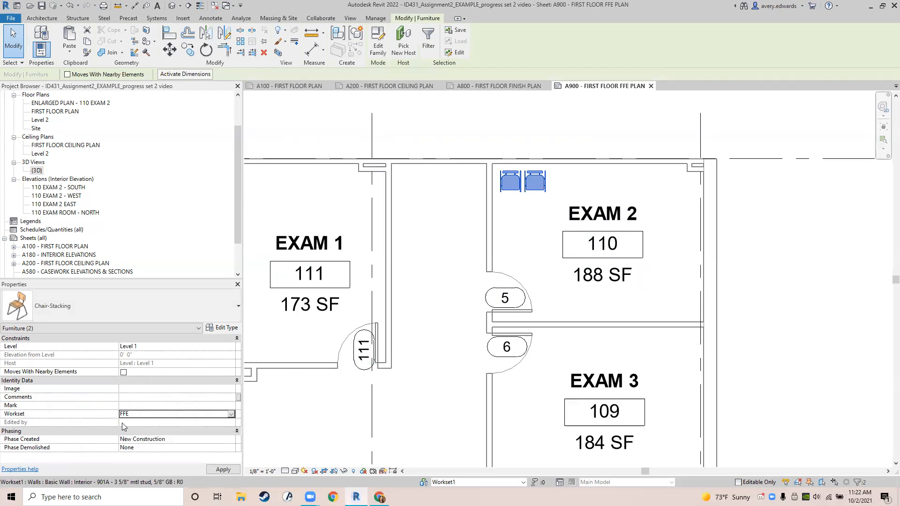
- Override the FFE workset's visibility to Show in the FIRST FLOOR FFE PLAN view
scroll(506, 222, "down", 1)
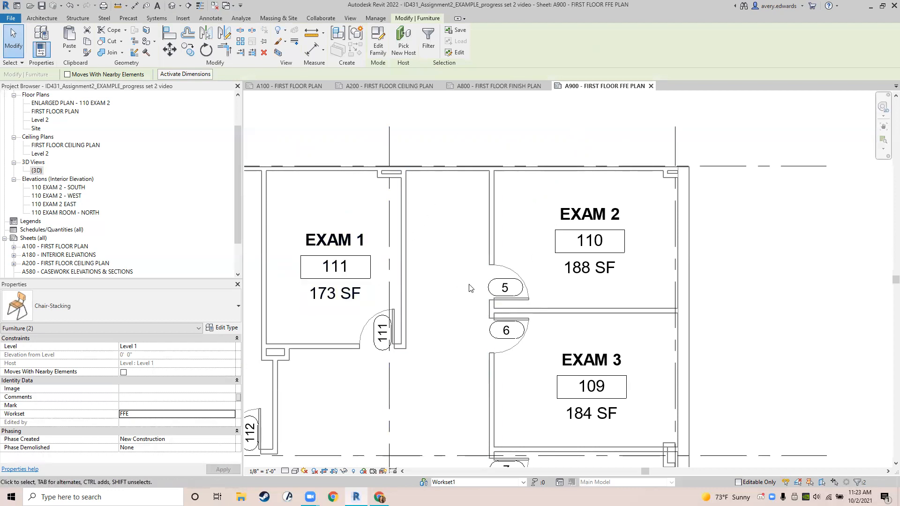
scroll(470, 288, "down", 1)
scroll(427, 296, "down", 2)
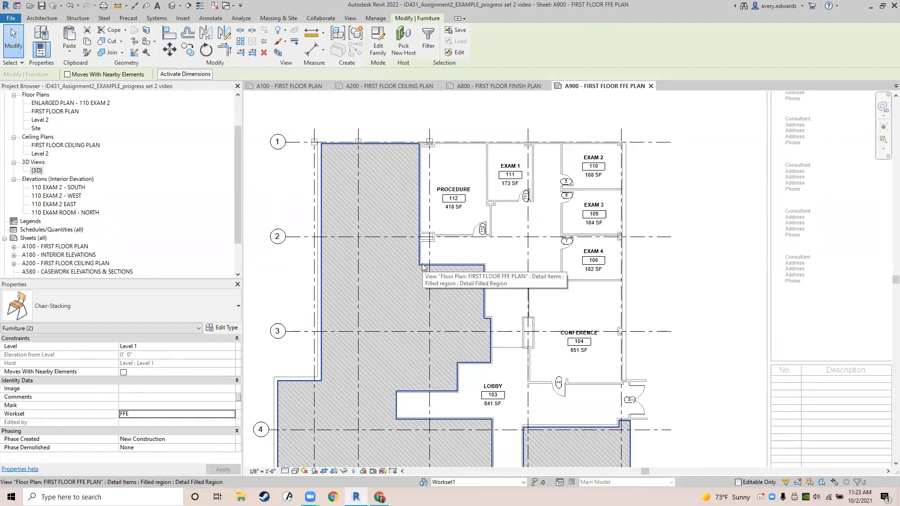
scroll(422, 267, "down", 3)
mouse_move(303, 315)
middle_mouse_down()
mouse_move(342, 275)
mouse_move(359, 296)
mouse_move(424, 294)
mouse_move(394, 296)
middle_mouse_up()
scroll(352, 290, "down", 4)
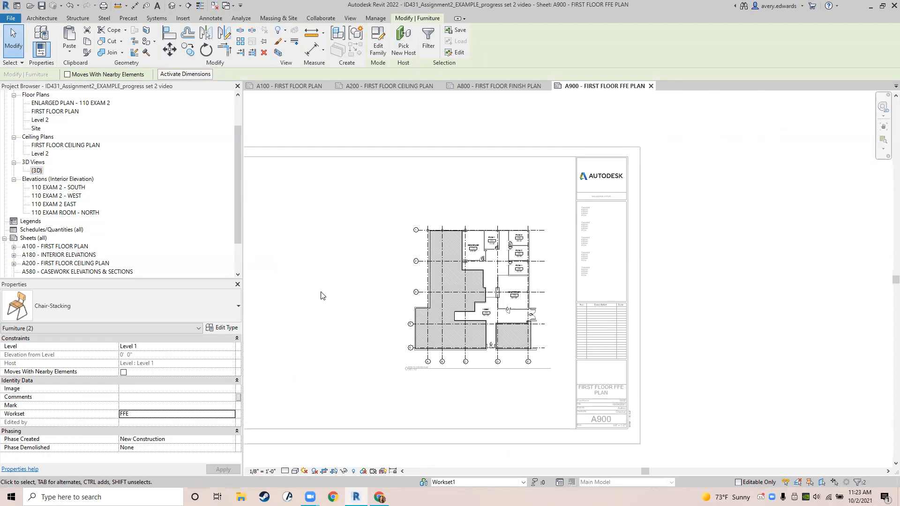
key("v")
key("v")
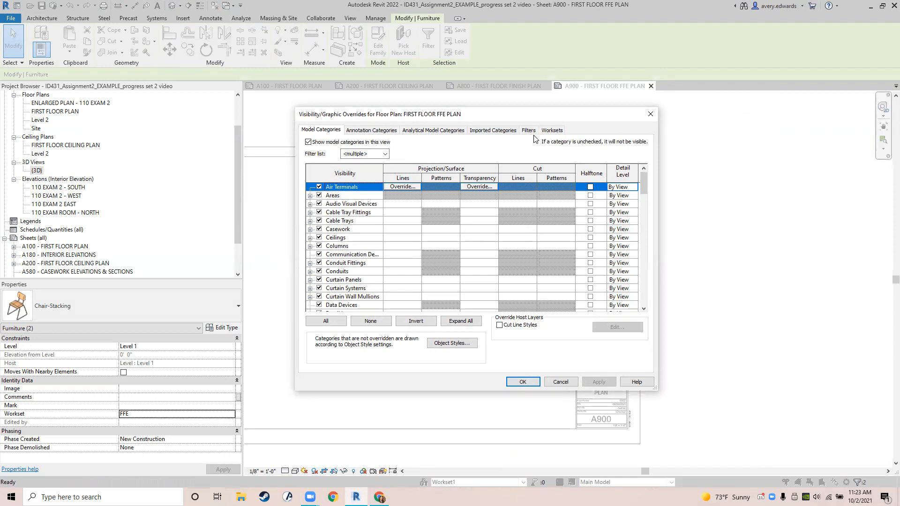
left_click(552, 131)
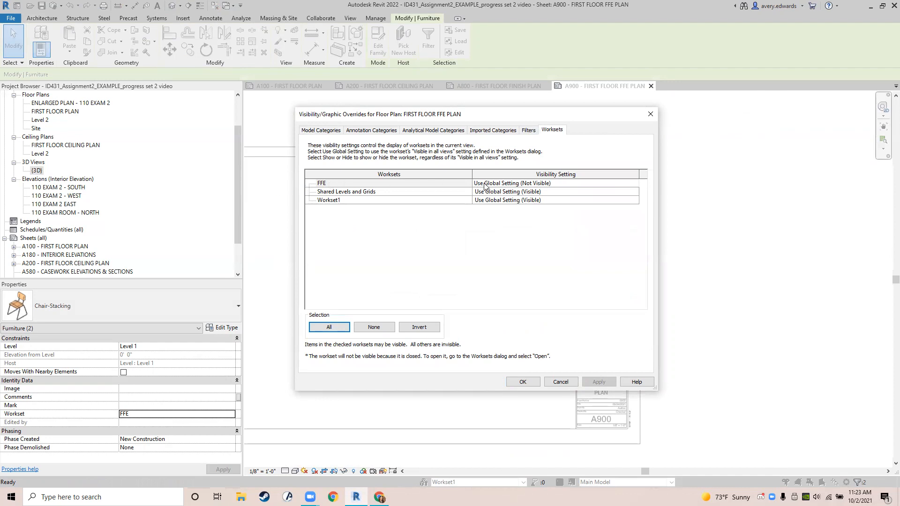
left_click(634, 186)
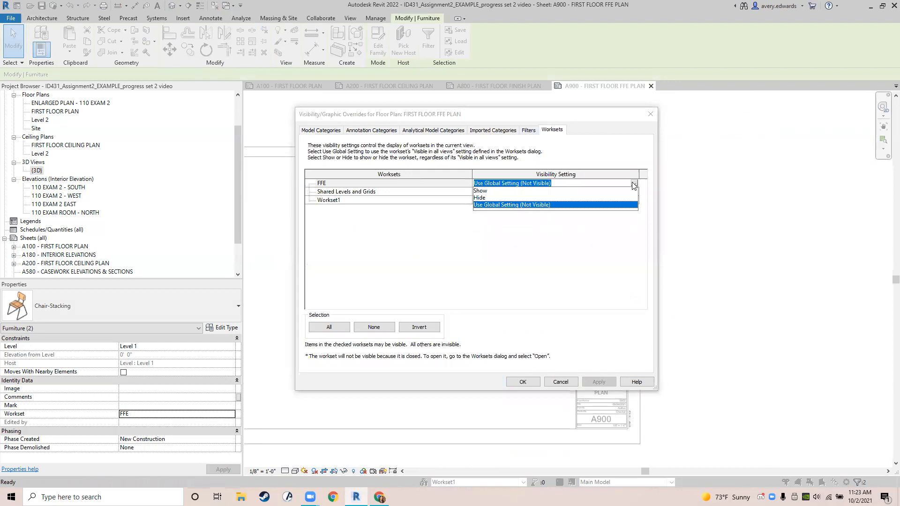
left_click(481, 191)
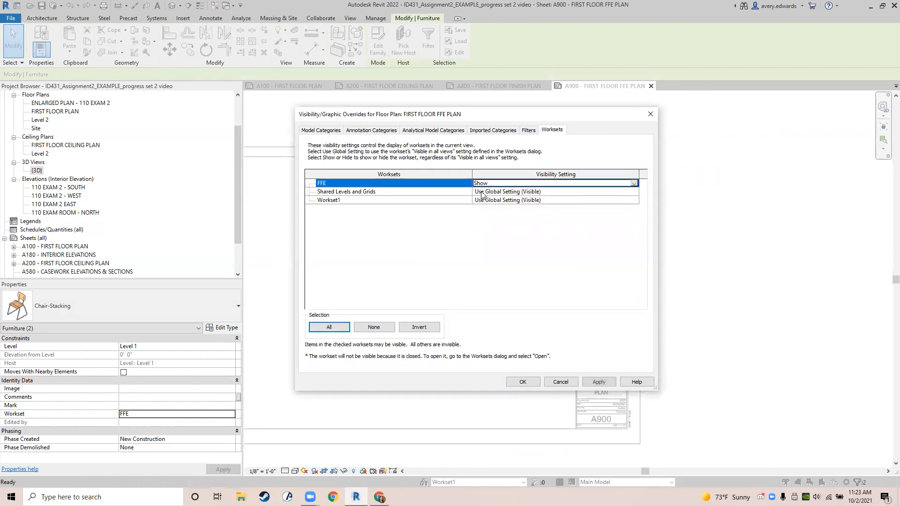
left_click(596, 382)
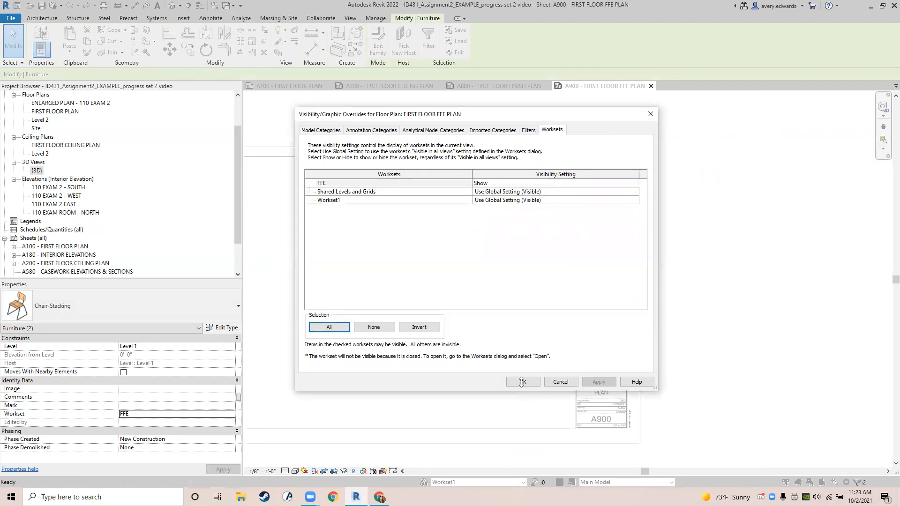
left_click(522, 382)
left_click(518, 382)
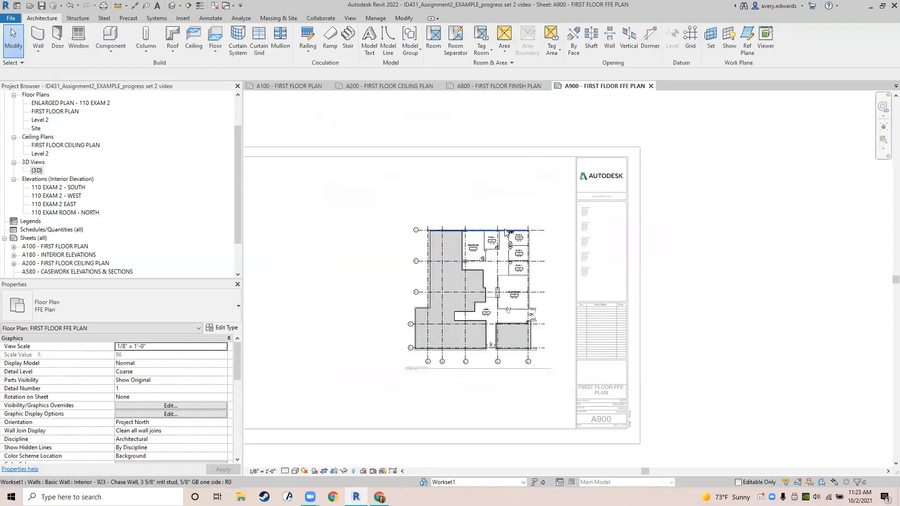
- Compare Exam 2 on sheets A900 and A100 to check on which plan the stacking chairs are displayed
scroll(506, 231, "up", 6)
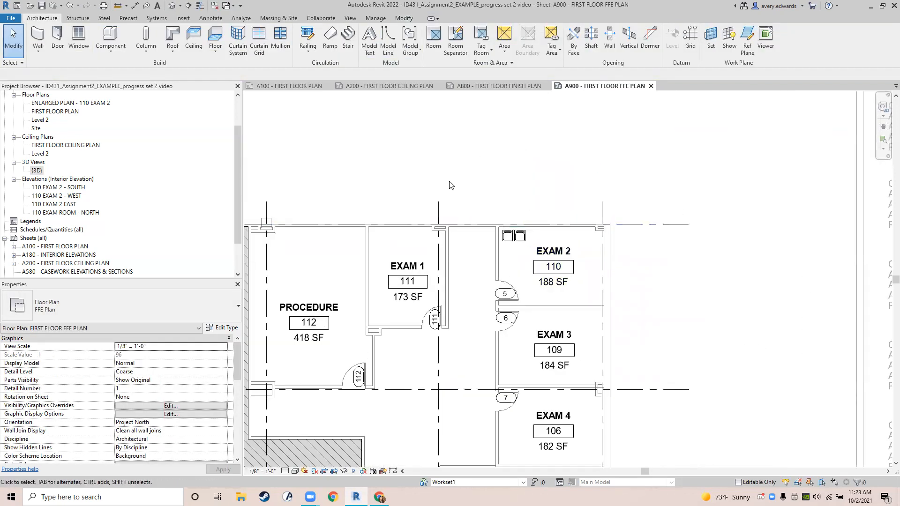
scroll(440, 171, "down", 5)
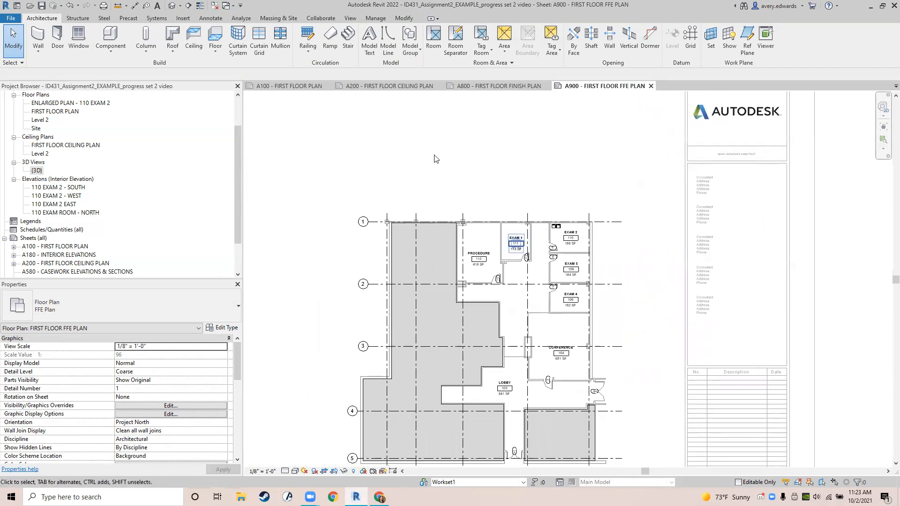
left_click(298, 87)
scroll(540, 210, "up", 1)
middle_click_drag(684, 120, 390, 281)
scroll(670, 185, "down", 1)
middle_click_drag(705, 196, 404, 352)
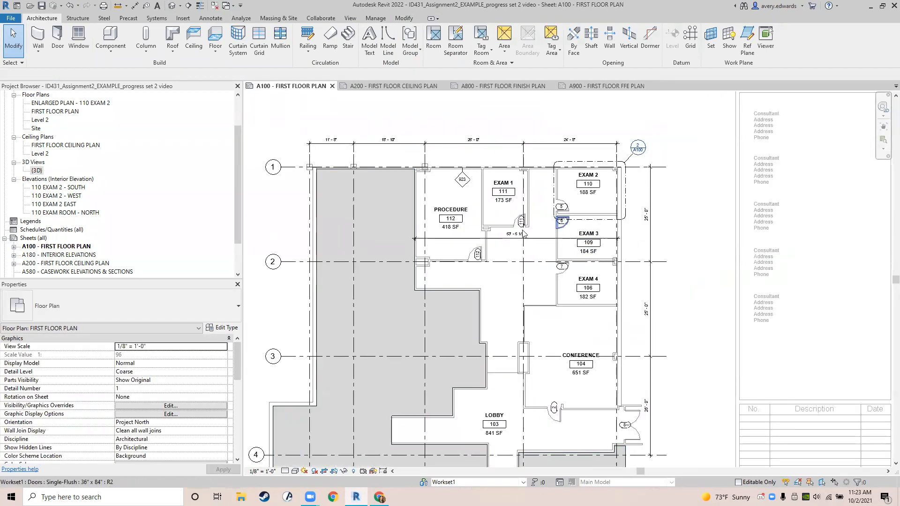
scroll(601, 147, "up", 1)
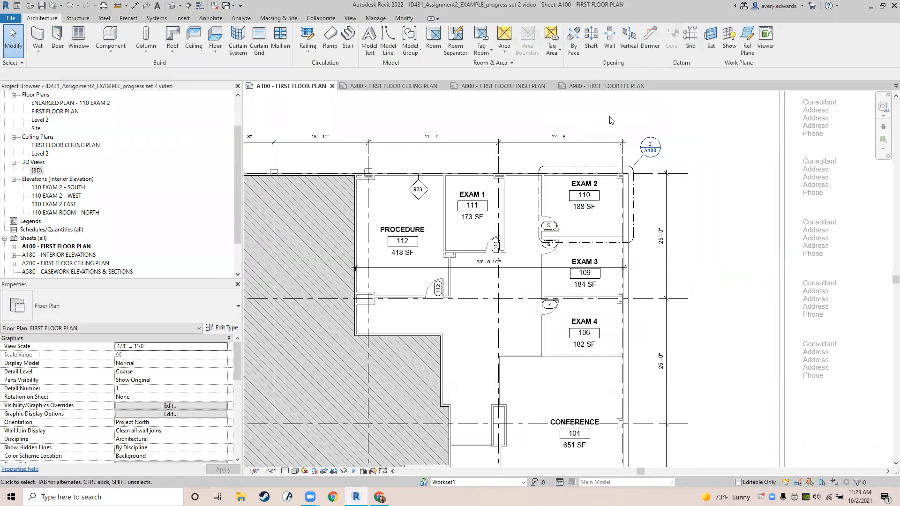
left_click(605, 87)
scroll(609, 224, "up", 2)
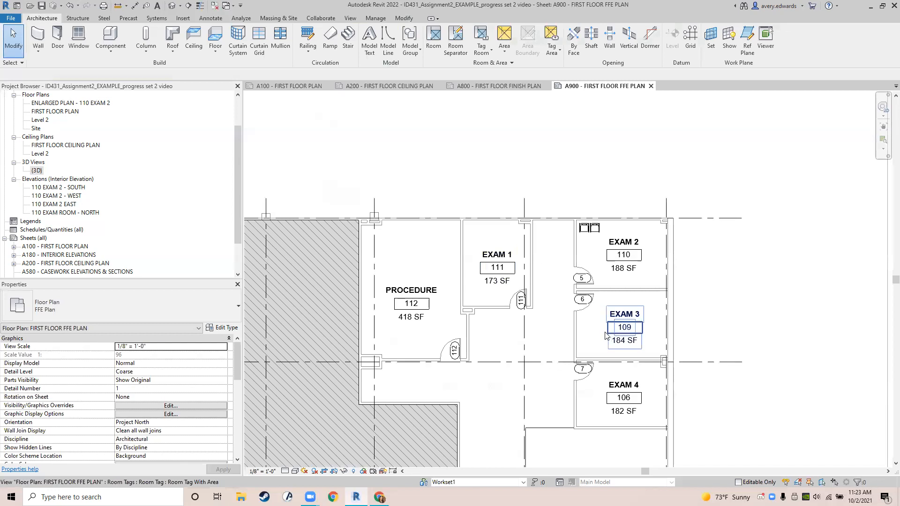
scroll(565, 329, "down", 3)
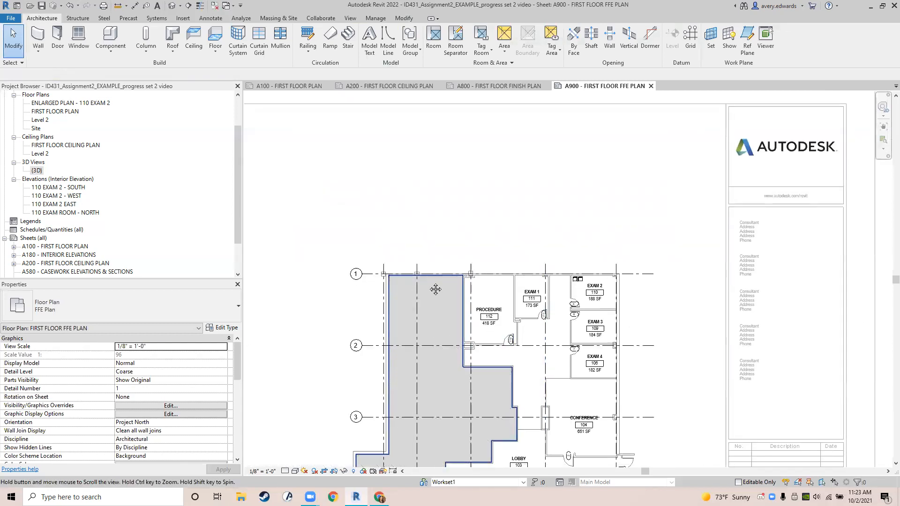
middle_click_drag(435, 289, 427, 217)
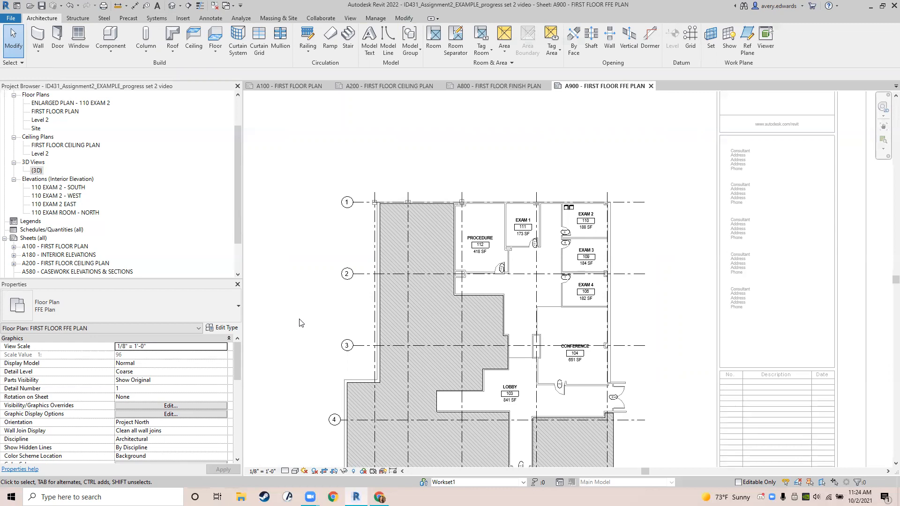
- Save the project as the central model and synchronize it with central, keeping the default synchronization options
left_click(41, 5)
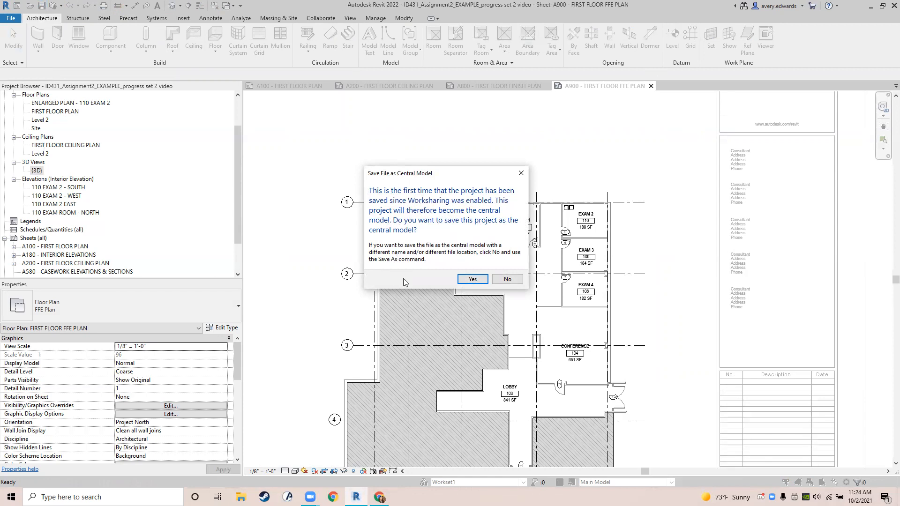
left_click(472, 280)
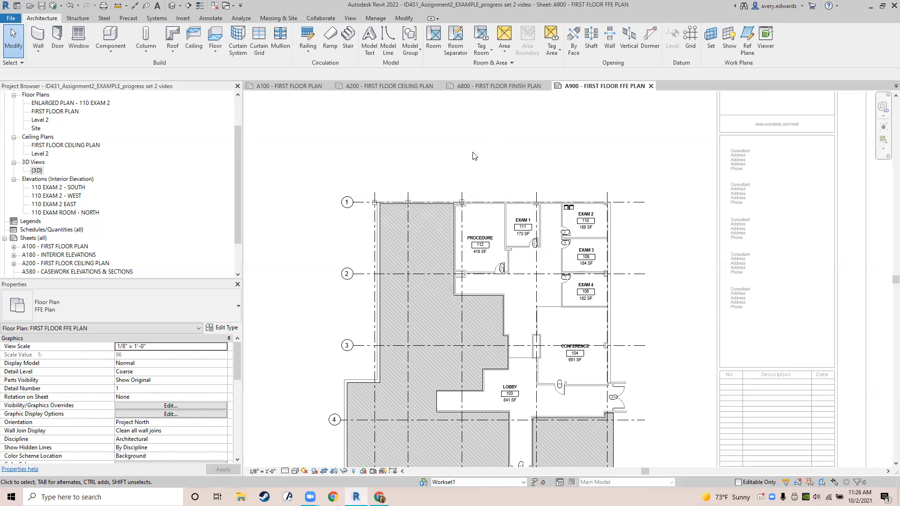
middle_click_drag(292, 283, 311, 212)
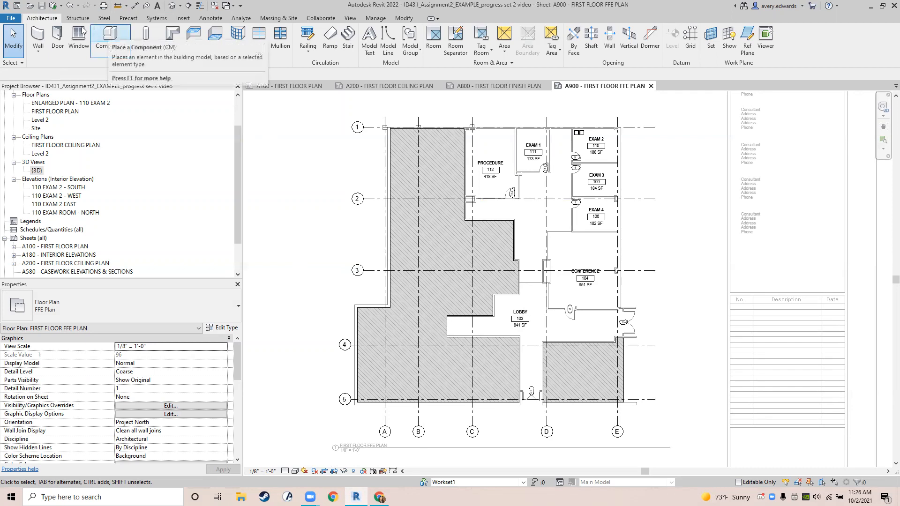
left_click(54, 6)
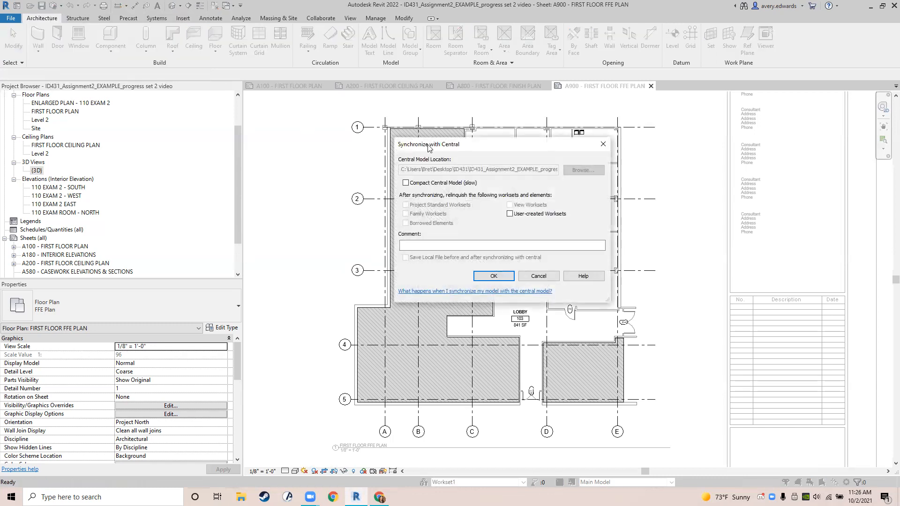
left_click_drag(424, 147, 374, 148)
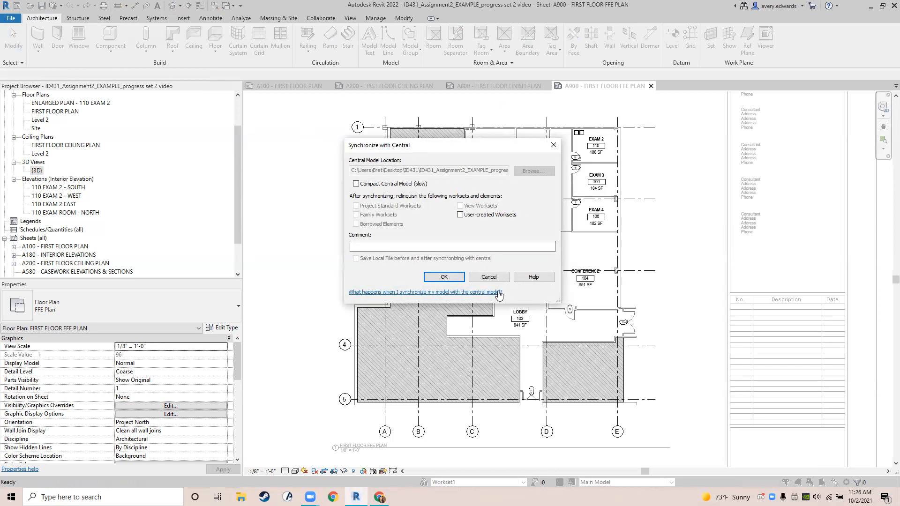
left_click(444, 277)
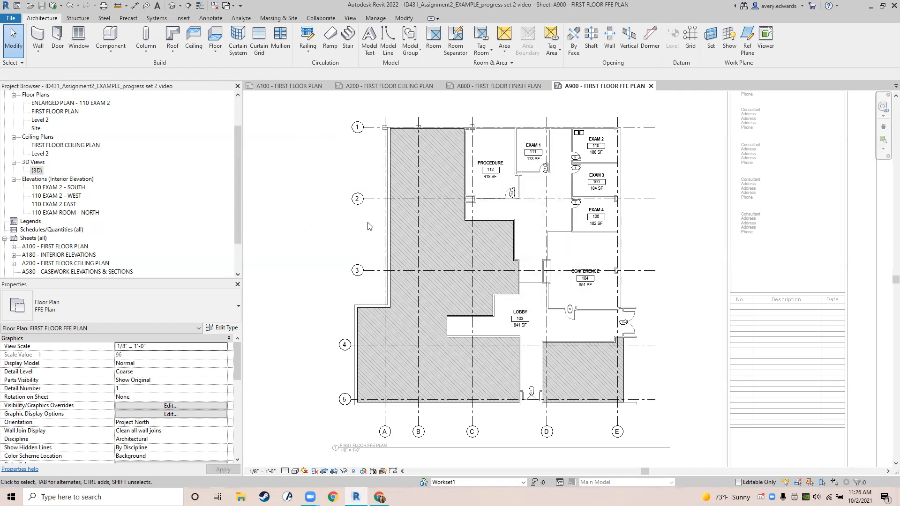
- On the A800 - FIRST FLOOR FINISH PLAN sheet, start a Generic - 12" floor on Level 1 using straight boundary lines
left_click(488, 87)
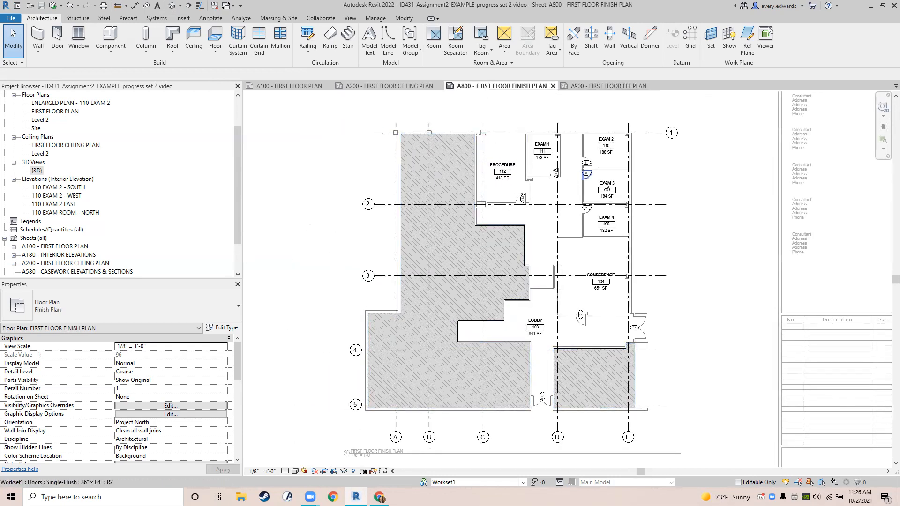
scroll(610, 181, "down", 1)
middle_click_drag(668, 194, 628, 186)
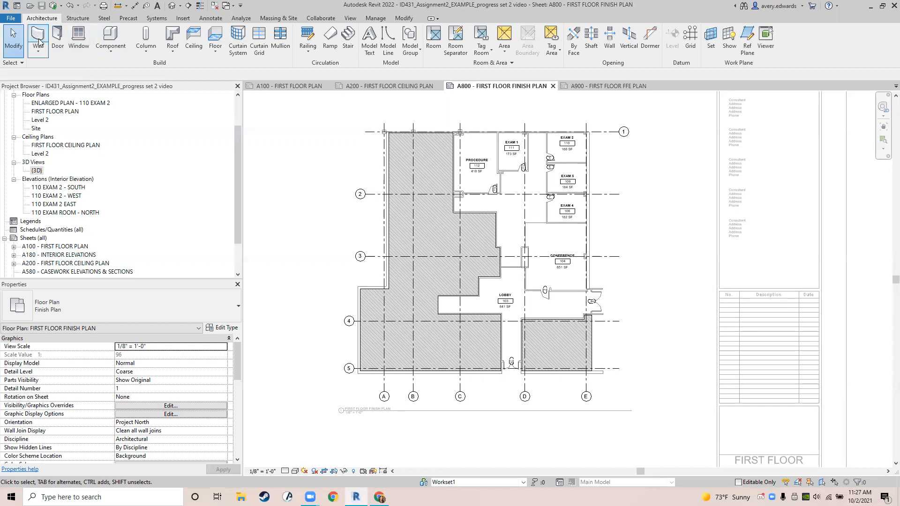
left_click(214, 38)
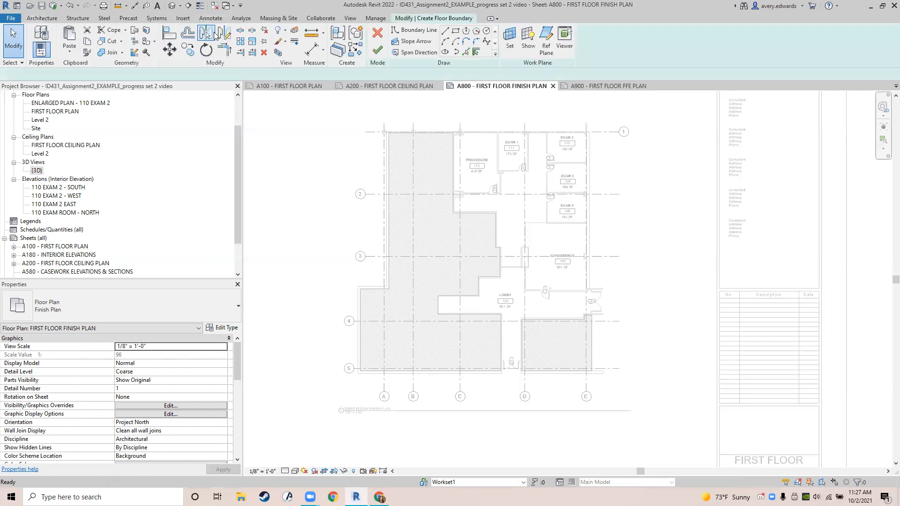
left_click(121, 307)
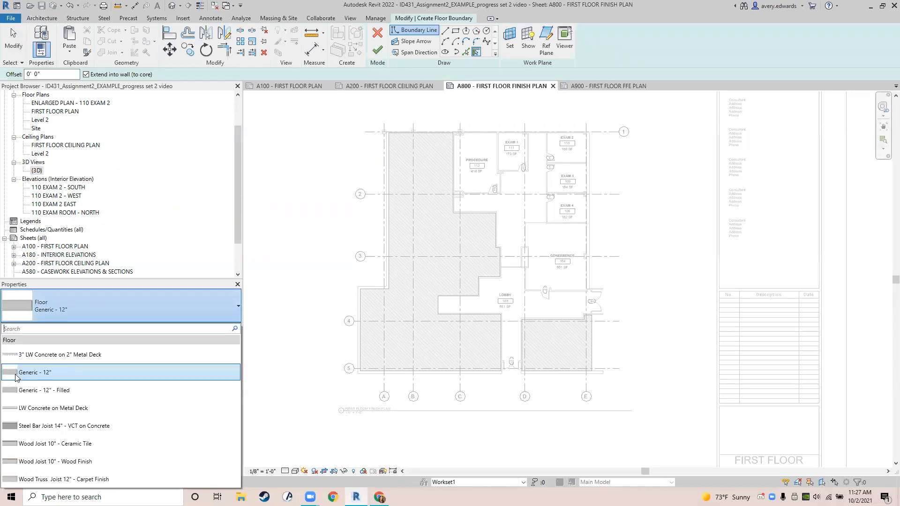
left_click(114, 317)
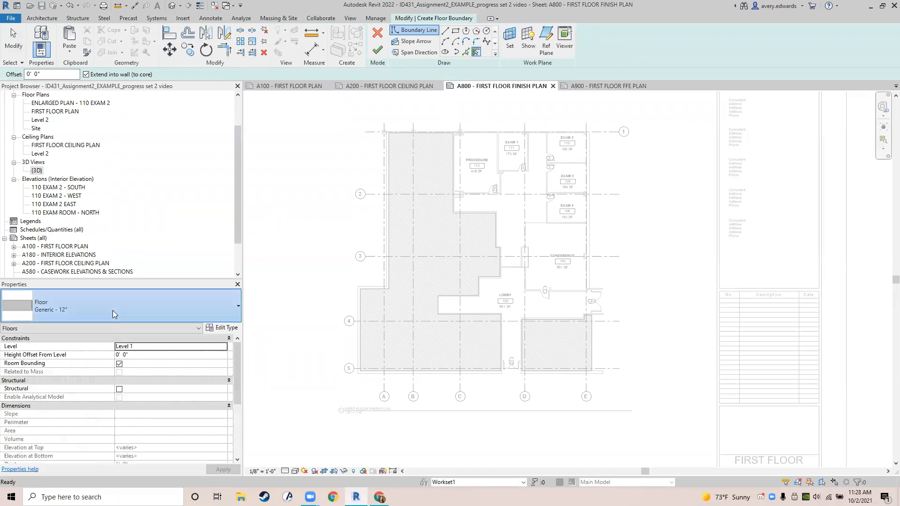
middle_click_drag(352, 146, 308, 131)
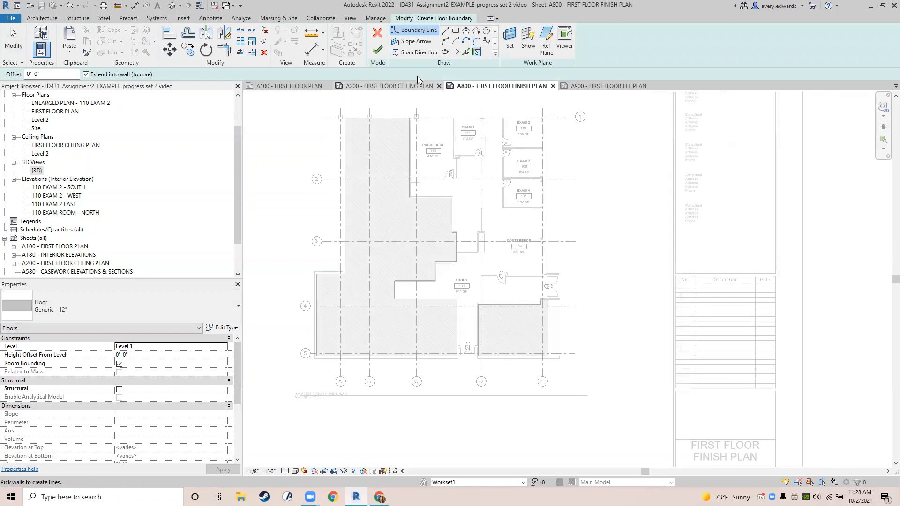
left_click(445, 31)
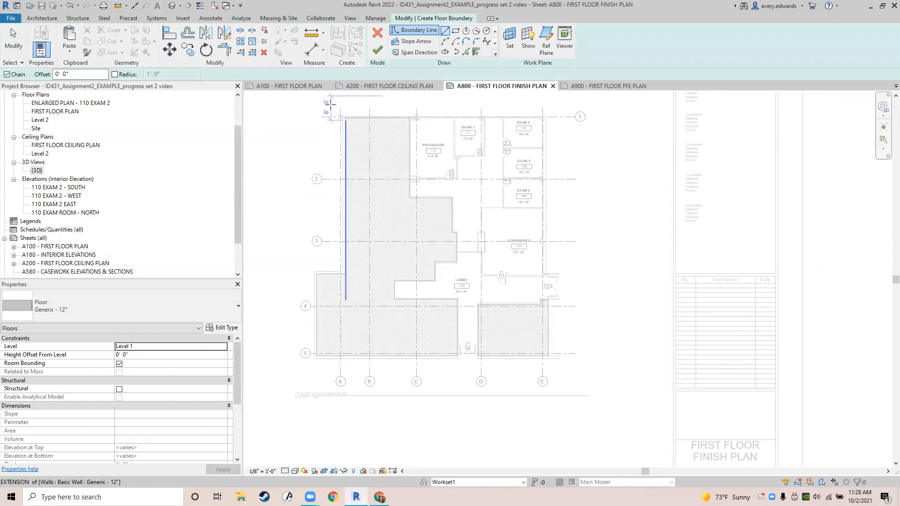
- Draw the floor boundary along the outer face of the north exterior wall, from the corner at grid A to the corner at grid E
scroll(345, 121, "up", 5)
left_click(368, 153)
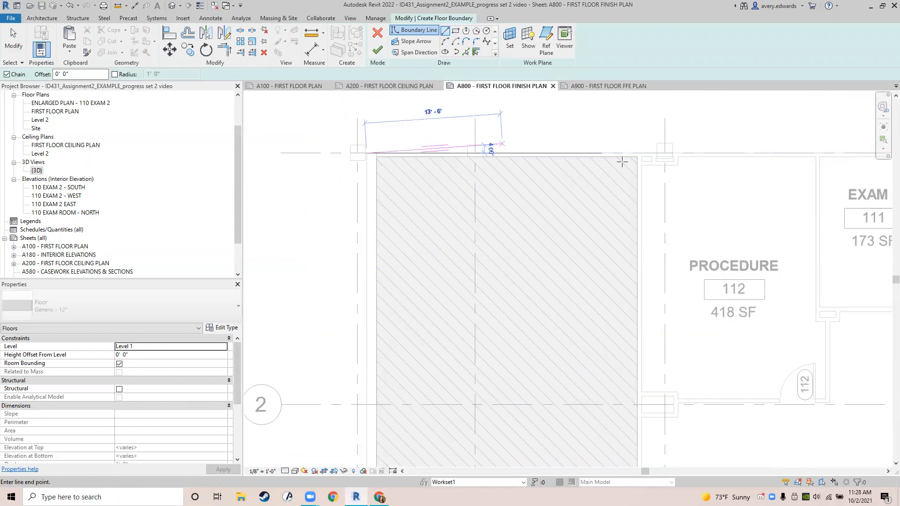
middle_click_drag(670, 164, 301, 195)
middle_click_drag(587, 208, 256, 209)
left_click(484, 186)
- Continue the floor boundary down the east exterior wall, stepping out at double door 8, to the building's southeast corner
middle_click_drag(535, 385, 566, 147)
middle_click_drag(568, 330, 511, 125)
mouse_move(523, 335)
middle_mouse_down()
mouse_move(541, 200)
mouse_move(519, 200)
middle_mouse_up()
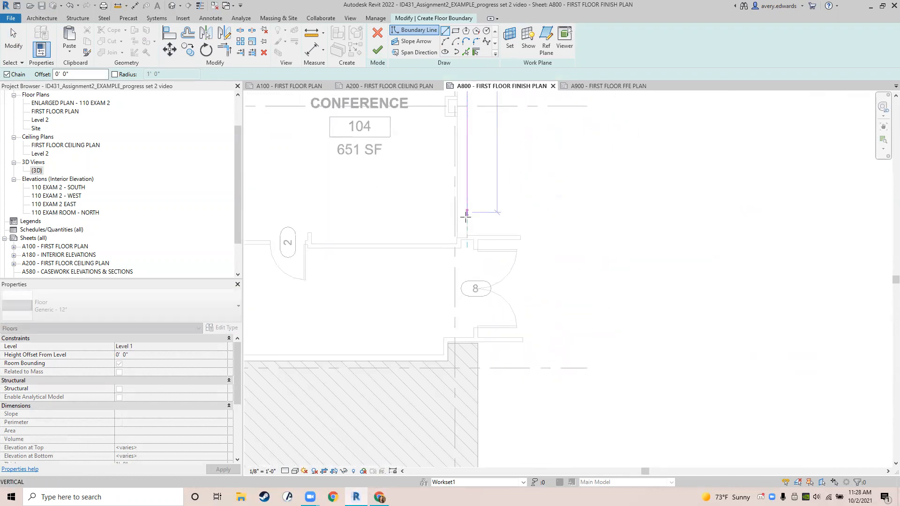
scroll(467, 237, "up", 2)
left_click(468, 241)
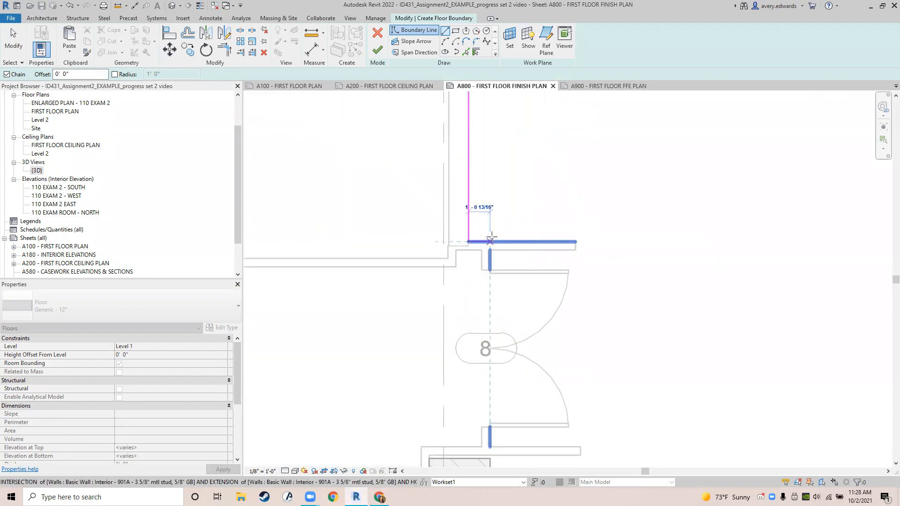
left_click(490, 242)
middle_click_drag(498, 332, 511, 62)
mouse_move(513, 391)
middle_mouse_down()
mouse_move(510, 269)
mouse_move(525, 210)
middle_mouse_up()
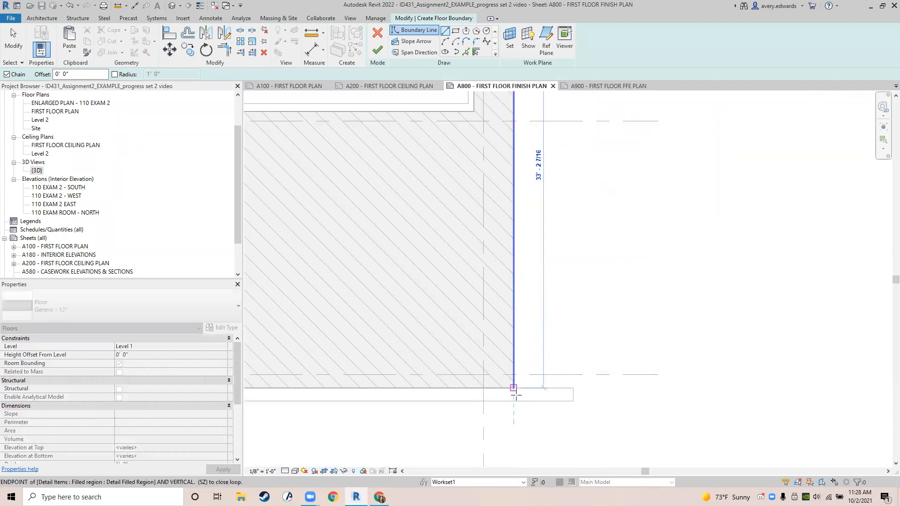
left_click(514, 402)
- Trace the floor boundary west along the south exterior wall and around the recessed entrance between the two hatched areas
middle_click_drag(611, 338, 776, 275)
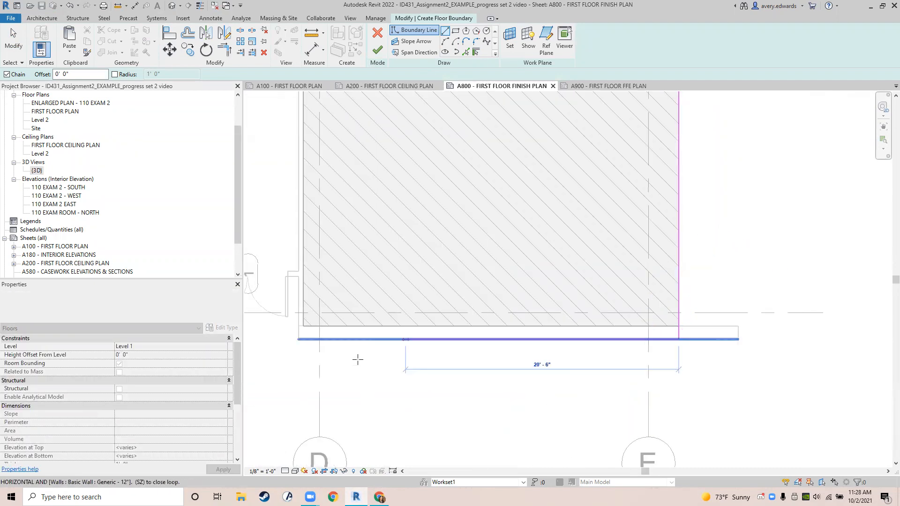
left_click(298, 338)
left_click(298, 277)
middle_click_drag(342, 267, 645, 234)
left_click(499, 244)
left_click(499, 306)
- Extend the floor boundary to the southwest corner, up the short west wall, and across the jog to the wall near grid A
middle_click_drag(500, 307, 718, 266)
middle_click_drag(343, 257, 580, 258)
left_click(401, 264)
middle_click_drag(492, 229, 464, 214)
left_click(397, 190)
left_click(546, 191)
- Close the floor boundary up the west exterior wall to the northwest corner, finish the floor, and deselect it
middle_click_drag(603, 190, 557, 412)
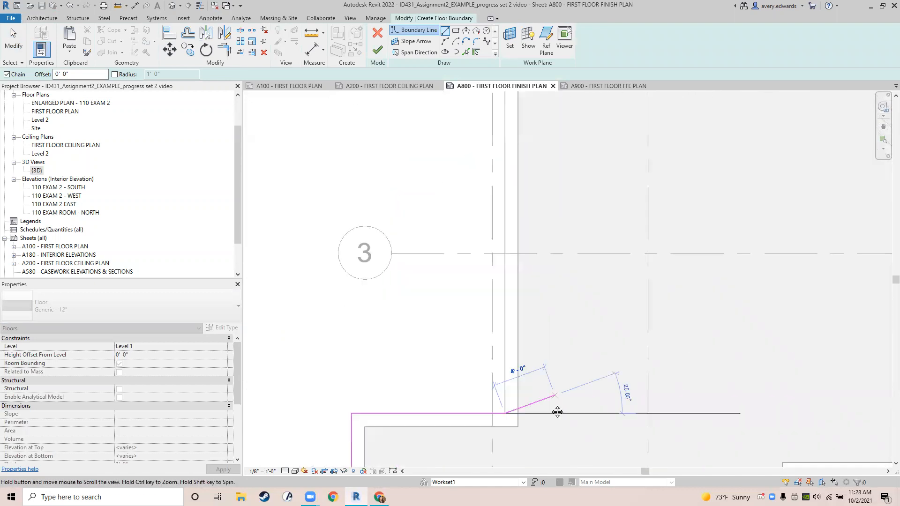
middle_click_drag(514, 290, 509, 432)
middle_click_drag(508, 187, 474, 443)
middle_click_drag(482, 220, 470, 422)
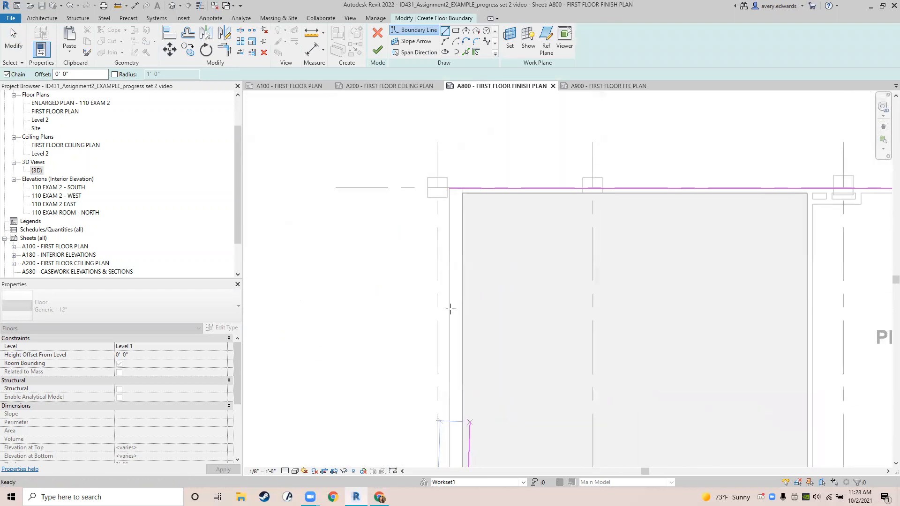
left_click(448, 179)
scroll(540, 282, "down", 4)
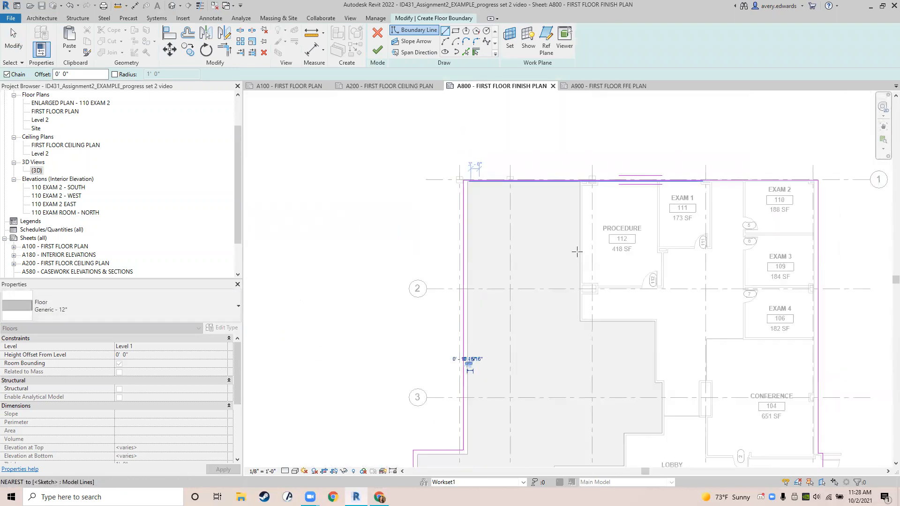
mouse_move(540, 282)
middle_mouse_down()
mouse_move(432, 205)
mouse_move(470, 194)
middle_mouse_up()
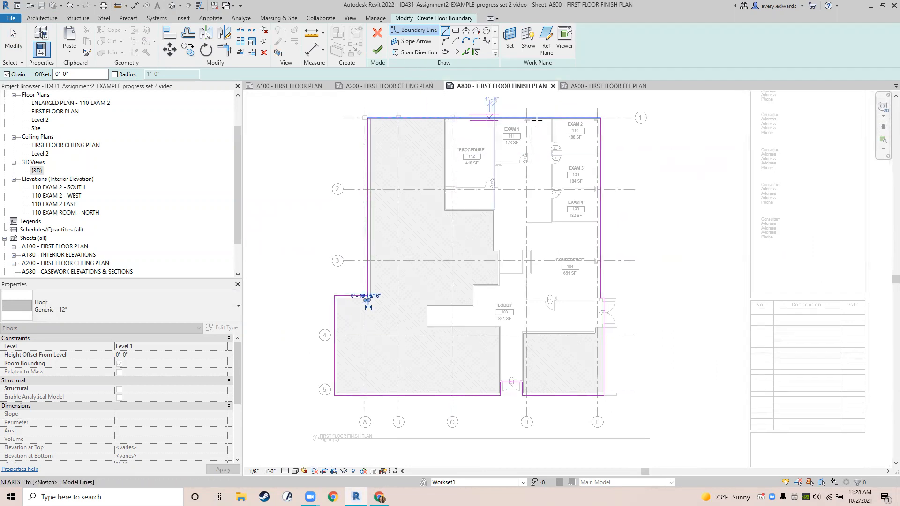
left_click(380, 52)
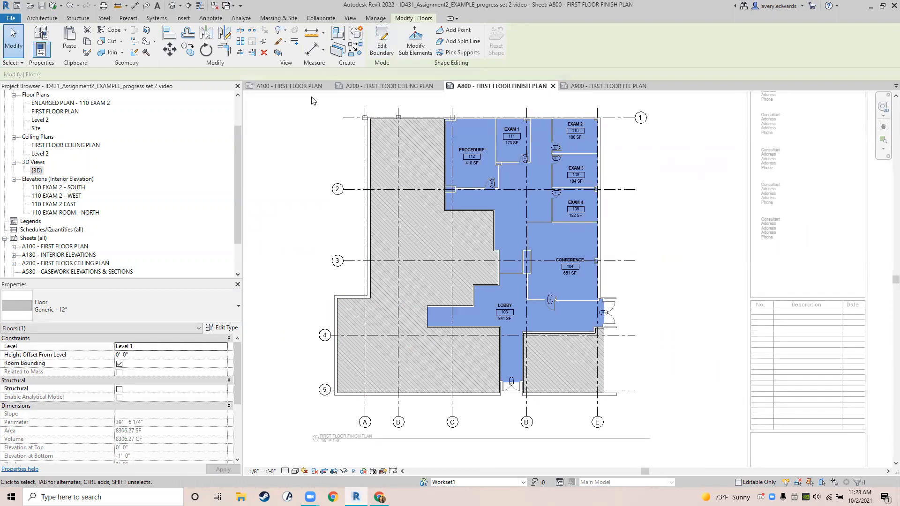
left_click(289, 154)
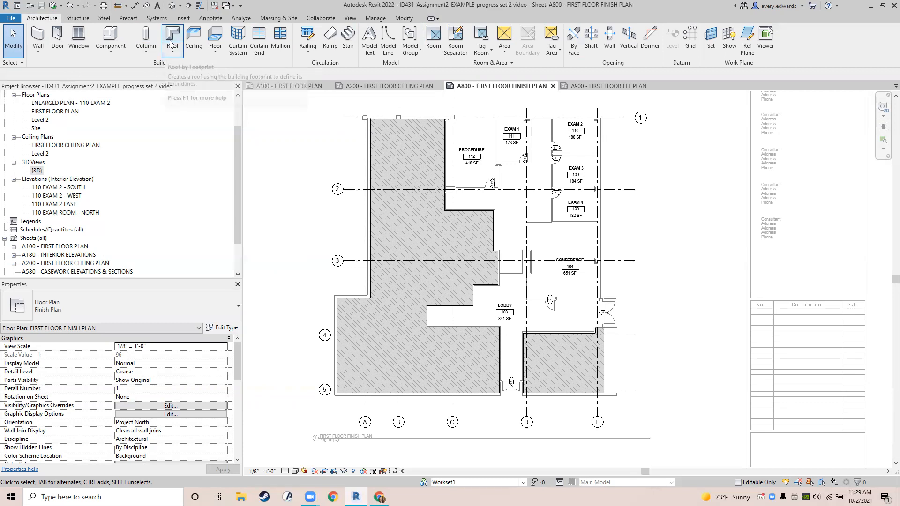
- Start a second Generic - 12" floor and draw its boundary up the entry passage's west wall, from the entrance doors to the lobby
left_click(216, 37)
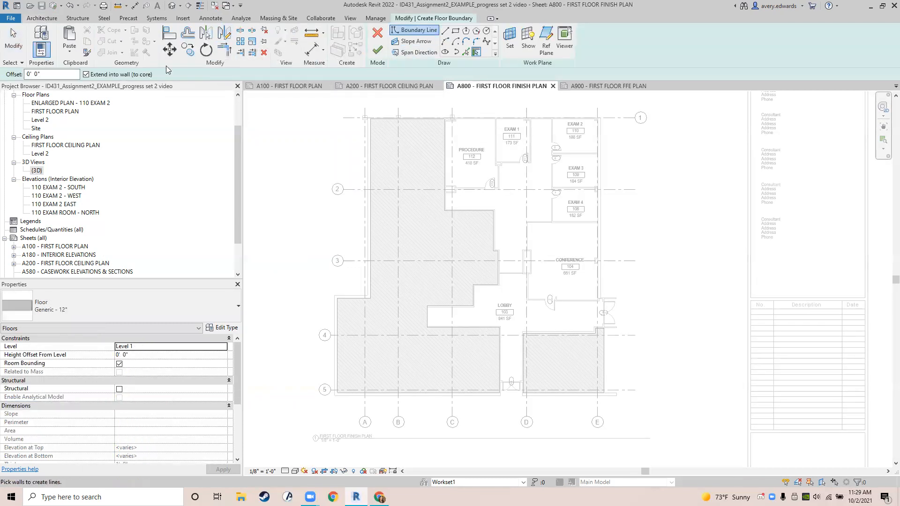
left_click(53, 18)
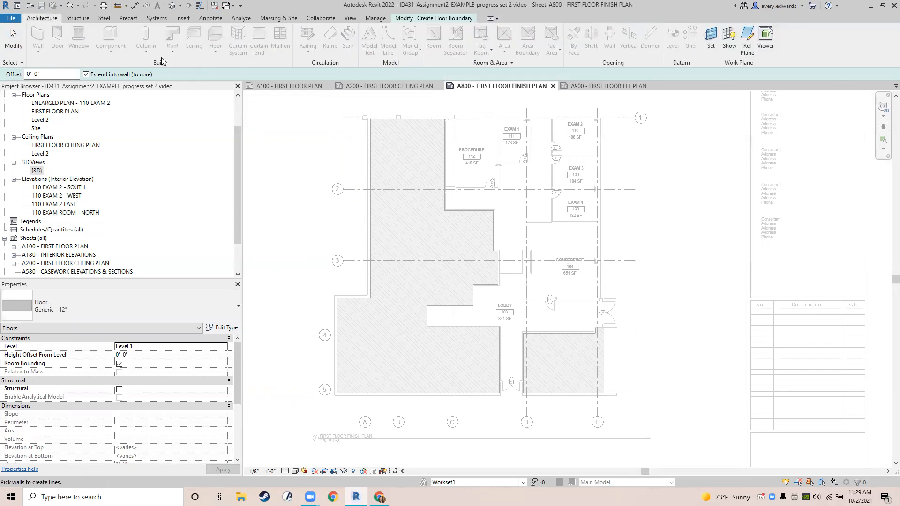
left_click(414, 20)
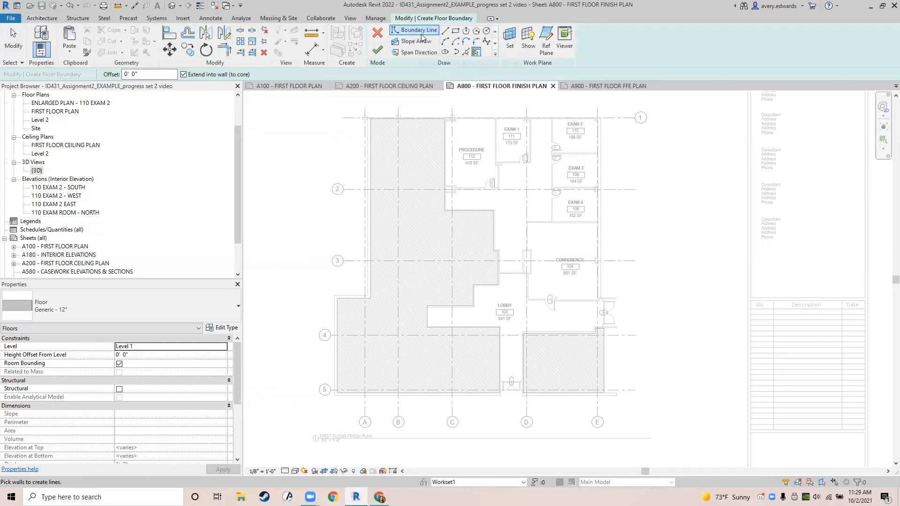
left_click(444, 31)
mouse_move(503, 123)
middle_mouse_down()
mouse_move(366, 184)
mouse_move(356, 143)
middle_mouse_up()
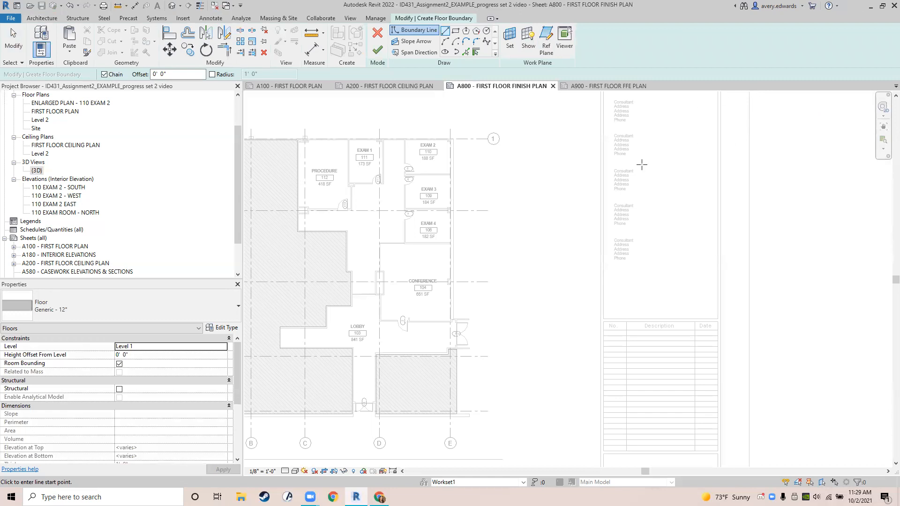
scroll(359, 397, "up", 5)
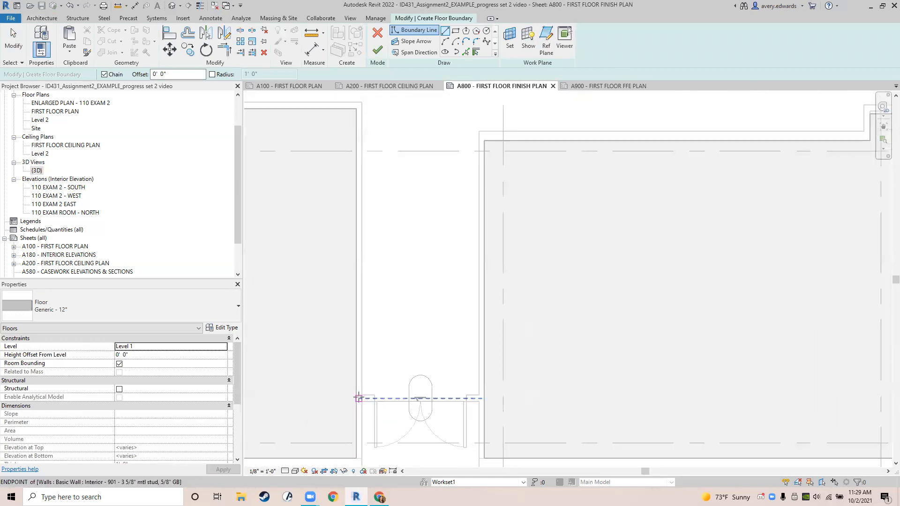
left_click(359, 395)
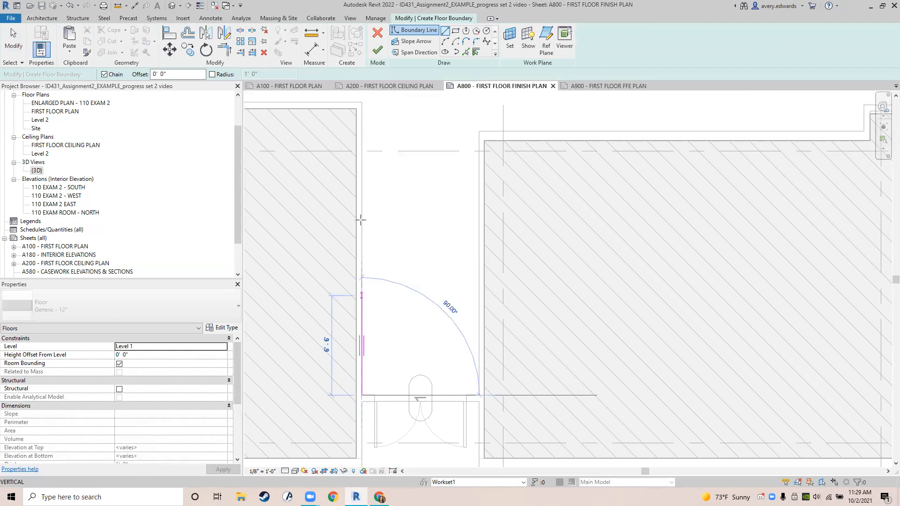
middle_click_drag(361, 144, 457, 346)
left_click(457, 304)
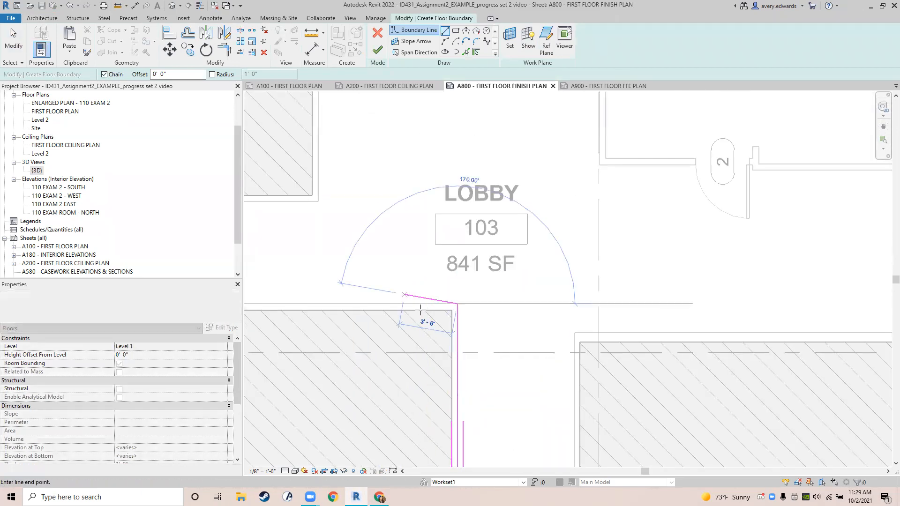
- Trace the second floor's boundary around the lobby's western alcove, along its south, west and north sides
middle_click_drag(413, 305, 674, 305)
left_click(328, 303)
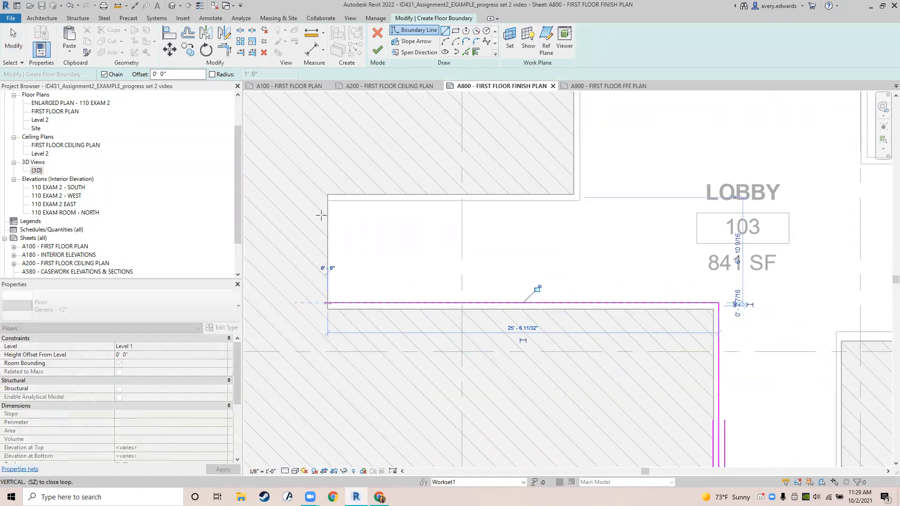
left_click(328, 200)
left_click(580, 201)
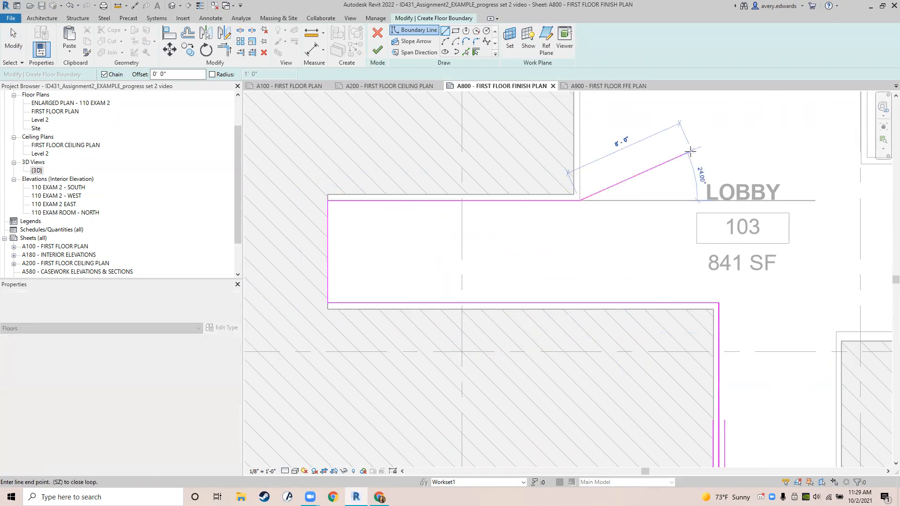
- Continue the second floor's boundary around the stepped hatched area northwest of the lobby, up to the jog above grid 3
middle_click_drag(694, 154, 603, 412)
left_click(487, 336)
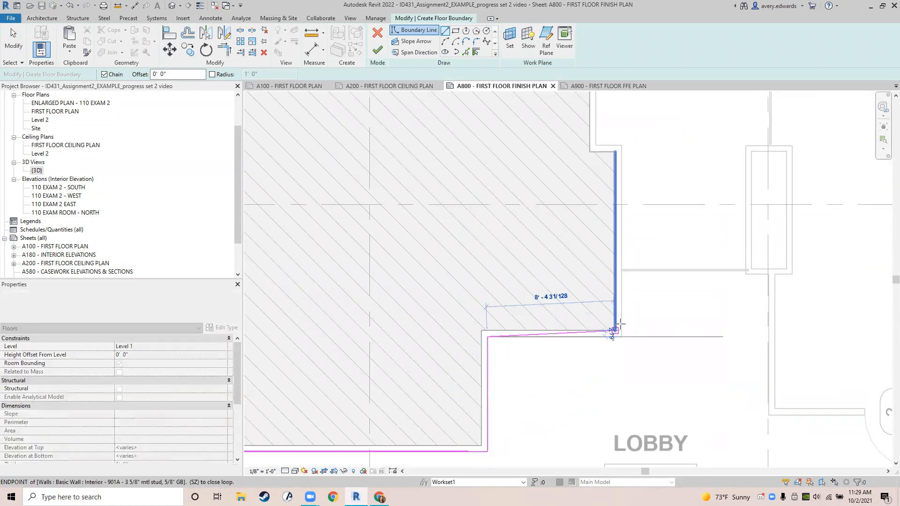
left_click(622, 336)
middle_click_drag(637, 276, 432, 292)
left_click(418, 161)
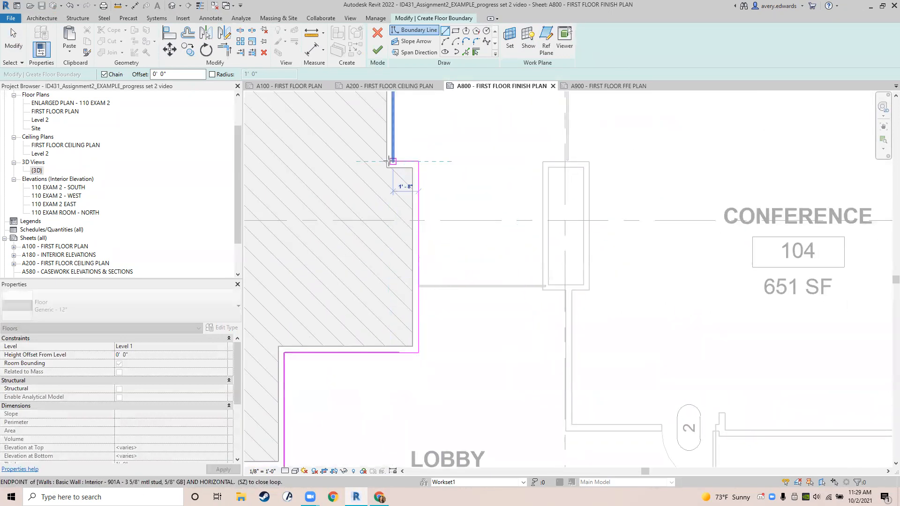
- Run the second floor's boundary across the small jog above grid 3, up the corridor wall, and west to the wall near grid C
middle_click_drag(478, 252, 469, 504)
left_click(386, 419)
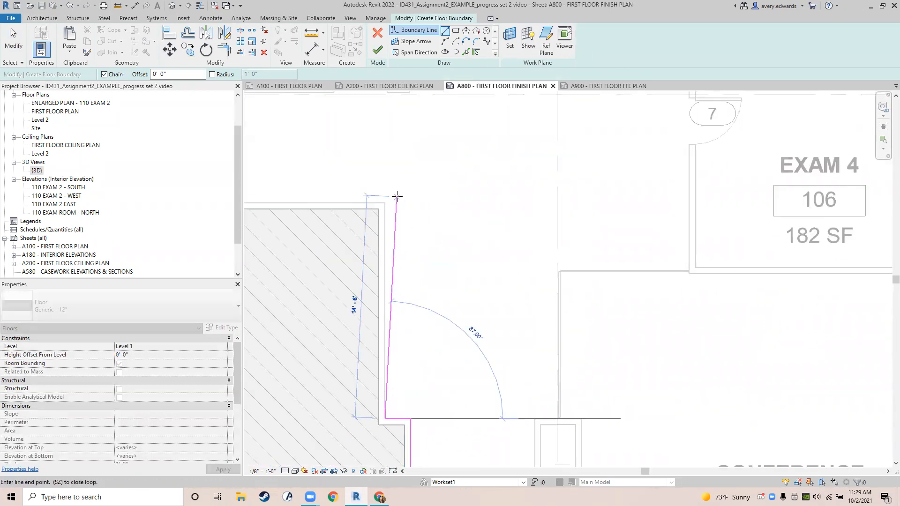
left_click(385, 203)
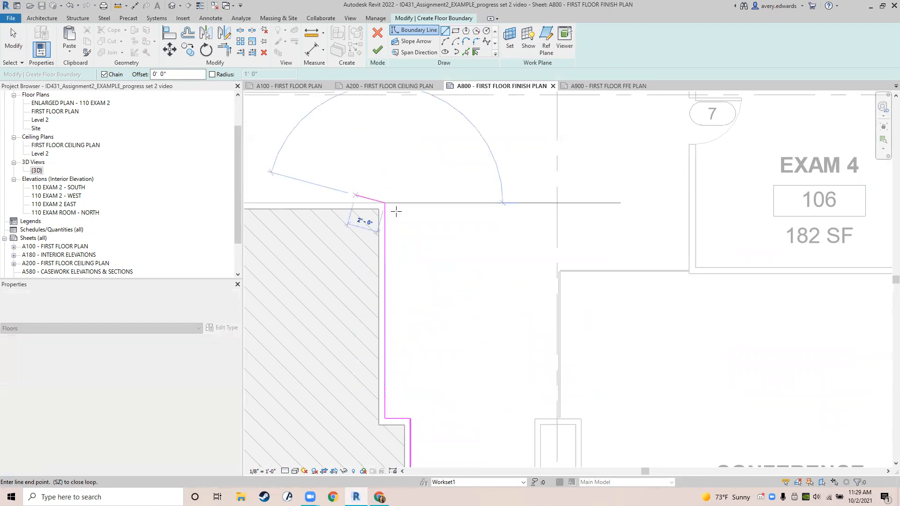
middle_click_drag(396, 209, 523, 259)
left_click(449, 234)
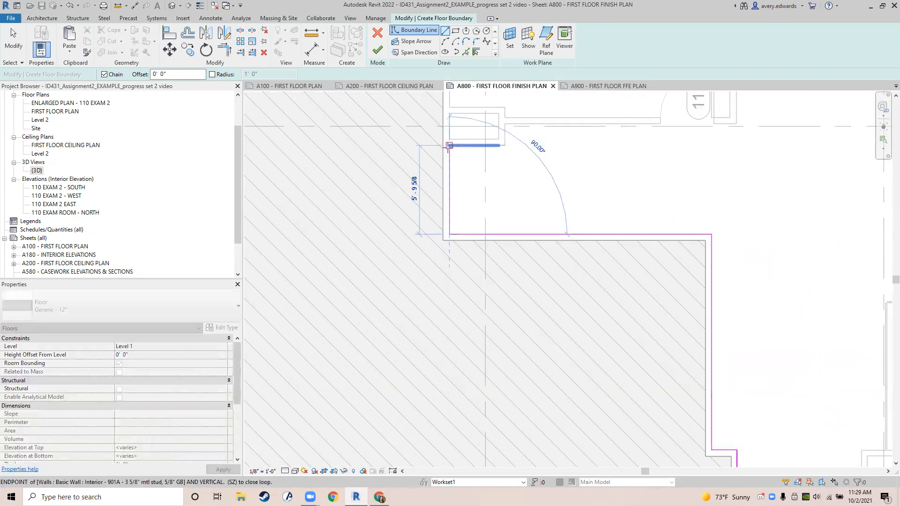
- Trace the second floor's boundary around the column enclosure at grids C and 2 and along the Procedure room's south wall past door 112
left_click(449, 145)
left_click(505, 145)
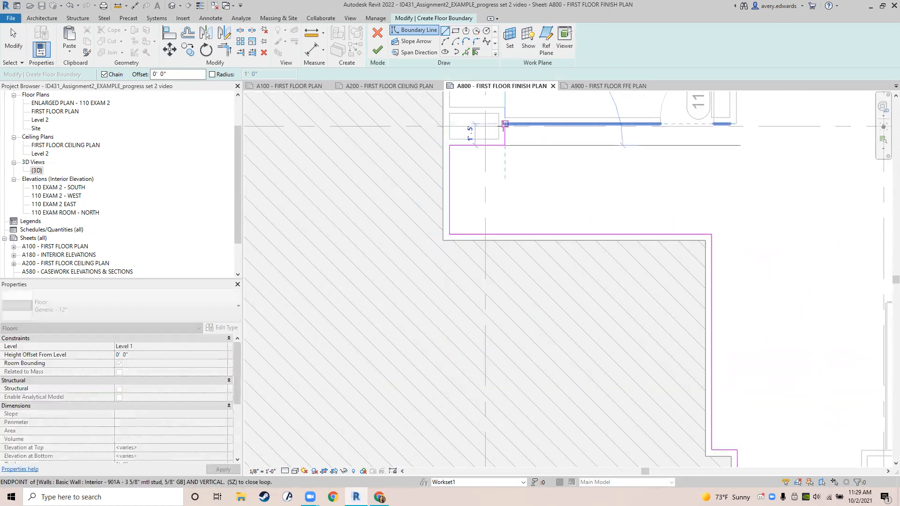
left_click(505, 125)
middle_click_drag(675, 171, 534, 382)
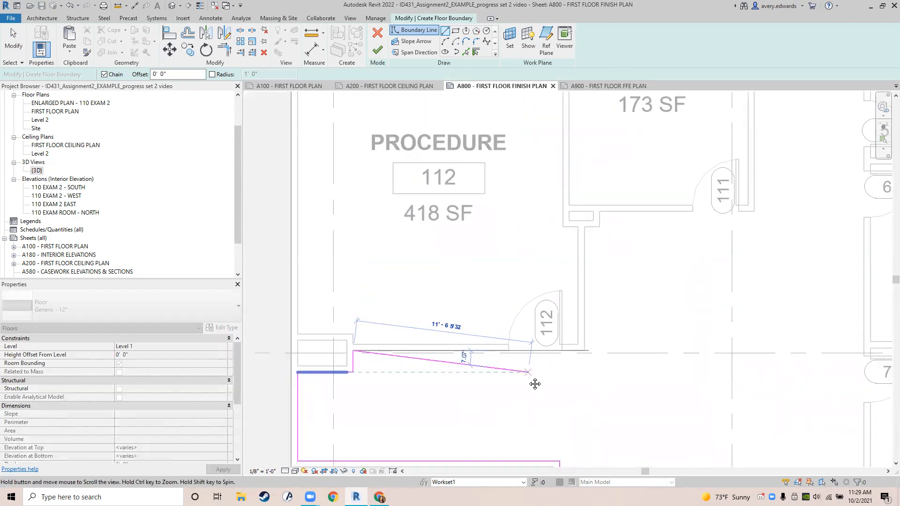
left_click(583, 352)
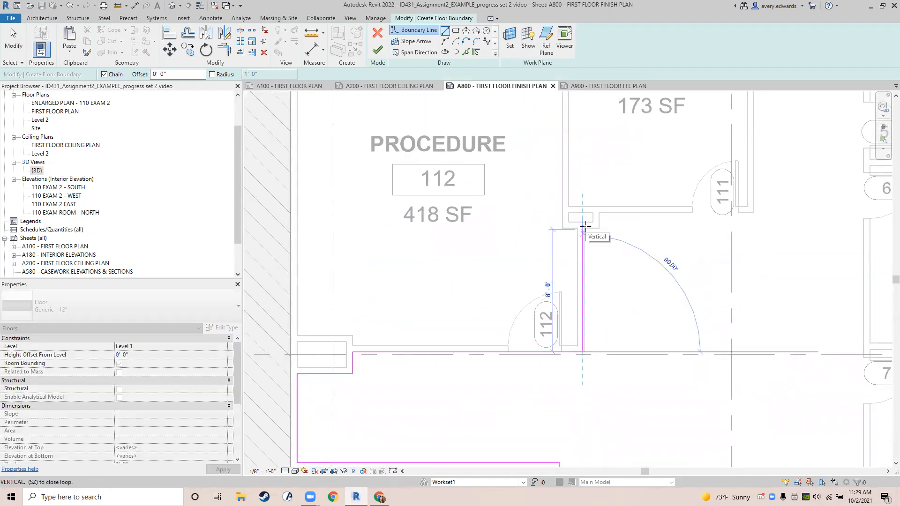
- Run the second floor's boundary up the Procedure room's east wall beside door 112 and align the line with the wall face
left_click(584, 229)
key("Escape")
key("Escape")
scroll(544, 232, "up", 3)
middle_click_drag(597, 361, 452, 157)
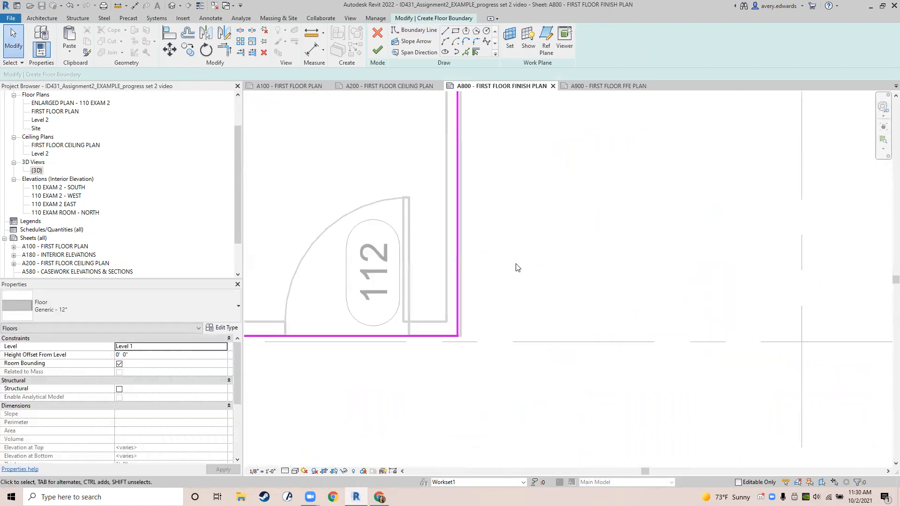
key("a")
key("l")
left_click(462, 224)
left_click(459, 225)
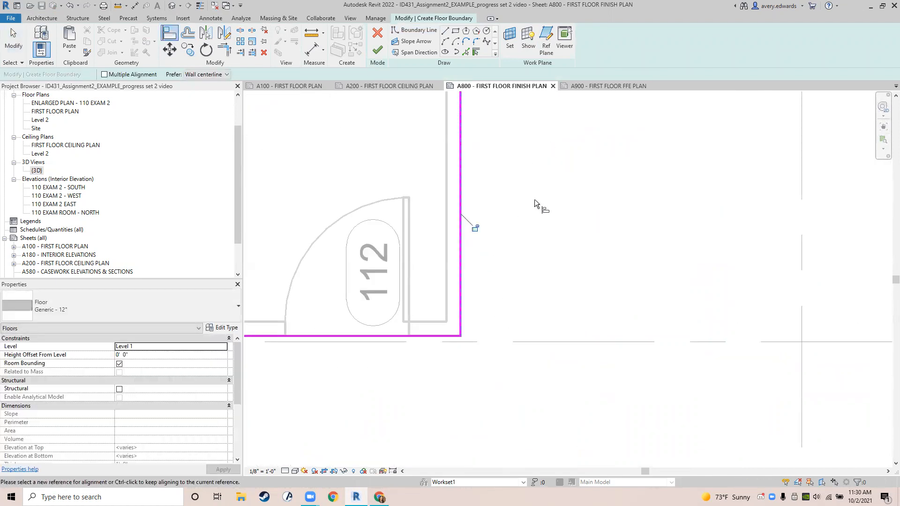
scroll(535, 202, "down", 3)
key("Escape")
key("Escape")
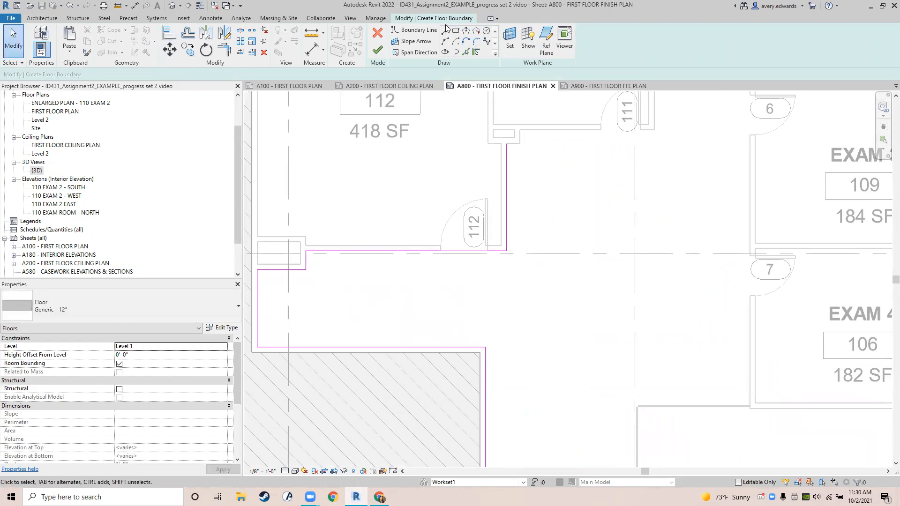
- Trace the second floor's boundary around the small column jog and along Exam 1's south wall past door 111
scroll(511, 126, "up", 4)
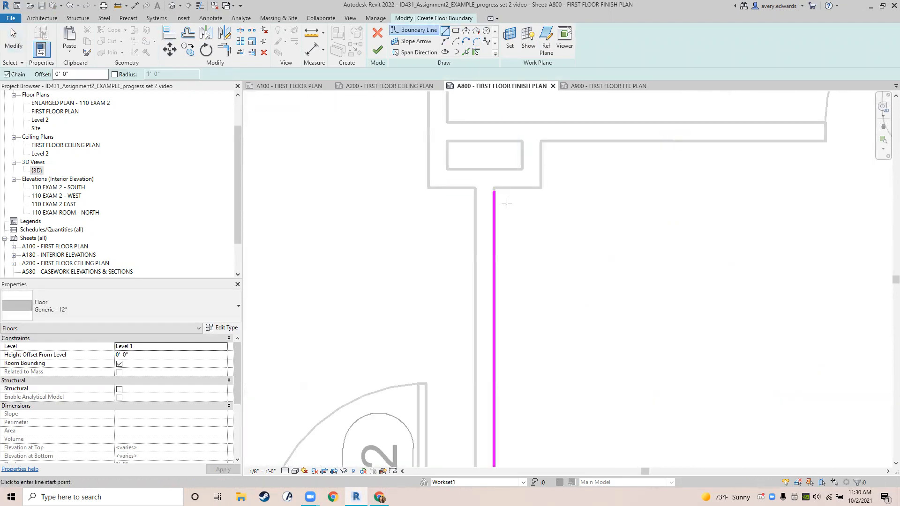
left_click(493, 185)
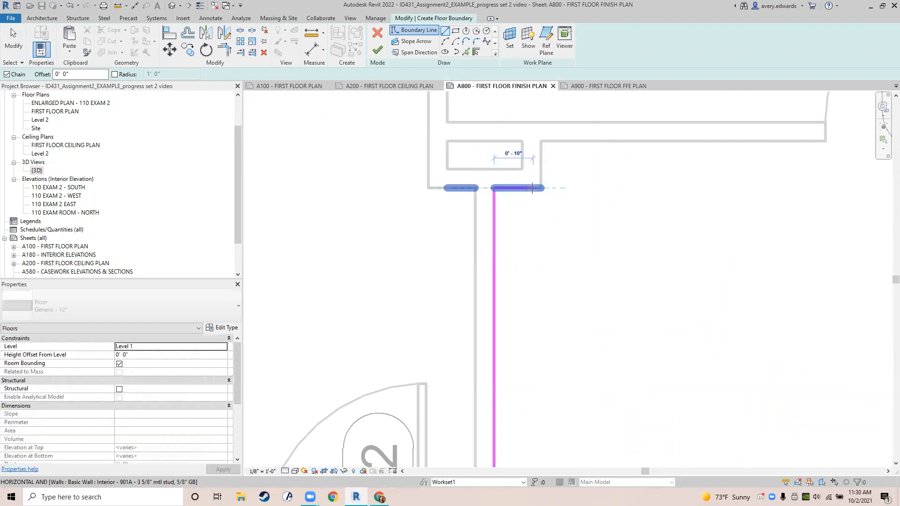
left_click(542, 188)
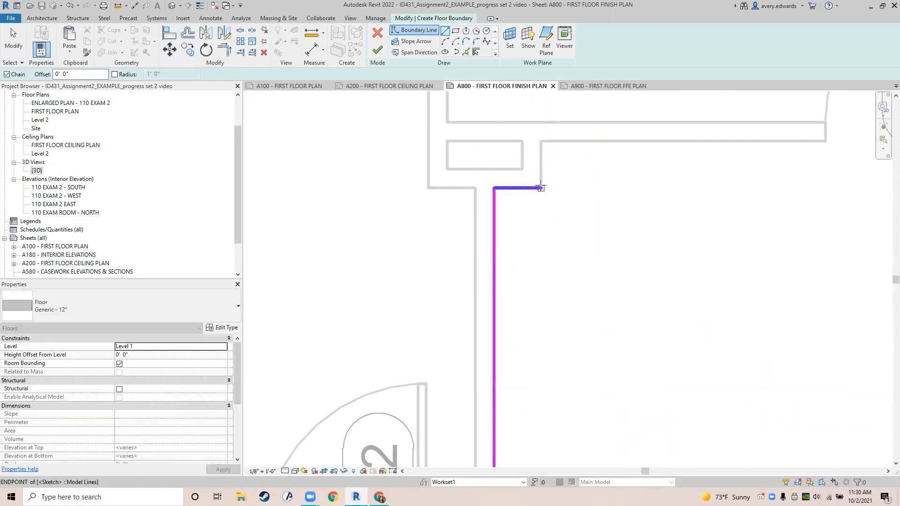
left_click(686, 144)
middle_click_drag(686, 144, 451, 257)
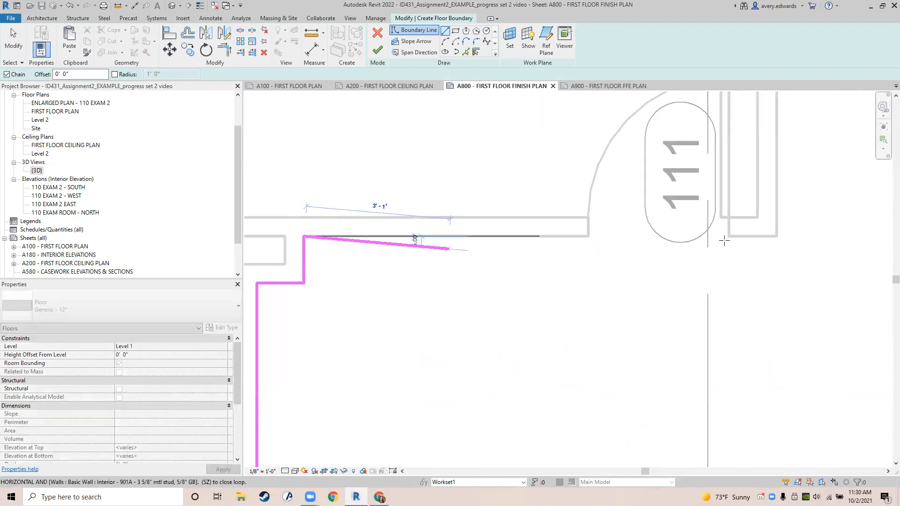
left_click(775, 237)
- Run the second floor's boundary up Exam 1's east wall and across the corridor's north end to Exam 2's west wall
middle_click_drag(792, 221, 629, 303)
scroll(632, 270, "down", 1)
middle_click_drag(659, 186, 553, 328)
scroll(554, 280, "down", 2)
middle_click_drag(567, 149, 534, 272)
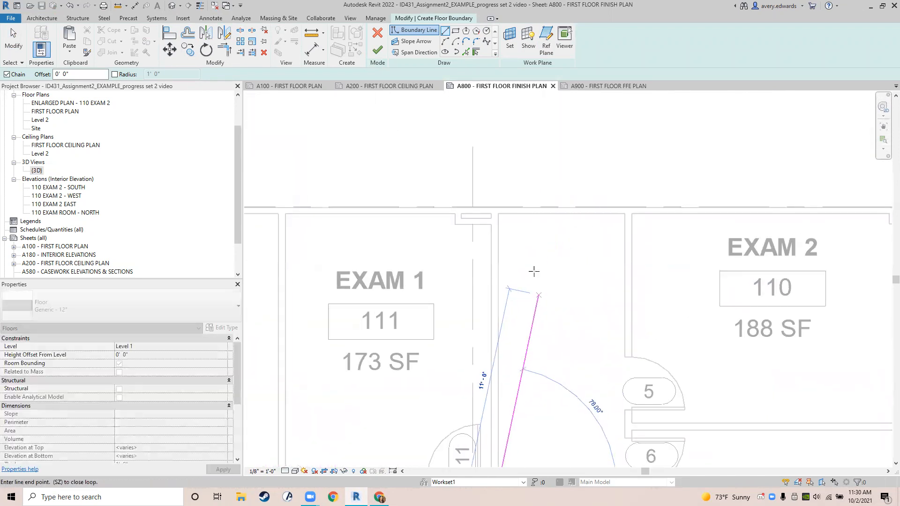
left_click(499, 213)
left_click(624, 214)
- Run the second floor's boundary down the exam rooms' corridor wall to the glazed wall at Exam 4's southwest corner
middle_click_drag(602, 372, 528, 71)
middle_click_drag(542, 327, 506, 235)
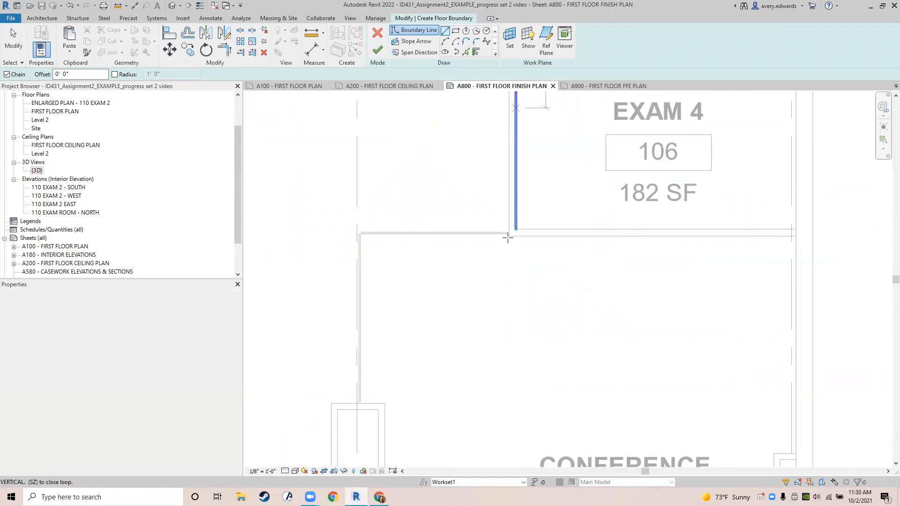
scroll(509, 233, "up", 3)
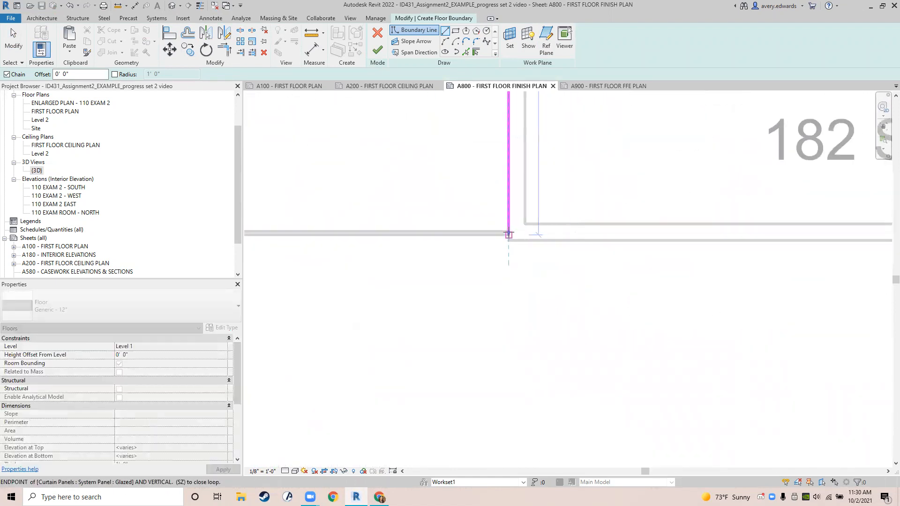
left_click(508, 231)
- Trace the second floor's boundary west and south along the glazed wall and across to the column enclosure's northwest corner
middle_click_drag(408, 247, 749, 234)
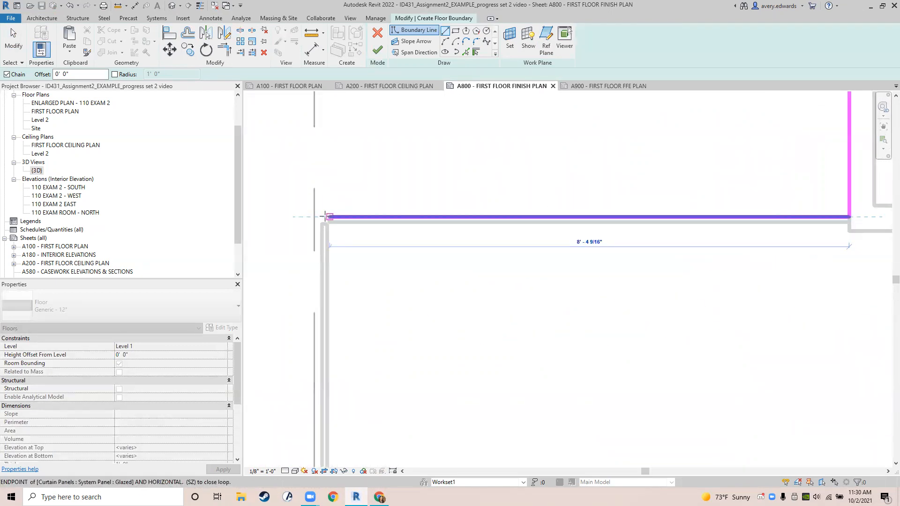
left_click(325, 216)
middle_click_drag(343, 416, 419, 112)
middle_click_drag(407, 382, 412, 132)
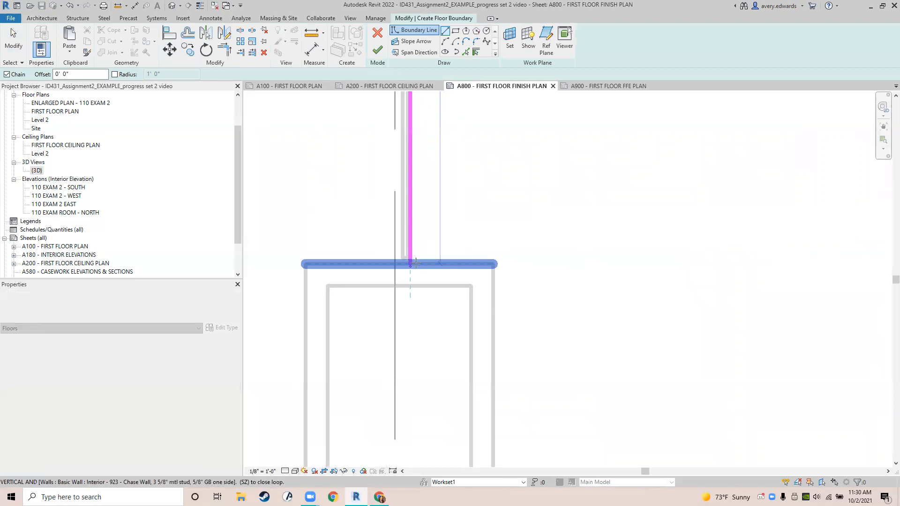
left_click(311, 262)
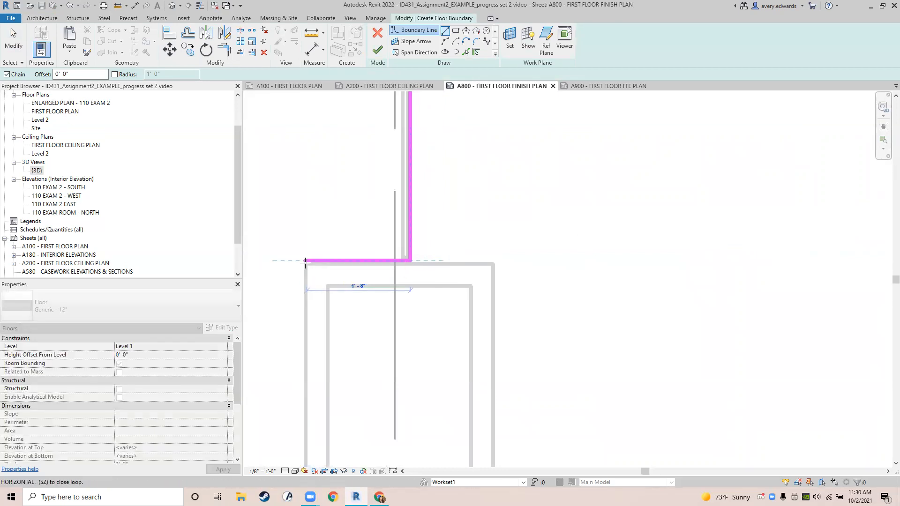
- Align the two newest boundary lines with the column enclosure's north face and the face of the glazed wall
key("Escape")
key("Escape")
scroll(362, 251, "up", 2)
key("a")
key("l")
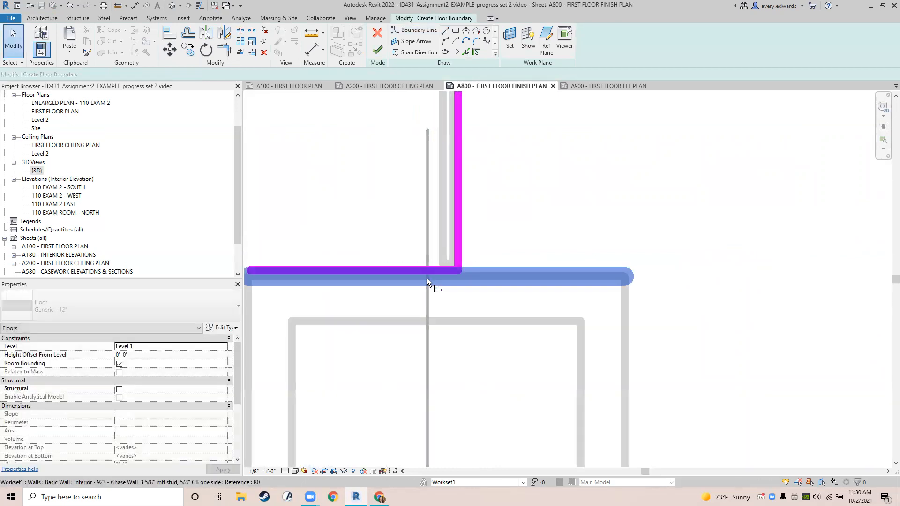
left_click(426, 277)
left_click(422, 269)
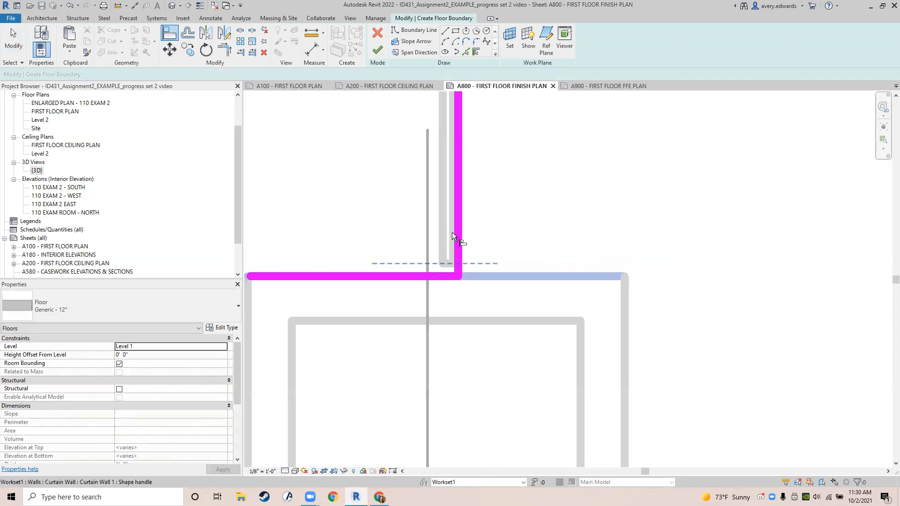
left_click(450, 232)
left_click(454, 232)
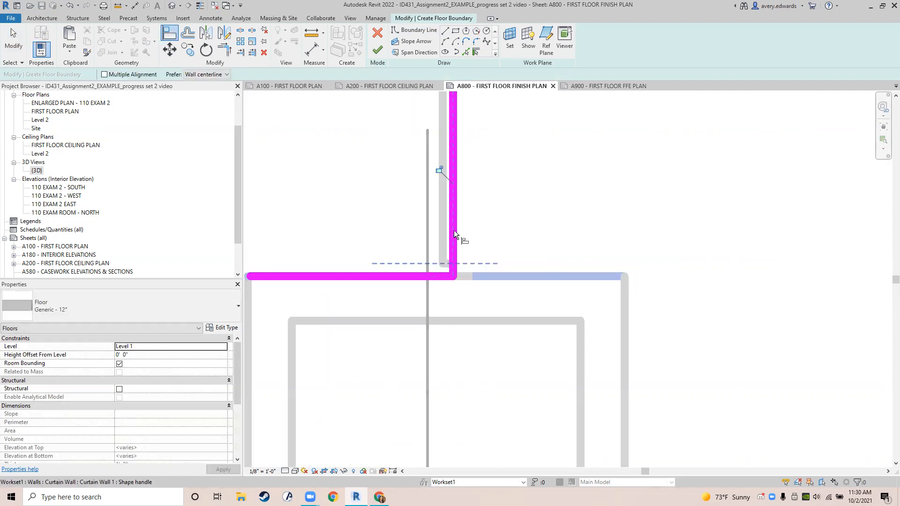
scroll(454, 230, "down", 1)
key("Escape")
key("Escape")
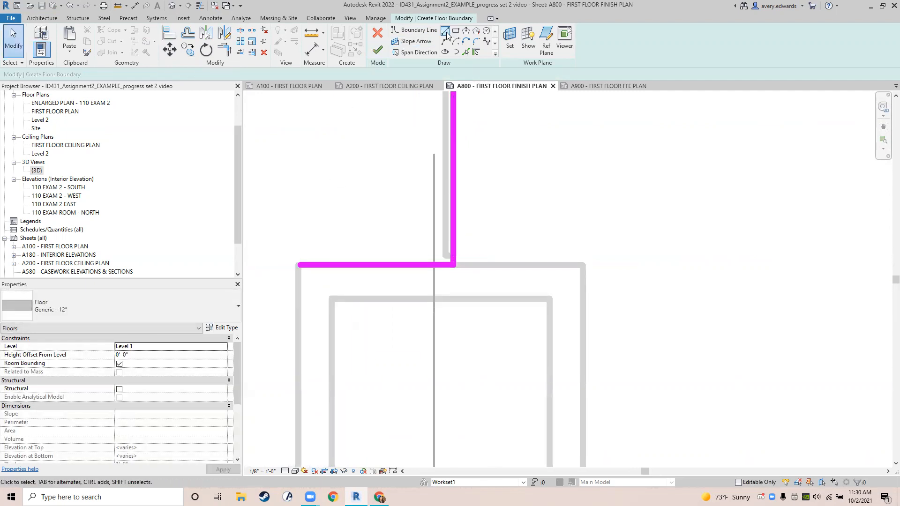
- Run the second floor's boundary down the column enclosure's west face to the glazed wall near its south end
left_click(445, 32)
left_click(299, 265)
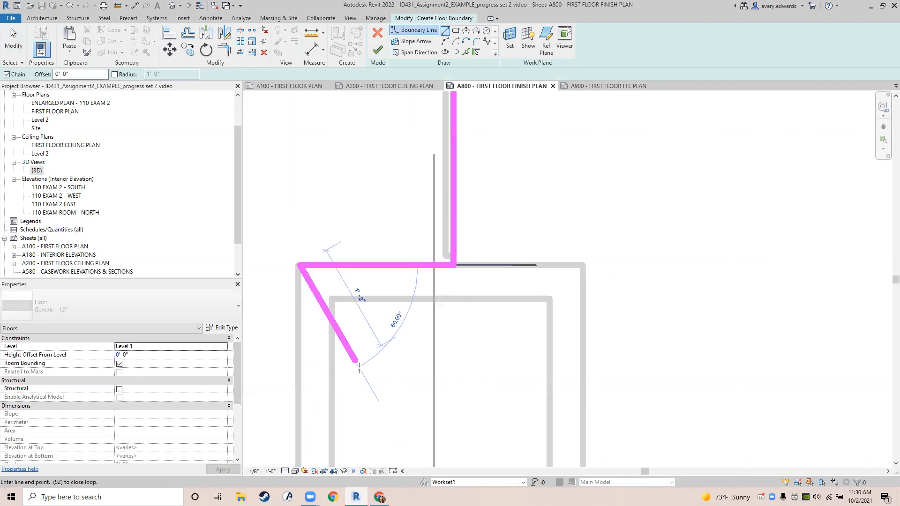
scroll(339, 382, "down", 3)
middle_click_drag(337, 383, 450, 191)
middle_click_drag(406, 385, 439, 172)
scroll(463, 297, "up", 3)
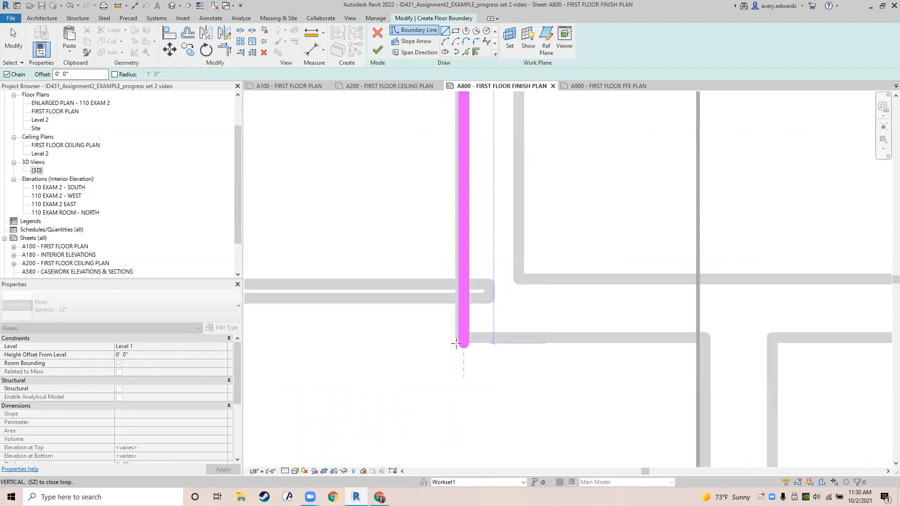
scroll(464, 313, "down", 5)
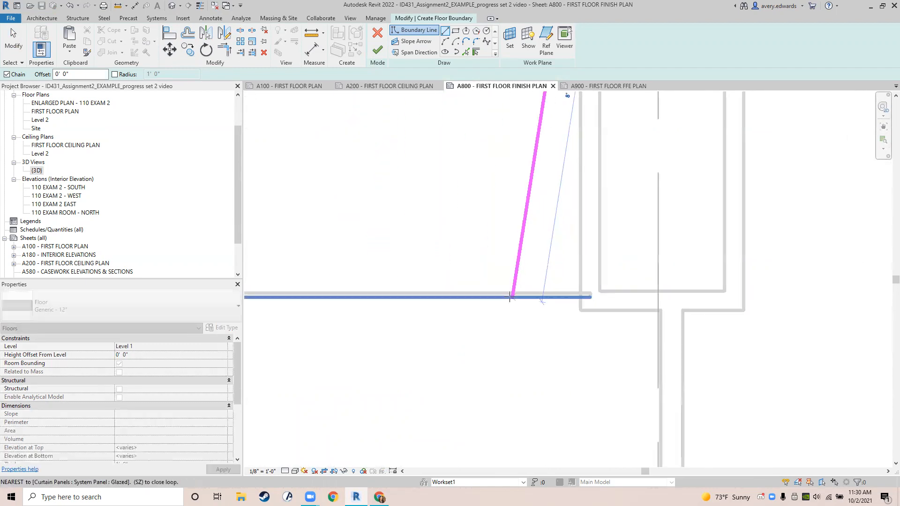
scroll(510, 296, "up", 6)
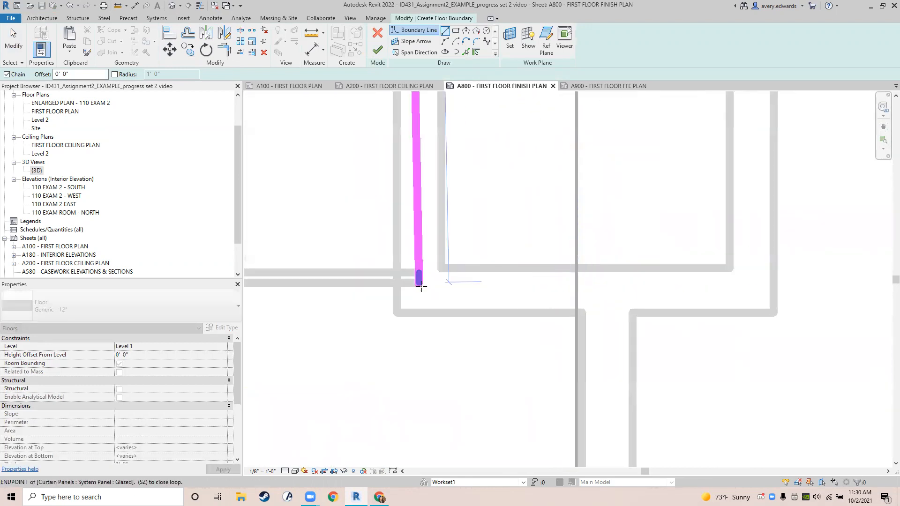
middle_click_drag(504, 278, 511, 278)
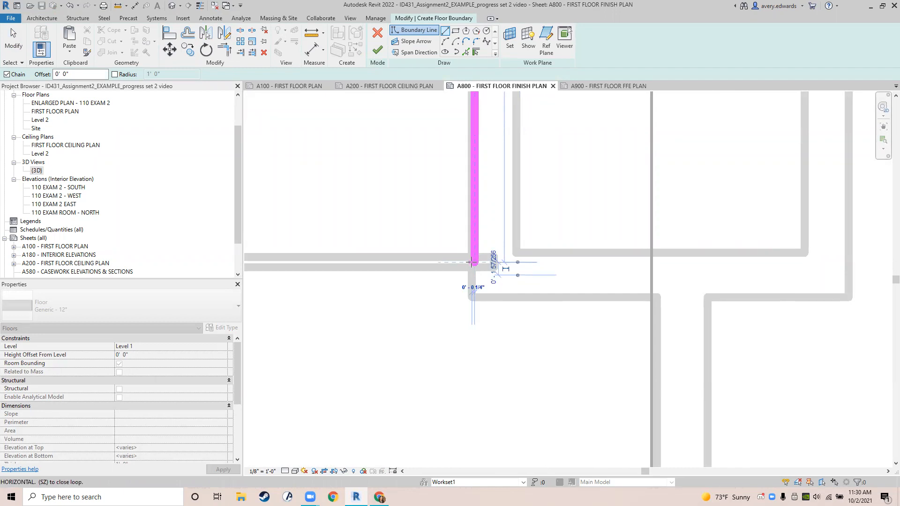
key("Escape")
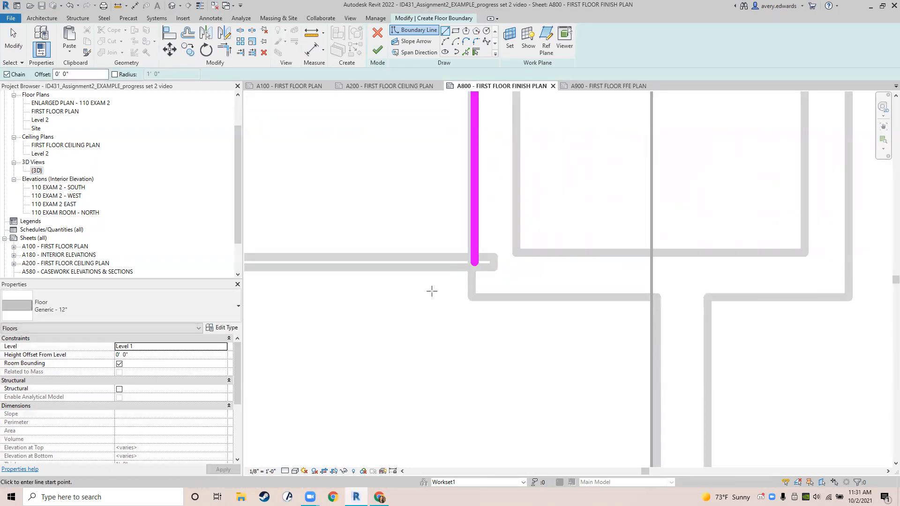
- Display thin lines and examine where the boundary line ends at the glazed wall beside the column enclosure
left_click(200, 6)
scroll(461, 171, "up", 3)
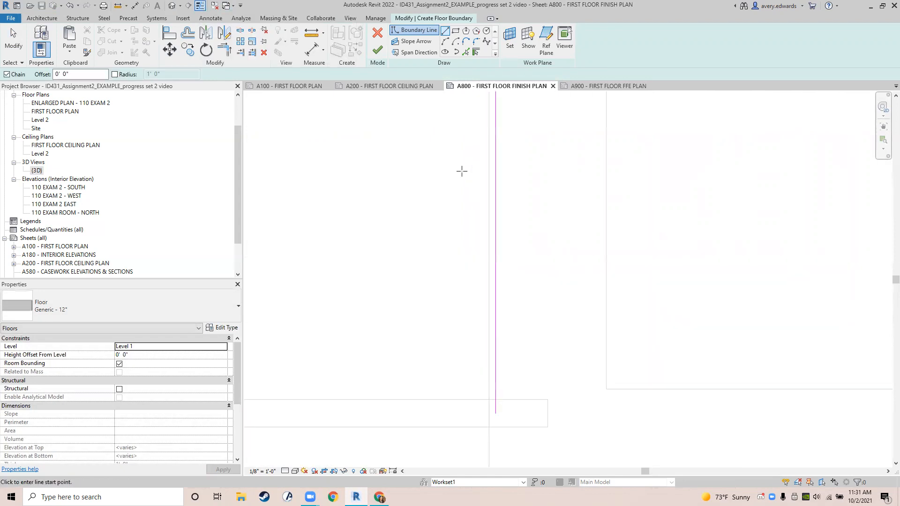
scroll(462, 171, "down", 3)
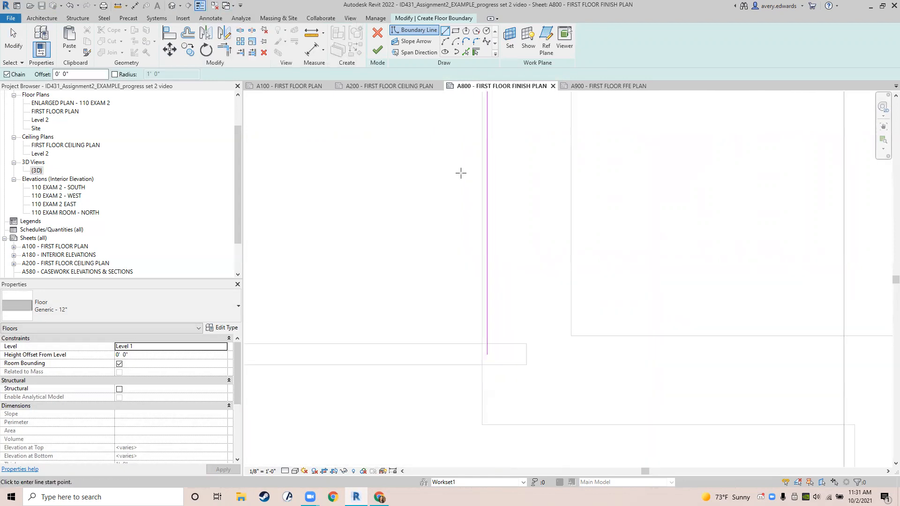
scroll(458, 177, "up", 2)
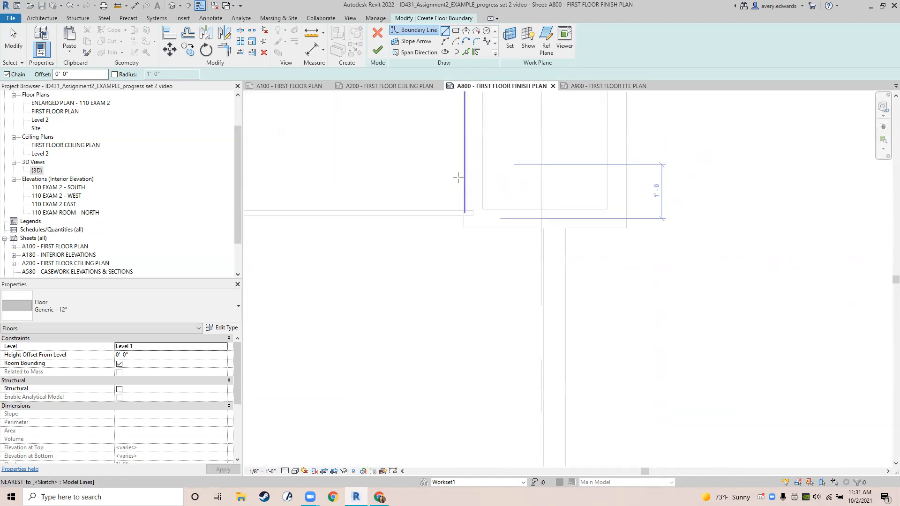
scroll(451, 152, "up", 2)
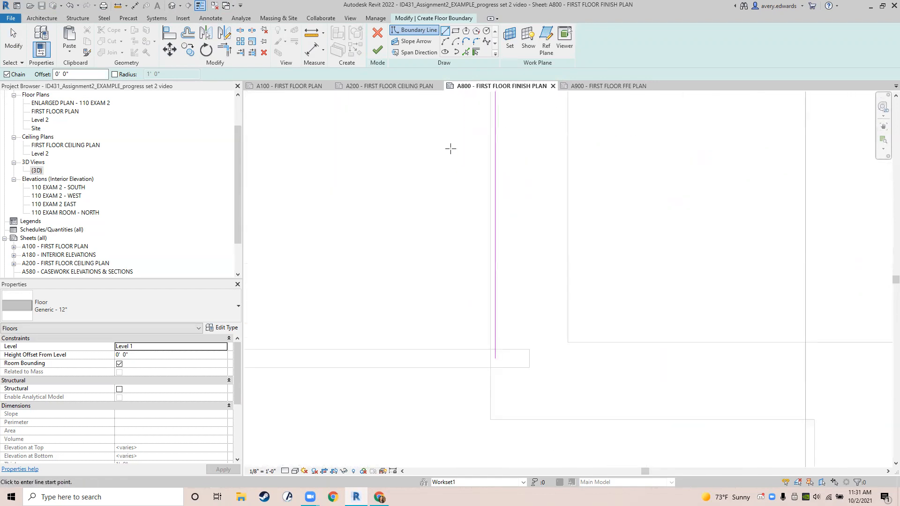
left_click(494, 368)
scroll(285, 288, "down", 2)
middle_click_drag(345, 293, 594, 273)
scroll(540, 274, "down", 2)
middle_click_drag(430, 285, 472, 296)
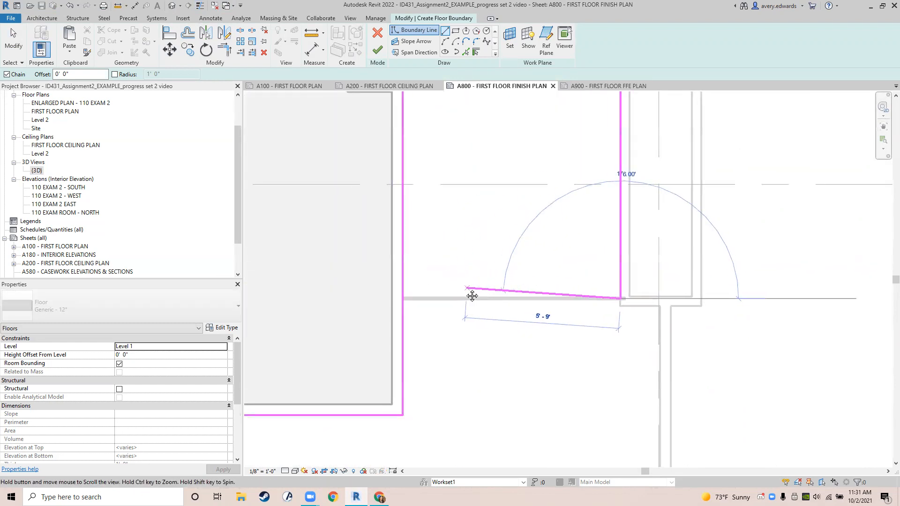
scroll(623, 306, "up", 3)
key("Escape")
key("Escape")
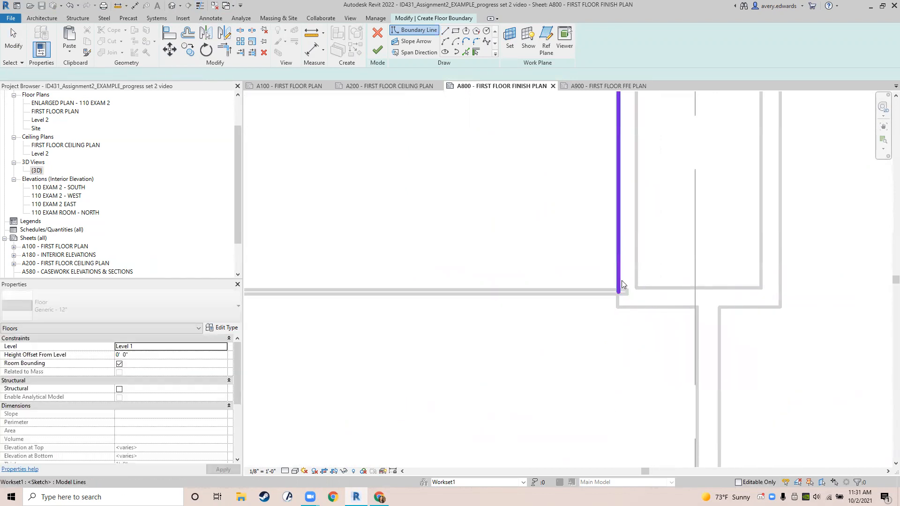
- Extend the boundary line to the column enclosure's southwest corner and start the next boundary line along its south face
left_click(620, 281)
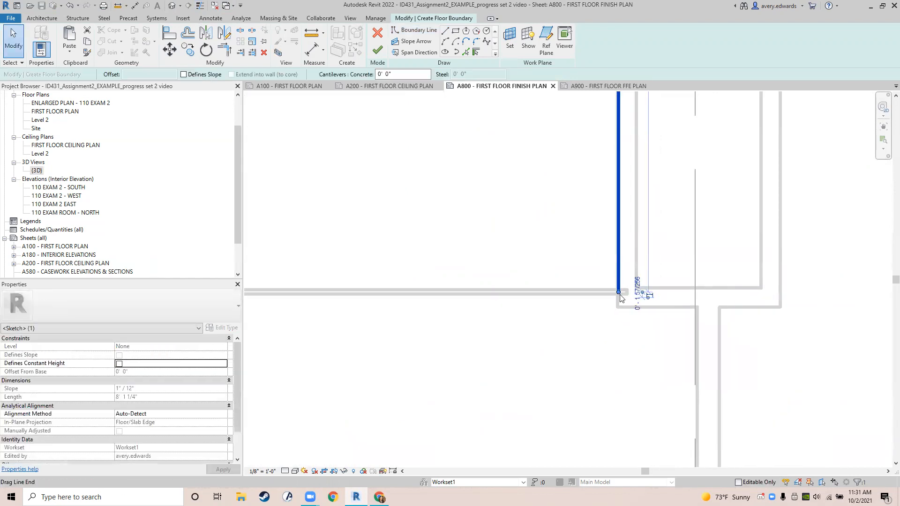
left_click_drag(619, 307, 619, 308)
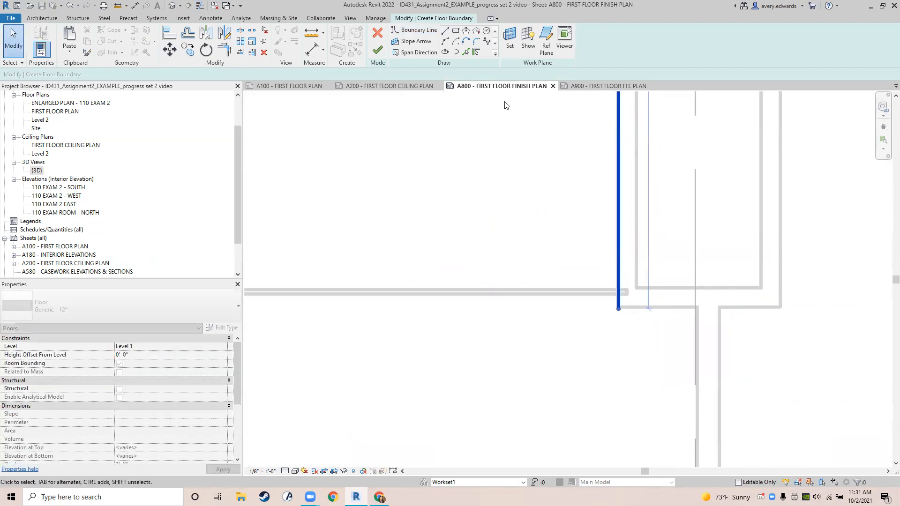
left_click(446, 31)
left_click(618, 308)
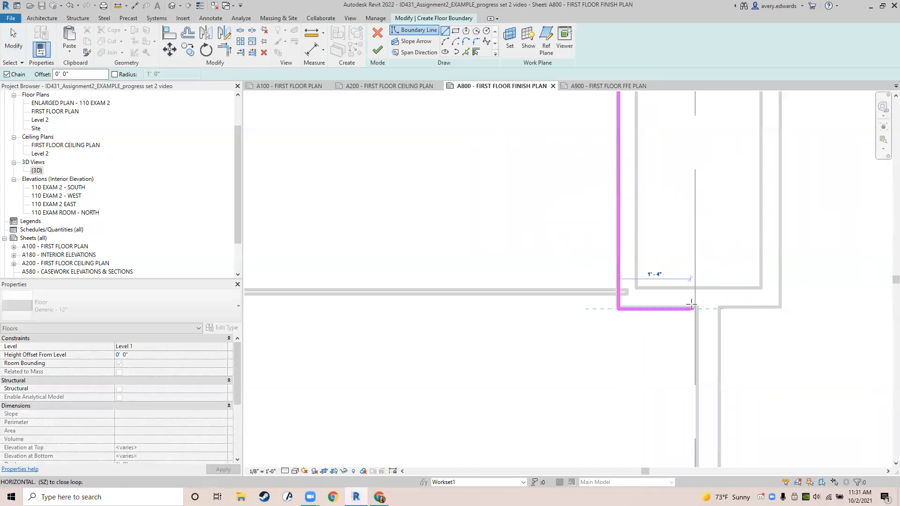
- Run the second floor's boundary down the wall between the lobby and the 651 SF room and east past door 2
middle_click_drag(581, 400, 503, 113)
scroll(543, 349, "down", 2)
middle_click_drag(536, 434, 396, 289)
scroll(669, 324, "down", 2)
middle_click_drag(669, 325, 404, 313)
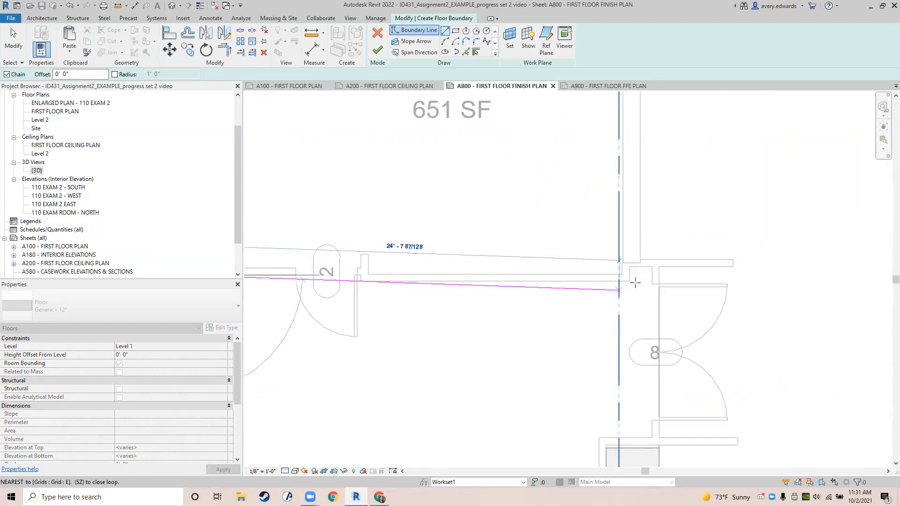
middle_click_drag(476, 289, 696, 256)
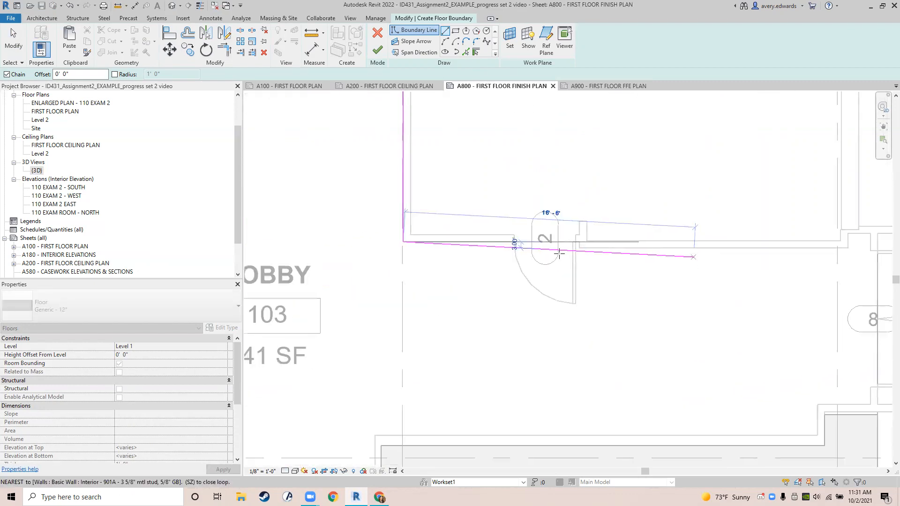
scroll(565, 255, "up", 2)
left_click(599, 230)
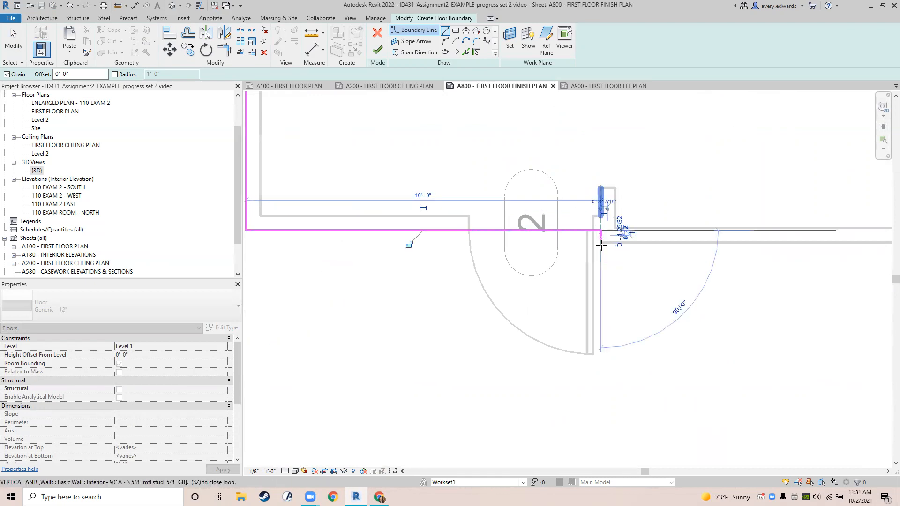
- Continue the second floor's boundary east along the conference room's south wall and around the corner recess to the upper jamb of door 8
middle_click_drag(590, 297, 300, 299)
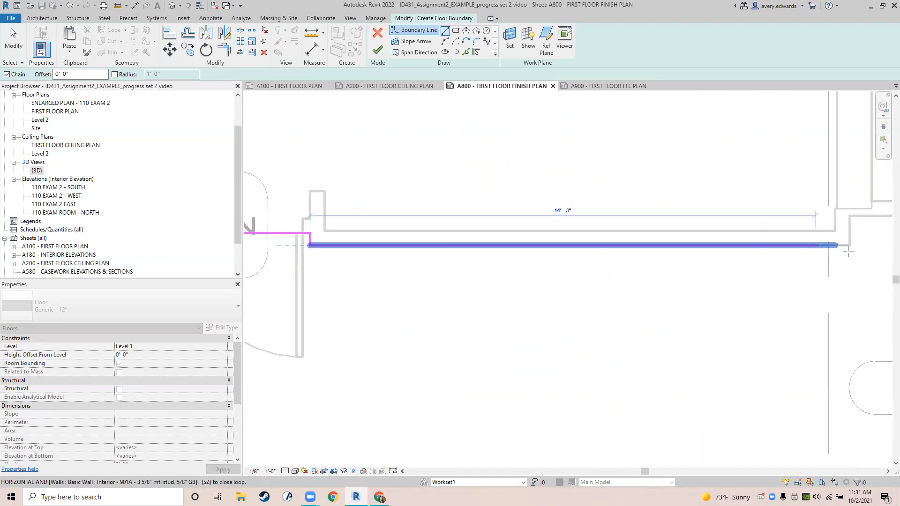
left_click(849, 244)
left_click(849, 216)
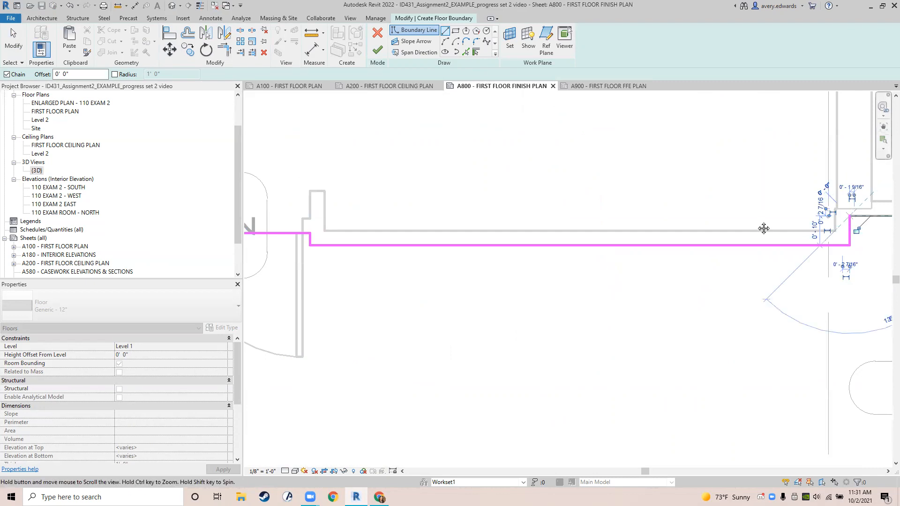
middle_click_drag(849, 216, 527, 210)
left_click(573, 209)
left_click(572, 240)
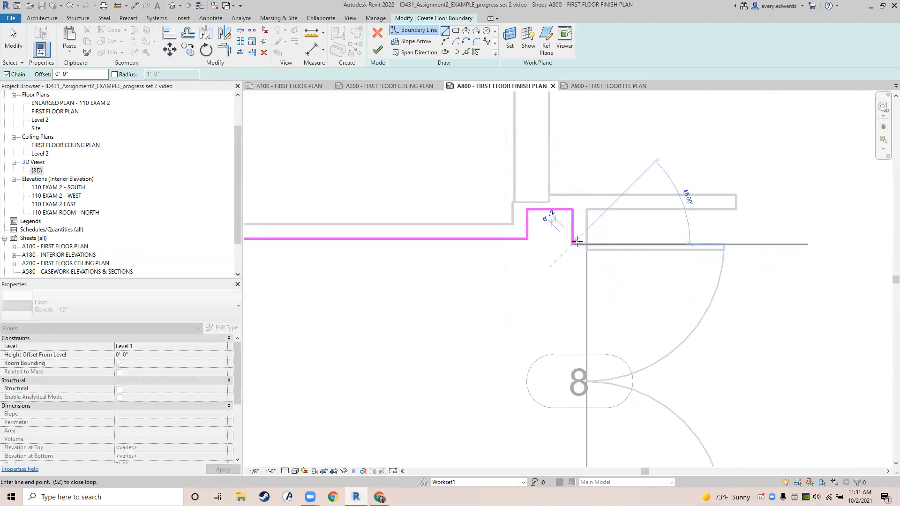
left_click(589, 242)
- Run the boundary south across double door 8 and around the wall jogs to the corridor's south wall
middle_click_drag(594, 352, 553, 145)
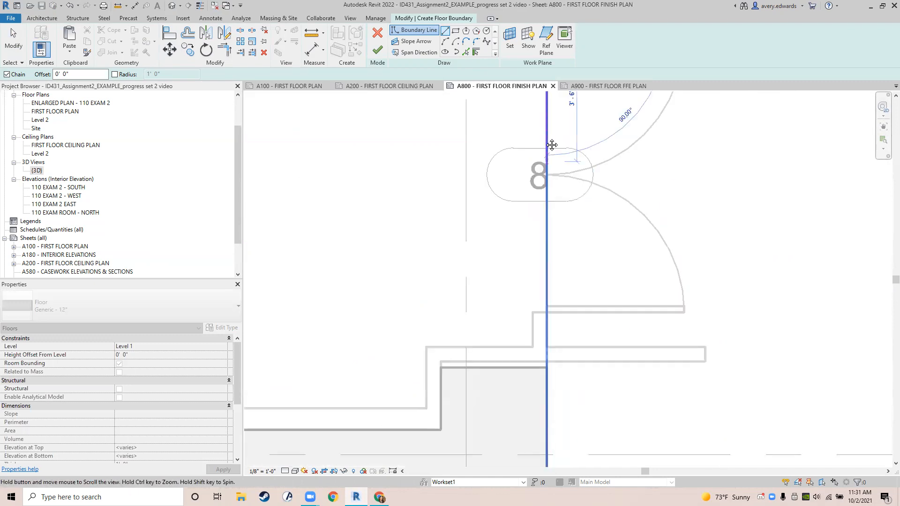
scroll(566, 347, "up", 1)
left_click(544, 311)
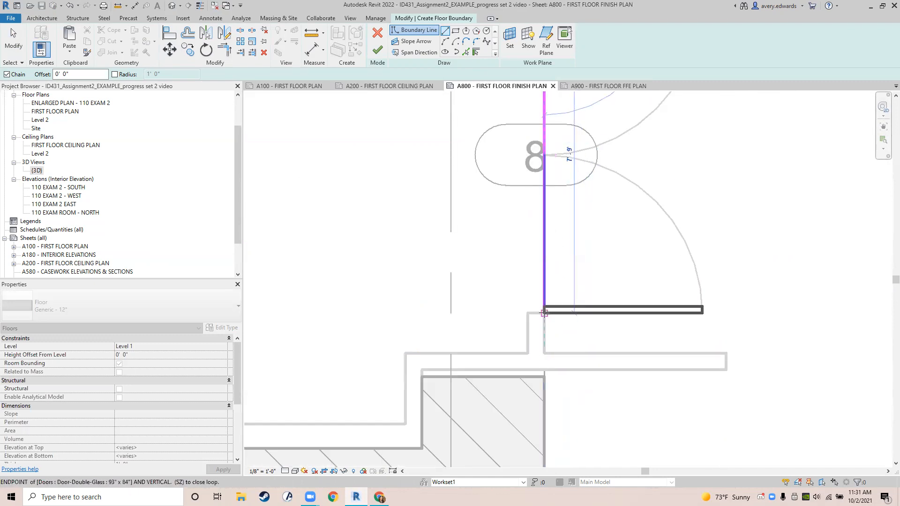
left_click(527, 313)
left_click(528, 353)
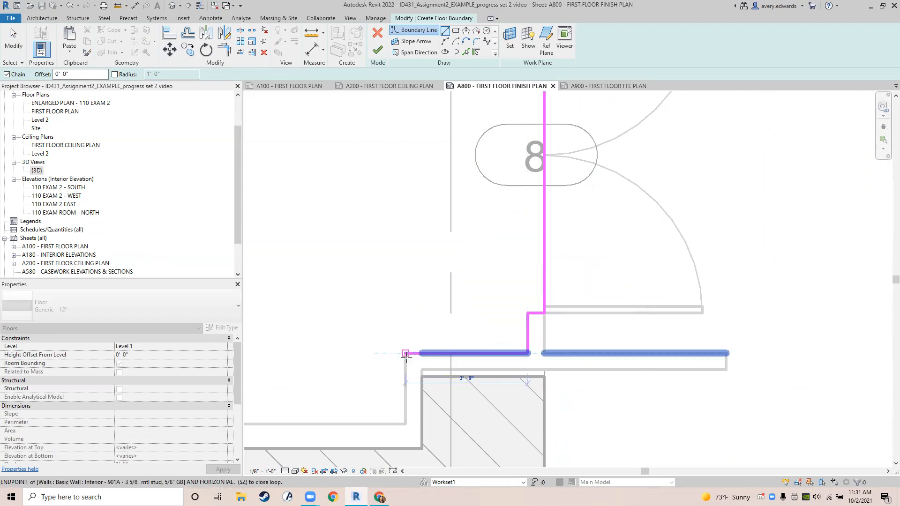
left_click(406, 353)
left_click(406, 424)
- Extend the boundary west along the corridor's south wall and down the entry passage's east wall to its south end
middle_click_drag(426, 369, 749, 290)
scroll(300, 325, "down", 1)
middle_click_drag(368, 300, 675, 301)
scroll(539, 316, "down", 1)
middle_click_drag(286, 343, 520, 302)
left_click(482, 298)
middle_click_drag(437, 358, 454, 78)
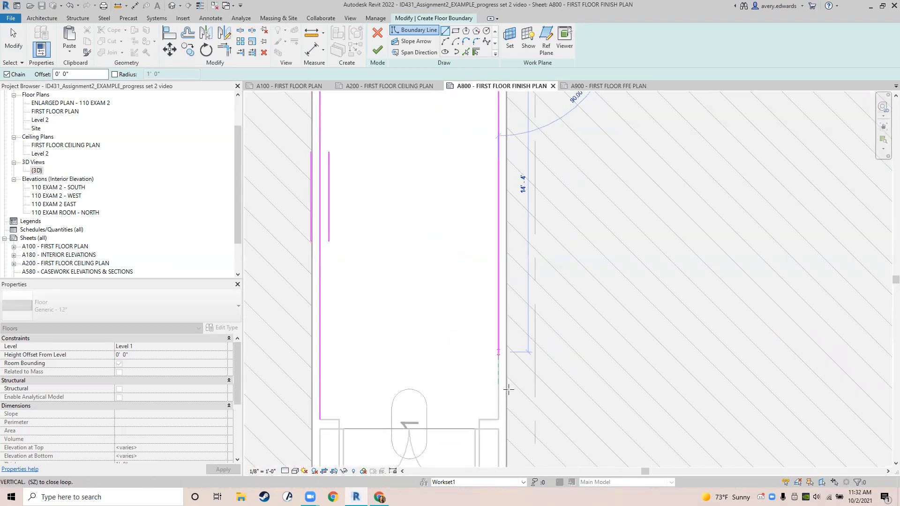
left_click(499, 419)
- Close the boundary loop around the jambs and across double door 1 to the entry passage's west line
left_click(479, 420)
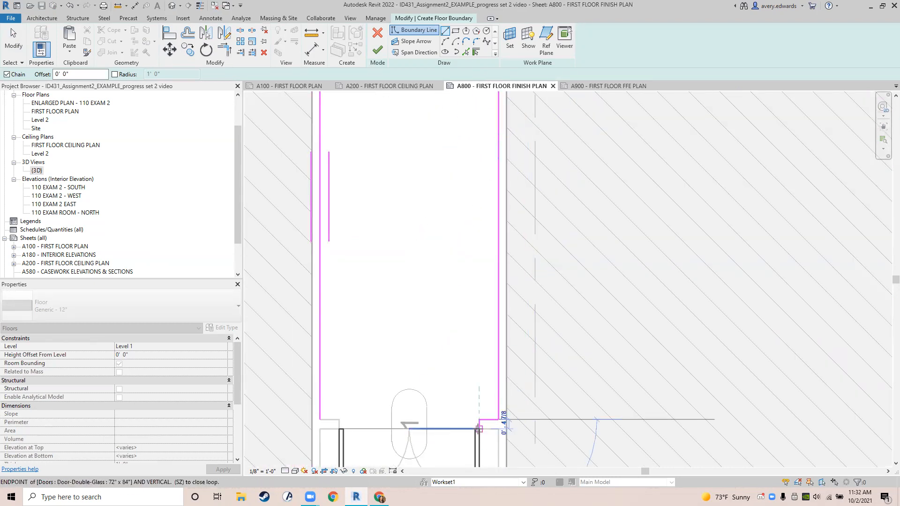
left_click(479, 429)
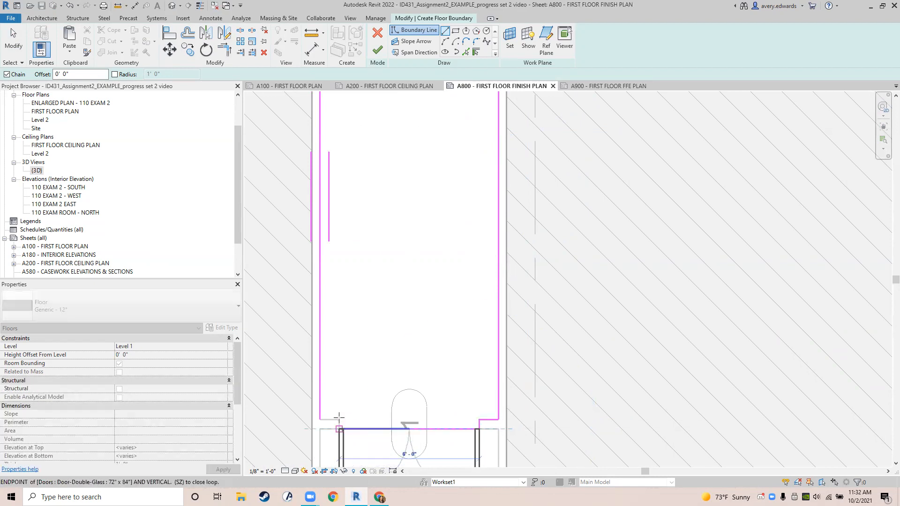
left_click(340, 429)
left_click(339, 419)
left_click(321, 420)
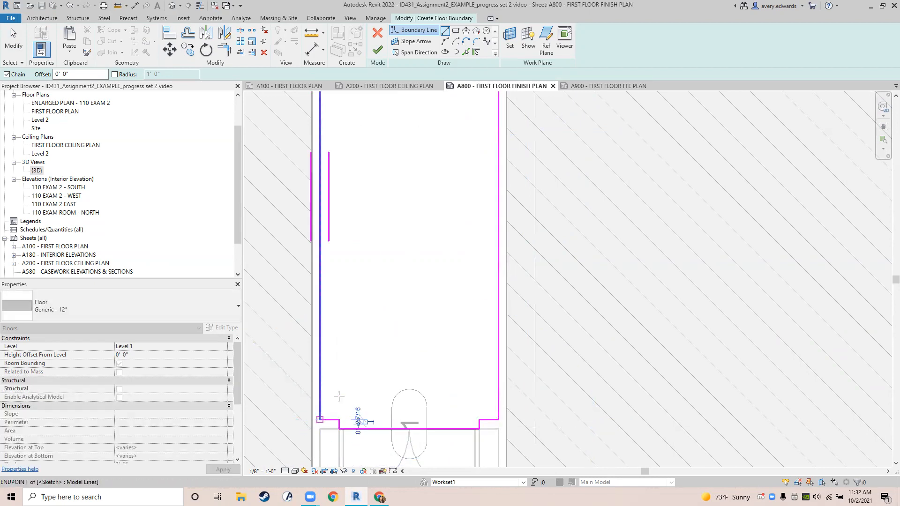
scroll(405, 300, "down", 3)
key("Escape")
key("Escape")
scroll(406, 284, "down", 2)
middle_click_drag(417, 186, 451, 446)
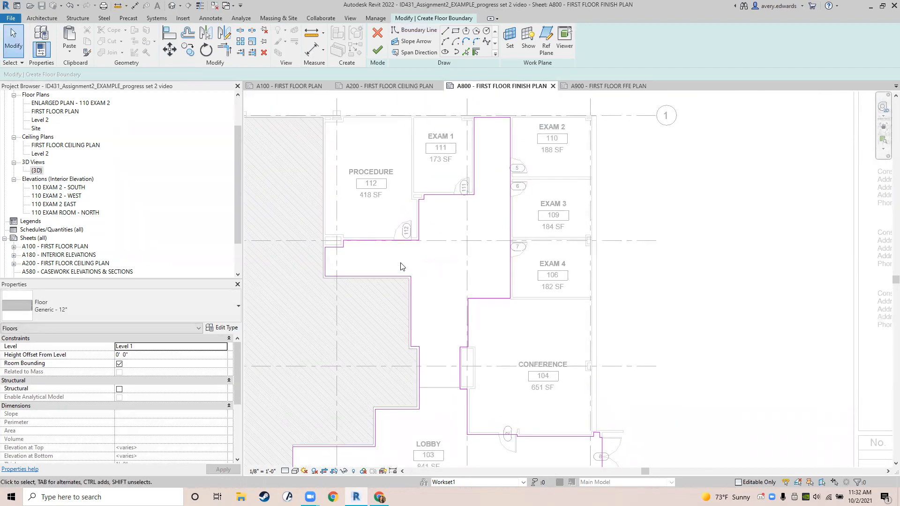
- Align the boundary line at door 112 to the centerline of the Procedure room's south wall
scroll(382, 231, "up", 5)
middle_click_drag(435, 222, 443, 280)
scroll(443, 283, "up", 6)
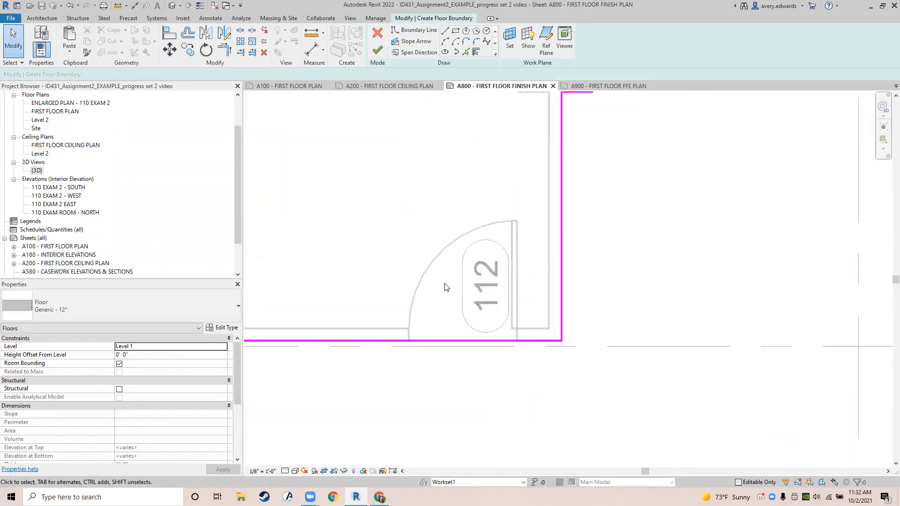
scroll(459, 351, "down", 5)
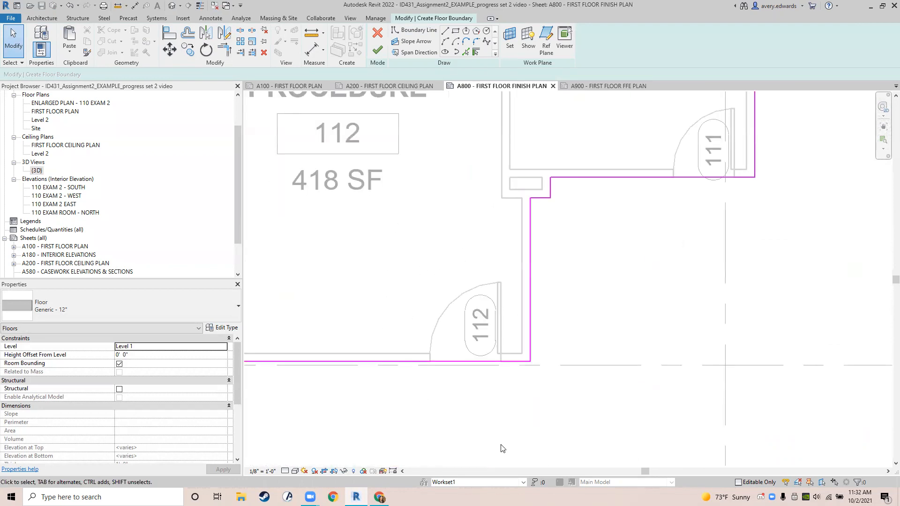
scroll(501, 449, "down", 4)
middle_click_drag(490, 410, 487, 425)
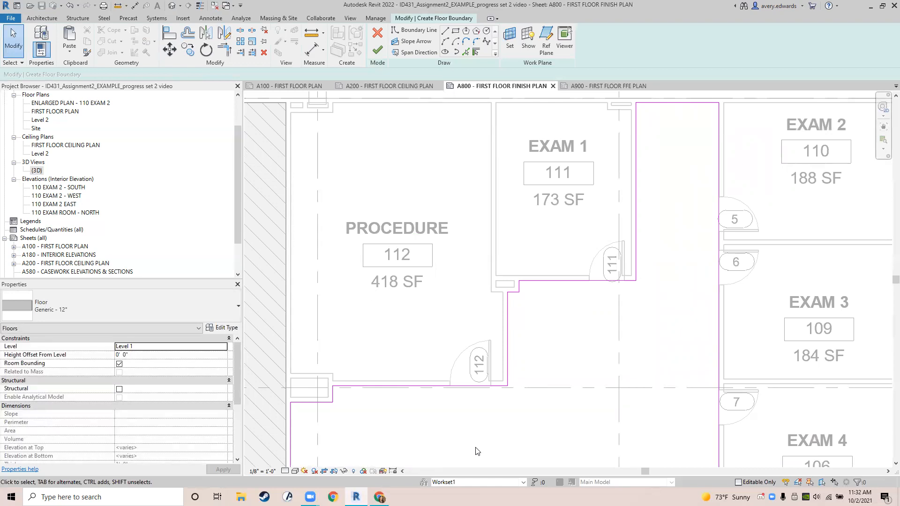
scroll(450, 393, "up", 6)
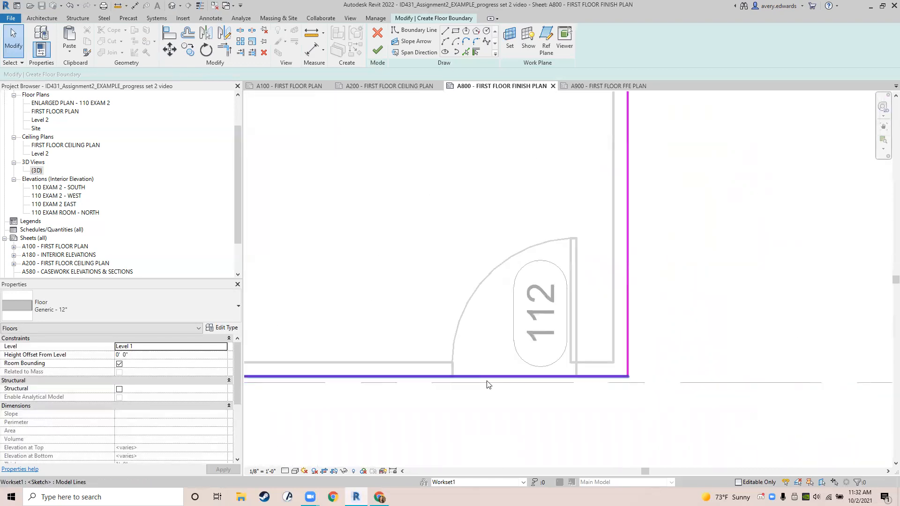
middle_click_drag(503, 383, 614, 370)
key("a")
key("l")
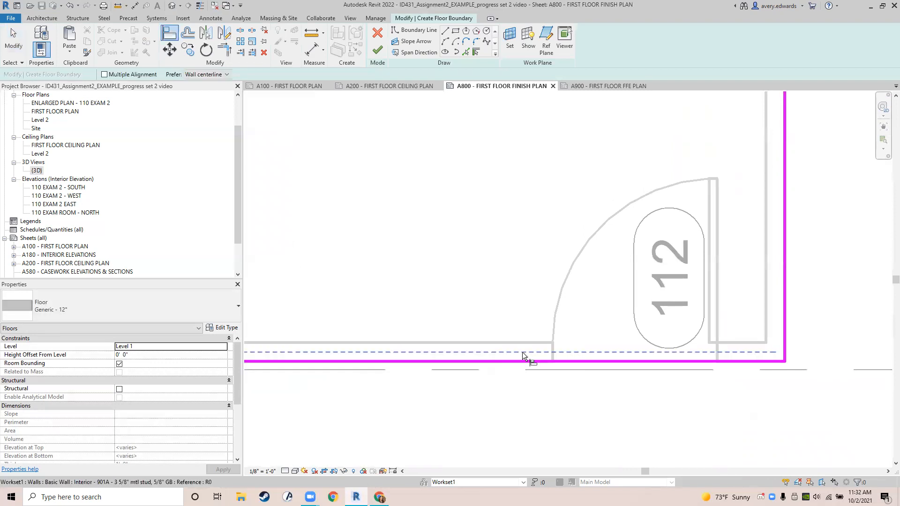
left_click(522, 352)
left_click(522, 358)
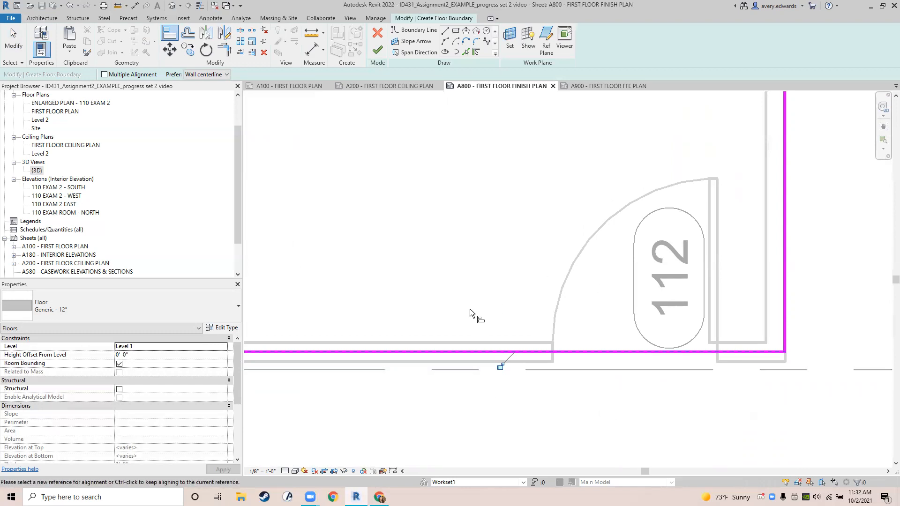
- Align the boundary line at door 111 to the centerline of Exam 1's south wall
scroll(642, 356, "down", 4)
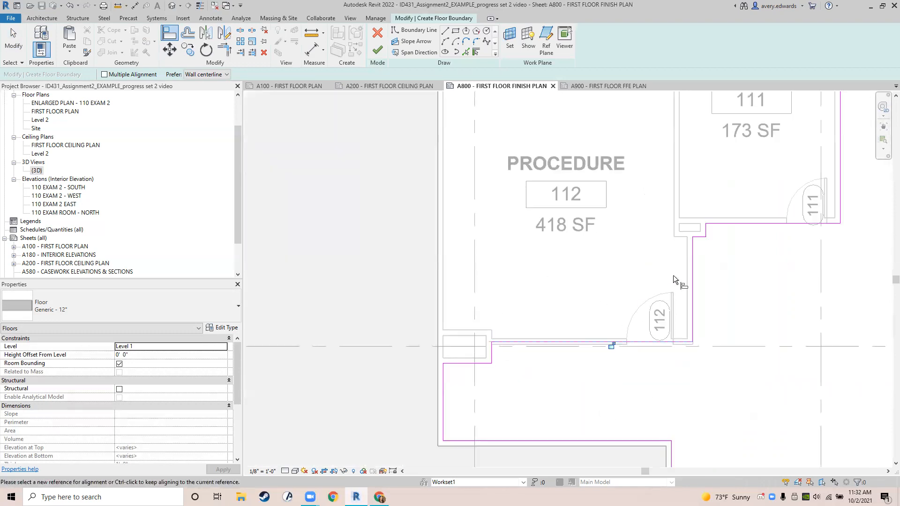
scroll(673, 275, "down", 4)
scroll(564, 285, "up", 6)
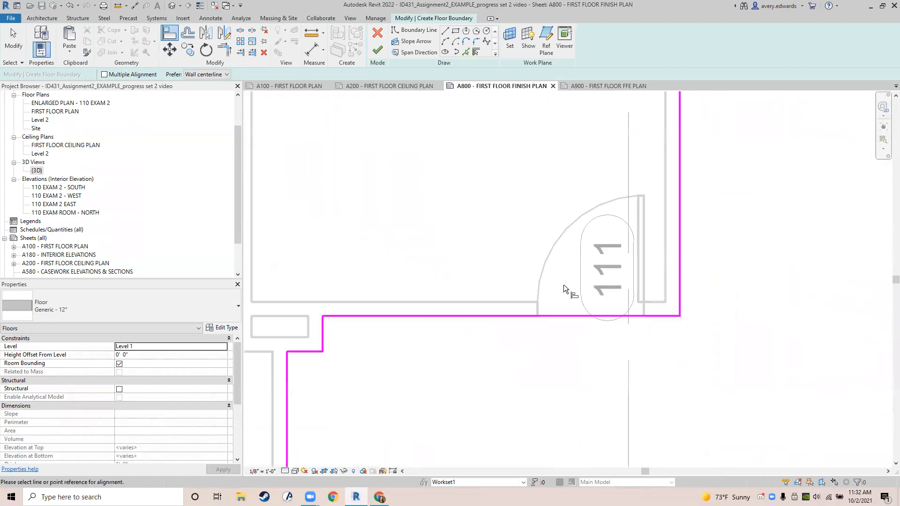
scroll(563, 285, "up", 2)
left_click(484, 325)
left_click(486, 335)
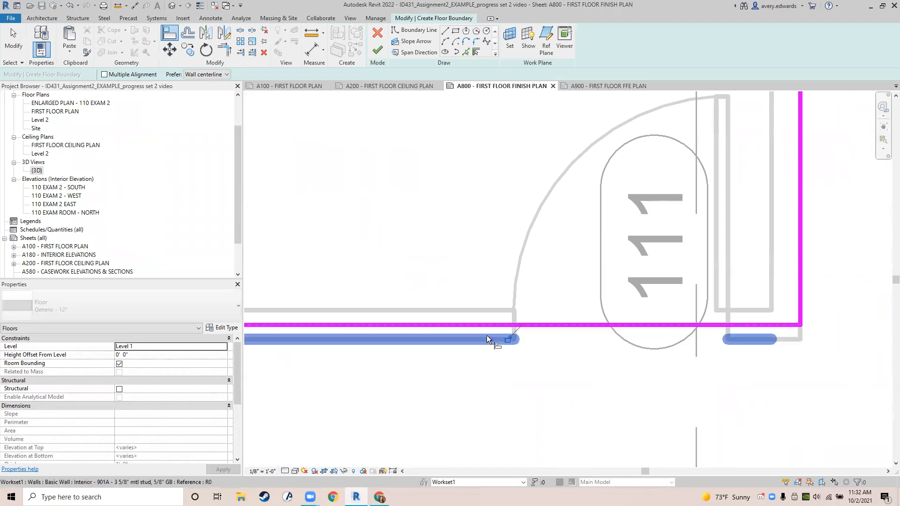
- Align the boundary line past doors 5, 6 and 7 to the centerline of the exam rooms' west wall
scroll(609, 295, "down", 6)
scroll(610, 289, "up", 2)
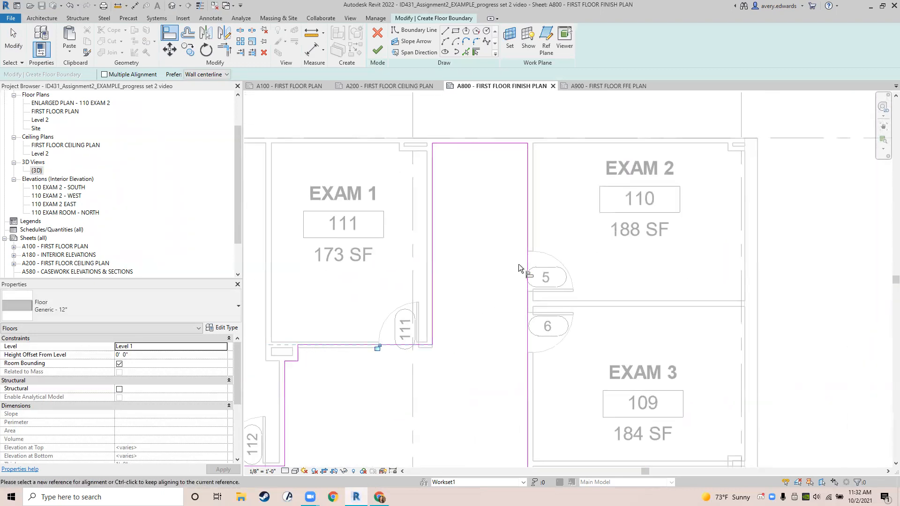
scroll(519, 269, "up", 4)
left_click(556, 226)
left_click(548, 234)
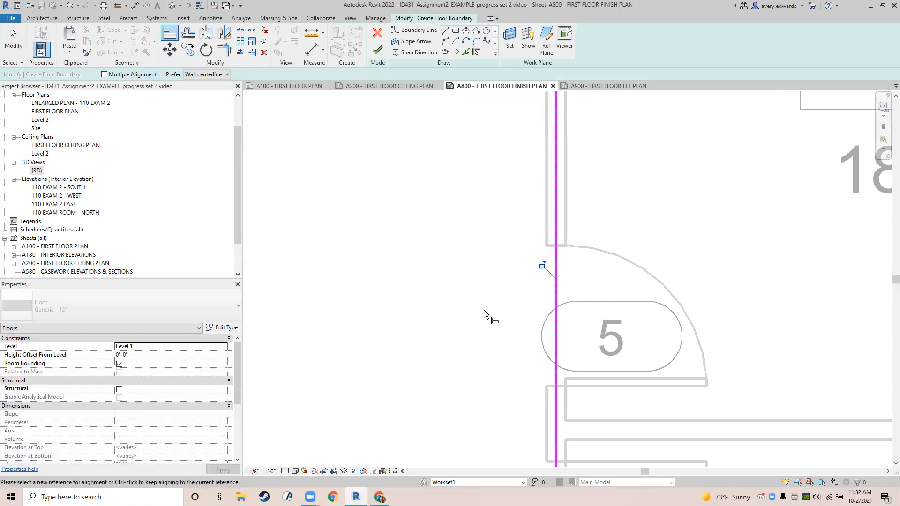
- Align the boundary line at door 2 to the centerline of the conference room's south wall
scroll(459, 340, "down", 5)
middle_click_drag(458, 339, 462, 188)
middle_click_drag(479, 314, 468, 43)
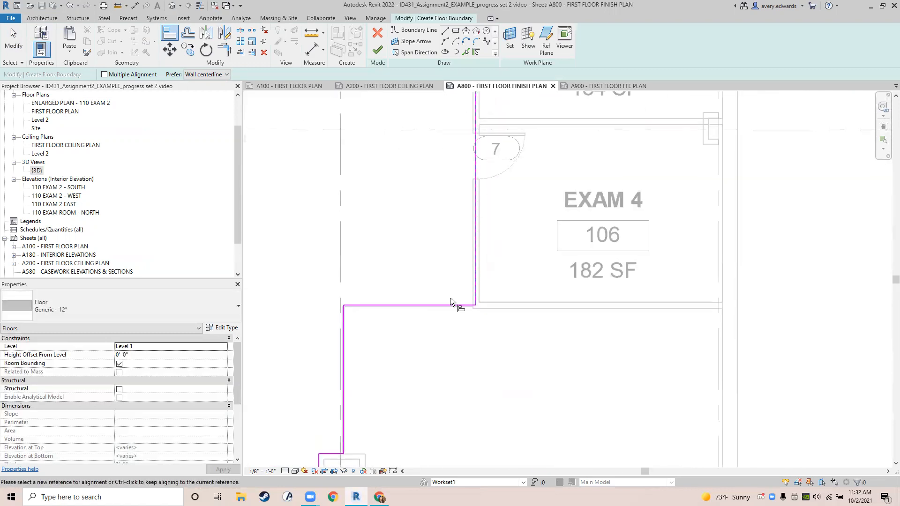
middle_click_drag(408, 400, 537, 182)
middle_click_drag(489, 322, 439, 264)
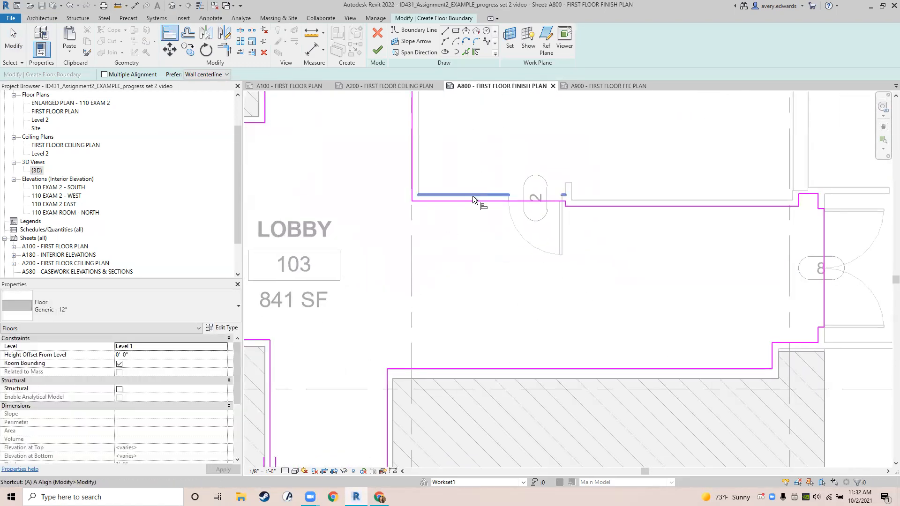
left_click(472, 195)
scroll(500, 198, "up", 4)
left_click(501, 208)
- Align the boundary line across double door 8 to the wall's centerline
scroll(500, 207, "down", 4)
middle_click_drag(683, 309, 453, 301)
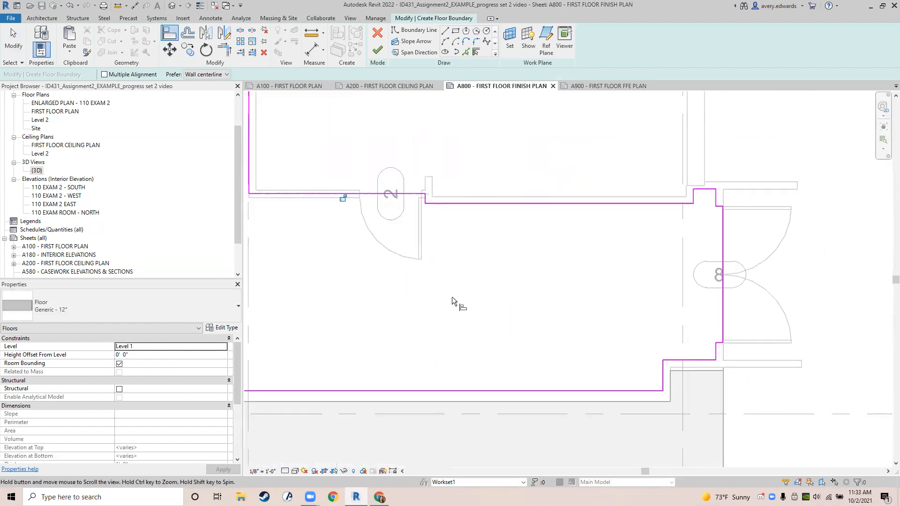
scroll(719, 192, "up", 3)
left_click(719, 192)
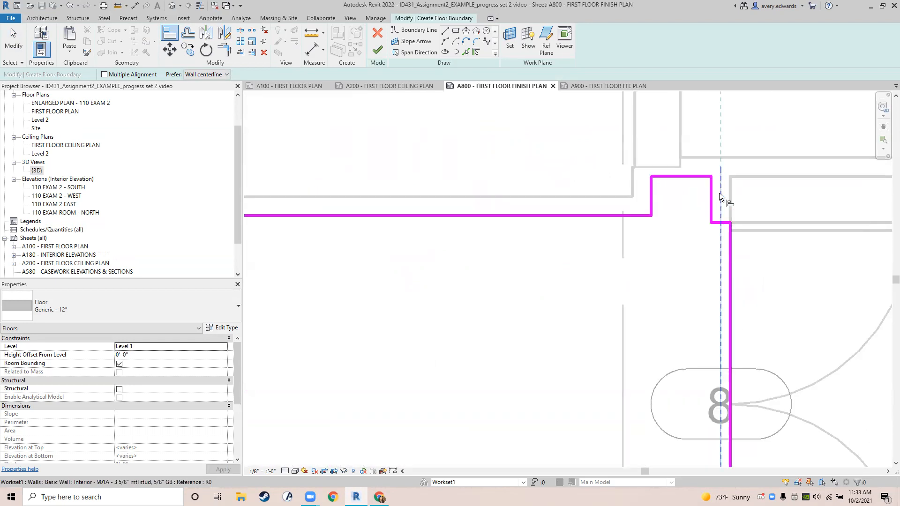
left_click(729, 247)
- Align the boundary line across double door 1 to the entry wall's centerline
scroll(707, 302, "down", 3)
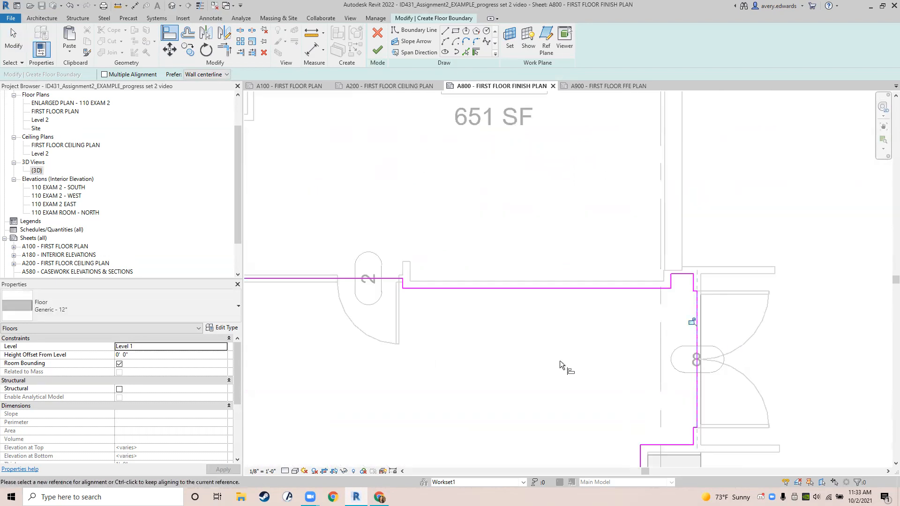
scroll(516, 268, "down", 3)
middle_click_drag(420, 293, 556, 236)
scroll(474, 367, "up", 5)
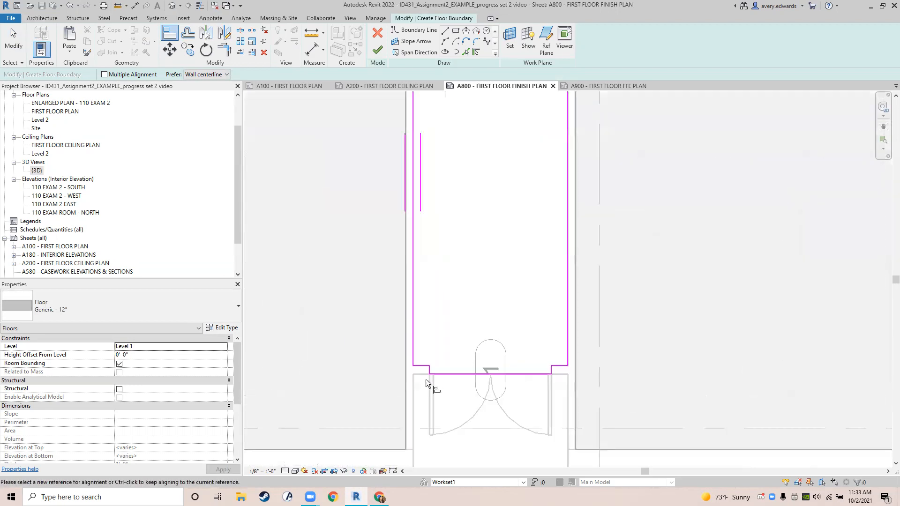
left_click(396, 355)
left_click(456, 361)
- Check the boundary loop around the whole plan and finish the lobby and corridor floor sketch
scroll(447, 328, "down", 3)
middle_click_drag(485, 258, 581, 342)
scroll(580, 342, "down", 2)
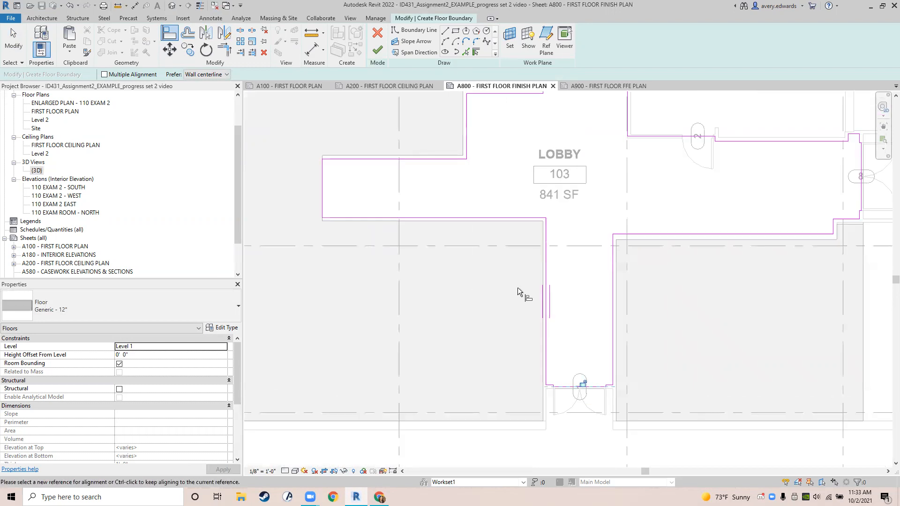
scroll(492, 213, "down", 1)
middle_click_drag(501, 219, 419, 378)
key("Escape")
scroll(444, 260, "down", 2)
middle_click_drag(445, 259, 486, 371)
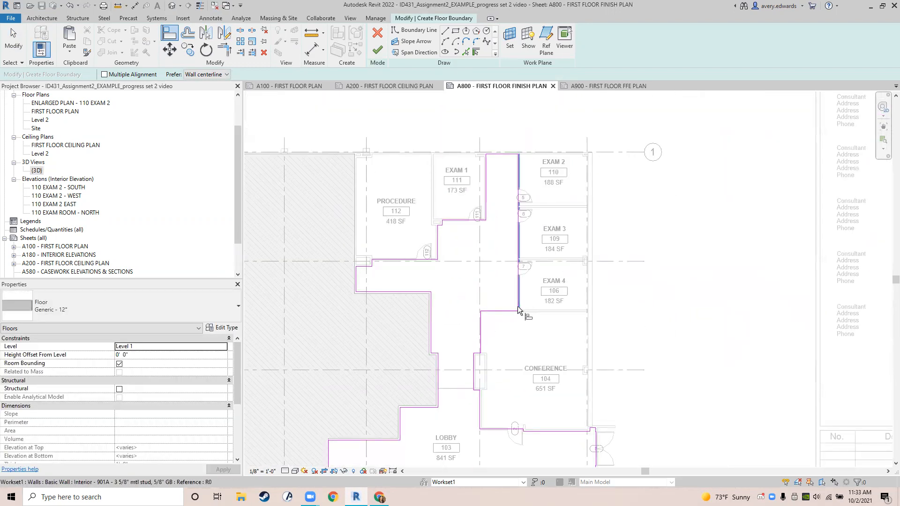
scroll(515, 305, "down", 4)
scroll(385, 150, "up", 1)
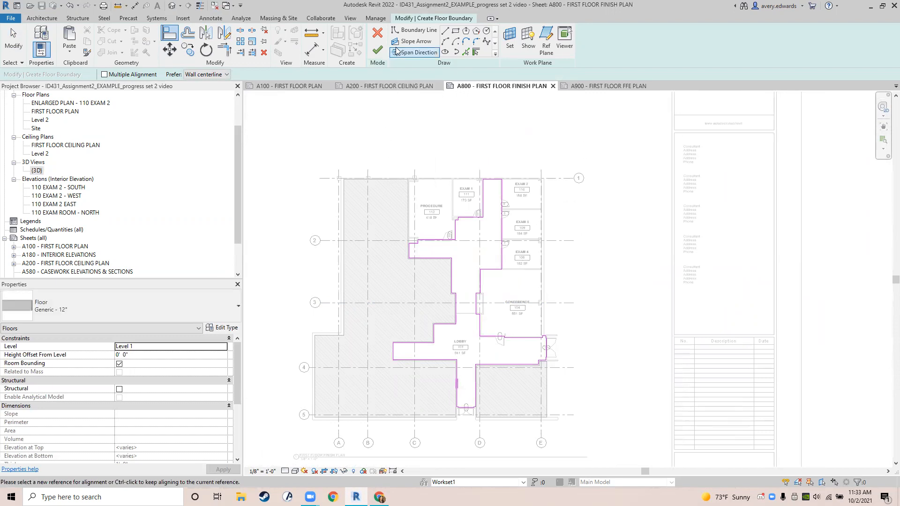
left_click(377, 51)
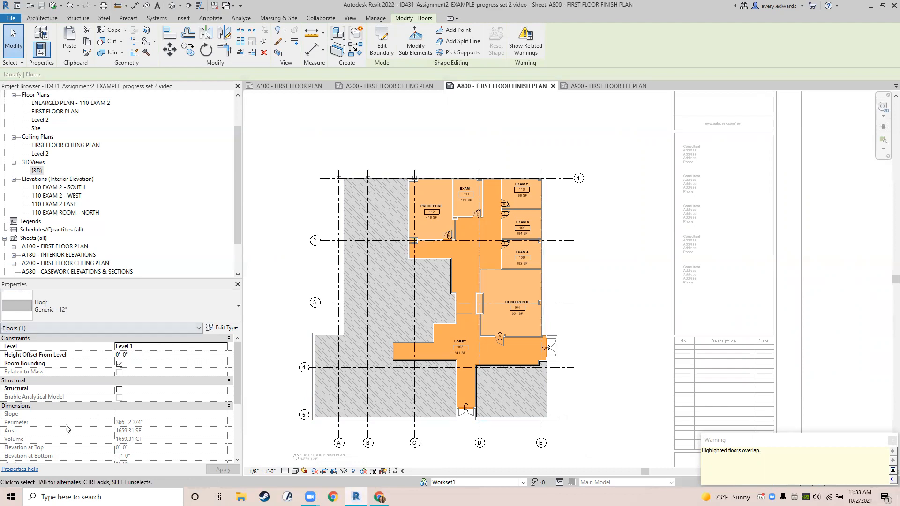
- Set the lobby and corridor floor's height offset from level to 1/8" and deselect the floor
left_click(141, 354)
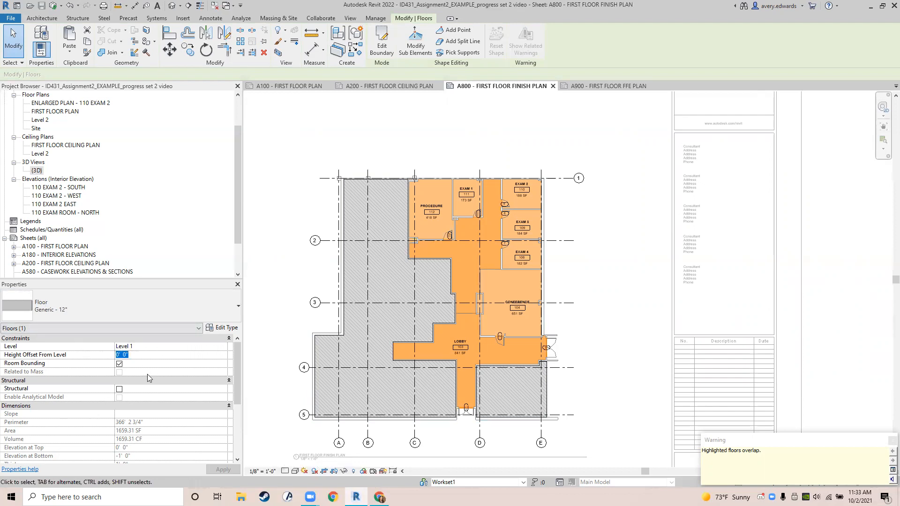
type("1/8\"")
key("Return")
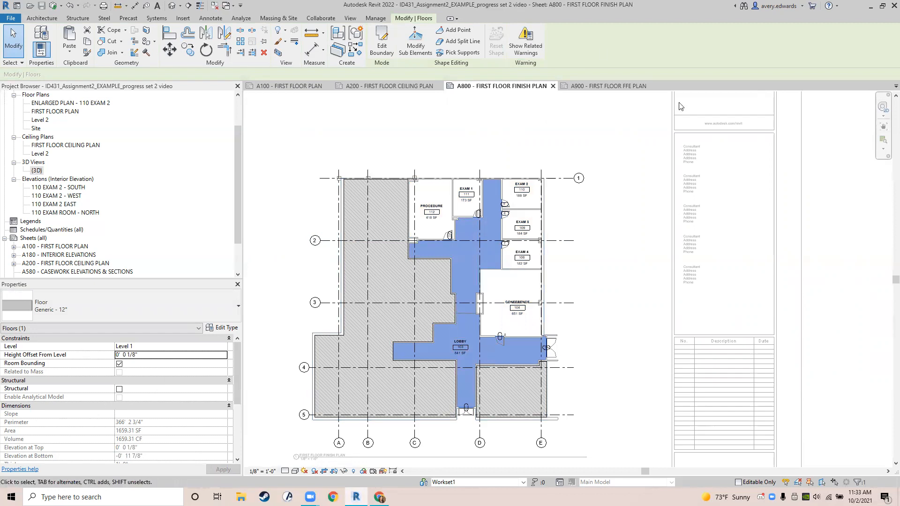
left_click(505, 134)
scroll(469, 337, "up", 5)
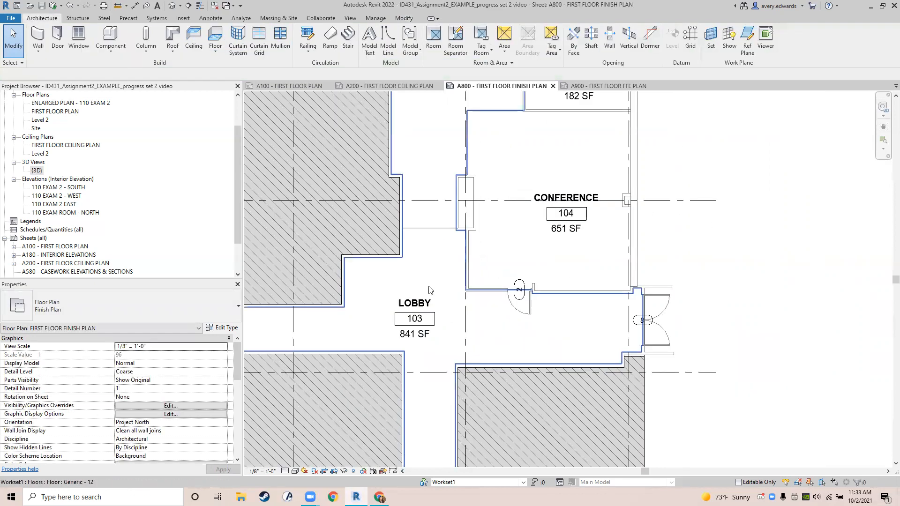
- Duplicate the lobby and corridor floor's Generic - 12" type under the name LVT-1
left_click(435, 261)
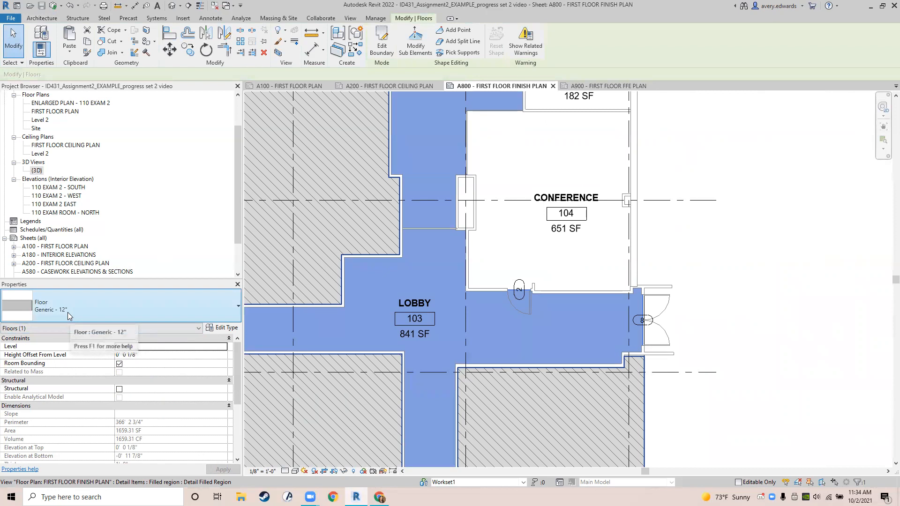
left_click(230, 328)
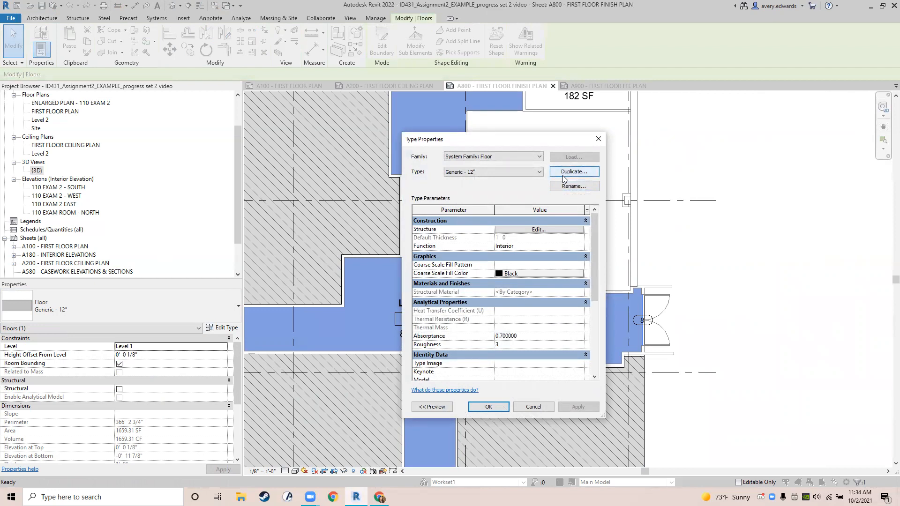
left_click(563, 178)
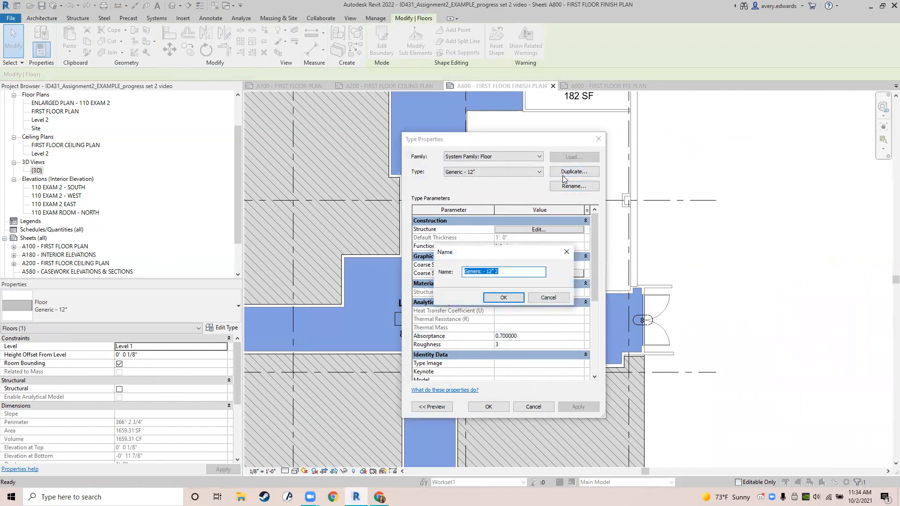
type("LVT-1")
key("Return")
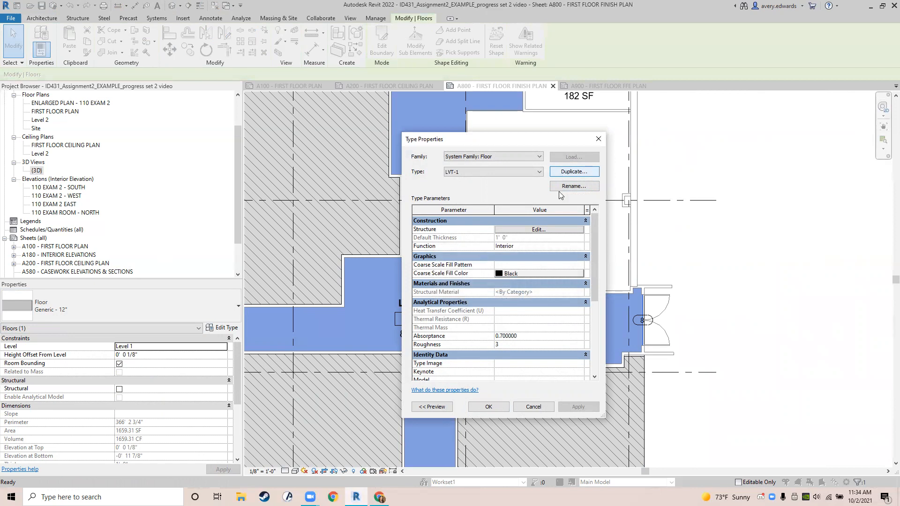
- Set the structure layer thickness of the LVT-1 floor type to 1/8"
left_click(539, 229)
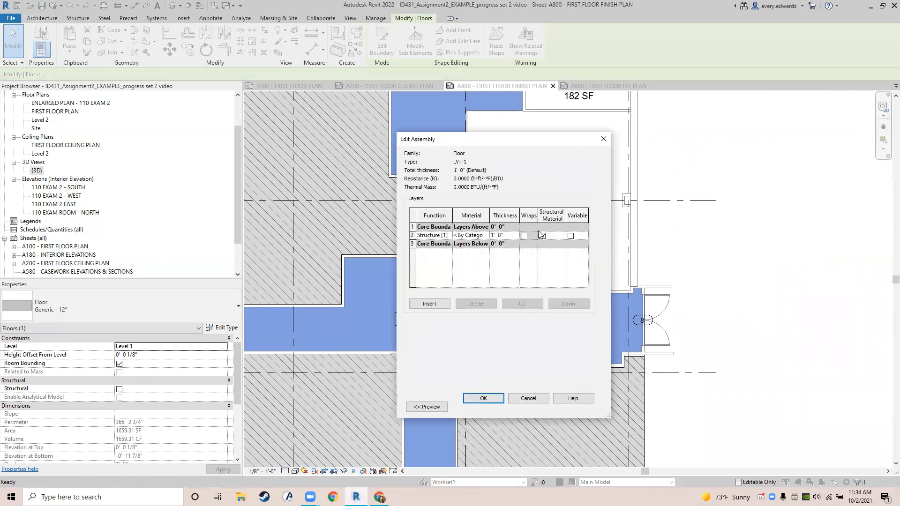
left_click(508, 234)
type("1/8\"")
key("Tab")
left_click(492, 401)
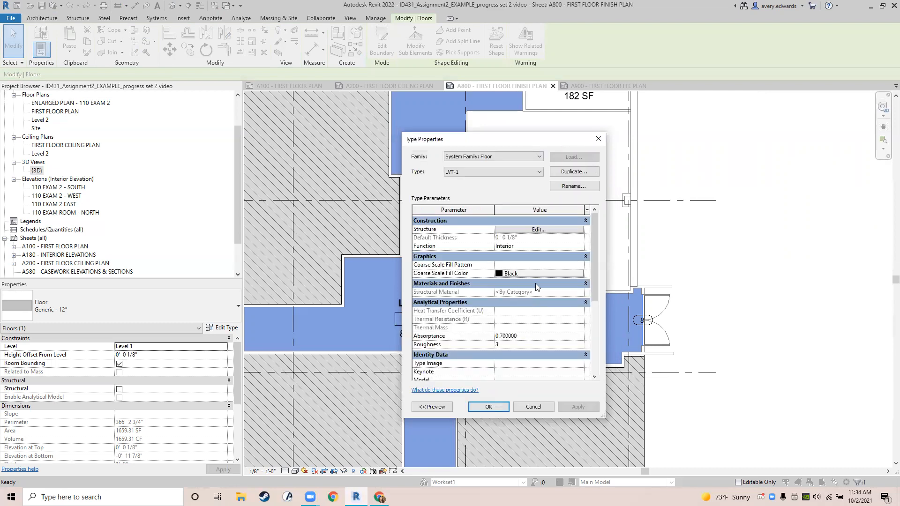
- Create a new material named LVT-1 for the structure layer of the LVT-1 floor type
left_click(516, 230)
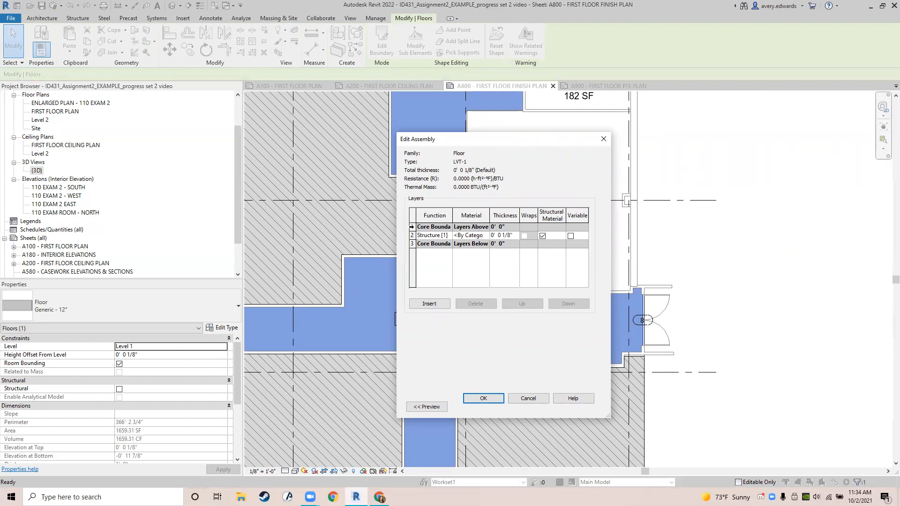
left_click(467, 235)
left_click(486, 236)
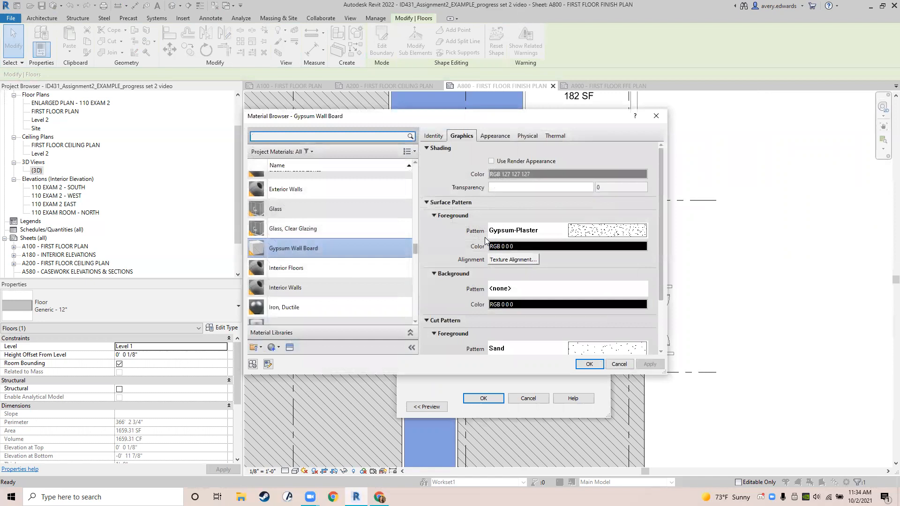
scroll(286, 307, "down", 1)
left_click(275, 347)
left_click(300, 359)
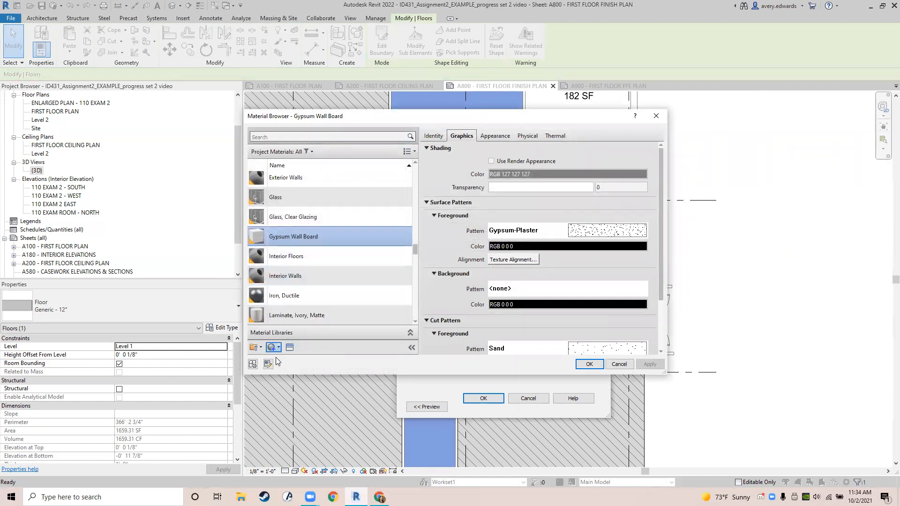
left_click(432, 136)
triple_click(571, 149)
type("L")
key("Return")
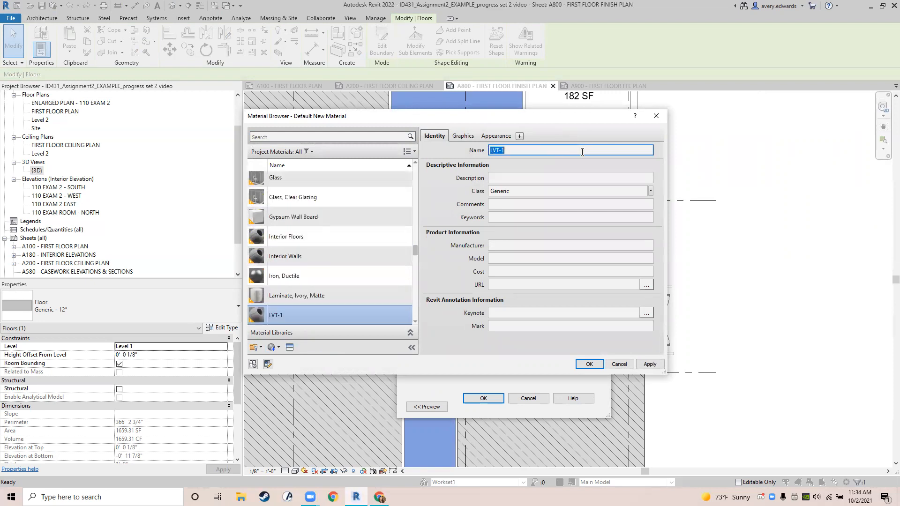
- Give the LVT-1 material the Earth drafting pattern as surface foreground and apply the material and type settings to the floor
left_click(466, 139)
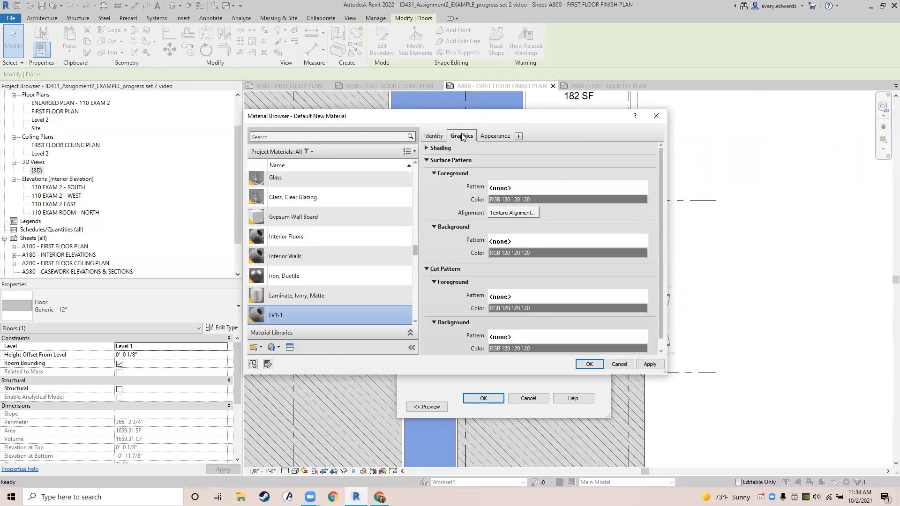
left_click(522, 187)
scroll(480, 252, "down", 3)
left_click(480, 231)
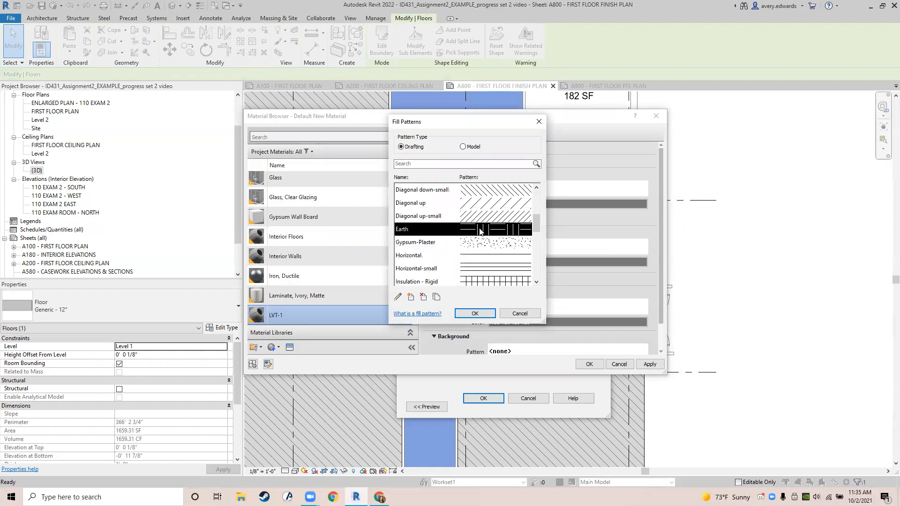
left_click(475, 313)
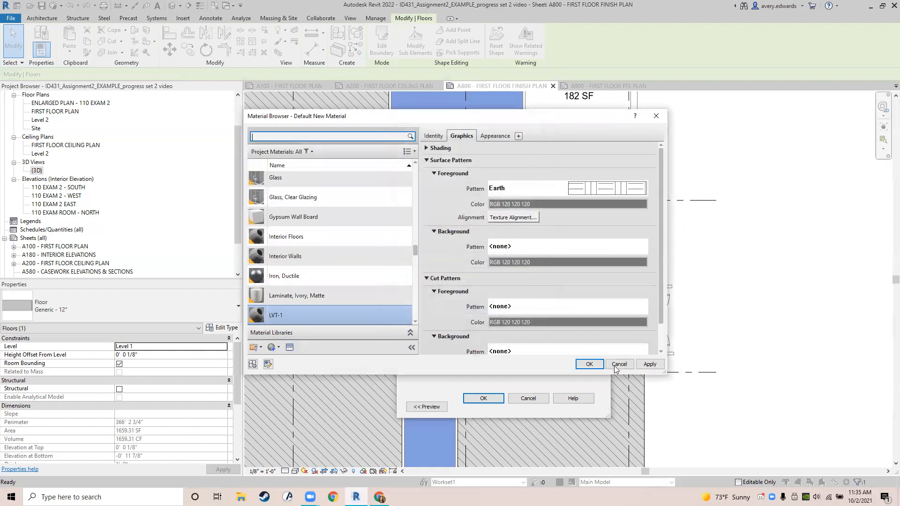
left_click(590, 364)
left_click(484, 398)
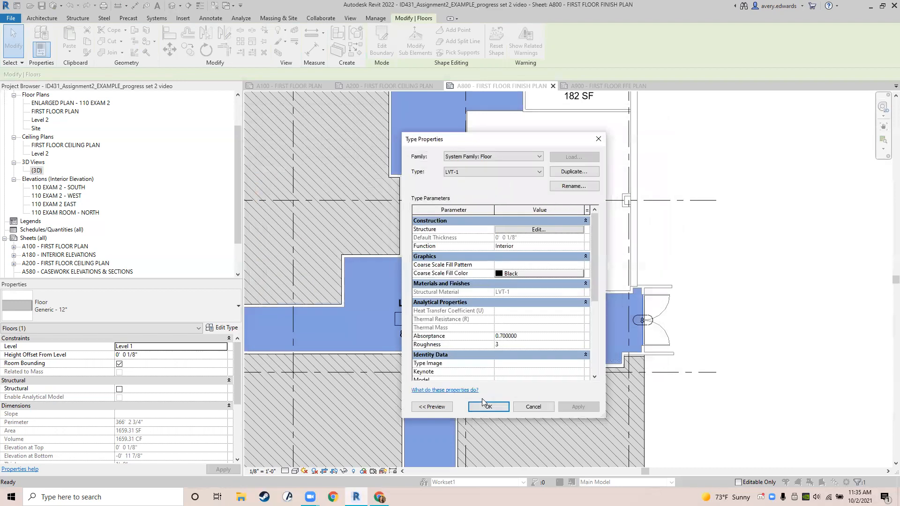
left_click(488, 407)
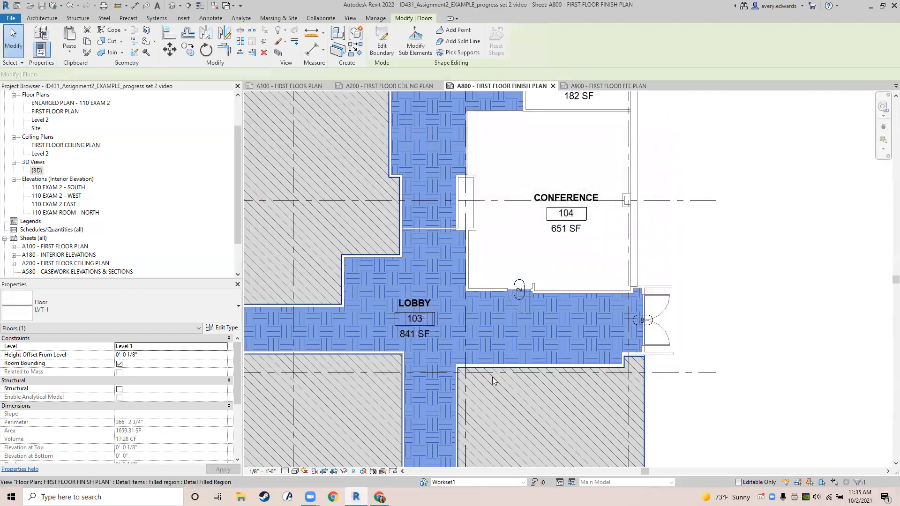
left_click(603, 320)
scroll(604, 320, "down", 3)
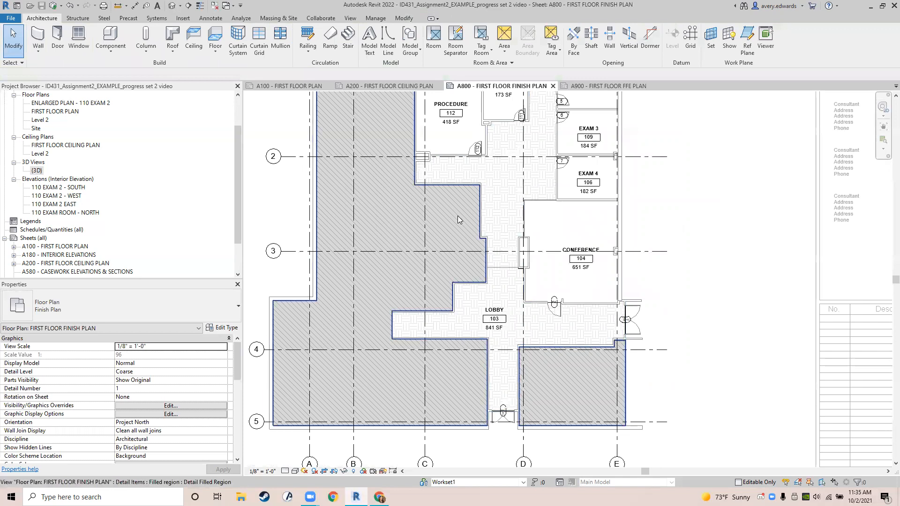
- Check how the LVT-1 floor pattern shows on sheet A100 and on the A800 finish plan
left_click(282, 86)
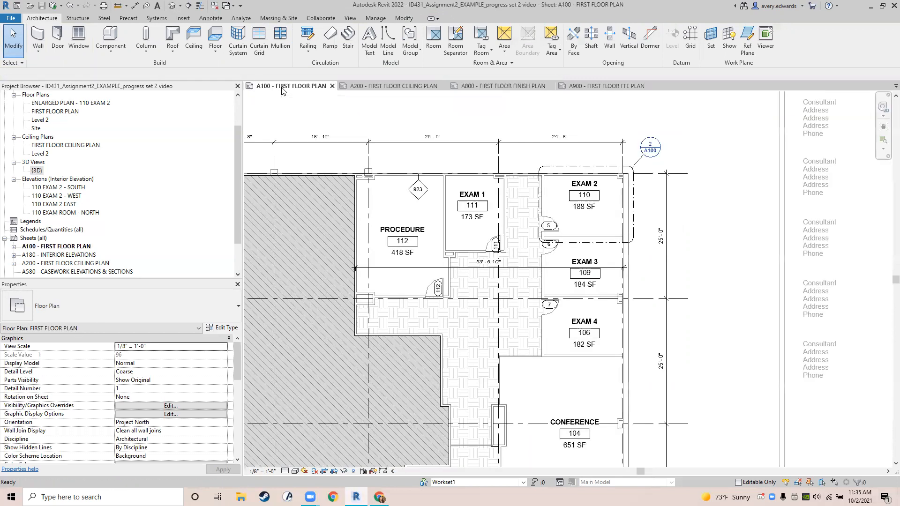
scroll(411, 225, "down", 3)
middle_click_drag(411, 225, 390, 154)
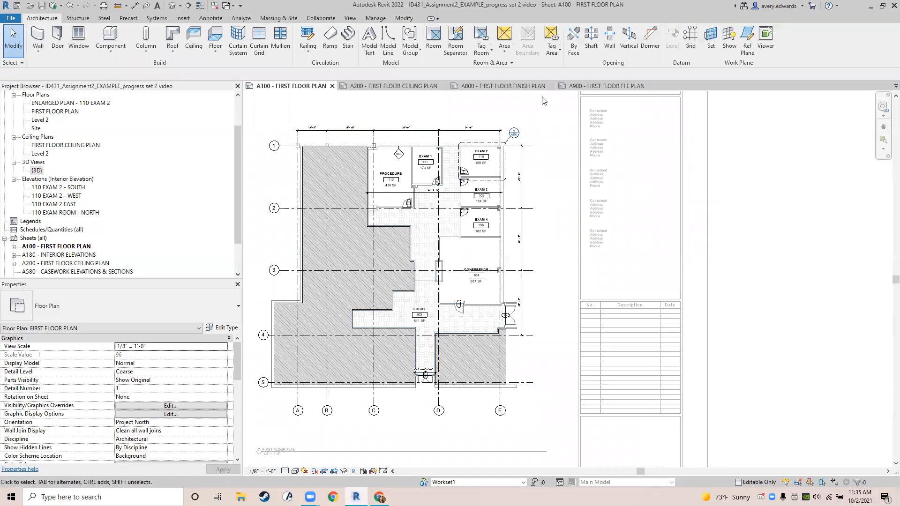
left_click(519, 85)
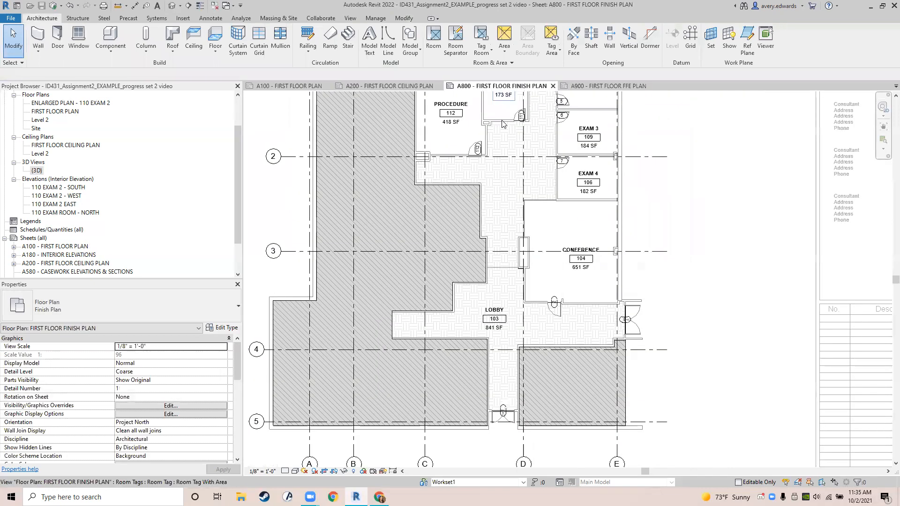
left_click(499, 182)
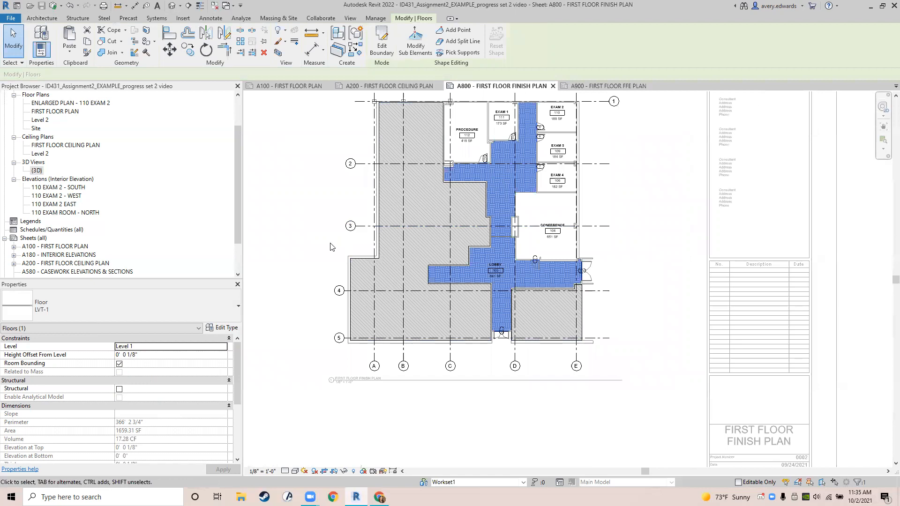
key("Escape")
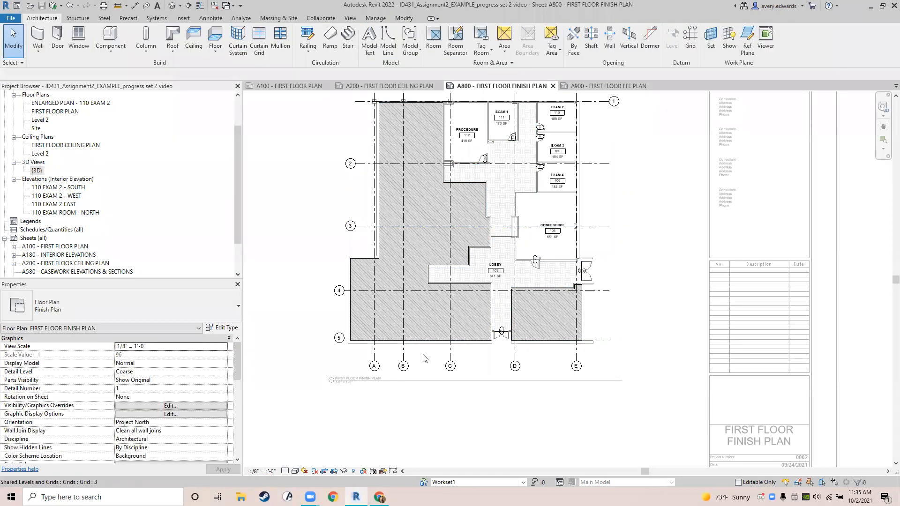
- Create a FINISHES workset that is not visible in all views, keeping Workset1 as the active workset
left_click(424, 483)
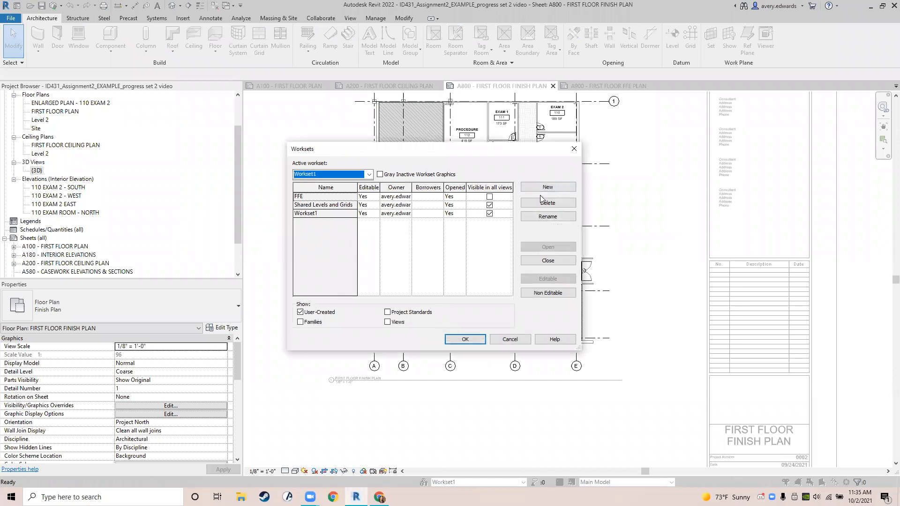
left_click(542, 185)
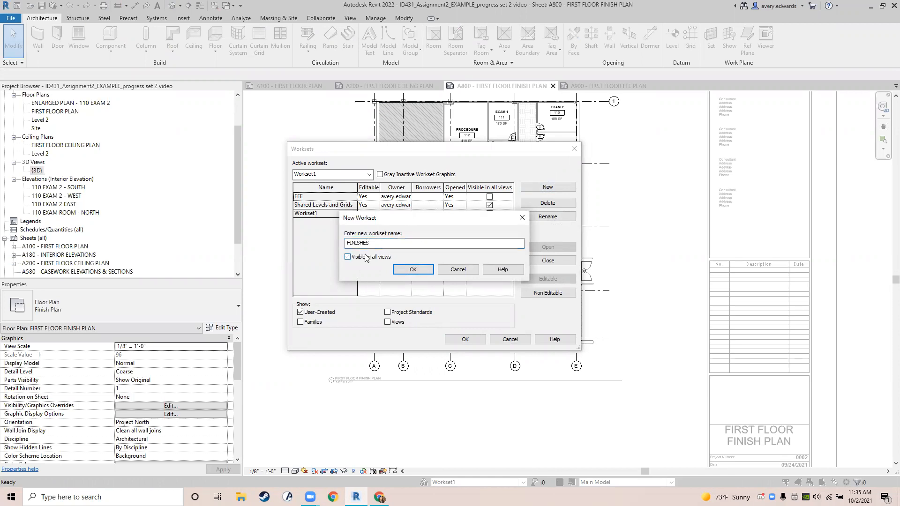
left_click(397, 272)
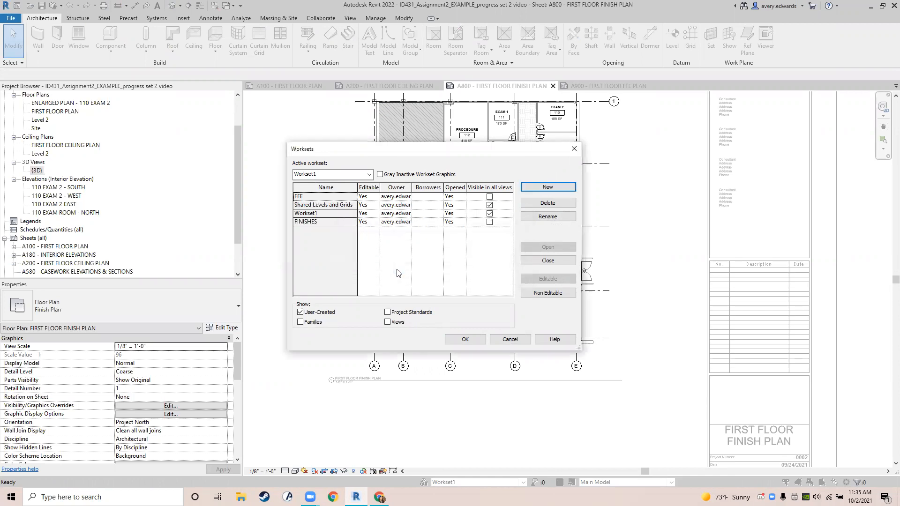
left_click(463, 339)
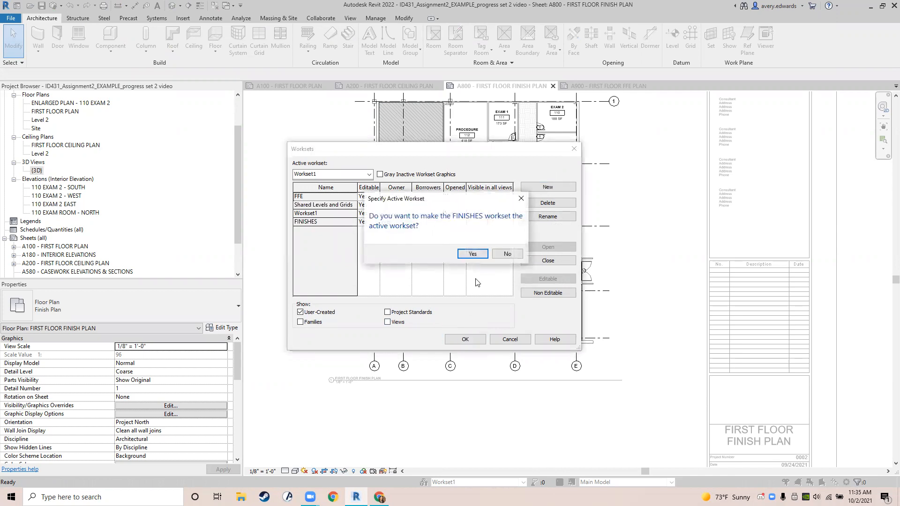
left_click(507, 256)
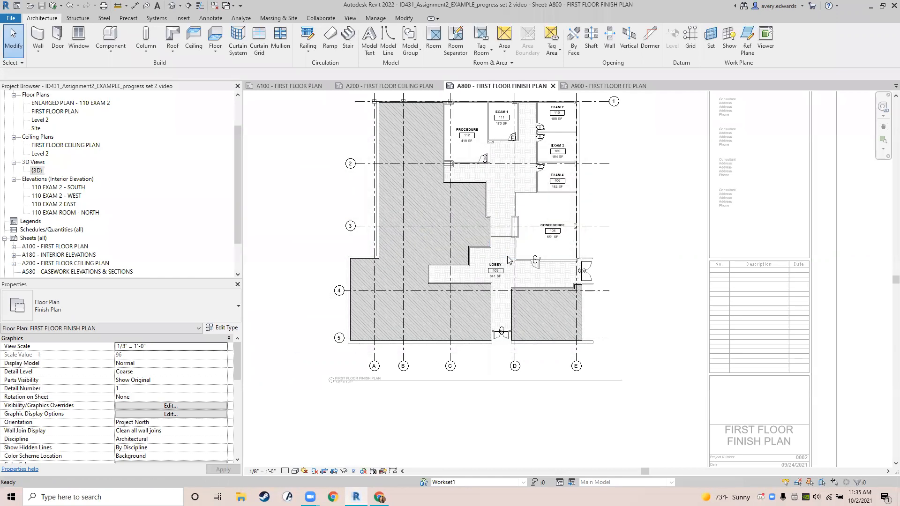
- Assign the LVT-1 lobby and corridor floor to the FINISHES workset
left_click(504, 212)
scroll(171, 417, "down", 2)
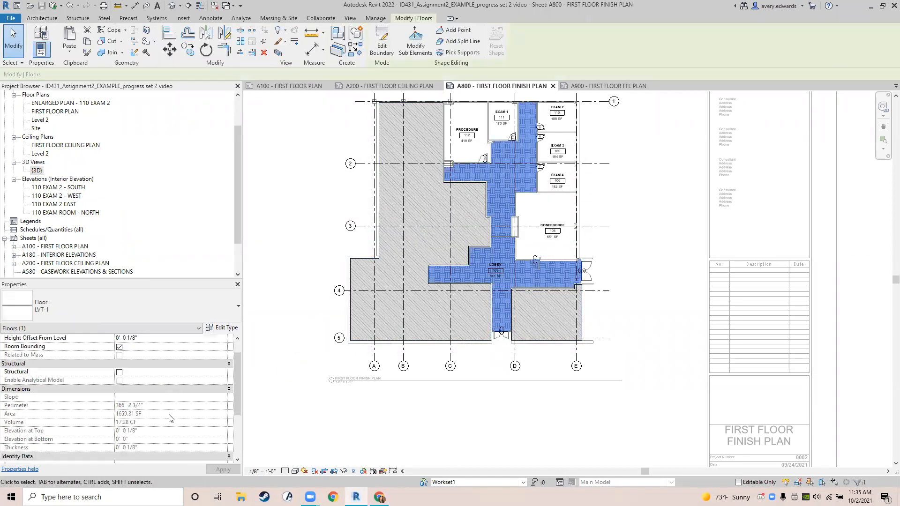
scroll(171, 418, "down", 2)
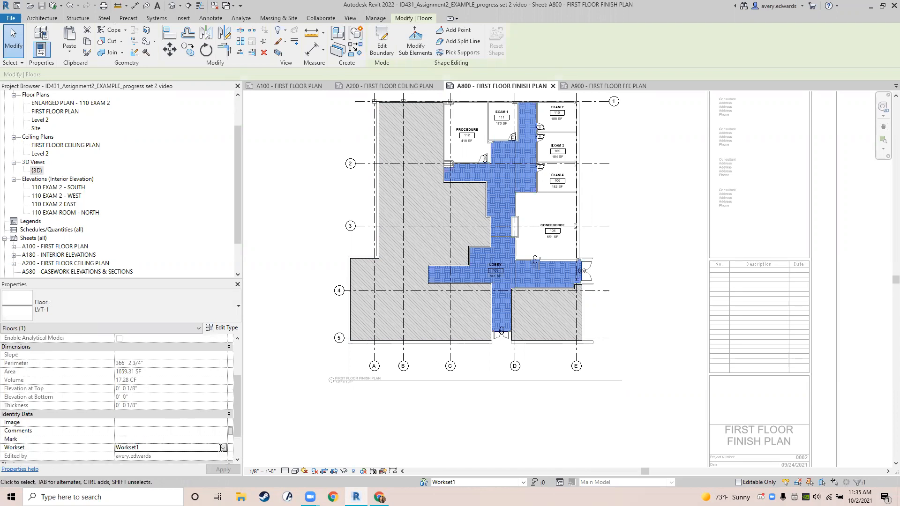
left_click(223, 448)
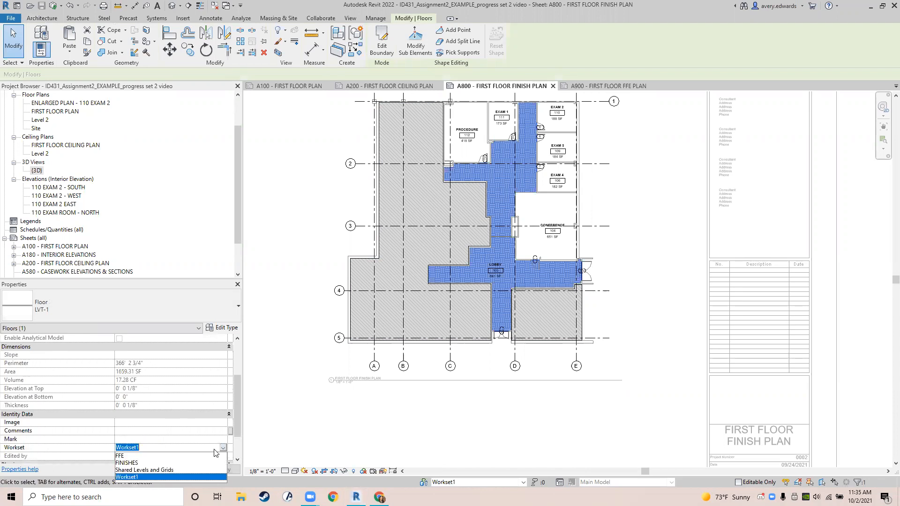
left_click(126, 463)
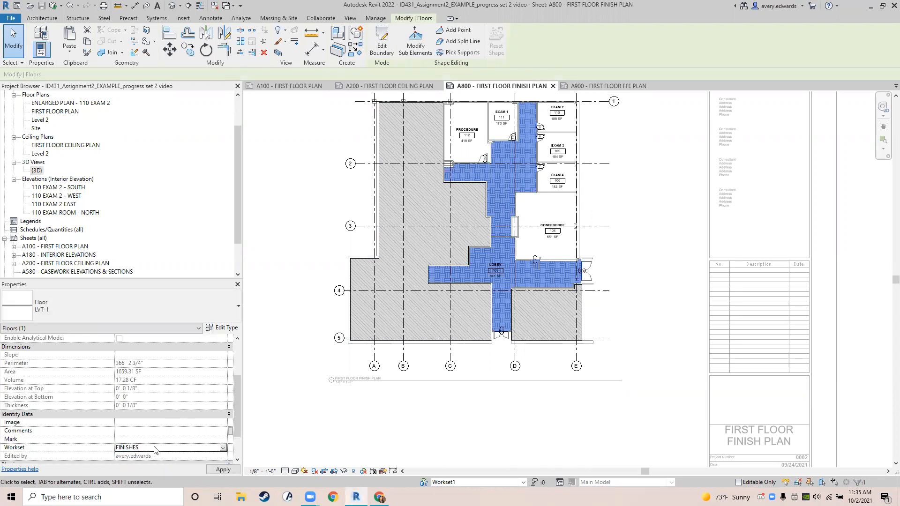
left_click(312, 247)
middle_click_drag(317, 254, 347, 292)
scroll(341, 287, "down", 1)
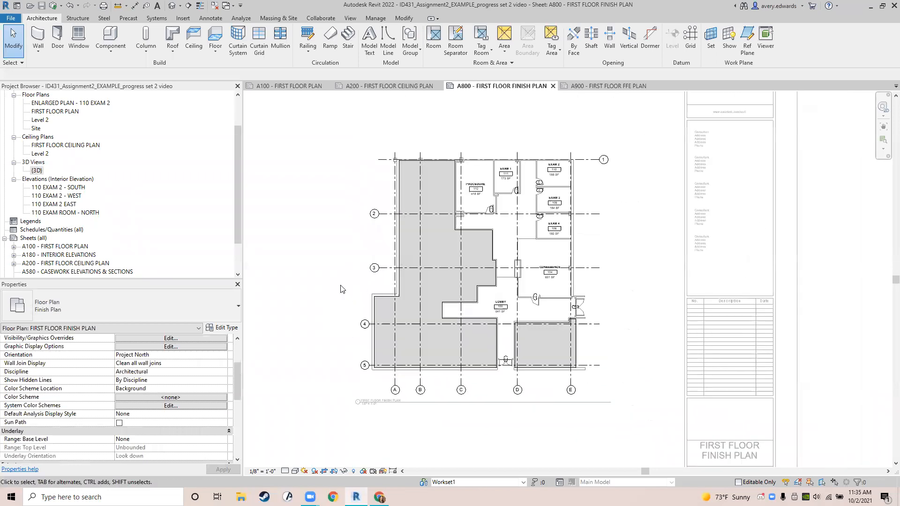
- Override the FINISHES workset visibility to Show in the FIRST FLOOR FINISH PLAN view on sheet A800
double_click(340, 289)
double_click(521, 224)
middle_click_drag(592, 261, 500, 263)
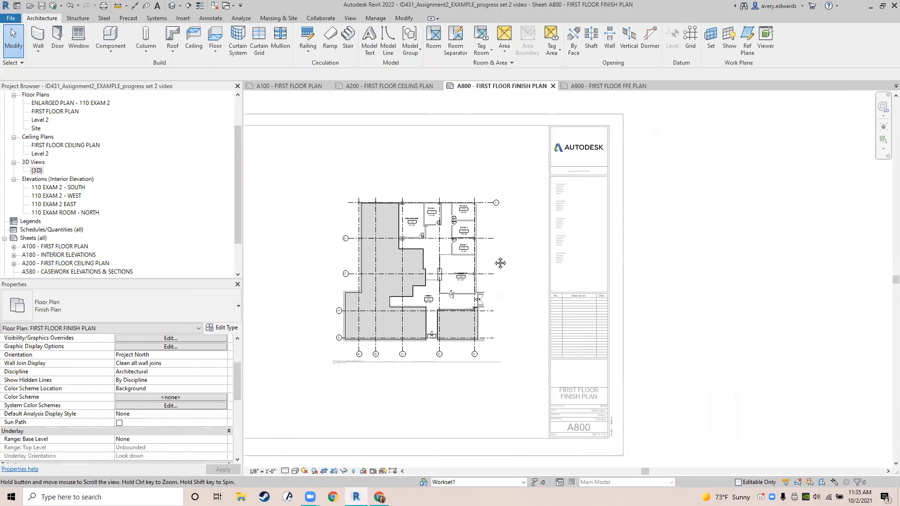
key("v")
key("g")
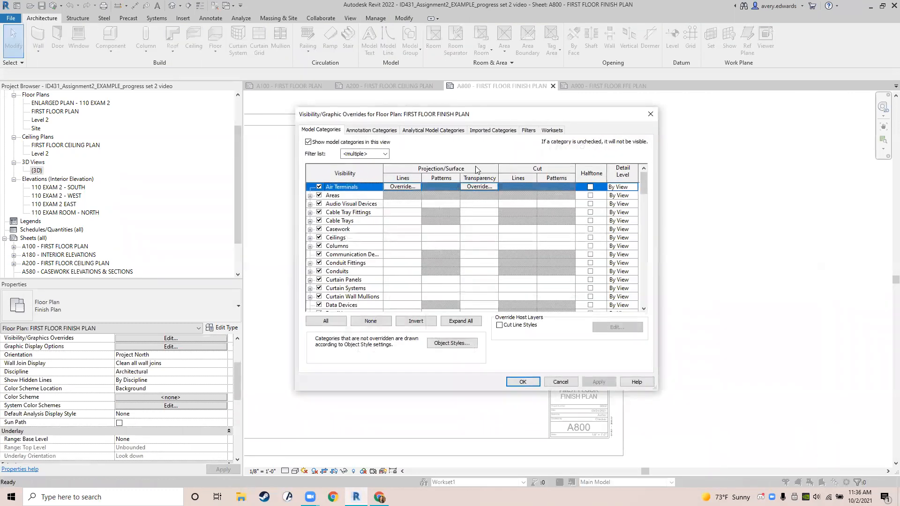
left_click(552, 131)
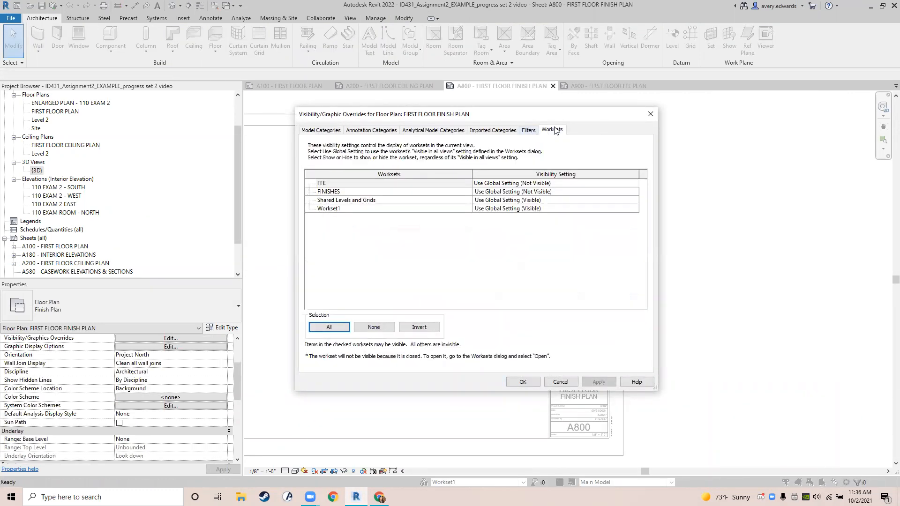
left_click(594, 193)
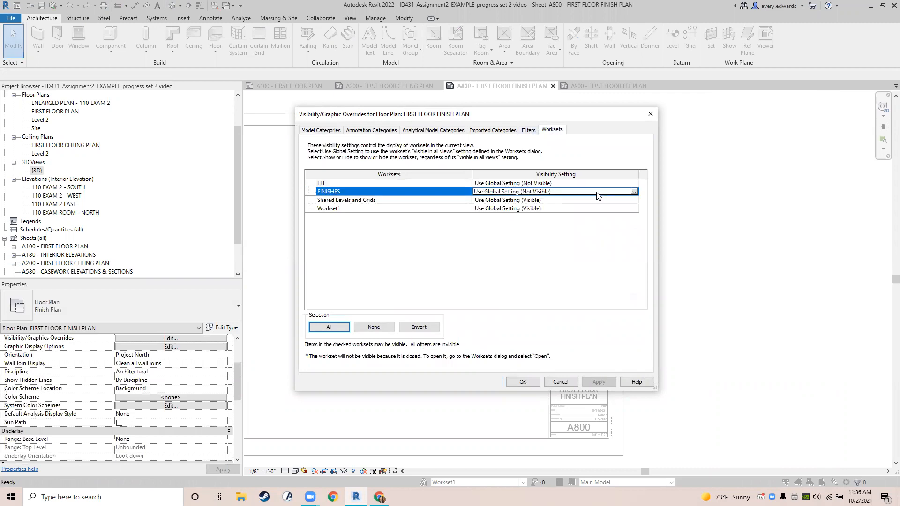
left_click(634, 192)
left_click(483, 199)
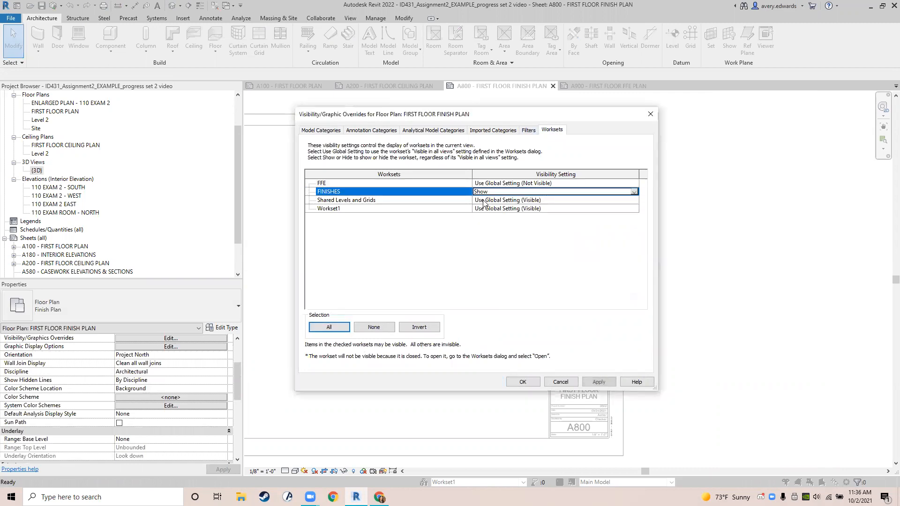
left_click(524, 382)
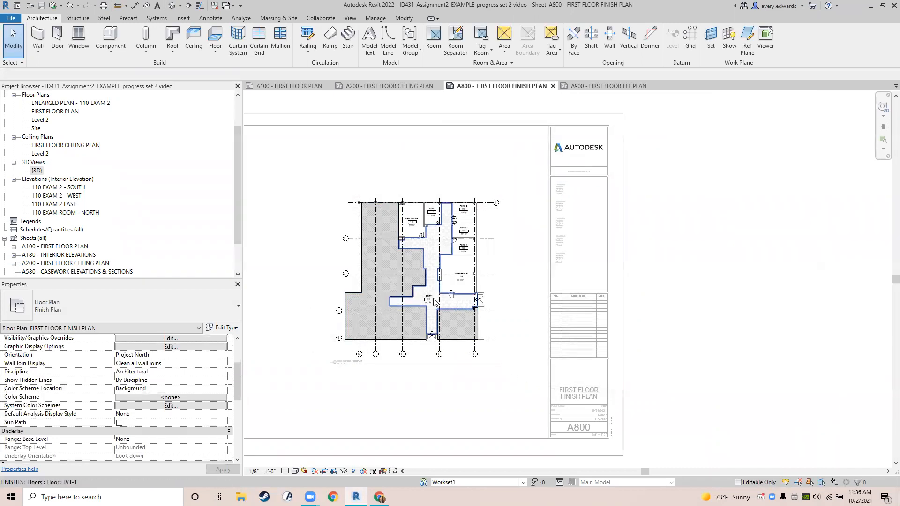
- Compare how the LVT-1 floor pattern displays on the A800 finish plan and on sheet A100
scroll(360, 246, "up", 5)
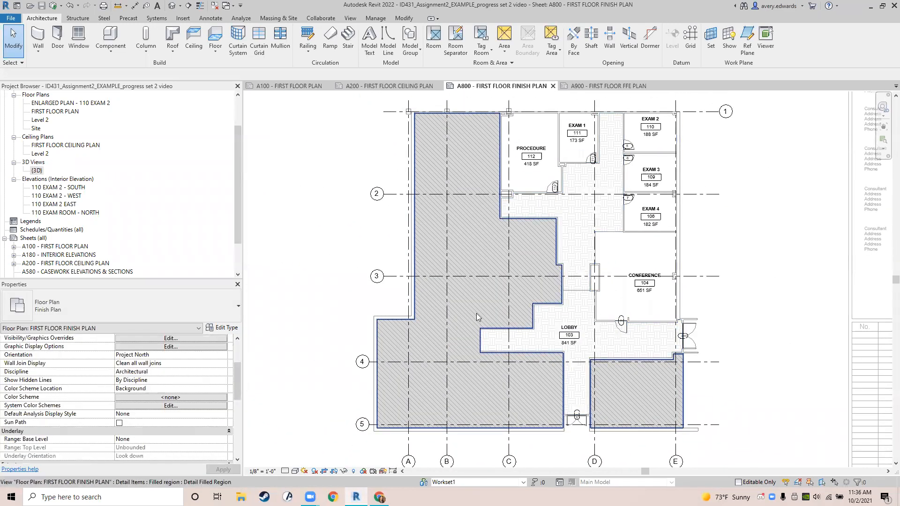
left_click(289, 85)
scroll(450, 335, "down", 2)
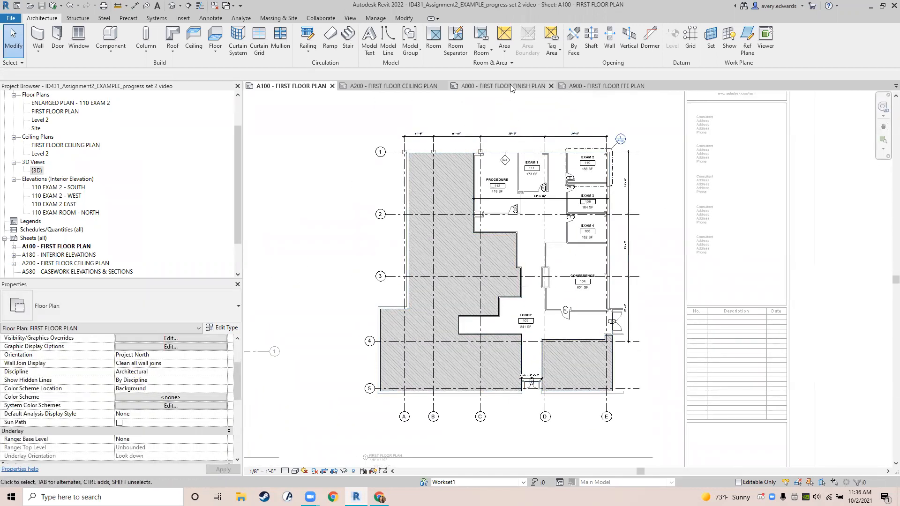
left_click(511, 86)
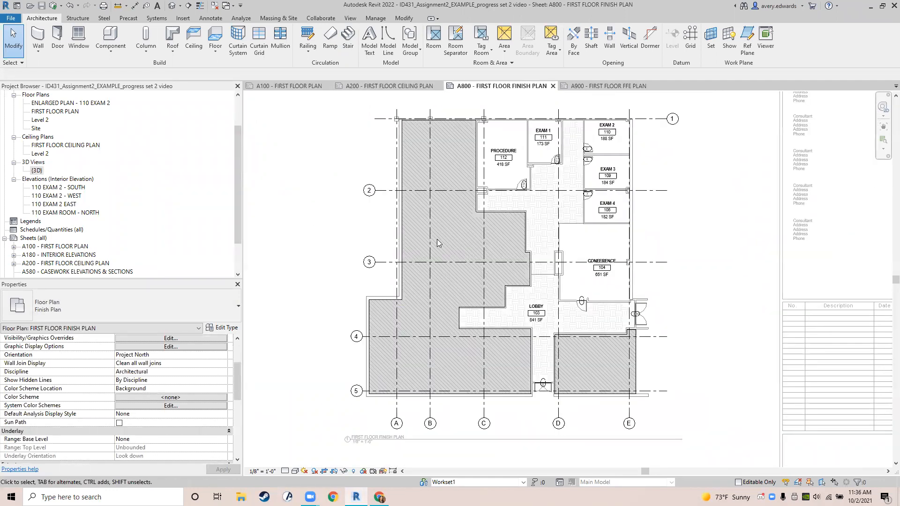
scroll(416, 258, "down", 2)
mouse_move(494, 149)
middle_mouse_down()
mouse_move(433, 174)
mouse_move(501, 143)
middle_mouse_up()
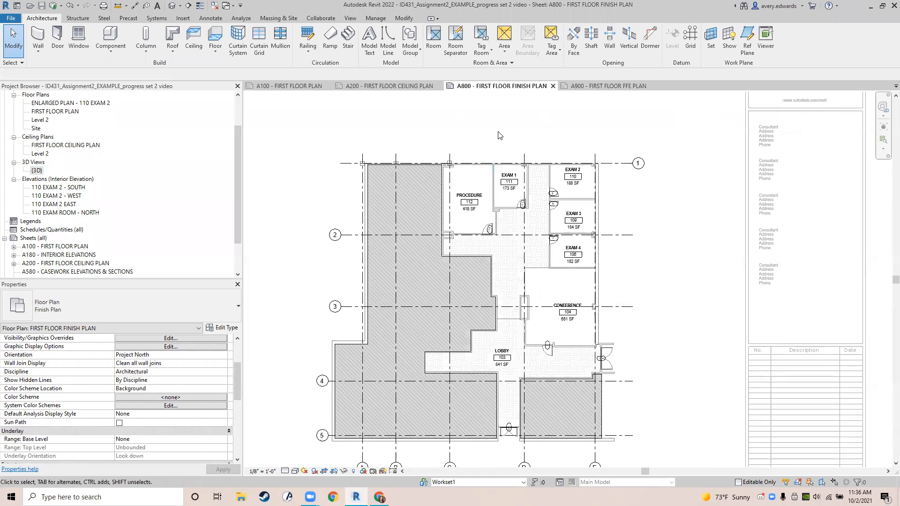
- Start a new floor and sketch its boundary down Procedure 112's west wall and across the southwest column enclosure to the enclosure's corner
left_click(214, 37)
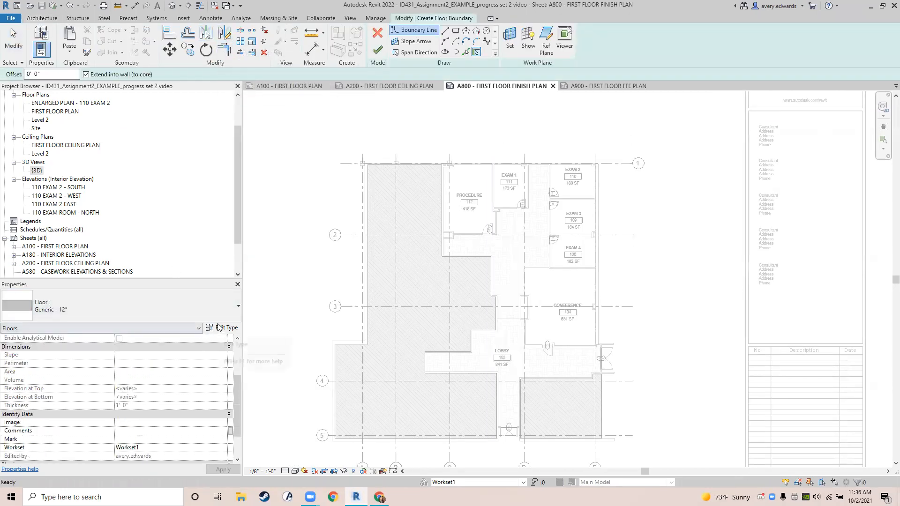
left_click(446, 31)
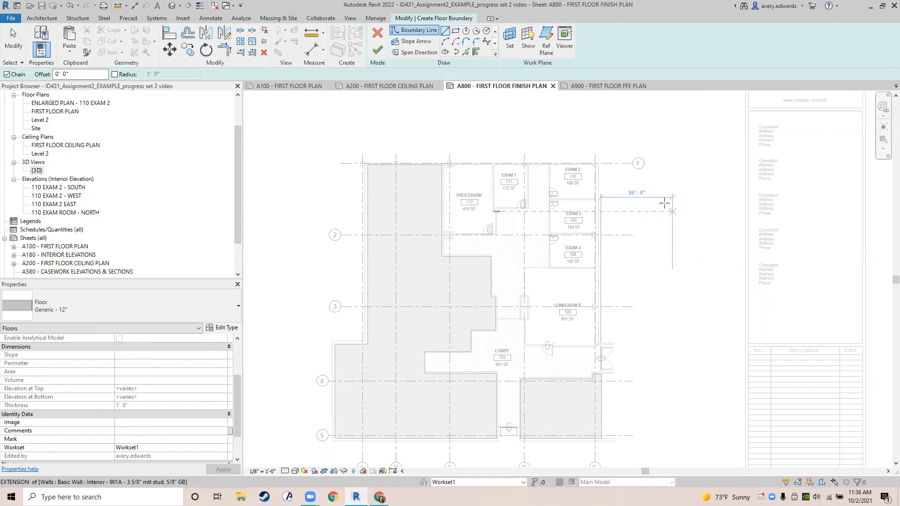
scroll(445, 161, "up", 6)
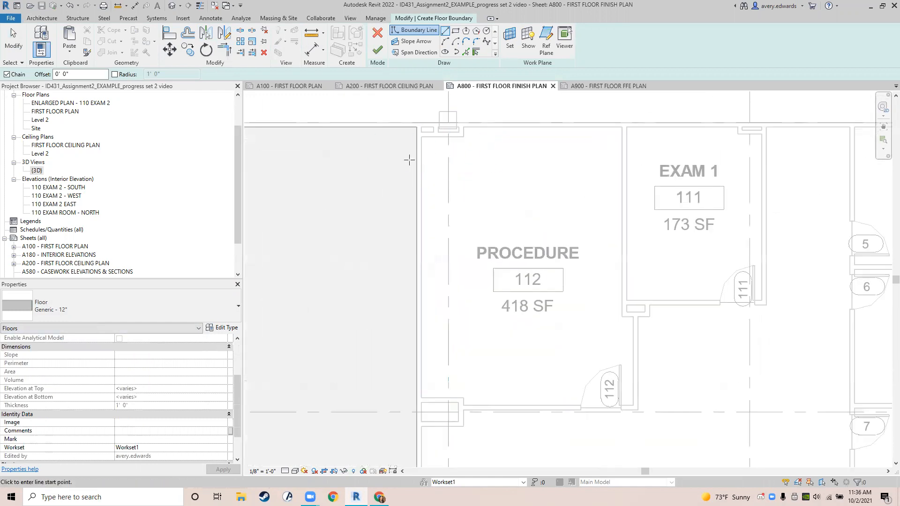
left_click(421, 137)
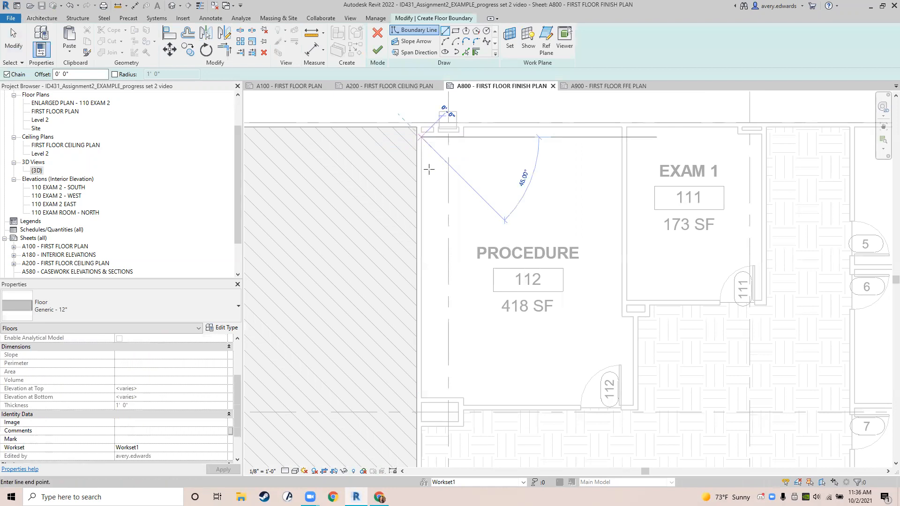
left_click(422, 399)
left_click(462, 399)
scroll(459, 413, "up", 4)
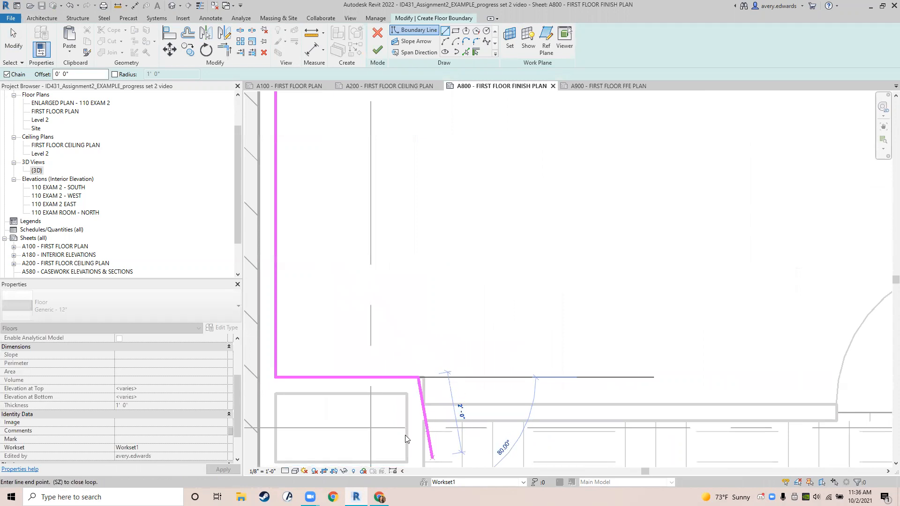
key("Escape")
key("Escape")
left_click(416, 378)
left_click_drag(419, 378, 424, 379)
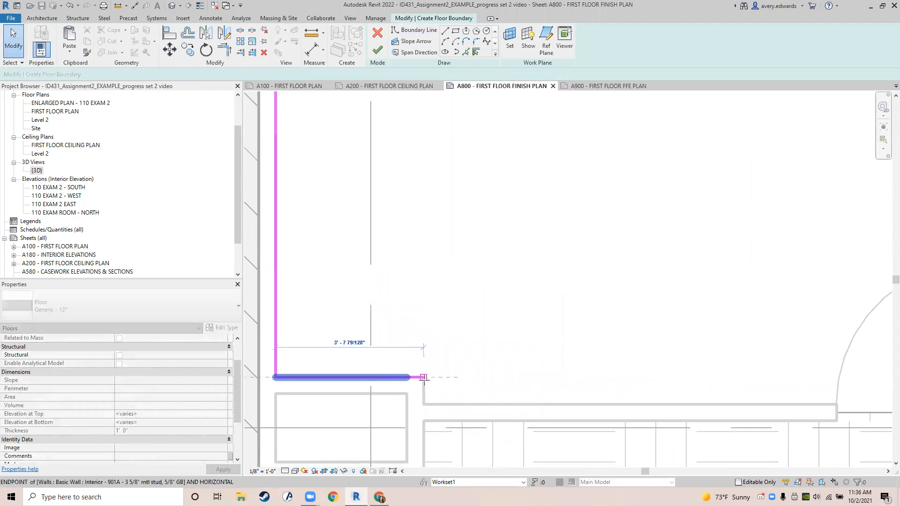
- Continue the boundary along Procedure 112's south wall and up its east wall, following the jog below Exam 1
left_click(446, 31)
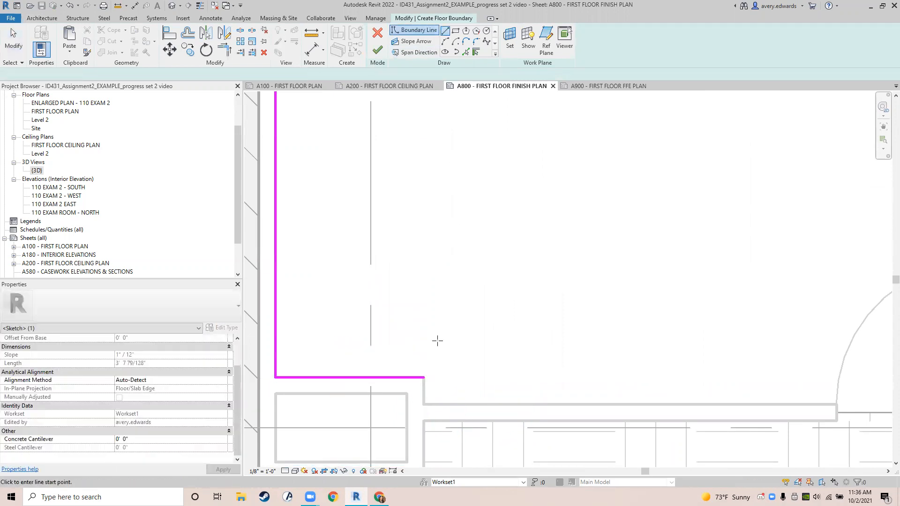
left_click(424, 377)
left_click(424, 404)
middle_click_drag(786, 352, 288, 313)
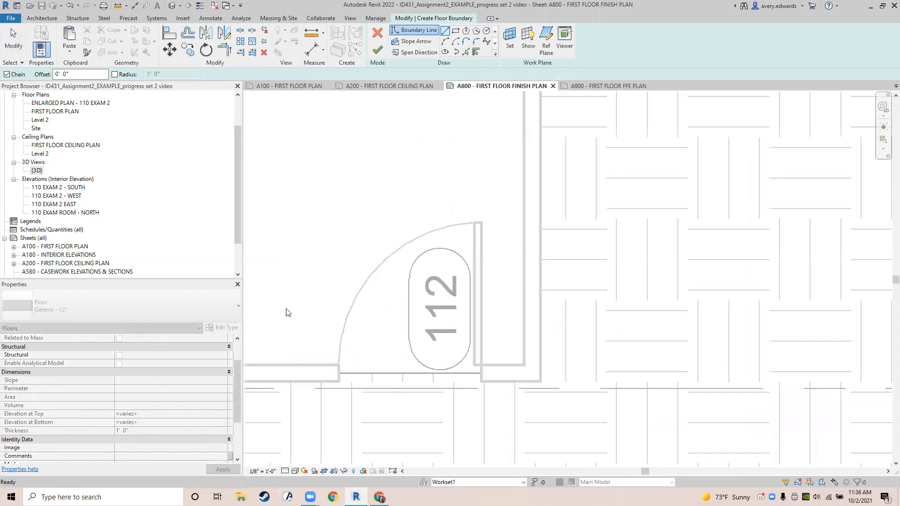
left_click(530, 365)
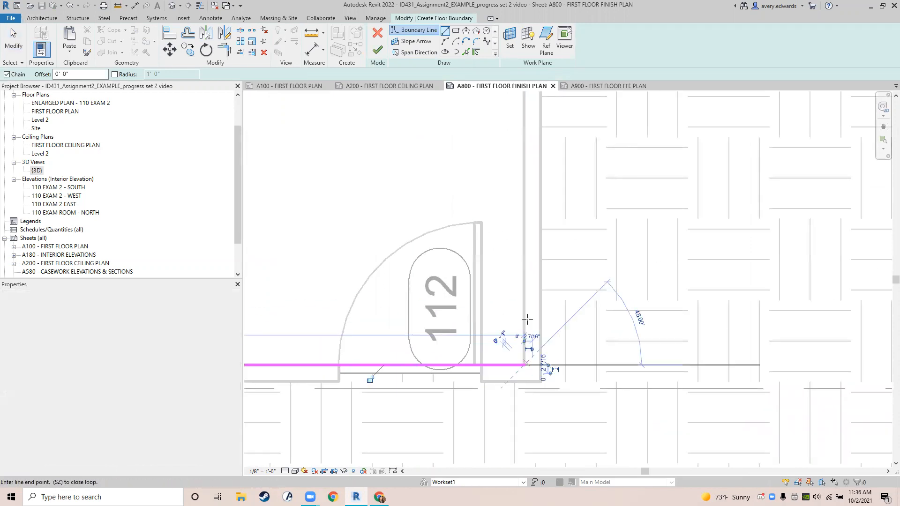
middle_click_drag(533, 140, 589, 344)
scroll(578, 261, "down", 1)
left_click(578, 260)
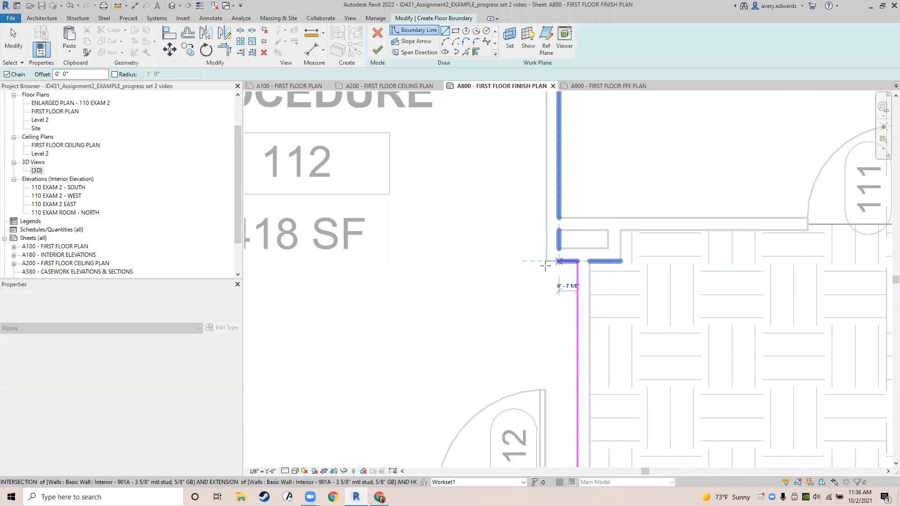
left_click(547, 261)
- Close the Procedure 112 boundary up the remaining east wall, along the north wall and around the northwest column enclosure
middle_click_drag(547, 205, 603, 427)
middle_click_drag(608, 168, 658, 381)
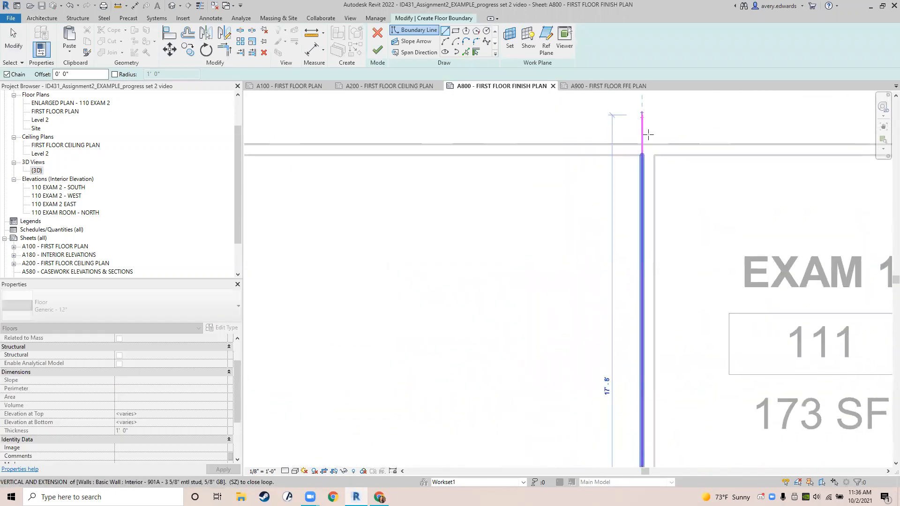
left_click(643, 154)
middle_click_drag(500, 254, 723, 236)
left_click(446, 137)
left_click(444, 163)
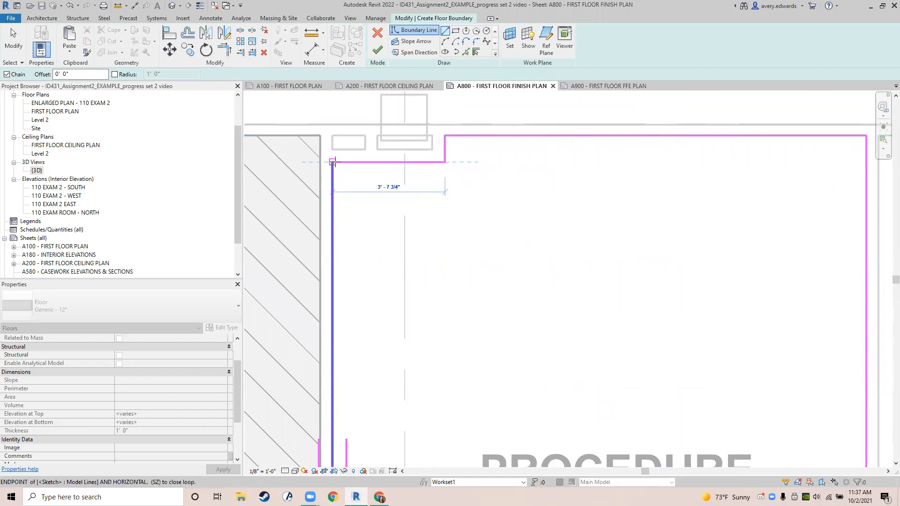
left_click(332, 162)
- Sketch a closed floor boundary around Exam 1 along its inner wall faces, including the notch at the northeast column enclosure
scroll(563, 206, "down", 3)
middle_click_drag(555, 279, 341, 219)
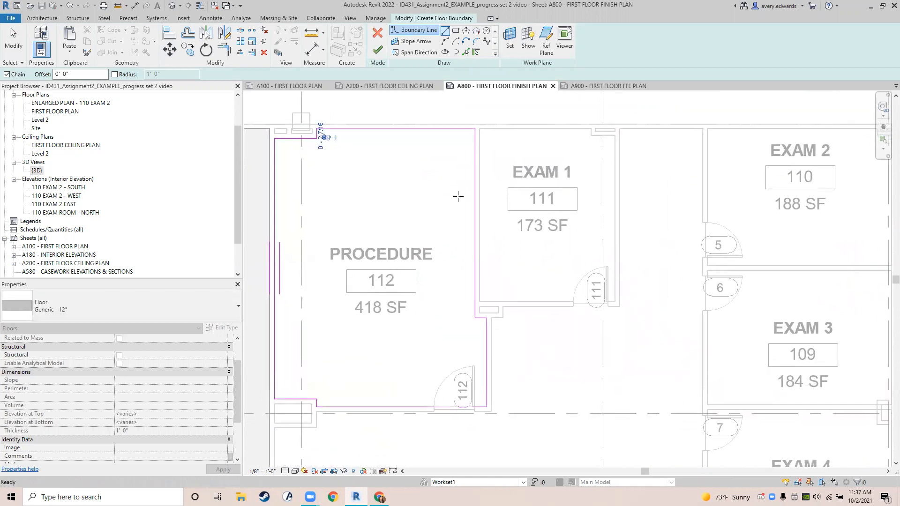
scroll(489, 132, "up", 2)
left_click(480, 128)
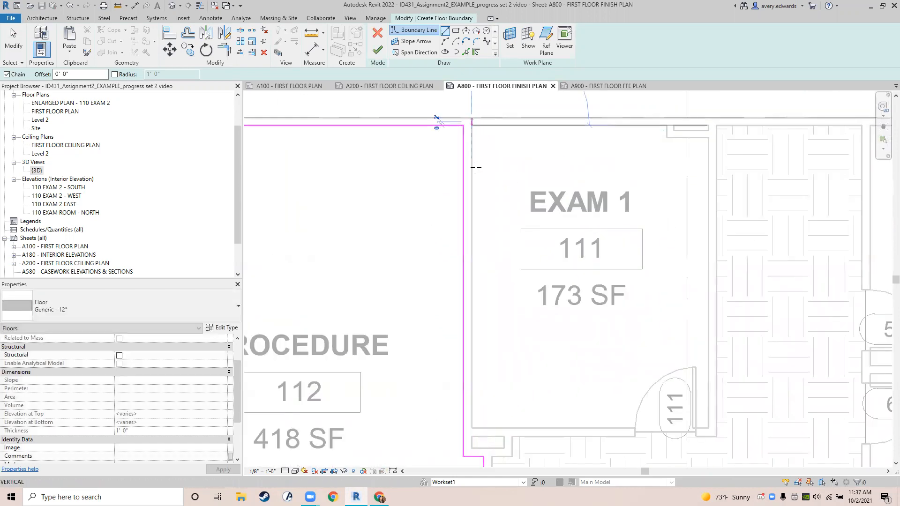
left_click(472, 428)
left_click(708, 428)
left_click(709, 137)
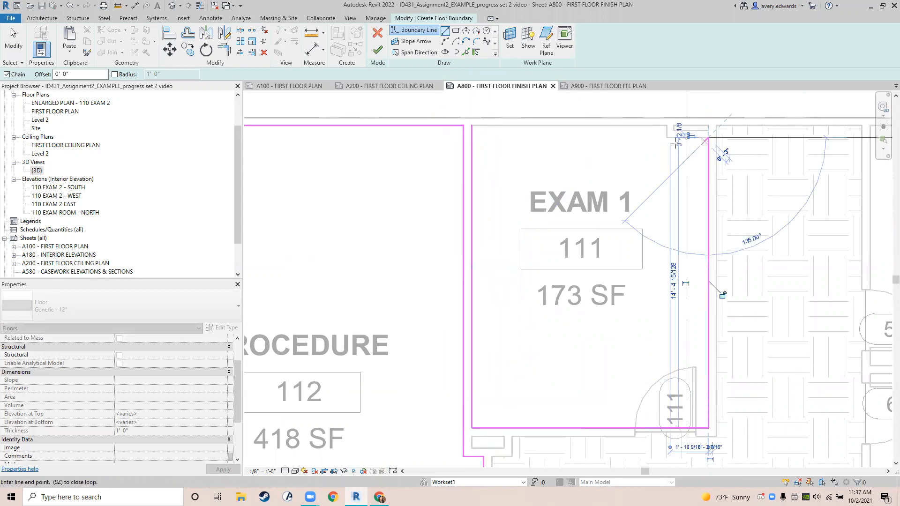
left_click(666, 138)
left_click(666, 125)
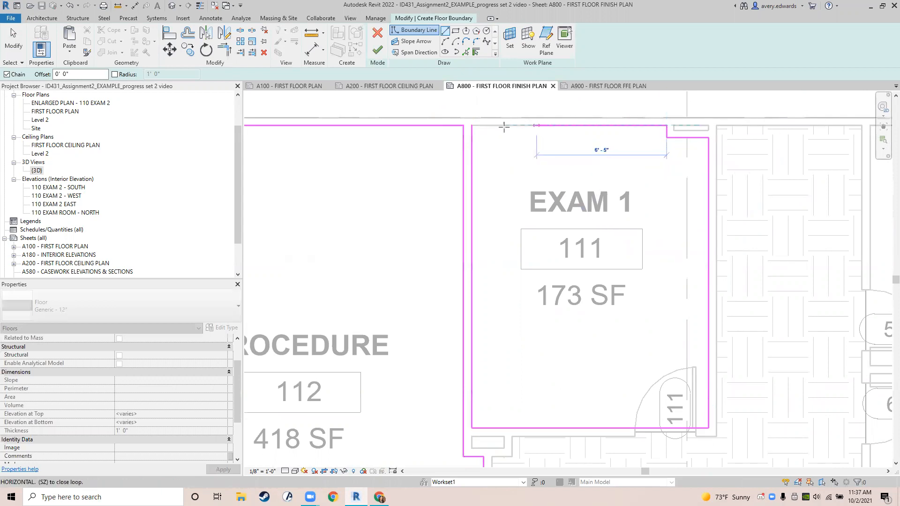
left_click(472, 125)
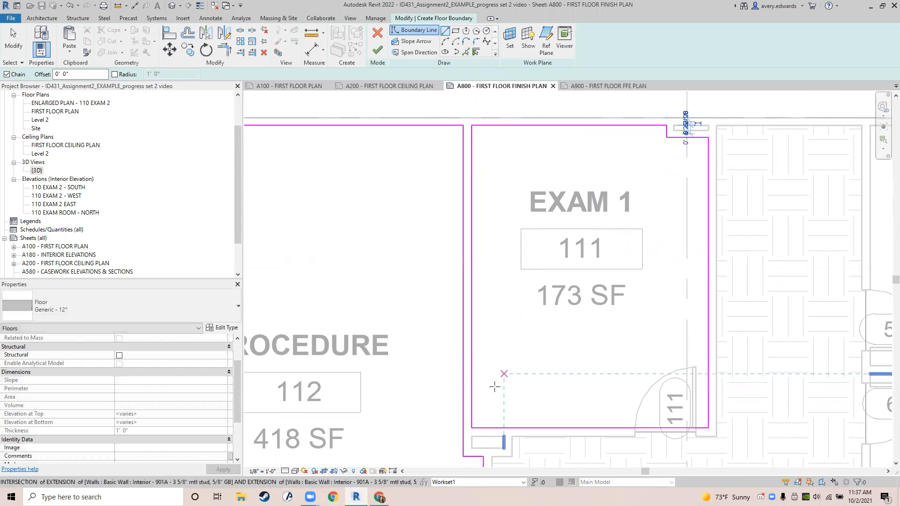
key("Escape")
- Delete the two boundary lines on either side of the wall between Procedure 112 and Exam 1
scroll(488, 372, "down", 2)
mouse_move(446, 365)
middle_mouse_down()
mouse_move(484, 261)
mouse_move(514, 322)
middle_mouse_up()
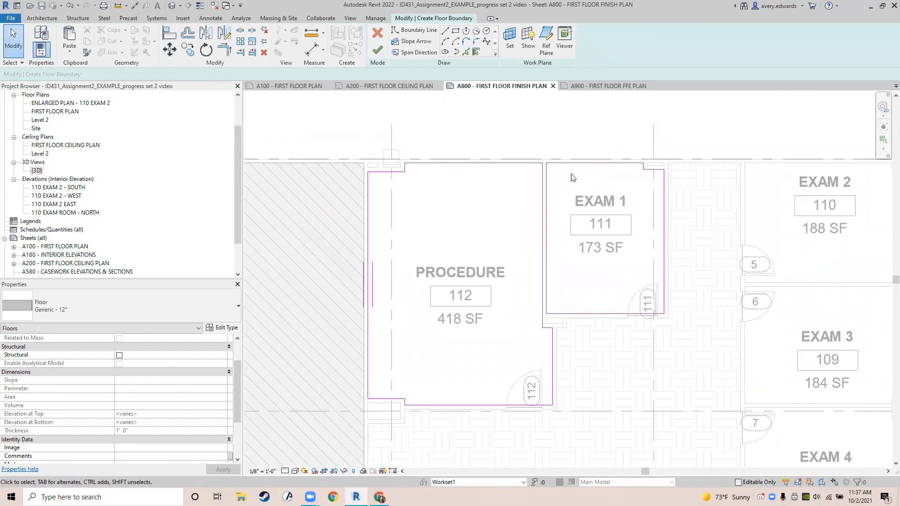
scroll(571, 177, "up", 2)
left_click_drag(557, 316, 528, 280)
key("Delete")
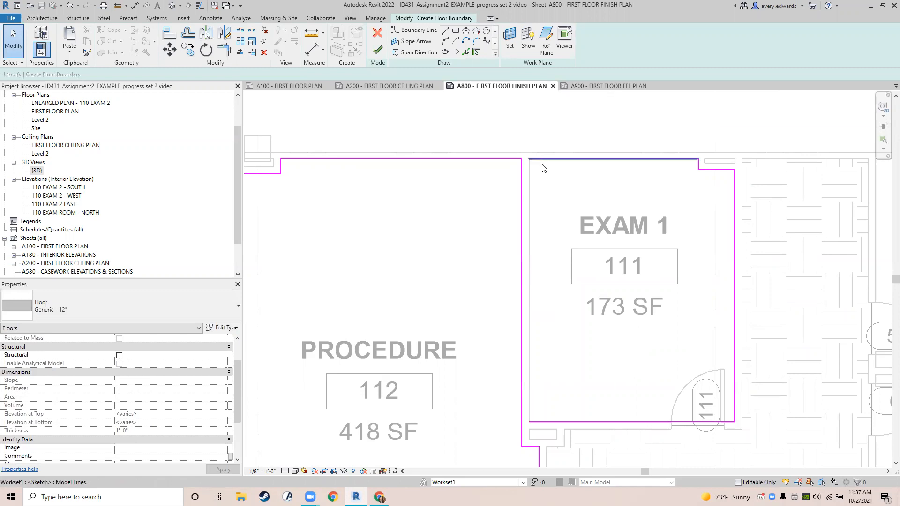
- Trim the north and south boundary lines to corners so Procedure 112 and Exam 1 share one continuous floor outline
key("t")
key("r")
left_click(540, 158)
left_click(513, 159)
left_click(545, 421)
middle_click_drag(553, 366, 544, 337)
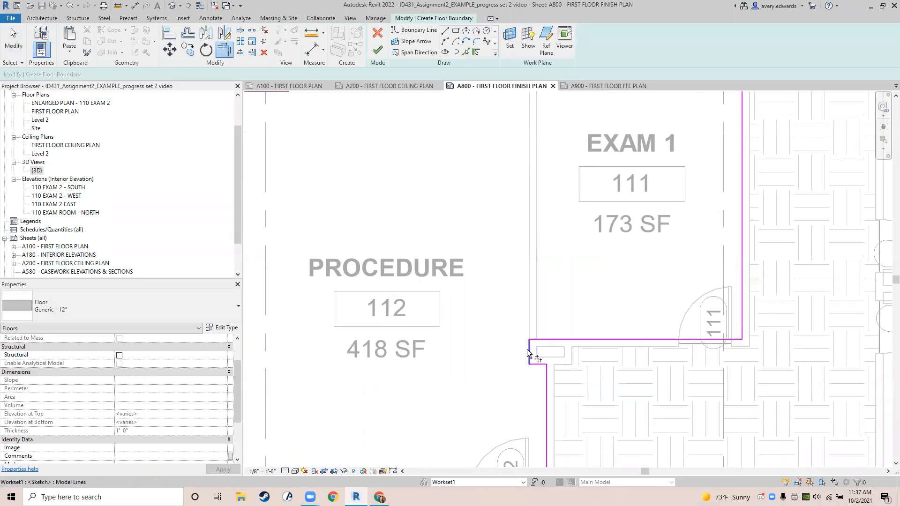
scroll(575, 256, "down", 2)
key("Escape")
- Sketch a second boundary along Exam 2's north wall from its northwest corner and around the northeast column enclosure
middle_click_drag(465, 311, 261, 317)
middle_click_drag(489, 227, 431, 217)
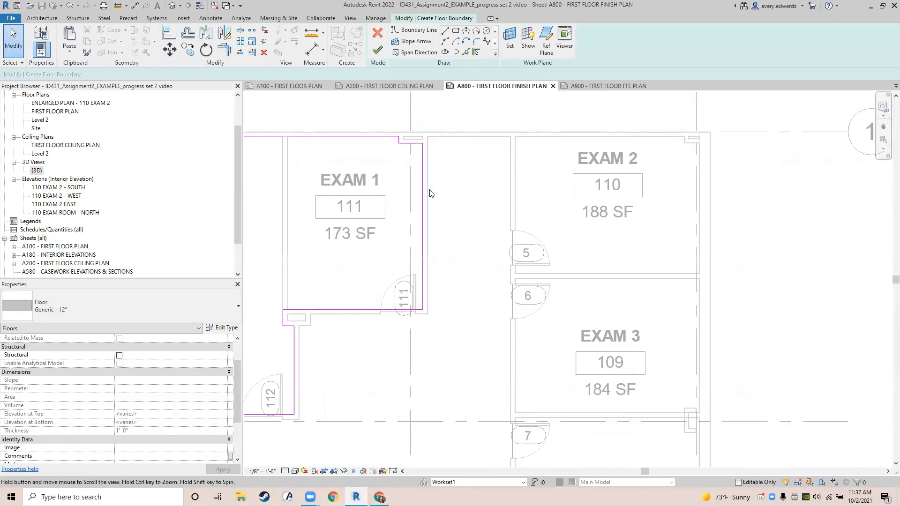
left_click(443, 32)
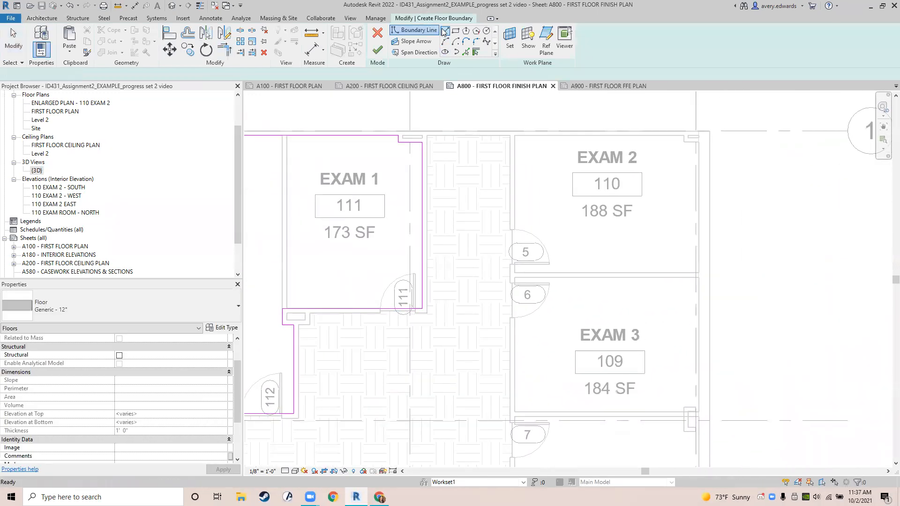
left_click(515, 135)
scroll(670, 135, "up", 4)
left_click(684, 135)
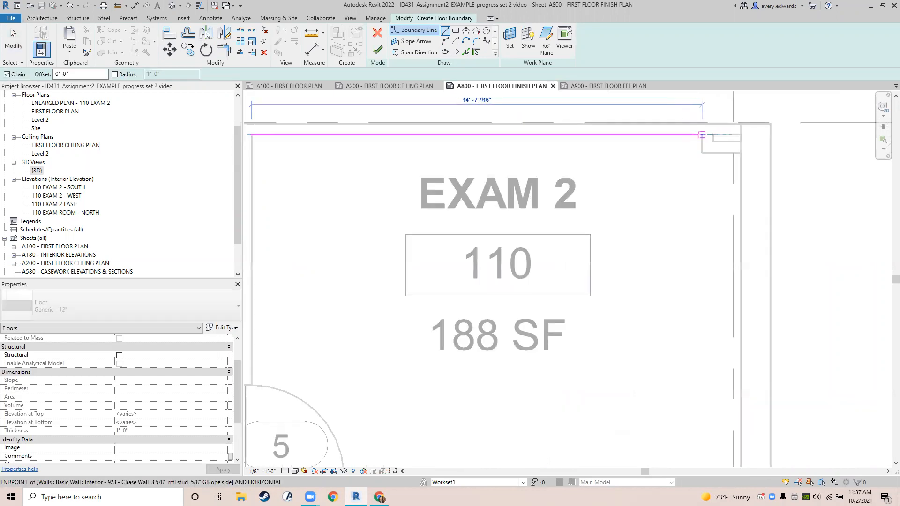
left_click(702, 152)
left_click(741, 153)
- Close the boundary around Exam 2, Exam 3 and Exam 4 along their east walls, Exam 4's south wall and the corridor-side west walls
scroll(636, 376, "down", 2)
middle_click_drag(623, 391, 540, 79)
middle_click_drag(597, 388, 607, 153)
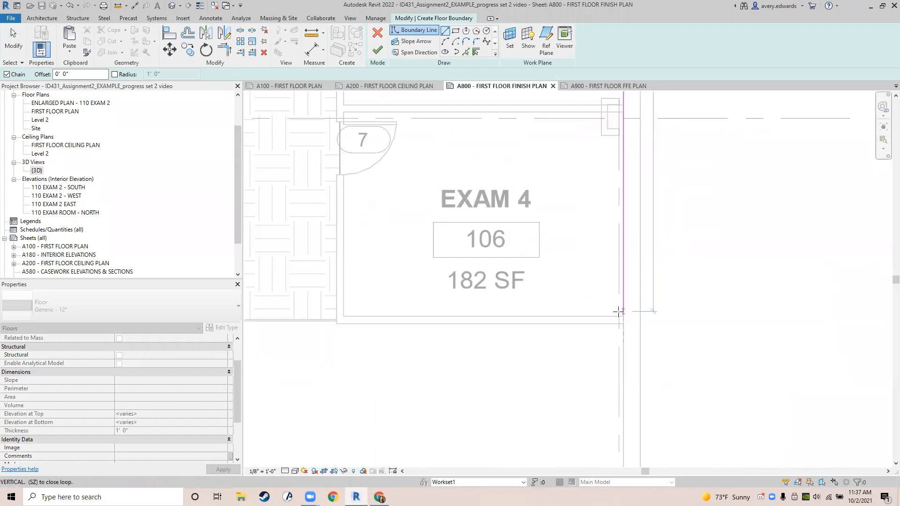
left_click(623, 317)
left_click(345, 316)
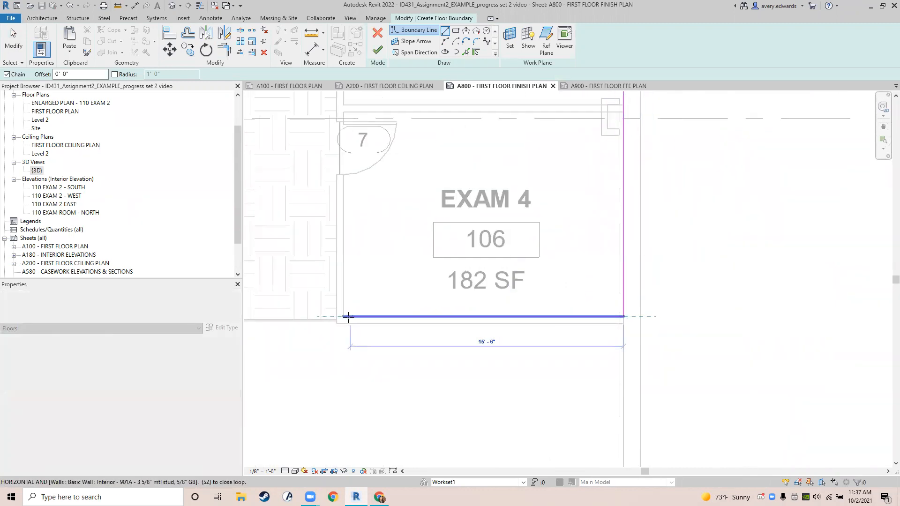
middle_click_drag(502, 269, 552, 488)
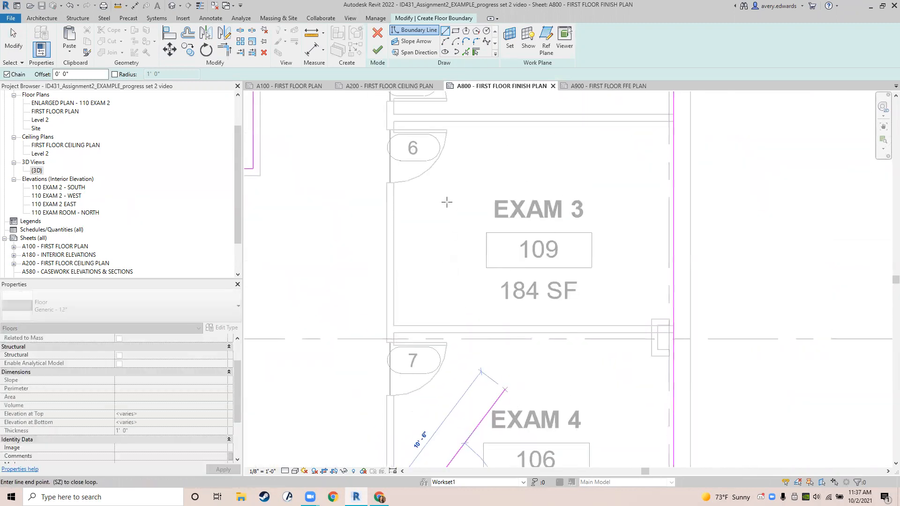
middle_click_drag(447, 202, 489, 418)
left_click(436, 123)
scroll(513, 273, "down", 3)
middle_click_drag(555, 357, 544, 248)
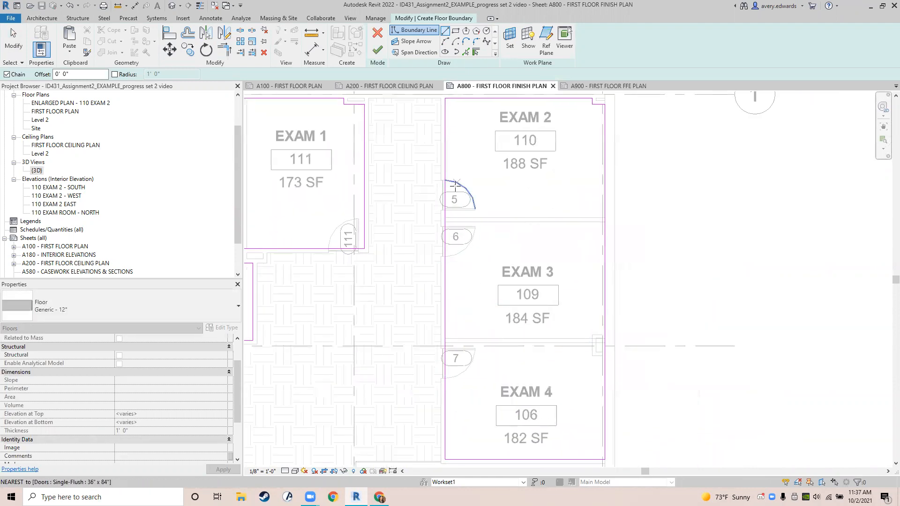
- Align the west boundary line of Exams 2 to 4 to the centerline of the corridor wall holding doors 5, 6 and 7
scroll(404, 211, "up", 3)
key("a")
key("l")
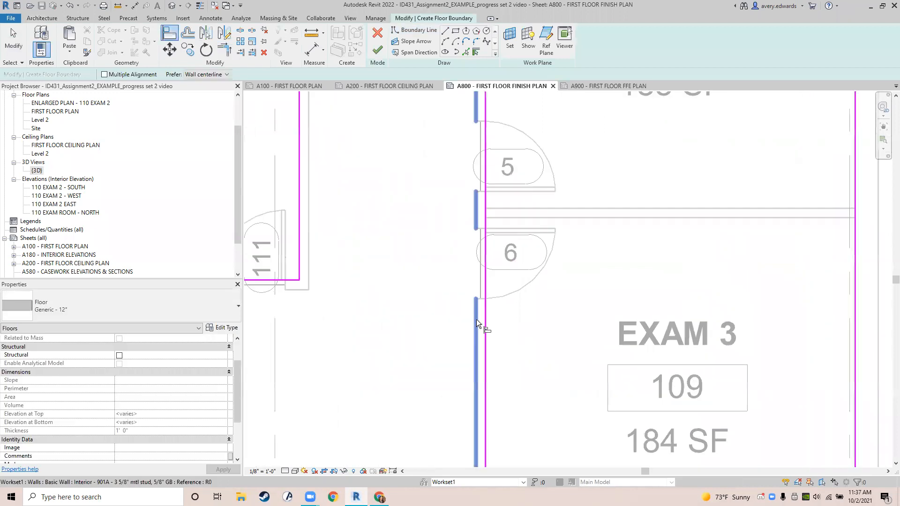
scroll(477, 319, "up", 5)
left_click(486, 306)
left_click(493, 296)
- Align Exam 1's south boundary line to the centerline of the wall holding door 111
scroll(469, 281, "down", 6)
middle_click_drag(462, 265, 554, 301)
scroll(405, 281, "up", 8)
left_click(432, 277)
left_click(389, 261)
scroll(398, 267, "down", 6)
- Align Procedure 112's south boundary line to the centerline of the wall holding door 112
middle_click_drag(548, 323, 666, 256)
scroll(370, 298, "up", 3)
left_click(362, 277)
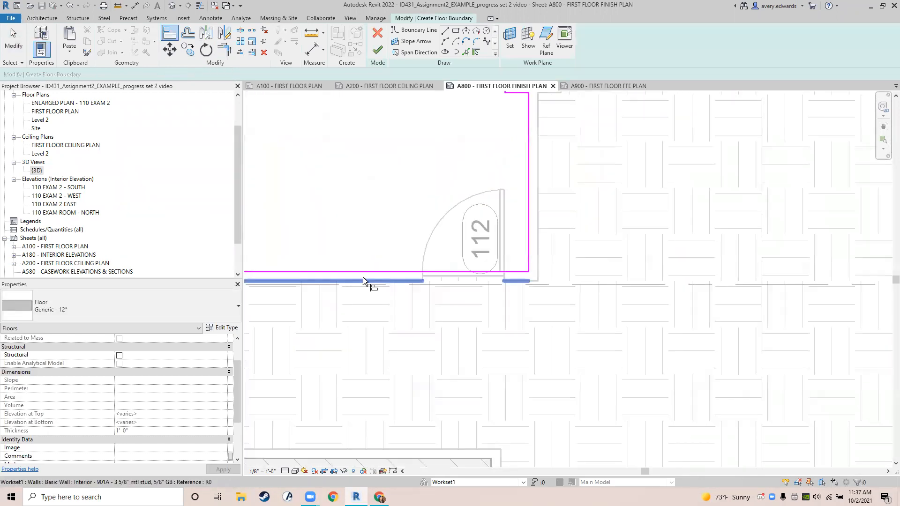
scroll(363, 277, "up", 4)
left_click(362, 277)
left_click(369, 266)
scroll(371, 265, "down", 4)
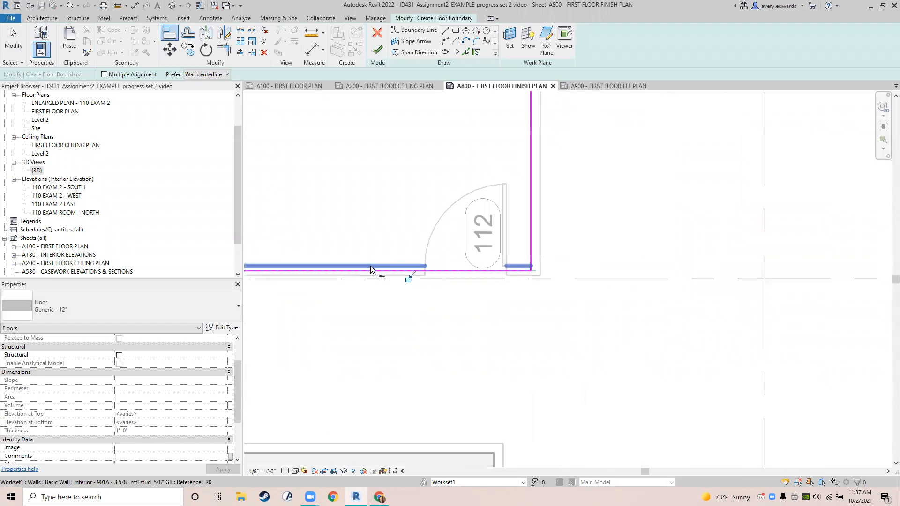
- Finish the floor sketch and set the new floor's height offset from Level 1 to 1/8"
scroll(370, 265, "down", 5)
middle_click_drag(389, 314, 460, 265)
scroll(389, 229, "down", 3)
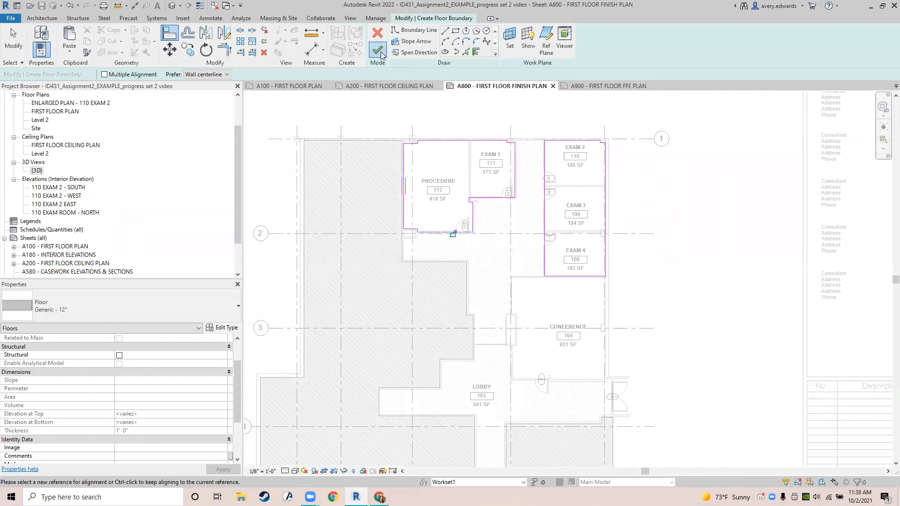
left_click(378, 51)
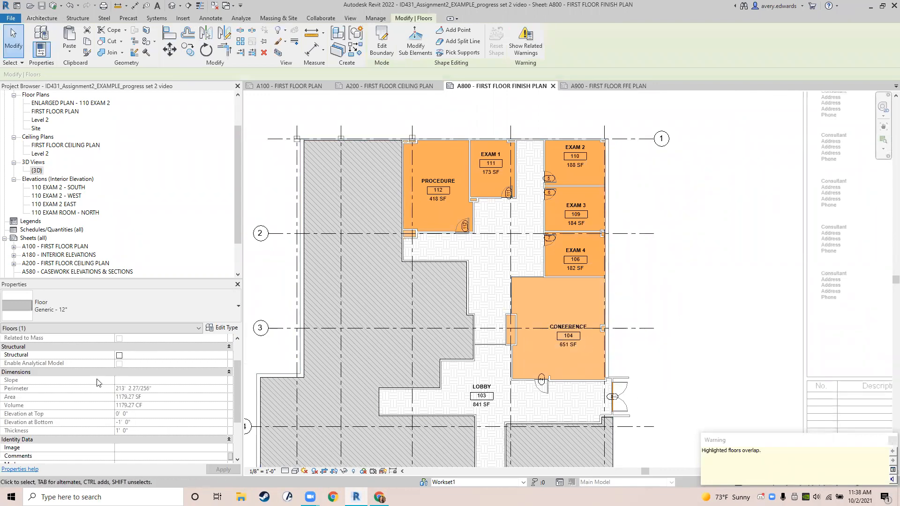
scroll(98, 383, "up", 3)
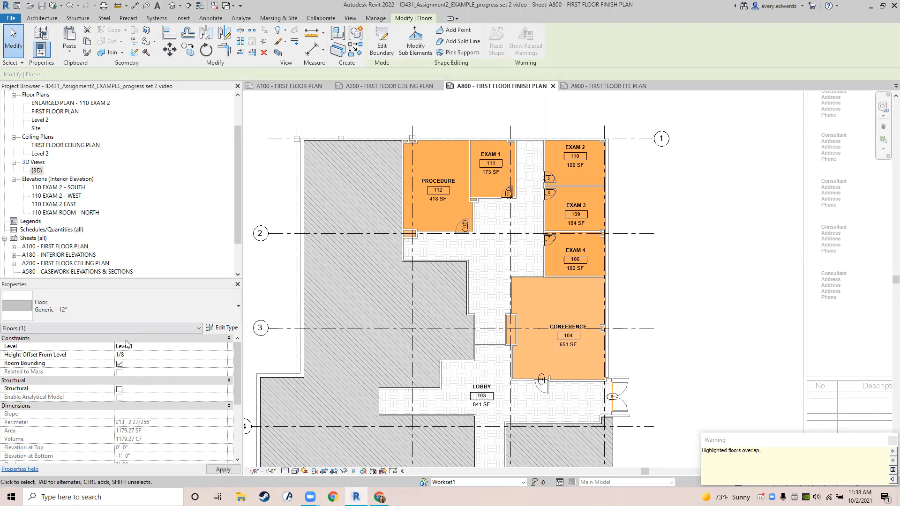
key("Return")
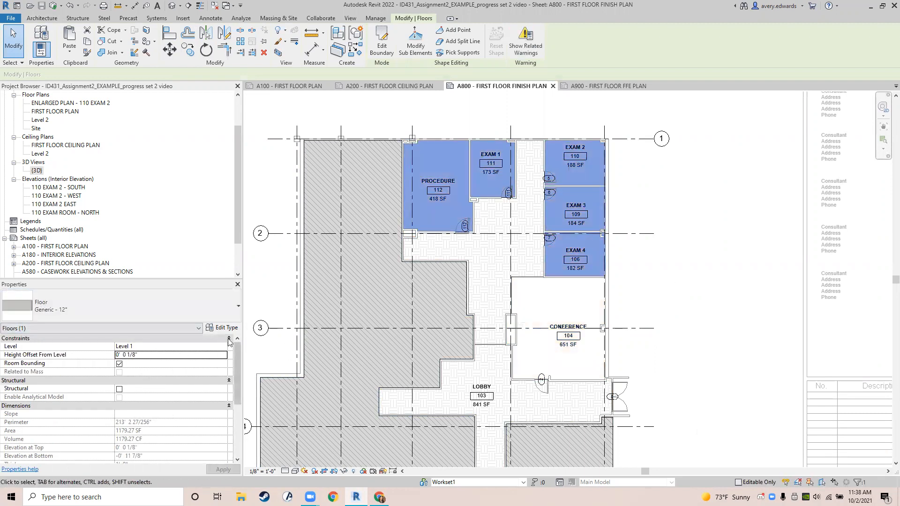
- Duplicate the Generic - 12" floor type of the exam and procedure rooms' floor as RF-1
left_click(223, 329)
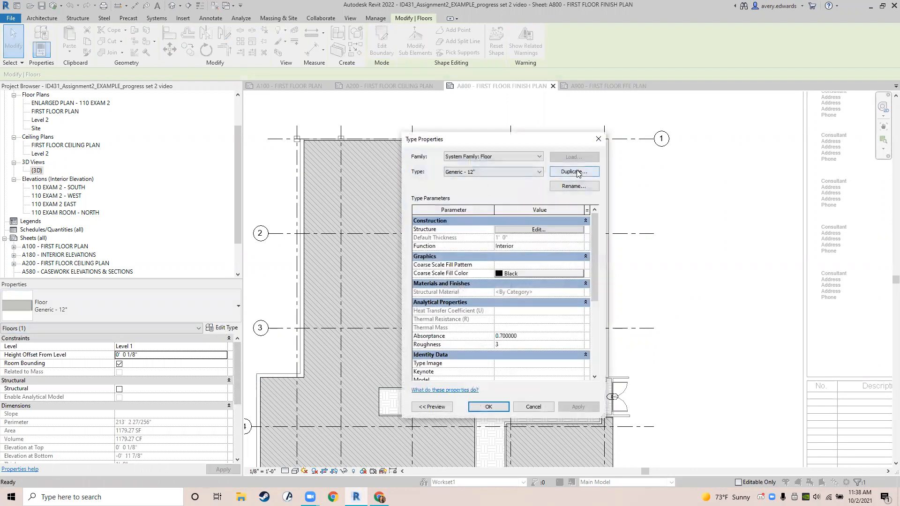
left_click(574, 172)
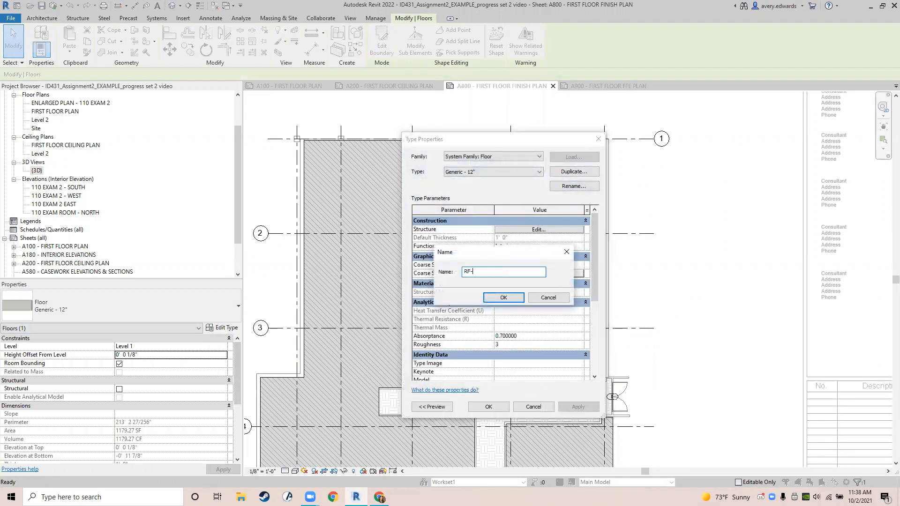
type("RF-1")
key("Return")
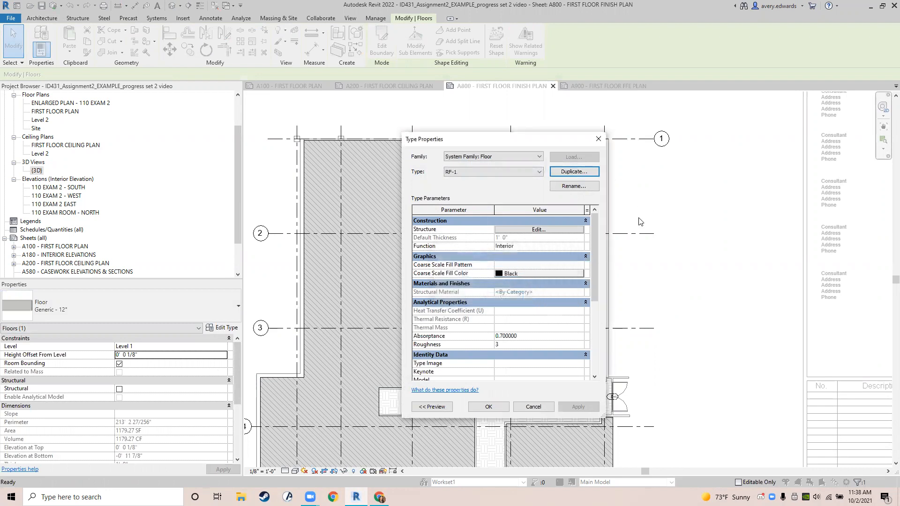
- Create a new material named RF-1 for the structure layer of the RF-1 floor type
left_click(516, 230)
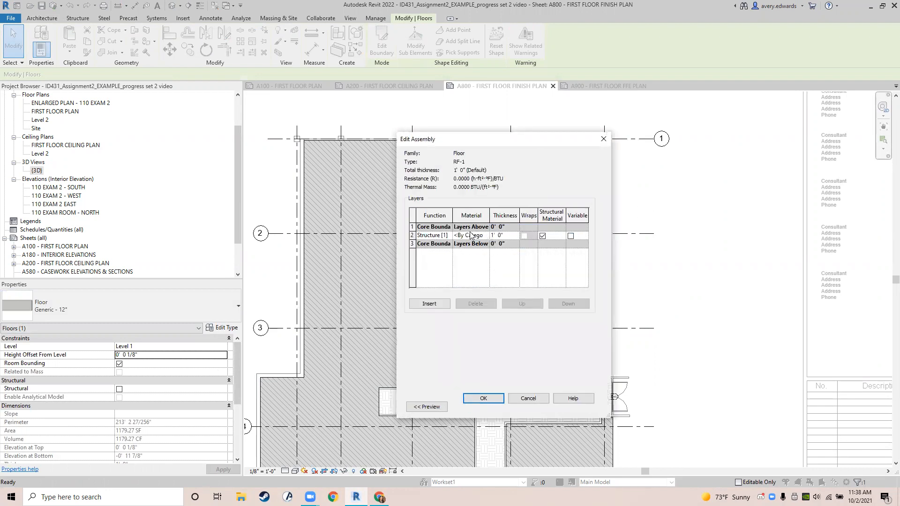
left_click(484, 237)
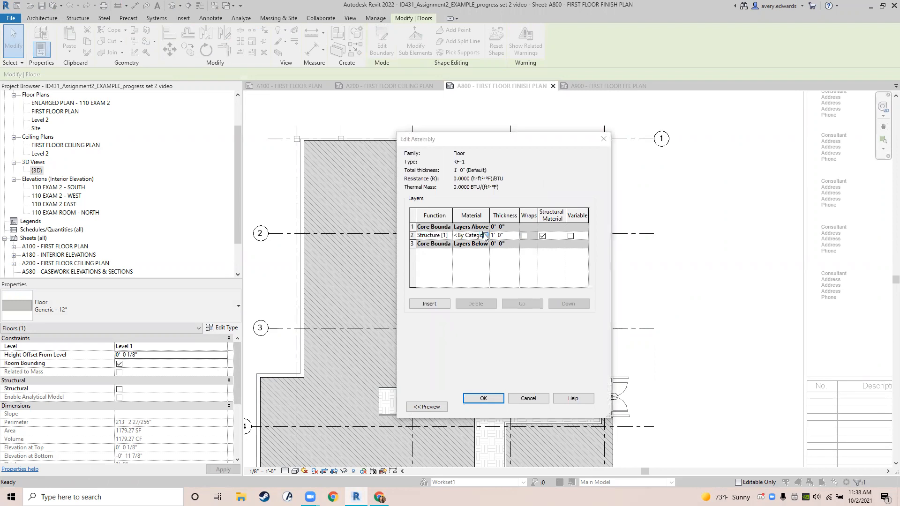
left_click(485, 236)
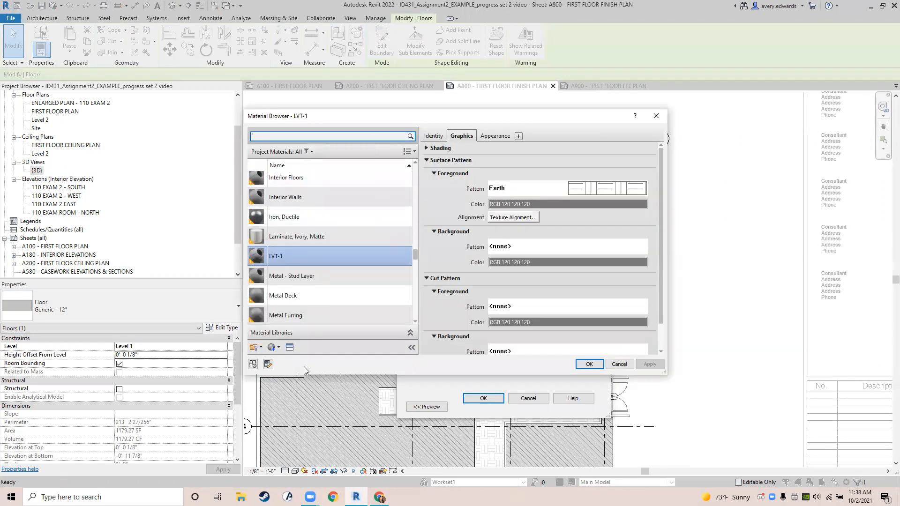
left_click(272, 347)
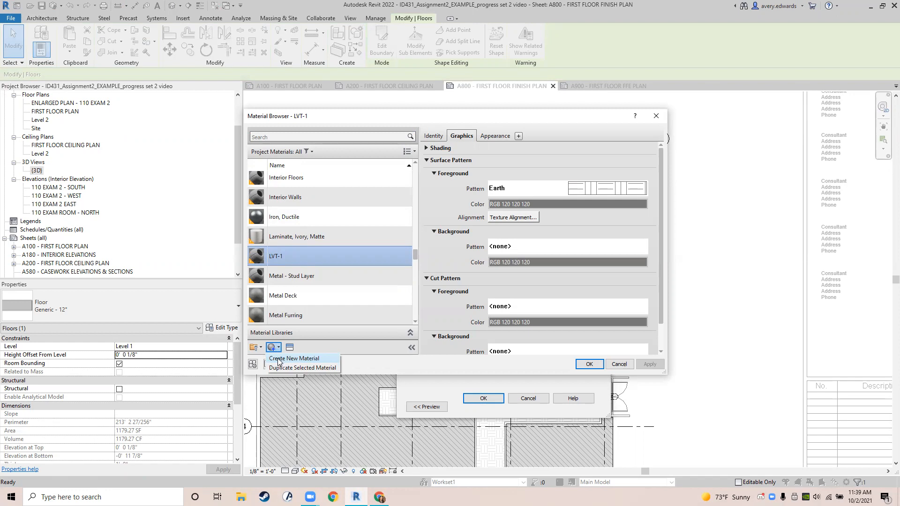
left_click(278, 359)
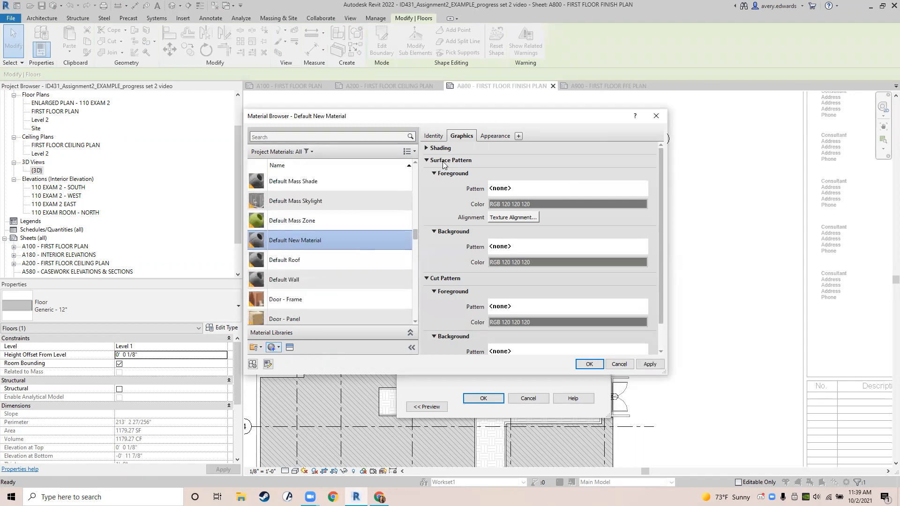
left_click(432, 136)
left_click(571, 154)
type("RF-1")
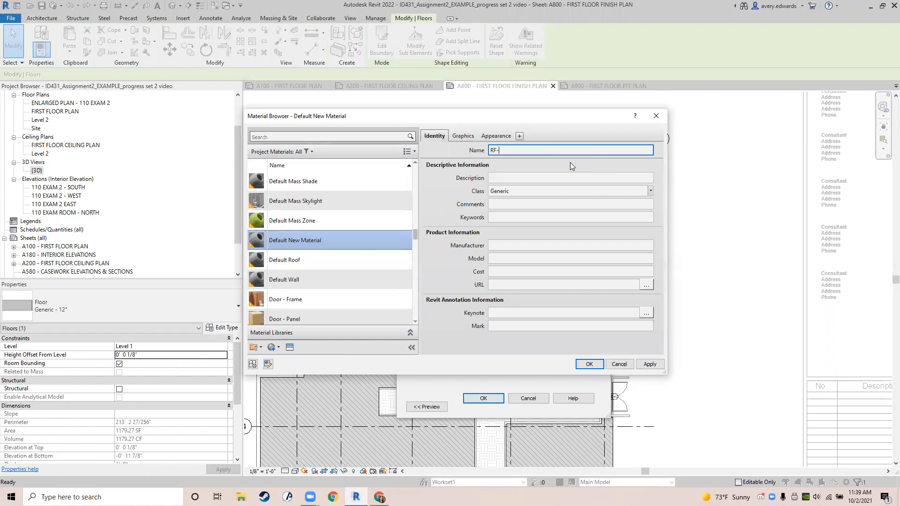
key("Return")
- Give the RF-1 material the Wood 1 drafting pattern as its surface foreground and assign it to the structure layer
left_click(457, 136)
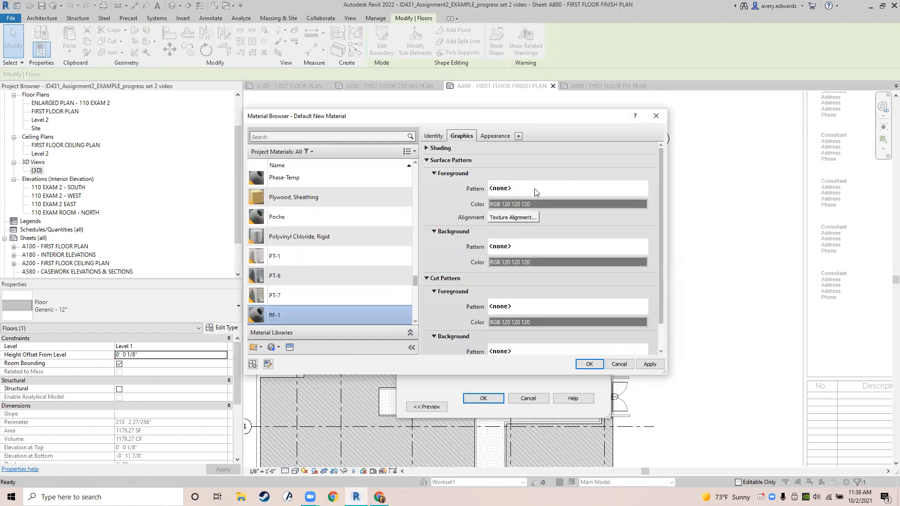
left_click(541, 188)
scroll(463, 243, "down", 9)
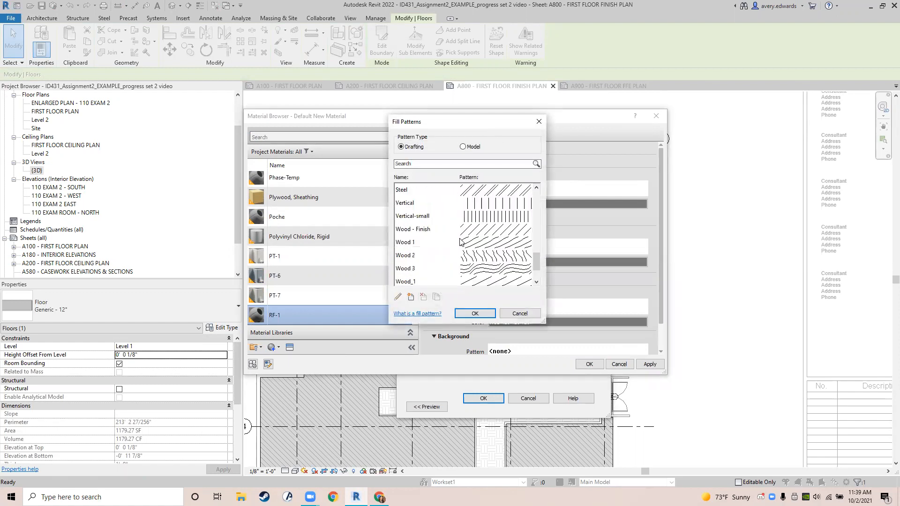
scroll(459, 241, "down", 2)
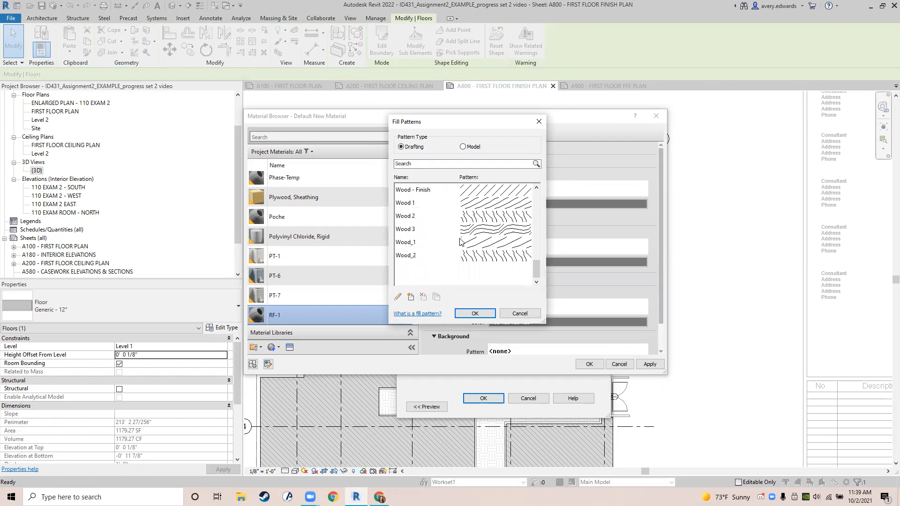
scroll(461, 242, "up", 1)
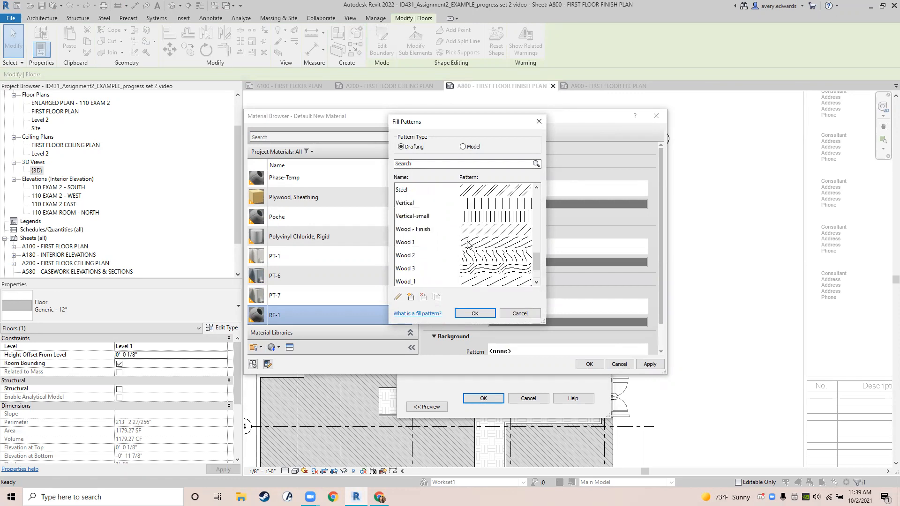
left_click(468, 242)
left_click(474, 313)
left_click(649, 364)
left_click(586, 366)
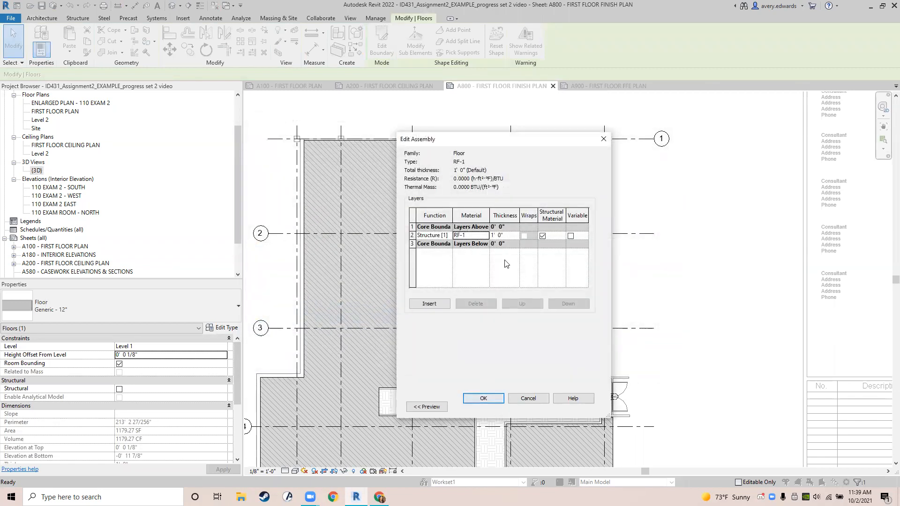
- Set the RF-1 floor type's structure layer thickness to 1/8" and accept the type changes
left_click(499, 236)
type("1/8")
key("Tab")
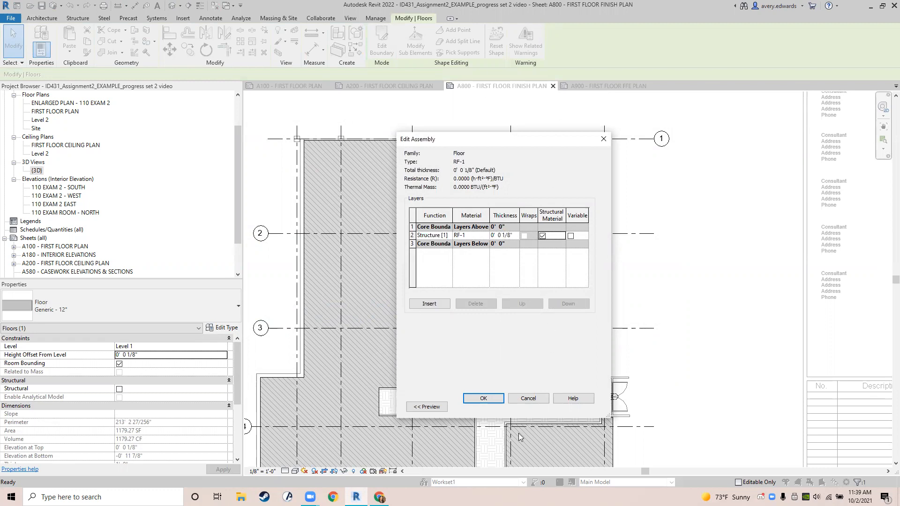
left_click(496, 401)
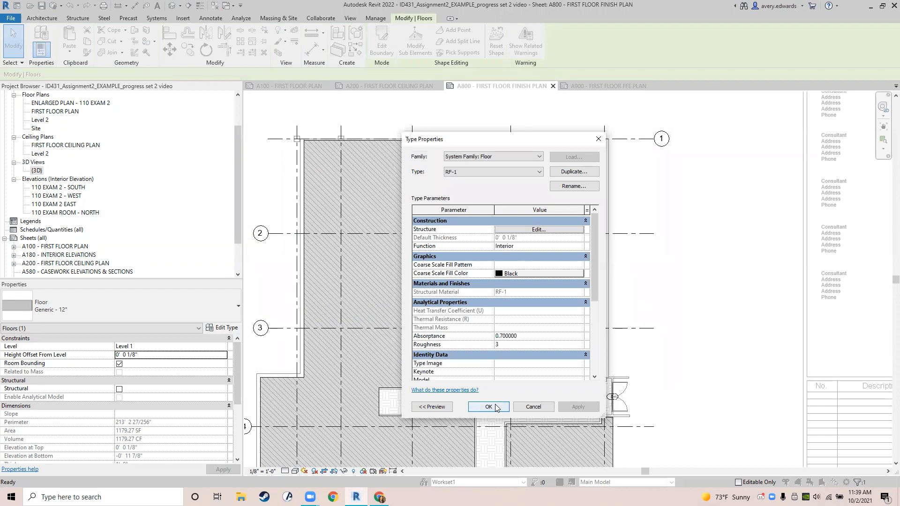
left_click(497, 407)
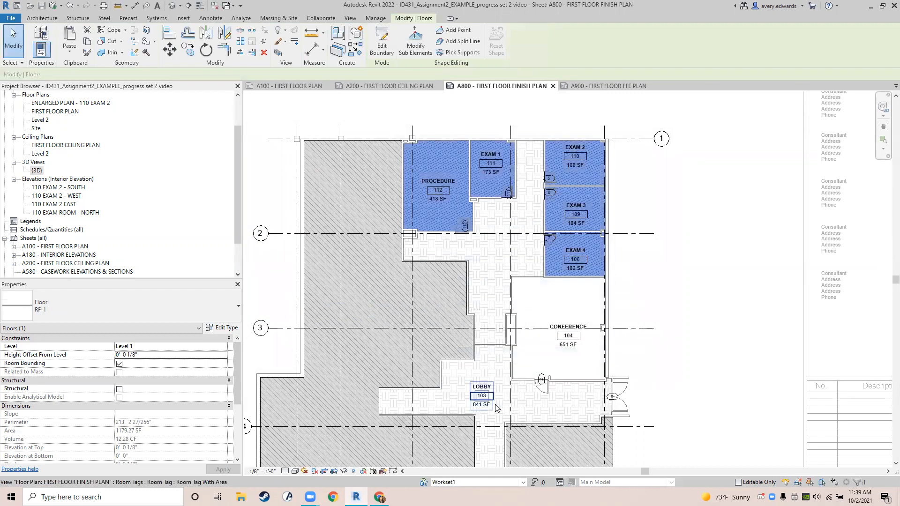
left_click(709, 191)
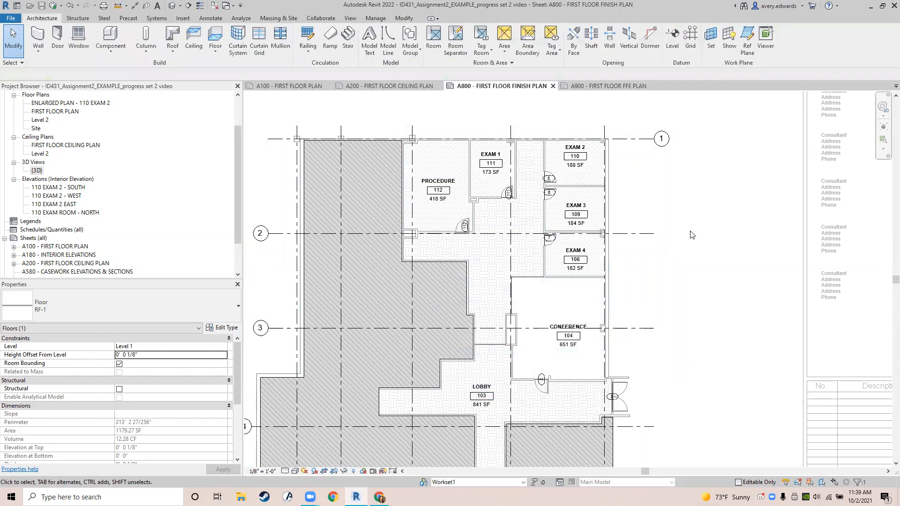
- Move the RF-1 floor in the exam and procedure rooms to the FINISHES workset
left_click(496, 173)
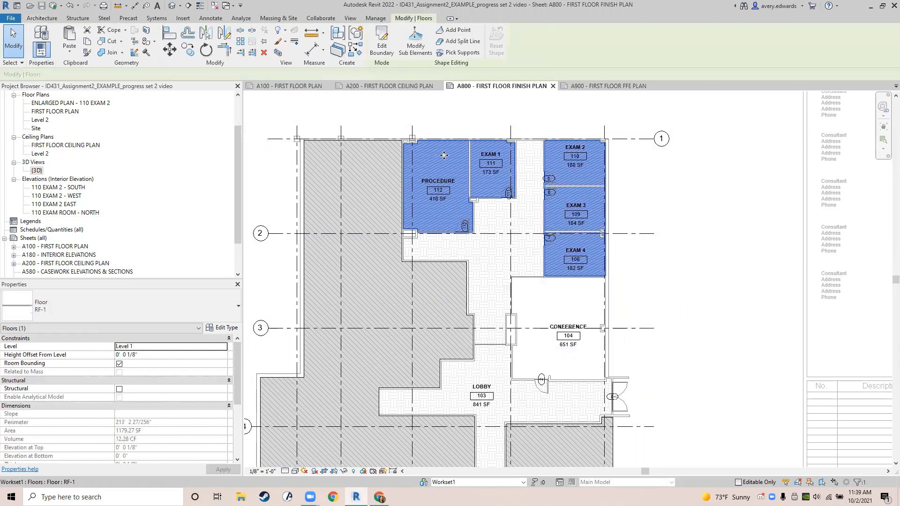
scroll(111, 414, "down", 5)
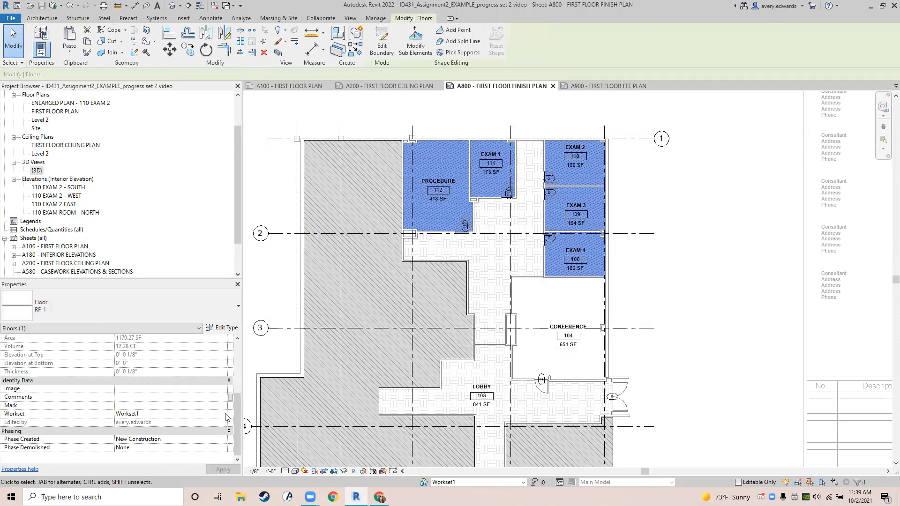
left_click(223, 414)
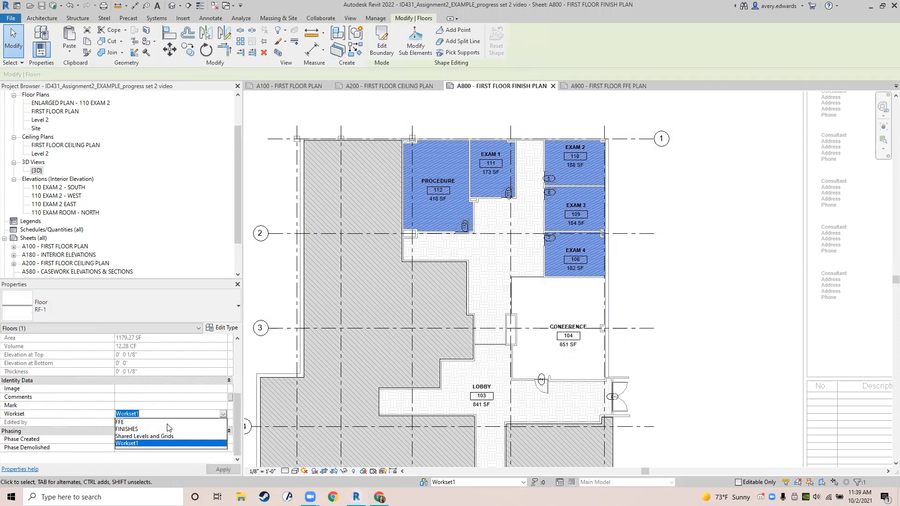
left_click(129, 430)
left_click(663, 250)
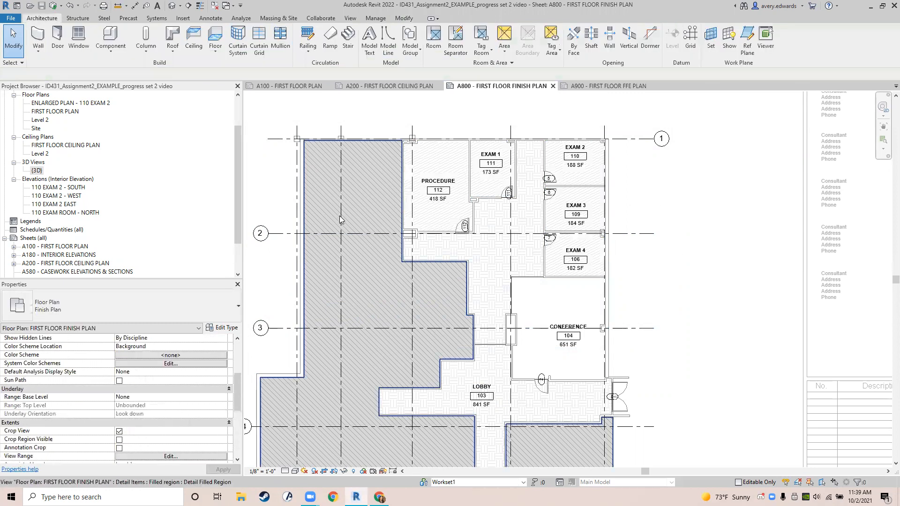
- Examine the floor finish patterns across the rooms and corridors of the first floor finish plan
scroll(341, 219, "down", 2)
middle_click_drag(337, 333, 490, 314)
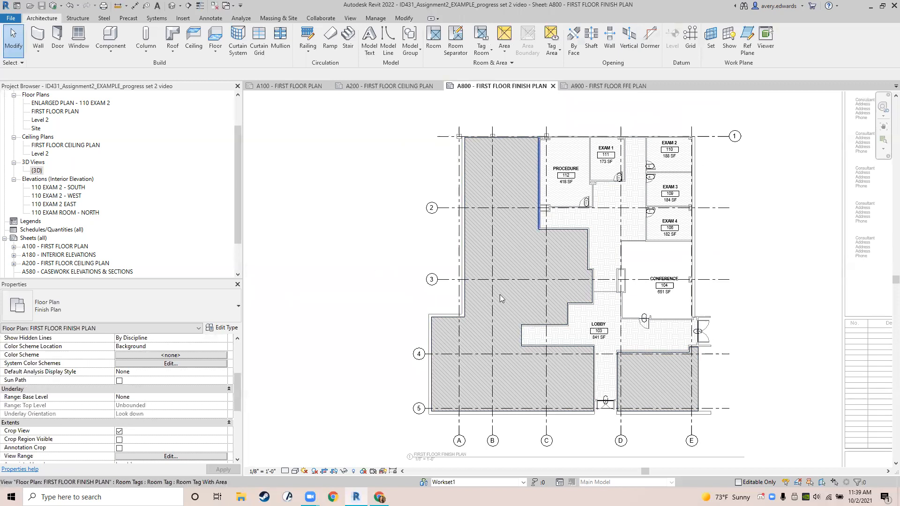
scroll(710, 294, "up", 2)
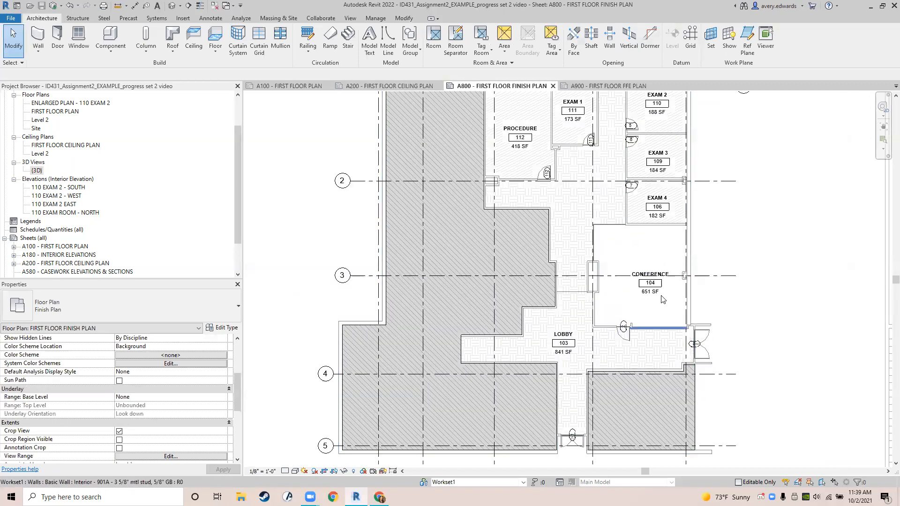
scroll(682, 277, "up", 1)
mouse_move(682, 277)
middle_mouse_down()
mouse_move(599, 355)
mouse_move(602, 364)
middle_mouse_up()
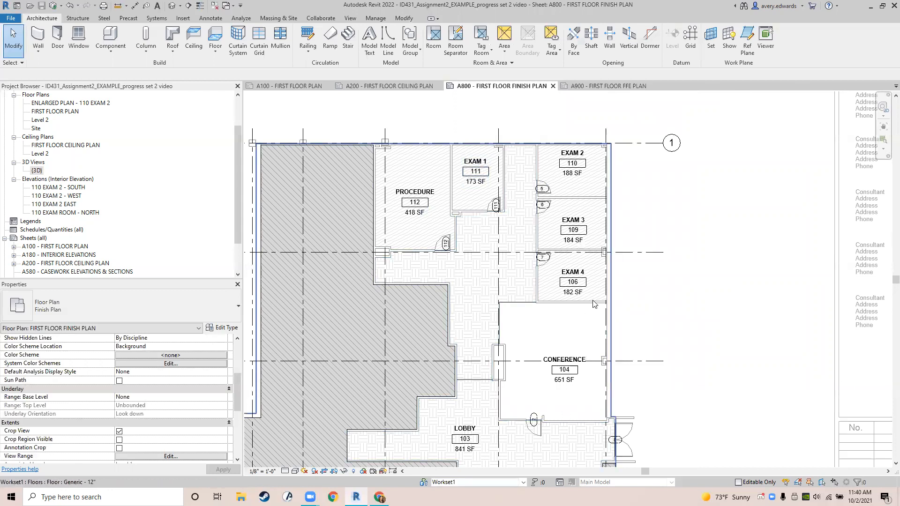
middle_click_drag(504, 382, 490, 382)
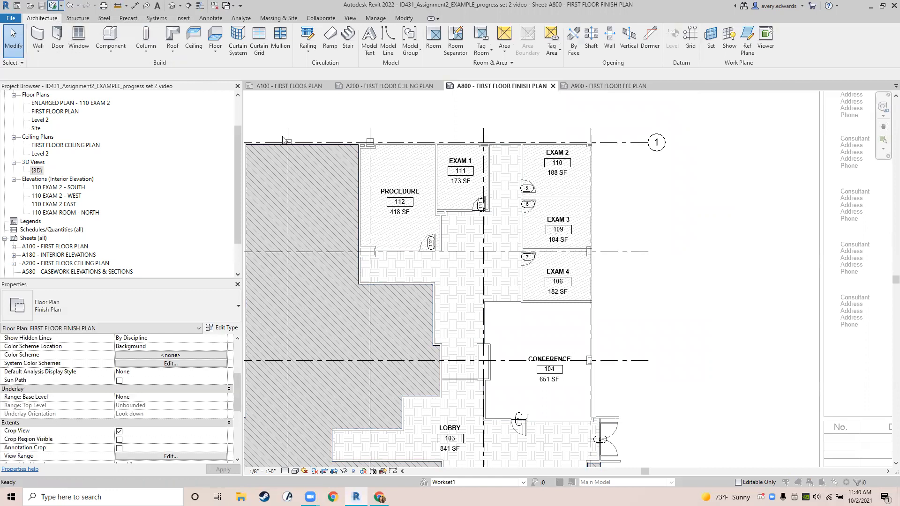
left_click(443, 277)
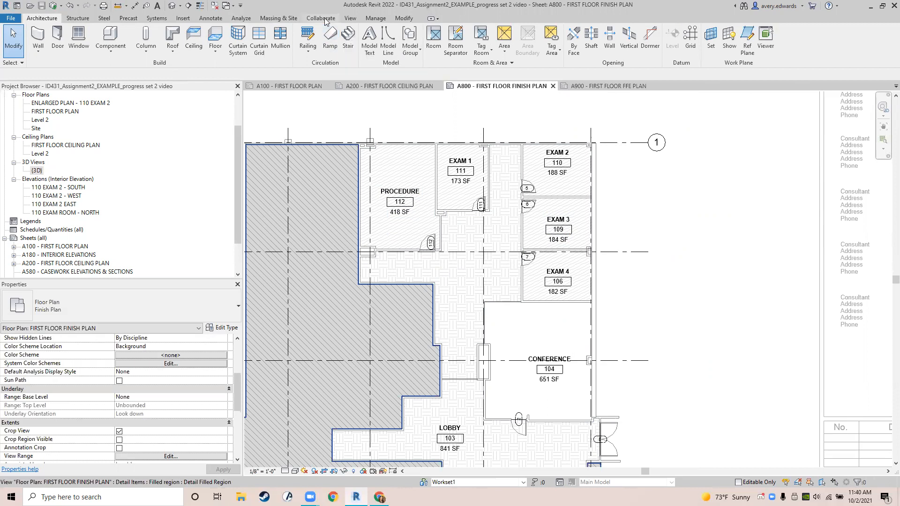
left_click(217, 18)
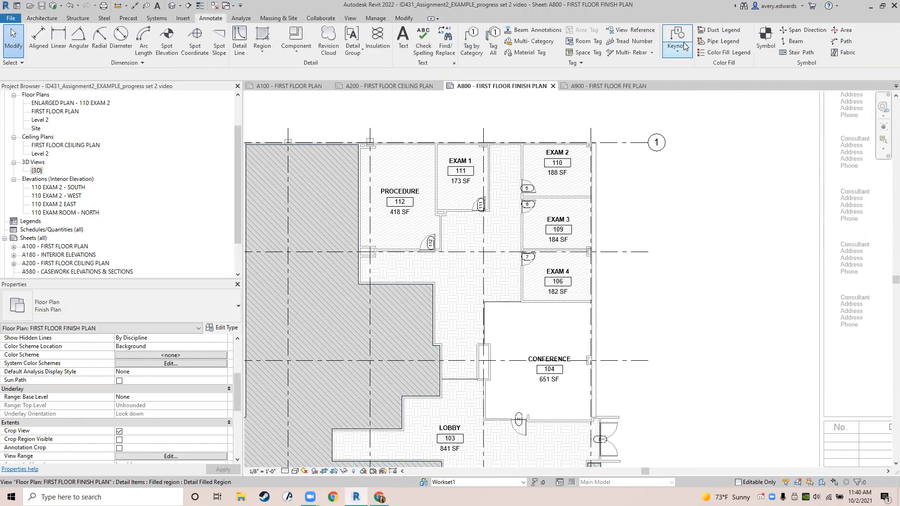
left_click(767, 42)
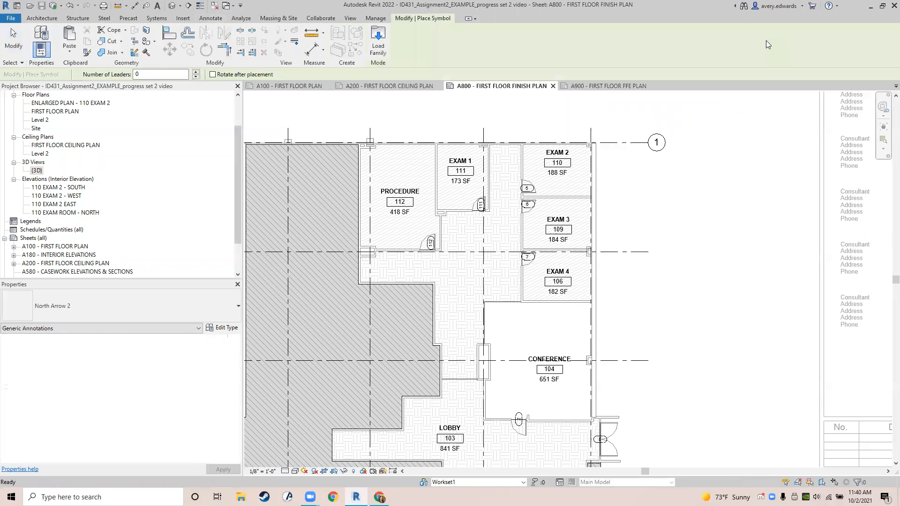
key("Escape")
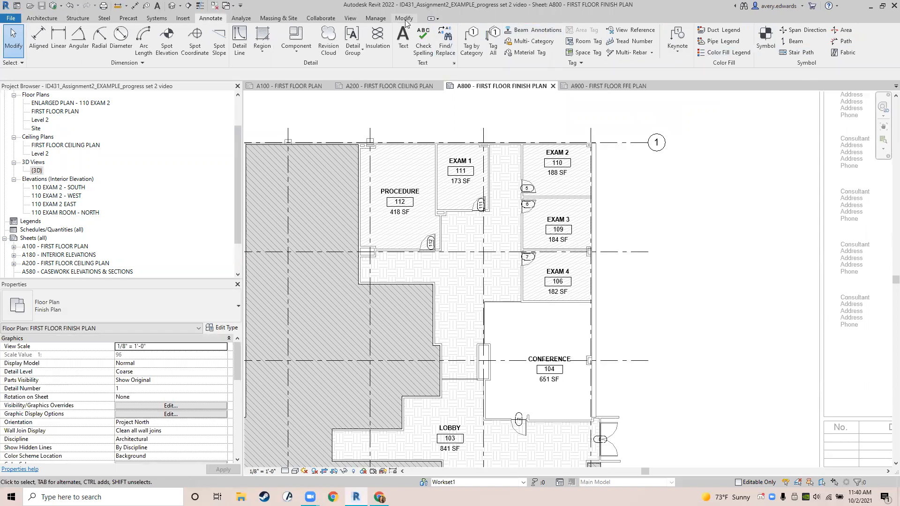
- Look up the keyboard shortcut assigned to the Symbol command by searching the shortcut list for "symbol"
left_click(345, 18)
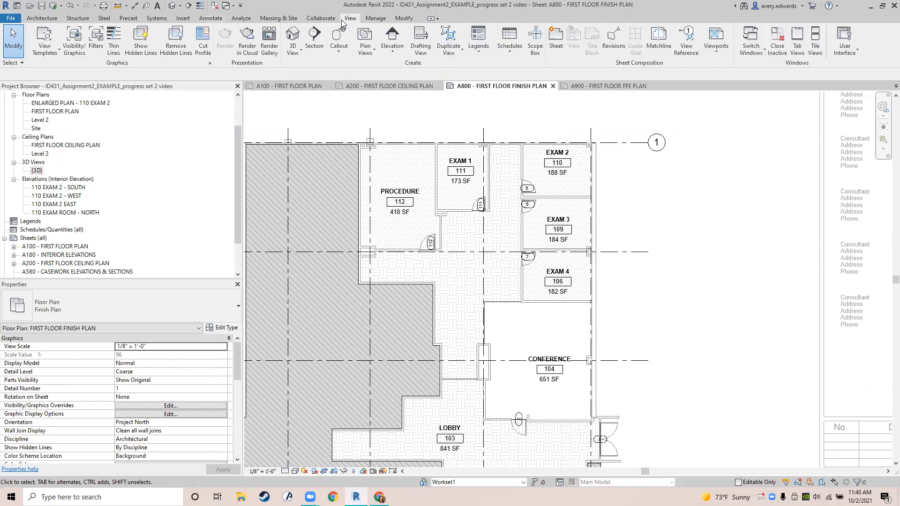
left_click(845, 45)
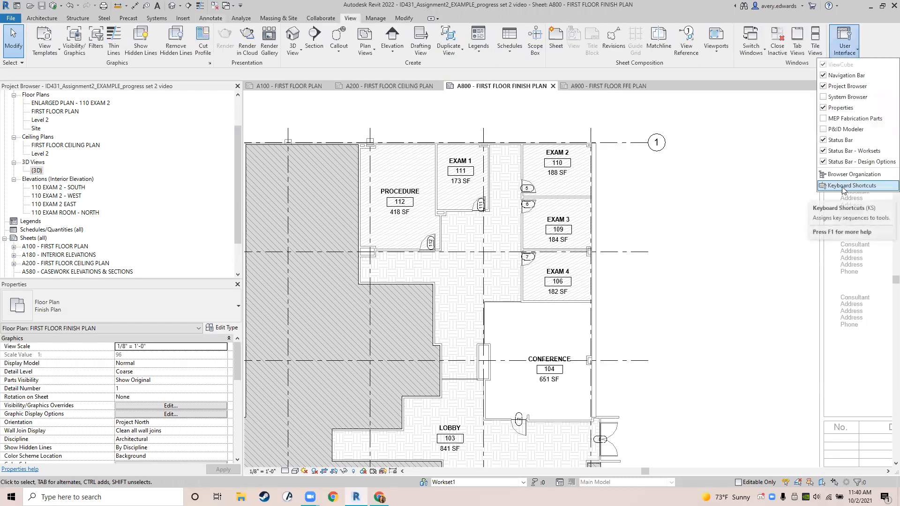
left_click(842, 186)
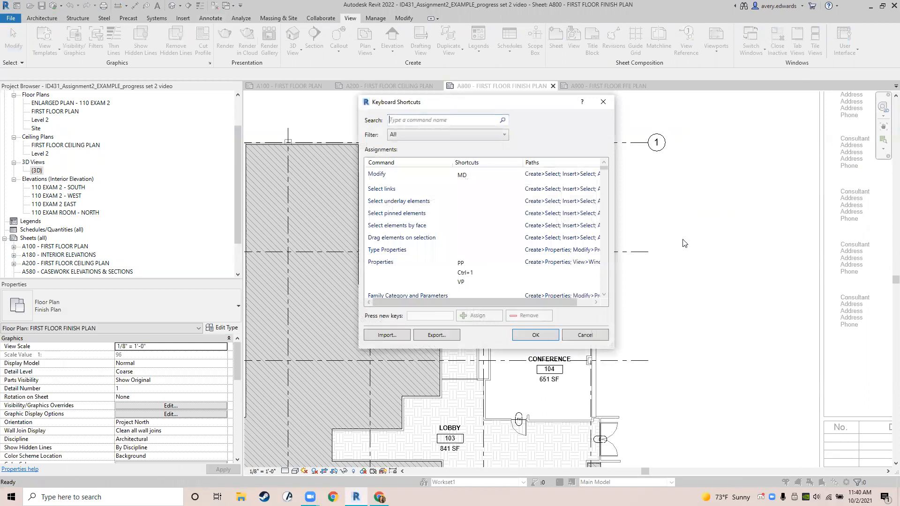
type("symbol")
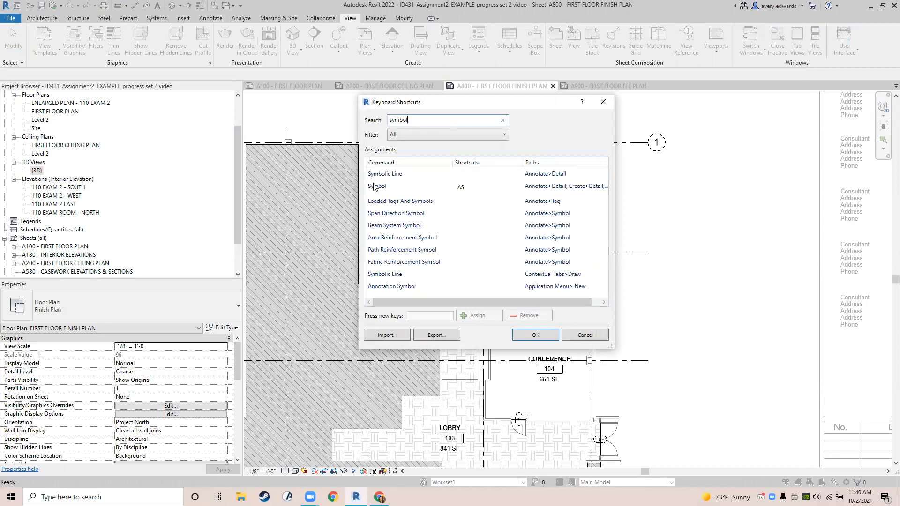
left_click(462, 190)
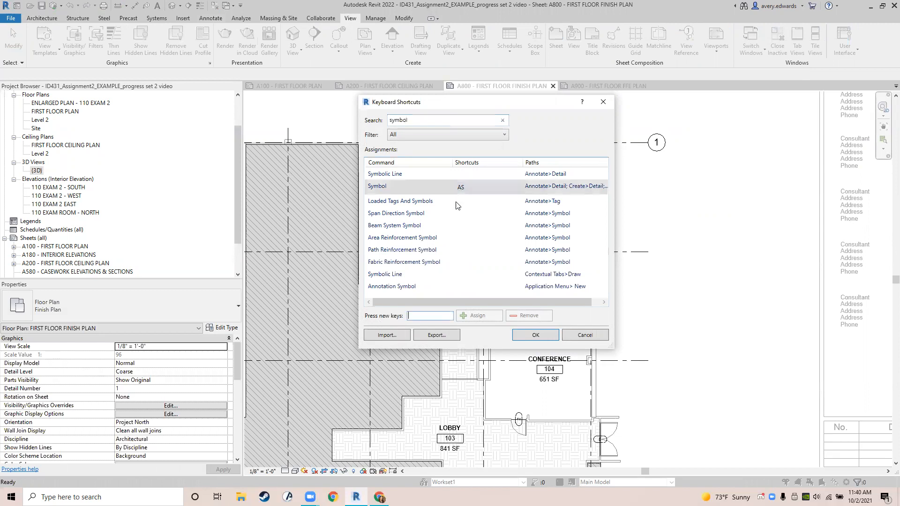
left_click(550, 337)
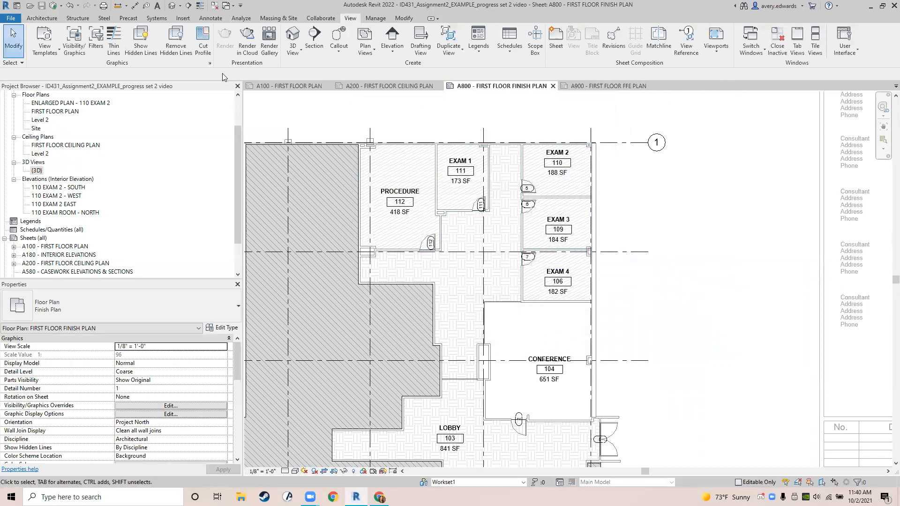
- Place a Transition symbol, rotated to vertical, at the middle of the door 112 opening between the procedure room and corridor
left_click(210, 19)
left_click(766, 41)
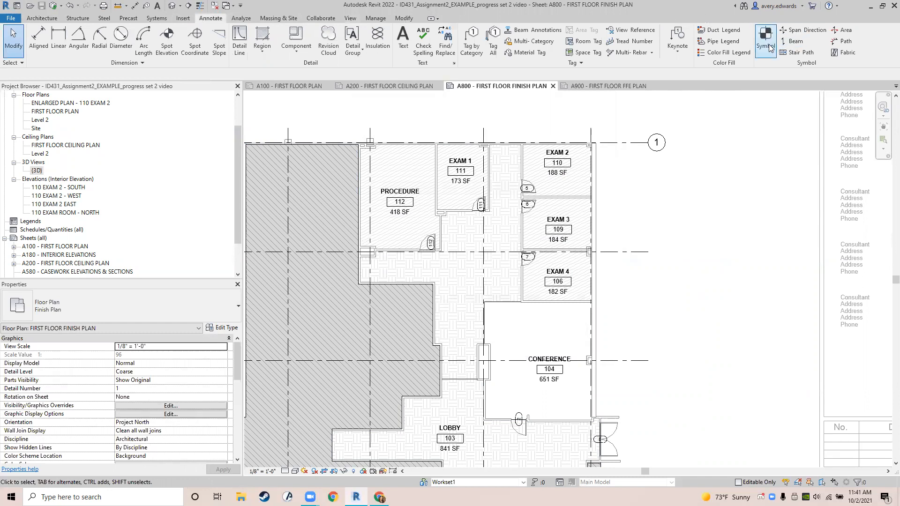
left_click(152, 308)
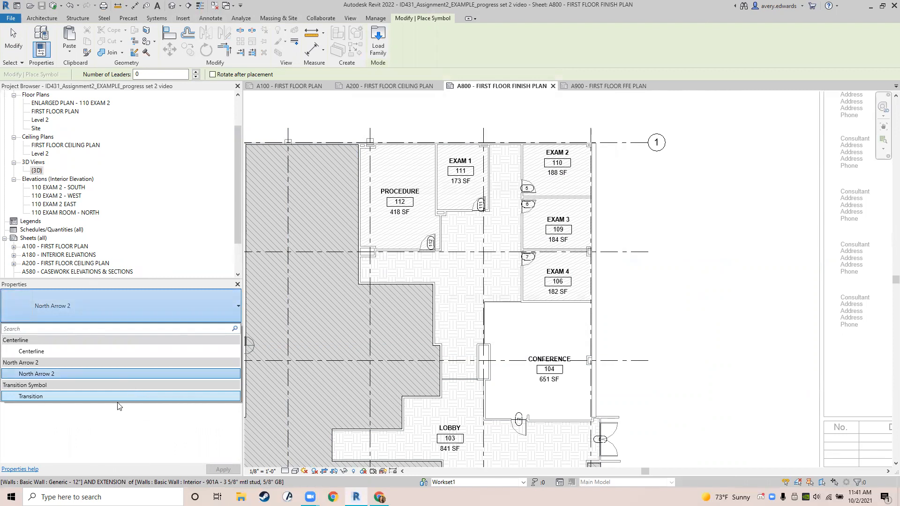
left_click(90, 397)
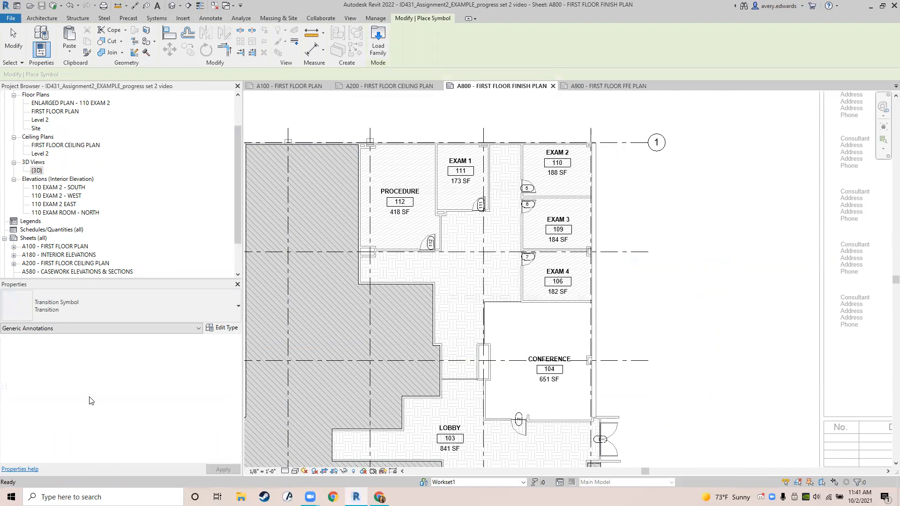
scroll(651, 217, "up", 5)
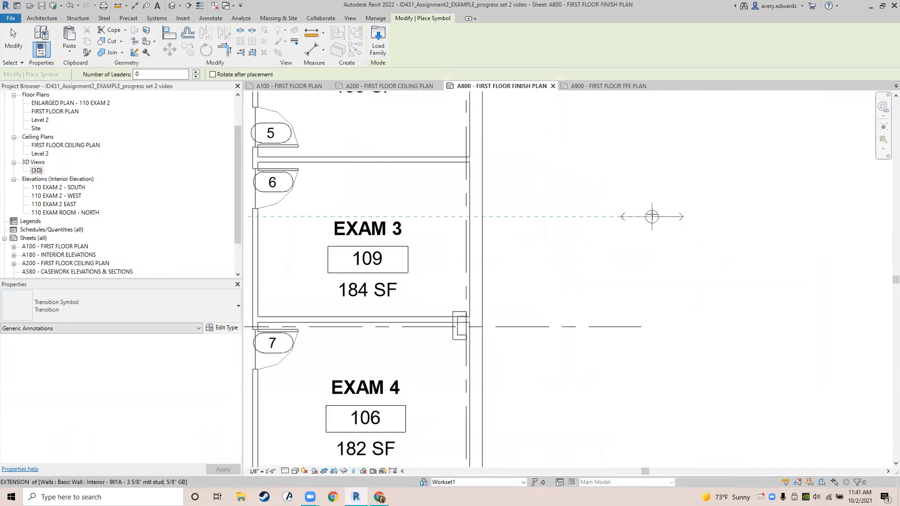
scroll(698, 237, "down", 4)
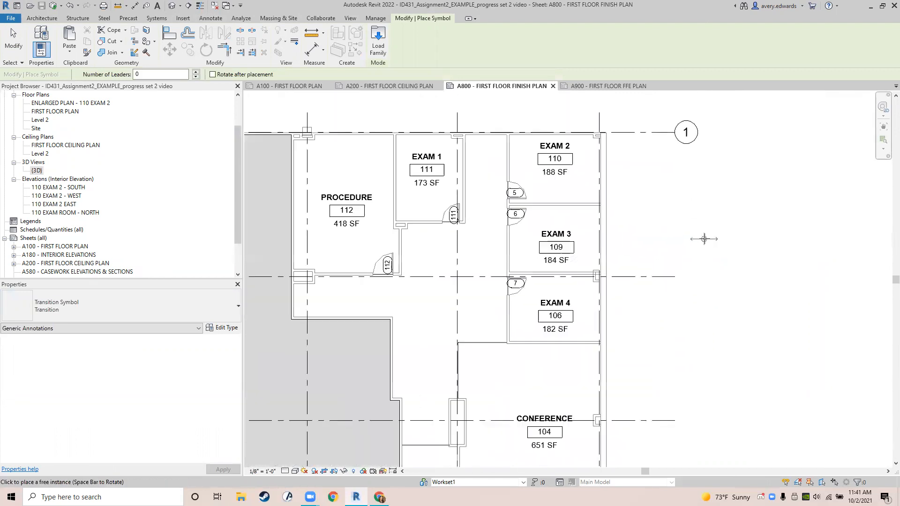
scroll(704, 239, "down", 2)
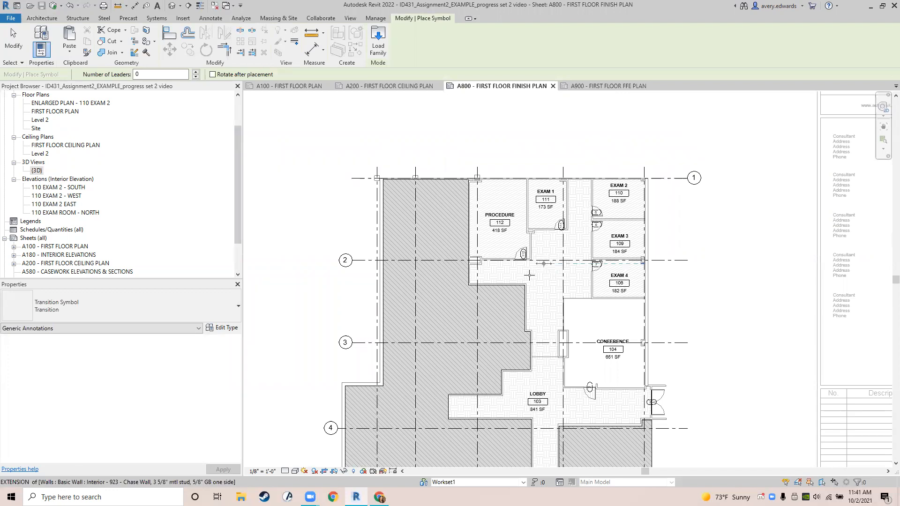
scroll(527, 259, "up", 2)
scroll(527, 260, "up", 3)
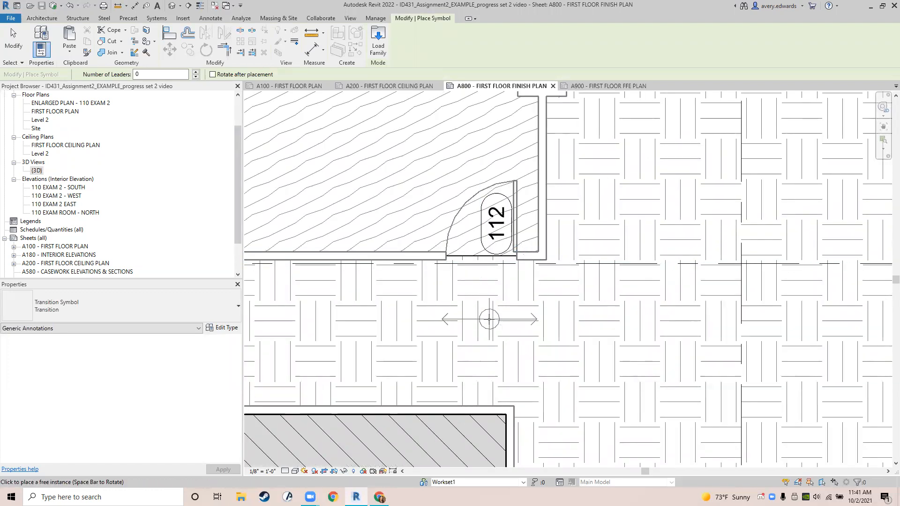
key("space")
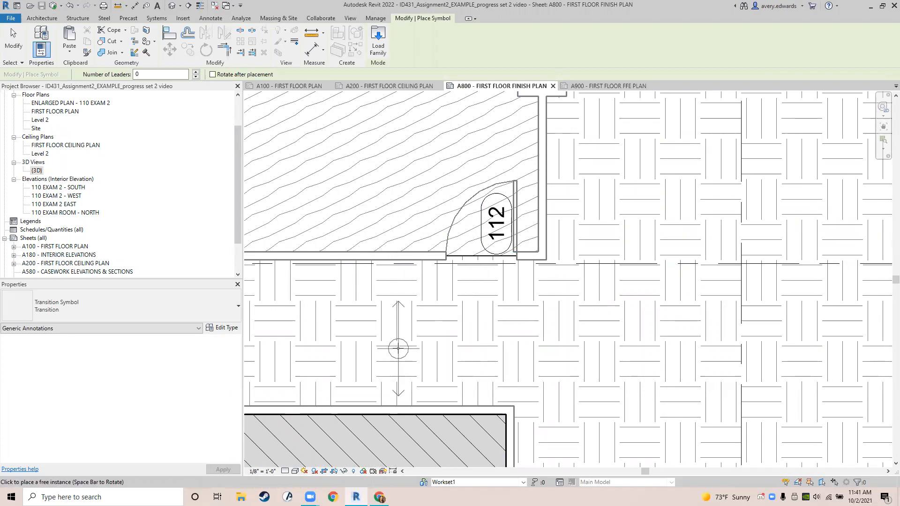
scroll(459, 276, "up", 4)
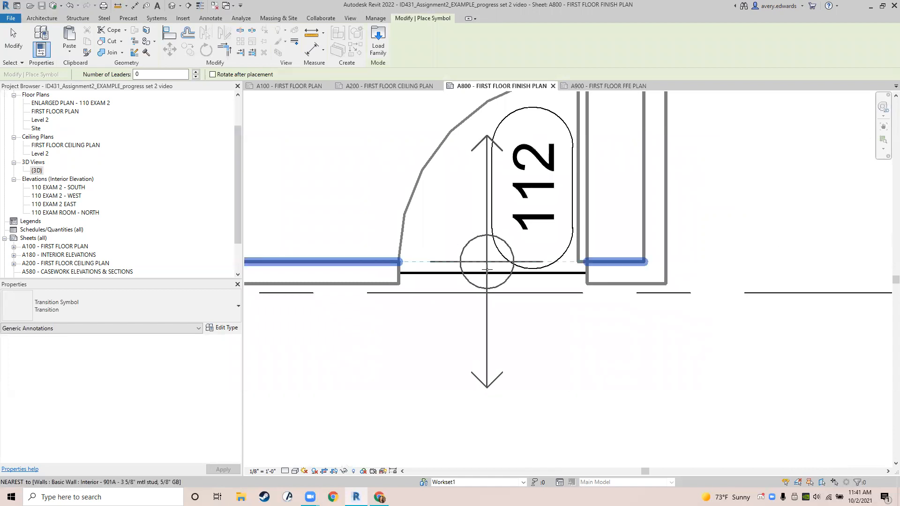
left_click(495, 272)
scroll(495, 273, "down", 3)
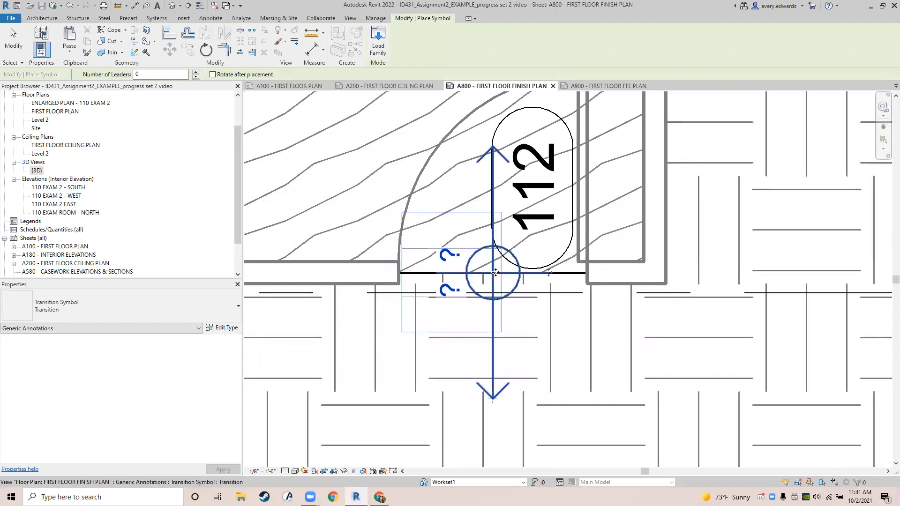
key("Escape")
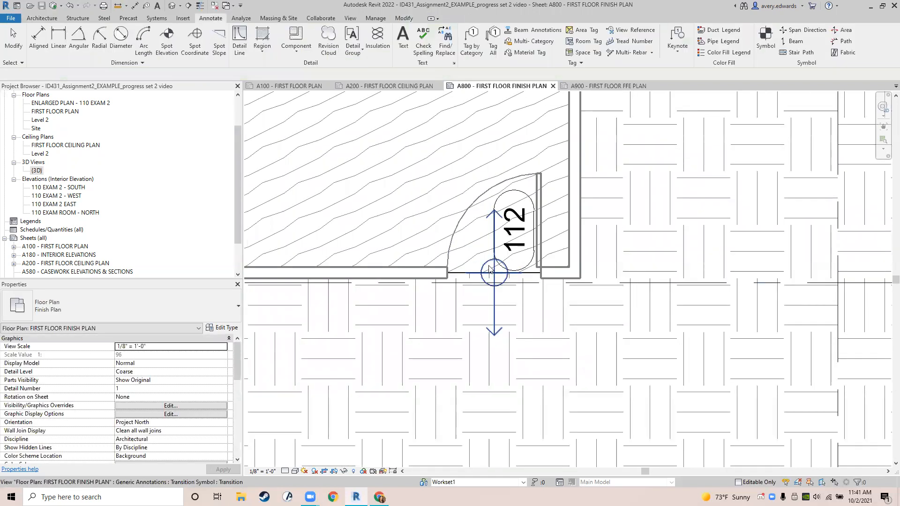
- Label the door 112 transition symbol RF-1 on the procedure room side and LVT-1 on the corridor side
left_click(495, 277)
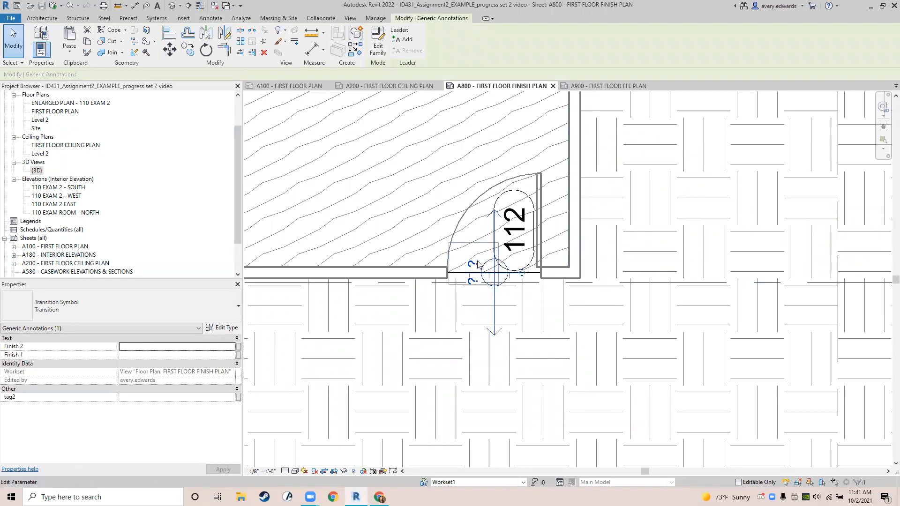
left_click_drag(478, 294, 474, 274)
left_click(473, 266)
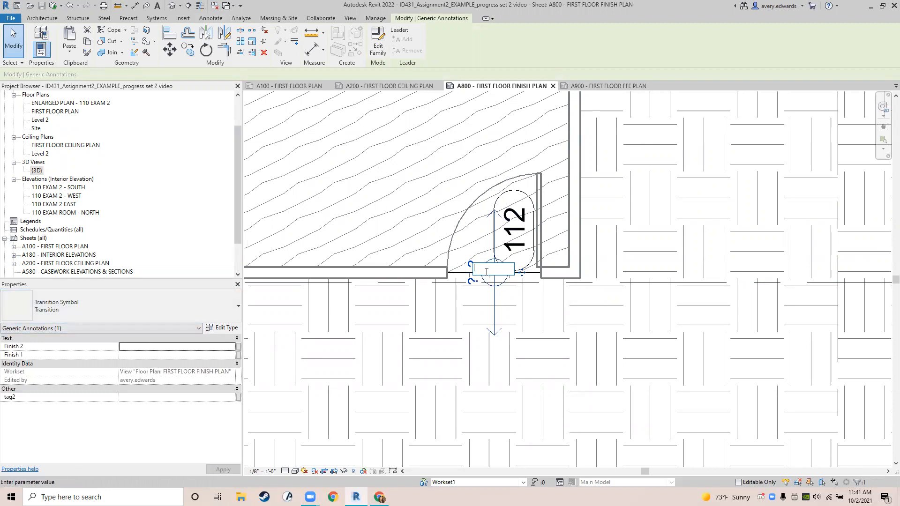
type("RF-1")
key("Return")
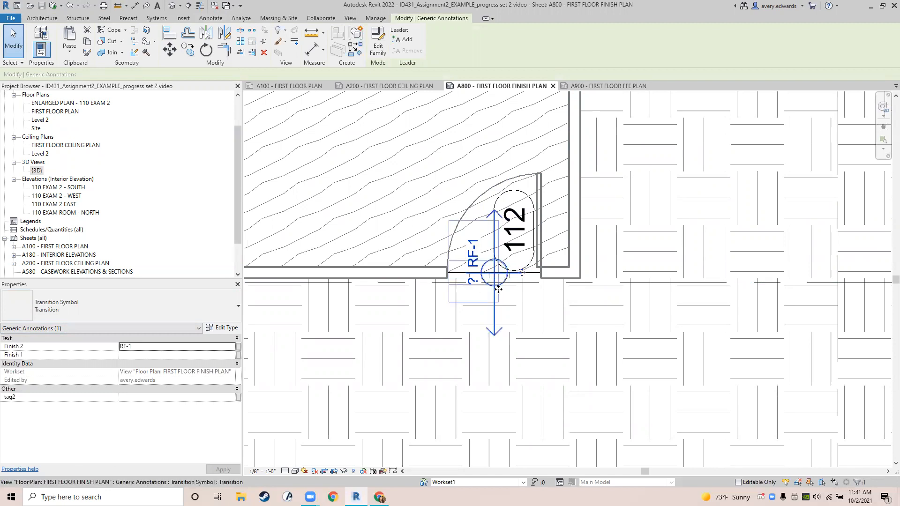
left_click(472, 281)
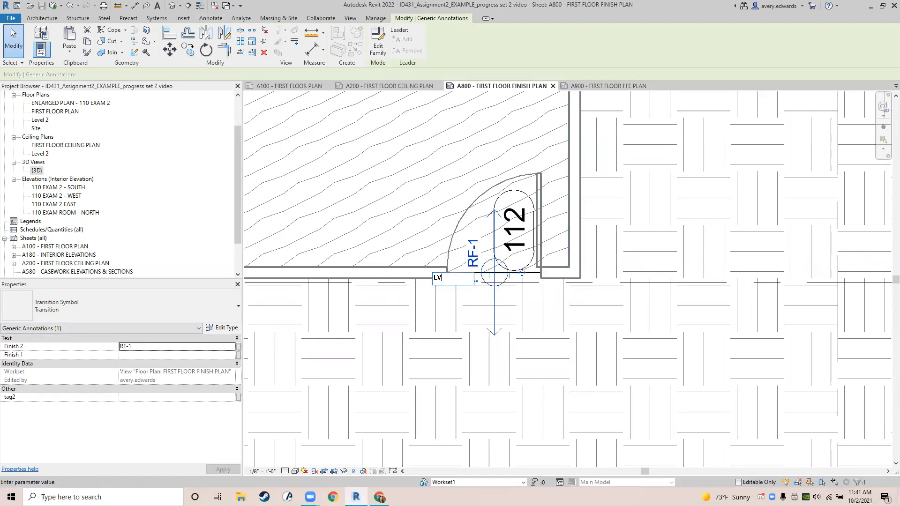
type("LVT-1")
key("Return")
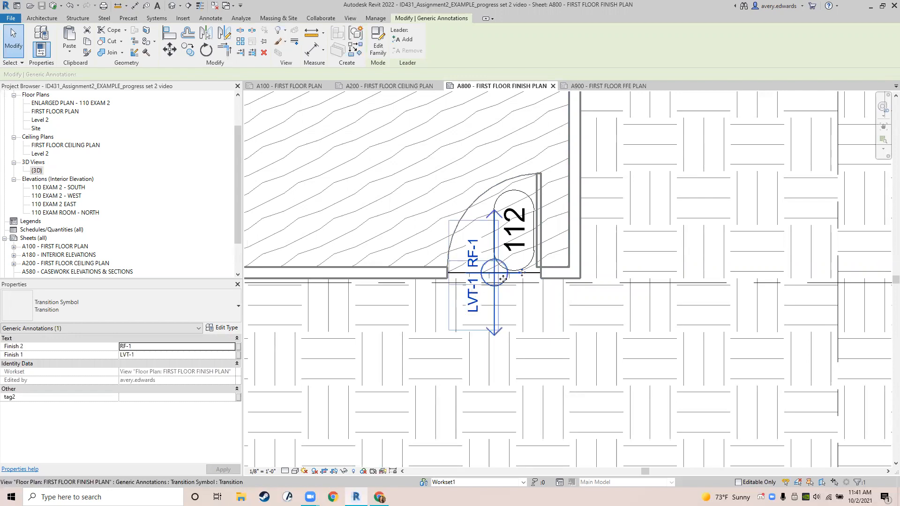
scroll(523, 269, "down", 2)
scroll(523, 264, "down", 3)
middle_click_drag(579, 228, 538, 285)
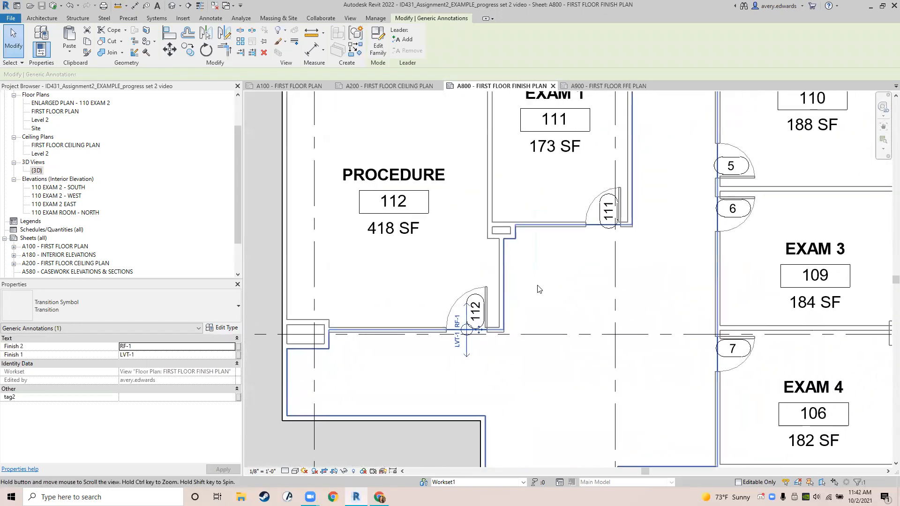
scroll(479, 320, "up", 7)
left_click(459, 303)
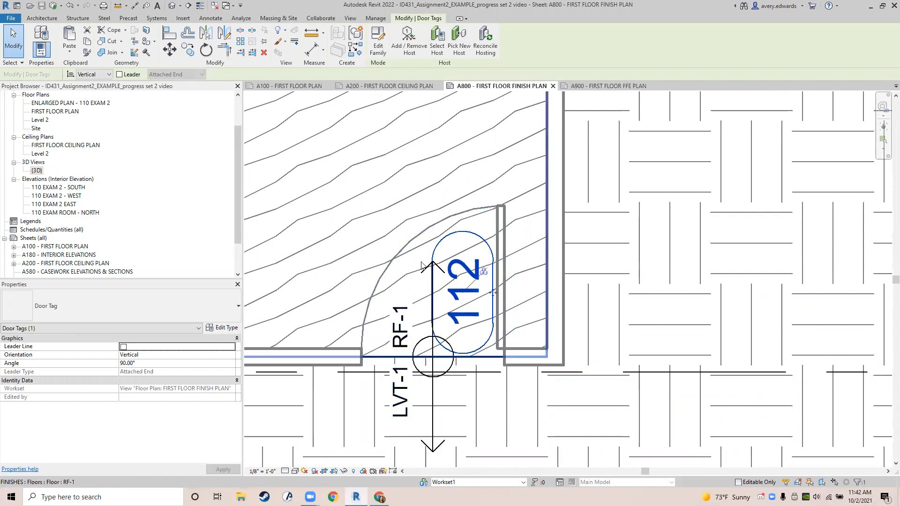
scroll(430, 371, "down", 5)
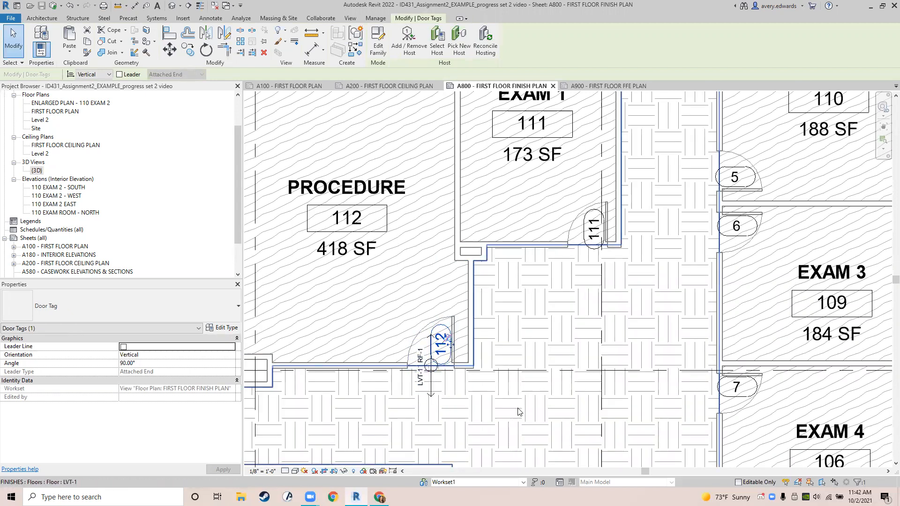
- Create a similar vertical transition symbol at the middle of the door 111 opening to Exam 1
left_click(432, 388)
key("c")
key("s")
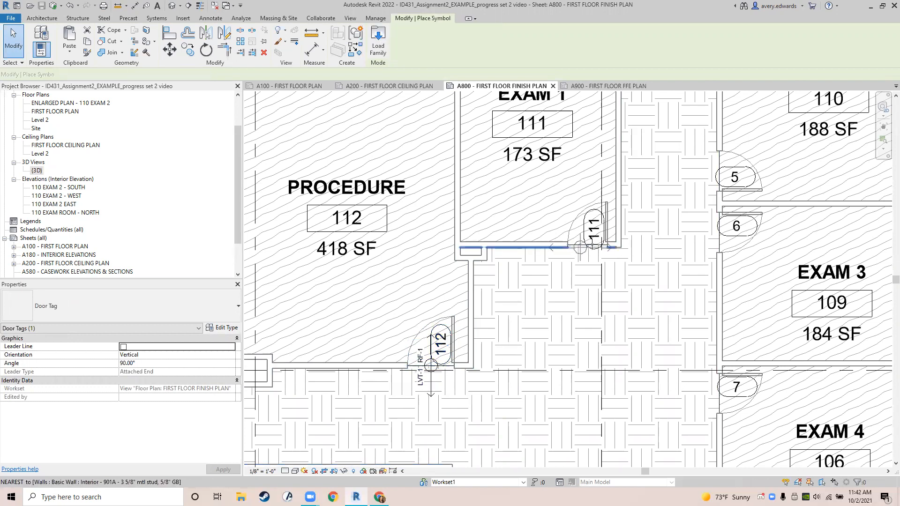
scroll(588, 247, "up", 5)
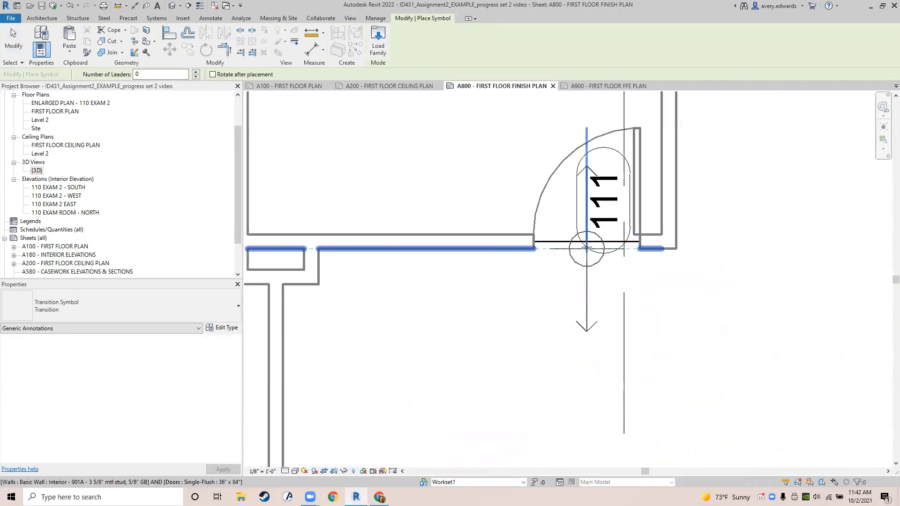
left_click(587, 236)
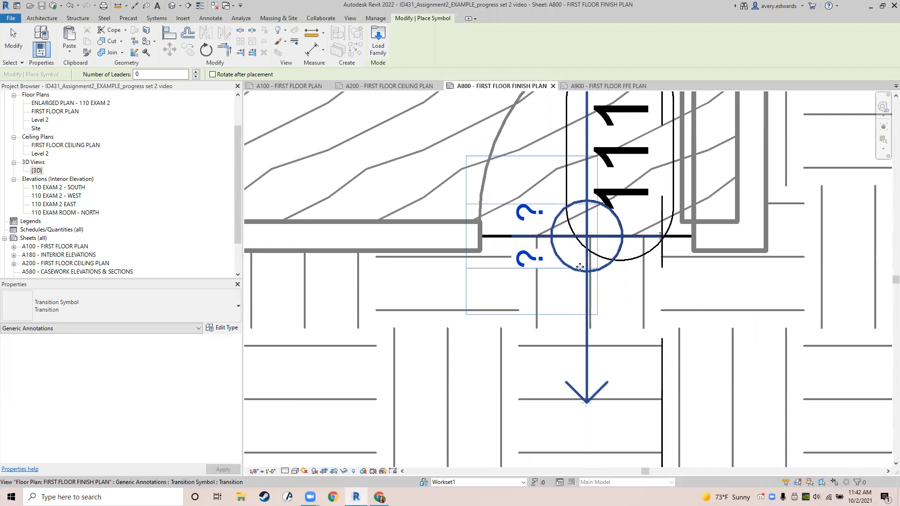
scroll(553, 300, "down", 3)
key("Escape")
key("Escape")
scroll(516, 342, "down", 3)
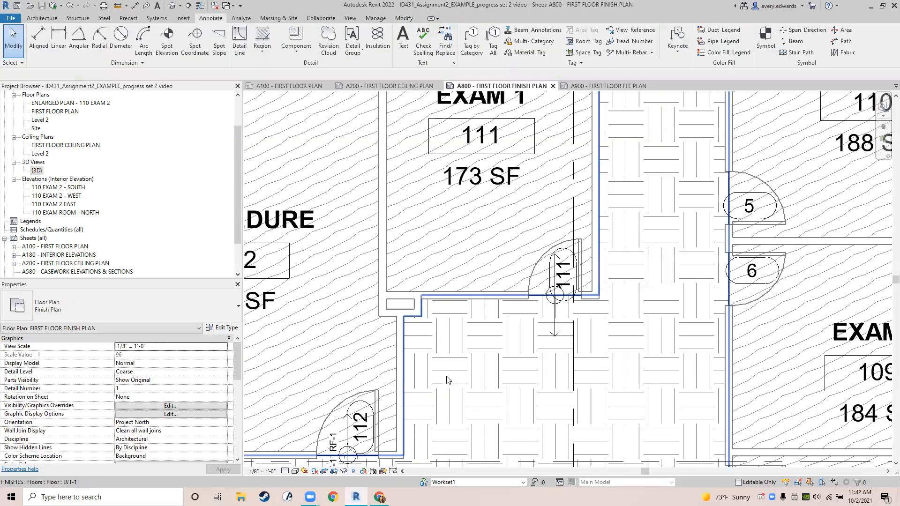
- Copy the labelled transition symbol from door 112 to the openings of doors 5 and 6 at Exam 2 and Exam 3
left_click(347, 439)
left_click_drag(347, 439, 349, 441)
left_click(347, 440)
middle_click_drag(688, 221, 407, 312)
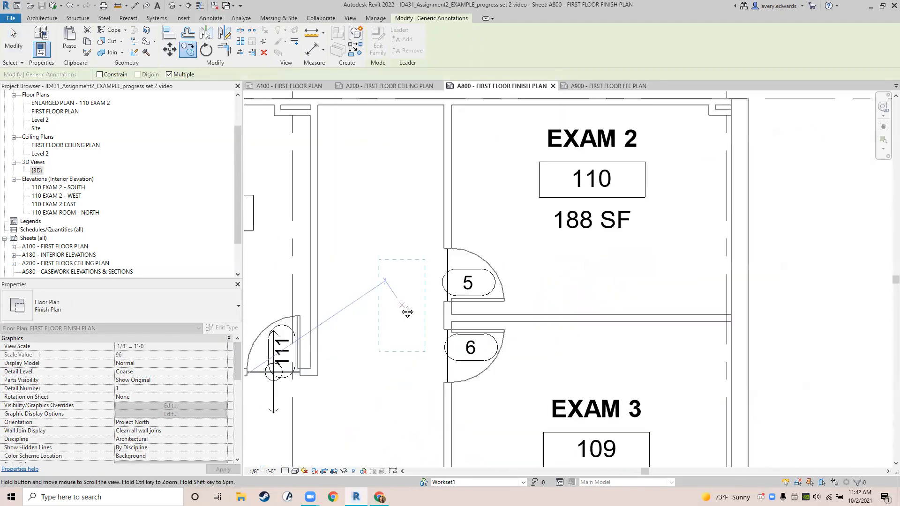
scroll(448, 281, "up", 5)
scroll(447, 280, "down", 2)
left_click(445, 263)
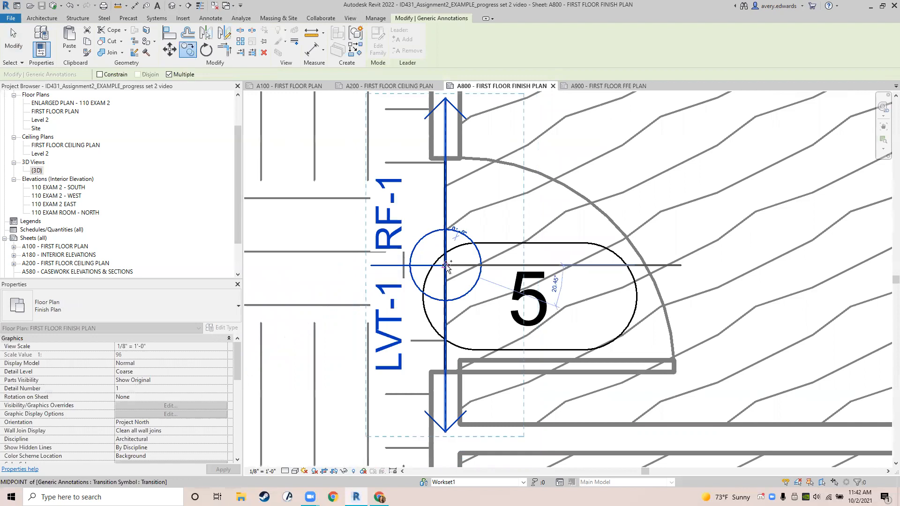
scroll(447, 281, "down", 4)
middle_click_drag(461, 380, 429, 166)
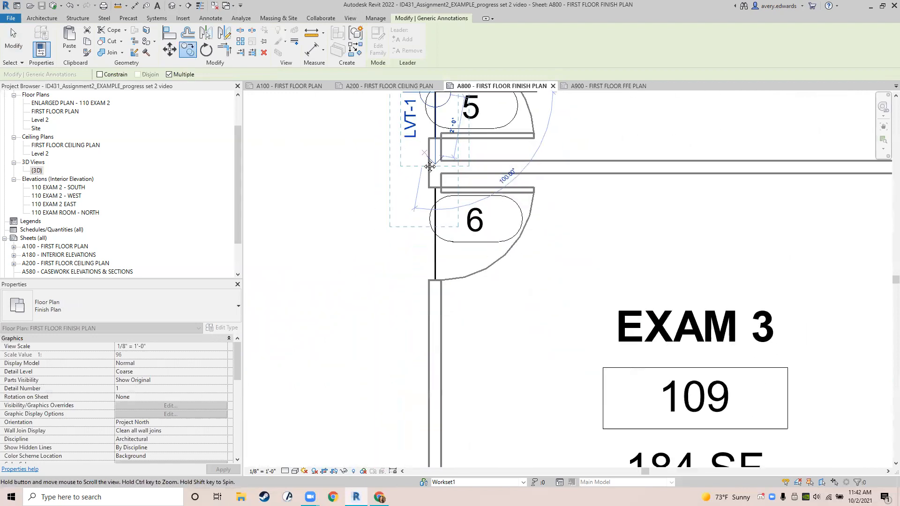
left_click(434, 235)
key("Escape")
- Rotate the transition symbols at doors 5 and 6 to horizontal, with LVT-1 toward the corridor and RF-1 toward the exam rooms
left_click(434, 235)
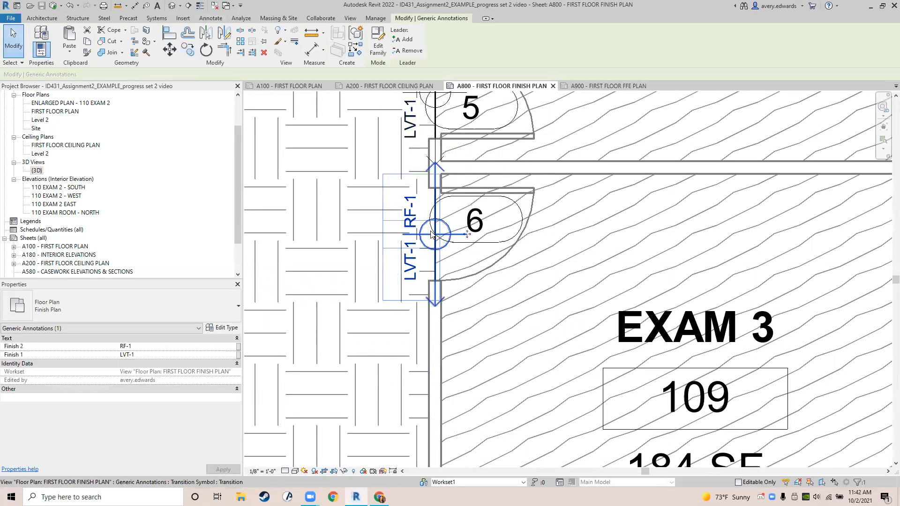
key("space")
key("space")
key("space")
middle_click_drag(432, 126, 432, 318)
left_click(428, 287)
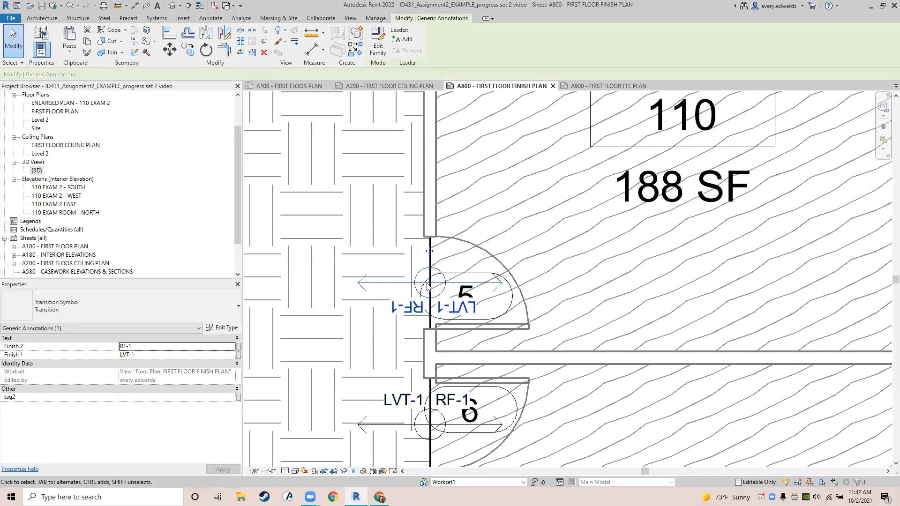
key("space")
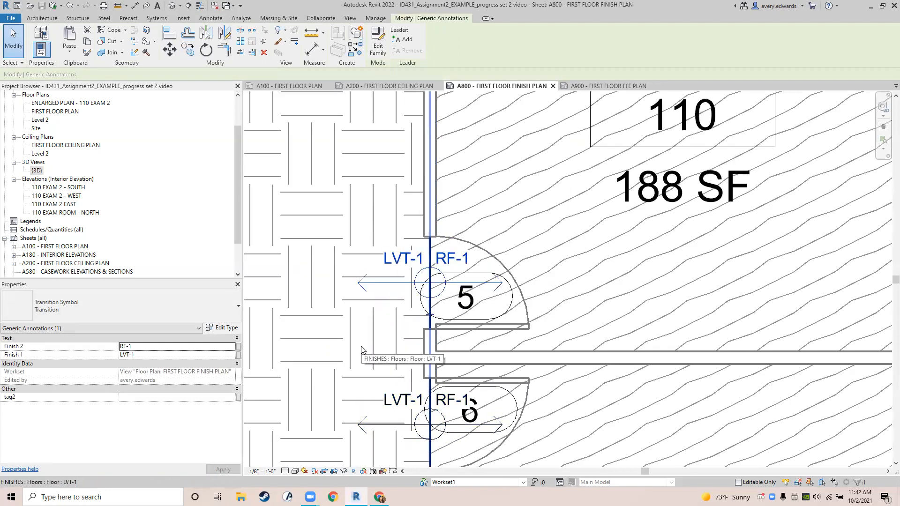
key("Escape")
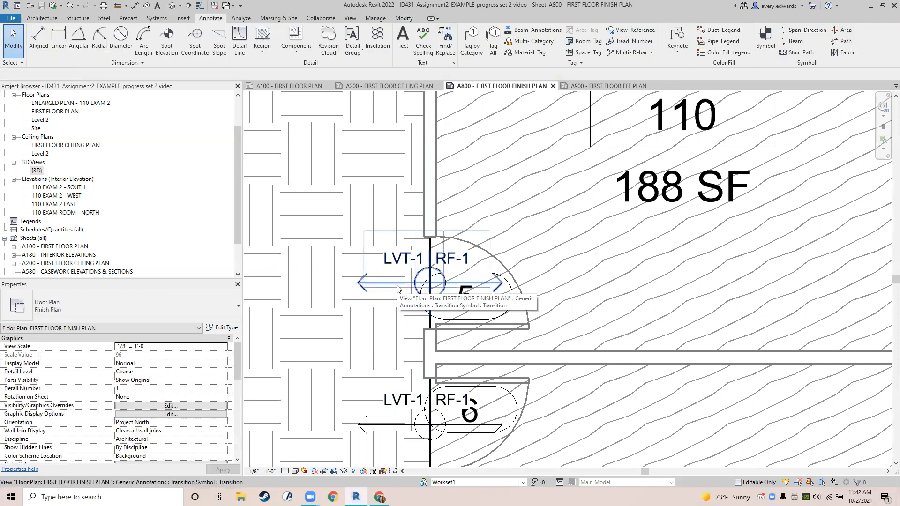
- Examine the door openings and floor finish changes along the exam rooms, corridor, conference room and lobby
scroll(397, 288, "down", 3)
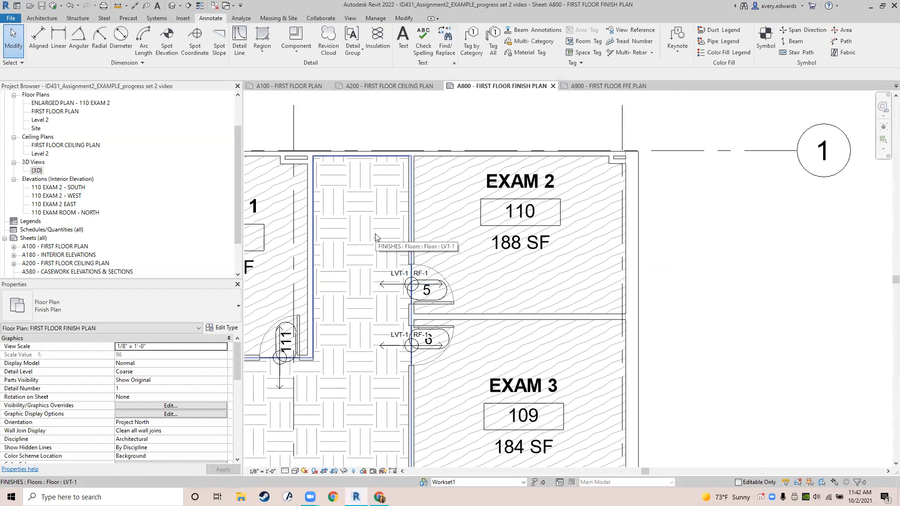
scroll(378, 285, "down", 2)
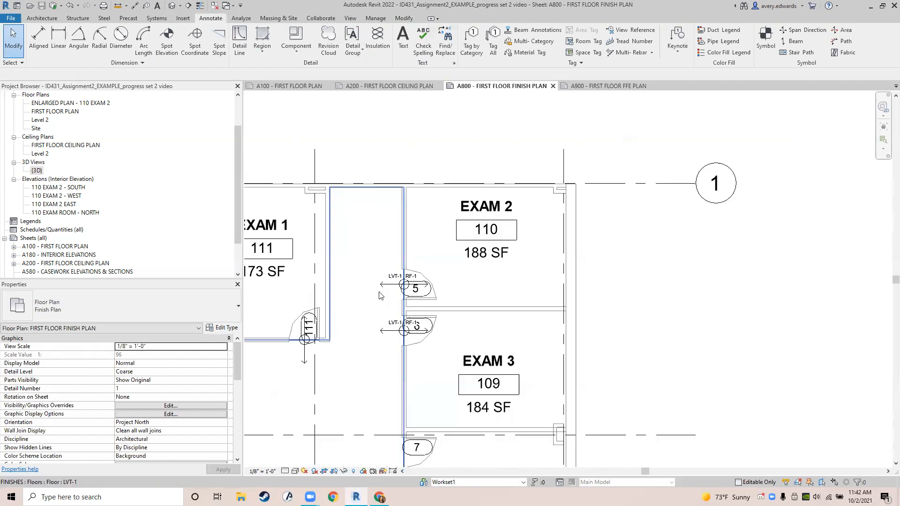
middle_click_drag(388, 305, 531, 186)
middle_click_drag(433, 344, 443, 180)
scroll(421, 288, "down", 3)
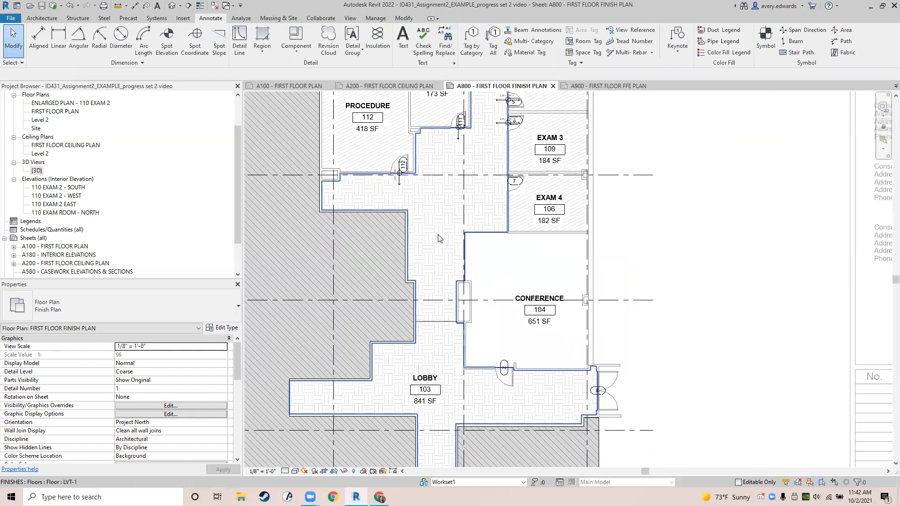
middle_click_drag(427, 256, 428, 402)
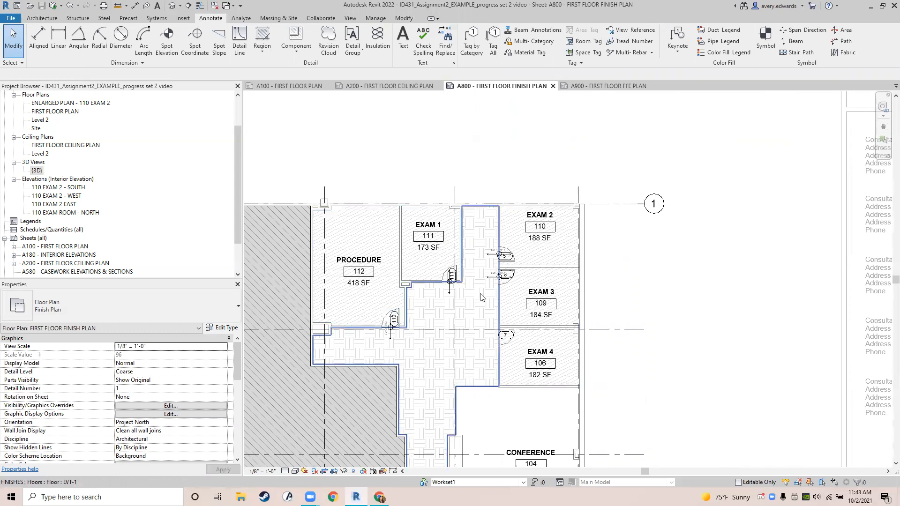
scroll(477, 320, "up", 5)
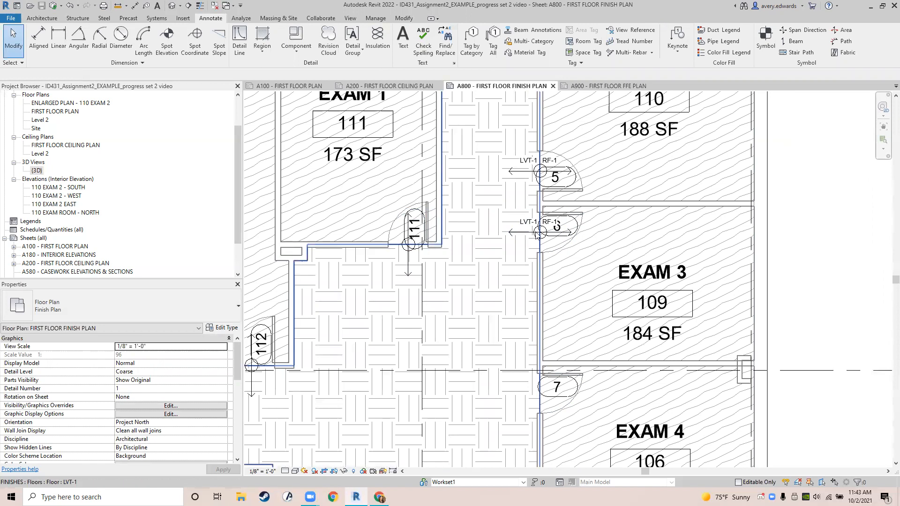
- Place a horizontal transition symbol on the opening line of exterior double door 8, just above the door's centre
scroll(431, 276, "down", 4)
scroll(506, 282, "up", 2)
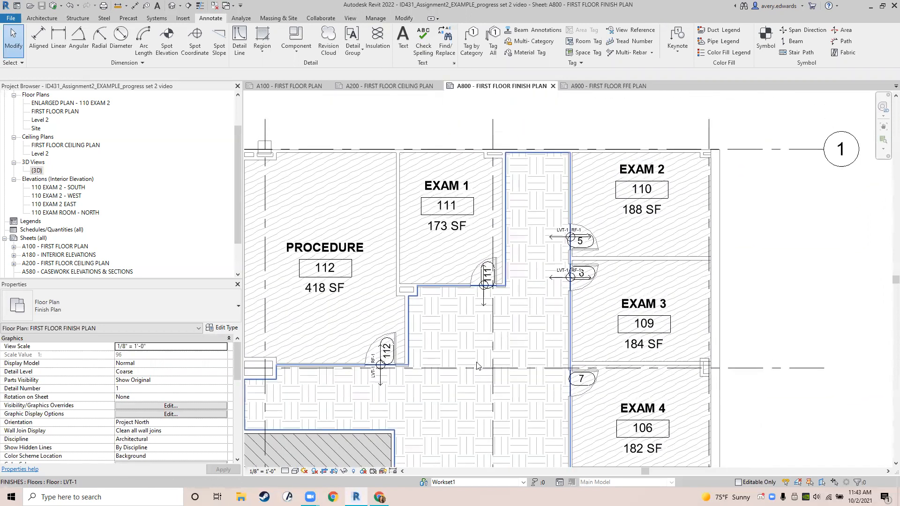
scroll(478, 378, "down", 1)
middle_click_drag(467, 400, 474, 288)
middle_click_drag(453, 454, 420, 206)
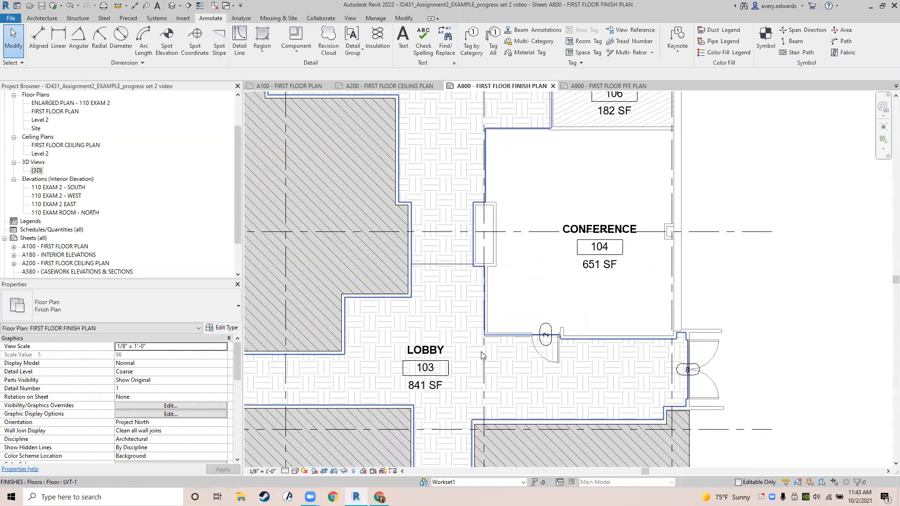
middle_click_drag(462, 237, 446, 197)
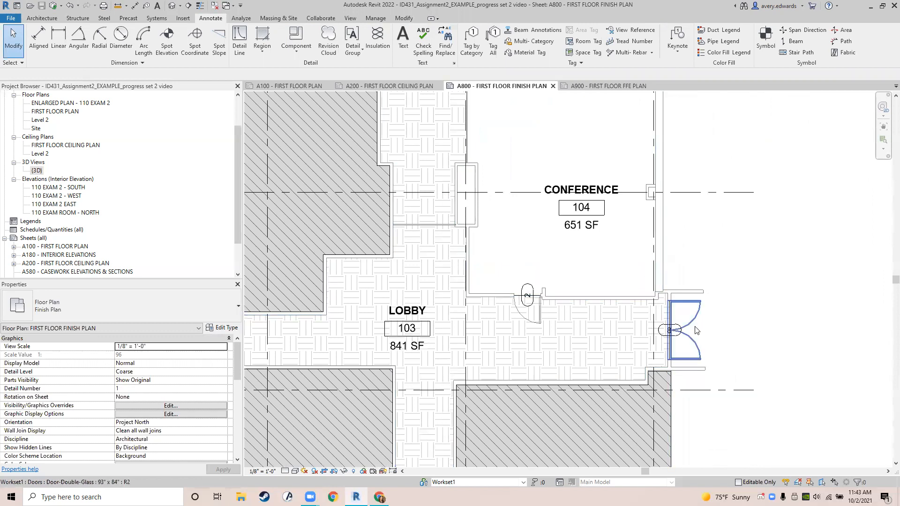
key("Return")
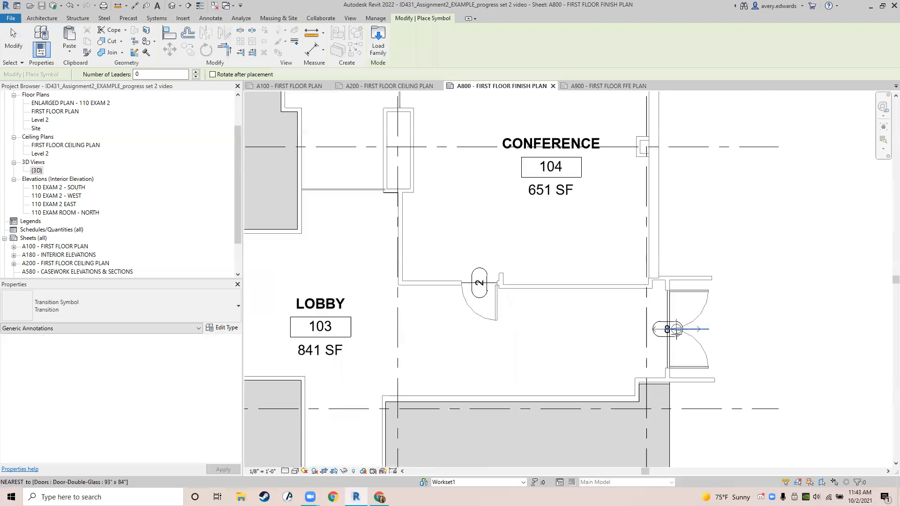
scroll(670, 330, "up", 3)
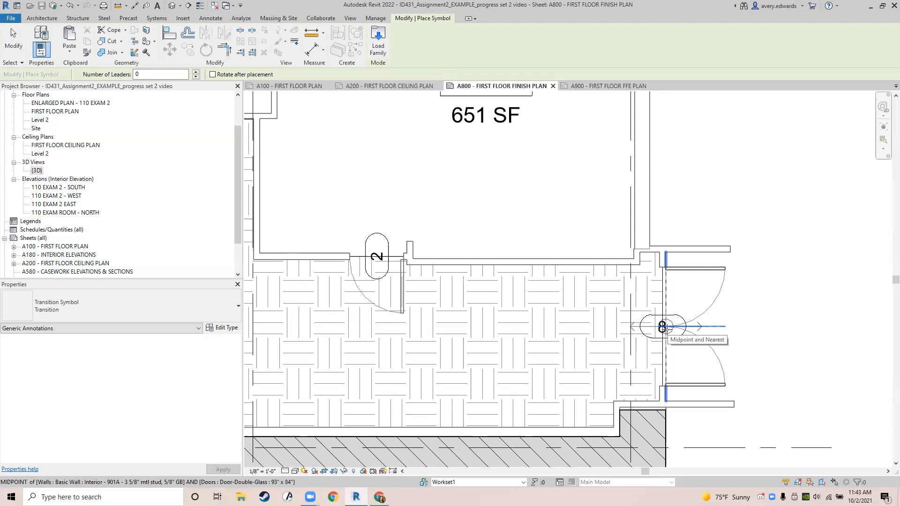
left_click(665, 327)
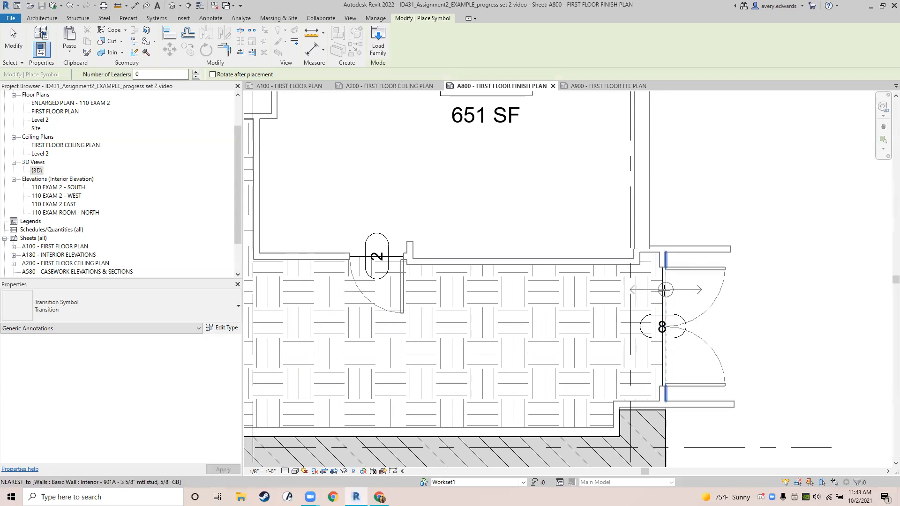
left_click(665, 289)
key("Escape")
- Label the transition symbol at door 8 with LVT-1 on the lobby side and EXISTING on the exterior side
scroll(662, 300, "up", 2)
left_click(654, 271)
left_click(654, 271)
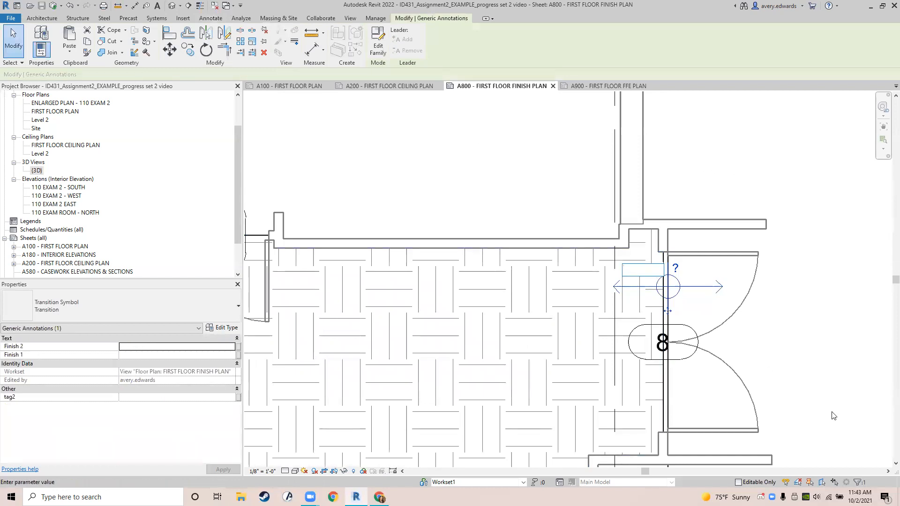
type("LVT")
type("-2")
left_click(675, 271)
left_click(676, 272)
type("EXISTING")
key("Return")
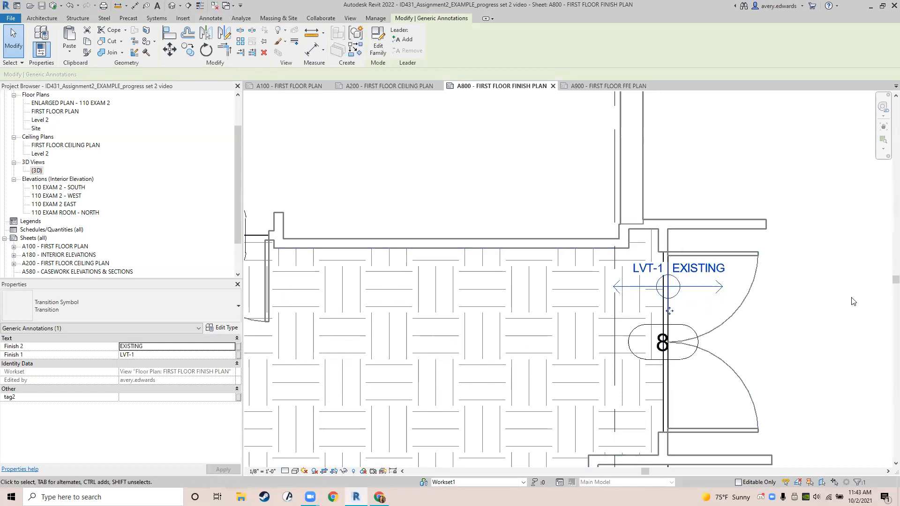
- Align the transition symbol with the centreline of double door 8
key("a")
key("l")
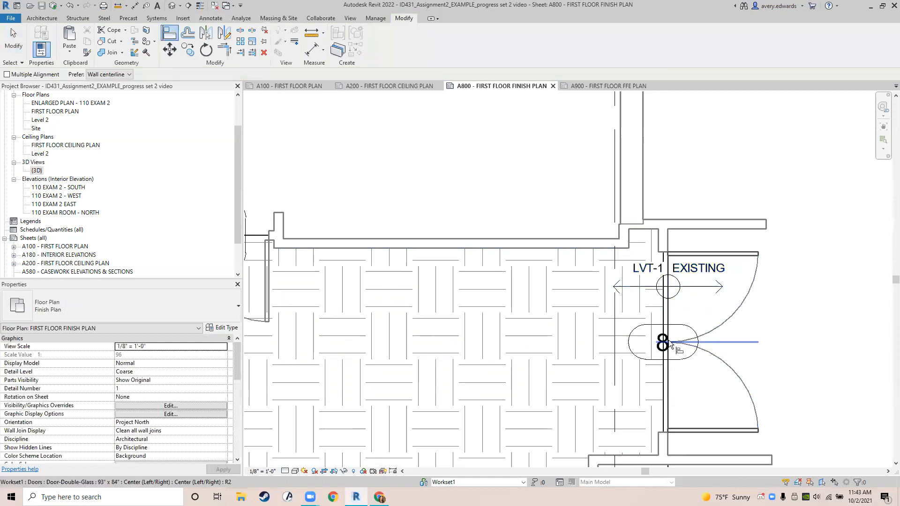
left_click(701, 294)
key("Escape")
key("Escape")
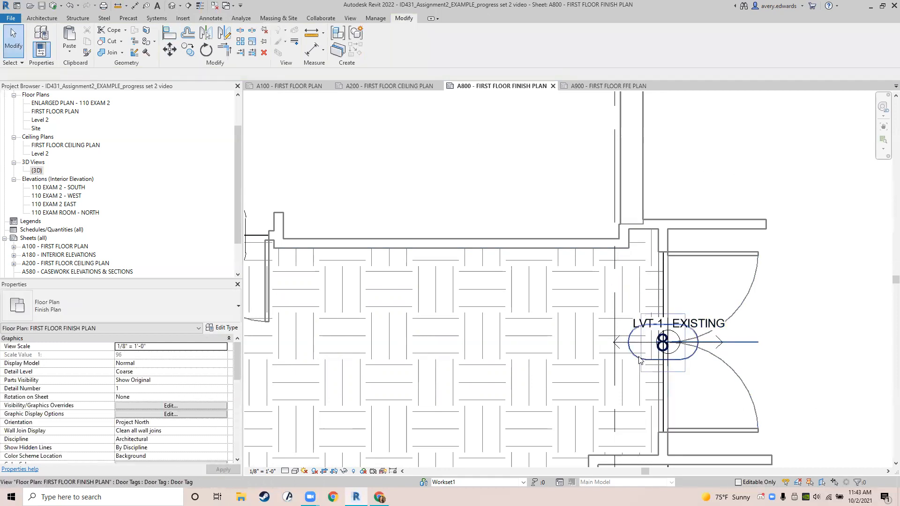
- Move the door 8 tag above the transition symbol, clear of its LVT-1 and EXISTING labels
left_click(664, 359)
left_click_drag(663, 359, 703, 300)
left_click(799, 317)
scroll(800, 329, "down", 2)
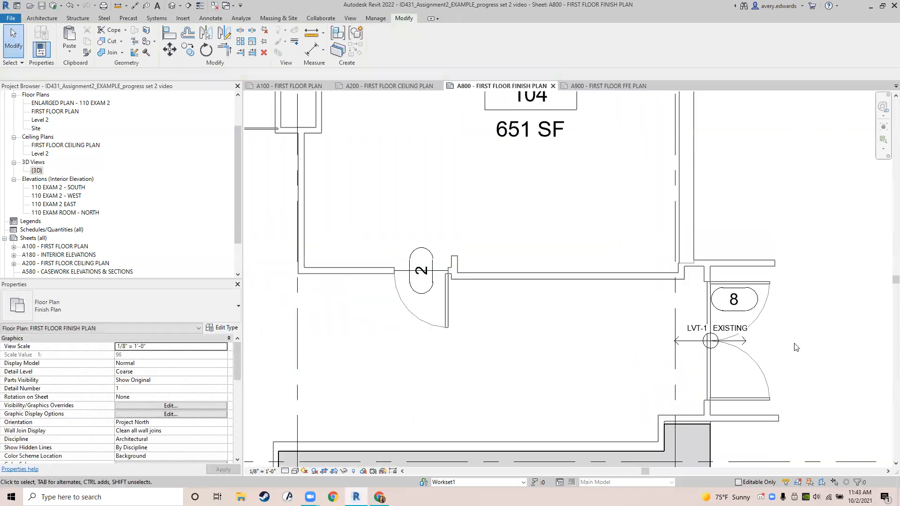
- Synchronize the model with central, relinquishing borrowed elements
scroll(802, 358, "down", 2)
middle_click_drag(693, 246, 641, 309)
scroll(640, 308, "down", 3)
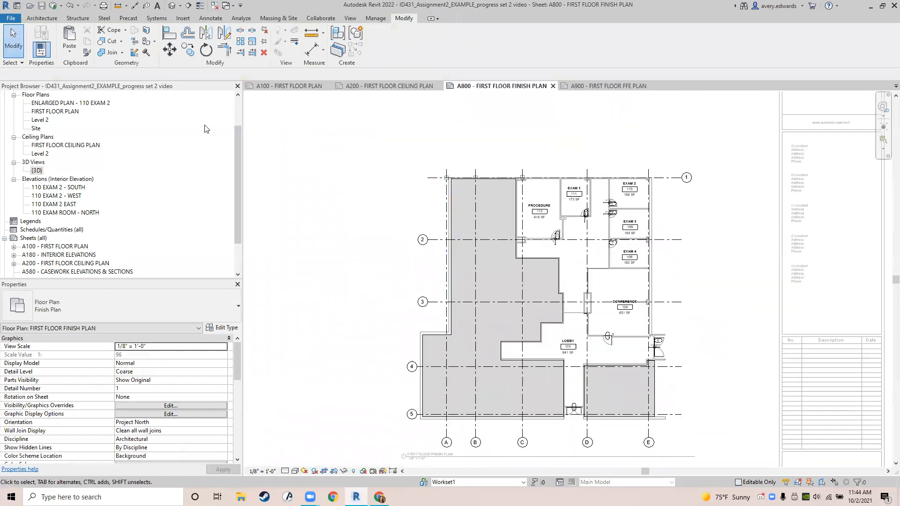
left_click(52, 10)
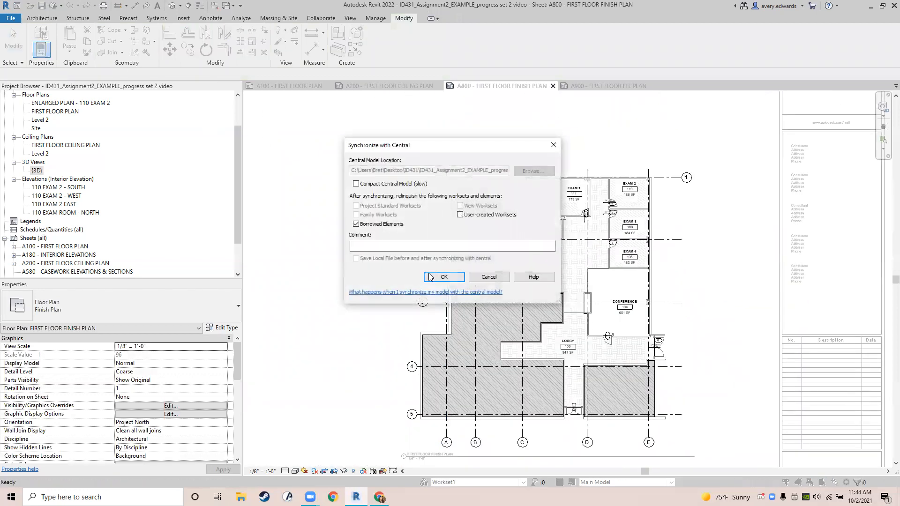
left_click(457, 276)
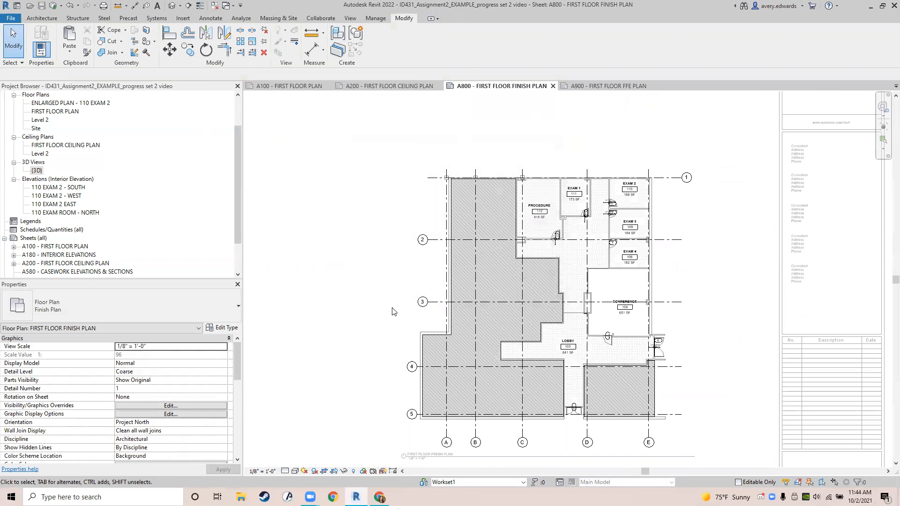
- Place a Finish Limits detail component in the upper part of the Procedure 112 room
middle_click_drag(306, 182, 272, 162)
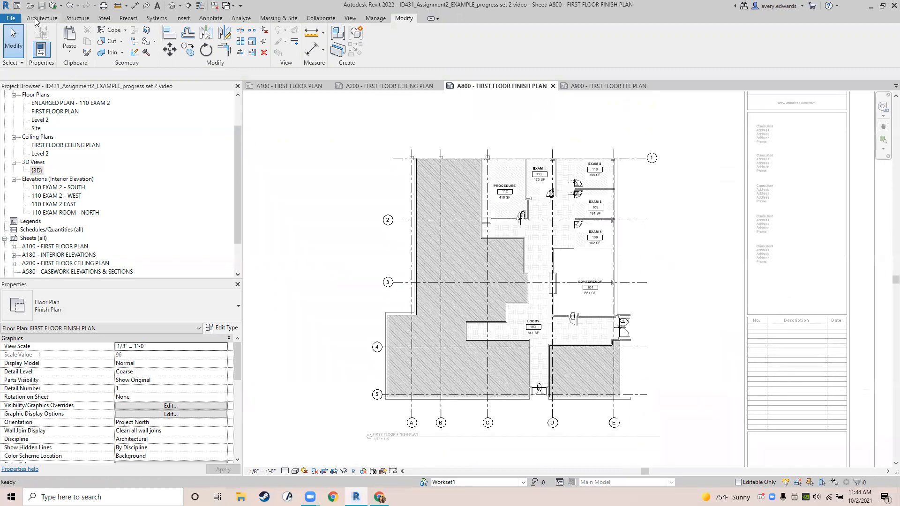
left_click(36, 18)
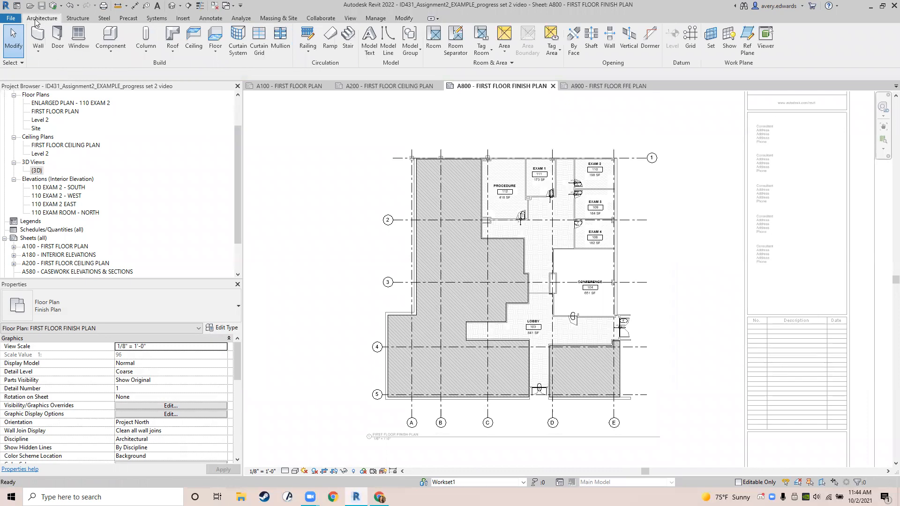
left_click(216, 18)
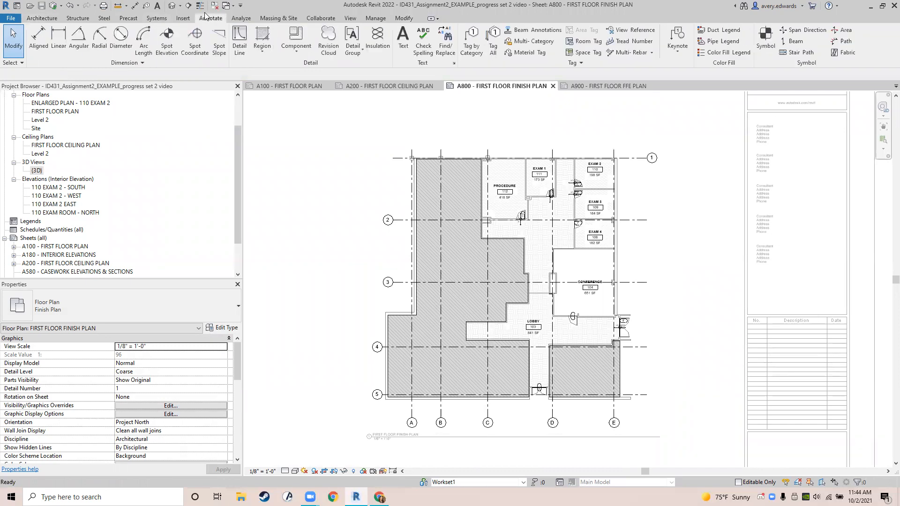
left_click(295, 37)
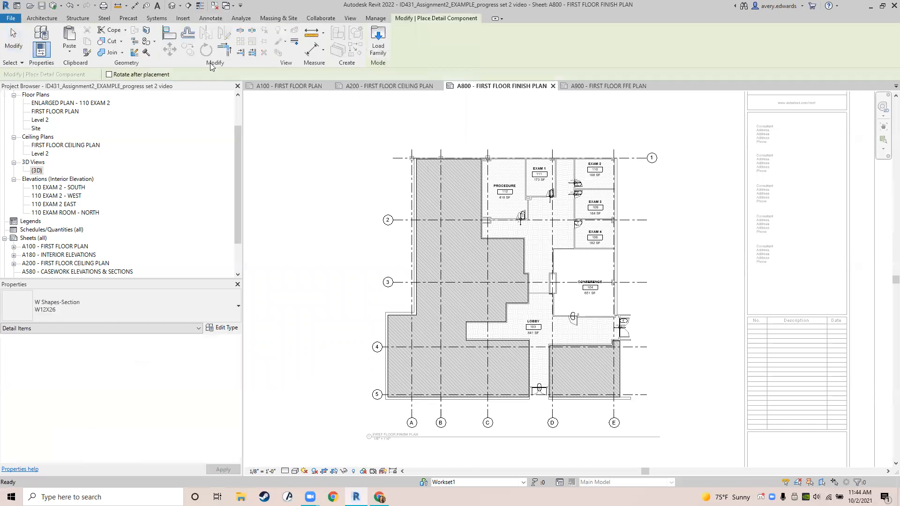
left_click(102, 295)
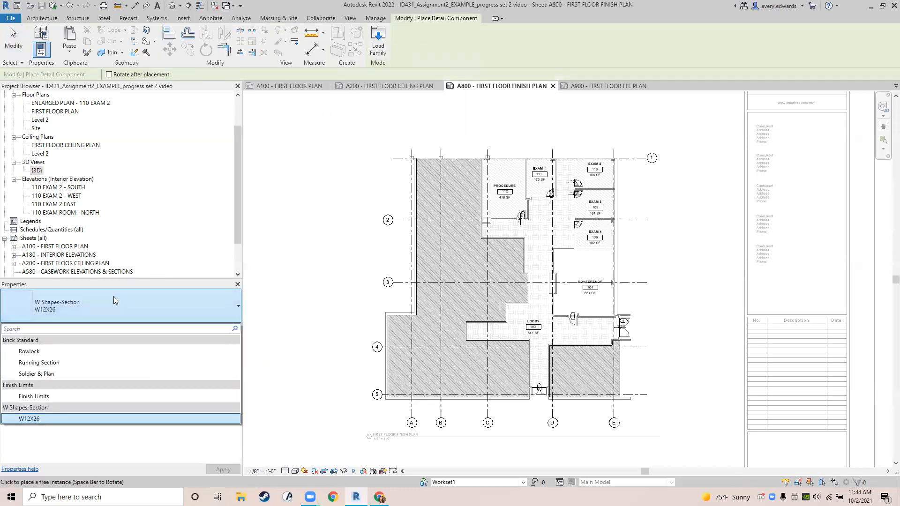
left_click(58, 396)
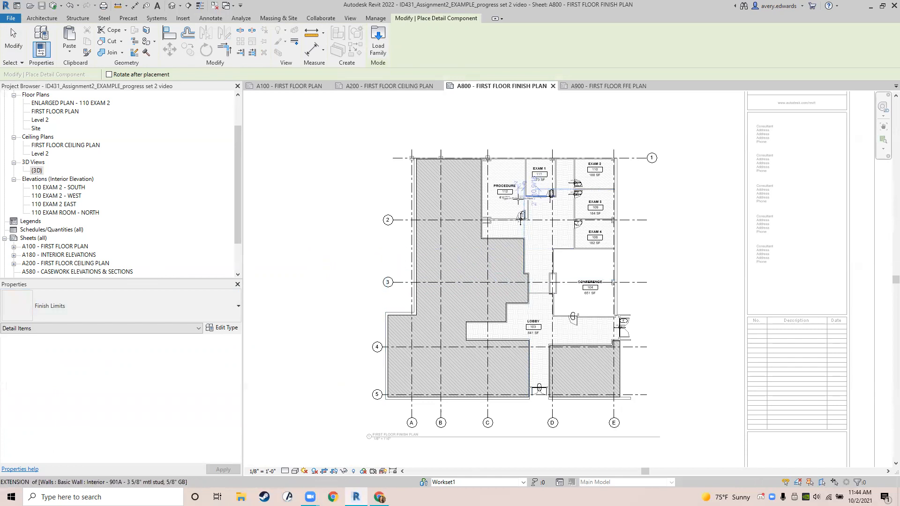
scroll(539, 201, "up", 2)
middle_click_drag(497, 220, 454, 327)
scroll(474, 219, "up", 8)
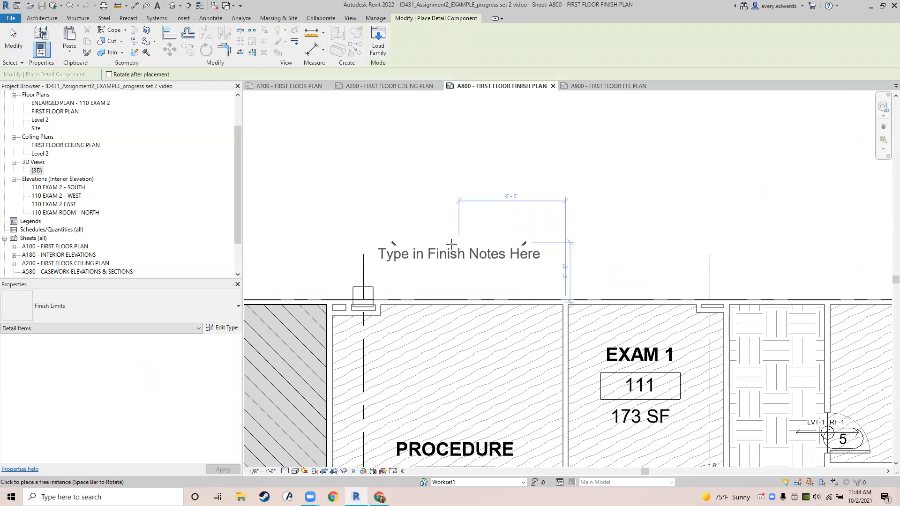
scroll(487, 260, "down", 3)
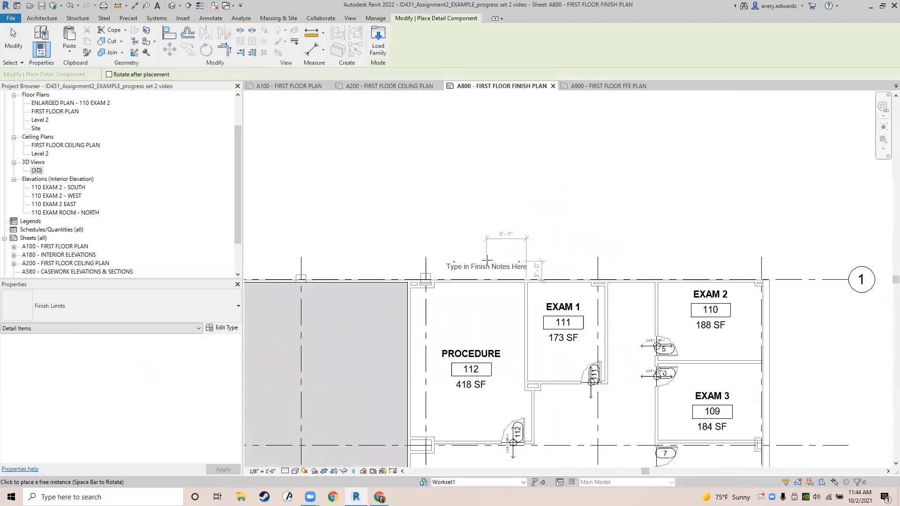
mouse_move(483, 343)
middle_mouse_down()
mouse_move(471, 227)
mouse_move(462, 270)
middle_mouse_up()
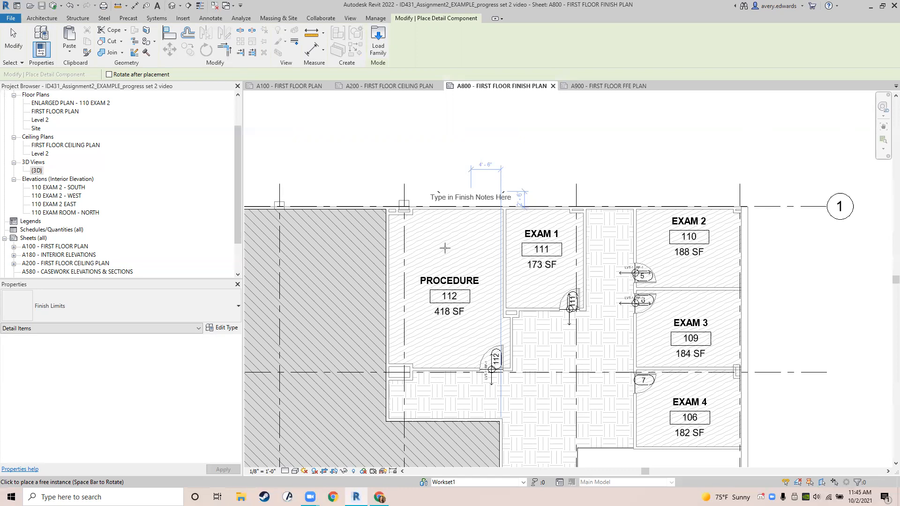
scroll(445, 233, "up", 4)
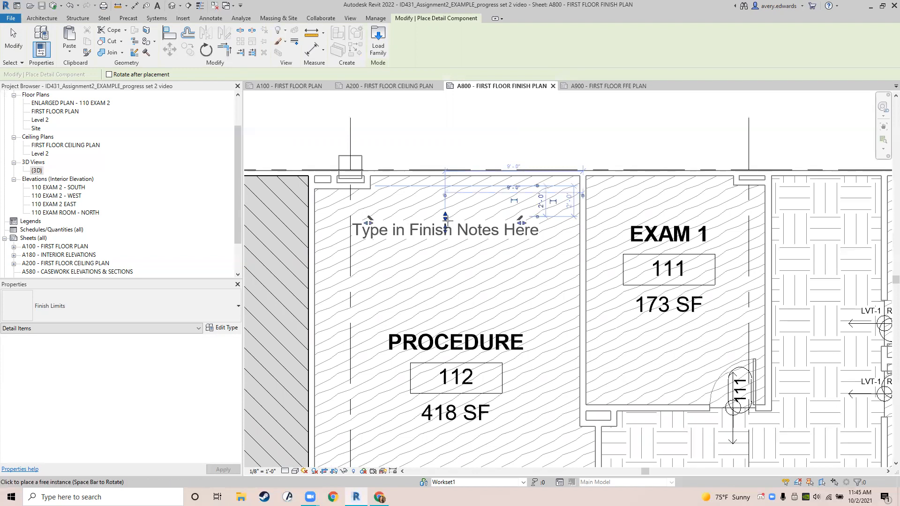
- Set the Finish_Data of the Finish Limits component in Procedure 112 to PT-2
key("Escape")
key("Escape")
left_click(445, 232)
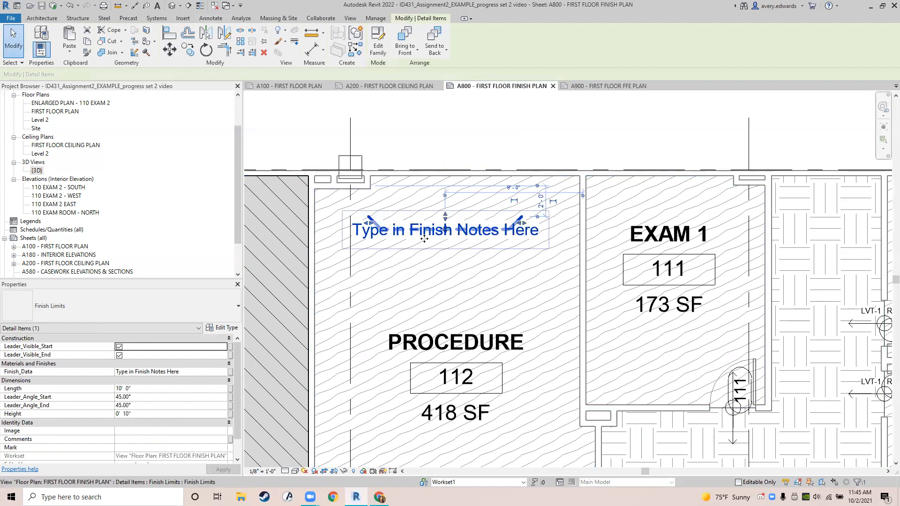
left_click(178, 372)
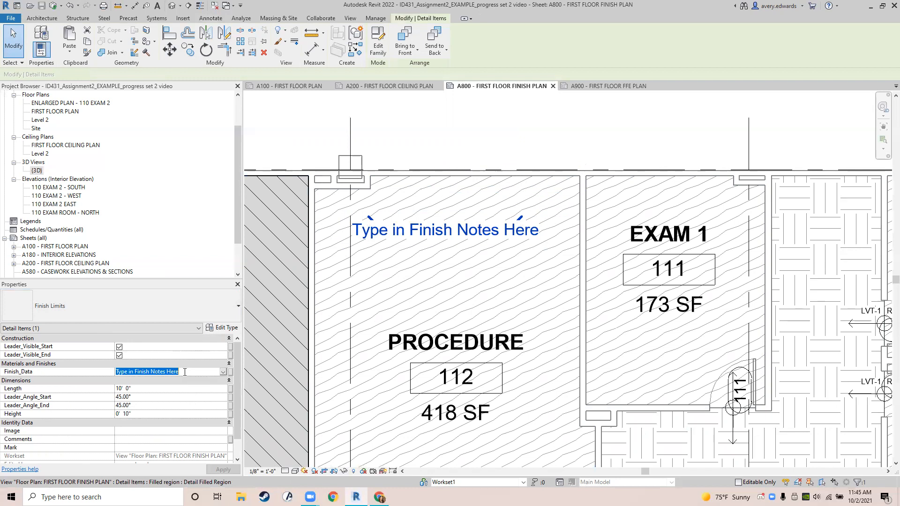
type("PT-")
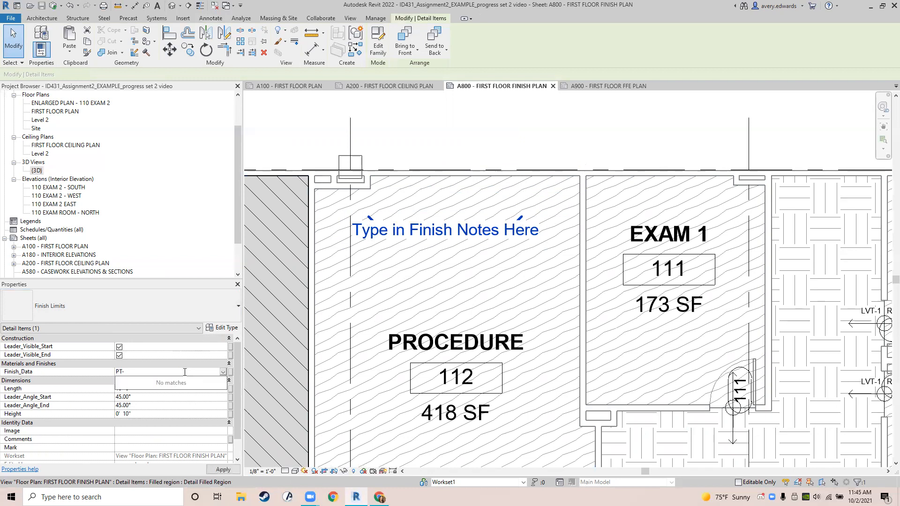
type("2")
key("Return")
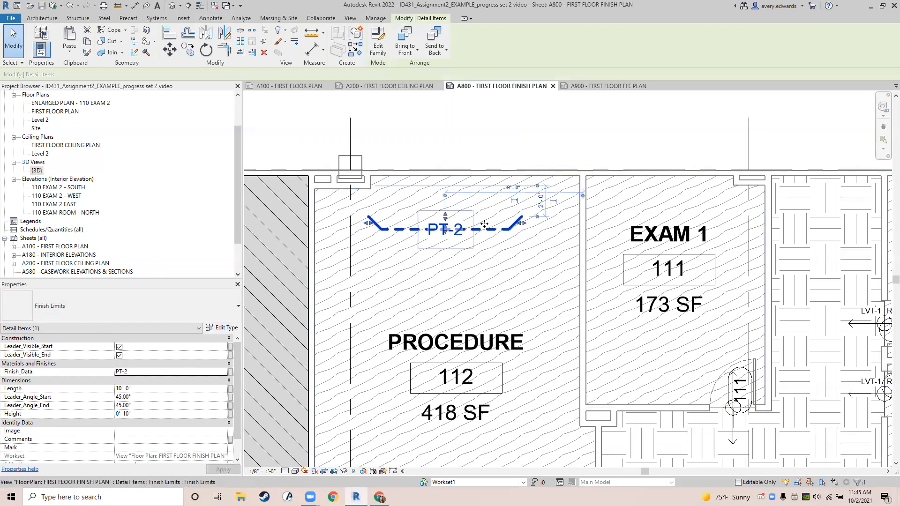
- Move the PT-2 finish limits marker by its right leader tip to the upper-right inside corner of the Procedure room
scroll(494, 235, "down", 4)
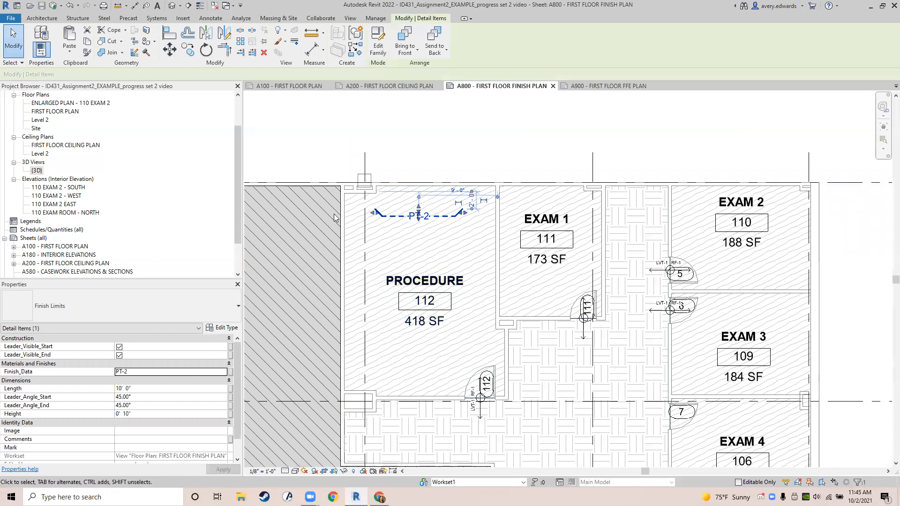
scroll(471, 188, "up", 4)
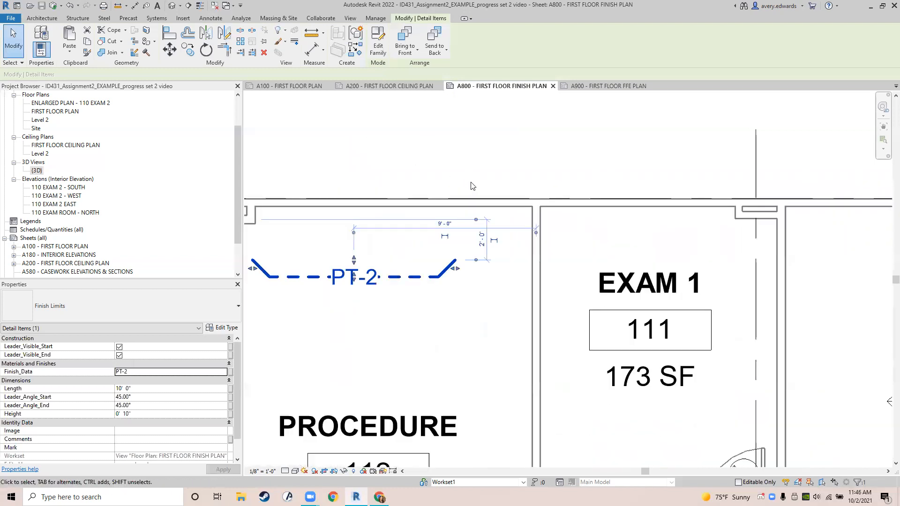
left_click(468, 392)
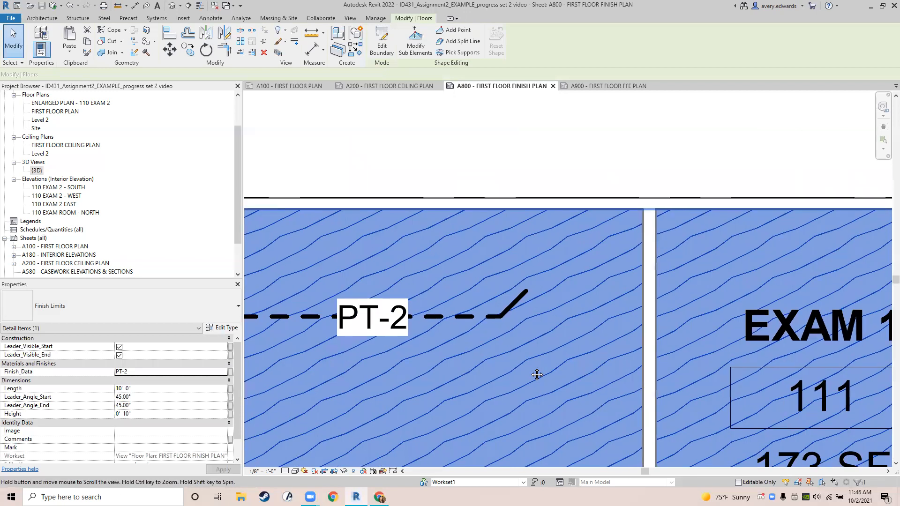
scroll(539, 370, "up", 2)
key("Escape")
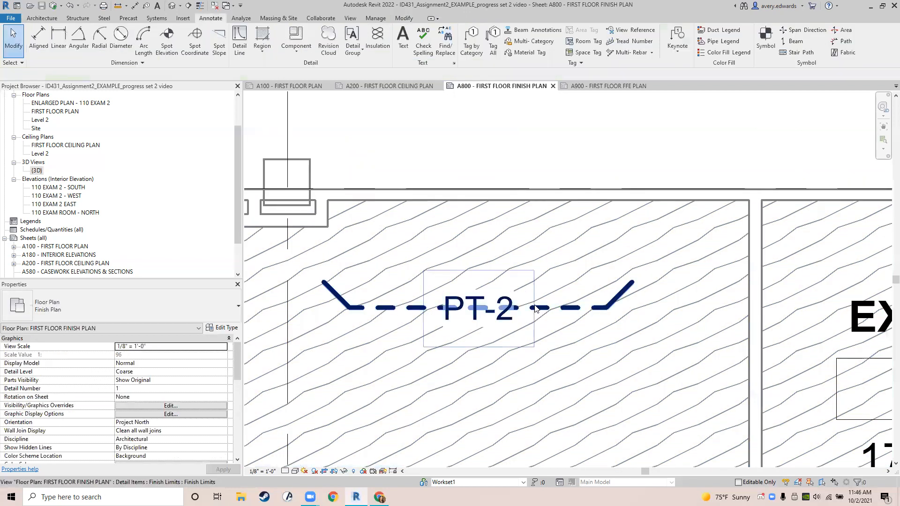
left_click(534, 305)
key("m")
key("v")
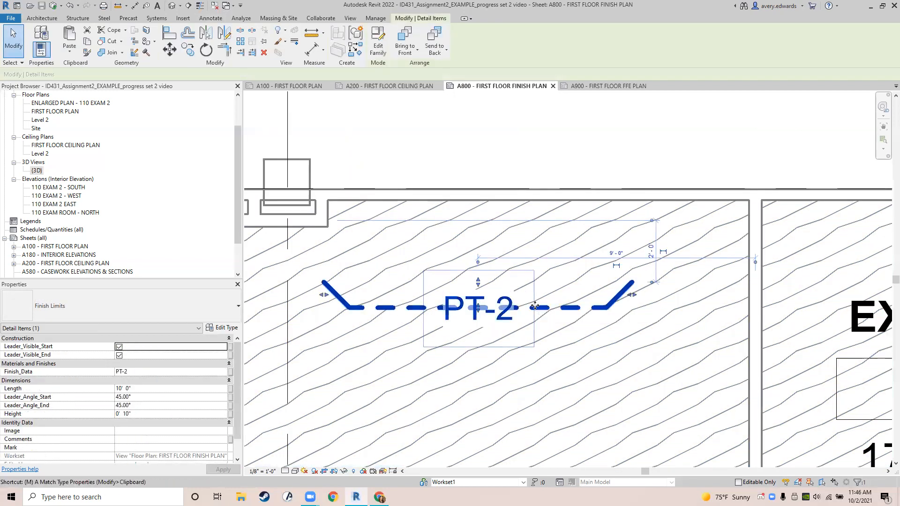
left_click(633, 281)
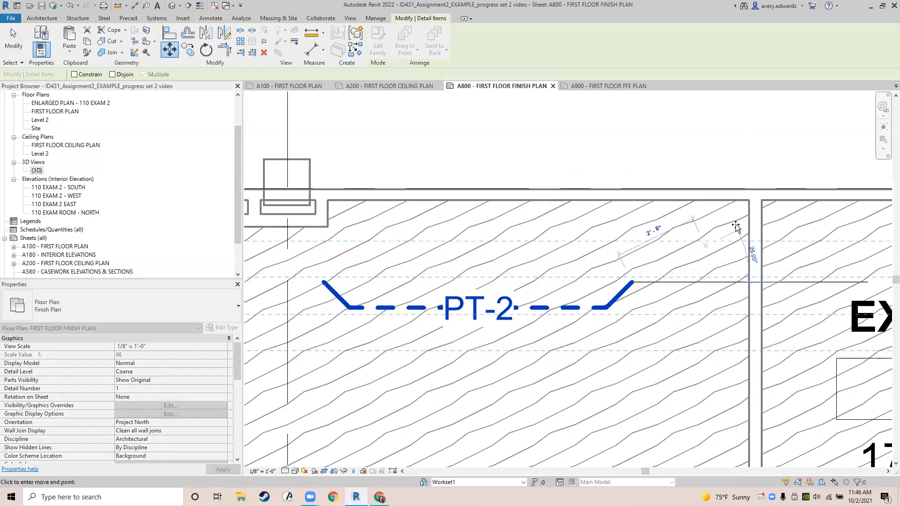
left_click(748, 203)
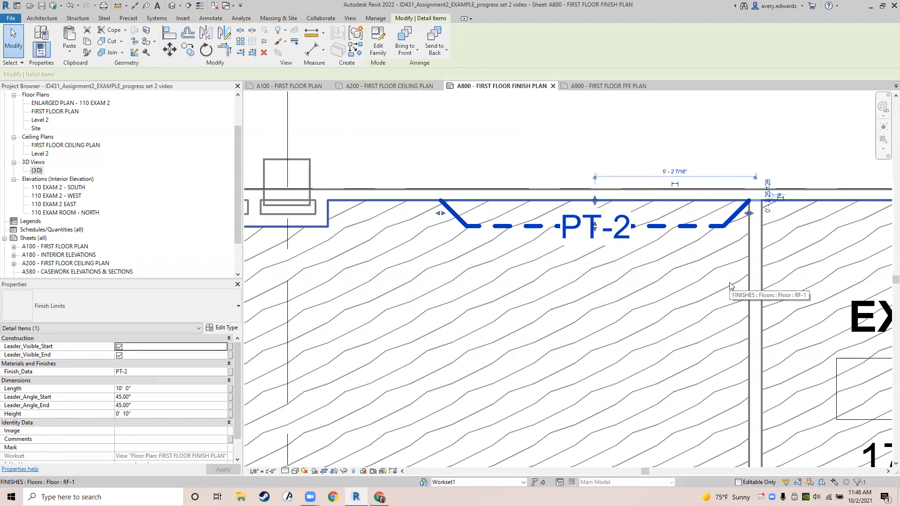
- Stretch the left end of the Procedure room's PT-2 marker to the column bump-out's corner, making it about 13' 8" long
mouse_move(459, 306)
middle_mouse_down()
mouse_move(544, 277)
mouse_move(565, 284)
middle_mouse_up()
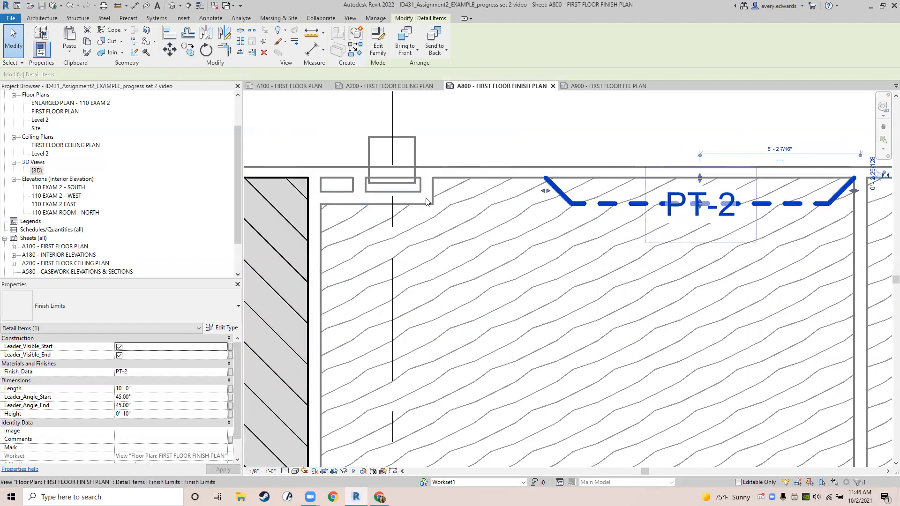
left_click_drag(544, 188, 436, 177)
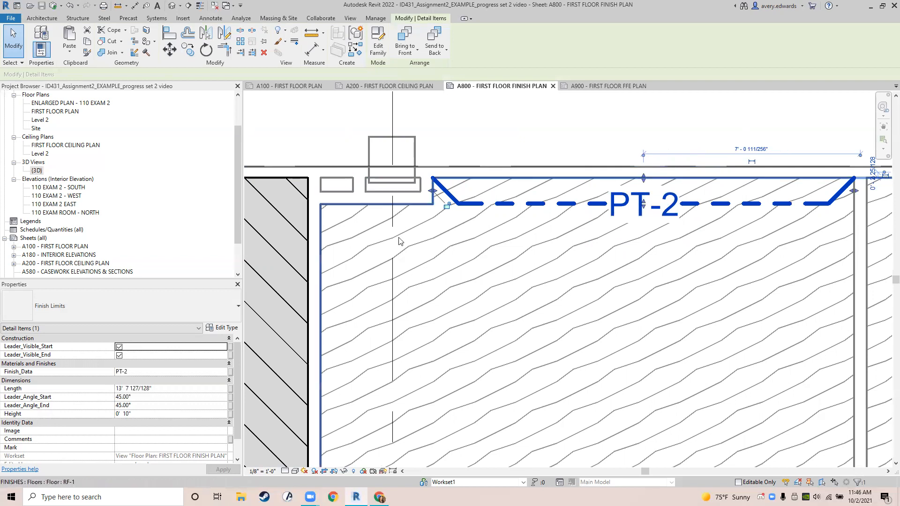
middle_click_drag(436, 281, 454, 278)
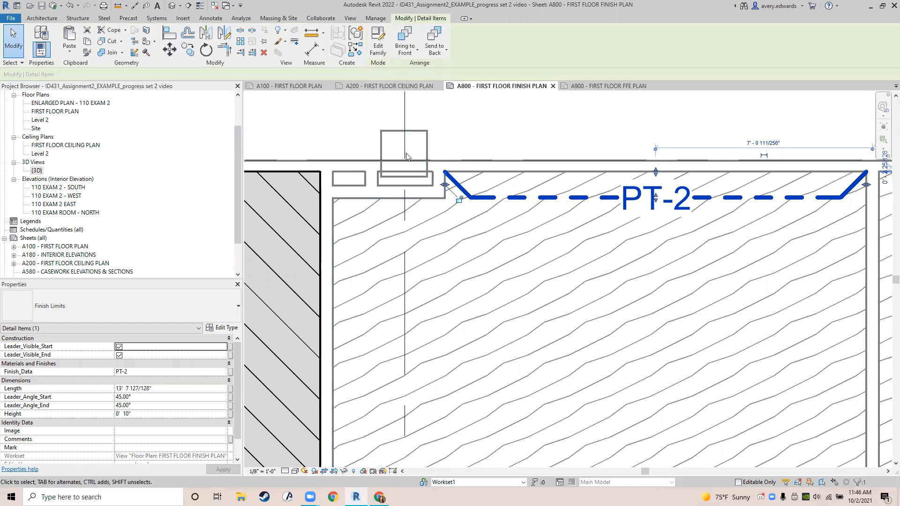
- Copy the PT-2 marker from its left leader tip to the inside corner where the column bump-out meets the room's left wall
key("c")
key("o")
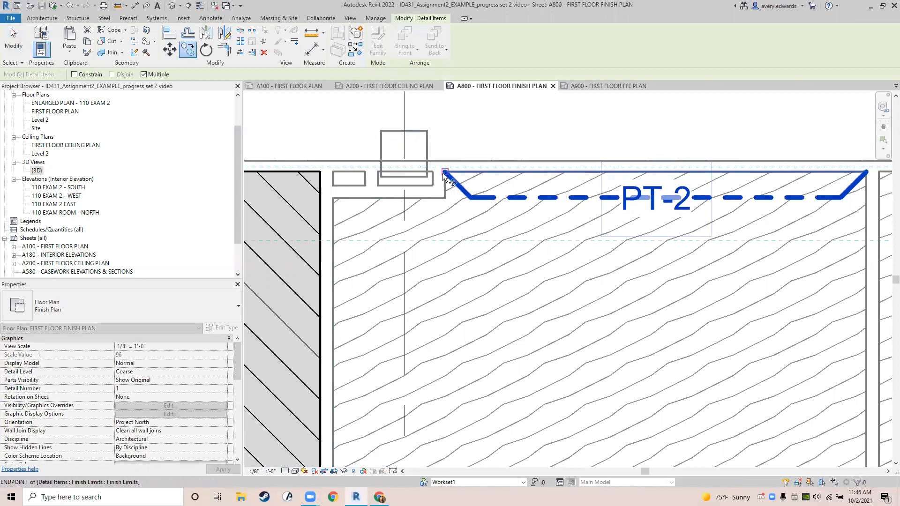
left_click(444, 172)
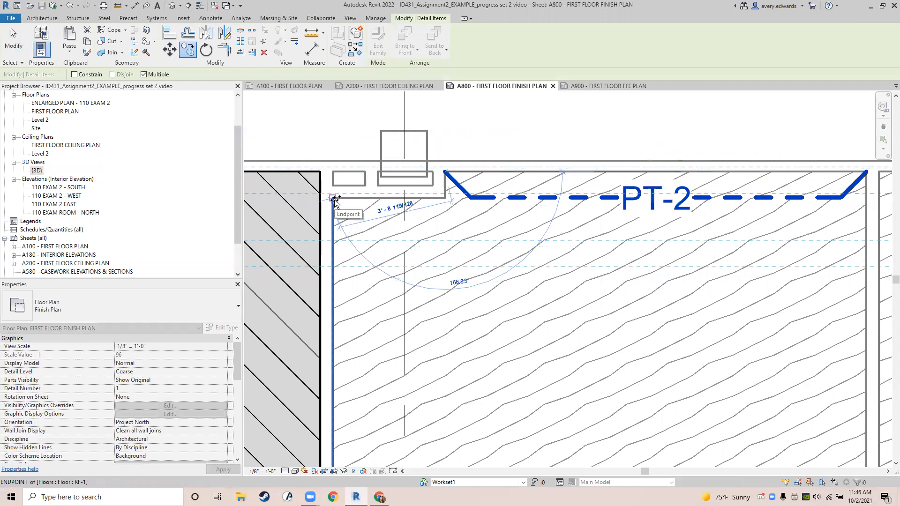
left_click(333, 200)
key("Escape")
key("Escape")
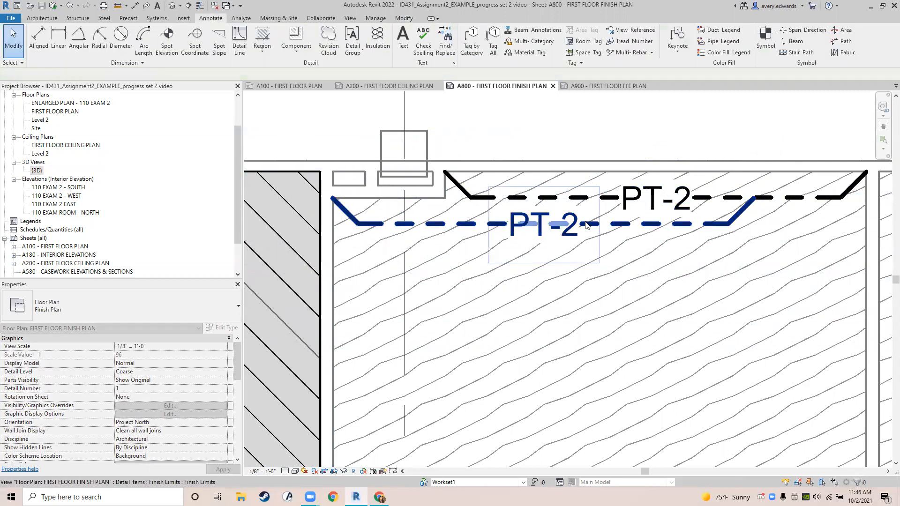
- Shorten the copied PT-2 marker from its right end to about 5' 3" long beneath the column bump-out
left_click(608, 224)
left_click_drag(607, 224, 495, 216)
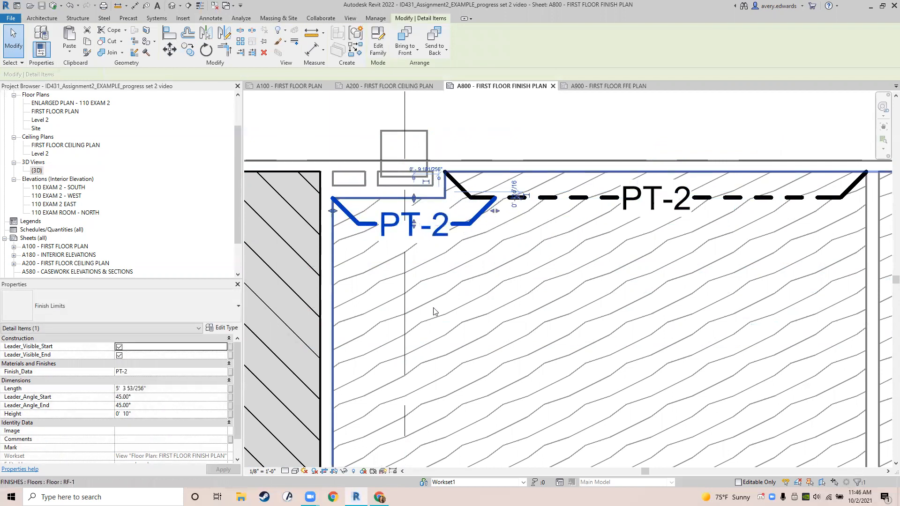
middle_click_drag(434, 312, 429, 278)
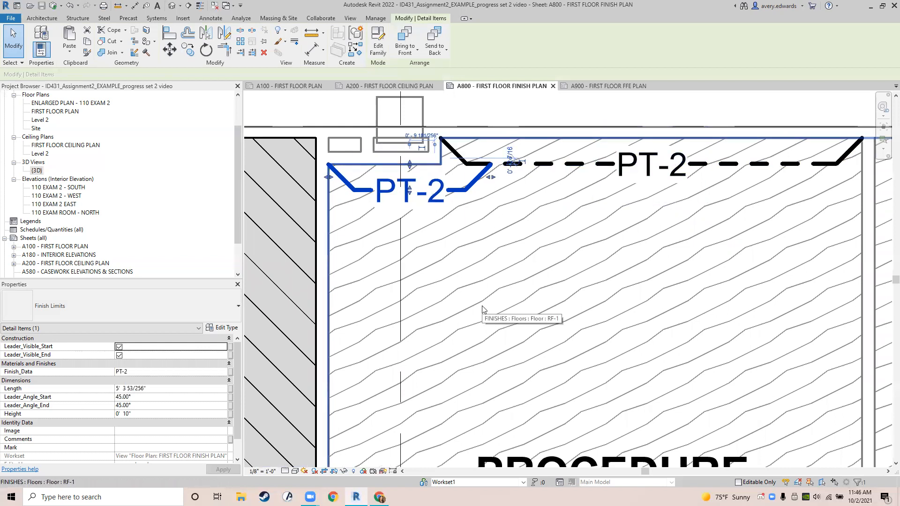
- Turn off Leader_Visible_End for the short PT-2 marker and keep its start leader visible
left_click(118, 356)
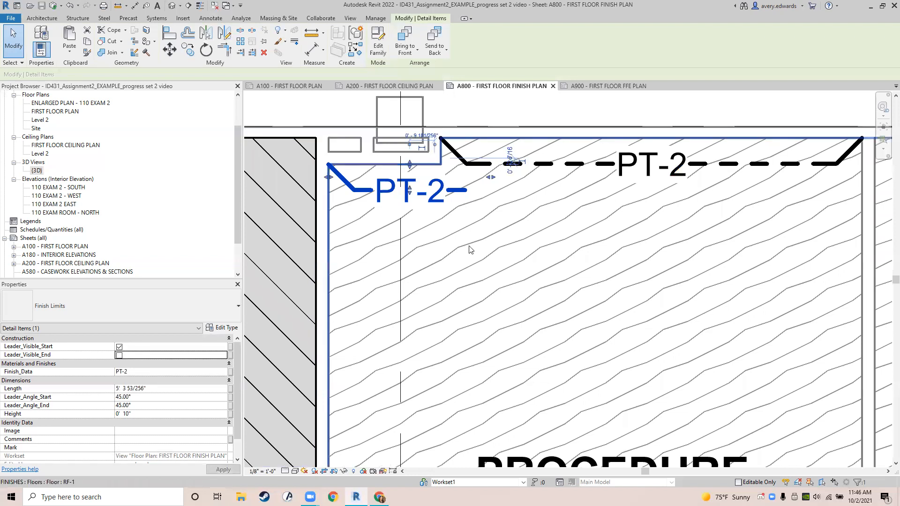
left_click(470, 248)
left_click(359, 110)
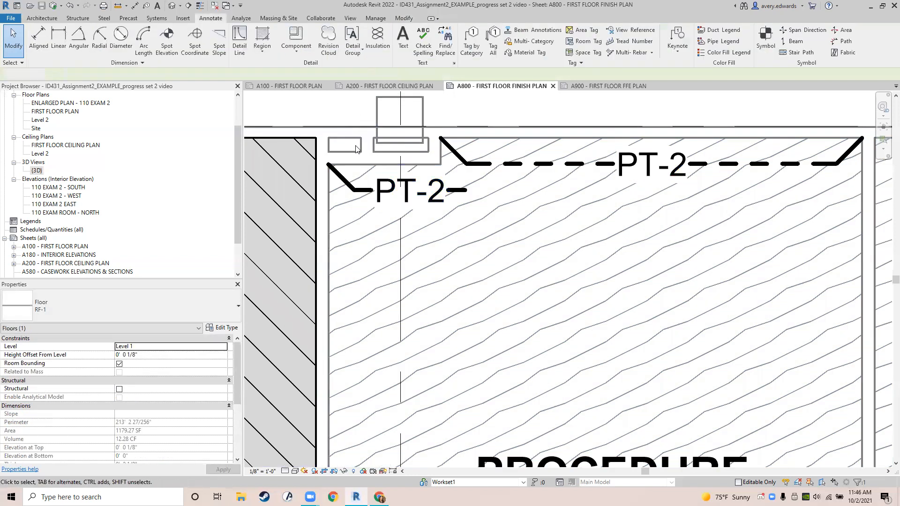
left_click(362, 189)
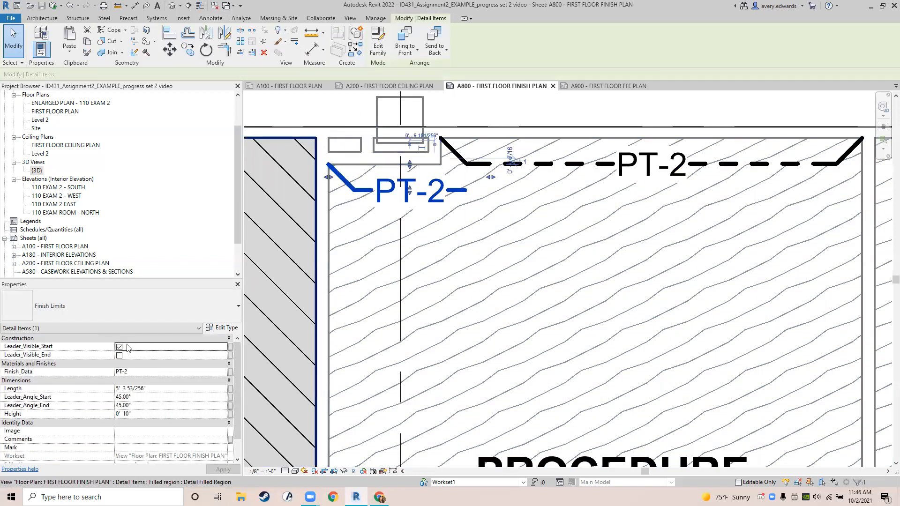
left_click(119, 347)
left_click(119, 348)
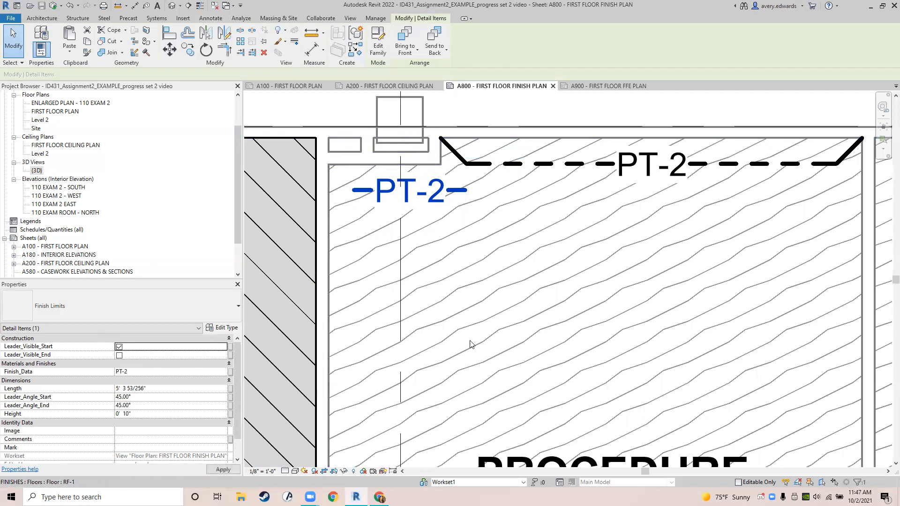
- Turn off Leader_Visible_Start for the long PT-2 marker along the Procedure room's upper wall
left_click(519, 165)
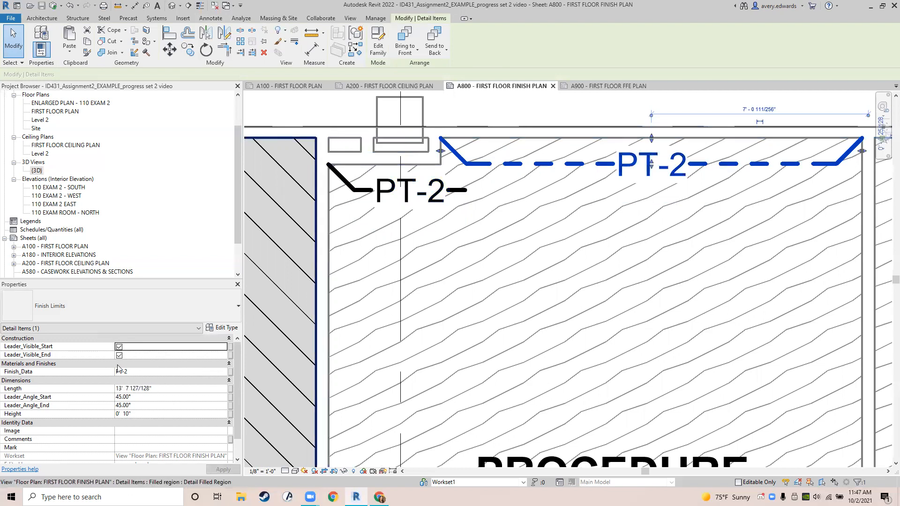
left_click(119, 347)
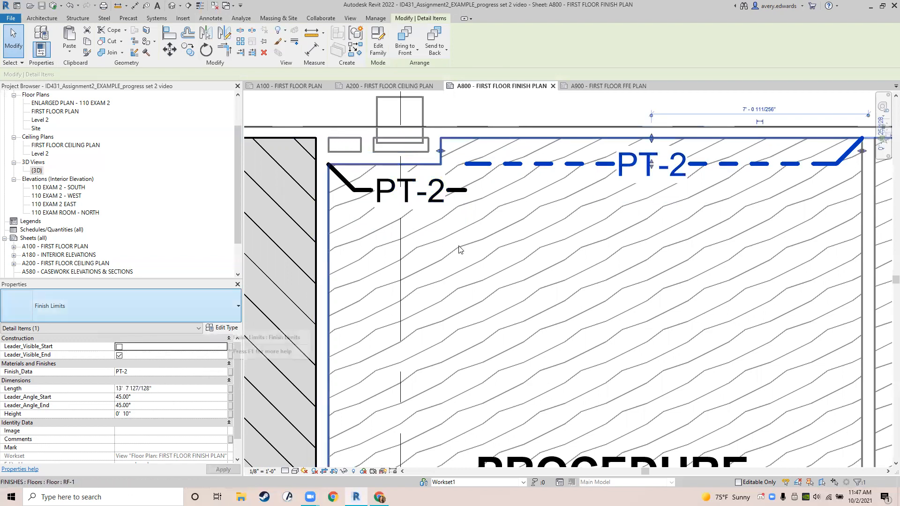
left_click(491, 114)
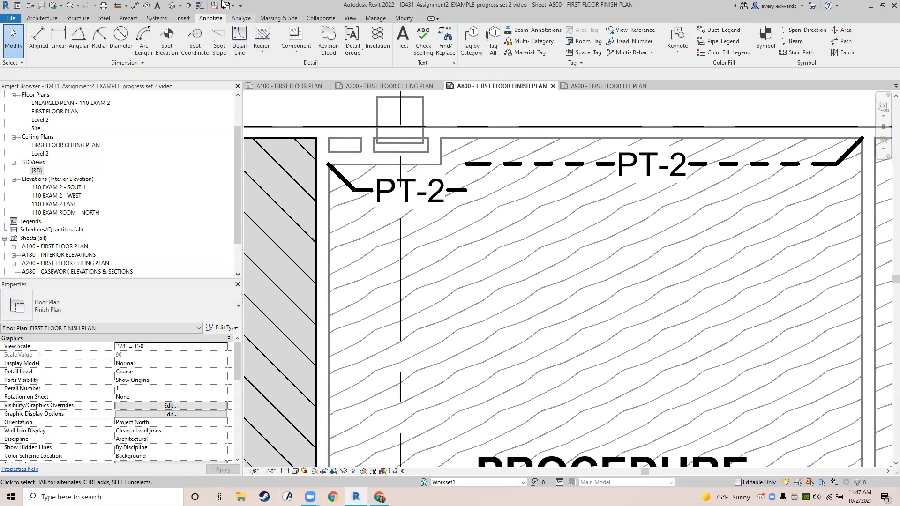
- Draw a vertical detail line about 10 1/4" long joining the open ends of the two PT-2 markers
left_click(241, 52)
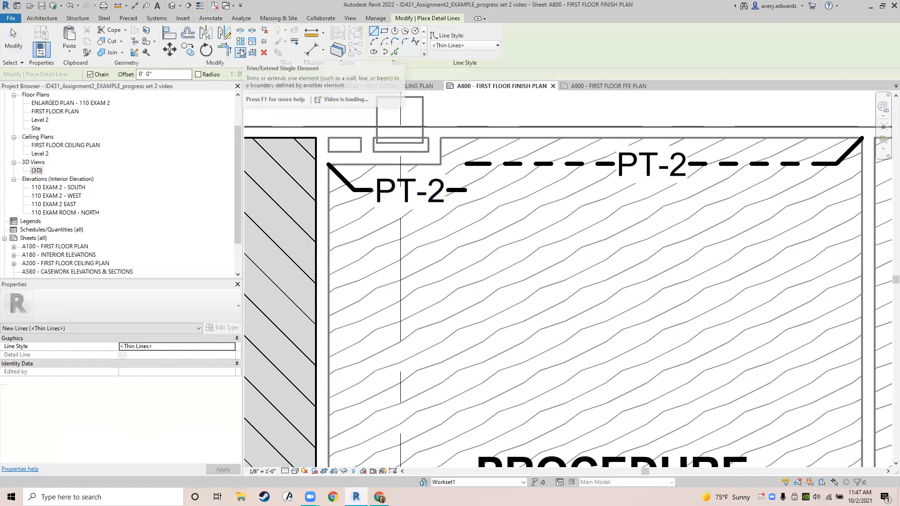
left_click(465, 164)
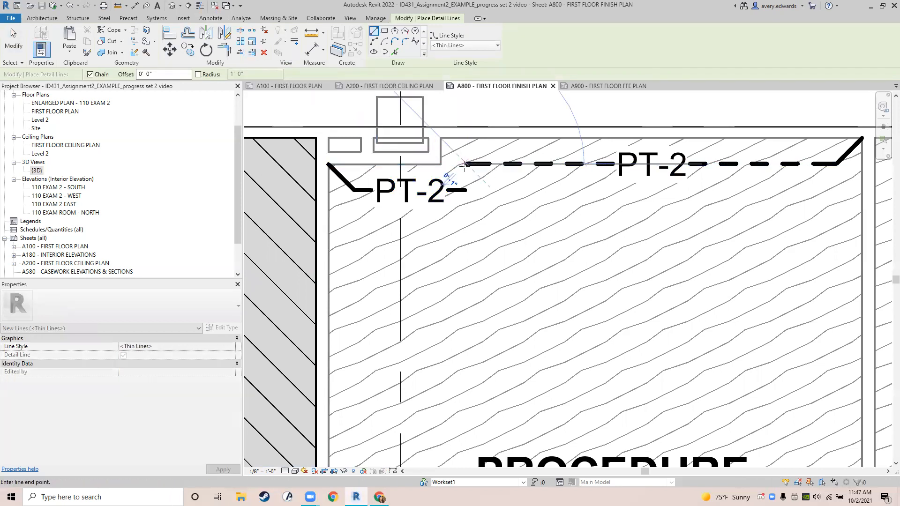
left_click(466, 190)
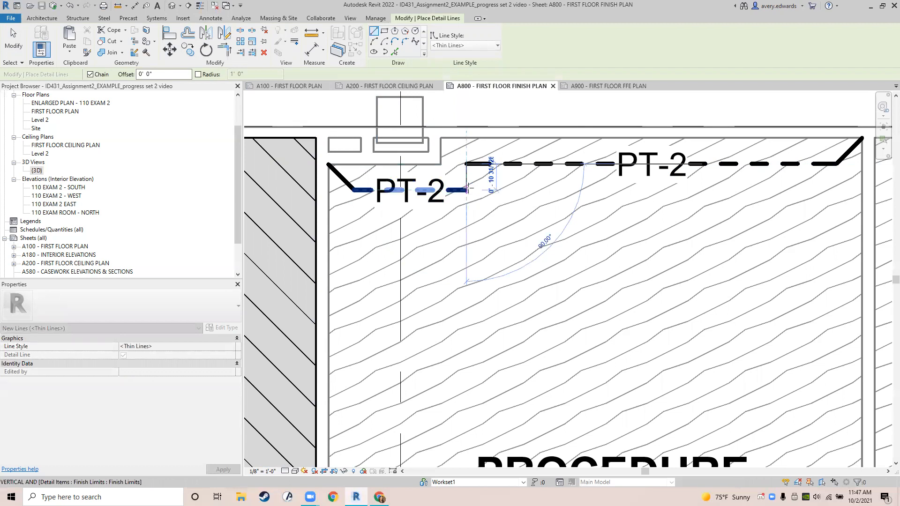
key("Escape")
key("Escape")
- Change the line style of the connecting detail line between the PT-2 markers to Wide Lines
scroll(469, 177, "up", 3)
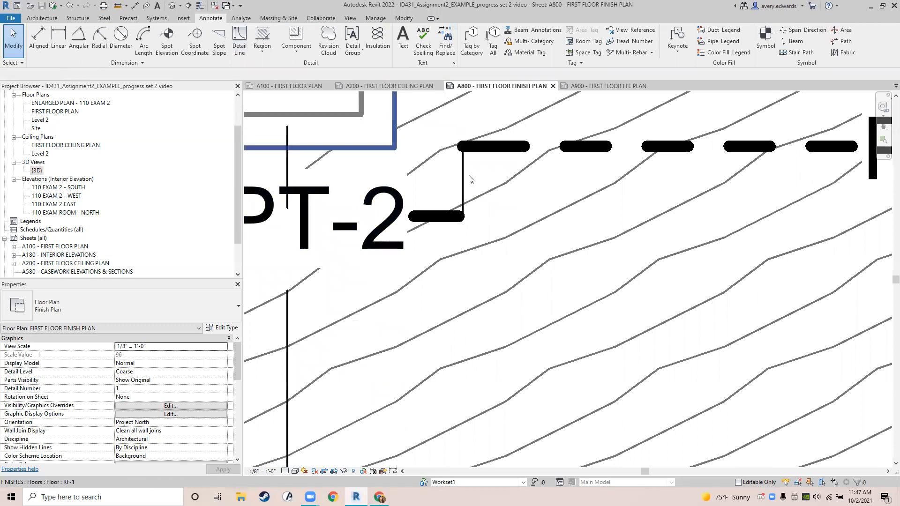
scroll(473, 181, "down", 1)
middle_click_drag(473, 181, 483, 227)
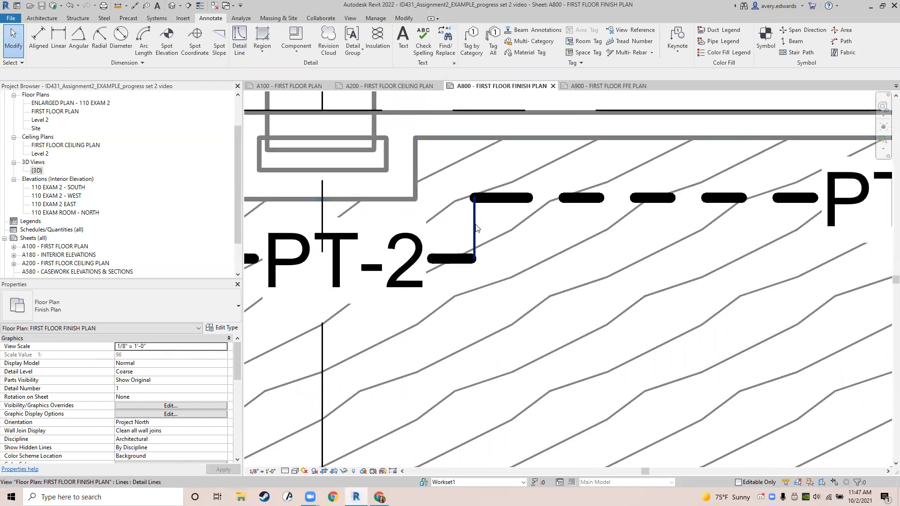
left_click(475, 226)
left_click(412, 44)
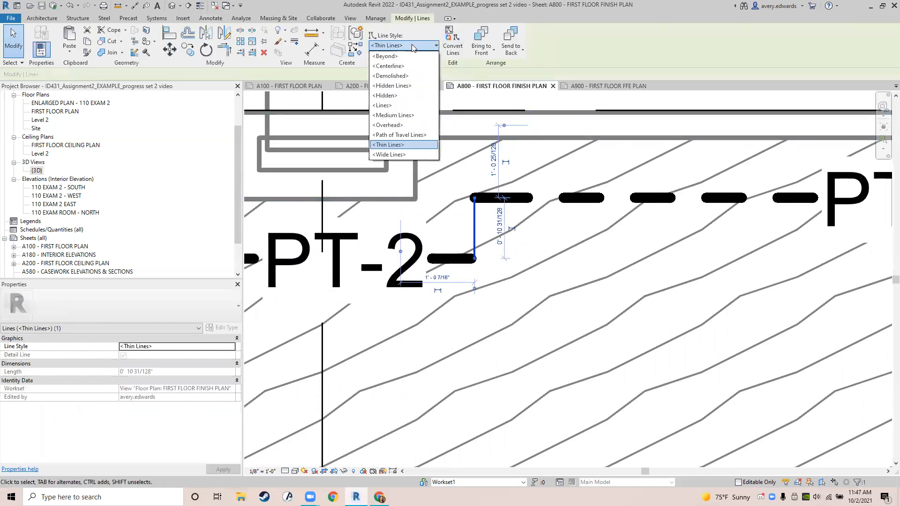
left_click(406, 155)
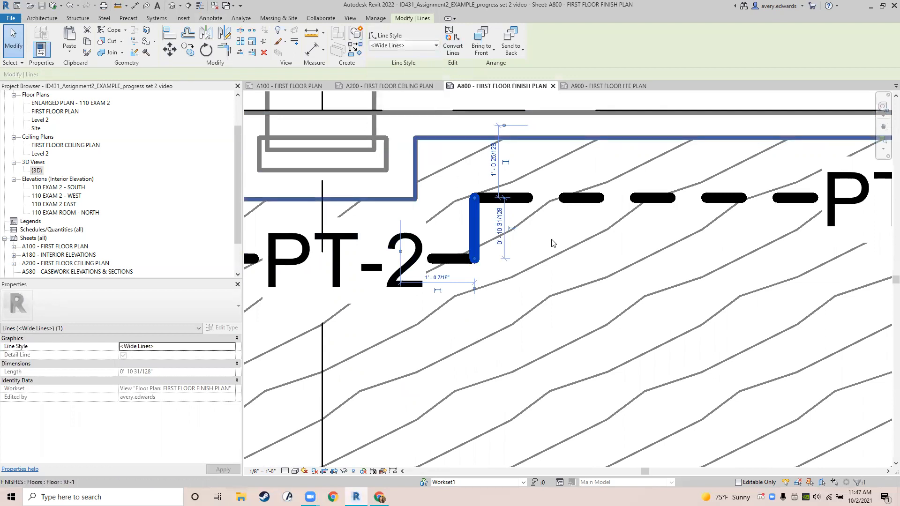
key("Escape")
scroll(536, 246, "down", 5)
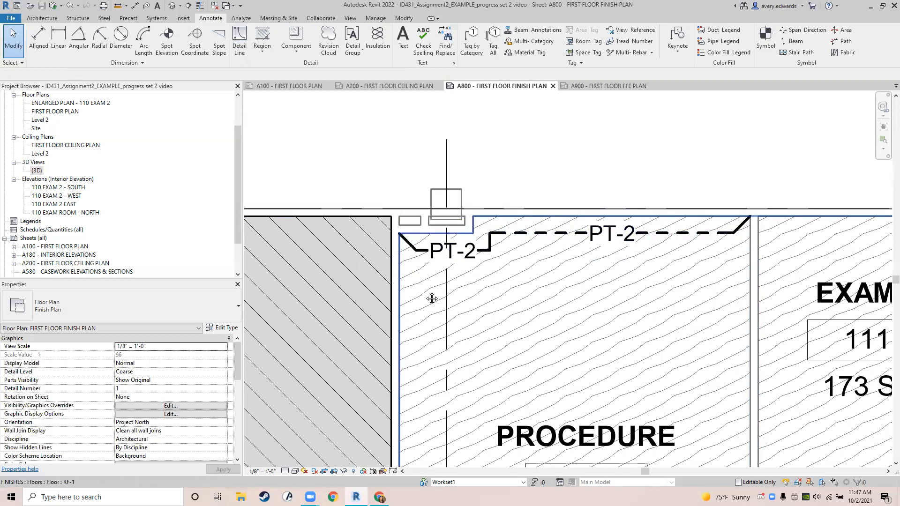
middle_click_drag(428, 294, 383, 289)
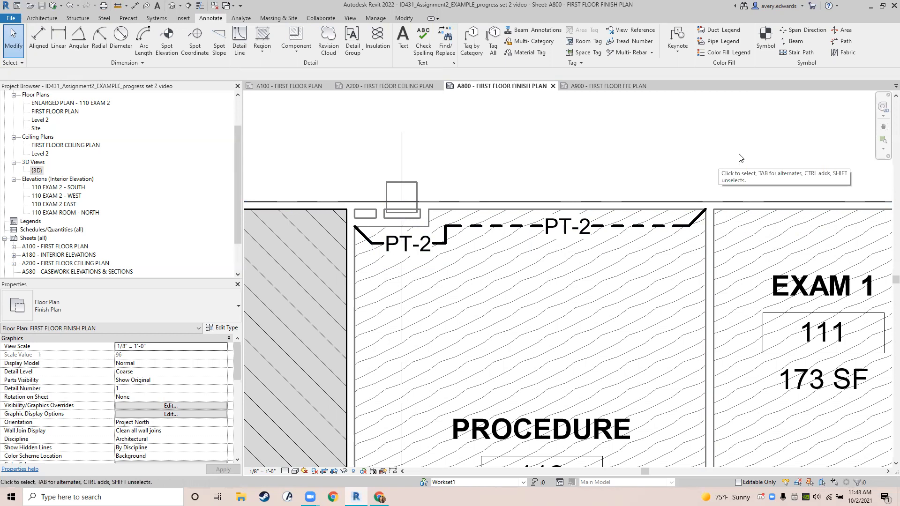
- Place a Finish Limits detail component in the upper part of Exam 1 111 and set its Finish_Data to PT-2
middle_click_drag(506, 265, 342, 253)
scroll(448, 253, "down", 1)
middle_click_drag(570, 333, 508, 303)
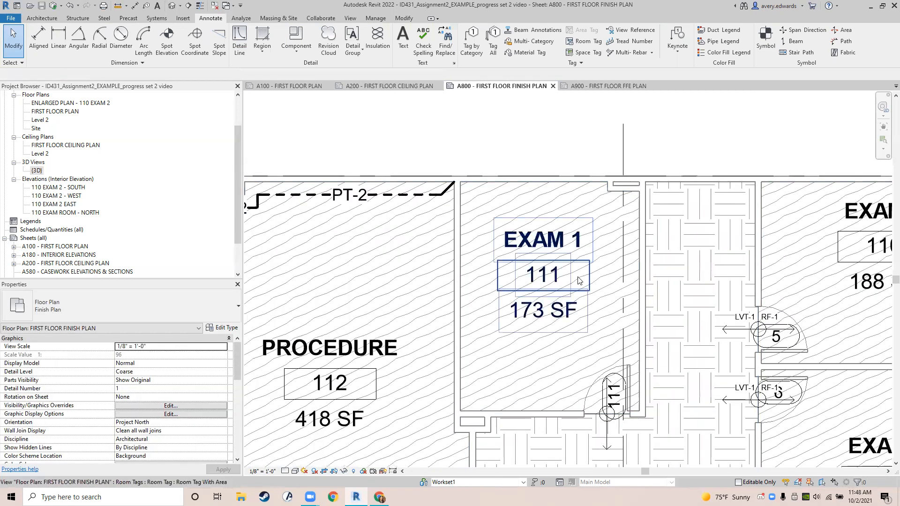
middle_click_drag(566, 279, 543, 289)
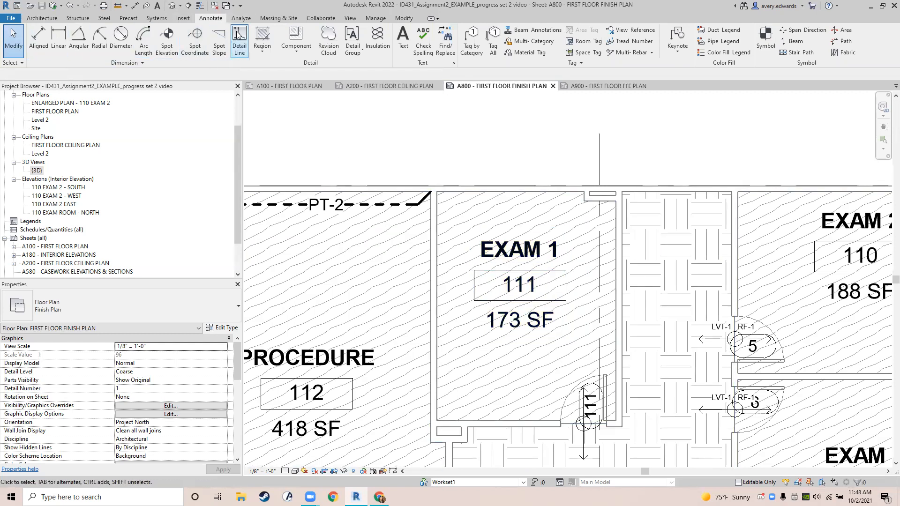
left_click(295, 33)
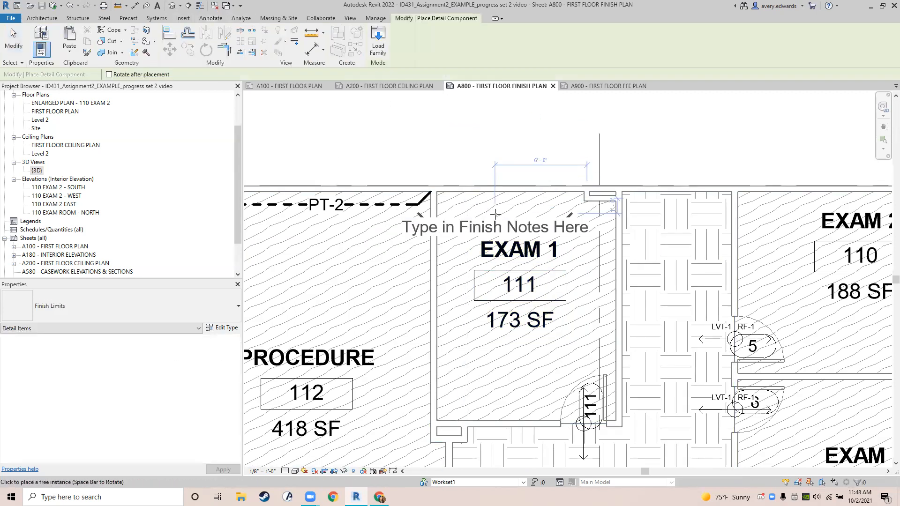
left_click(510, 221)
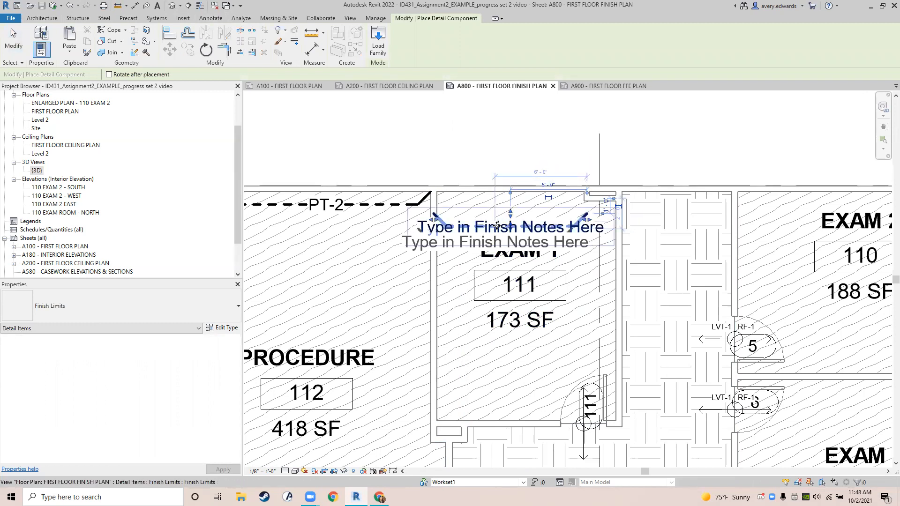
key("Escape")
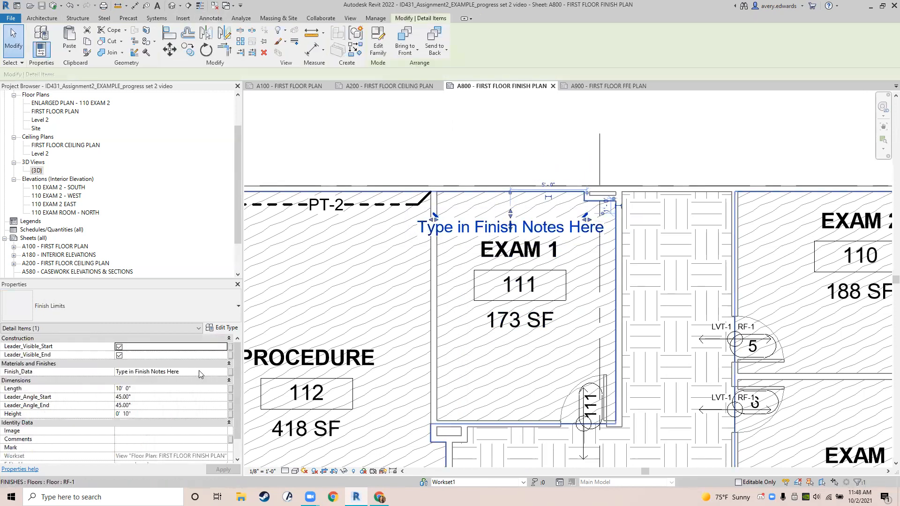
left_click(199, 372)
type("PT-2")
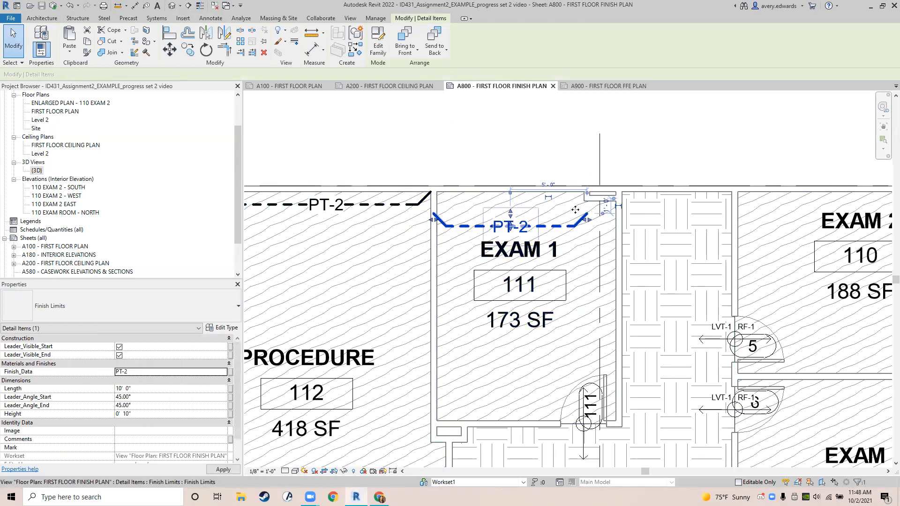
- Rotate the Exam 1 PT-2 marker by 90 degrees so it runs vertically
type("mv")
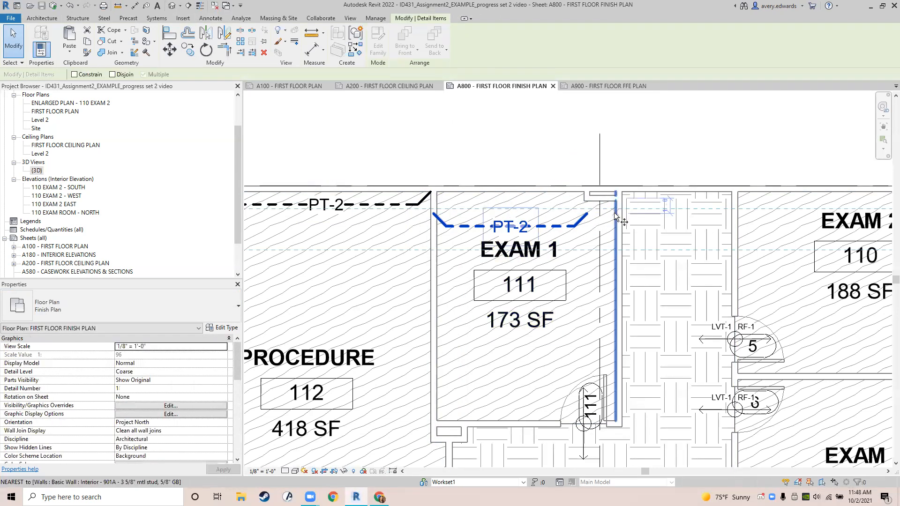
left_click(206, 50)
left_click(507, 113)
type("90")
key("Return")
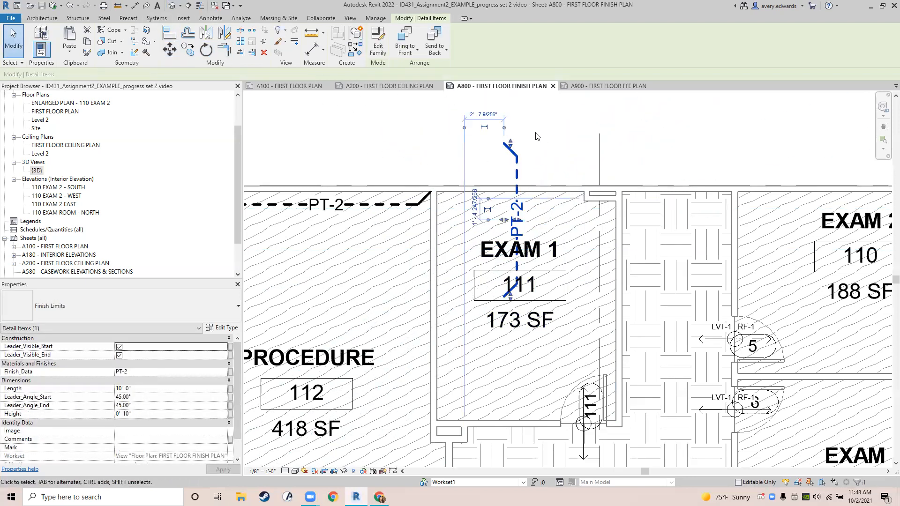
- Move the vertical PT-2 marker against the left wall of Exam 1, with its upper leader tip at the upper-left inside corner
key("m")
key("v")
left_click(518, 168)
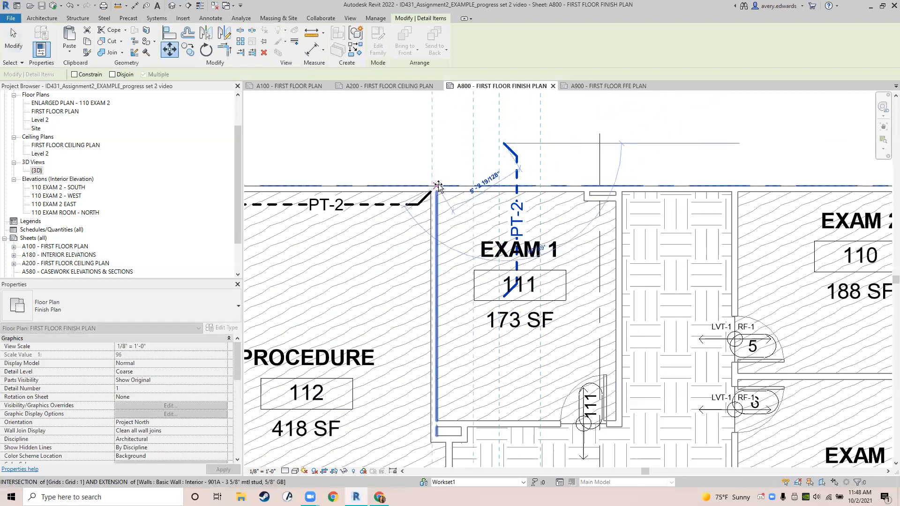
left_click(450, 215)
- Stretch the lower end of the Exam 1 PT-2 marker down to the room's lower wall, making it about 15' long
middle_click_drag(450, 373, 438, 324)
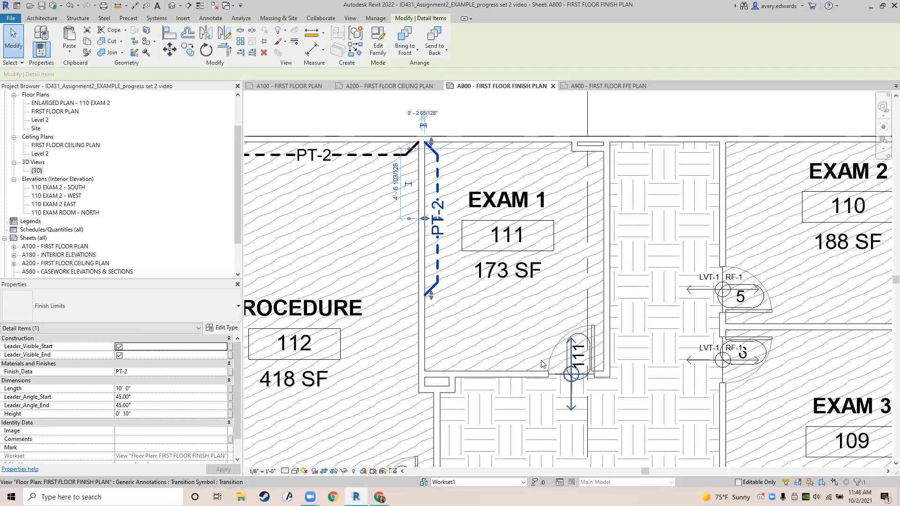
left_click_drag(432, 297, 439, 370)
middle_click_drag(497, 359, 434, 358)
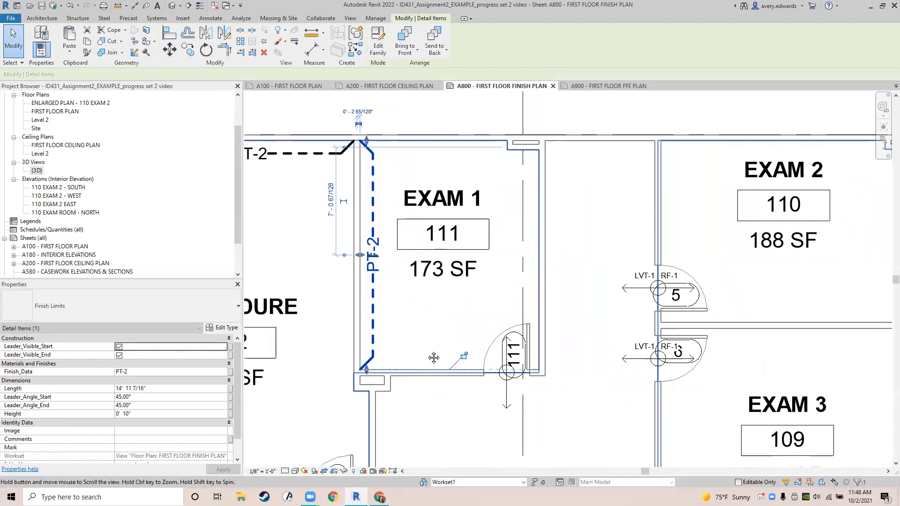
- Copy the vertical PT-2 marker from Exam 1's left wall to a spot below the Exam 1 room tag
key("c")
key("o")
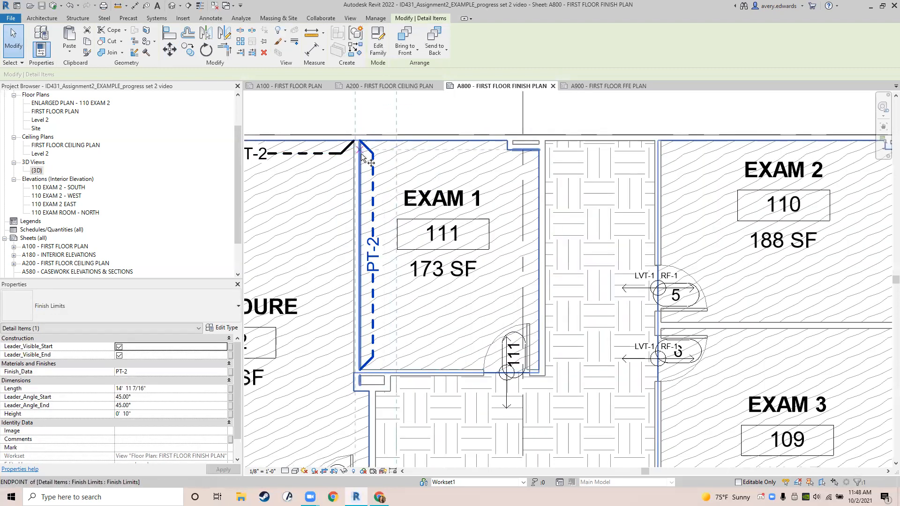
left_click(361, 154)
left_click(434, 300)
key("Escape")
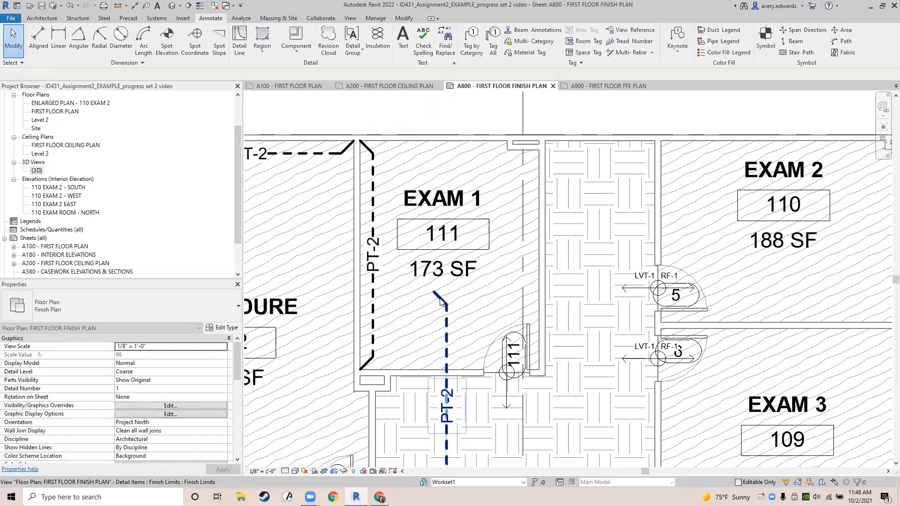
- Rotate the copied PT-2 marker by 90 degrees so it runs horizontally
left_click(441, 303)
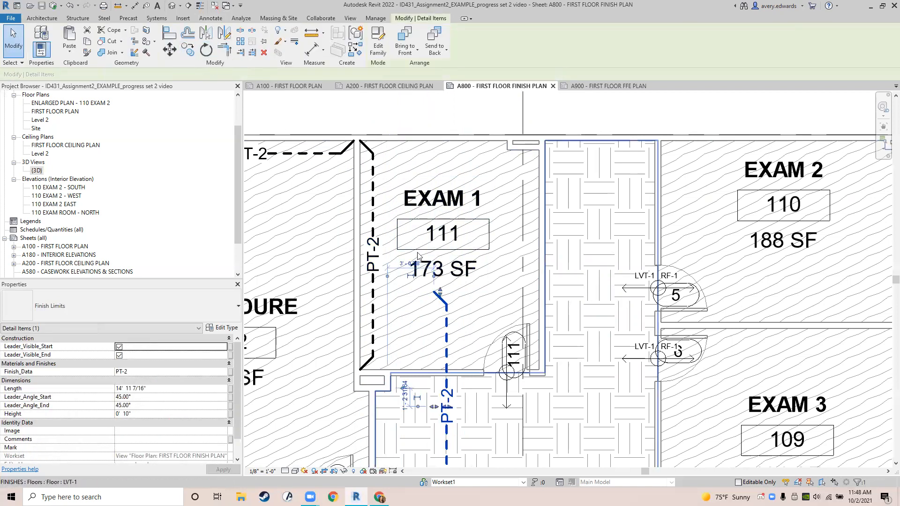
left_click(206, 49)
left_click(548, 320)
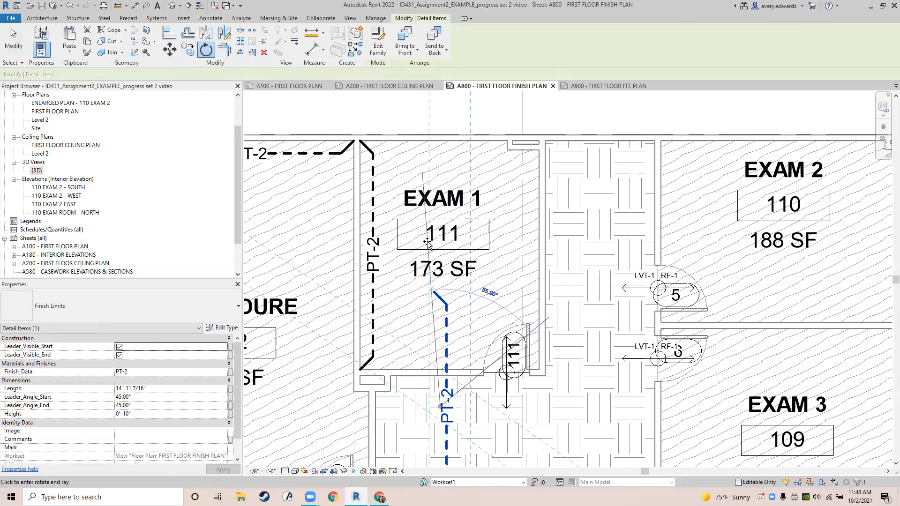
type("90")
key("Return")
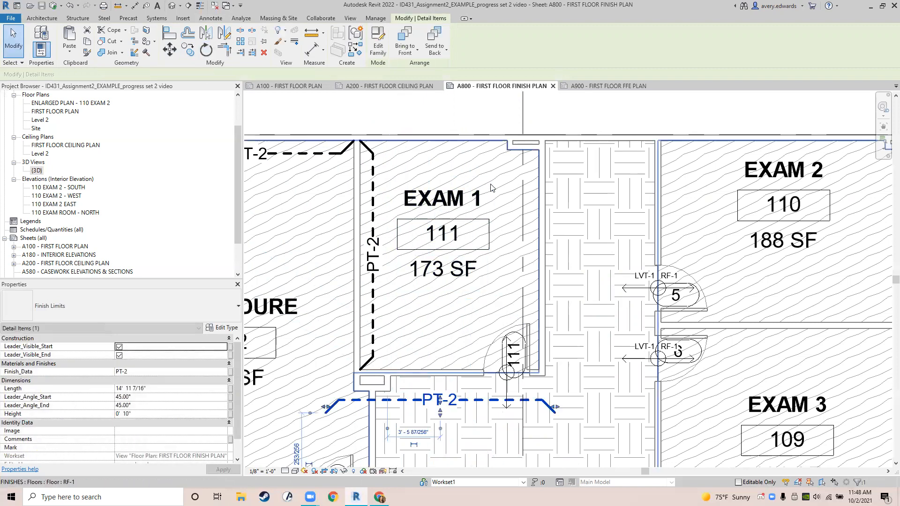
- Move the horizontal PT-2 marker to Exam 1's lower-left inside corner and shorten it to the right wall, about 11' long
key("m")
key("v")
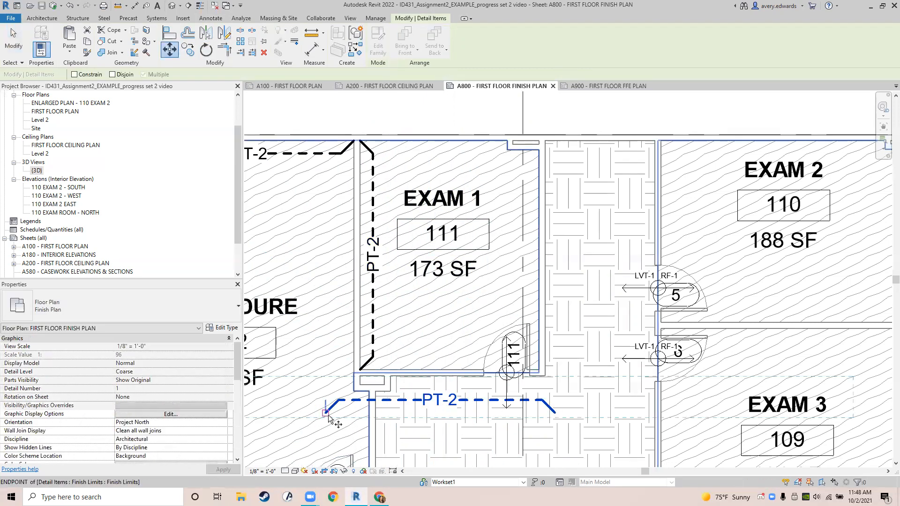
left_click(327, 414)
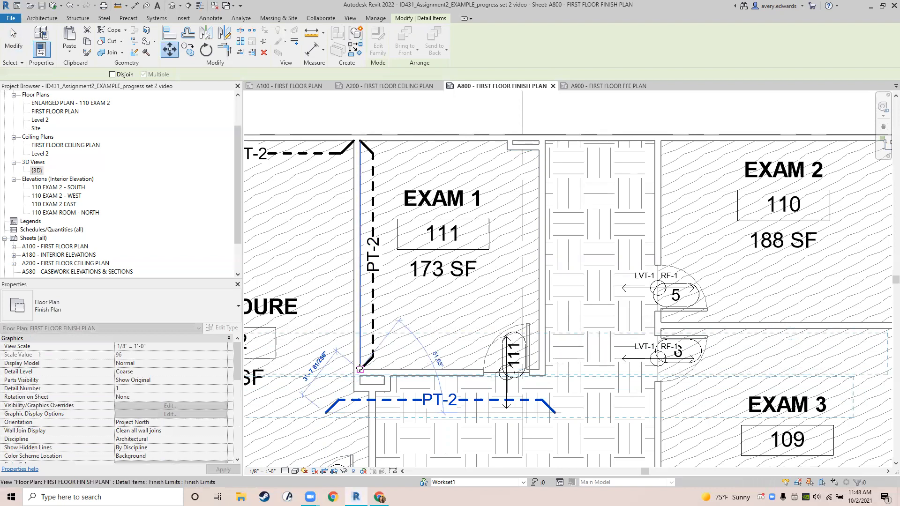
left_click(359, 369)
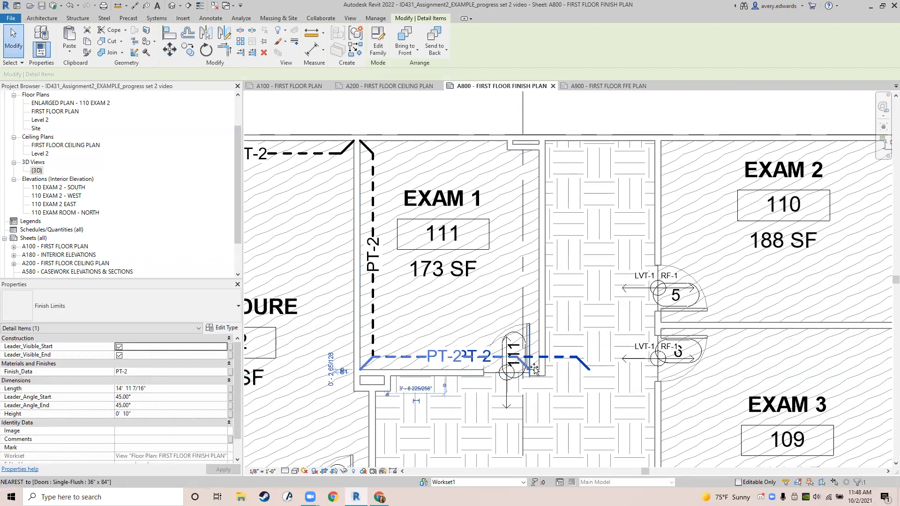
key("Escape")
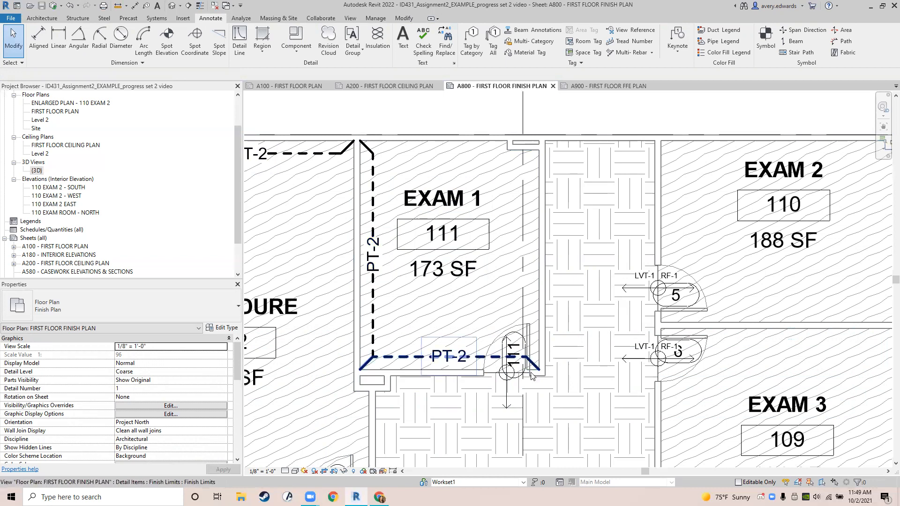
- Hide the leaders of both Exam 1 PT-2 markers where they meet at the lower-left corner, turning off Leader_Visible_End on the horizontal one
left_click(361, 371)
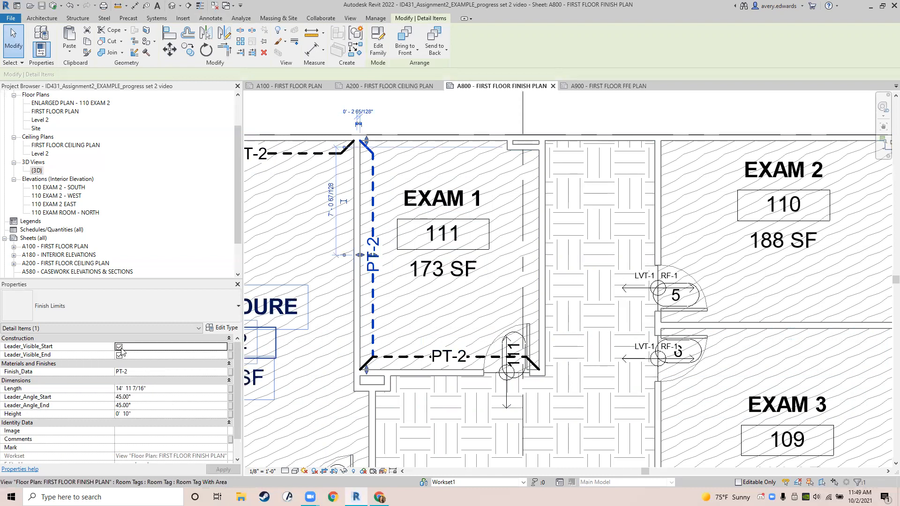
left_click(397, 358)
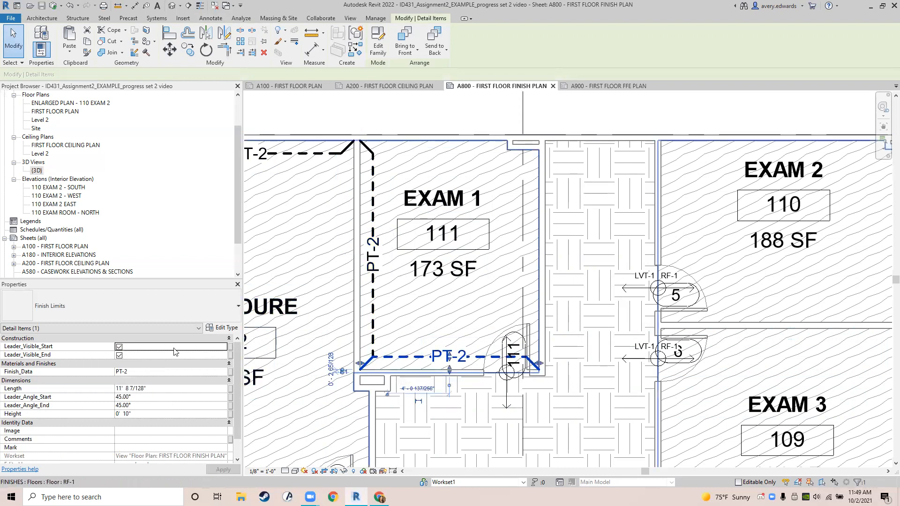
left_click(120, 356)
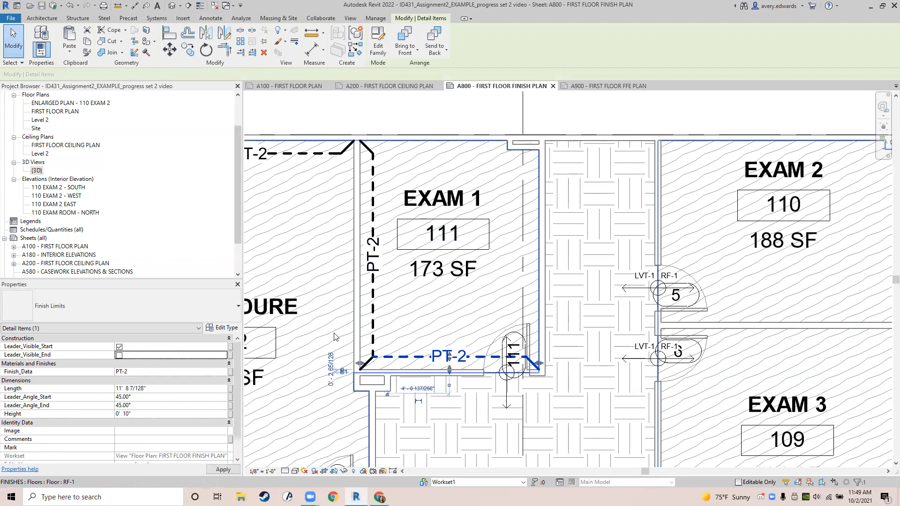
left_click(372, 323)
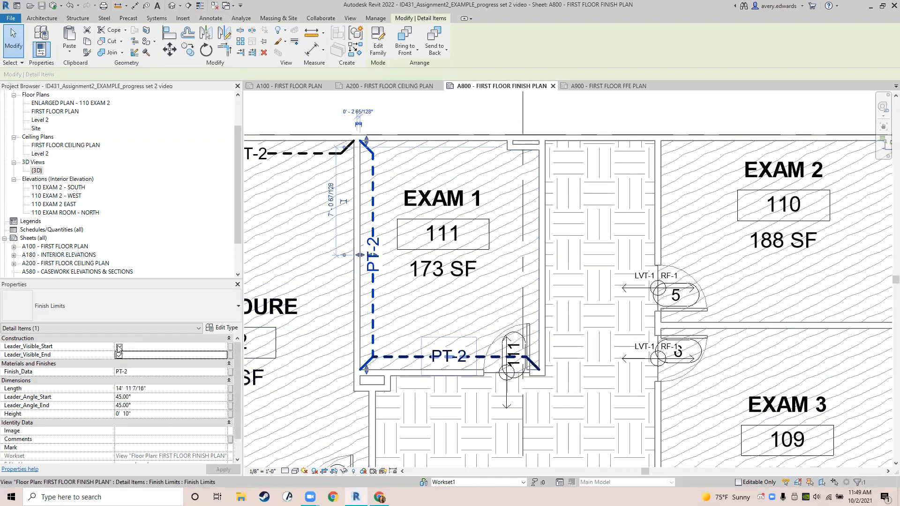
left_click(441, 106)
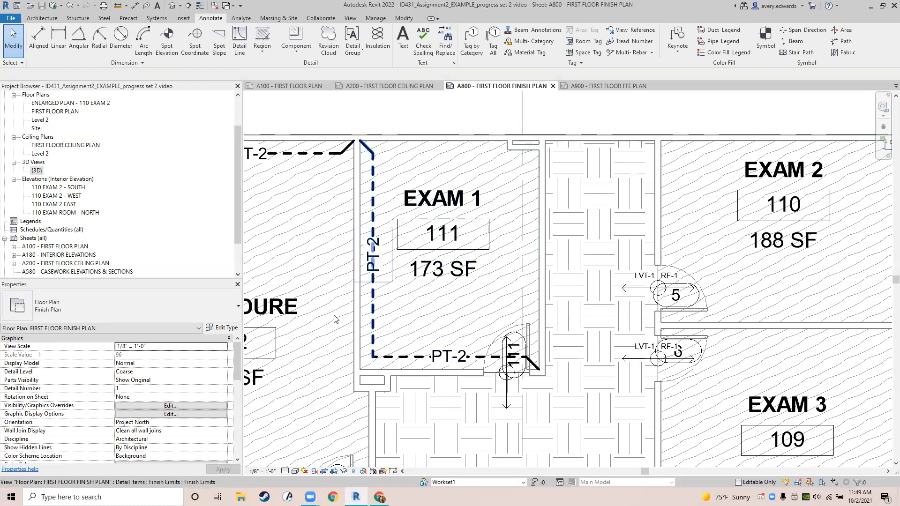
- Synchronize the project with the central model using the default options
scroll(334, 320, "down", 3)
middle_click_drag(337, 378, 481, 334)
scroll(442, 333, "down", 2)
middle_click_drag(429, 197, 467, 109)
middle_click_drag(443, 401, 416, 355)
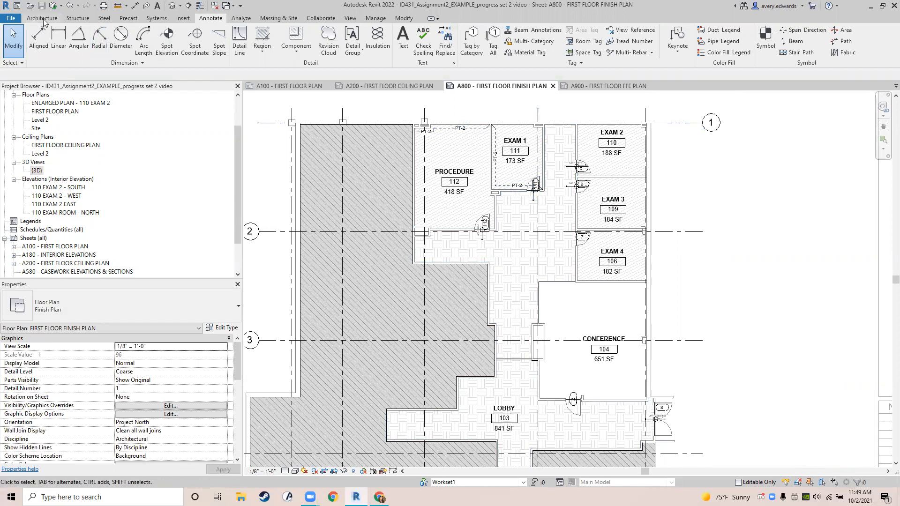
left_click(53, 7)
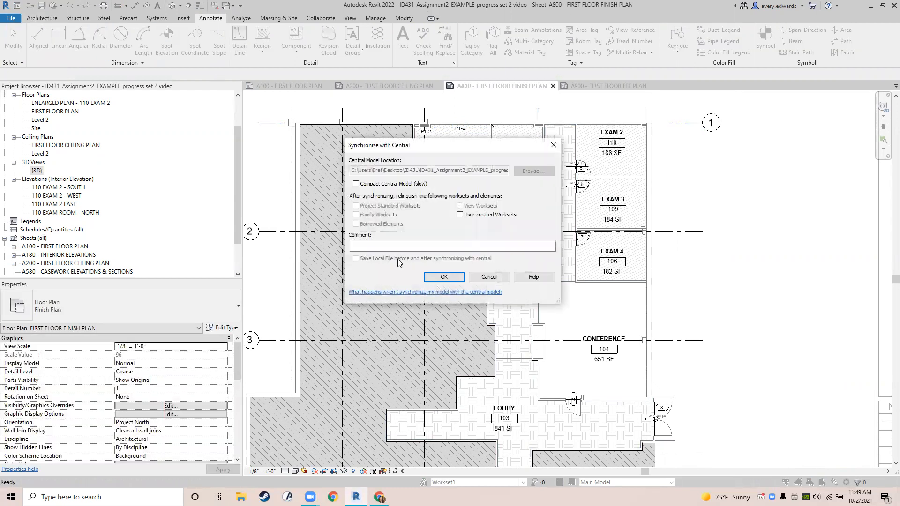
left_click(437, 277)
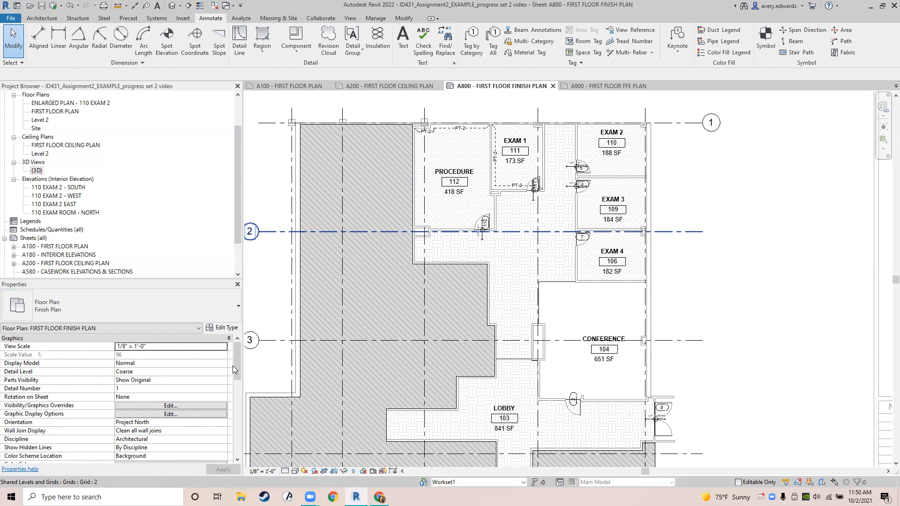
- Switch to sheet A900 - FIRST FLOOR FFE PLAN and deactivate the plan view placed on it
left_click(621, 85)
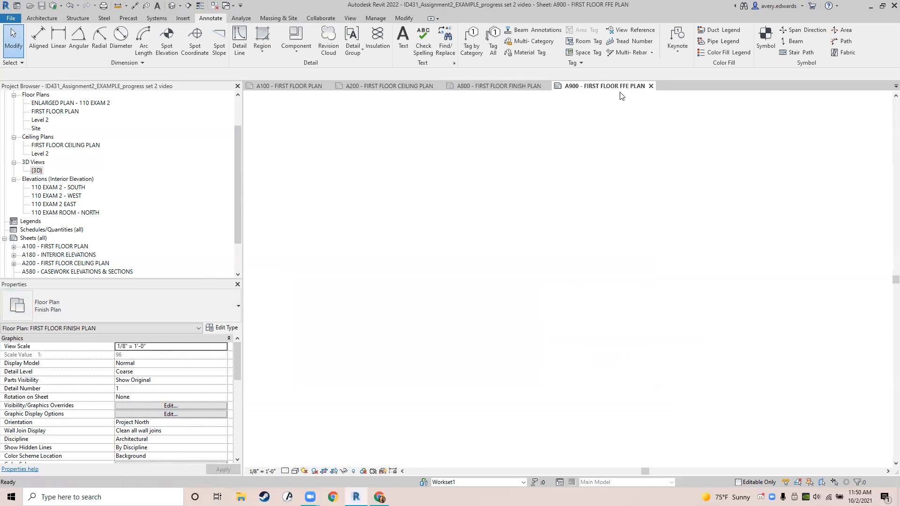
scroll(401, 235, "down", 2)
middle_click_drag(400, 236, 498, 237)
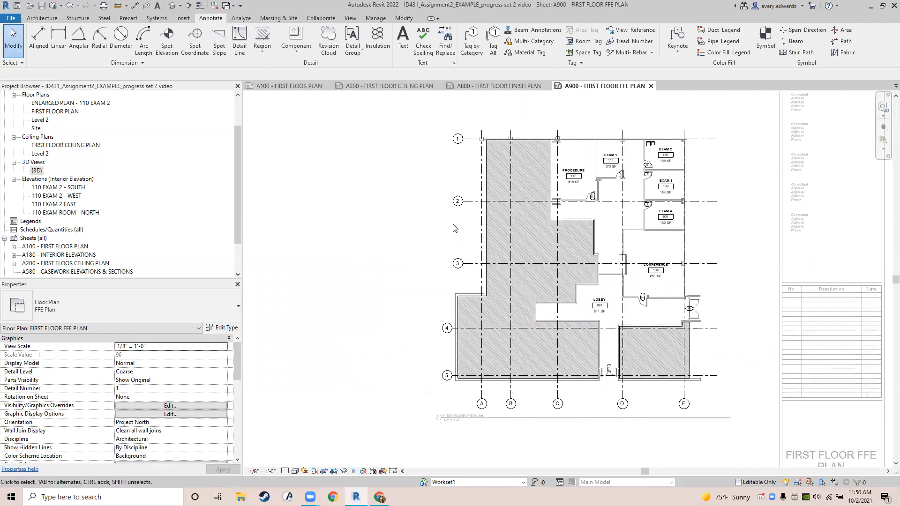
scroll(453, 225, "down", 2)
mouse_move(417, 241)
middle_mouse_down()
mouse_move(530, 263)
mouse_move(453, 257)
middle_mouse_up()
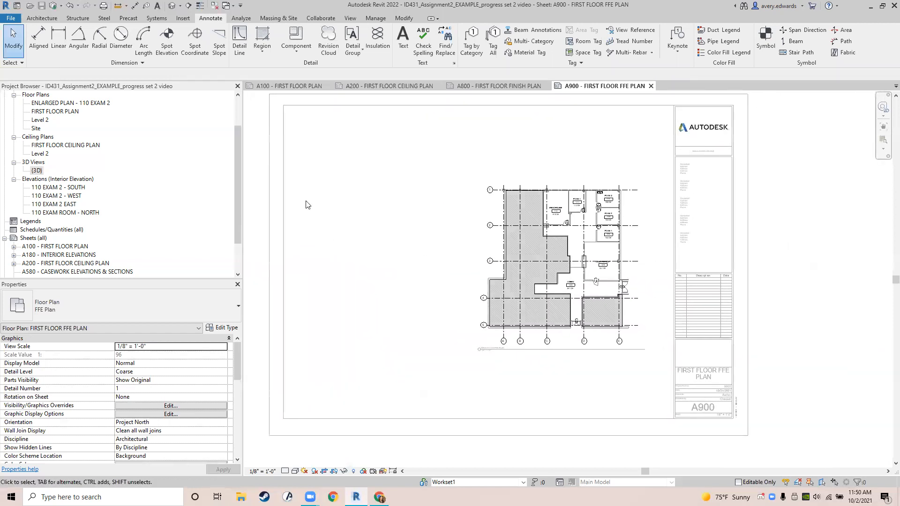
double_click(262, 148)
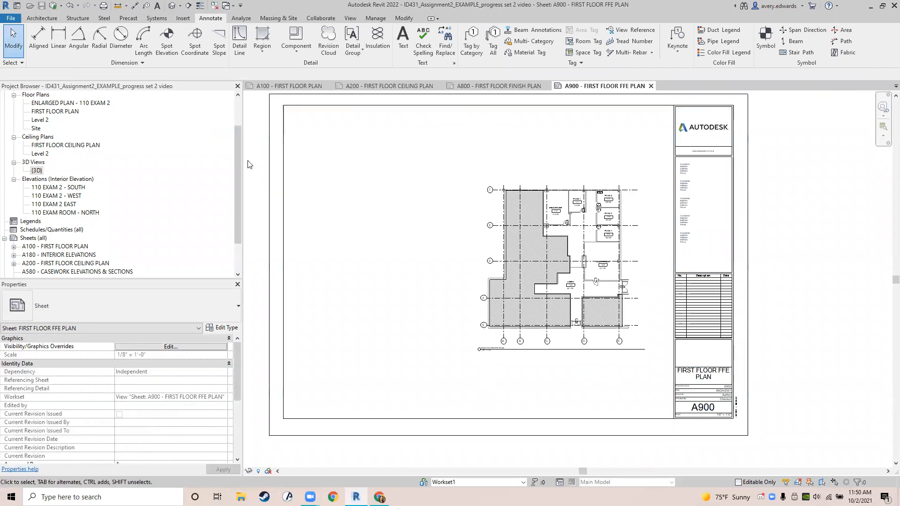
- Start a new Schedule/Quantities schedule for the Rooms category
left_click(351, 18)
left_click(501, 35)
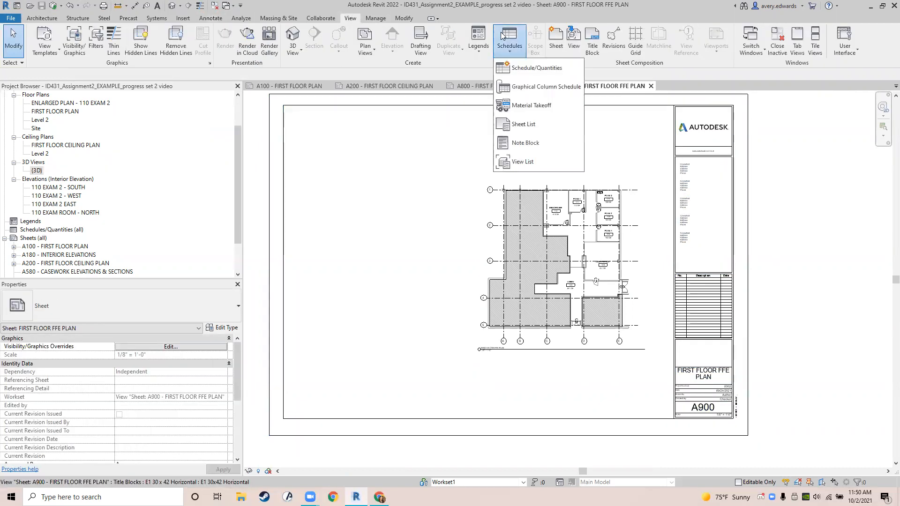
left_click(575, 69)
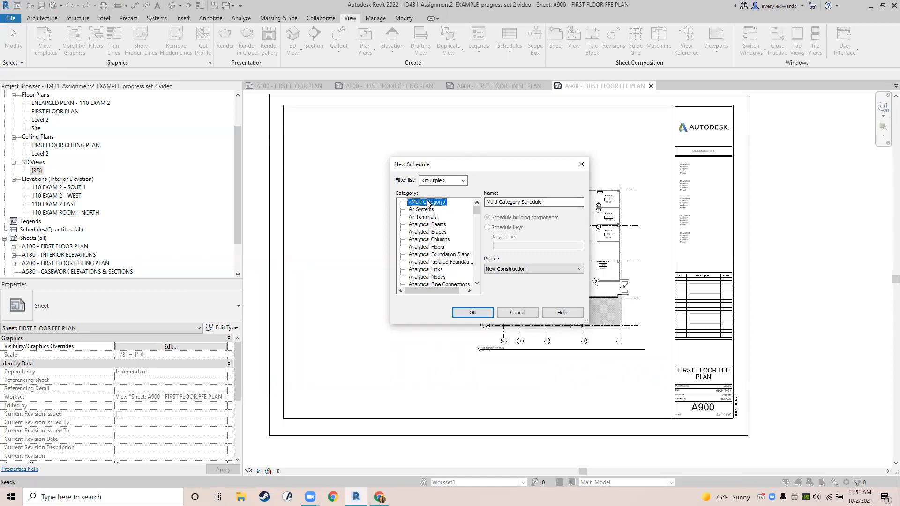
scroll(428, 217, "down", 2)
scroll(427, 216, "down", 1)
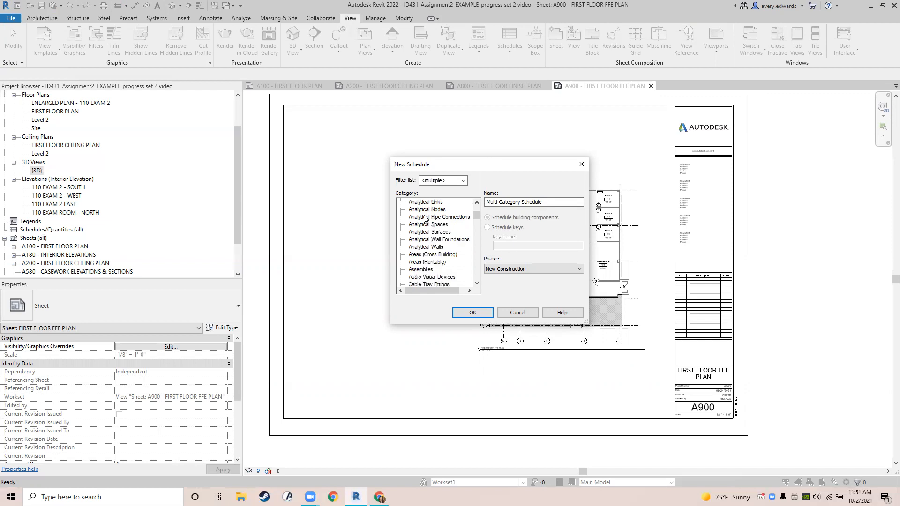
scroll(424, 228, "down", 20)
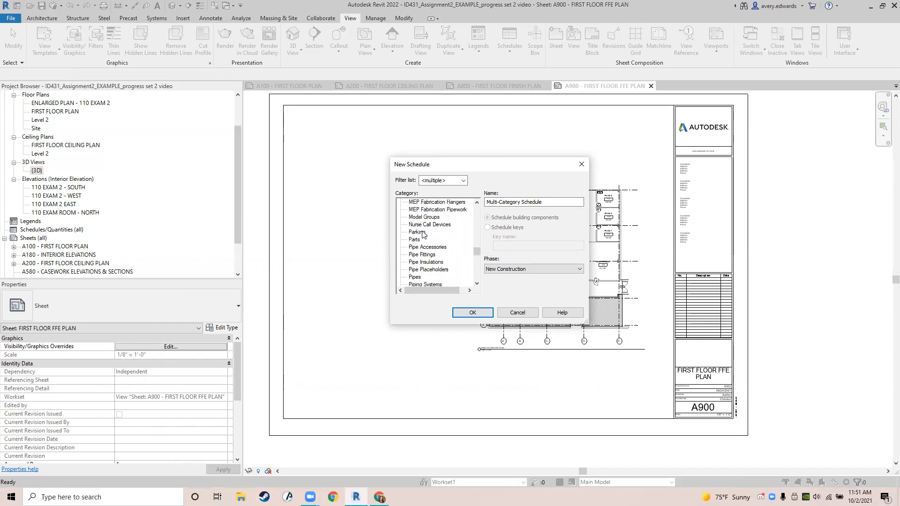
scroll(423, 233, "down", 3)
left_click(416, 262)
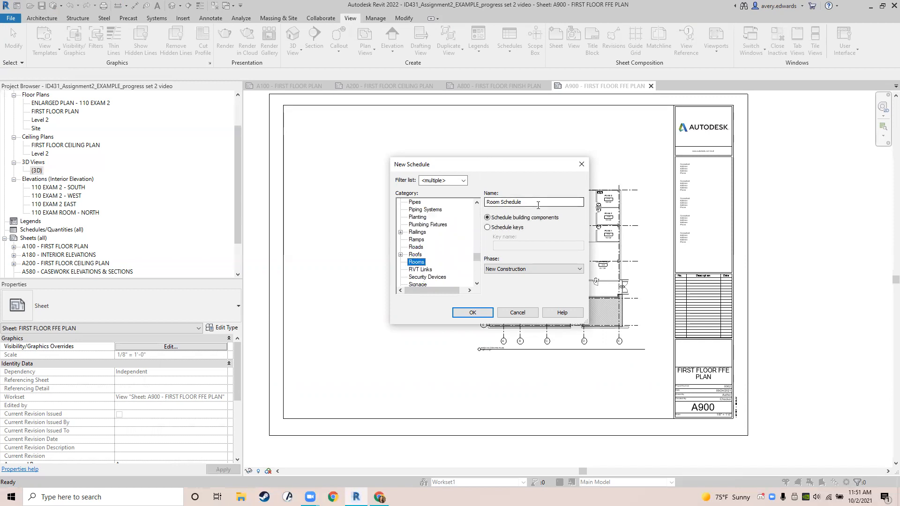
- Name the room schedule FFE SCHEDULE and create it as a schedule of keys with the key name FFE SCHEDULE
left_click_drag(540, 205, 488, 207)
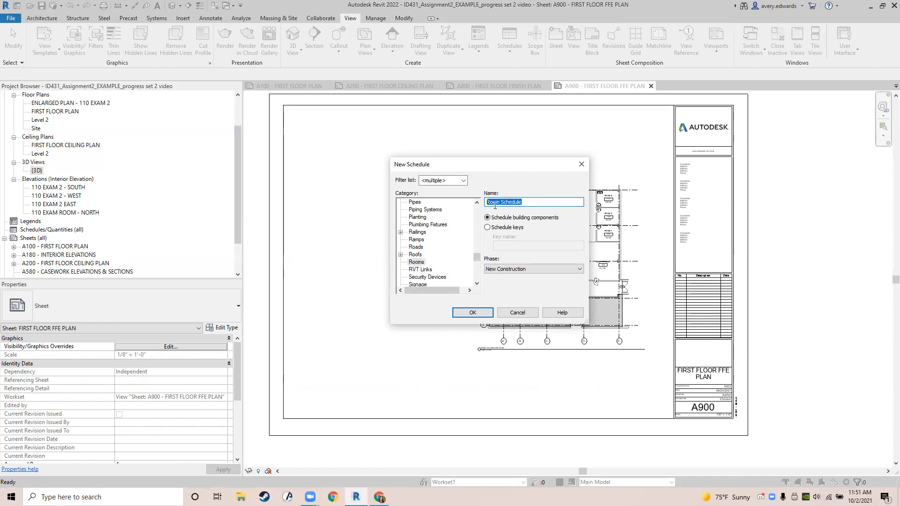
type("FFE SCHEDULE")
left_click(495, 230)
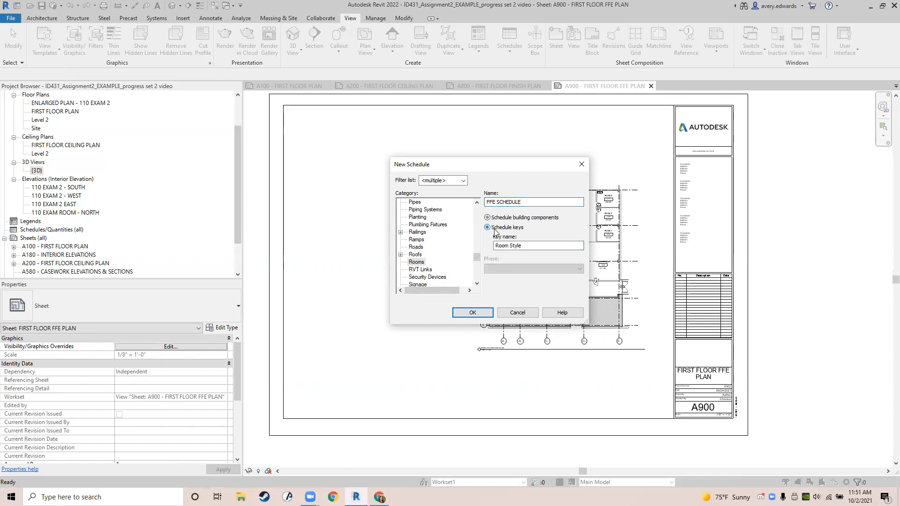
triple_click(538, 245)
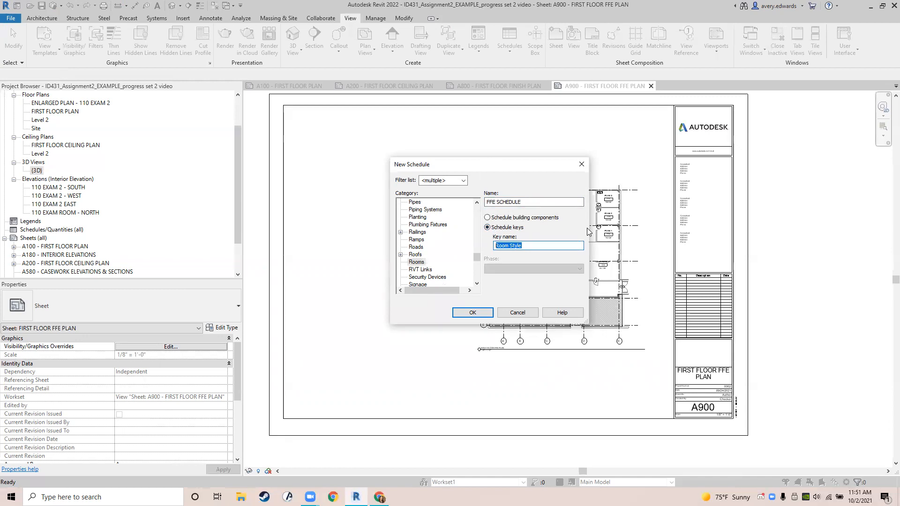
type("FFE SCHEDULE")
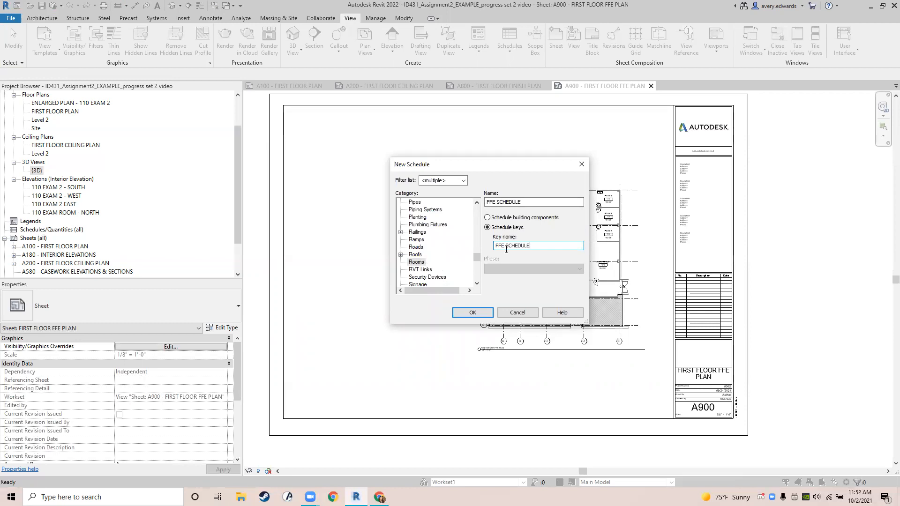
left_click(473, 312)
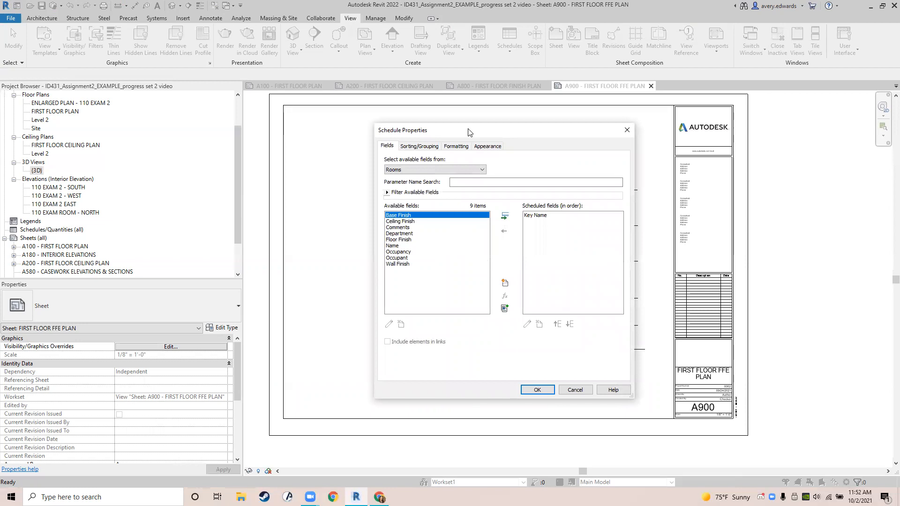
- Add a new project parameter named DESCRIPTION with parameter type Text to the schedule's fields
left_click_drag(468, 132, 470, 141)
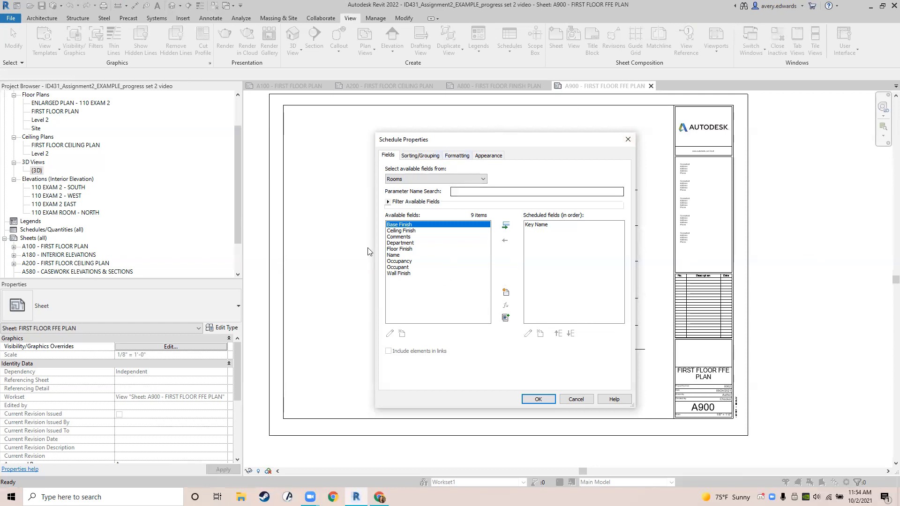
left_click(506, 293)
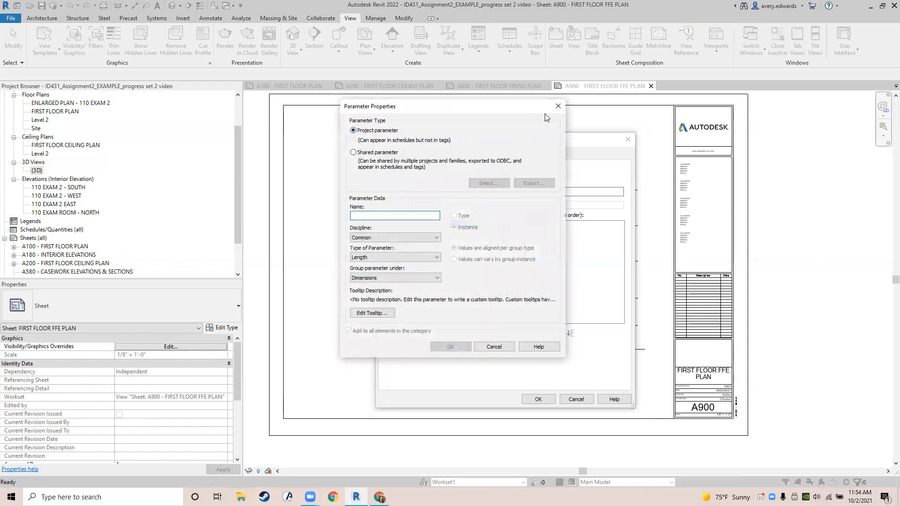
left_click(557, 106)
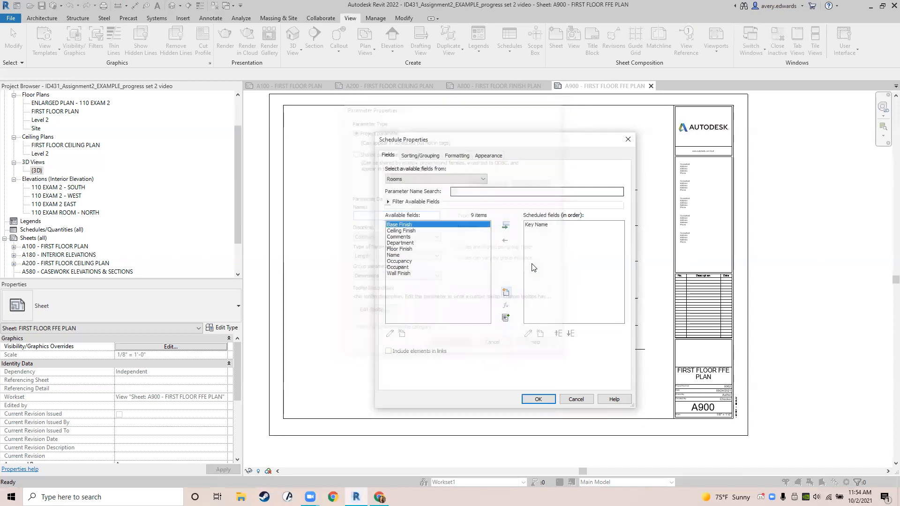
left_click(506, 292)
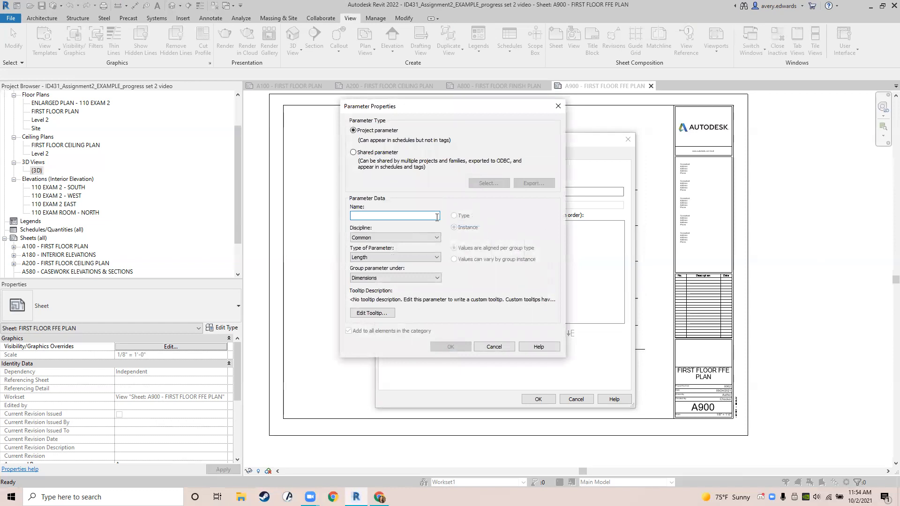
type("DESCR")
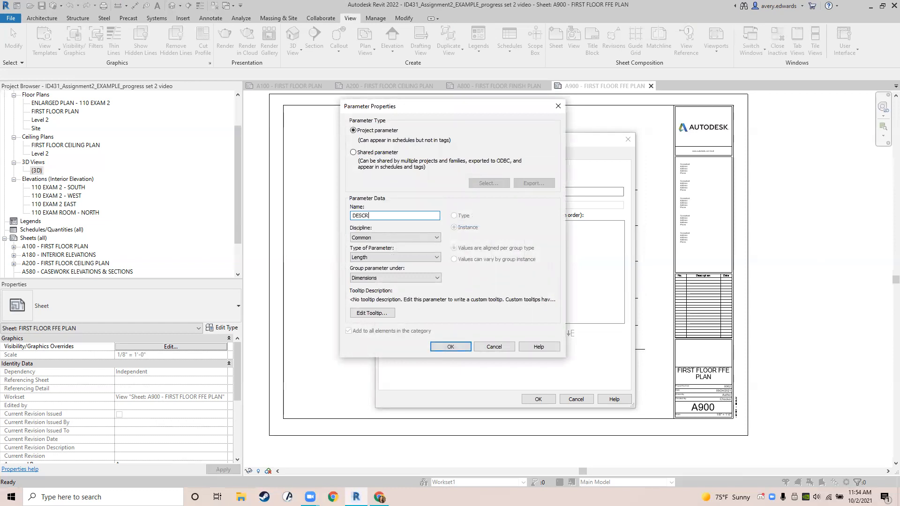
key("BackSpace")
key("BackSpace")
type("PTION")
left_click(376, 258)
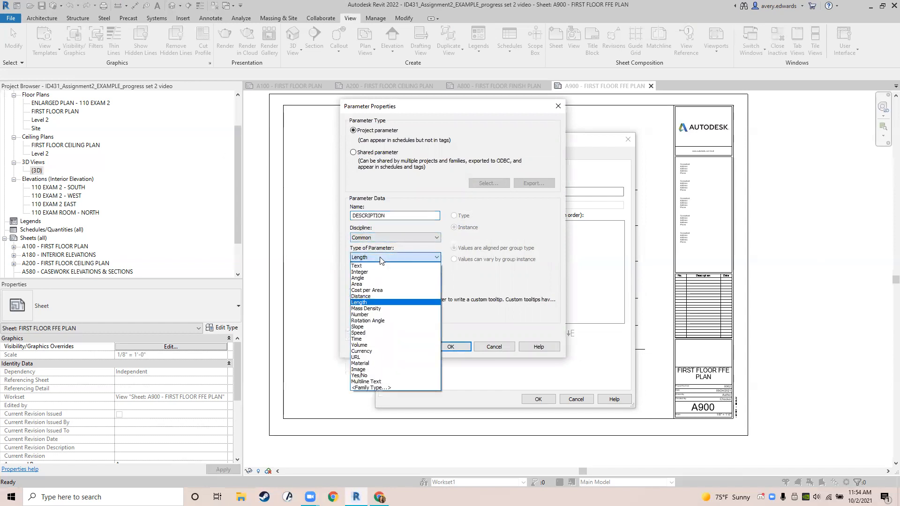
left_click(377, 269)
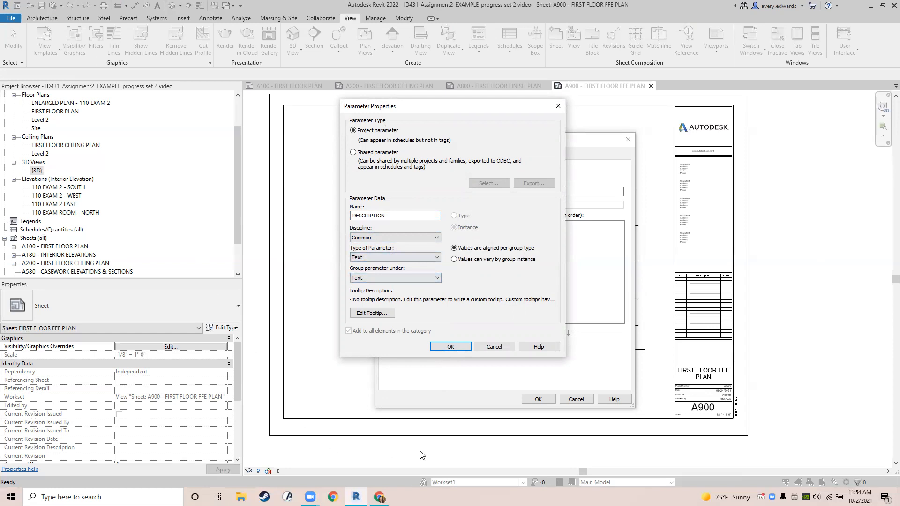
left_click(450, 346)
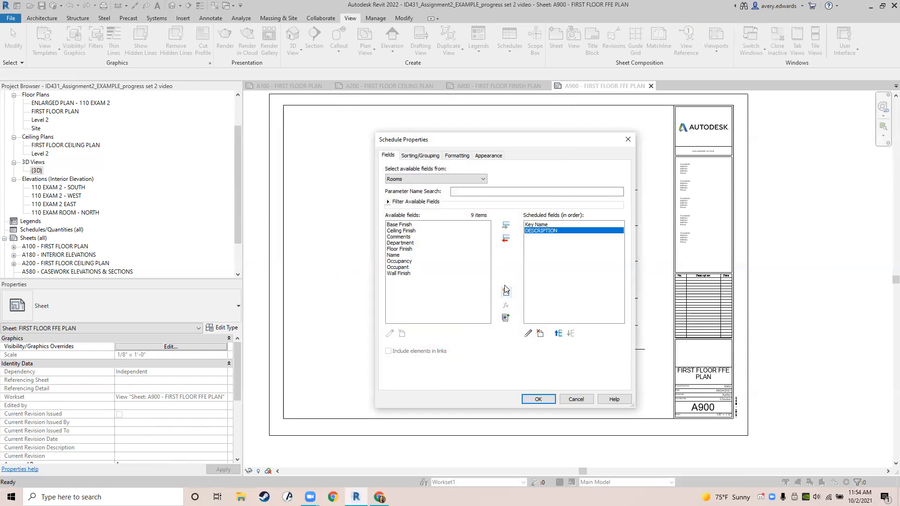
- Add a Text project parameter named PROVIDED BY to the fields and finish creating the key schedule
left_click(506, 290)
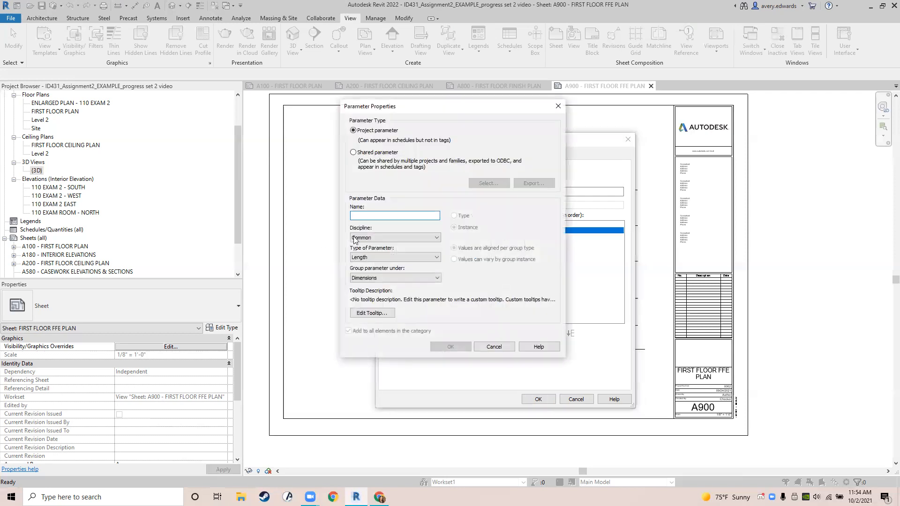
type("PROVIDED BY")
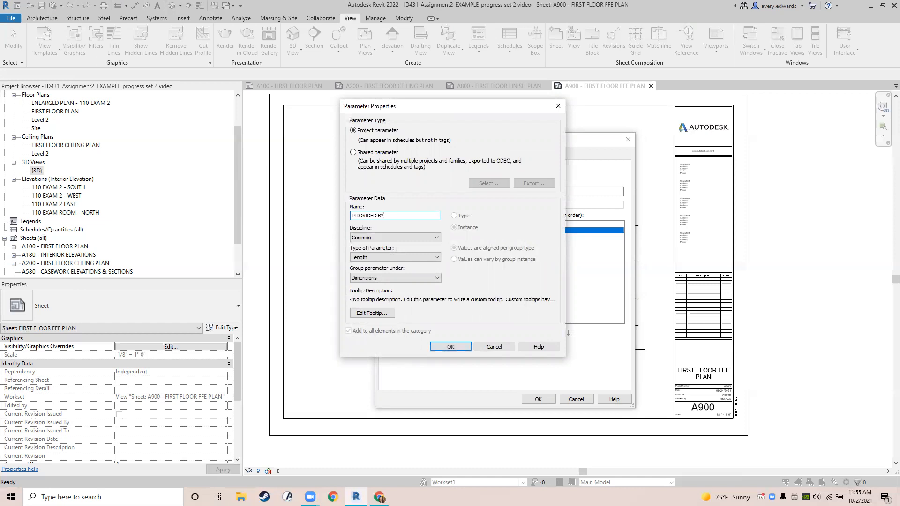
left_click(355, 238)
left_click(360, 243)
left_click(360, 260)
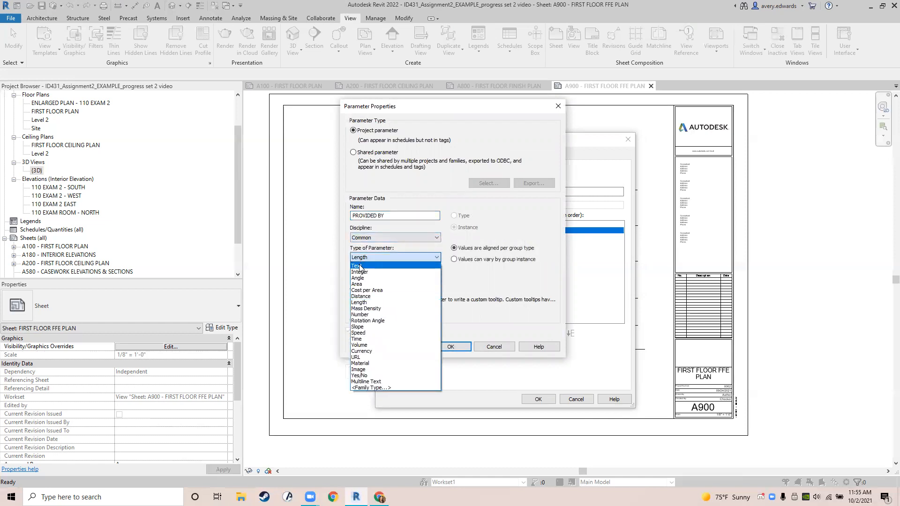
left_click(363, 265)
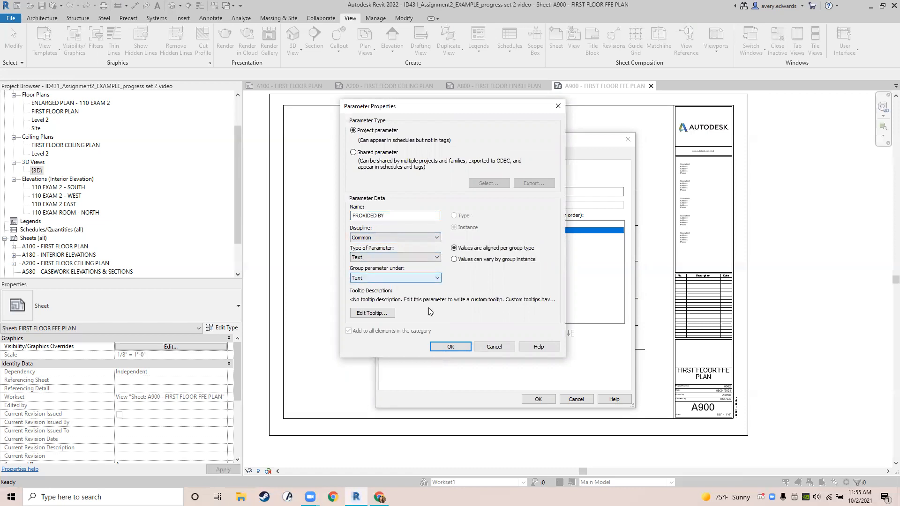
left_click(442, 349)
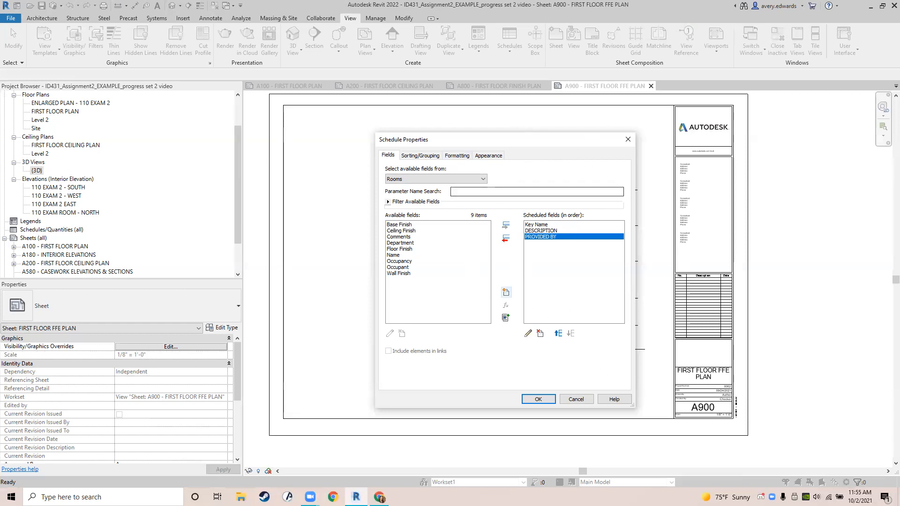
left_click(538, 399)
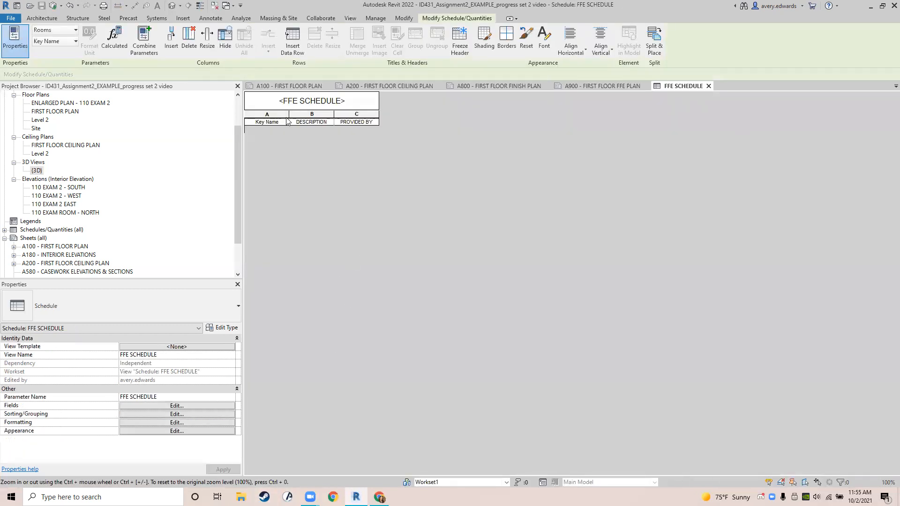
- Widen the first two schedule columns and retitle the Key Name column TYPE MARK
left_click_drag(290, 115, 406, 115)
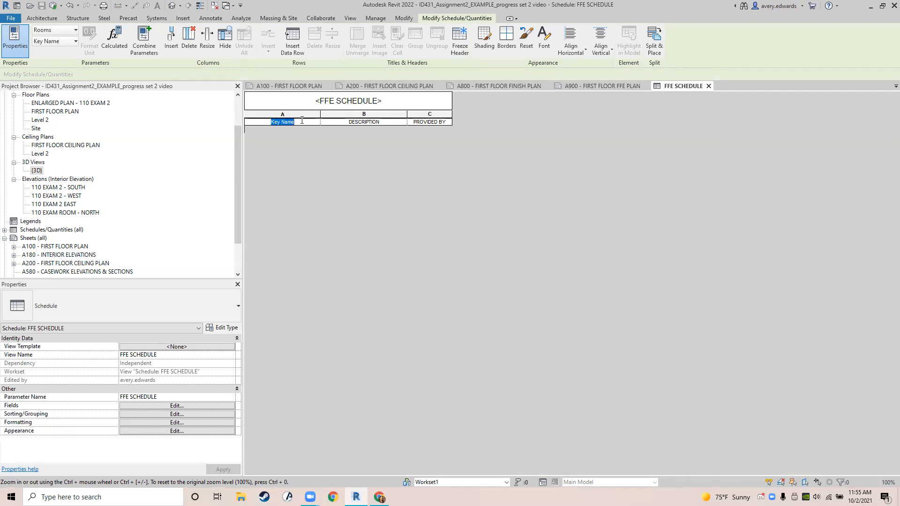
type("TYPE MARK")
- Insert four data rows into the FFE schedule
left_click(295, 49)
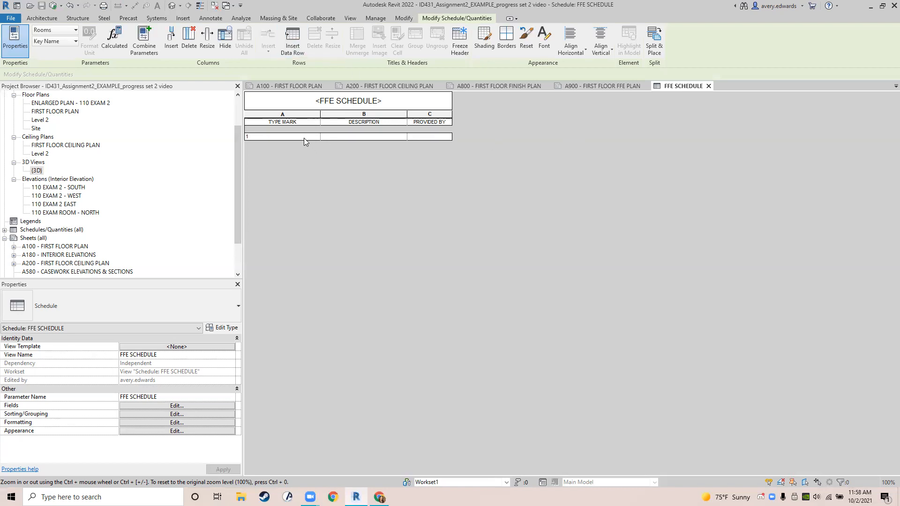
left_click(291, 47)
left_click(292, 47)
left_click(291, 46)
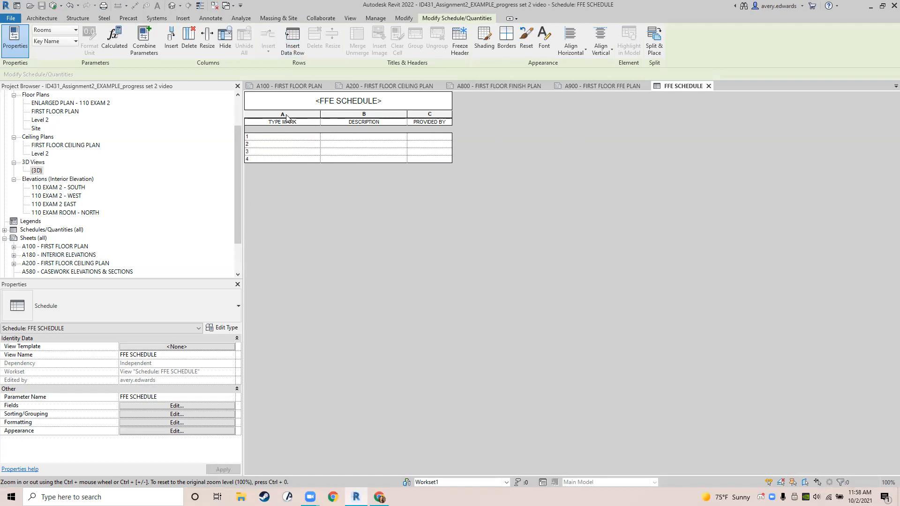
- Set the type mark of row 1 to CH-1
left_click(285, 136)
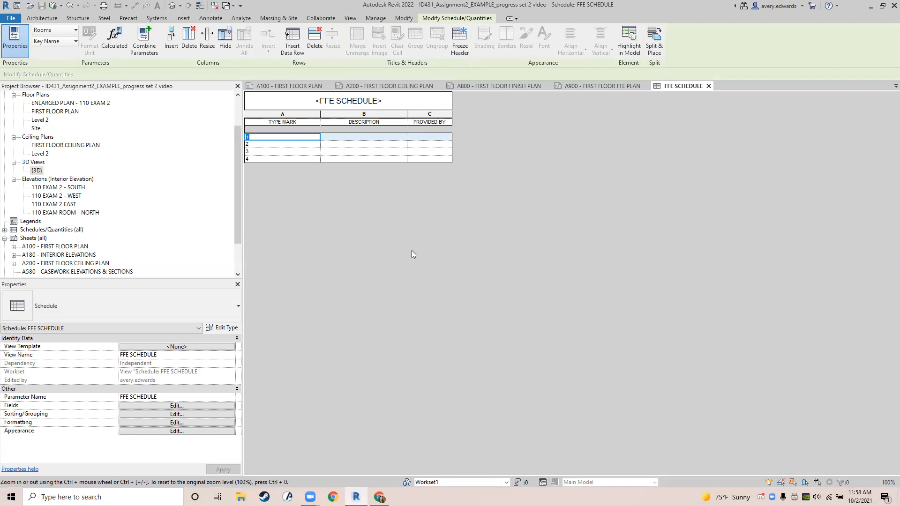
type("CH-")
key("Return")
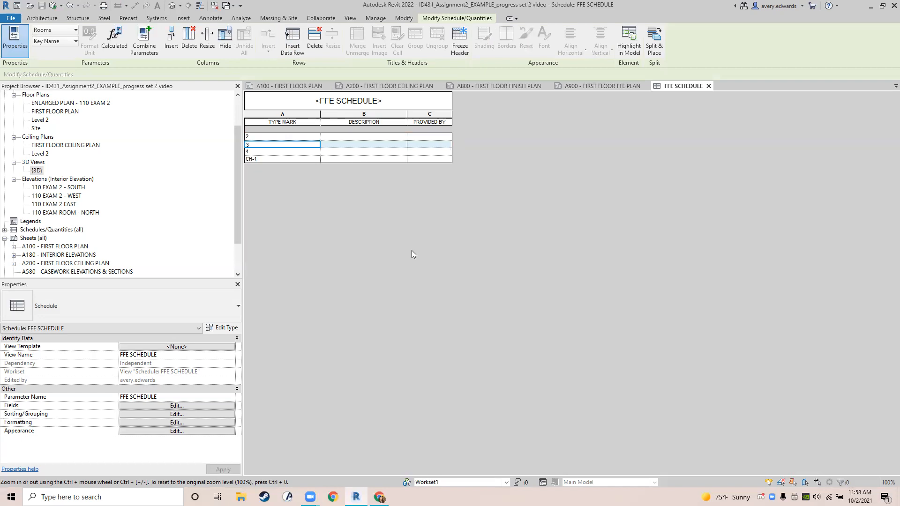
- Fill in the CH-1 row with the description SIDE CHAIR and OFOI under PROVIDED BY
key("Down")
key("Down")
key("Down")
key("Right")
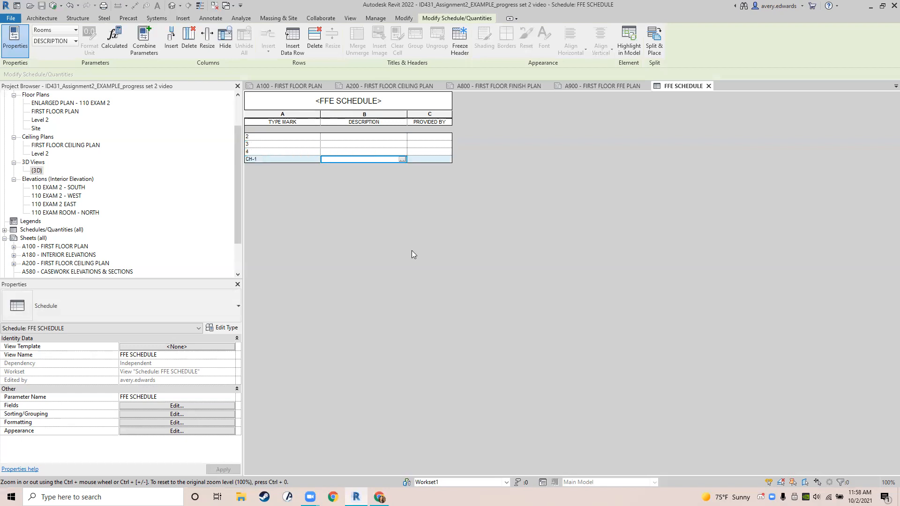
type("S")
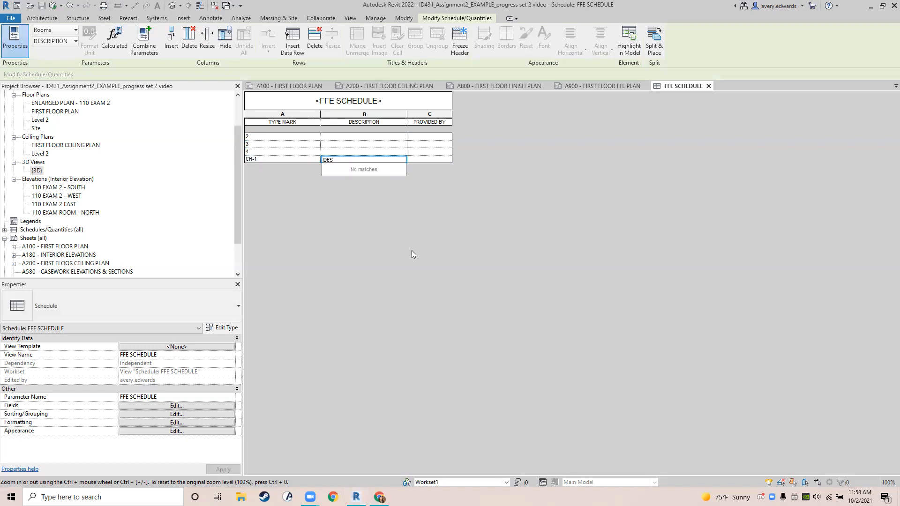
type("IDE CHAIR")
key("Return")
key("Right")
type("O")
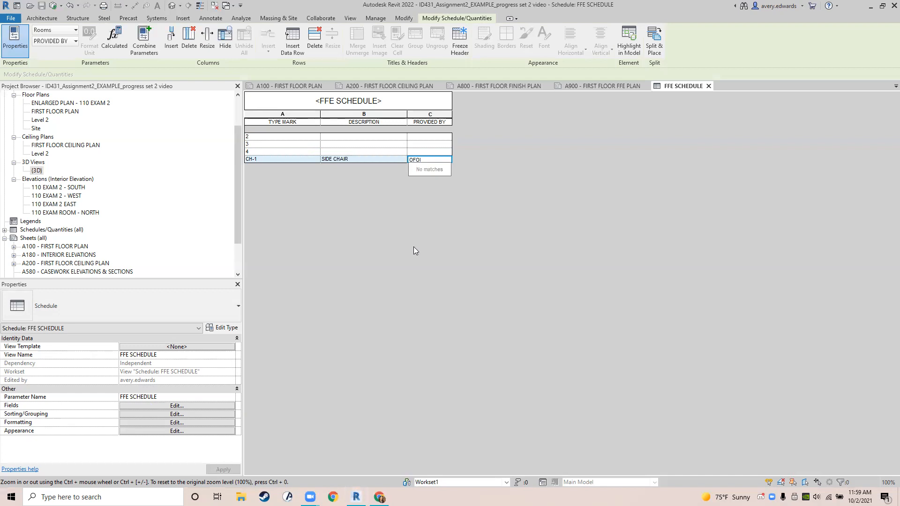
key("Return")
- Set PROVIDED BY to OFCI for row 4 and to CFCI for row 3
key("Up")
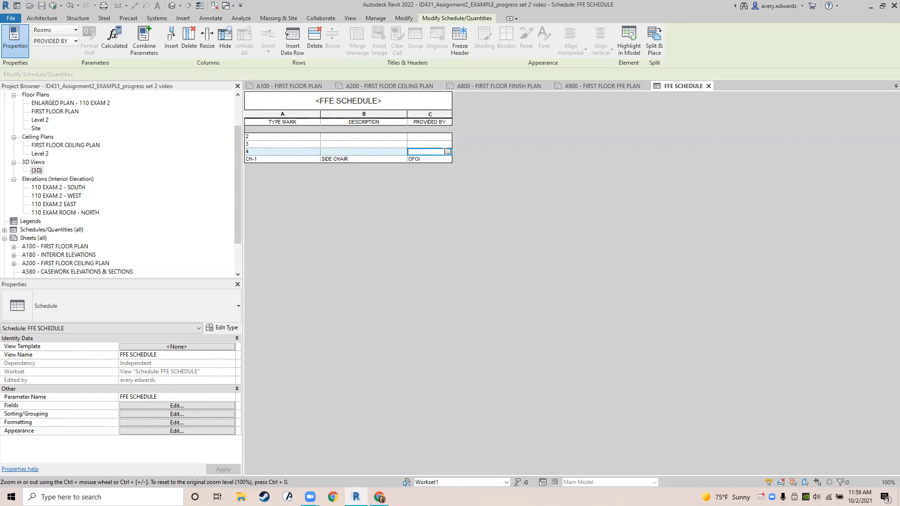
type("OFCI")
key("Return")
key("Up")
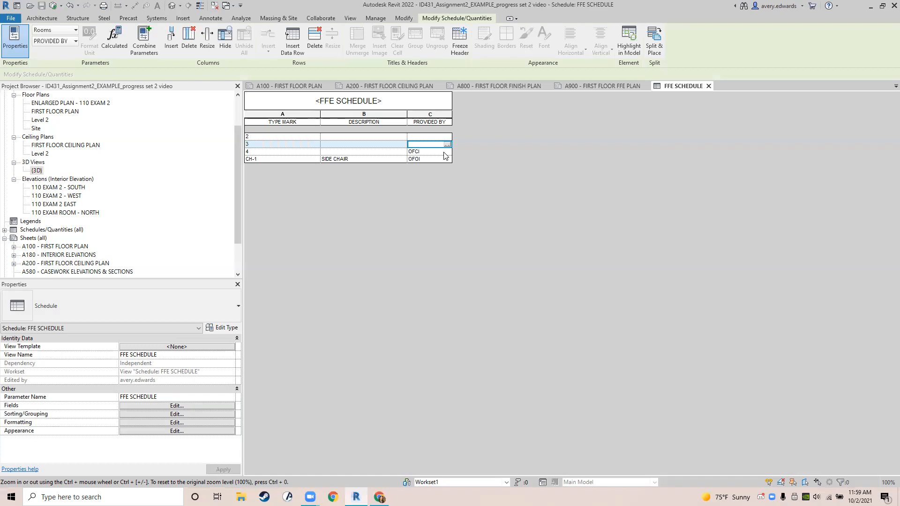
type("CFCI")
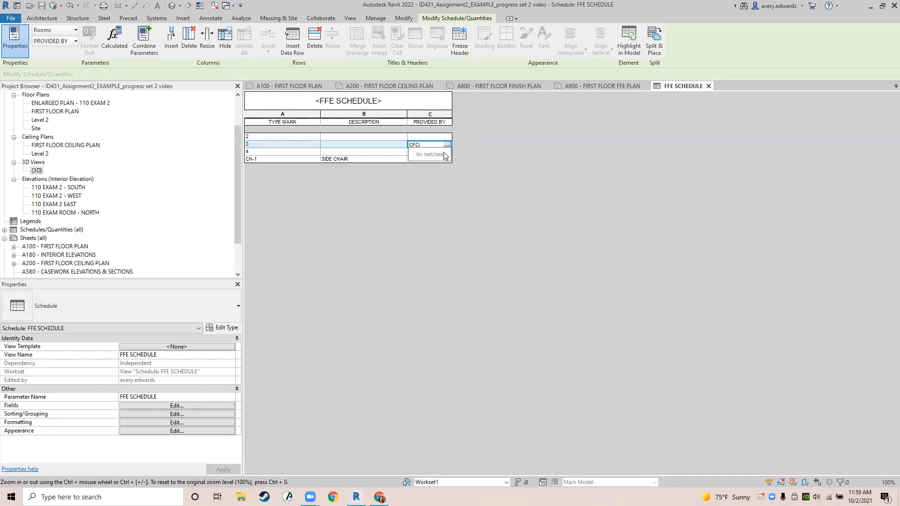
key("Return")
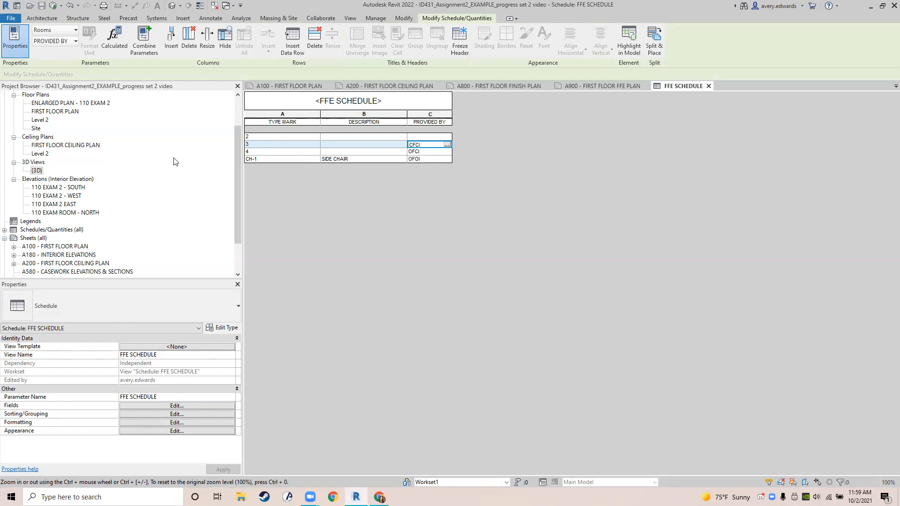
- Close the schedule view and place FFE SCHEDULE on sheet A900 in the empty area beside the floor plan
left_click(708, 86)
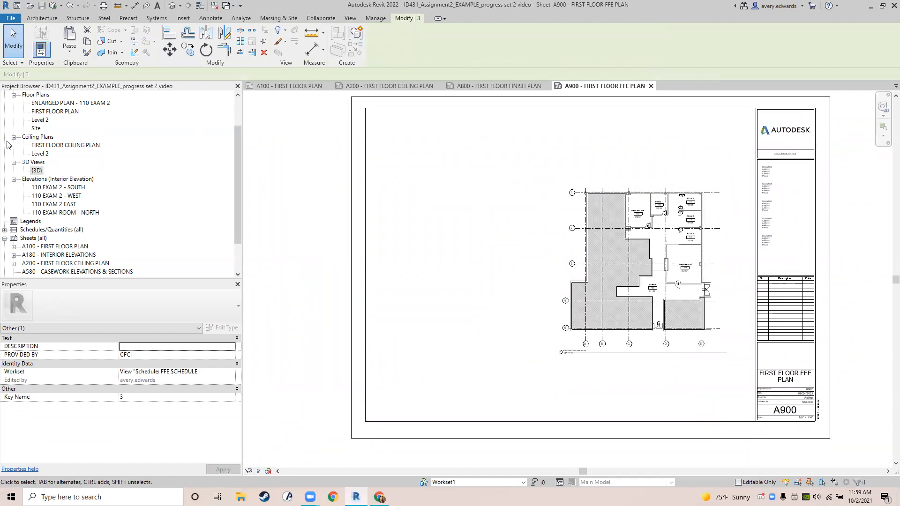
left_click(4, 230)
scroll(19, 218, "down", 2)
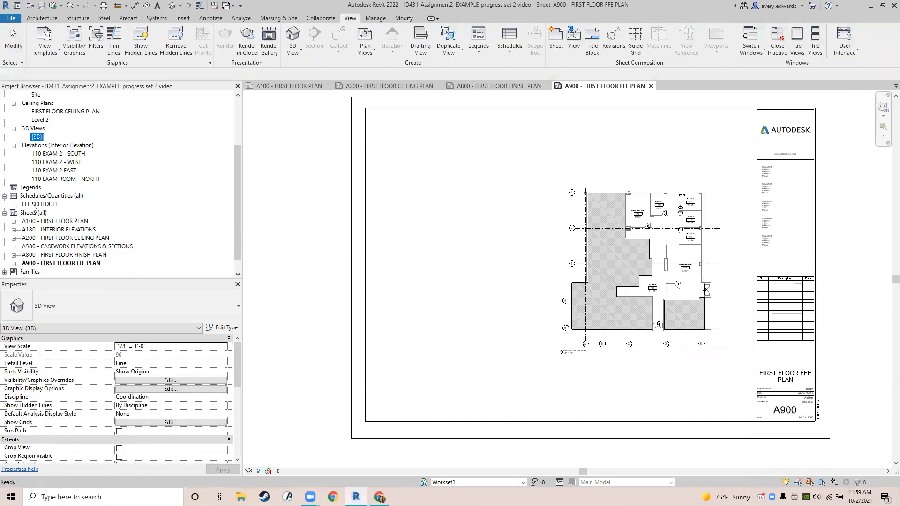
left_click(35, 205)
left_click_drag(37, 206, 443, 202)
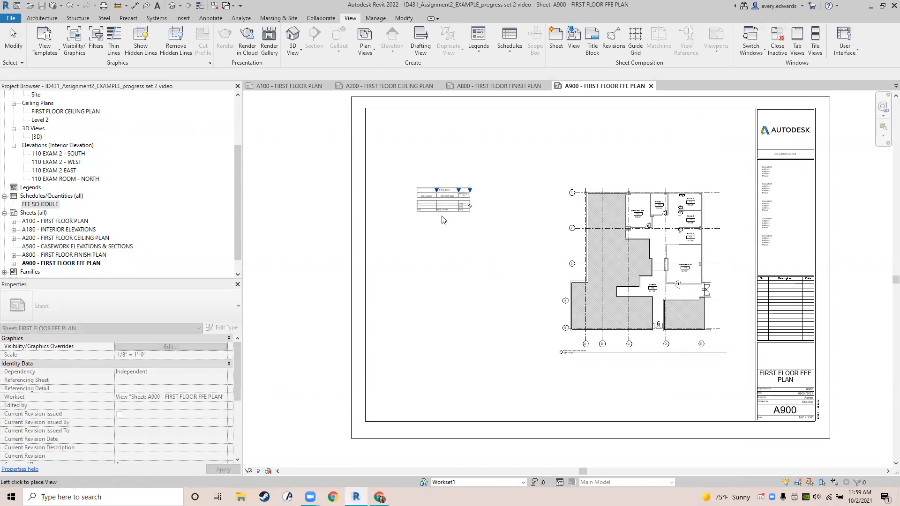
left_click(450, 219)
- Widen the TYPE MARK and DESCRIPTION columns of the schedule placed on the sheet
scroll(454, 215, "up", 4)
scroll(453, 216, "up", 3)
mouse_move(414, 171)
left_mouse_down()
mouse_move(470, 168)
mouse_move(418, 170)
left_mouse_up()
left_click_drag(518, 171, 642, 176)
scroll(555, 245, "down", 6)
middle_click_drag(556, 244, 406, 270)
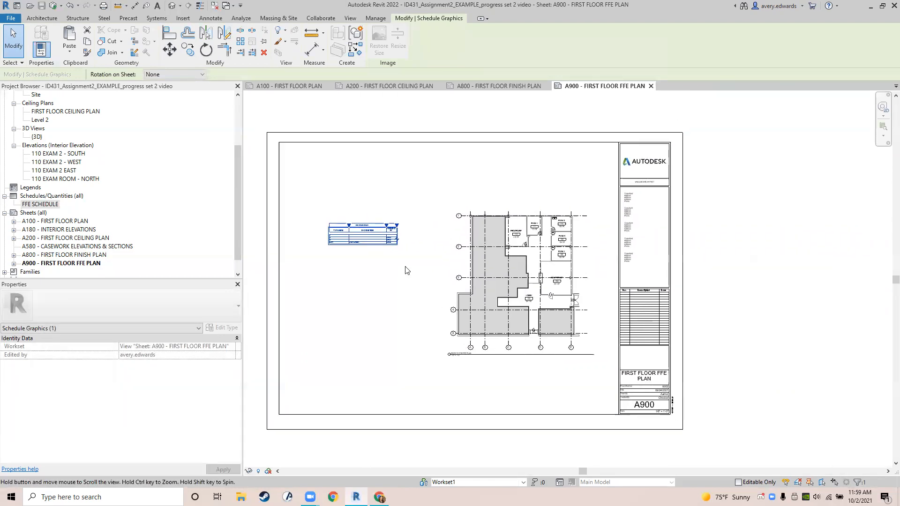
left_click(458, 162)
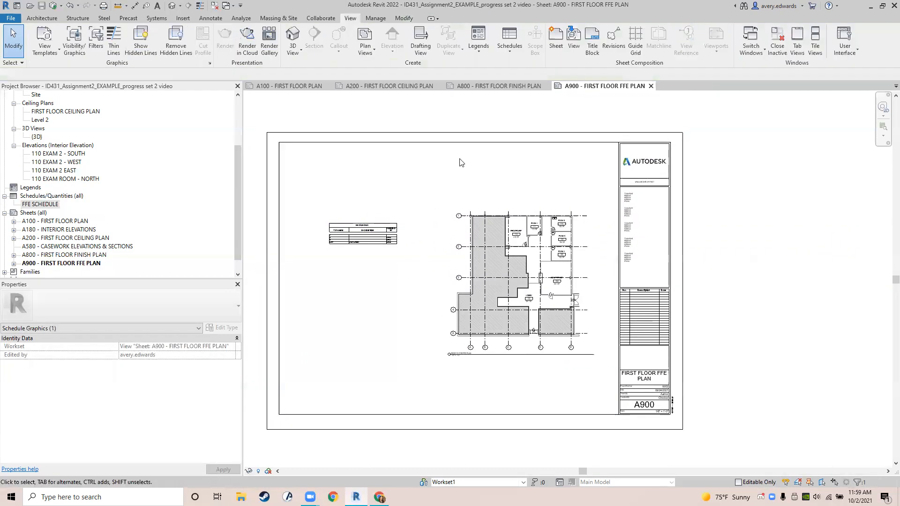
- Open the placed FFE schedule to check its table and return to sheet A900
double_click(349, 230)
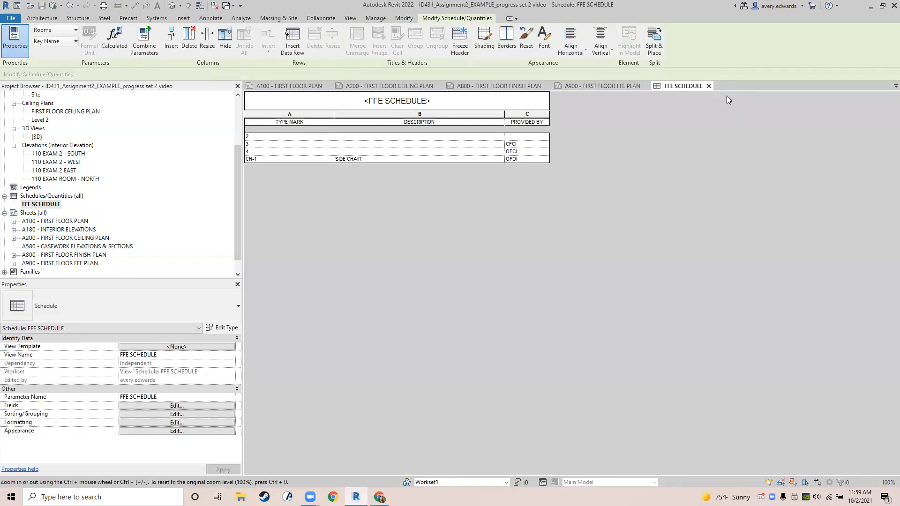
left_click(709, 86)
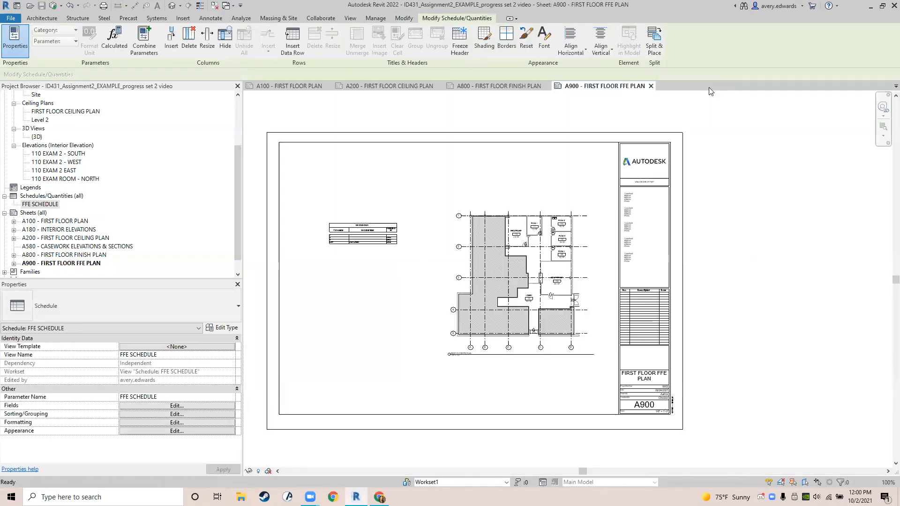
- Synchronize the project with the central model, keeping the default options
left_click(53, 5)
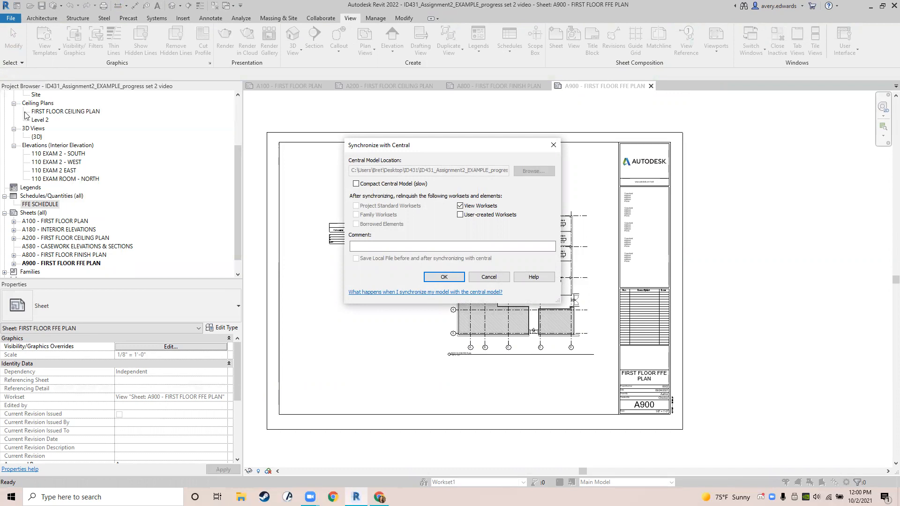
left_click(442, 276)
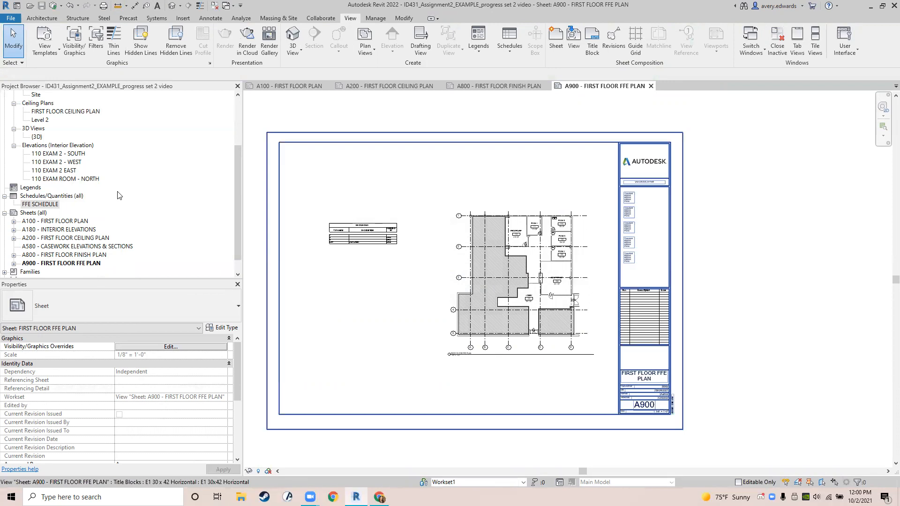
- Open sheet A180 - INTERIOR ELEVATIONS, activate the 110 EXAM ROOM - NORTH elevation, and check its crop boundary and ceiling
double_click(64, 229)
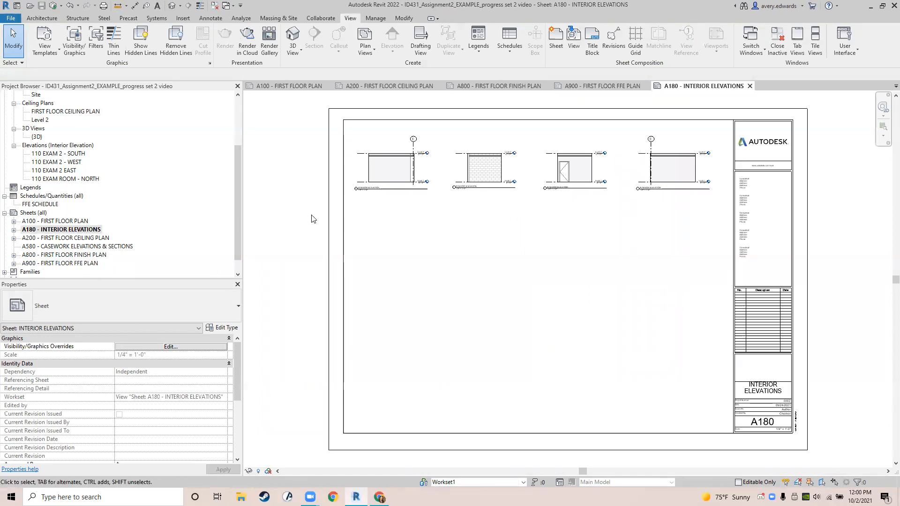
middle_click_drag(497, 178, 473, 248)
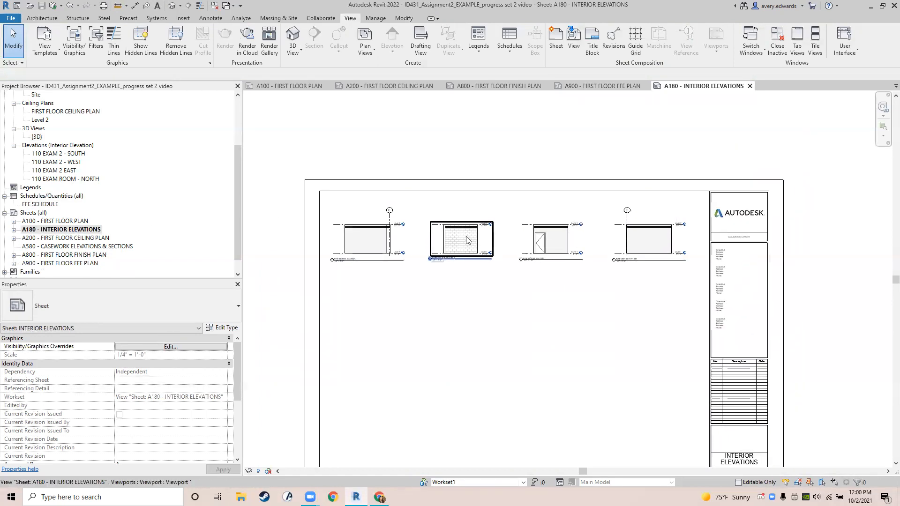
scroll(392, 237, "up", 5)
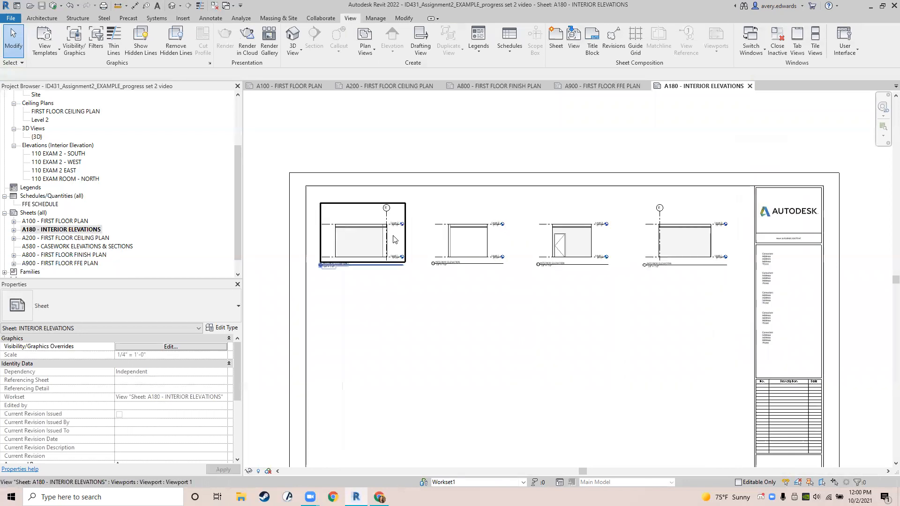
double_click(463, 237)
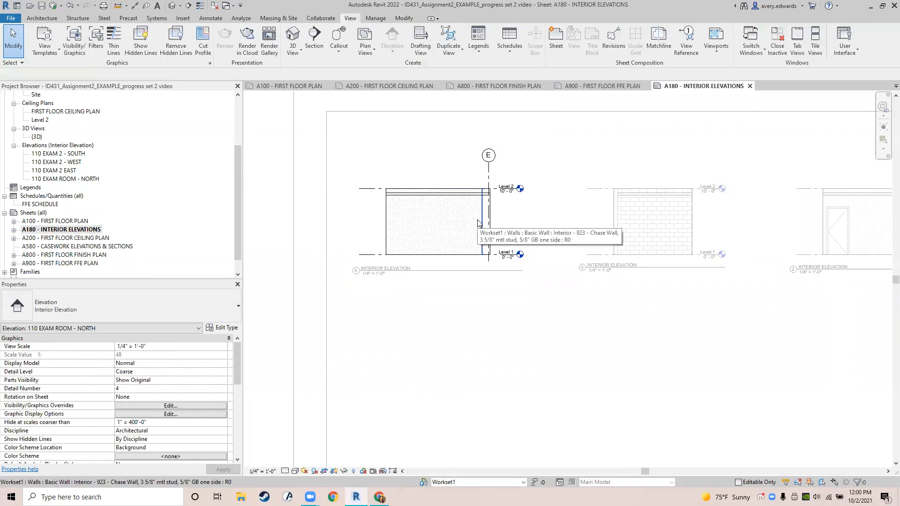
left_click(389, 212)
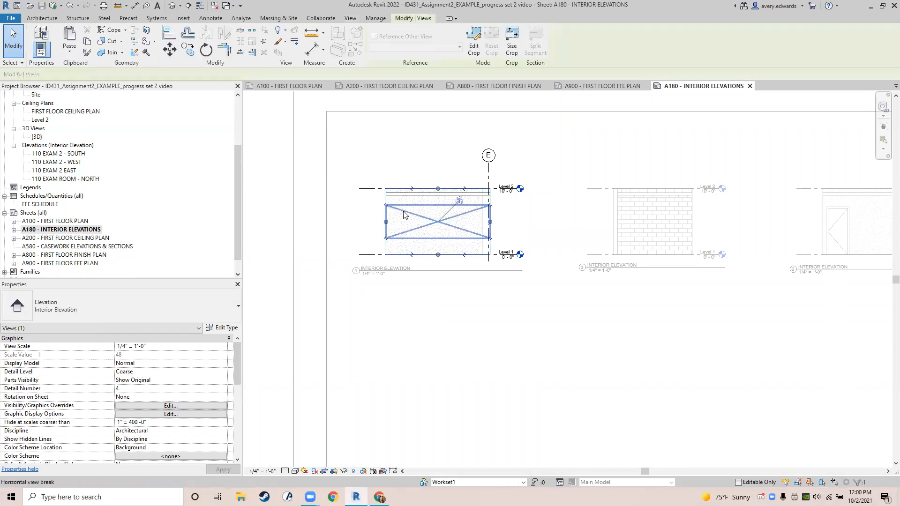
scroll(490, 203, "up", 3)
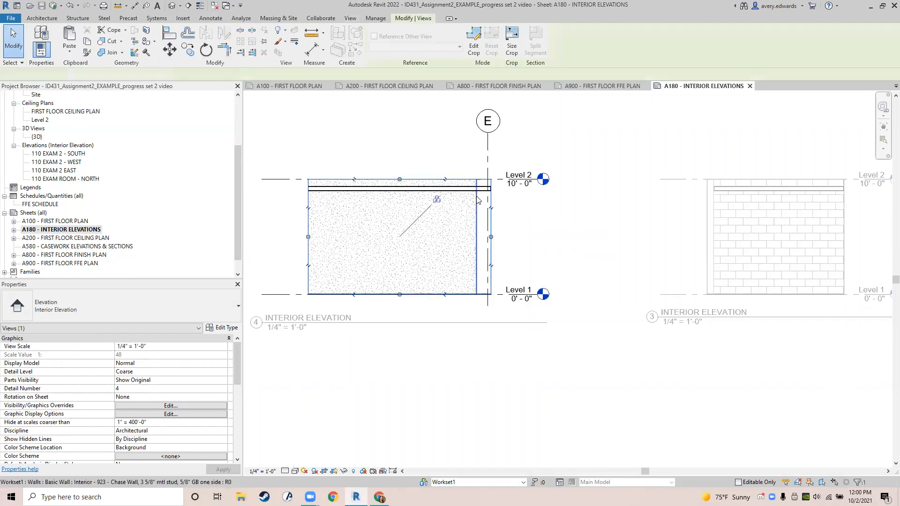
left_click(475, 189)
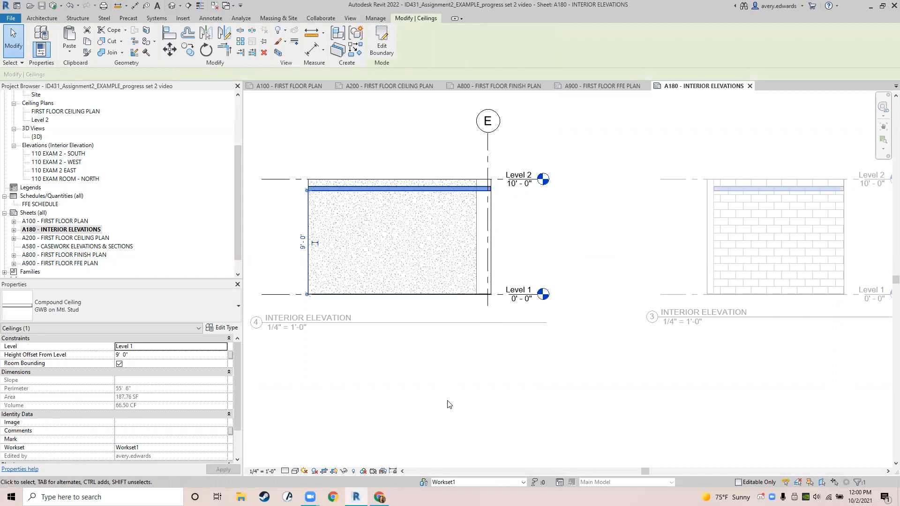
left_click(560, 215)
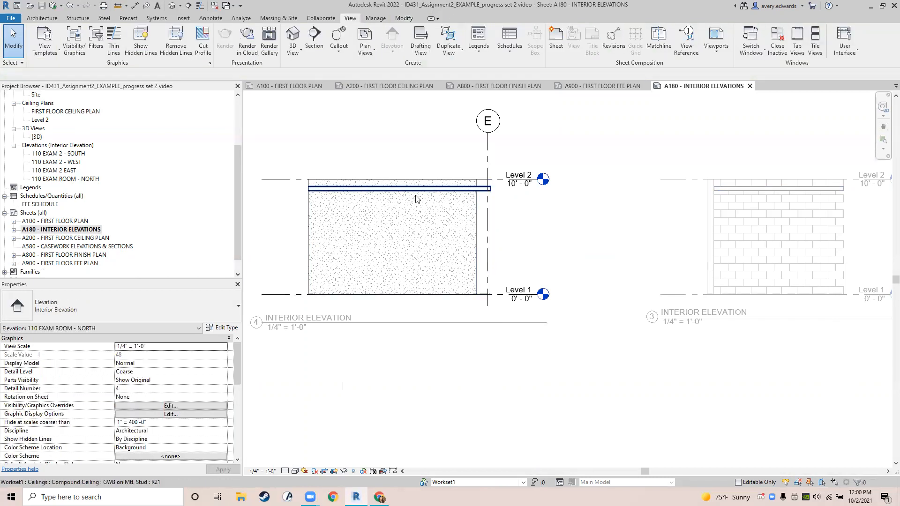
- Crop the north elevation to the chase wall's inner face near grid E and down to the underside of the ceiling
scroll(413, 200, "up", 5)
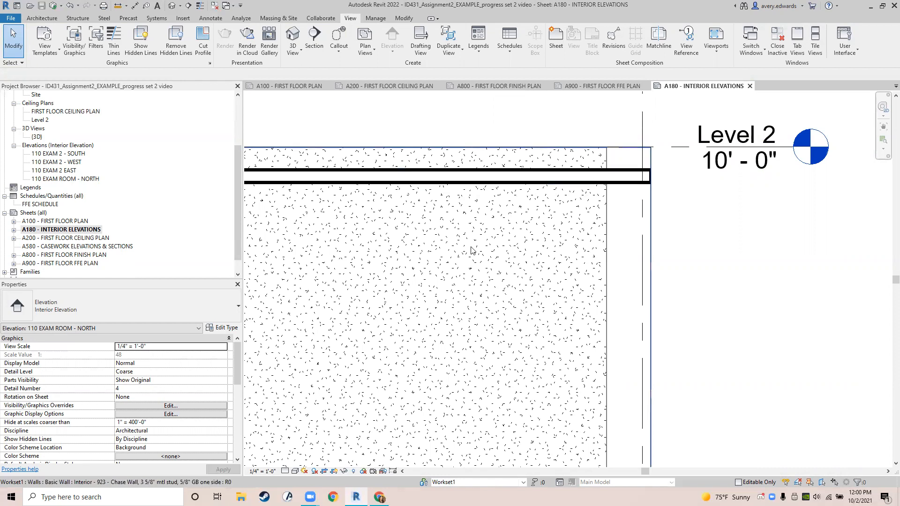
scroll(471, 247, "up", 1)
middle_click_drag(471, 246, 597, 237)
scroll(597, 241, "down", 3)
scroll(536, 297, "up", 1)
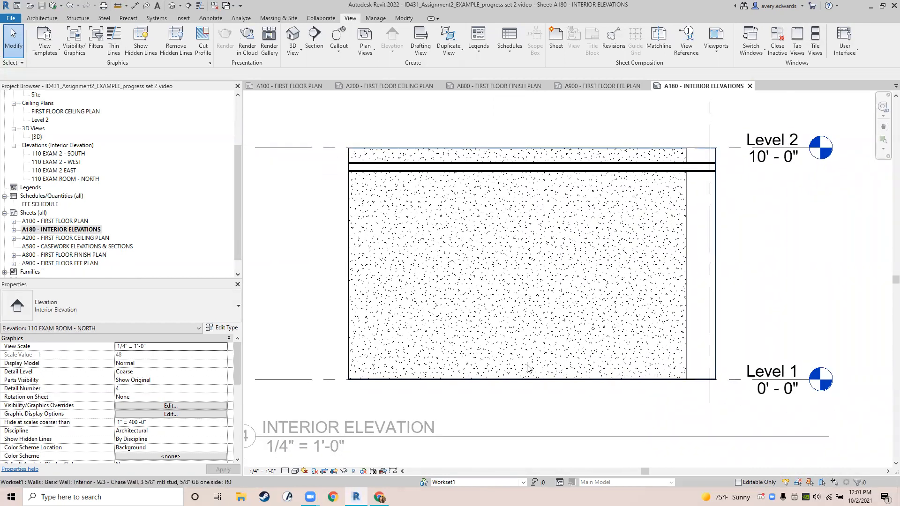
left_click(685, 244)
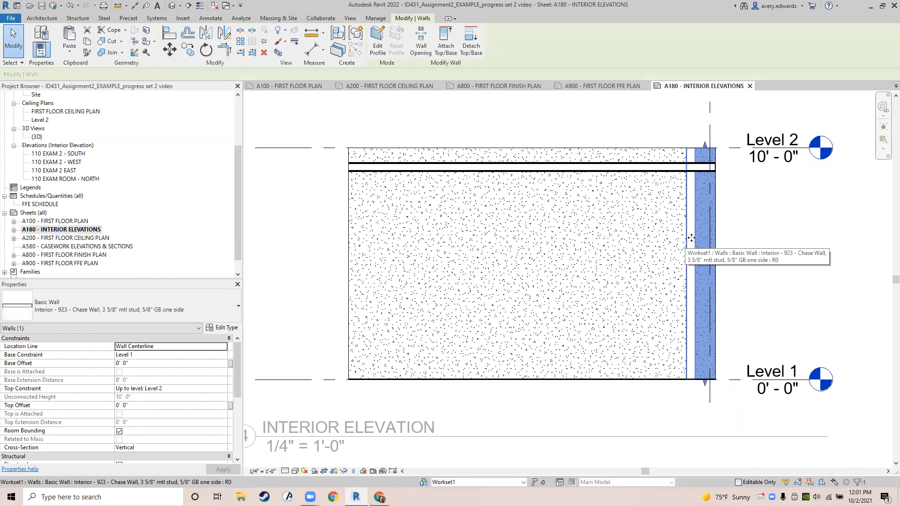
left_click(786, 244)
left_click(637, 148)
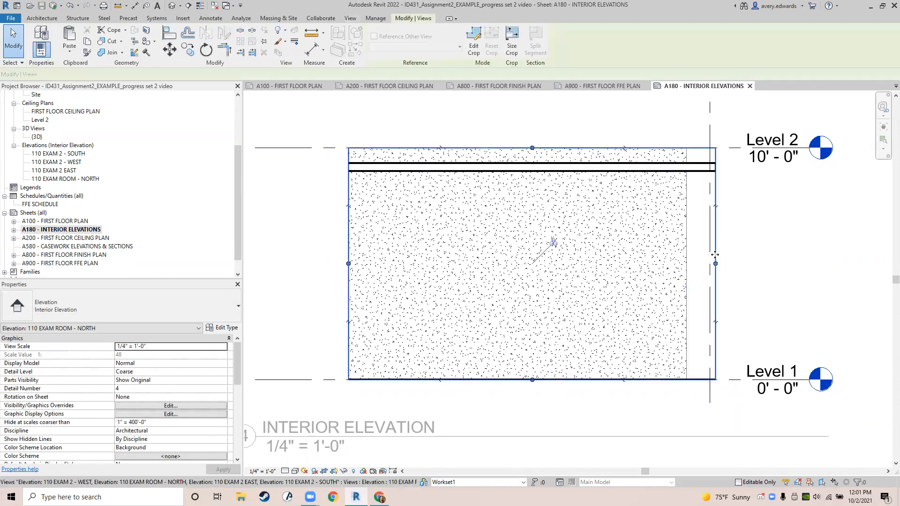
left_click_drag(716, 266, 686, 263)
left_click_drag(518, 165, 518, 172)
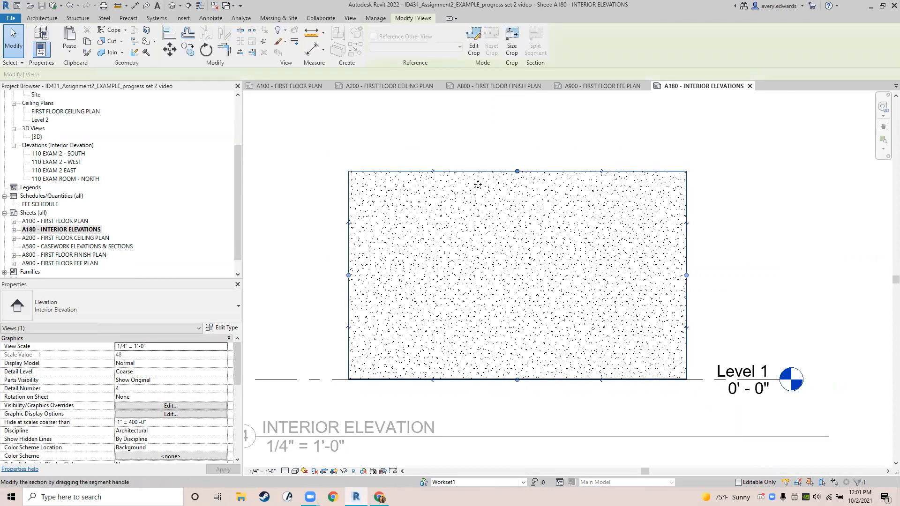
- Switch the north elevation's Crop Region Visible option off and back on to compare the outline
scroll(161, 393, "down", 2)
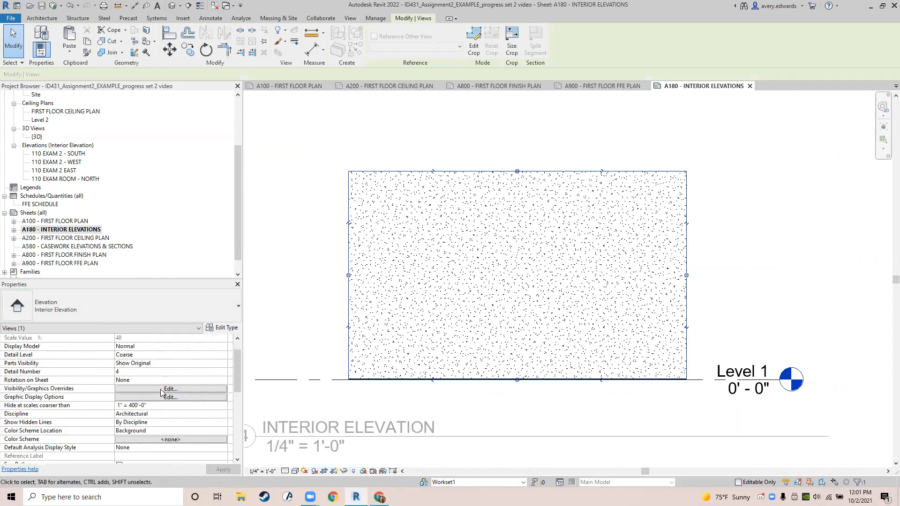
scroll(161, 392, "down", 5)
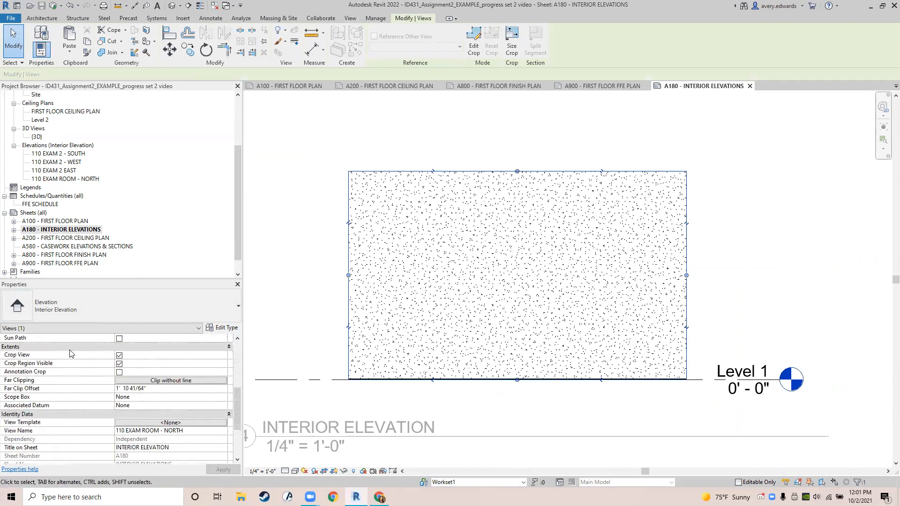
left_click(119, 363)
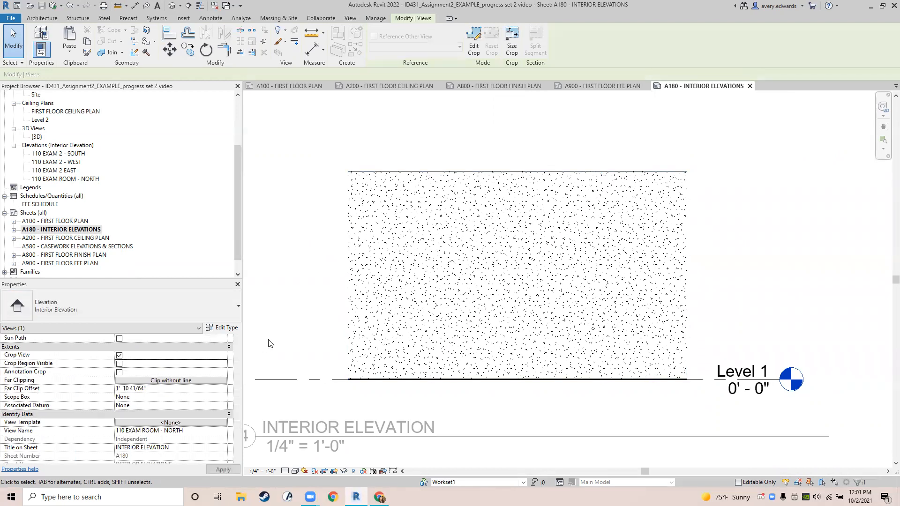
left_click(119, 363)
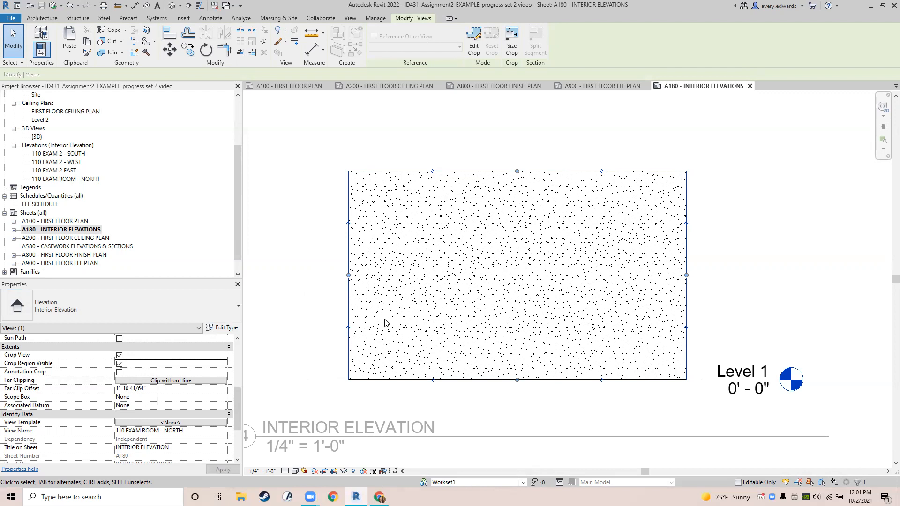
left_click(700, 257)
- Activate the 110 EXAM 2 EAST elevation and crop it to the ceiling underside and the side wall's inner face
scroll(700, 257, "down", 4)
middle_click_drag(782, 274, 536, 293)
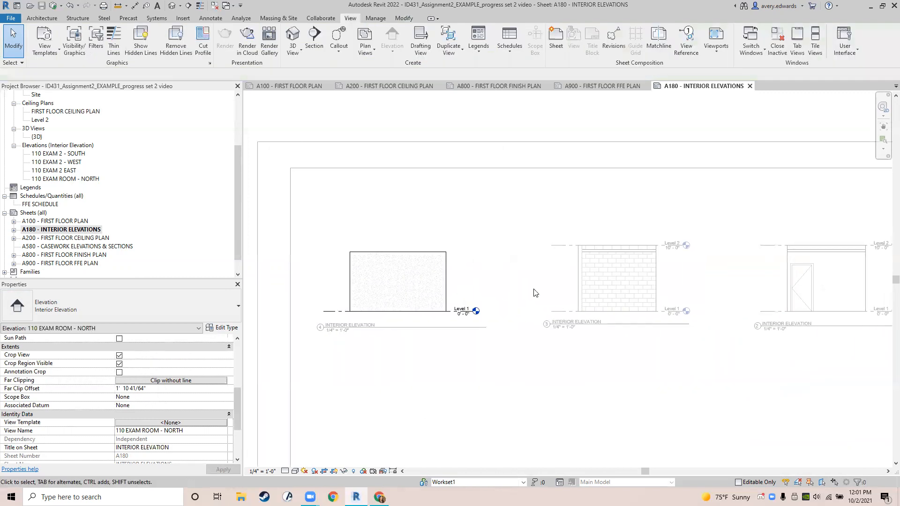
middle_click_drag(641, 281, 525, 269)
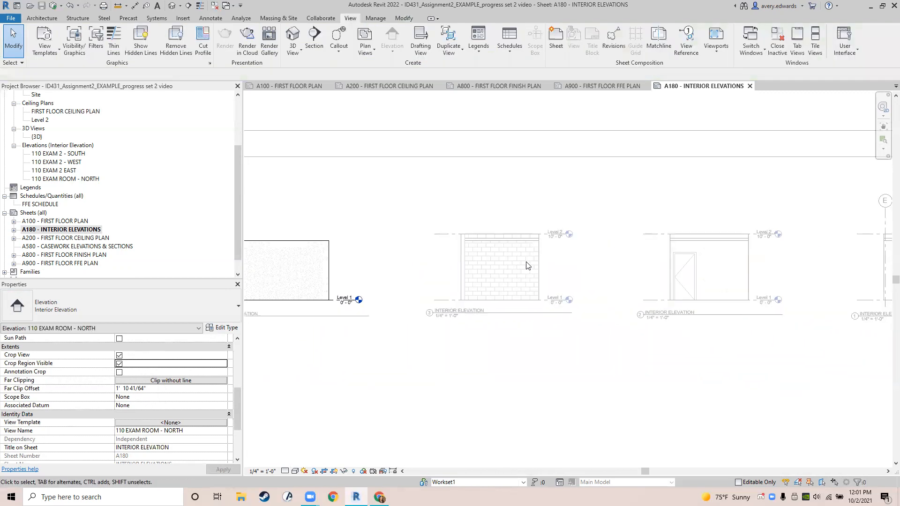
scroll(494, 279, "up", 3)
double_click(486, 277)
left_click(426, 248)
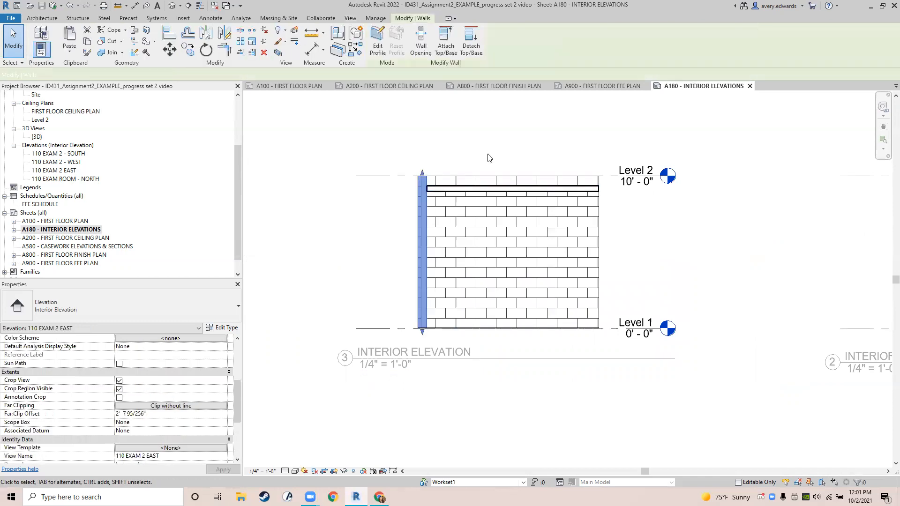
left_click(480, 177)
left_click_drag(506, 192, 506, 193)
left_click(418, 260)
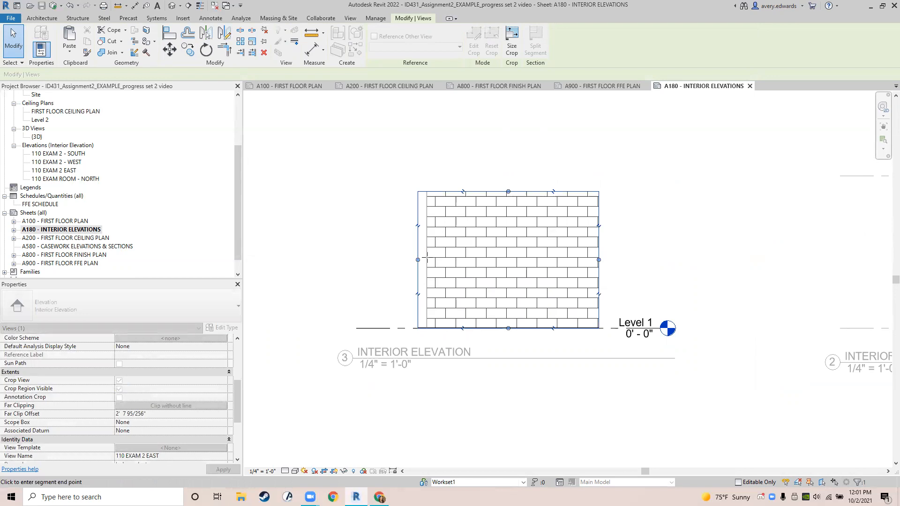
key("Escape")
key("Escape")
- Activate the 110 EXAM 2 - WEST elevation with the door and lower its crop to the underside of the ceiling
middle_click_drag(693, 238, 392, 256)
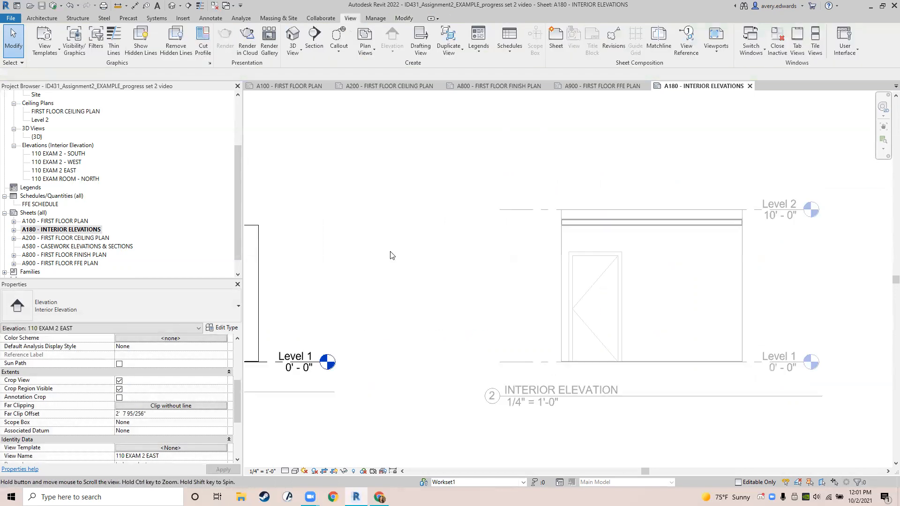
scroll(501, 255, "down", 4)
double_click(611, 269)
scroll(607, 262, "up", 1)
left_click(601, 241)
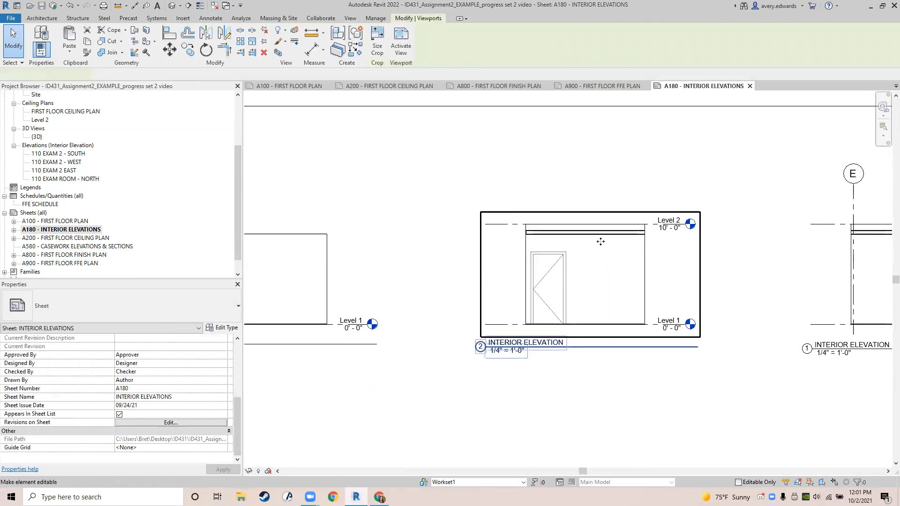
double_click(601, 241)
scroll(605, 239, "up", 2)
left_click(633, 214)
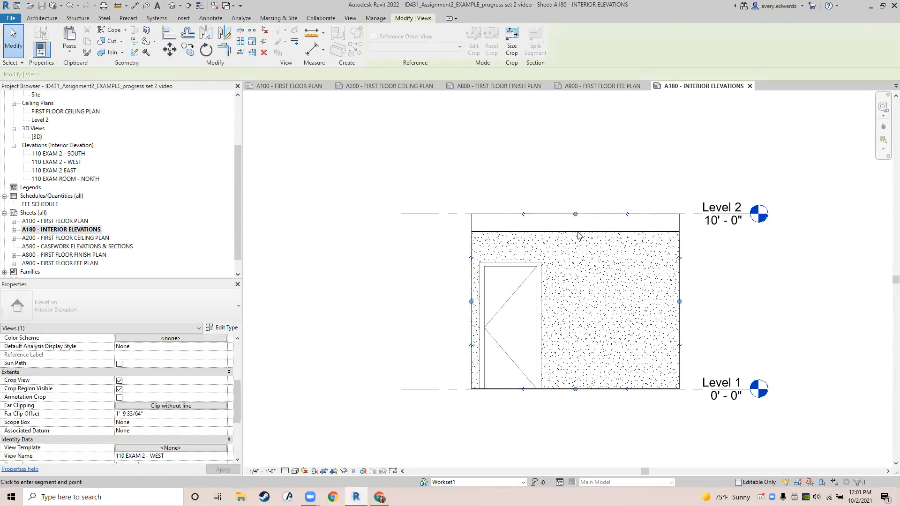
- Lower the crop of the 110 EXAM 2 - SOUTH elevation to the underside of the ceiling
middle_click_drag(629, 337, 417, 324)
middle_click_drag(656, 281, 386, 258)
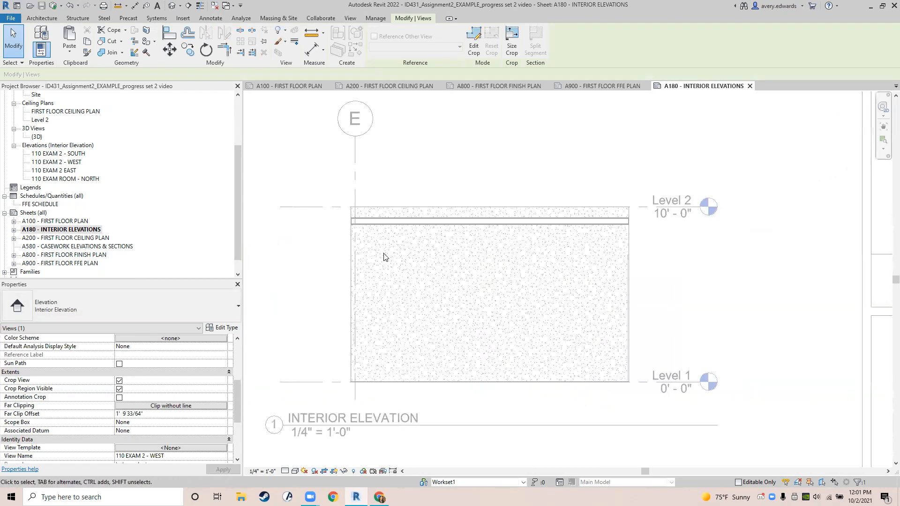
left_click(510, 181)
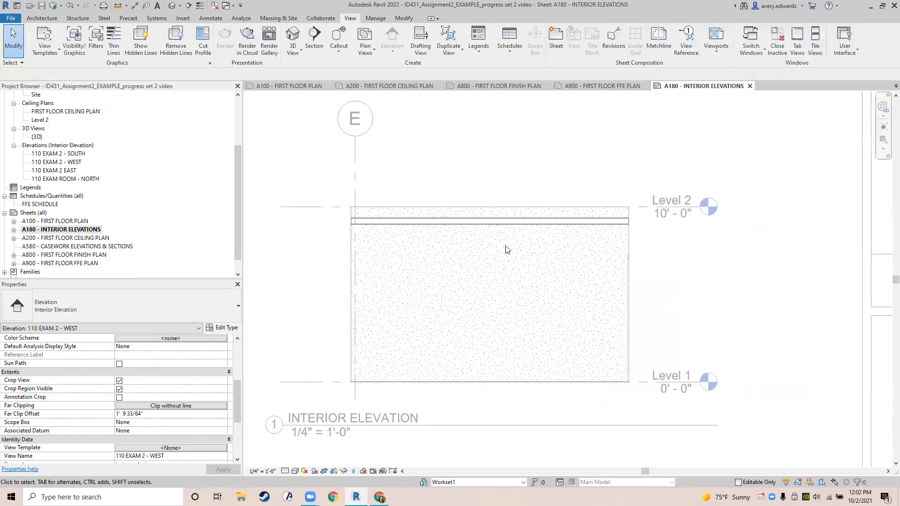
left_click(492, 209)
left_click_drag(490, 207, 489, 224)
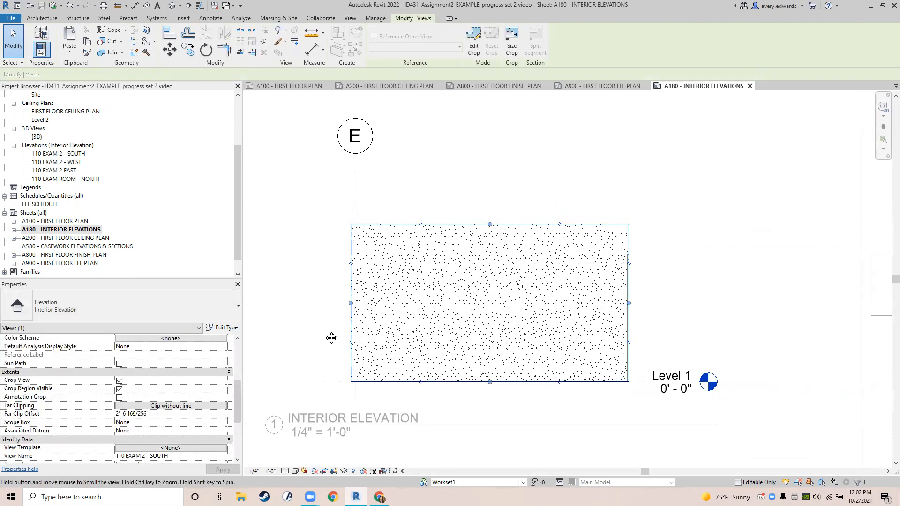
- Review the four cropped elevations together and deactivate the south elevation's viewport to return to the sheet
middle_click_drag(332, 337, 491, 317)
scroll(423, 321, "down", 5)
middle_click_drag(410, 314, 527, 297)
scroll(526, 297, "down", 2)
scroll(299, 395, "down", 2)
middle_click_drag(323, 395, 498, 360)
scroll(458, 362, "down", 1)
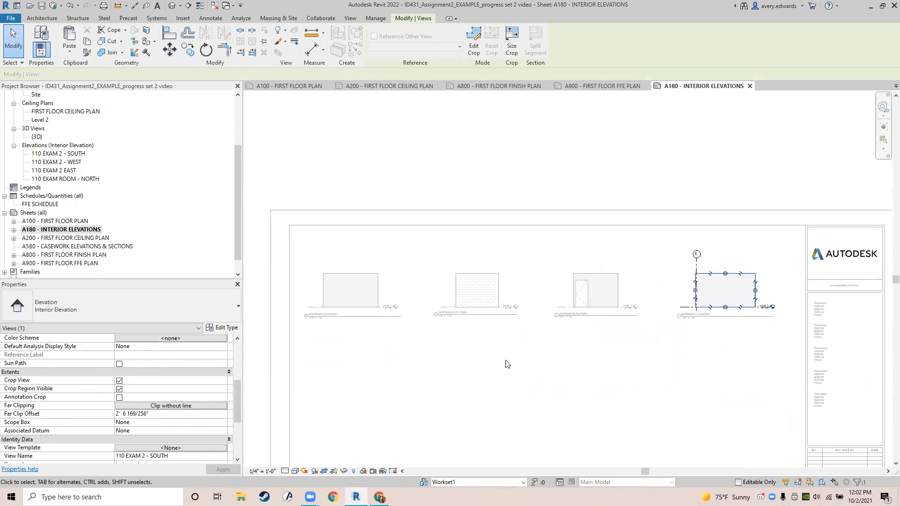
left_click(502, 374)
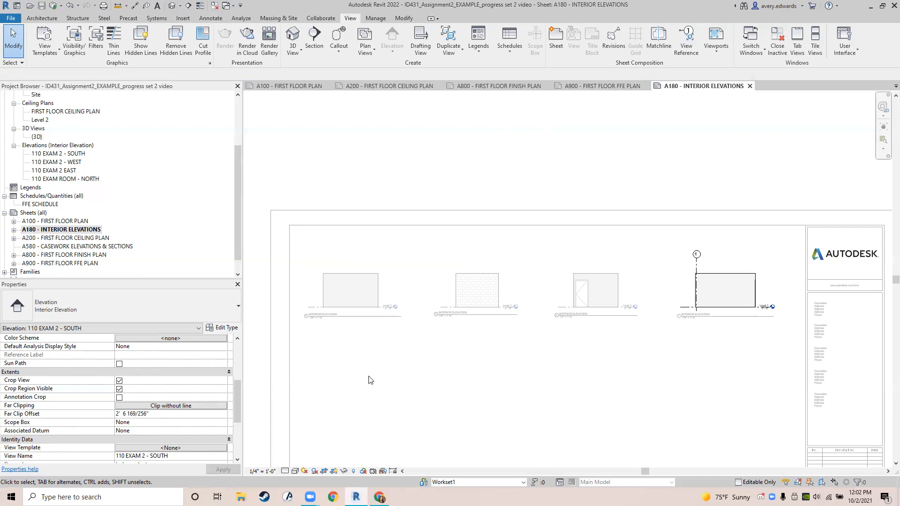
scroll(347, 371, "up", 4)
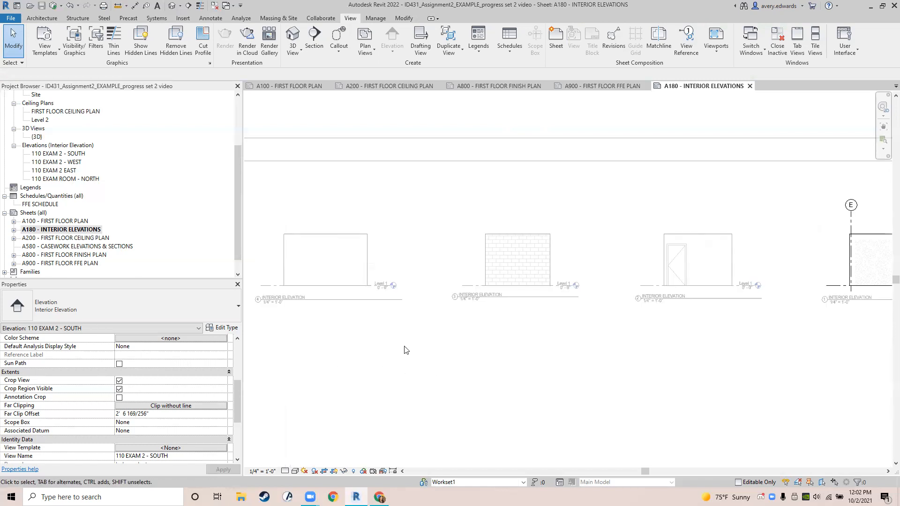
double_click(326, 250)
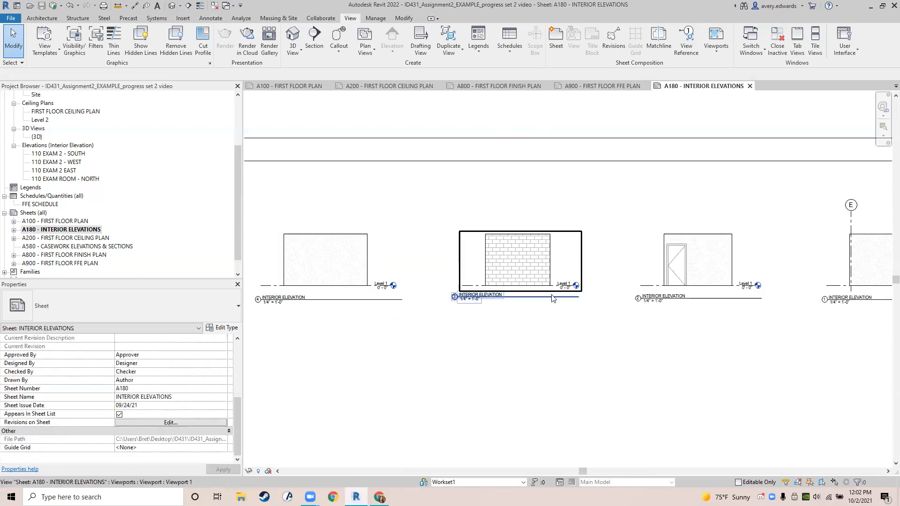
- Activate the 110 EXAM ROOM - NORTH elevation on the sheet and turn off its crop region visibility
scroll(334, 282, "up", 4)
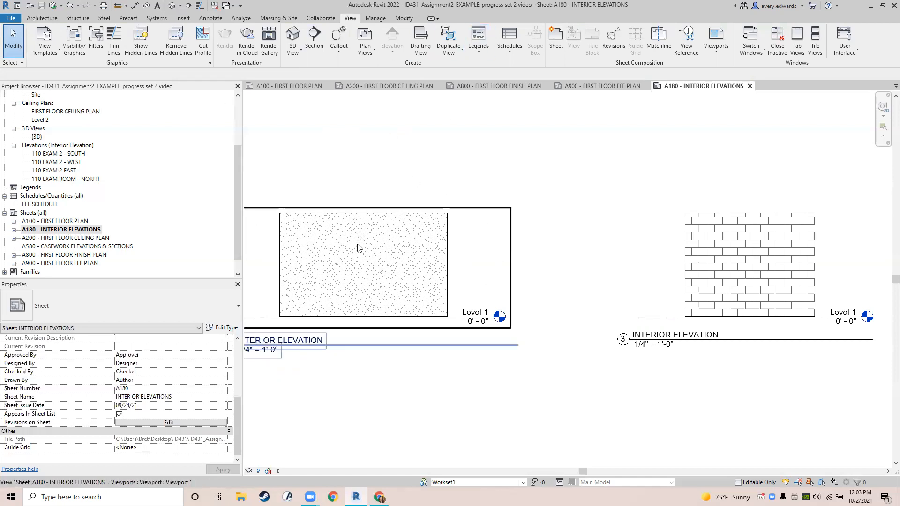
middle_click_drag(586, 279, 570, 279)
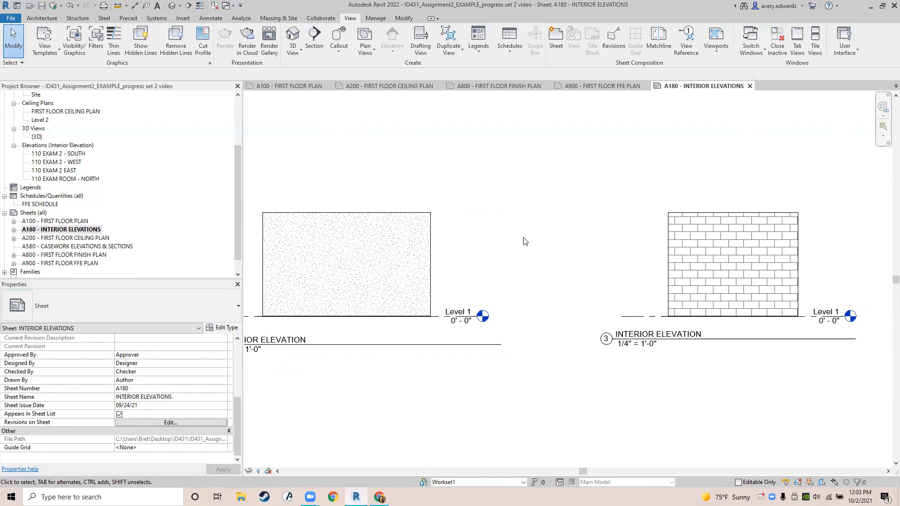
double_click(420, 268)
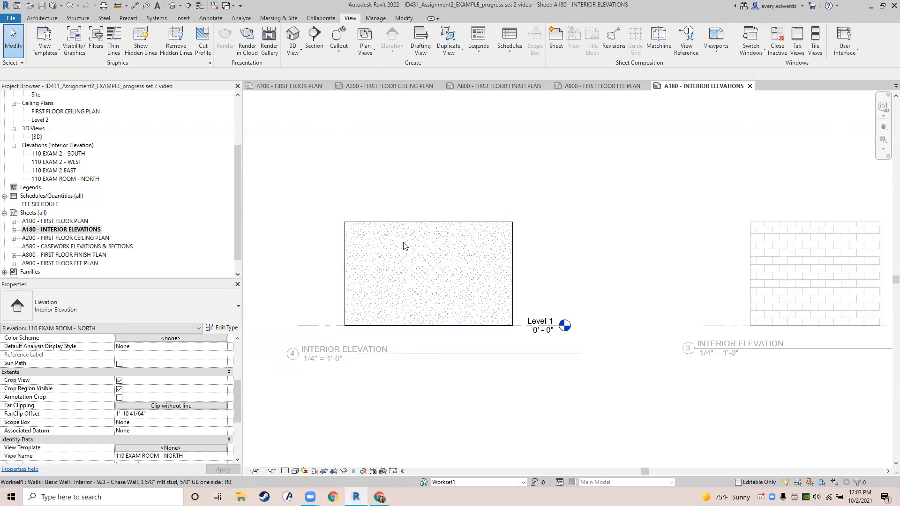
left_click(349, 275)
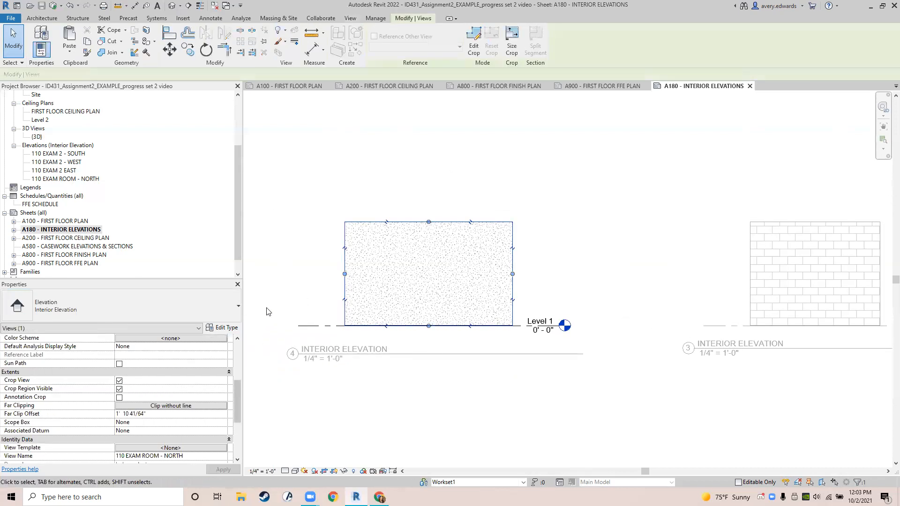
left_click(119, 390)
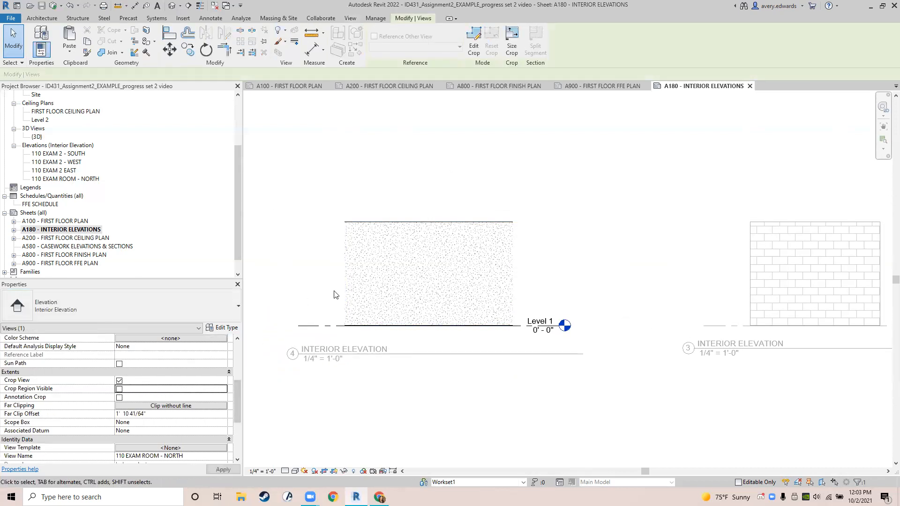
- Select the wall in the north elevation, check where it lies on the A100 first floor plan, and return to A180
left_click(417, 269)
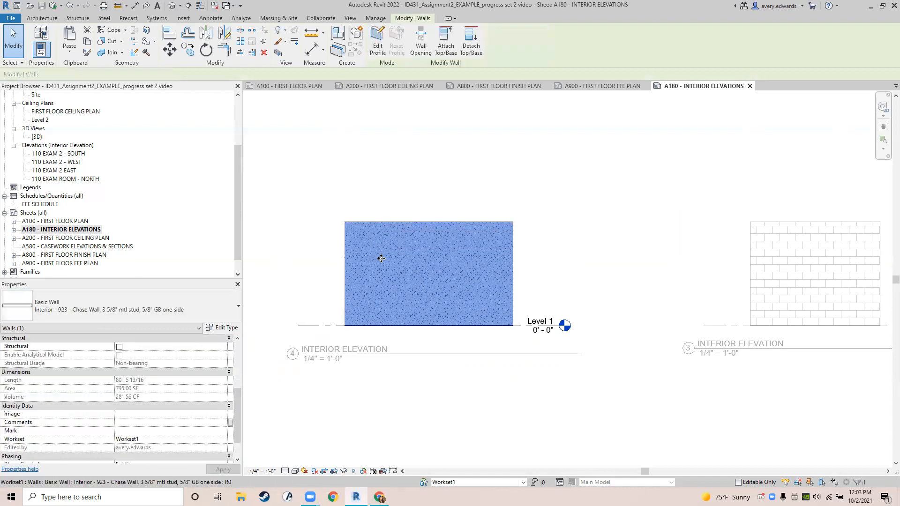
left_click(283, 87)
scroll(475, 135, "up", 3)
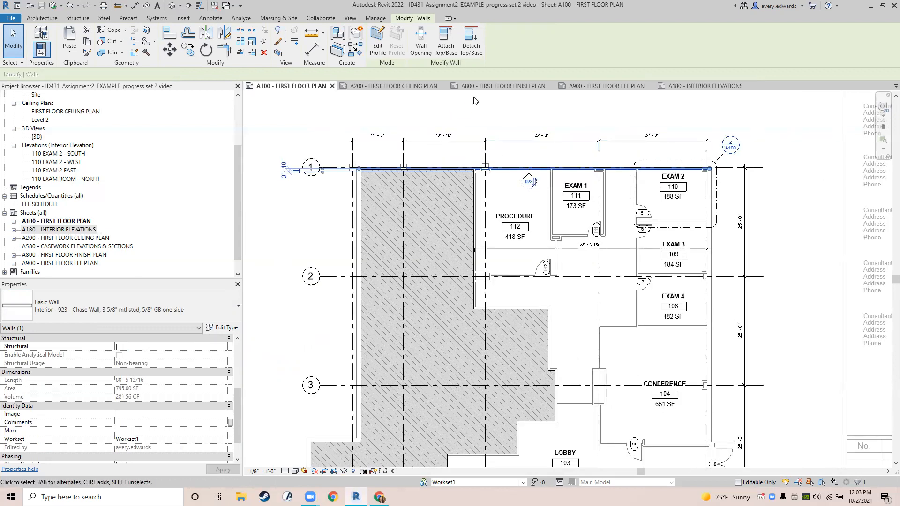
left_click(709, 87)
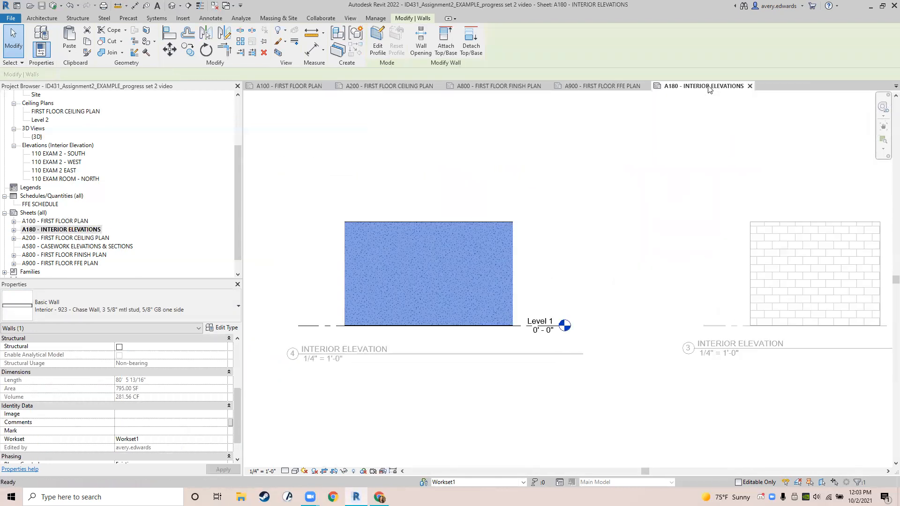
- Override the selected wall's graphics by element in the north elevation, making its foreground surface pattern not visible
scroll(342, 237, "up", 2)
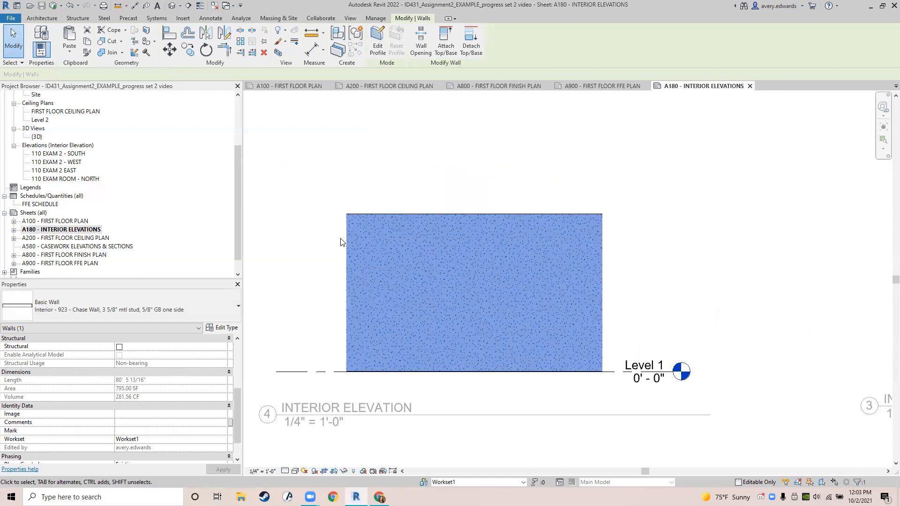
right_click(462, 255)
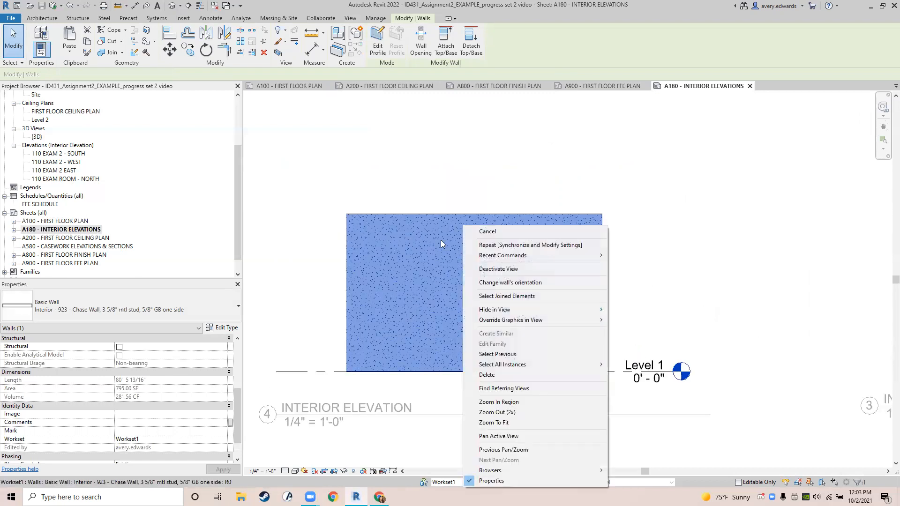
mouse_move(561, 323)
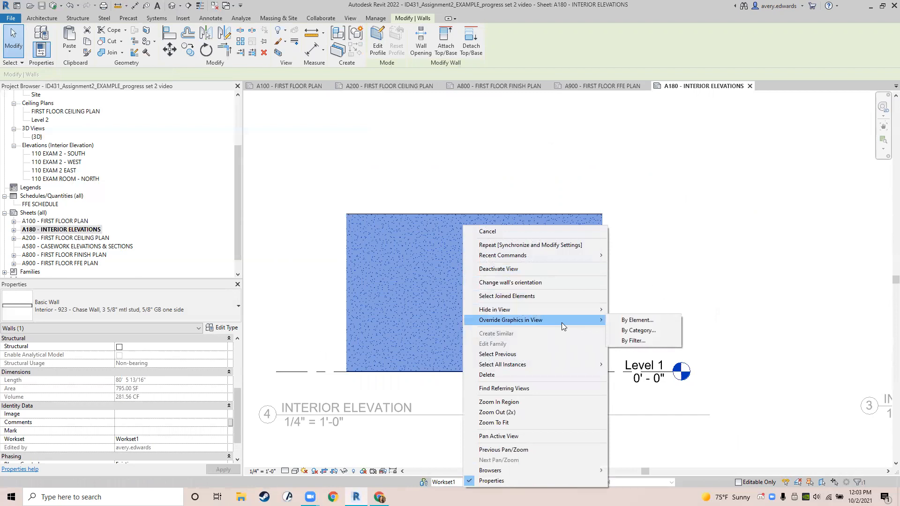
left_click(661, 319)
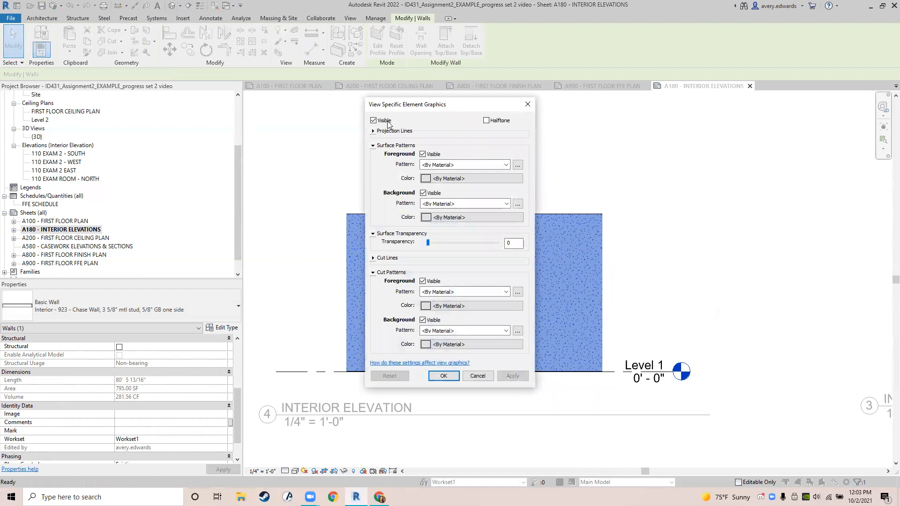
left_click(424, 155)
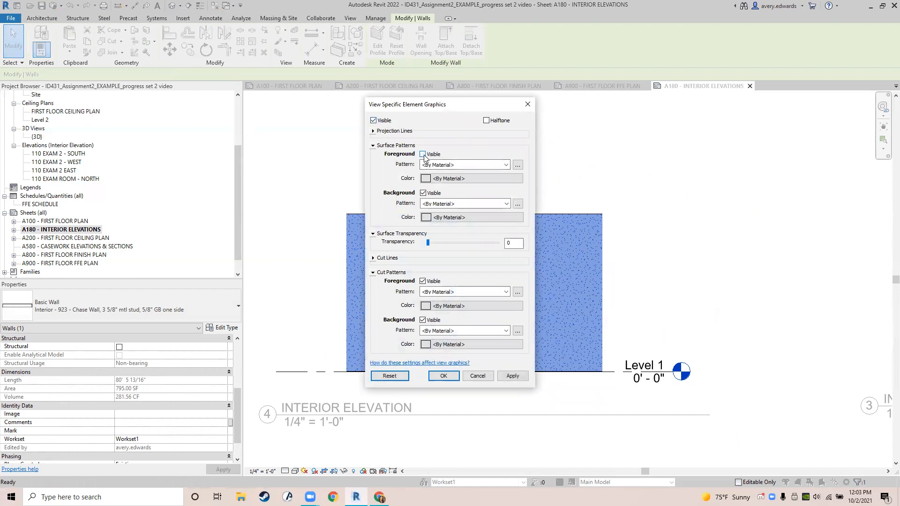
left_click(512, 376)
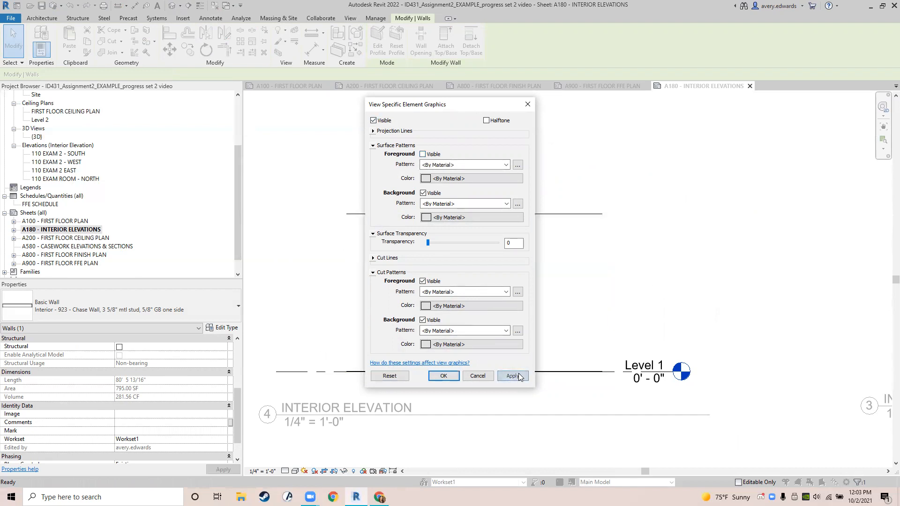
left_click(444, 376)
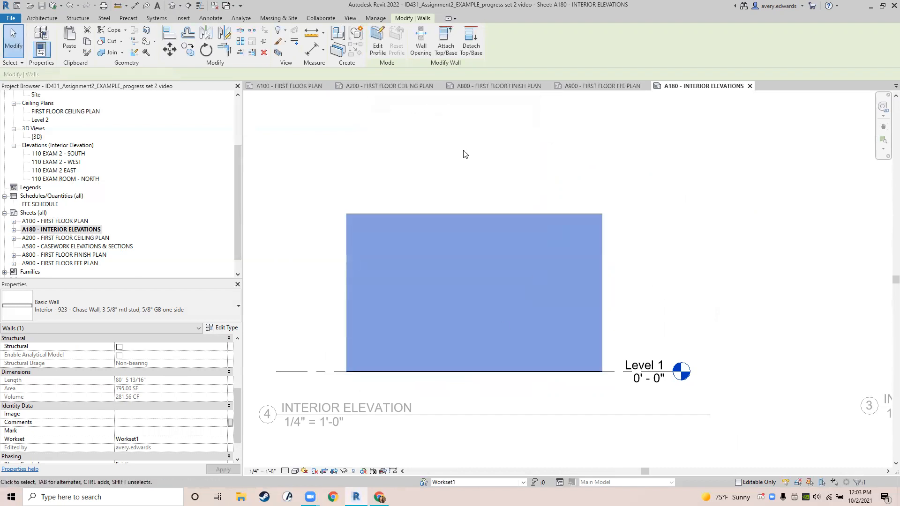
key("Escape")
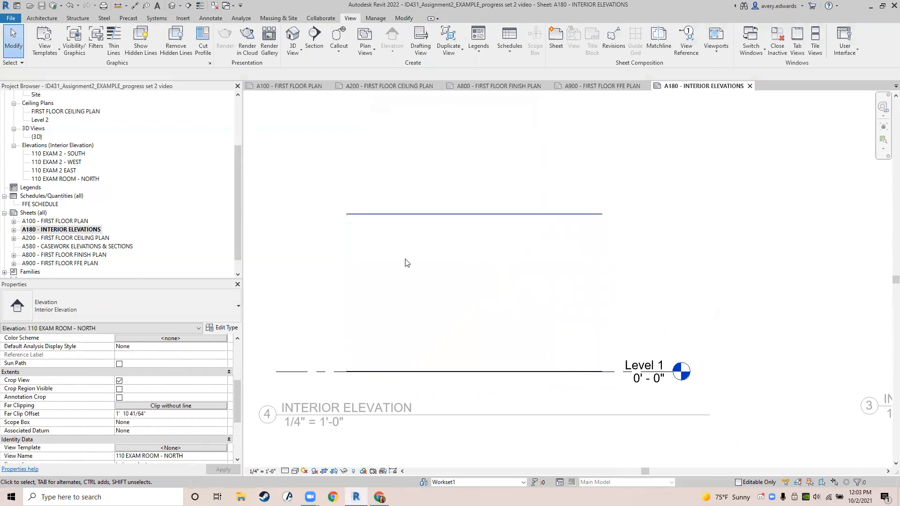
- Show the north elevation's crop region again and move its left edge slightly outward to reveal the wall's edge line
scroll(423, 329, "down", 1)
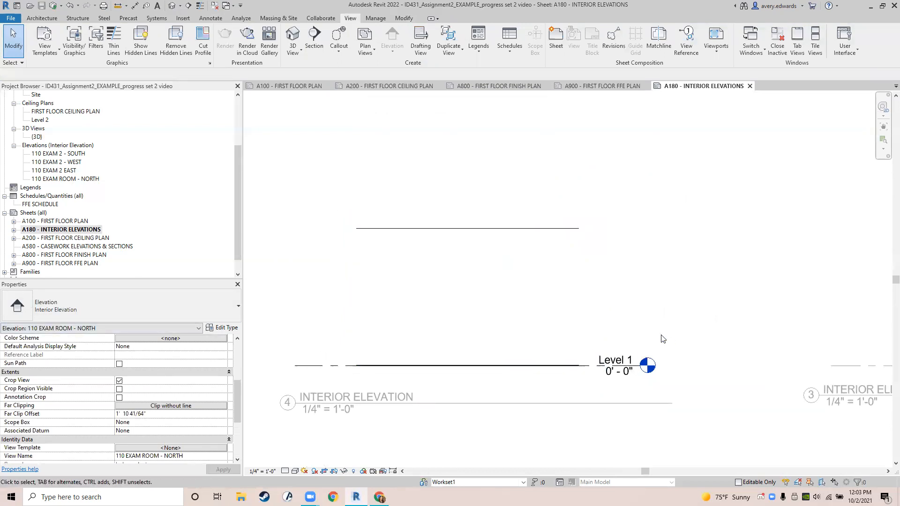
left_click(118, 390)
left_click(356, 284)
scroll(355, 304, "up", 2)
scroll(355, 302, "up", 4)
middle_click_drag(360, 301, 372, 245)
scroll(371, 244, "down", 1)
left_click_drag(376, 249, 373, 249)
- Adjust the right crop edge of the north elevation to the wall's edge line and turn off crop region visibility
middle_click_drag(812, 271, 493, 298)
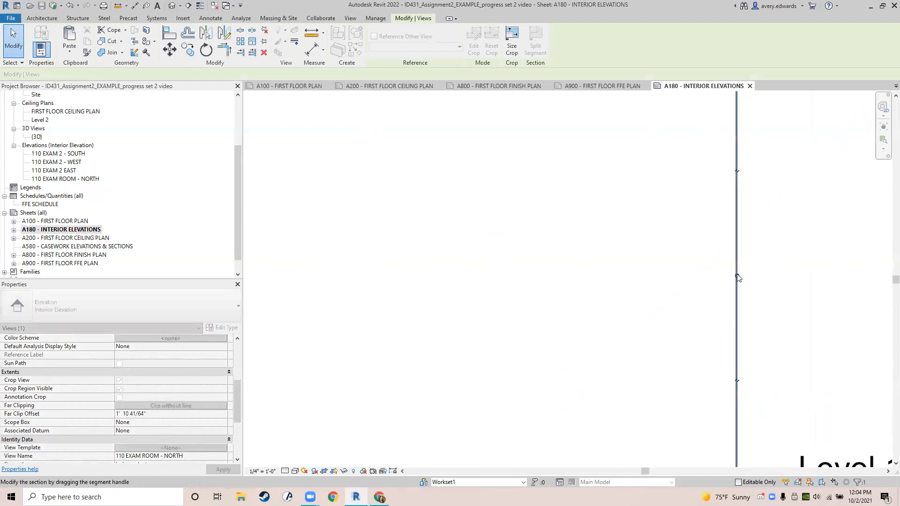
scroll(678, 290, "down", 2)
scroll(629, 294, "down", 1)
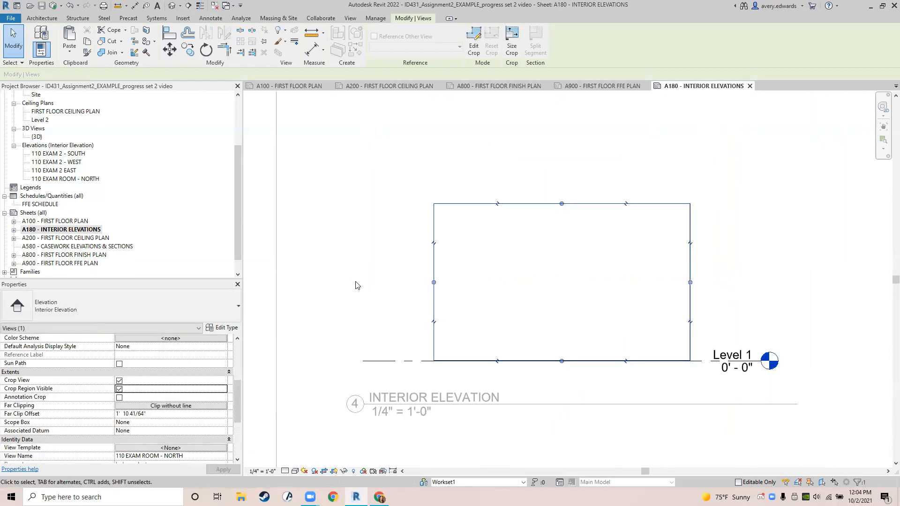
left_click(357, 285)
left_click(119, 389)
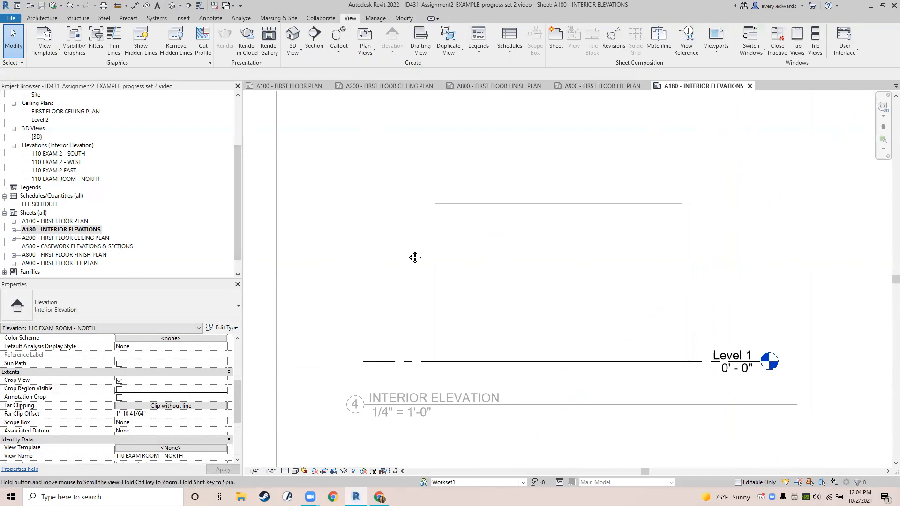
- Activate the 110 EXAM 2 EAST elevation and override the masonry wall by element so its foreground surface pattern is not visible
middle_click_drag(413, 258, 343, 278)
middle_click_drag(630, 260, 308, 215)
middle_click_drag(793, 253, 566, 244)
double_click(564, 240)
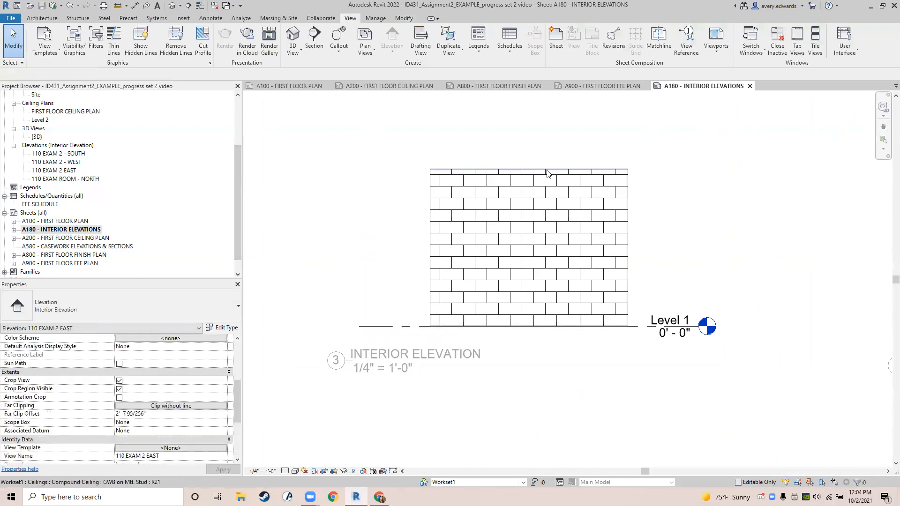
left_click(431, 220)
right_click(456, 219)
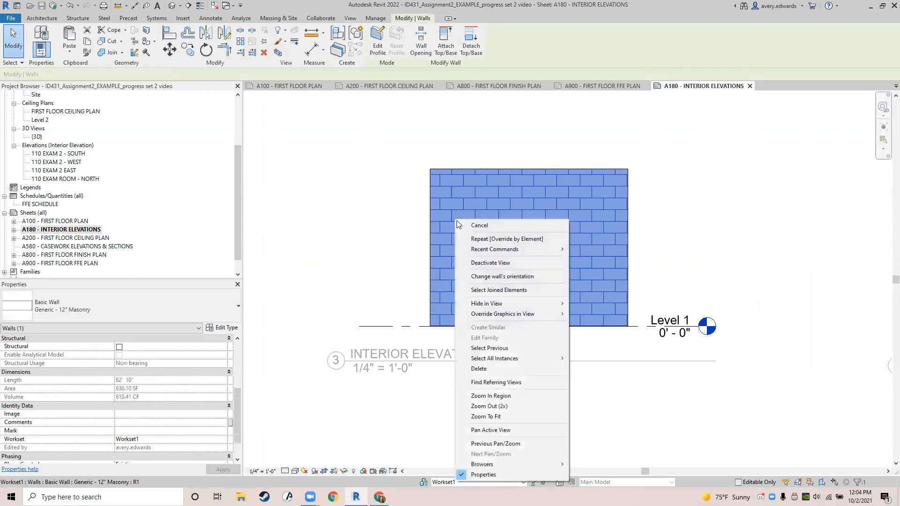
mouse_move(528, 314)
left_click(571, 313)
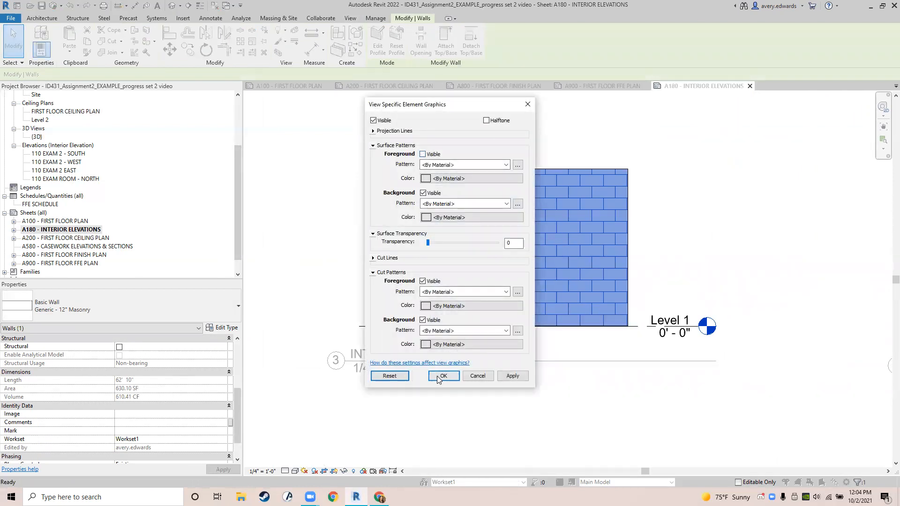
left_click(442, 377)
left_click(332, 238)
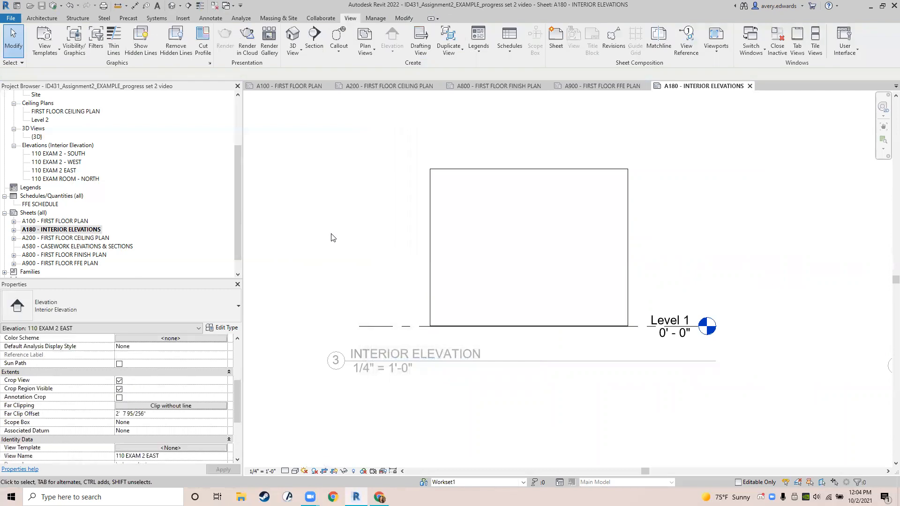
- Deactivate the east elevation's viewport and view it beside the north elevation on the sheet
scroll(331, 236, "down", 1)
middle_click_drag(332, 236, 563, 273)
scroll(483, 264, "down", 1)
left_click(482, 218)
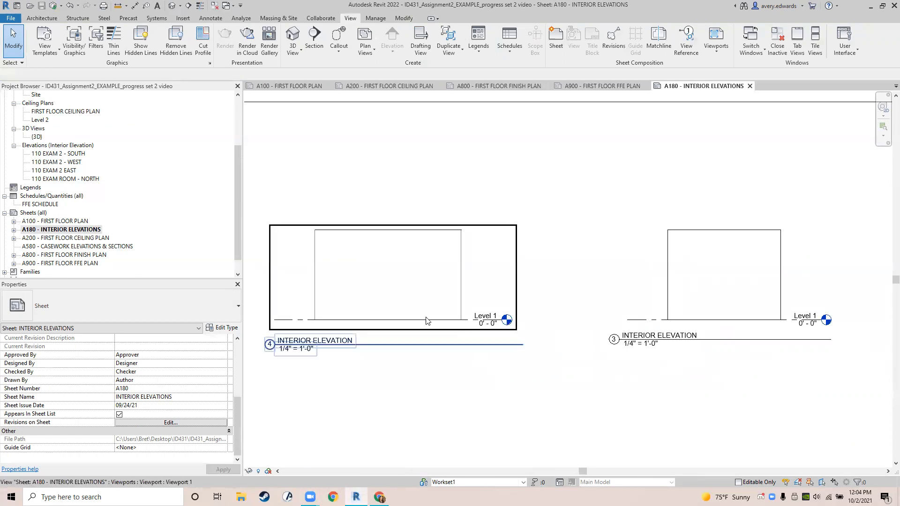
middle_click_drag(363, 196, 379, 189)
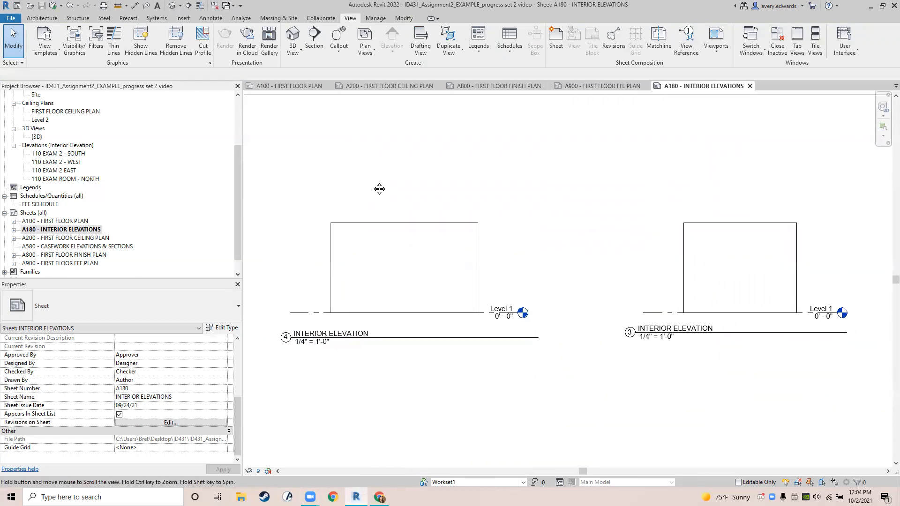
- Open the family file Vinyl Wall Base Profile.rfa from the Downloads folder
left_click(11, 18)
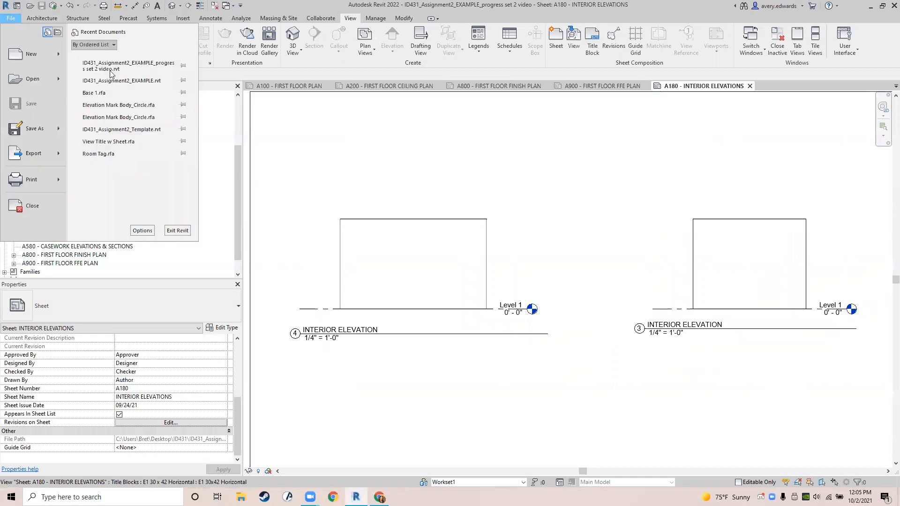
left_click(29, 82)
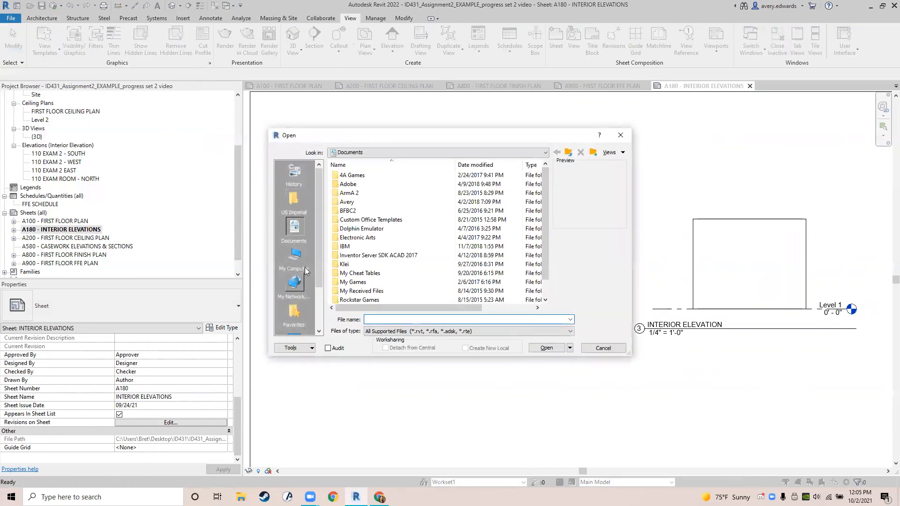
left_click(305, 270)
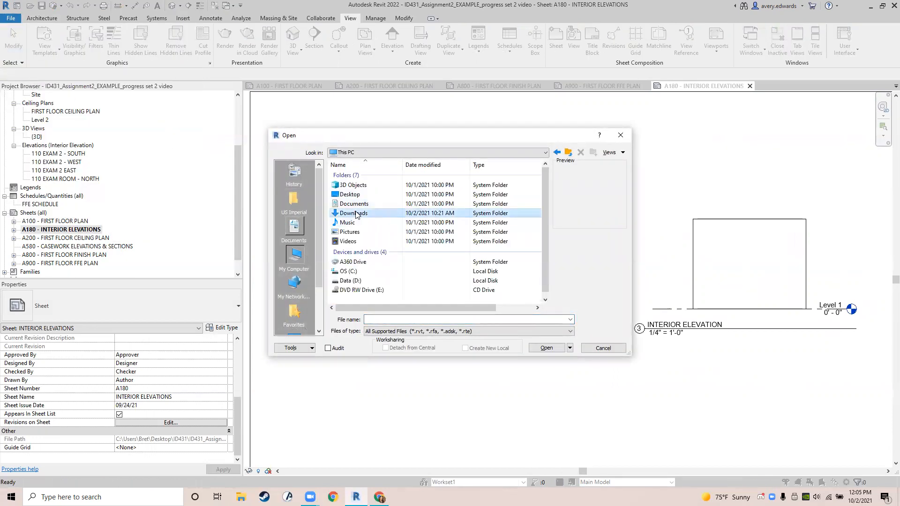
double_click(359, 212)
left_click(365, 186)
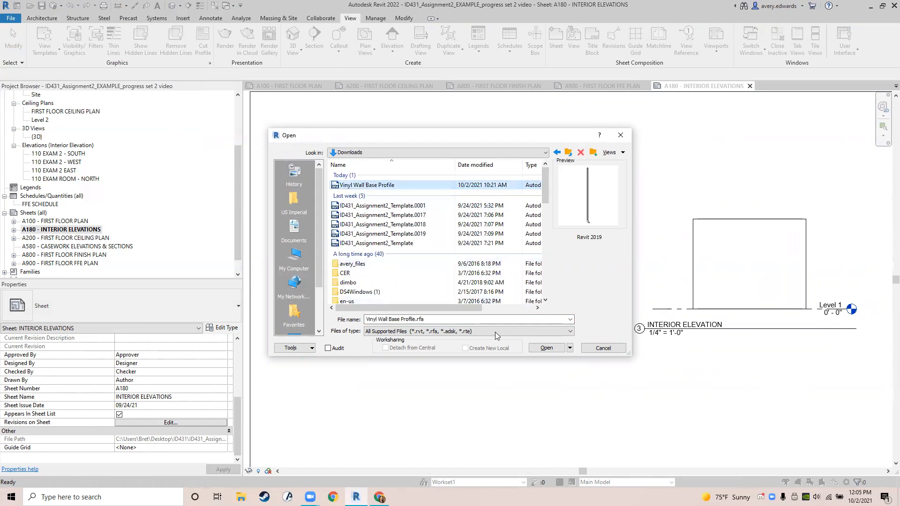
left_click(546, 349)
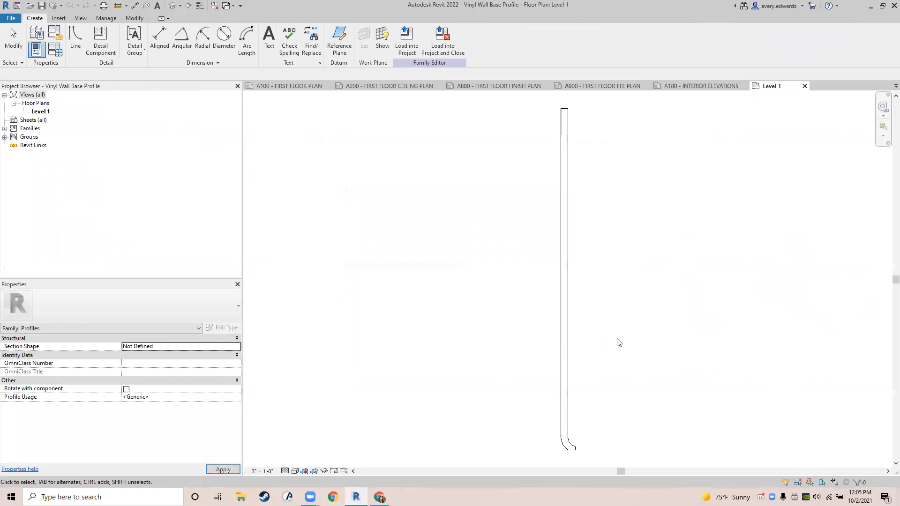
- Load the vinyl wall base profile into the project, closing the family, and return to the original A100 floor plan window
scroll(612, 327, "down", 2)
middle_click_drag(590, 332, 542, 337)
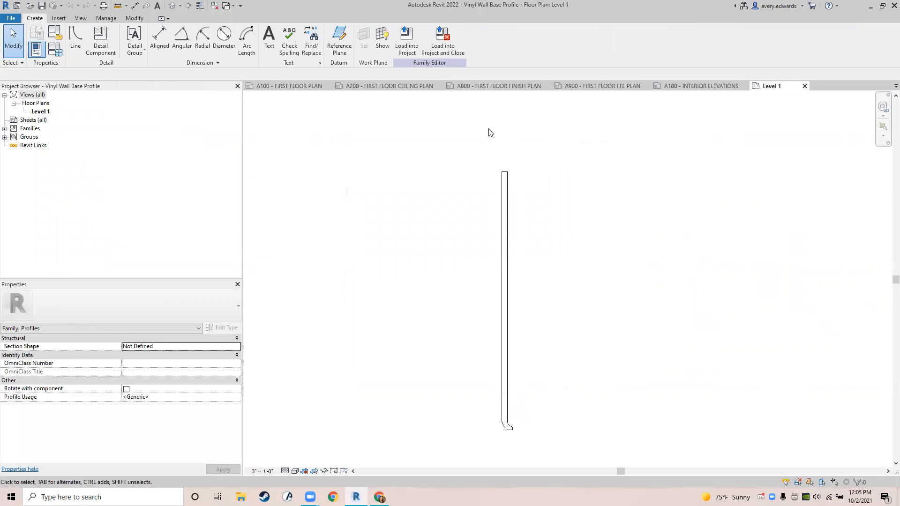
left_click(449, 43)
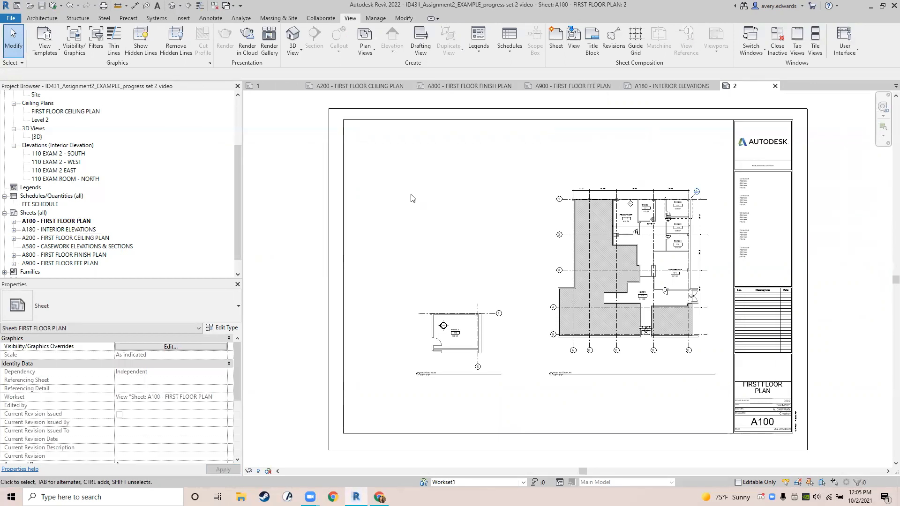
left_click(775, 86)
left_click(307, 88)
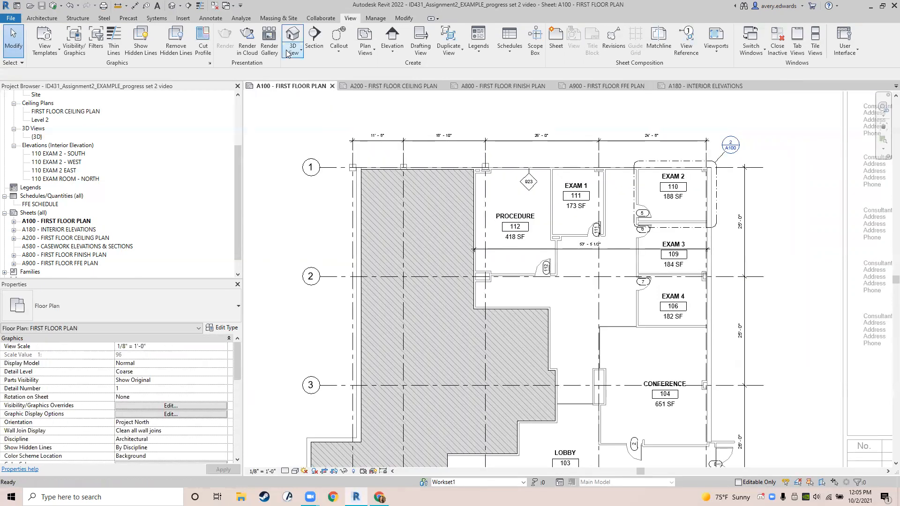
middle_click_drag(368, 280, 364, 286)
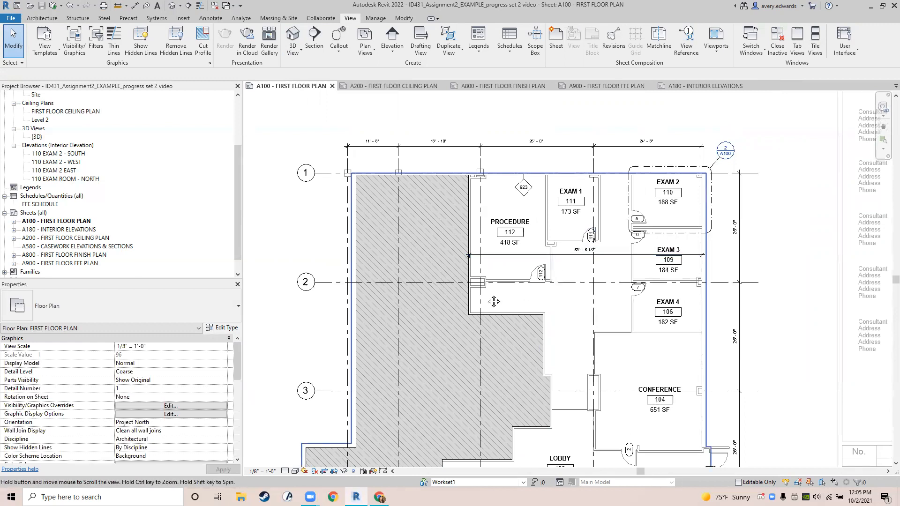
- Select the elements around the procedure and exam rooms and open them in a 3D view with Selection Box
middle_click_drag(489, 242, 458, 249)
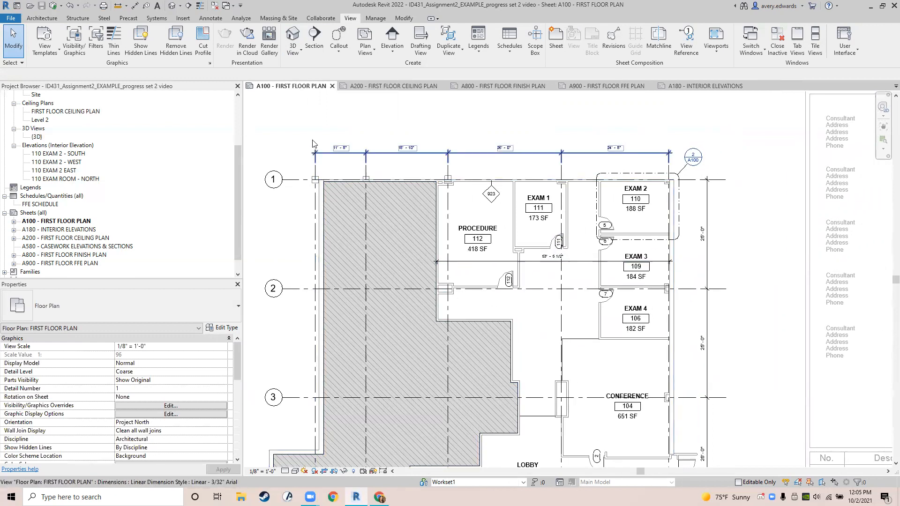
left_click_drag(744, 267, 368, 144)
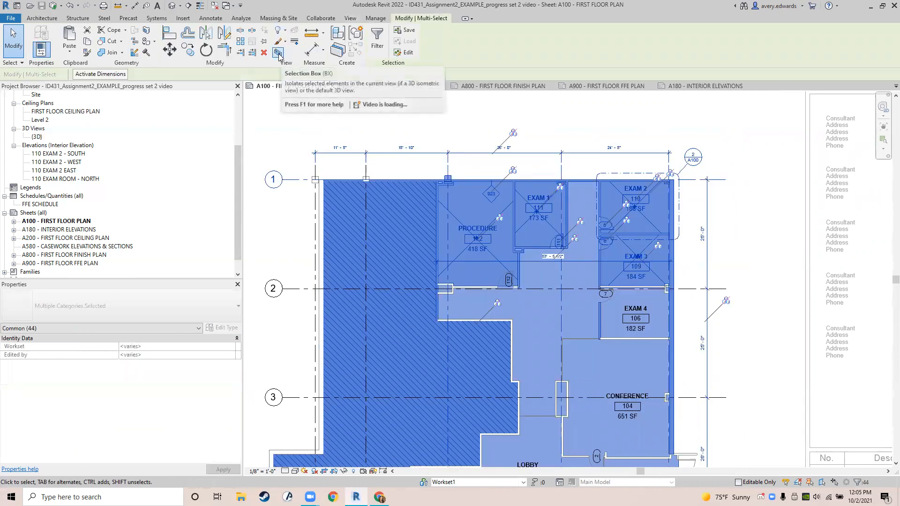
left_click(278, 54)
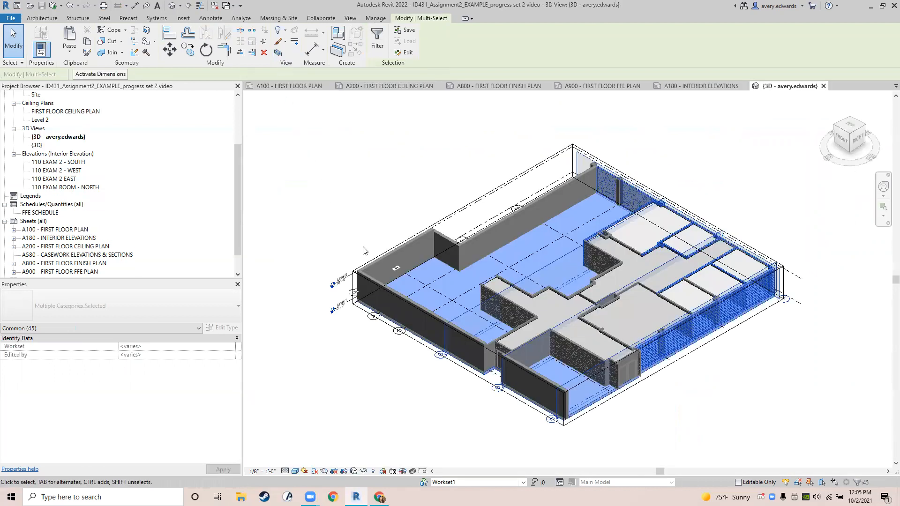
key("Escape")
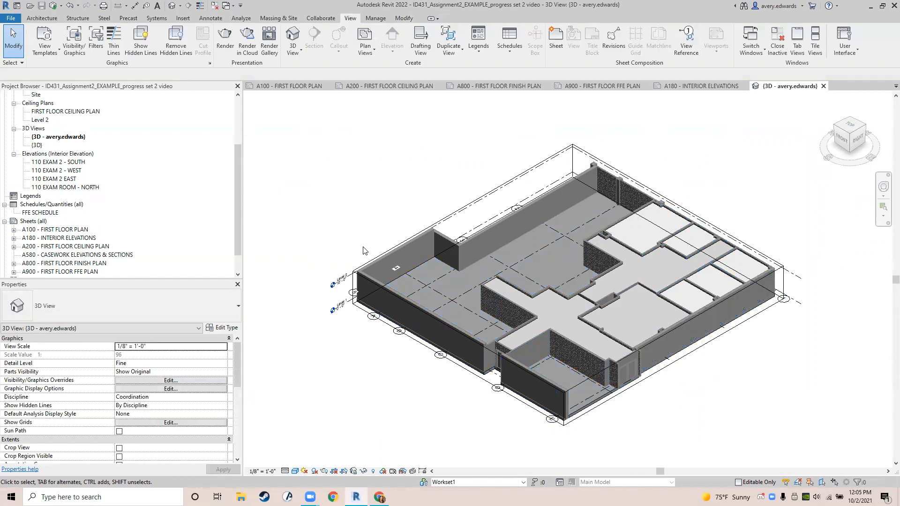
- Lower the top of the 3D view's section box so it cuts through the walls and exposes the rooms
middle_click_drag(363, 251, 490, 201, "shift")
left_click(490, 200)
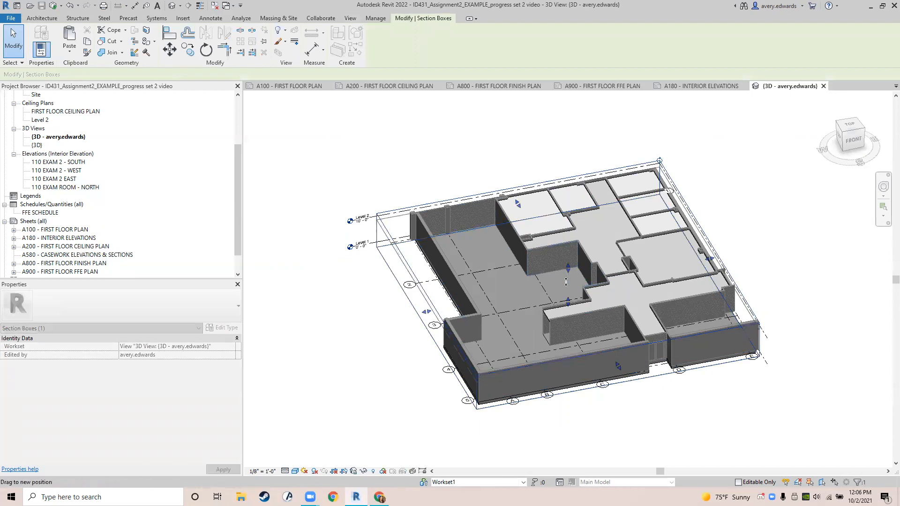
left_click_drag(566, 285, 566, 285)
middle_click_drag(636, 245, 635, 203, "shift")
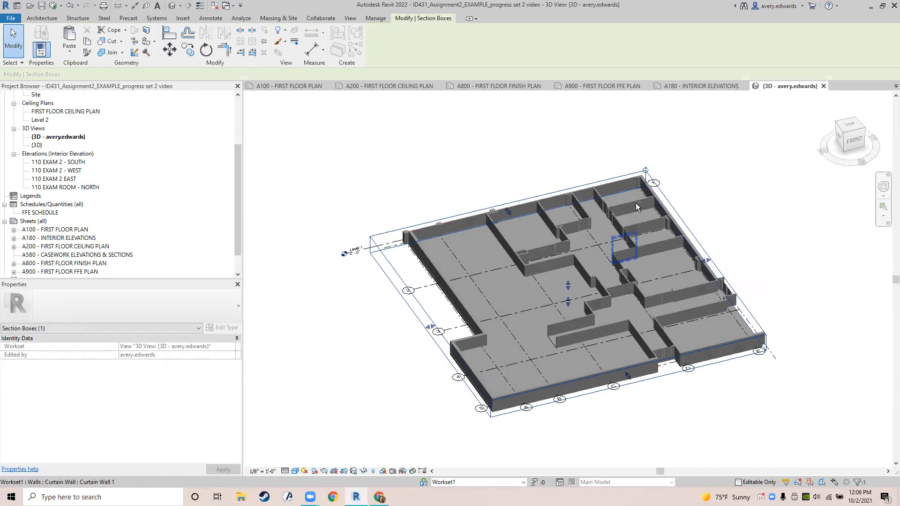
scroll(623, 188, "up", 4)
scroll(623, 189, "up", 4)
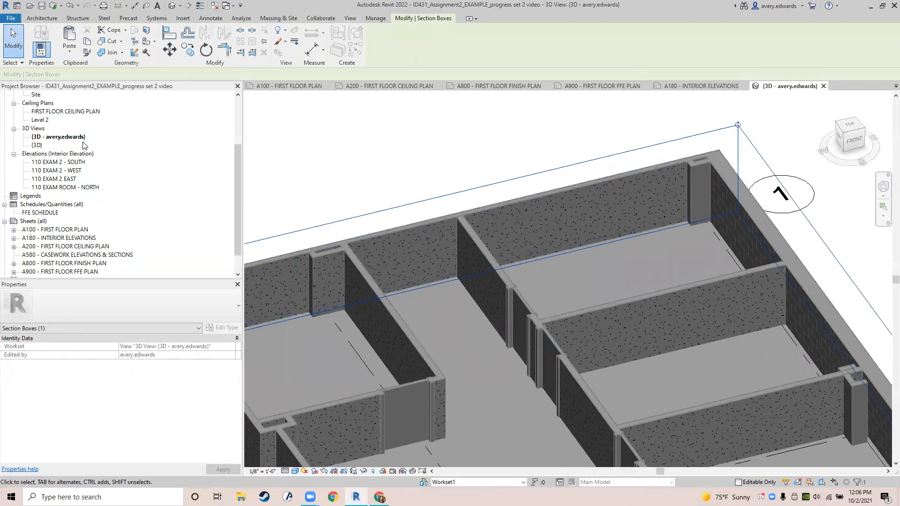
- Start a wall sweep and duplicate the Cornice type as Wall Base
left_click(41, 19)
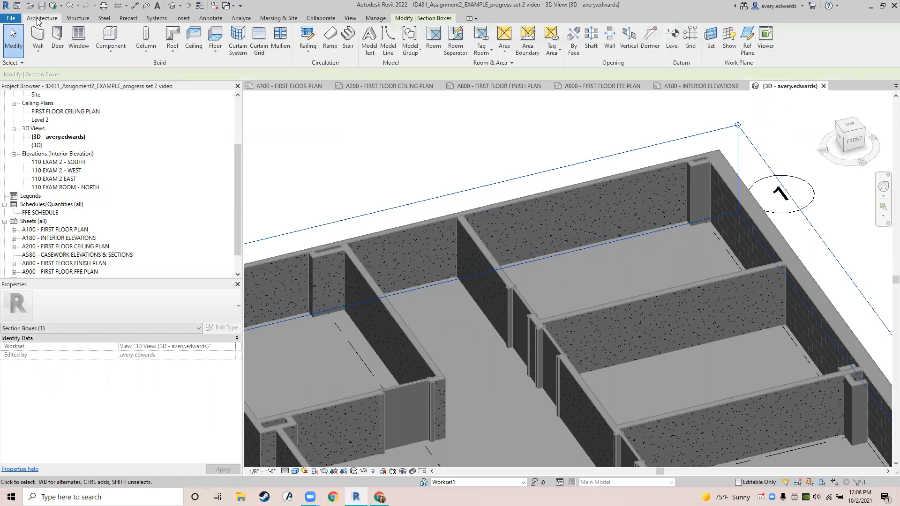
left_click(41, 50)
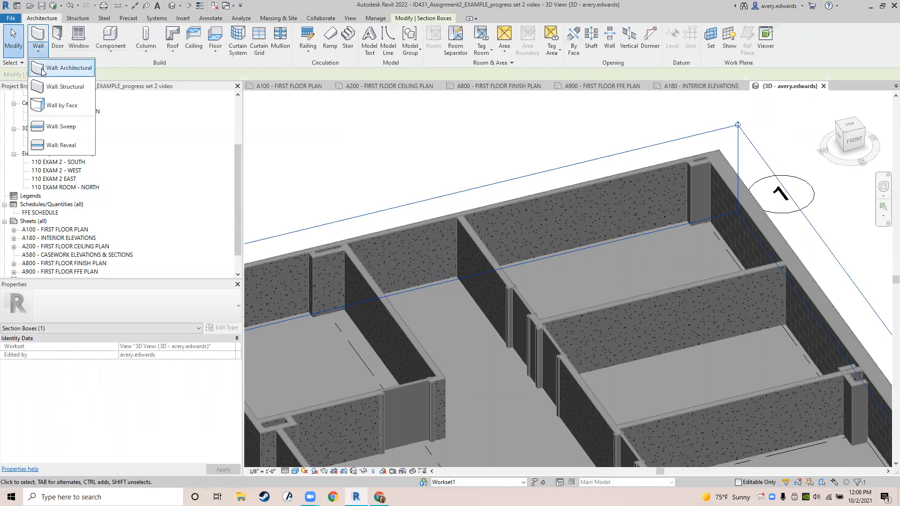
left_click(85, 129)
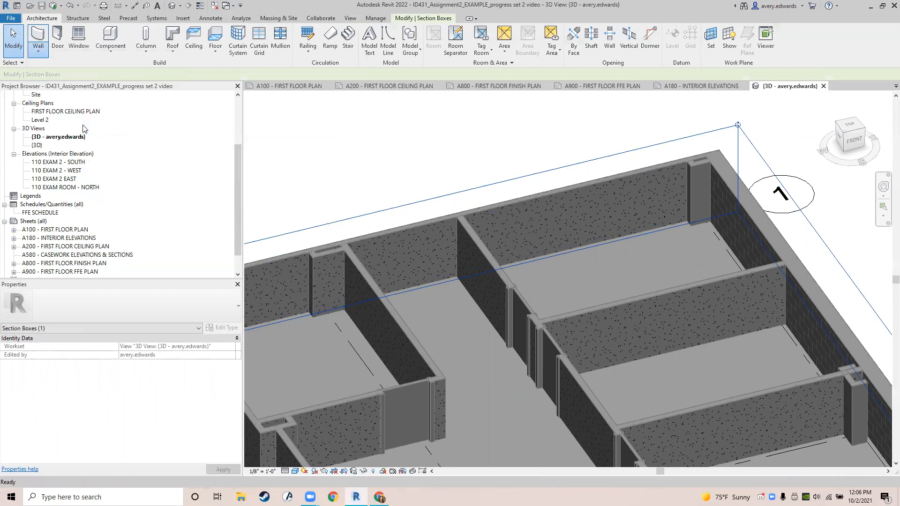
left_click(230, 328)
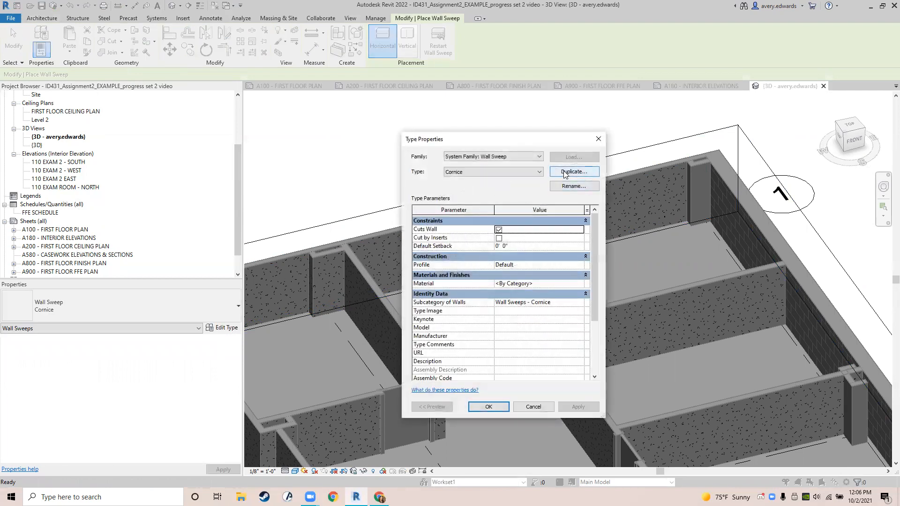
left_click(564, 172)
type("Wall Base")
key("Return")
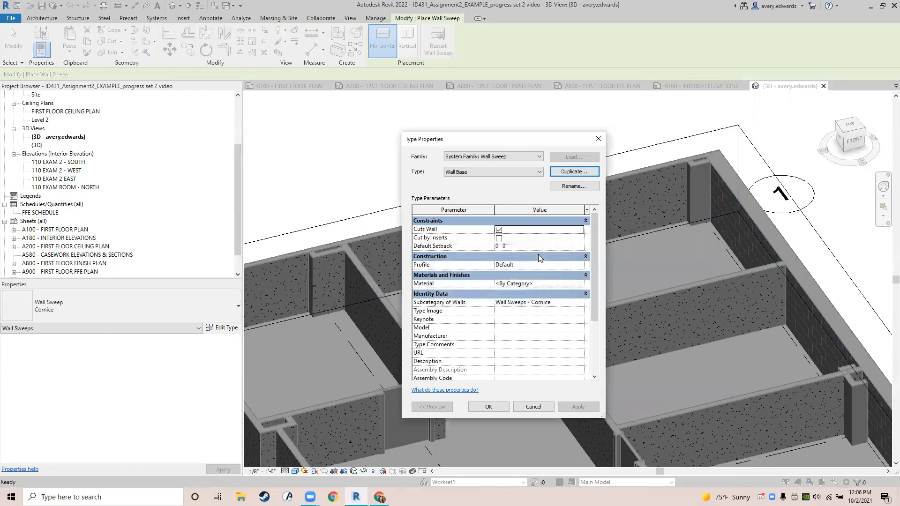
- Assign the Vinyl Wall Base Profile : 6" profile to the Wall Base sweep type
left_click(555, 266)
left_click(580, 265)
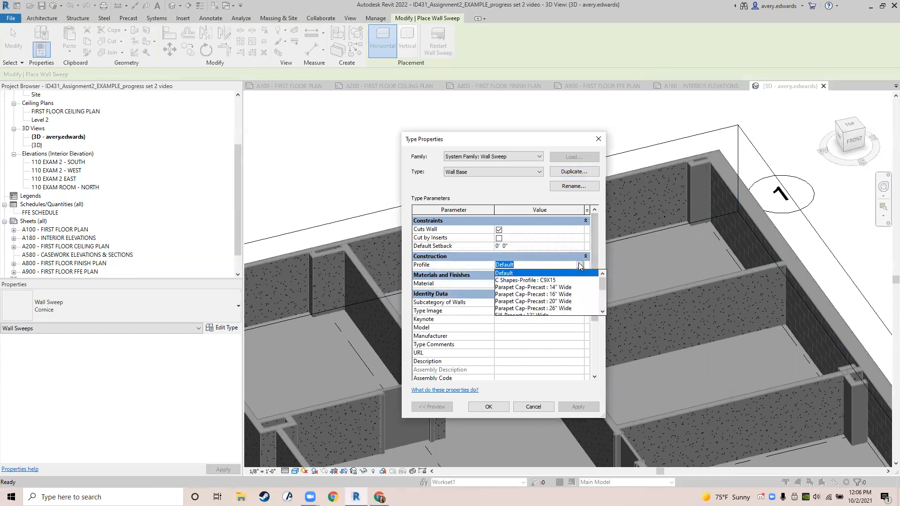
scroll(539, 283, "down", 2)
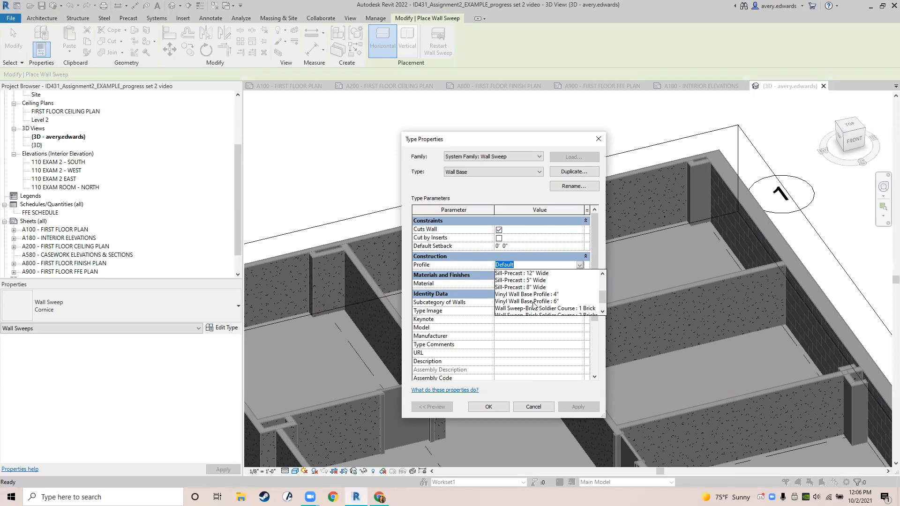
left_click(533, 303)
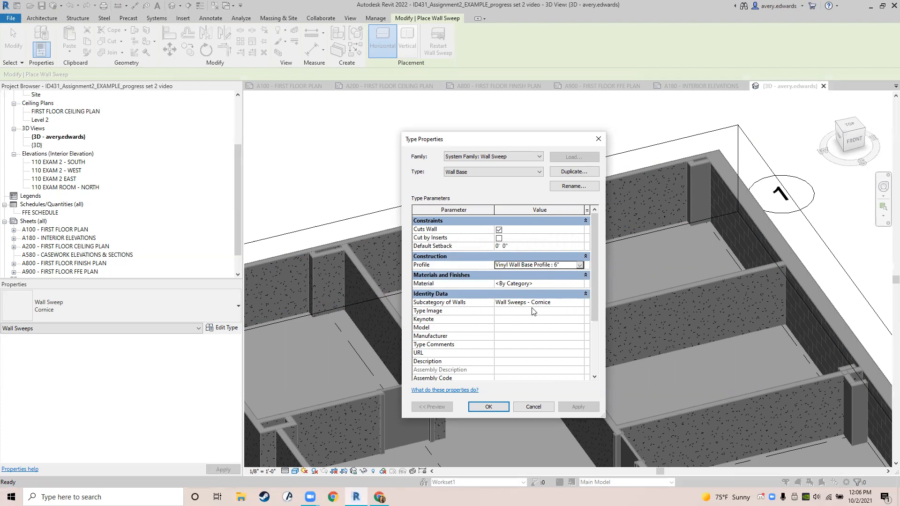
left_click(486, 407)
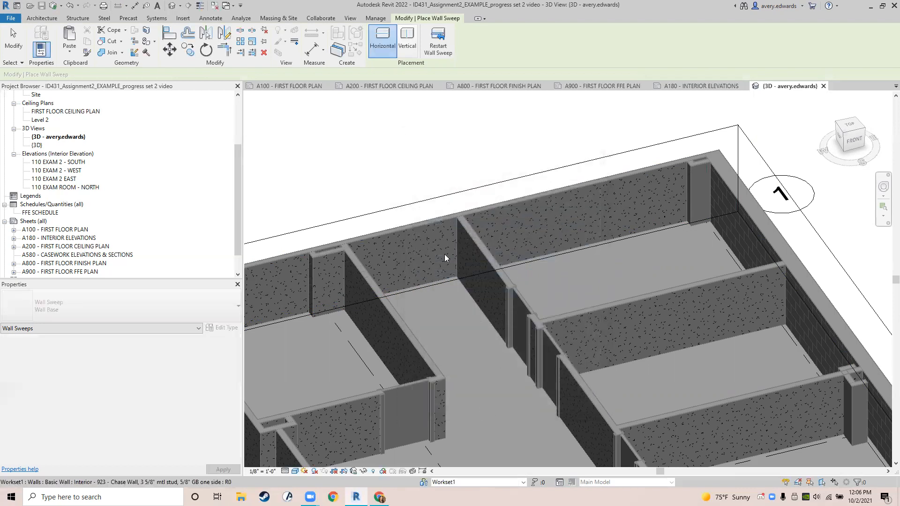
- Place a horizontal Wall Base sweep on the interior face of the chase wall behind the EXAM 2 room
scroll(603, 209, "up", 6)
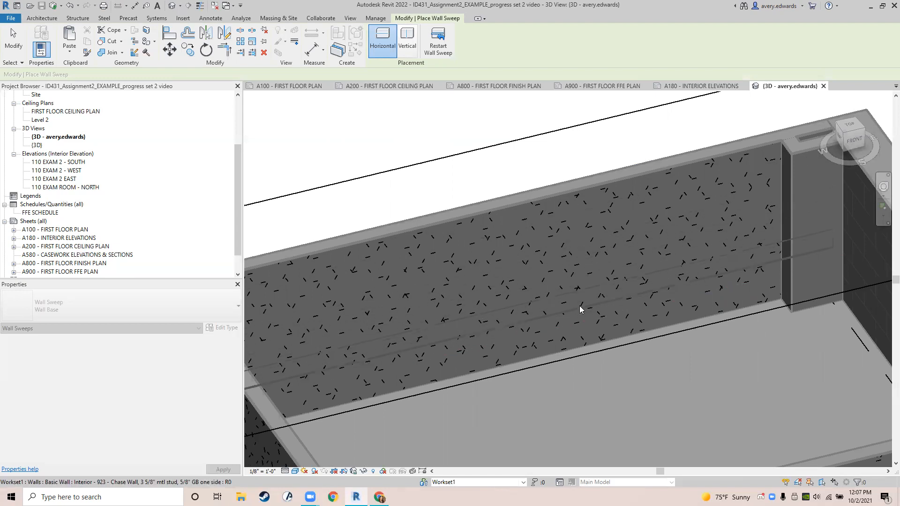
scroll(580, 309, "down", 3)
middle_click_drag(569, 313, 639, 319, "shift")
middle_click_drag(488, 336, 707, 222)
scroll(422, 187, "up", 1)
middle_click_drag(422, 186, 622, 238)
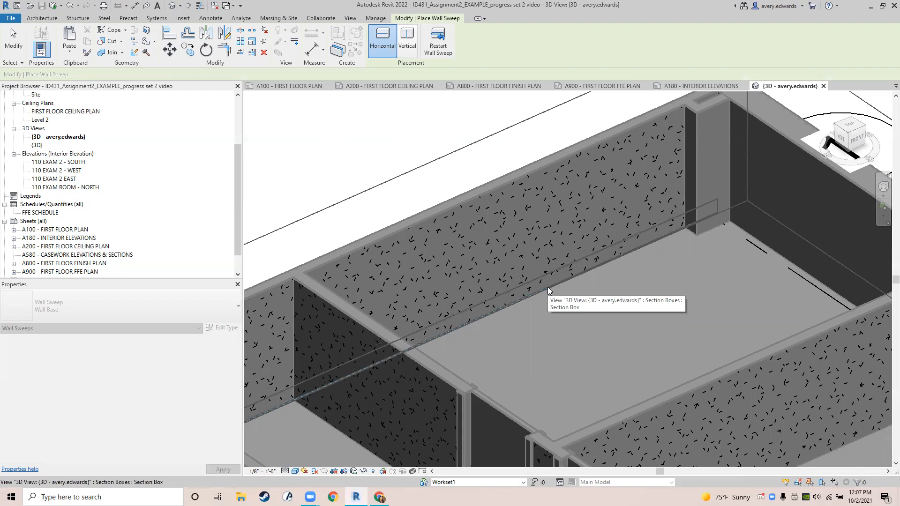
left_click(551, 262)
key("Escape")
key("Escape")
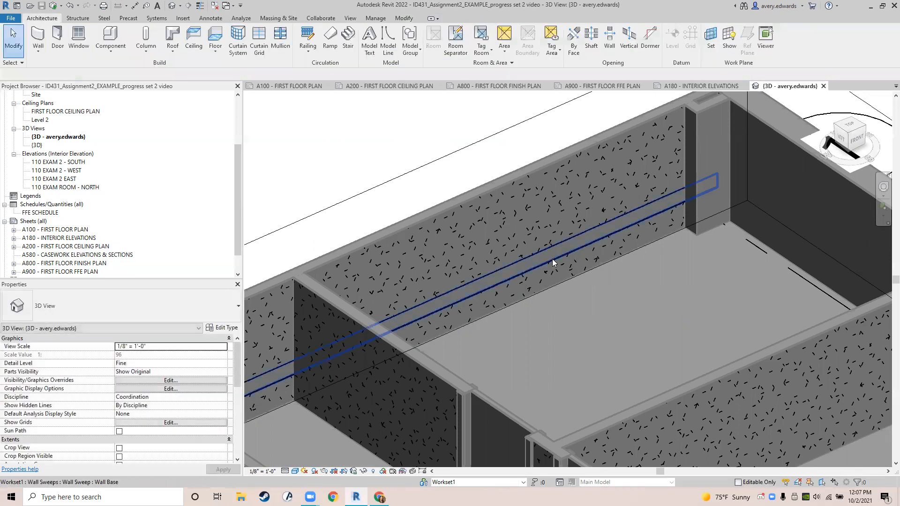
left_click(552, 259)
key("Escape")
scroll(543, 345, "up", 6)
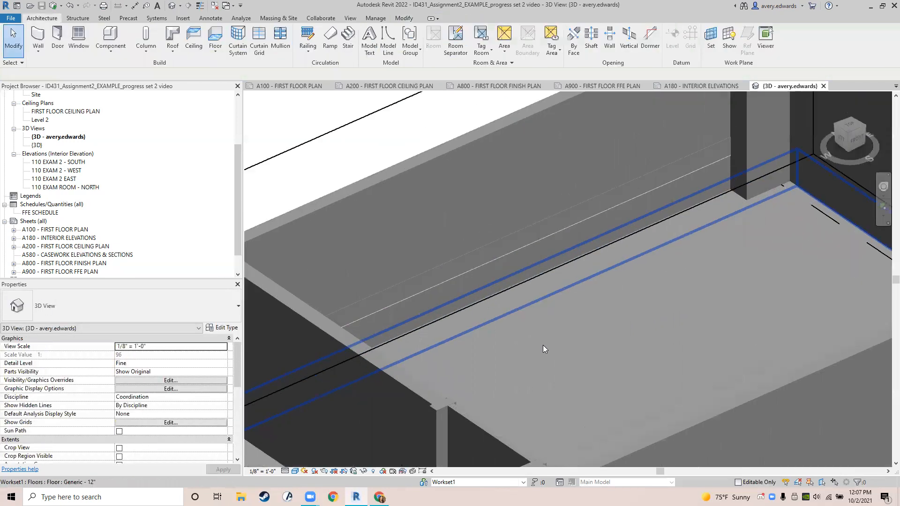
- Set the placed wall base sweep's Offset From Level to 0
left_click(556, 259)
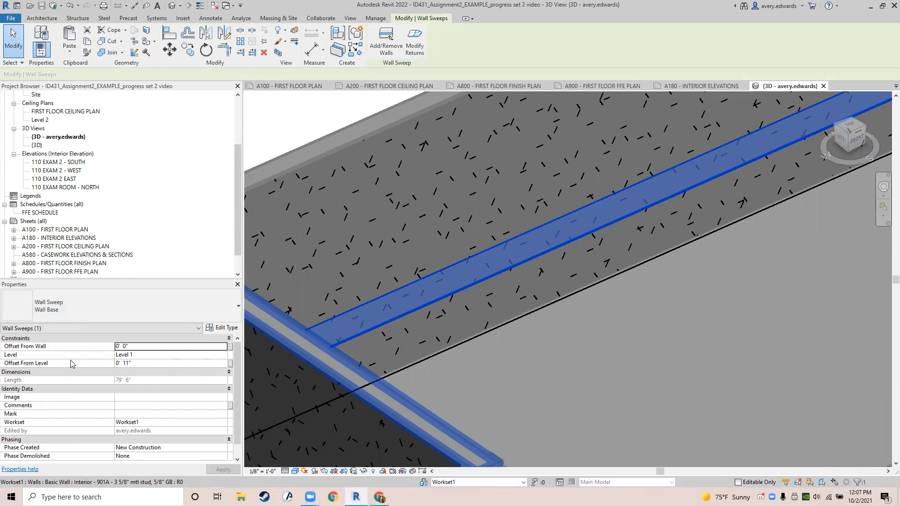
left_click(140, 364)
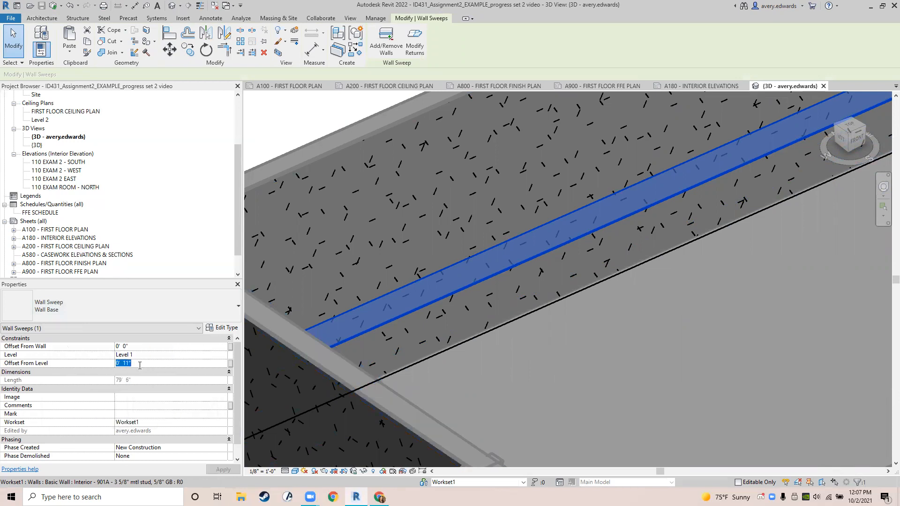
type("0")
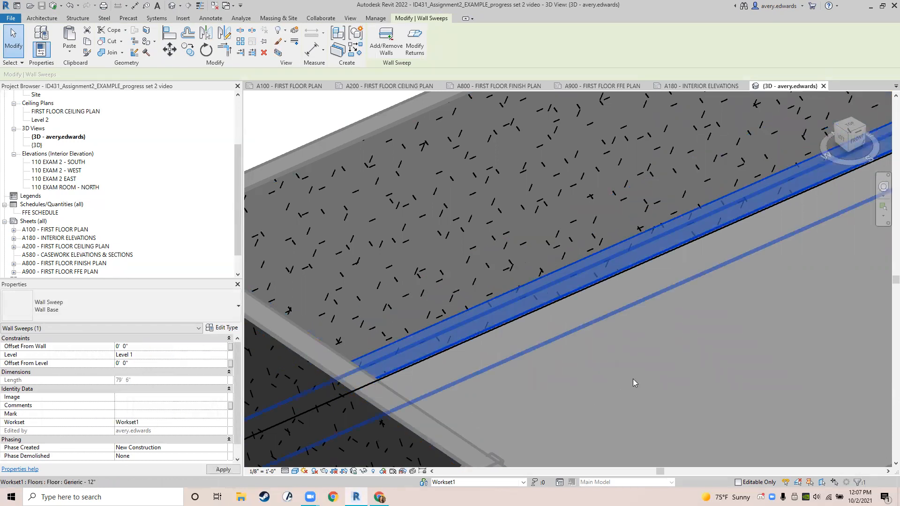
key("Escape")
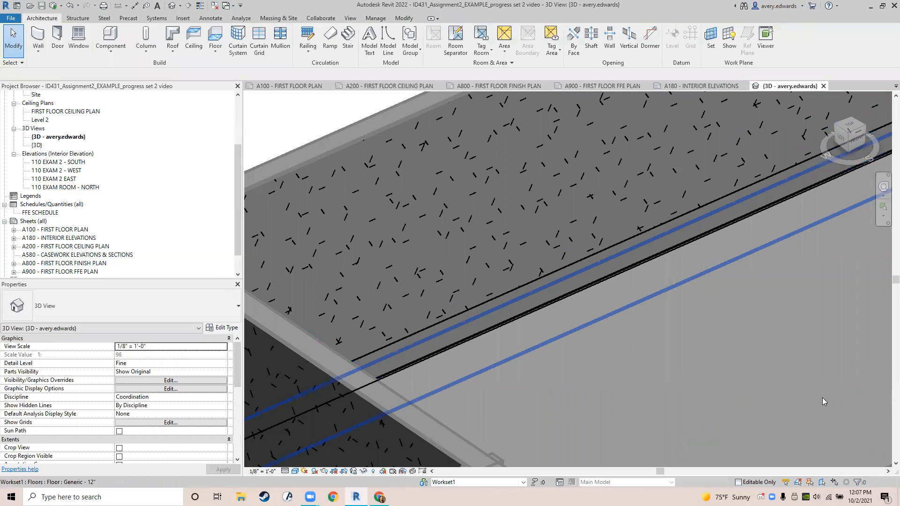
- Align the bottom of the wall base sweep to the top surface of the floor
left_click(503, 258)
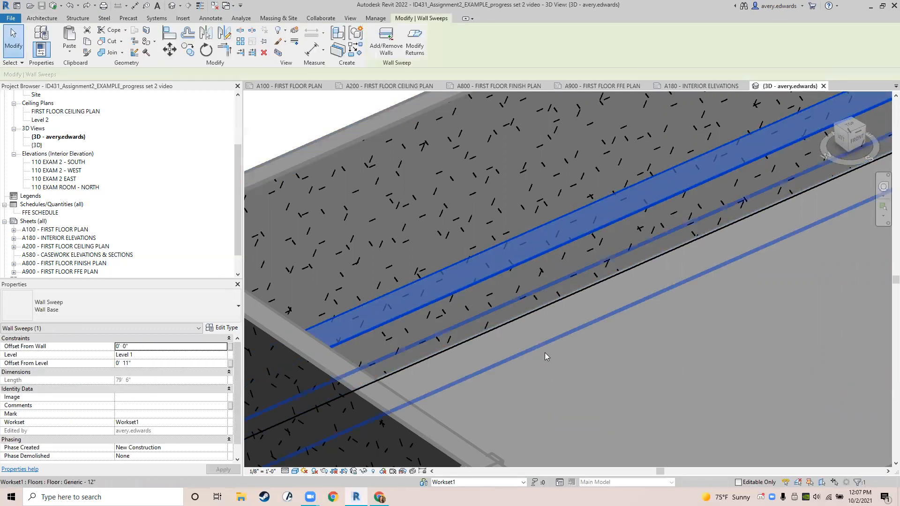
key("a")
key("l")
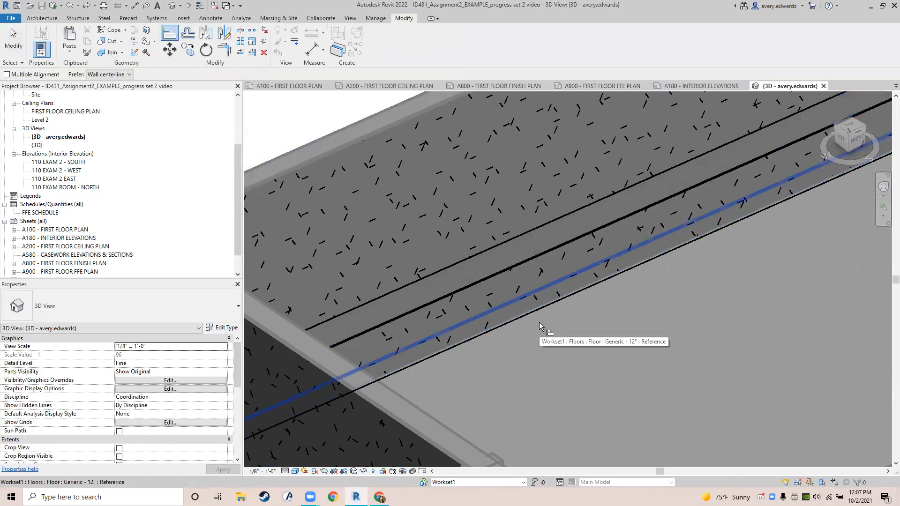
left_click(539, 322)
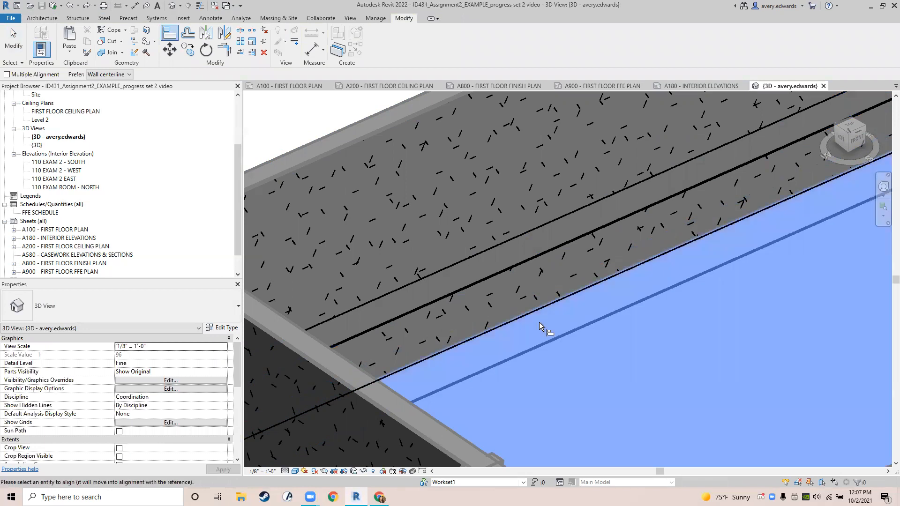
left_click(509, 269)
scroll(513, 277, "down", 3)
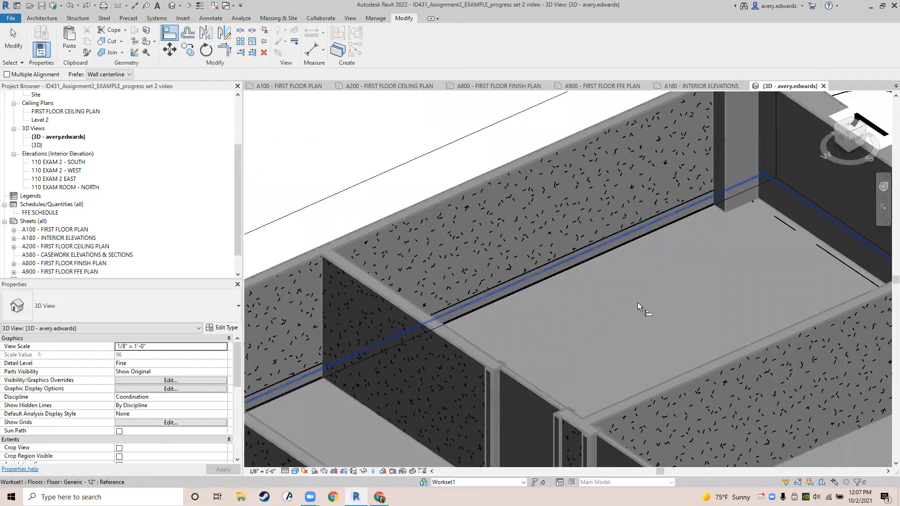
- Switch the 3D view to the Hidden Line visual style and check the wall base along the back wall
scroll(638, 304, "down", 2)
middle_click_drag(644, 313, 572, 353, "shift")
middle_click_drag(477, 315, 60, 255)
middle_click_drag(504, 294, 330, 281)
scroll(696, 262, "down", 2)
middle_click_drag(745, 294, 497, 225, "shift")
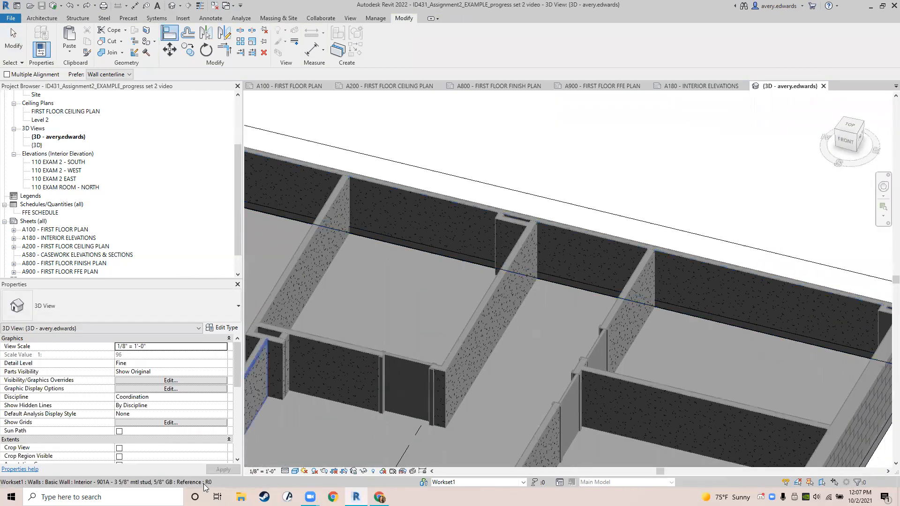
left_click(297, 471)
left_click(319, 434)
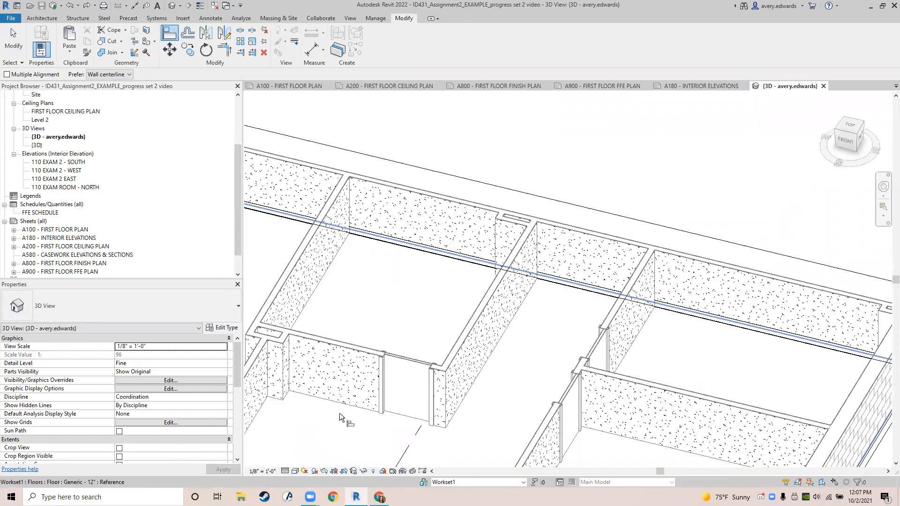
key("Escape")
key("Escape")
middle_click_drag(723, 317, 620, 303)
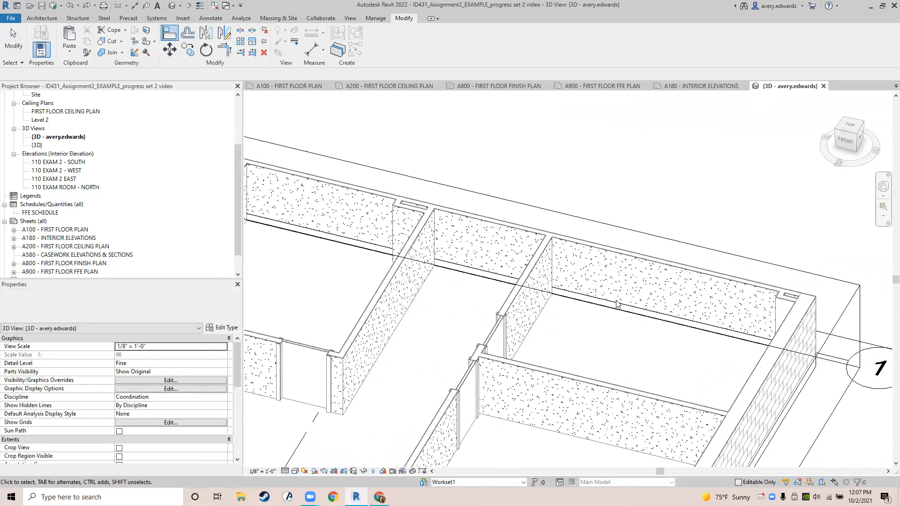
left_click(621, 302)
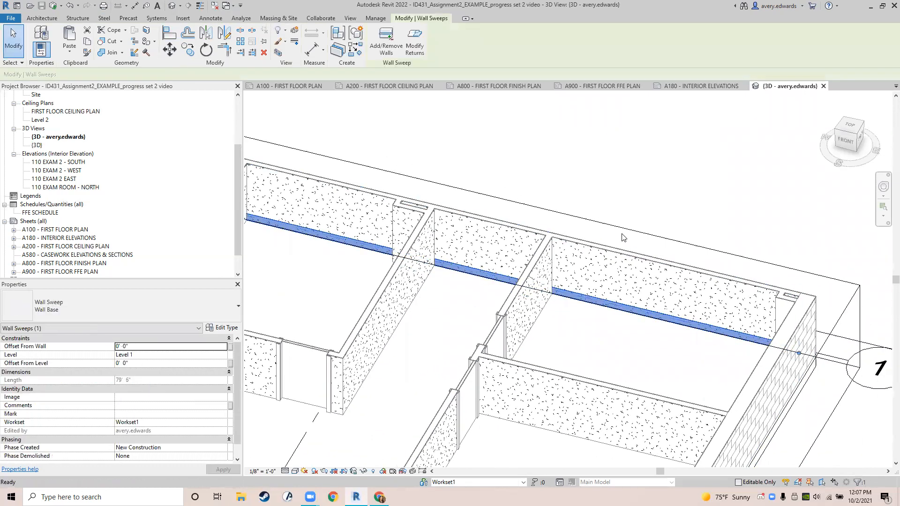
left_click(427, 170)
- Place a horizontal Wall Base sweep along the corridor-side face and end of the exam room's long partition
left_click(42, 18)
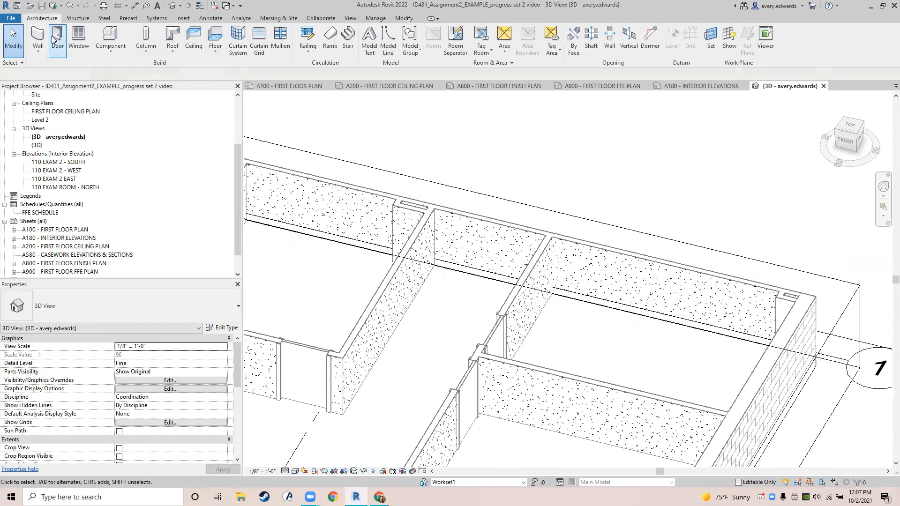
left_click(38, 49)
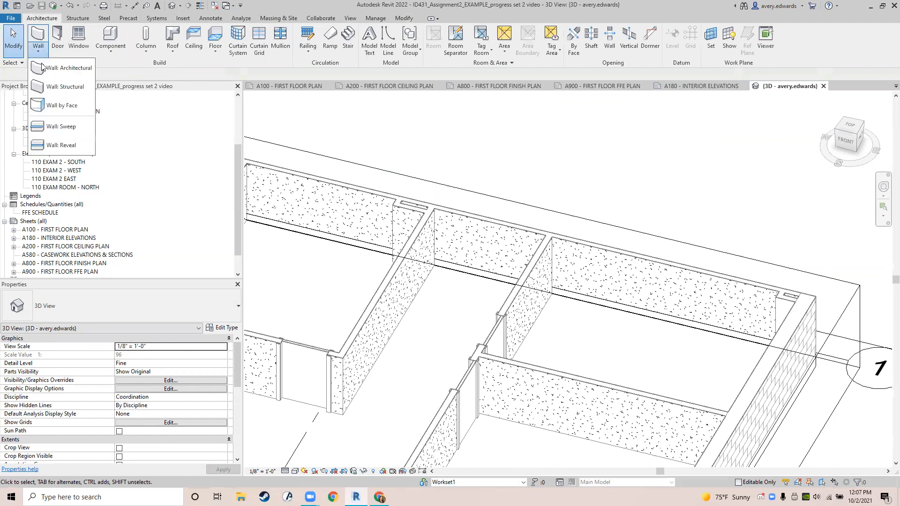
left_click(54, 126)
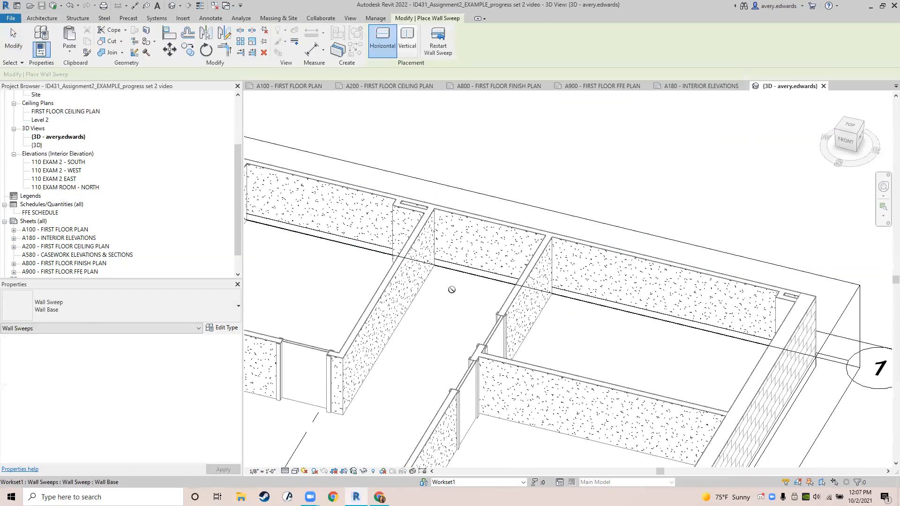
key("Escape")
left_click(385, 337)
middle_click_drag(446, 367, 572, 239)
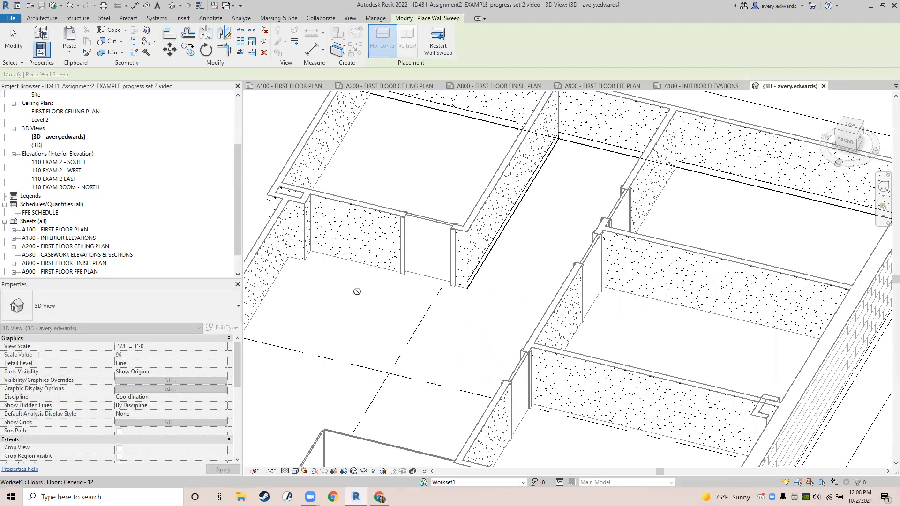
- Continue the Wall Base sweep along the front wall beside the door opening and the adjoining recessed side wall
middle_click_drag(356, 291, 412, 255)
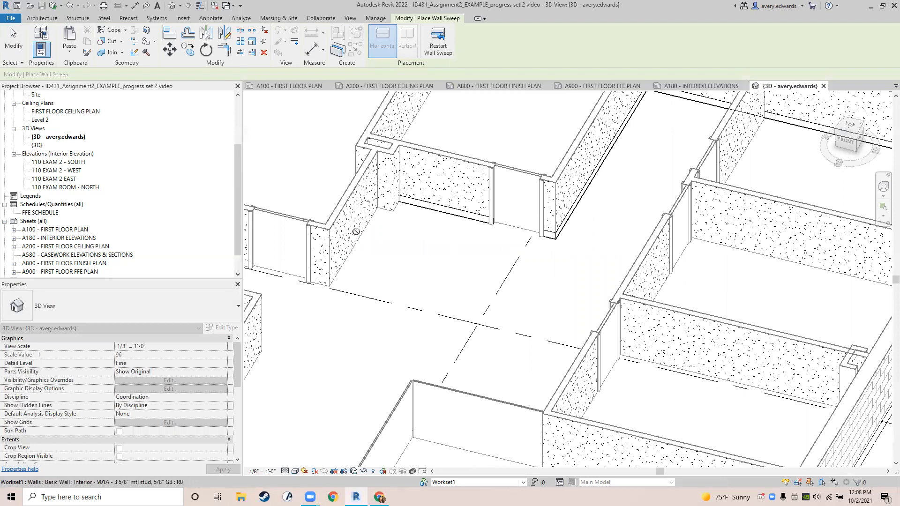
middle_click_drag(460, 259, 504, 353)
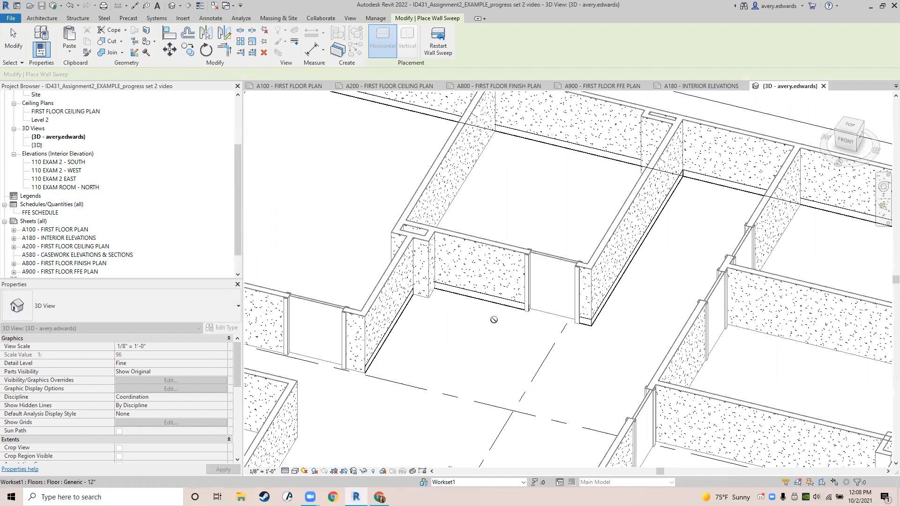
scroll(495, 267, "down", 1)
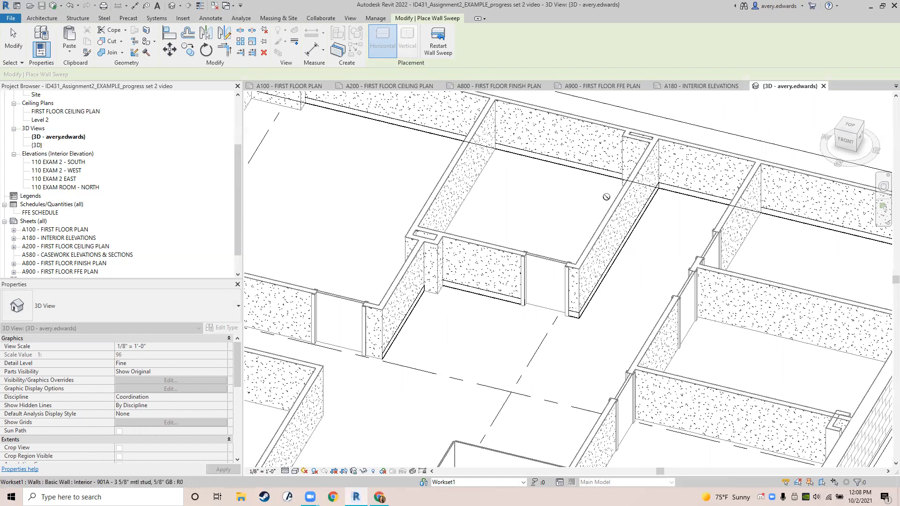
middle_click_drag(602, 222, 635, 229, "shift")
mouse_move(620, 196)
middle_mouse_down()
mouse_move(566, 257)
mouse_move(460, 233)
mouse_move(497, 236)
middle_mouse_up()
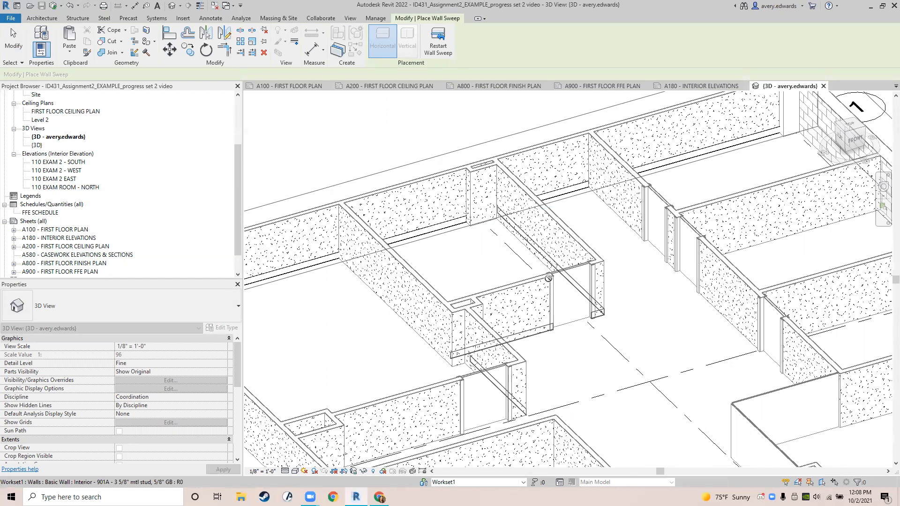
mouse_move(638, 378)
middle_mouse_down("shift")
mouse_move(635, 334)
mouse_move(540, 249)
middle_mouse_up("shift")
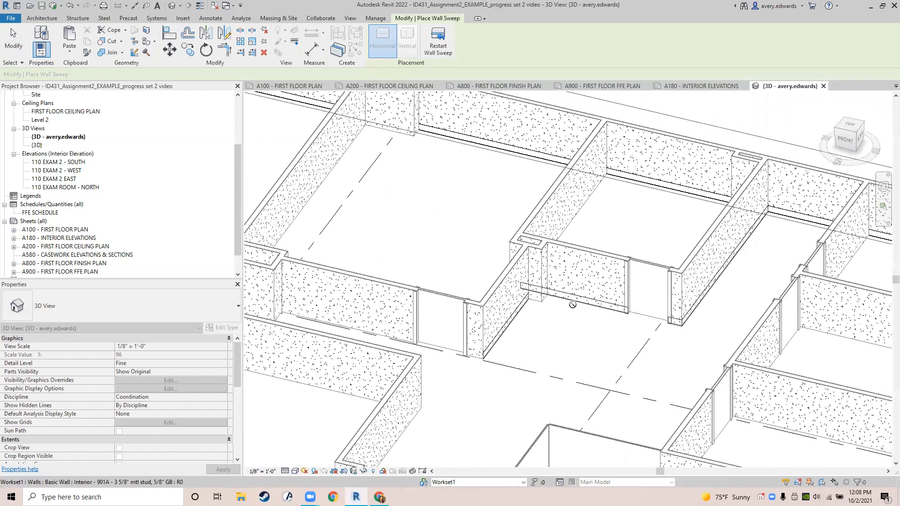
key("Escape")
key("Escape")
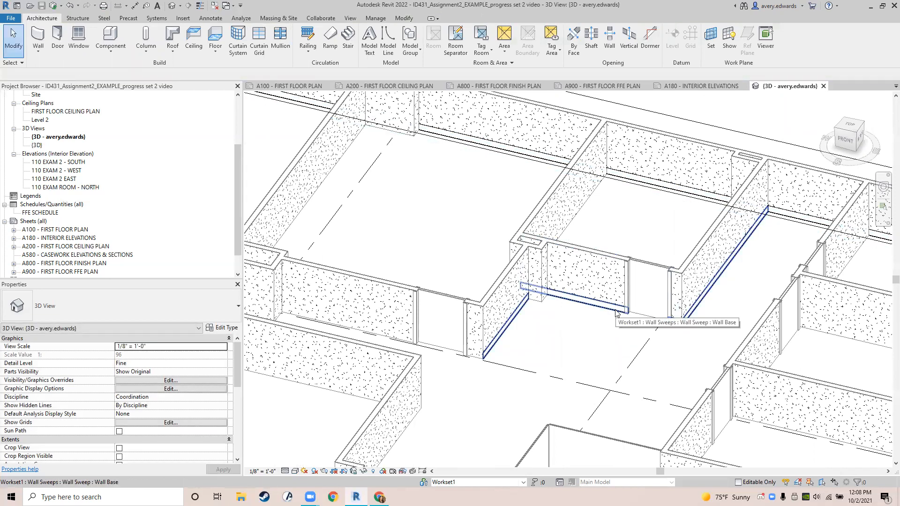
- Place a separate horizontal Wall Base sweep on the room-side face of the exam room's long partition
left_click(38, 50)
left_click(56, 109)
middle_click_drag(599, 244, 750, 225, "shift")
middle_click_drag(464, 225, 877, 300)
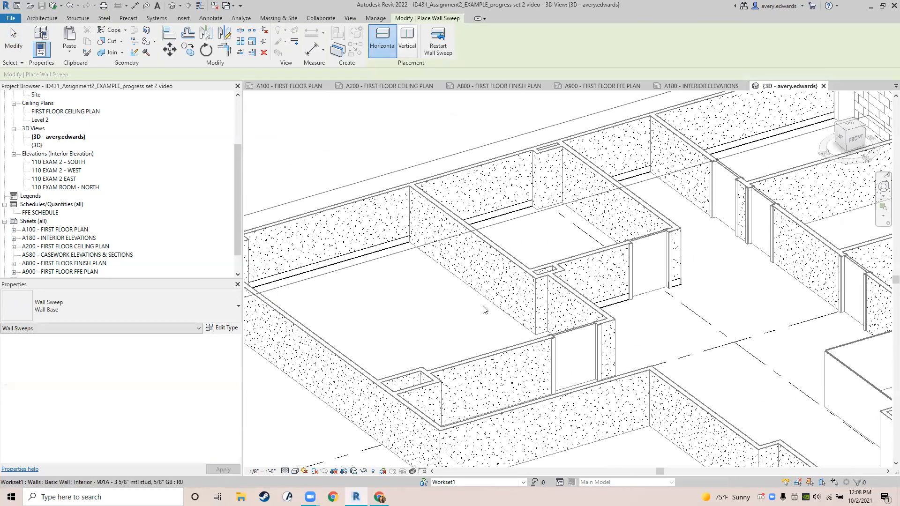
mouse_move(579, 271)
middle_mouse_down()
mouse_move(500, 135)
mouse_move(539, 217)
mouse_move(548, 290)
middle_mouse_up()
scroll(614, 270, "down", 2)
mouse_move(614, 270)
middle_mouse_down("shift")
mouse_move(532, 300)
mouse_move(499, 287)
mouse_move(500, 261)
mouse_move(362, 273)
middle_mouse_up("shift")
mouse_move(700, 294)
middle_mouse_down("shift")
mouse_move(725, 319)
mouse_move(858, 280)
middle_mouse_up("shift")
mouse_move(597, 315)
middle_mouse_down()
mouse_move(672, 336)
mouse_move(875, 351)
middle_mouse_up()
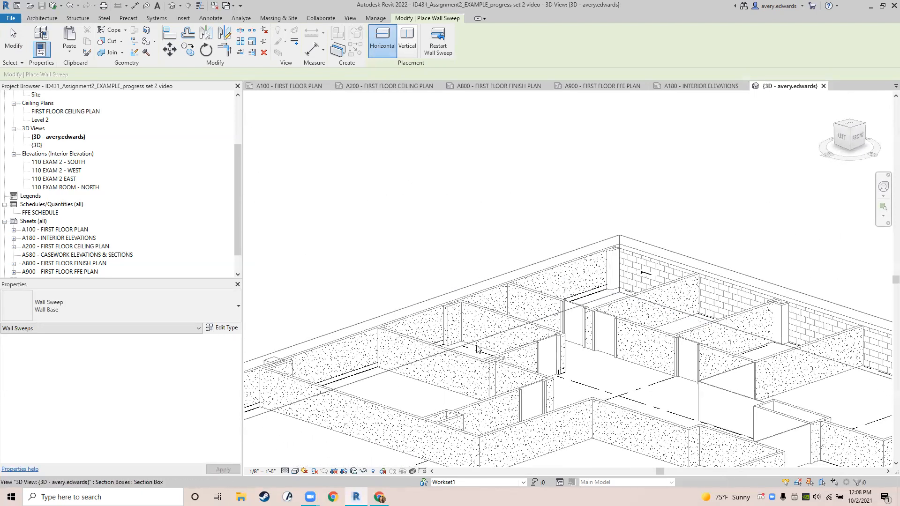
scroll(430, 300, "up", 5)
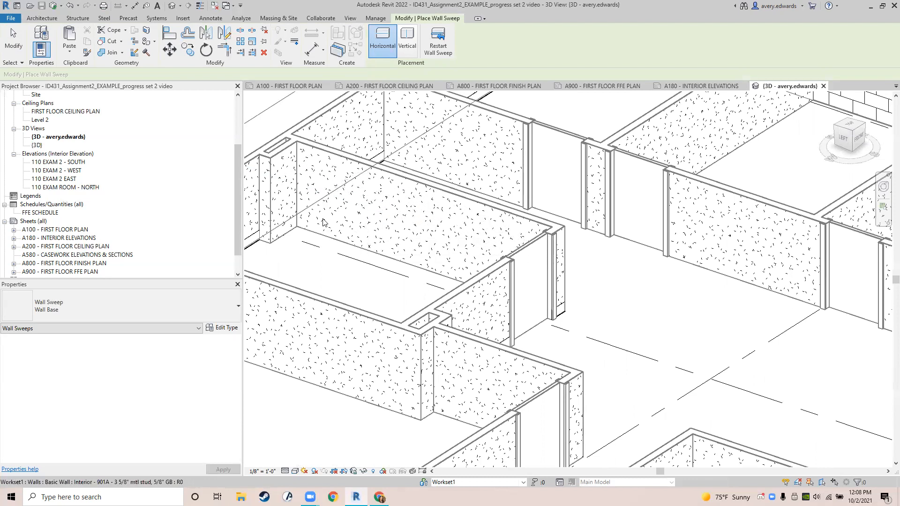
middle_click_drag(331, 193, 427, 217, "shift")
left_click(426, 217)
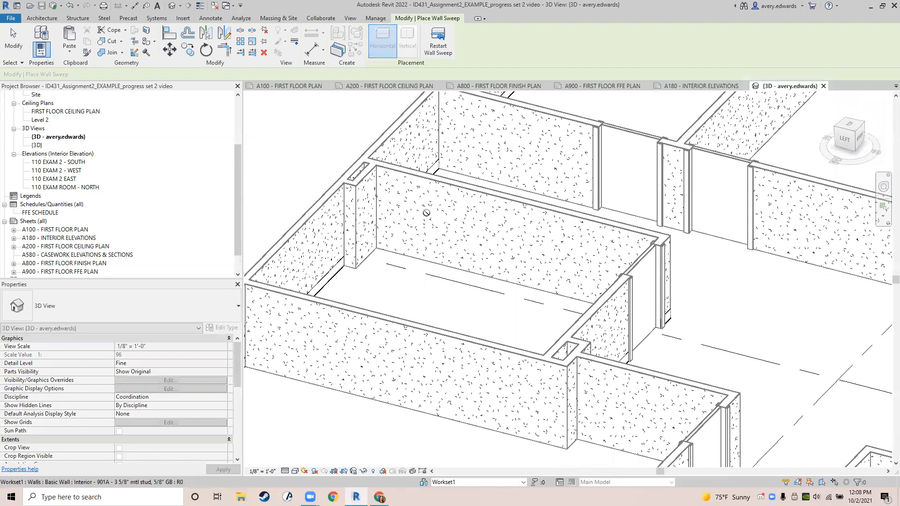
key("Escape")
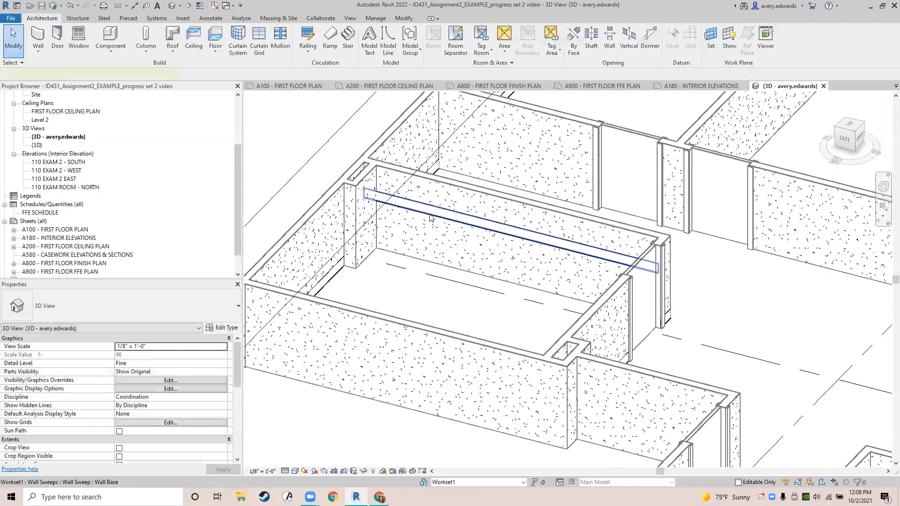
- Change the new sweep's Offset From Level to bring it down to floor level
left_click(431, 217)
left_click(153, 361)
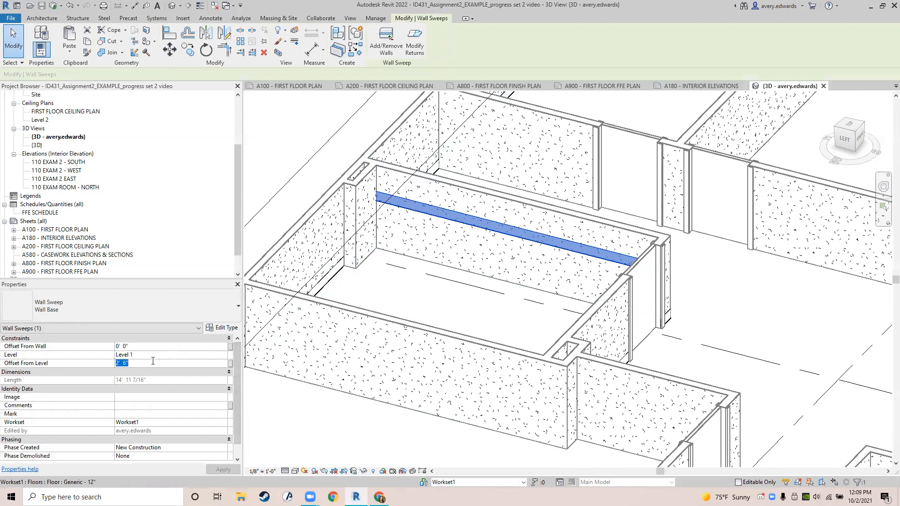
key("Return")
key("Escape")
- Examine the wall base sweeps around the exam rooms in 3D and select the run along the back wall
scroll(627, 254, "down", 1)
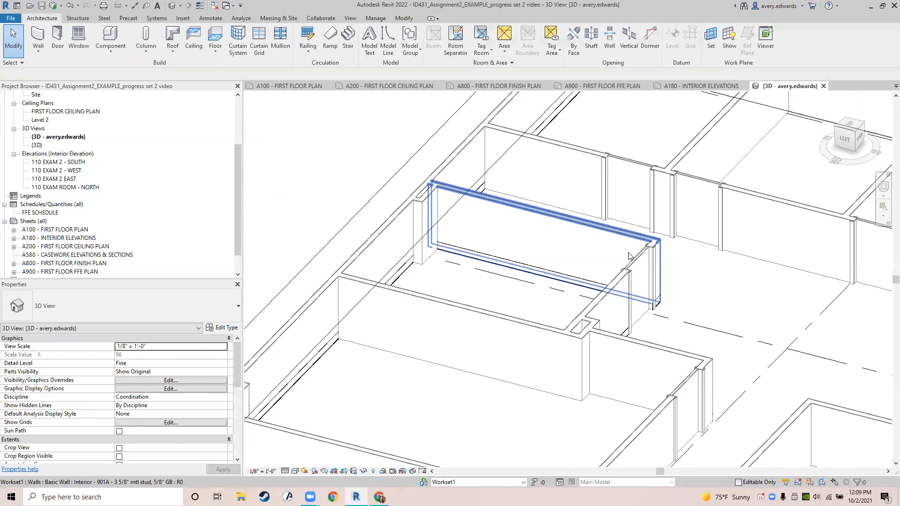
middle_click_drag(729, 283, 253, 305, "shift")
scroll(574, 248, "down", 1)
middle_click_drag(647, 233, 609, 235, "shift")
scroll(600, 246, "up", 3)
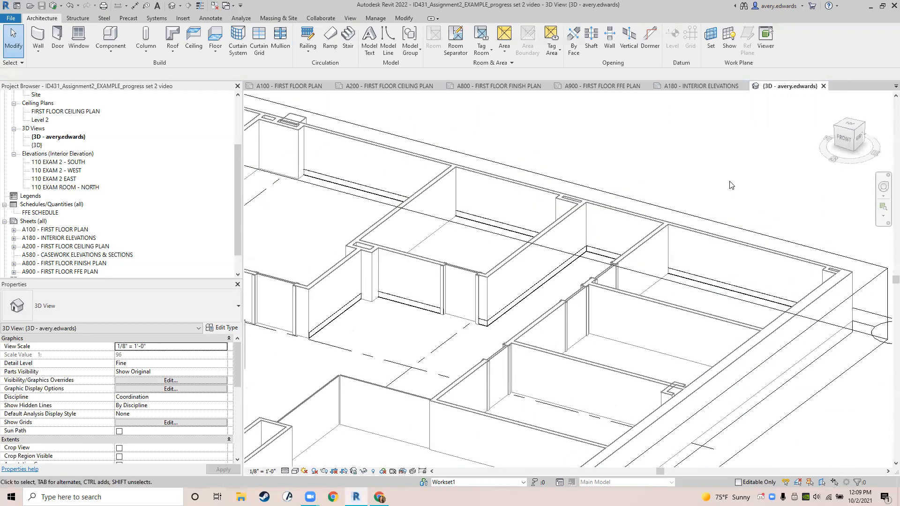
left_click(597, 251)
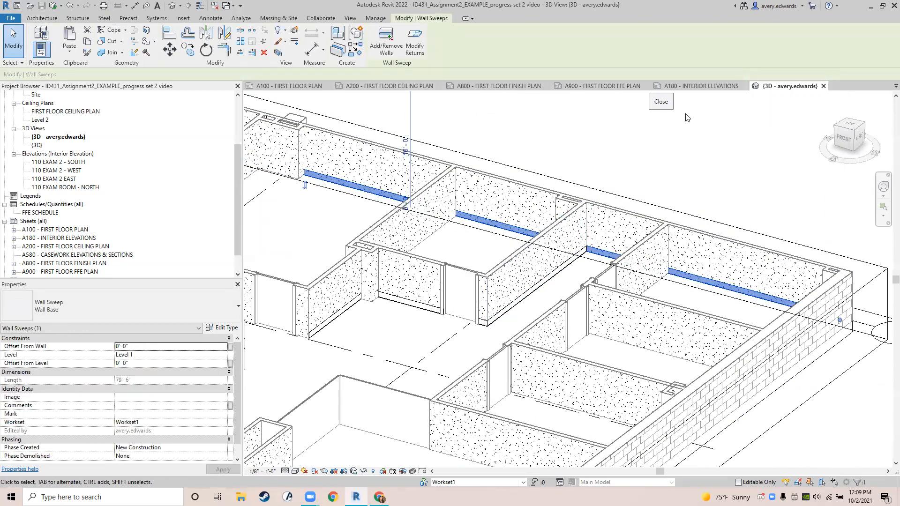
- Open sheet A180 - INTERIOR ELEVATIONS, activate the viewport of elevation 4 and check its wall base sweep
left_click(699, 86)
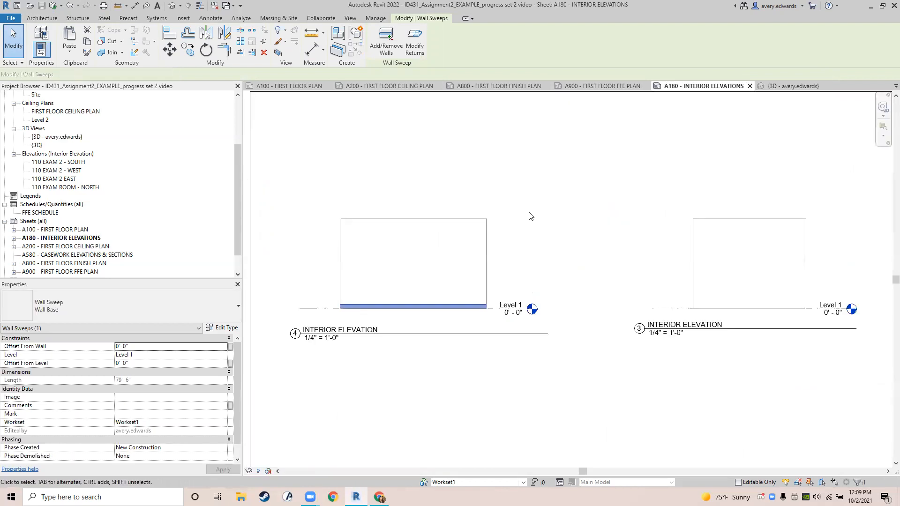
left_click(492, 421)
scroll(418, 331, "down", 3)
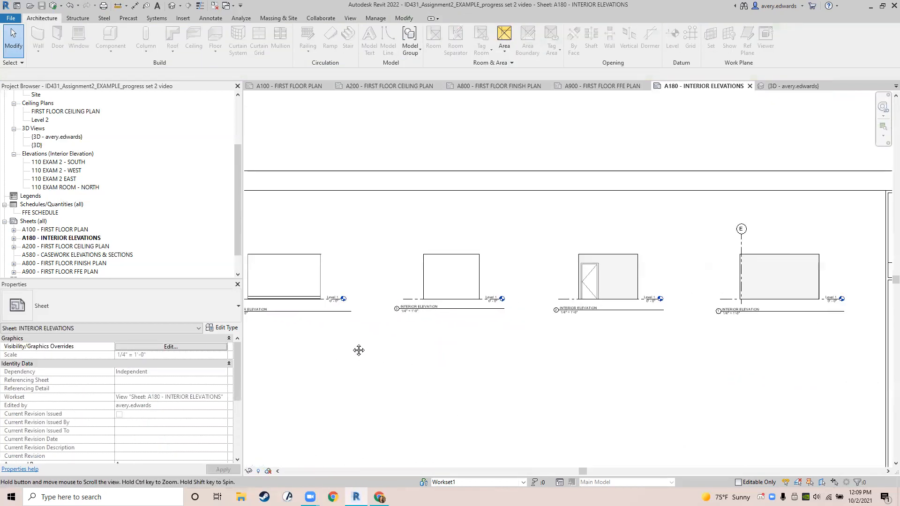
scroll(466, 272, "up", 5)
scroll(513, 285, "up", 2)
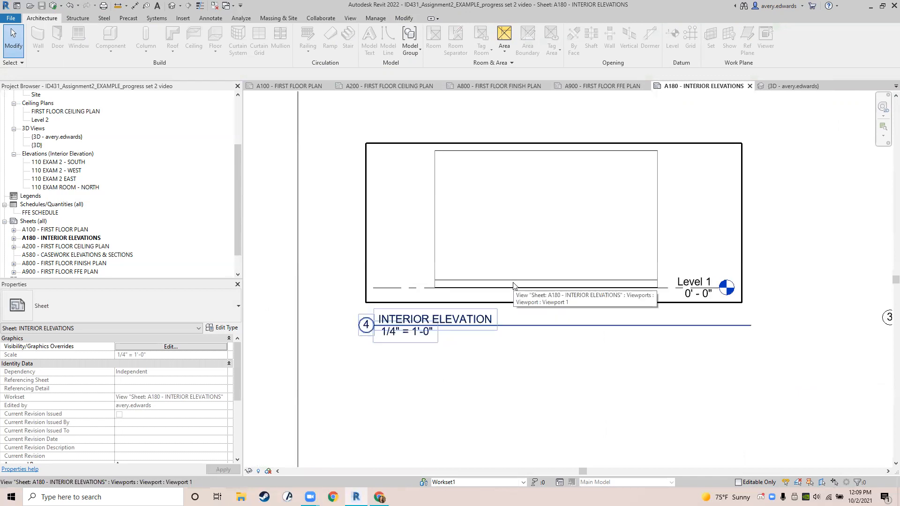
double_click(511, 281)
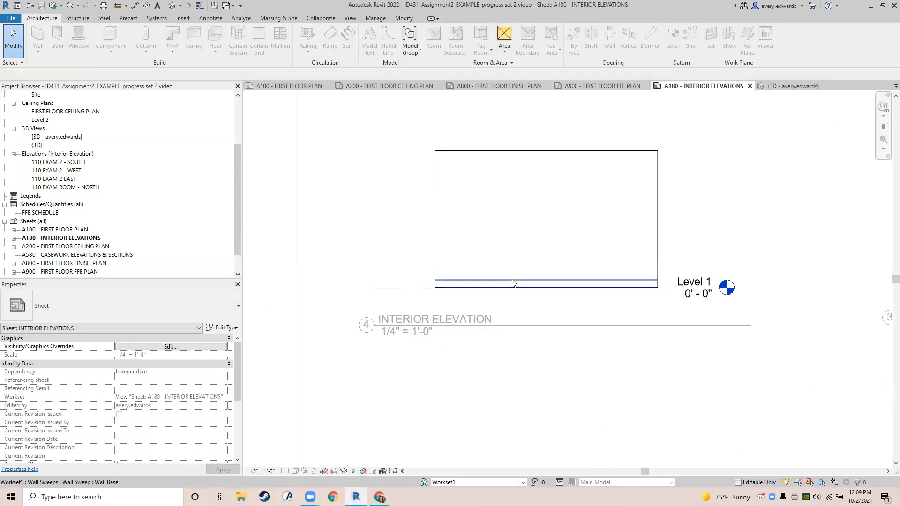
left_click(512, 280)
scroll(512, 280, "up", 4)
scroll(512, 279, "down", 4)
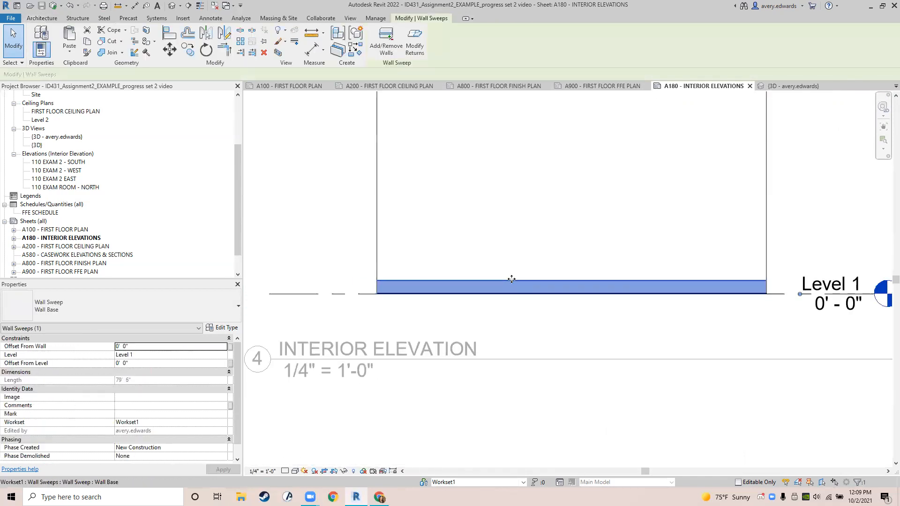
left_click(472, 375)
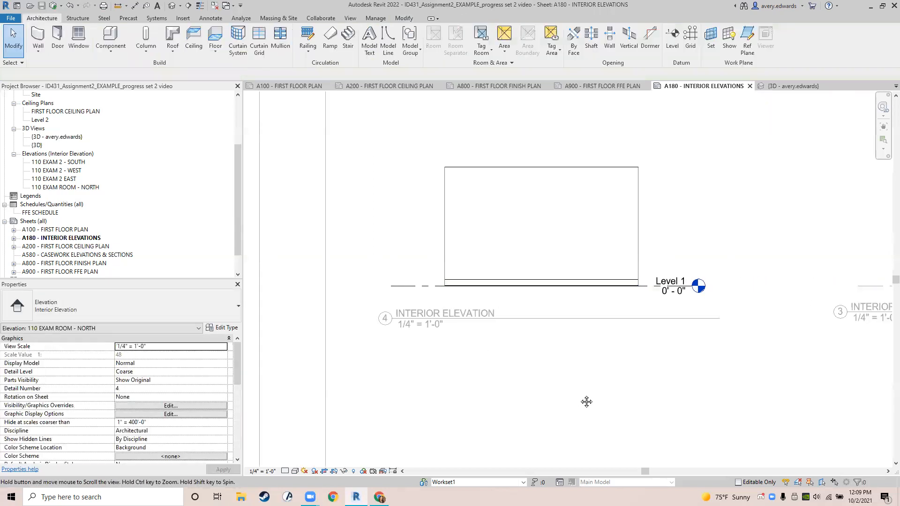
scroll(492, 354, "down", 3)
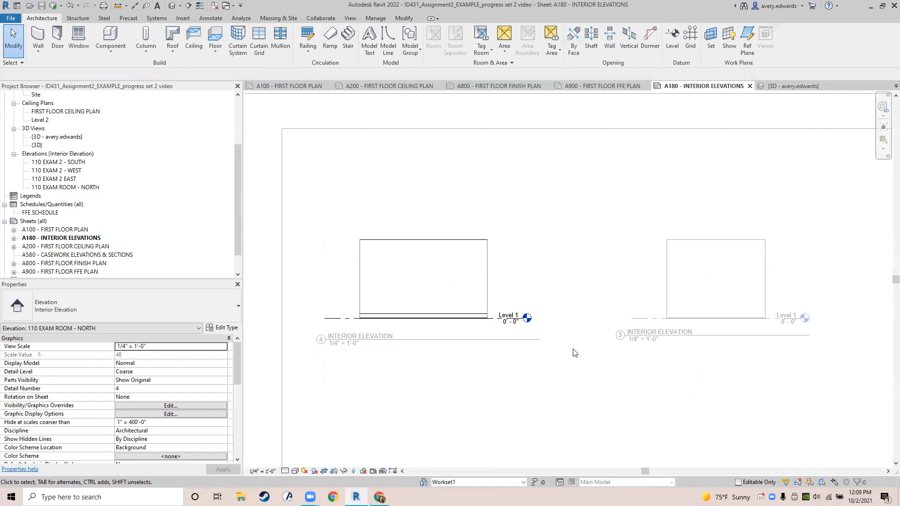
scroll(568, 354, "down", 1)
middle_click_drag(566, 355, 436, 354)
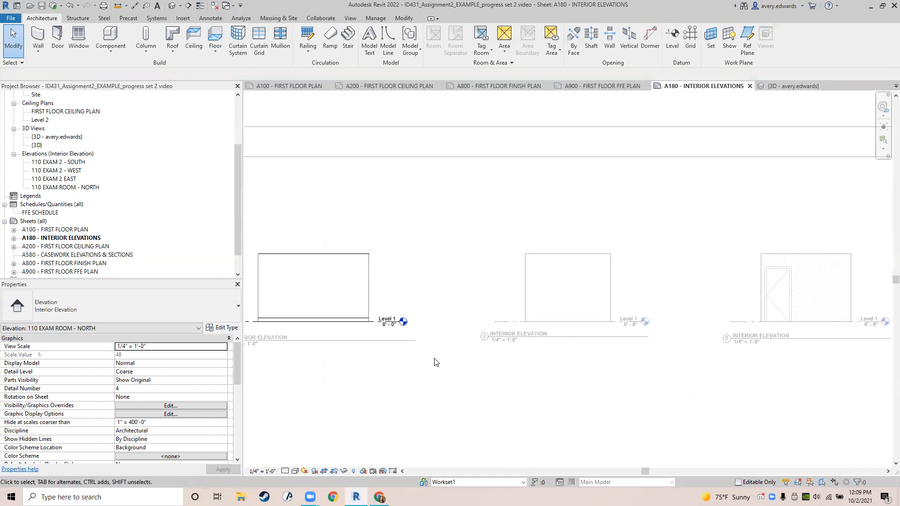
middle_click_drag(494, 350, 516, 345)
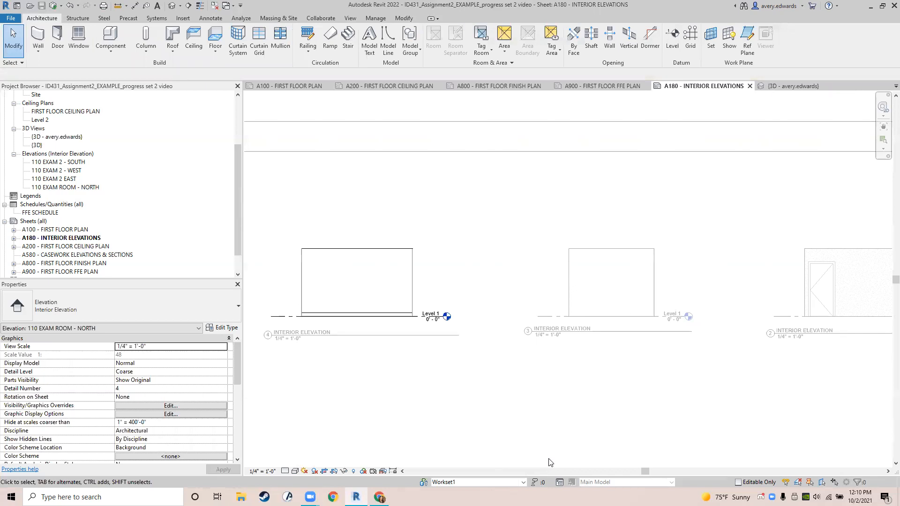
- Outline a casework box in elevation 4 with Thin Lines detail lines, about 5'-10" wide and 3'-0" high, starting at the left wall edge
scroll(300, 338, "up", 4)
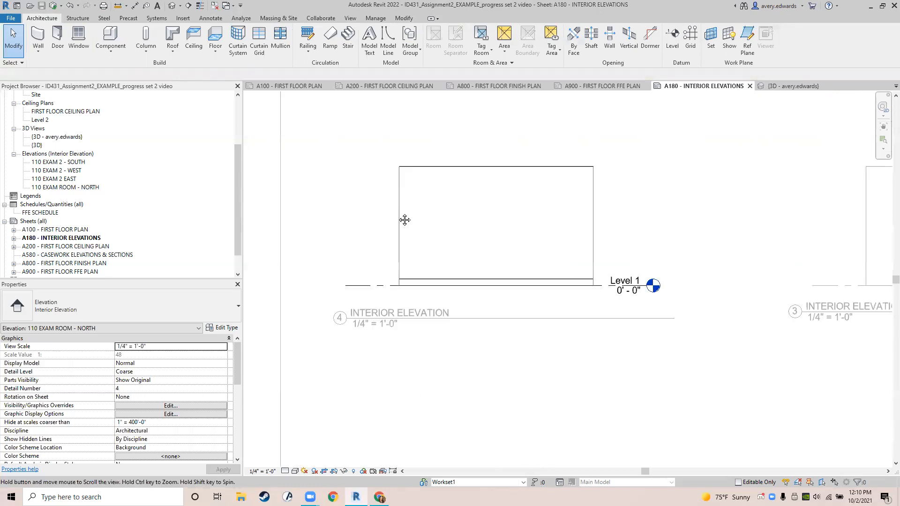
left_click(210, 19)
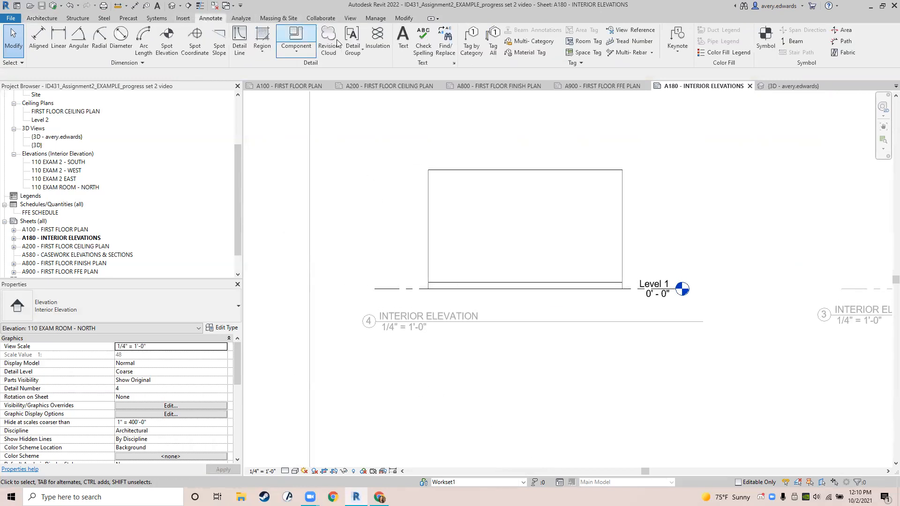
left_click(244, 41)
scroll(432, 241, "up", 2)
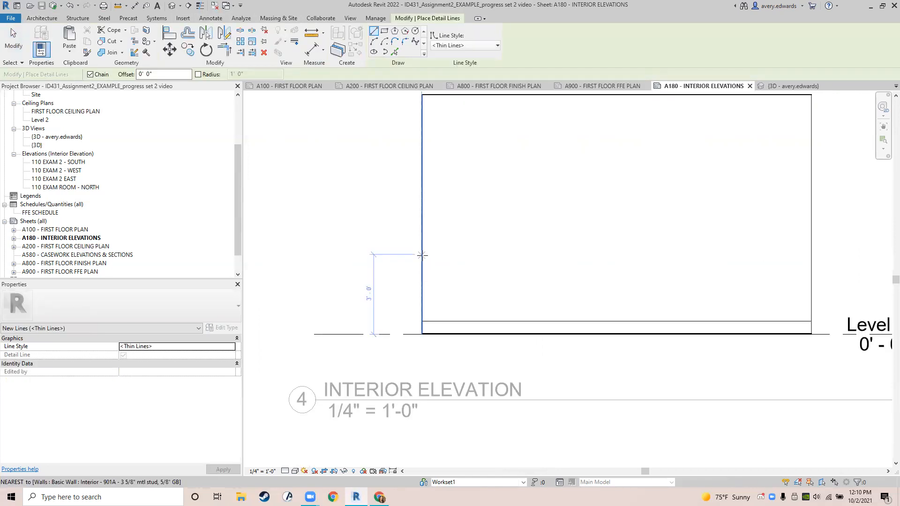
left_click(422, 255)
left_click(577, 255)
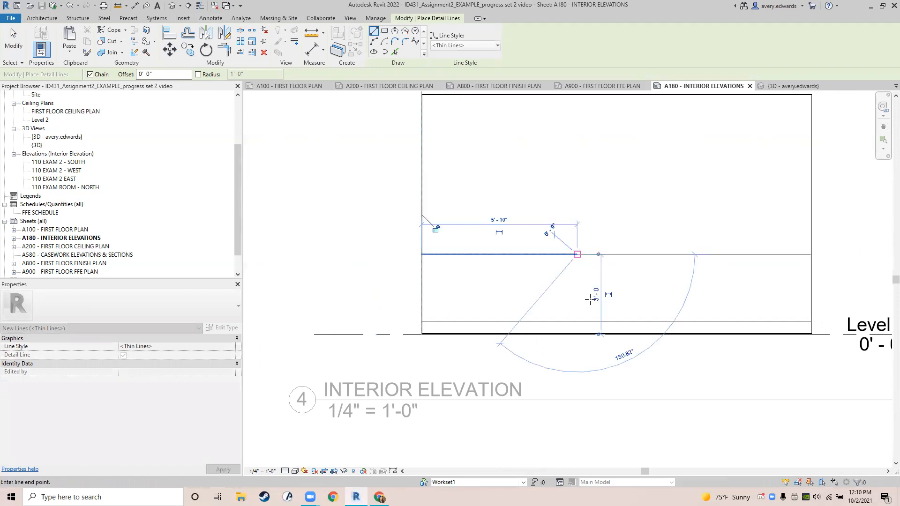
left_click(577, 333)
key("Escape")
key("Escape")
- Dimension the casework box's height in elevation 4 from the floor line to its top edge, placing the dimension outside the left wall edge
middle_click_drag(622, 246, 486, 302)
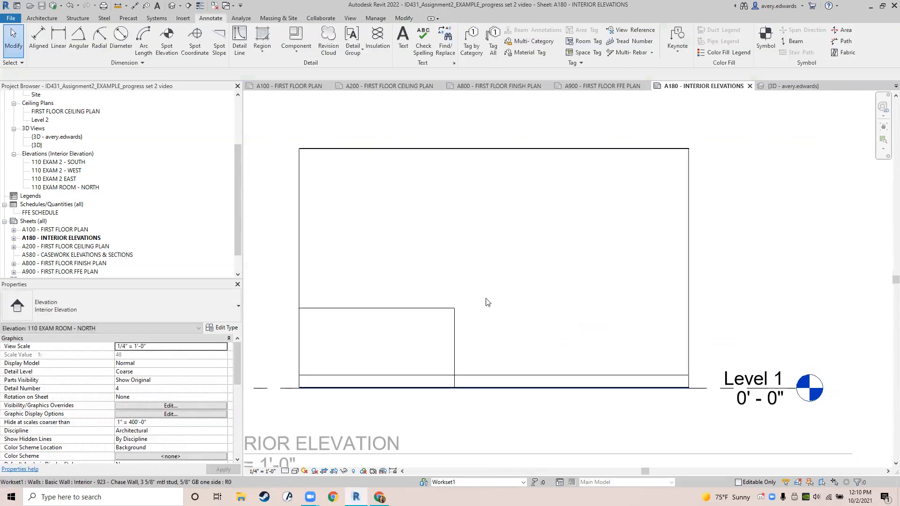
middle_click_drag(353, 344, 387, 324)
key("d")
key("i")
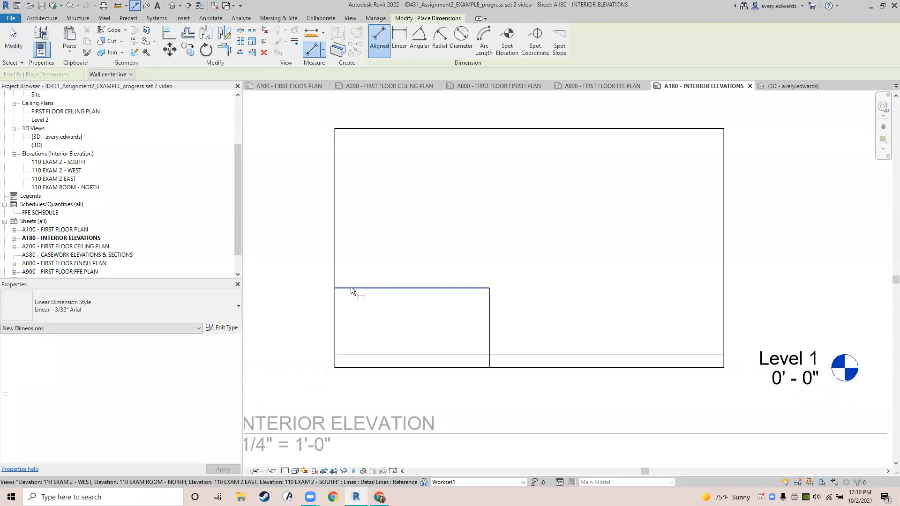
left_click(351, 287)
left_click(349, 367)
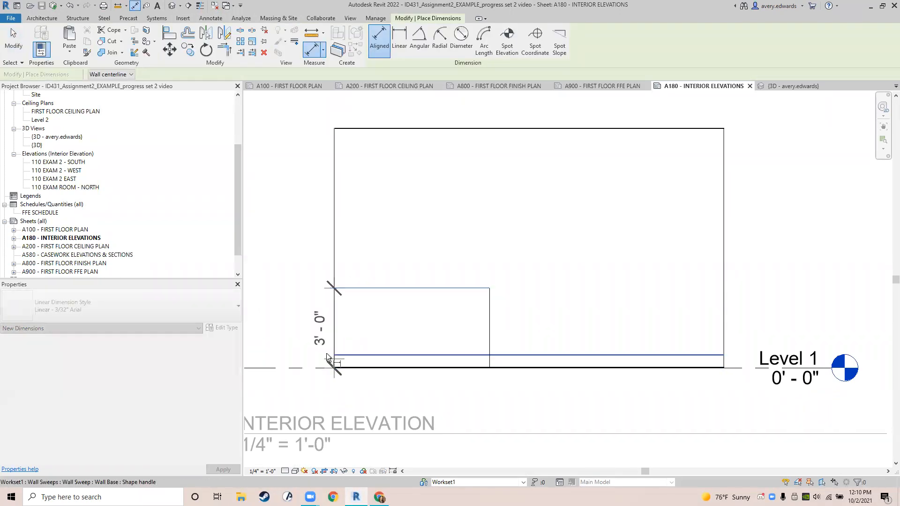
left_click(312, 341)
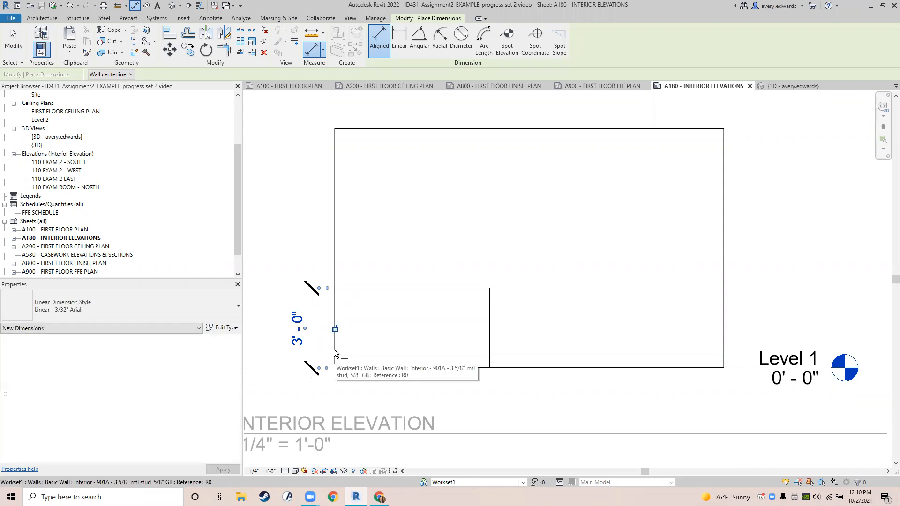
- Dimension the casework box's width from the left wall edge, placing the dimension just below the floor line
left_click(335, 351)
left_click(337, 350)
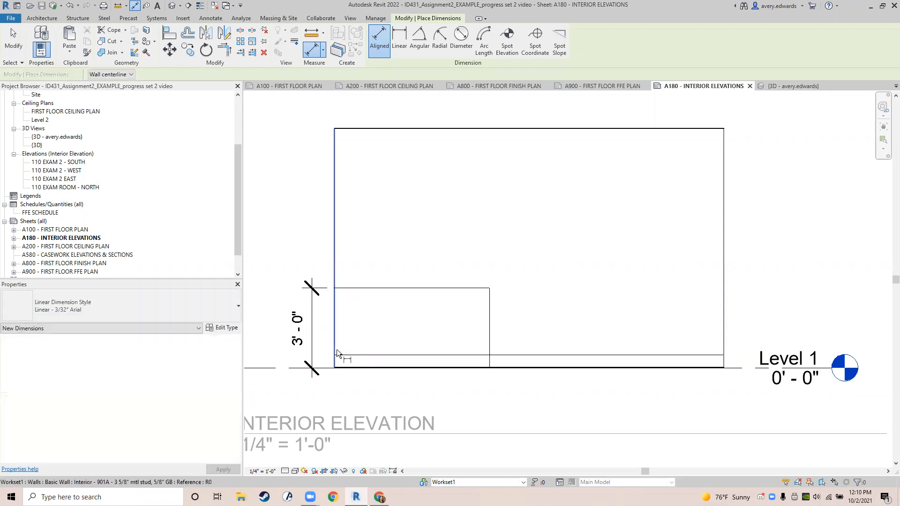
left_click(488, 342)
left_click(465, 393)
scroll(460, 381, "down", 1)
scroll(460, 381, "down", 1)
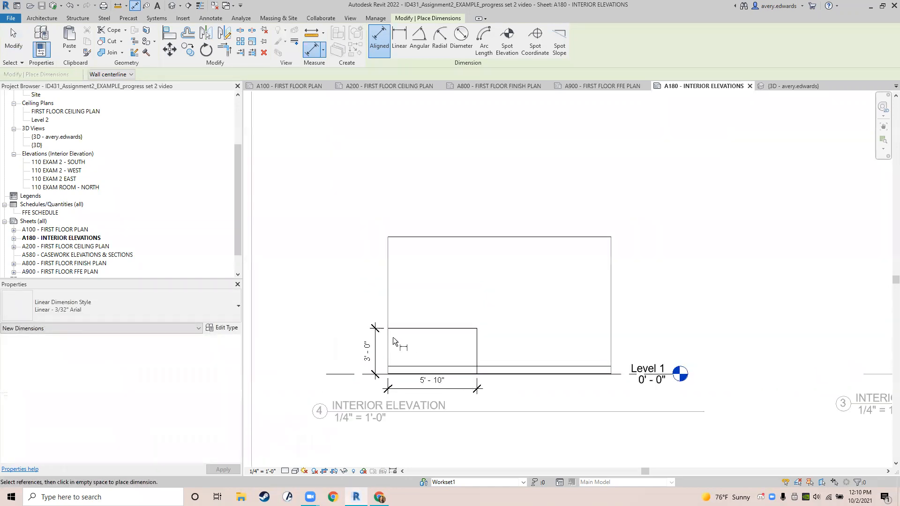
key("Escape")
- Draw a small Thin Lines detail rectangle about 8" wide and 1'-1" high on the wall, above and right of the casework box
middle_click_drag(529, 314, 481, 298)
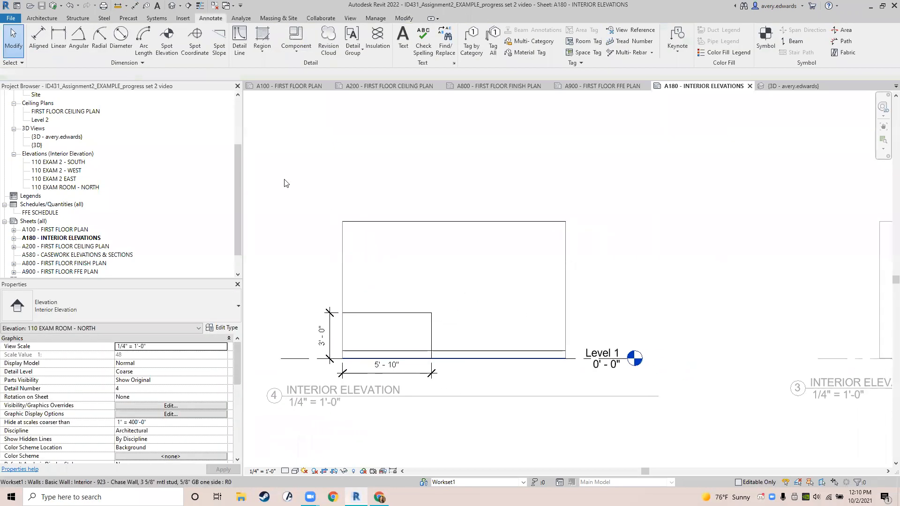
left_click(239, 43)
left_click(384, 31)
scroll(410, 295, "up", 2)
middle_click_drag(410, 296, 459, 203)
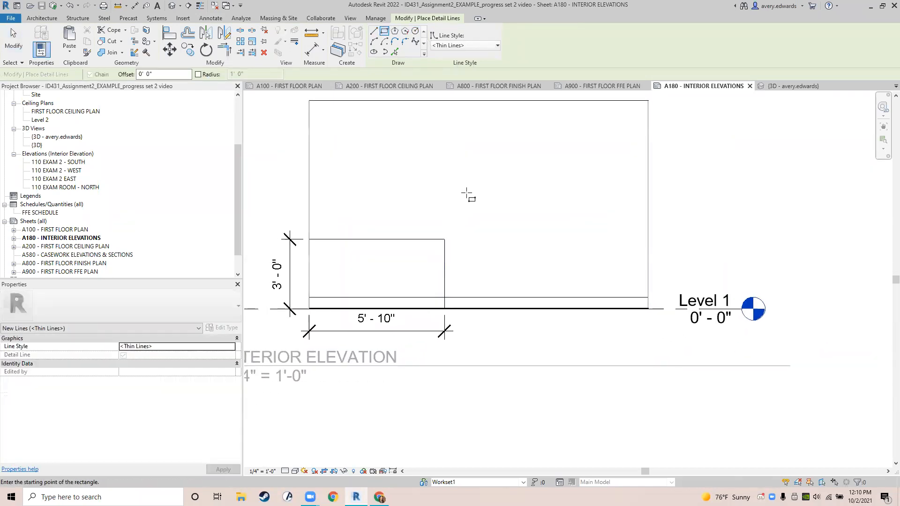
left_click(465, 189)
left_click(480, 214)
key("Escape")
key("Escape")
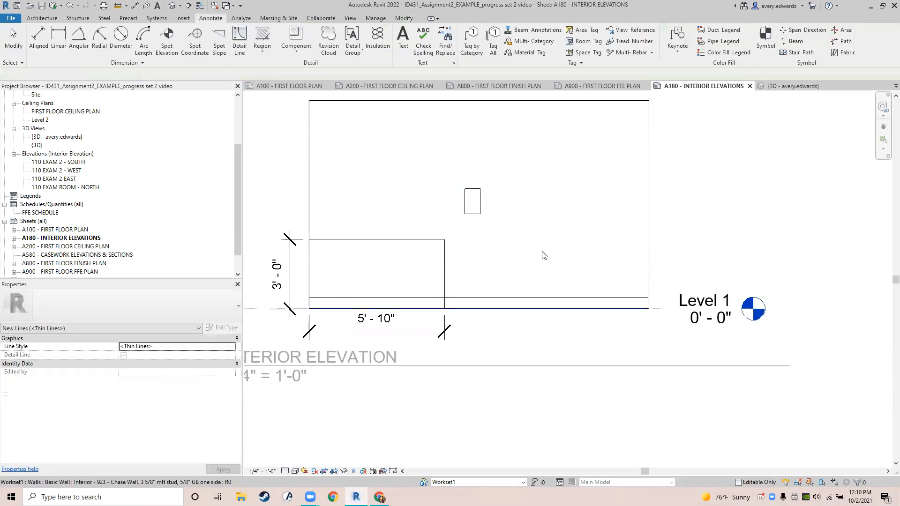
middle_click_drag(543, 255, 493, 282)
key("l")
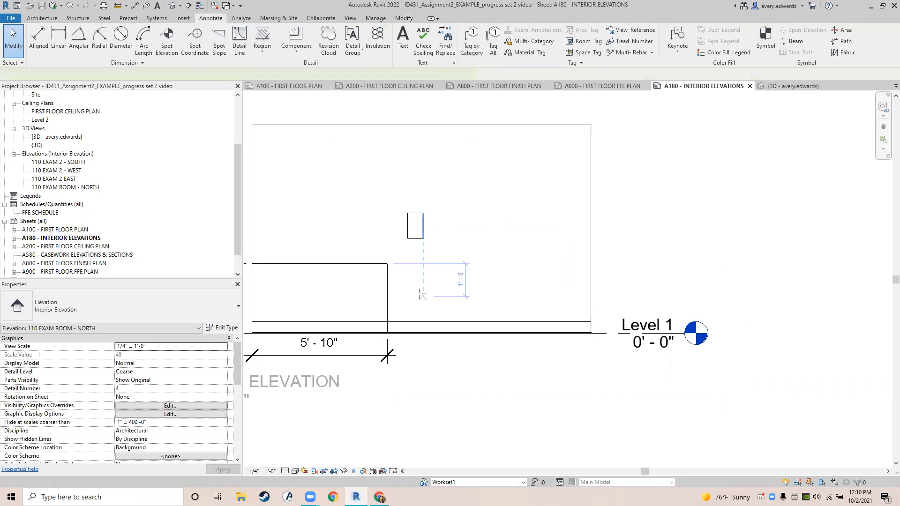
key("Escape")
key("Escape")
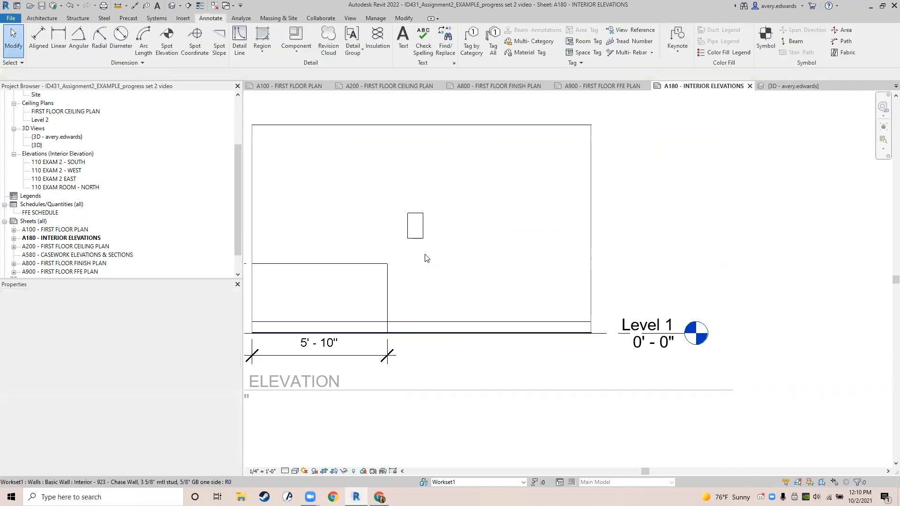
key("l")
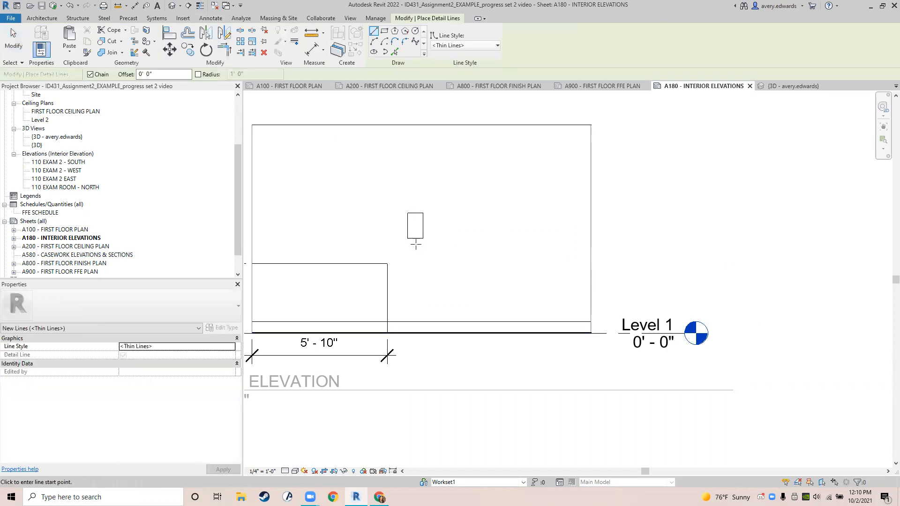
key("Escape")
key("Escape")
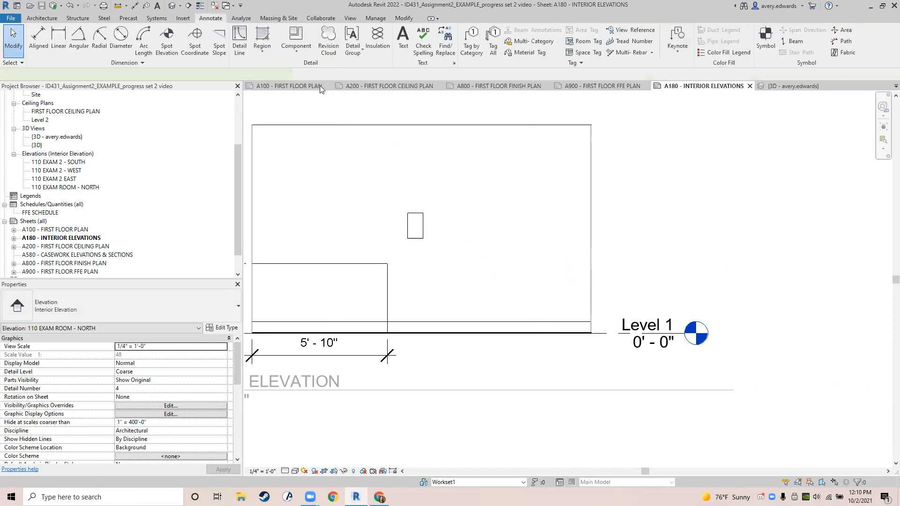
- Dimension the small rectangle's bottom edge up from Level 1, placing the dimension left of the casework height dimension
key("d")
key("i")
left_click(412, 236)
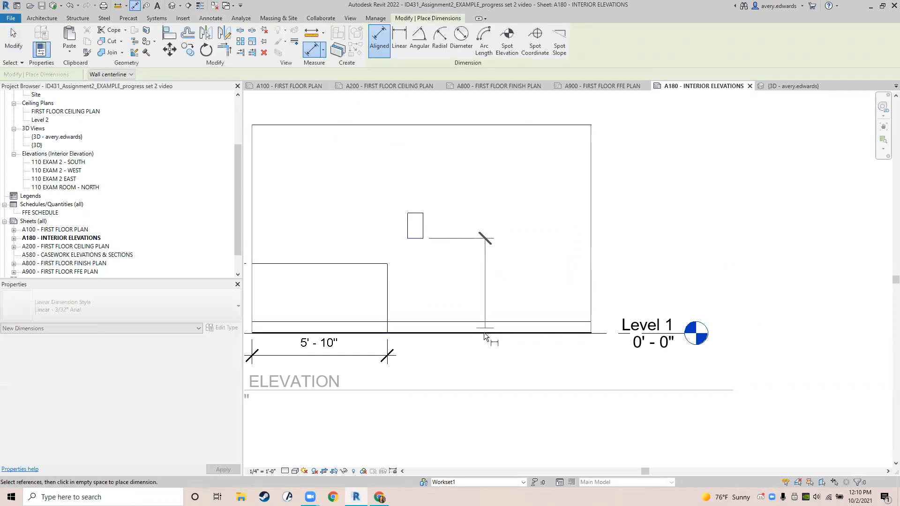
left_click(478, 333)
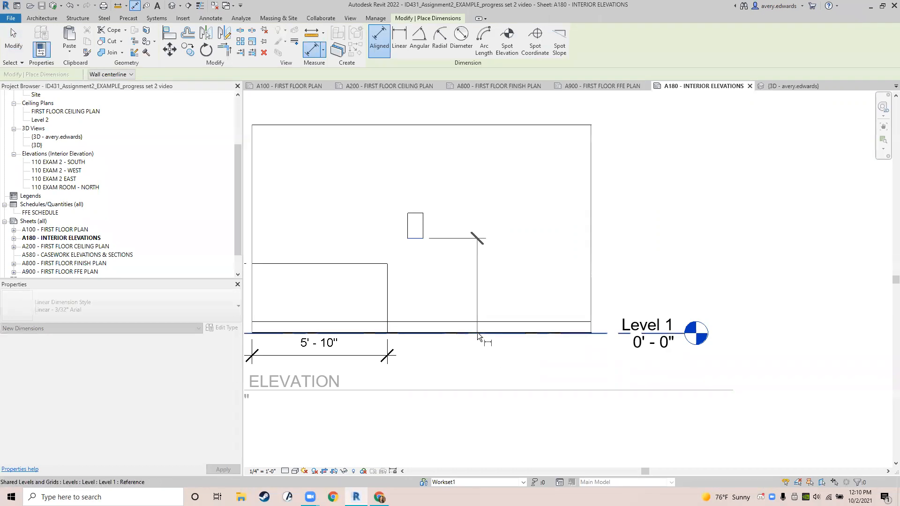
left_click(374, 266)
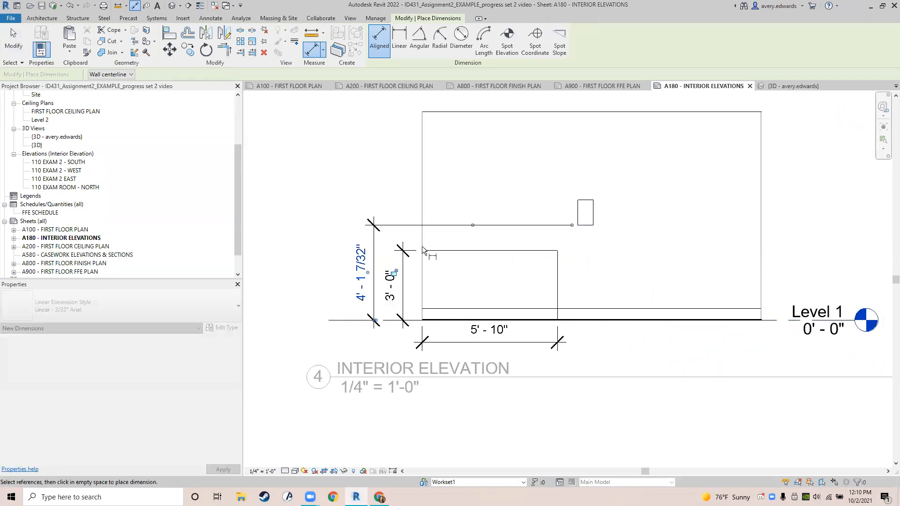
key("Escape")
key("Escape")
- Set the height of the small rectangle's bottom edge above Level 1 to 4'-0"
left_click(586, 225)
left_click(368, 278)
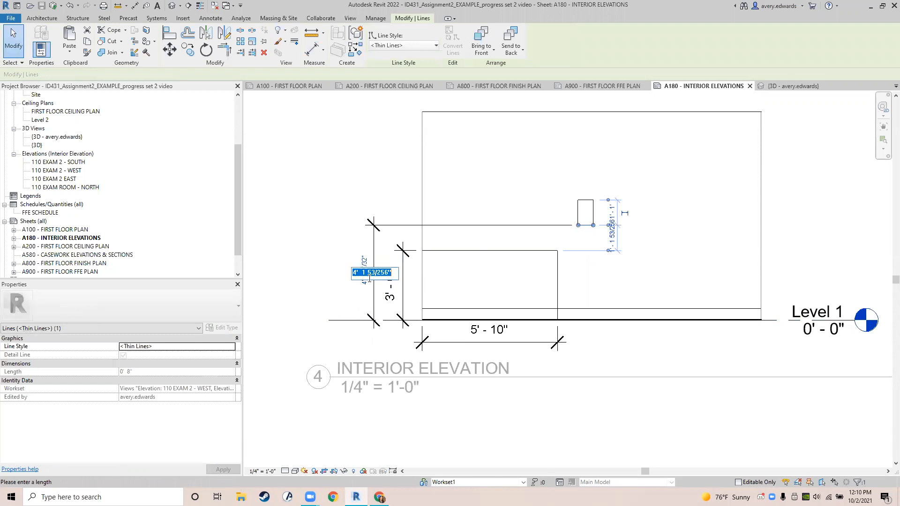
type("4")
key("Return")
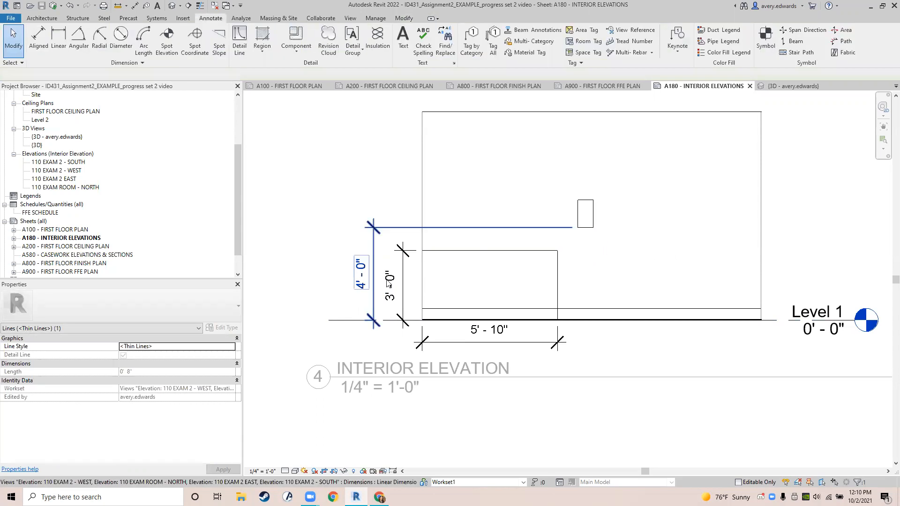
left_click(314, 239)
middle_click_drag(313, 241, 339, 243)
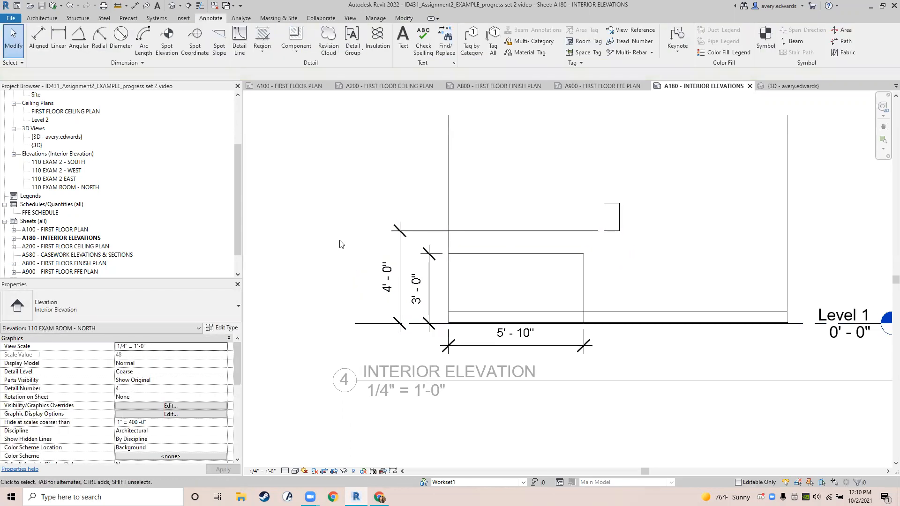
- Look over the row of interior elevations on the sheet and return to elevation 4
scroll(428, 283, "down", 3)
scroll(682, 280, "down", 3)
middle_click_drag(663, 303, 493, 329)
scroll(492, 299, "down", 1)
middle_click_drag(528, 296, 388, 280)
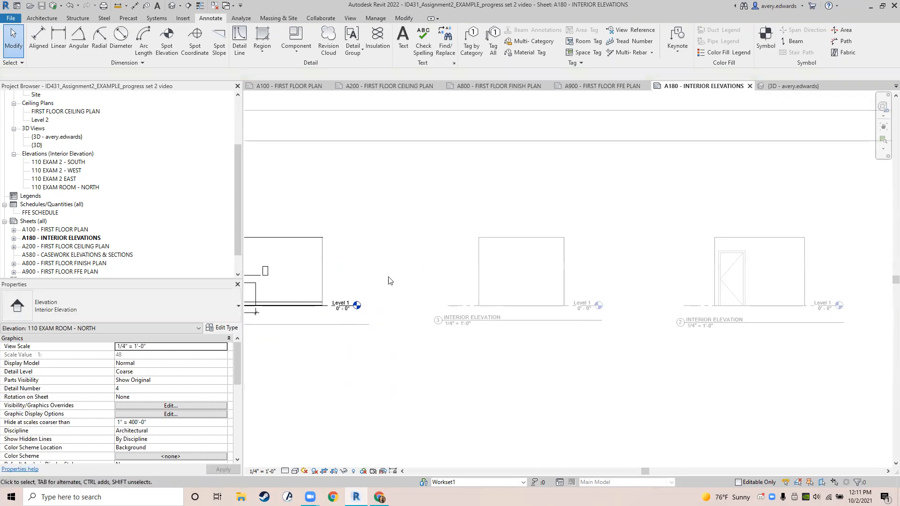
scroll(389, 279, "down", 2)
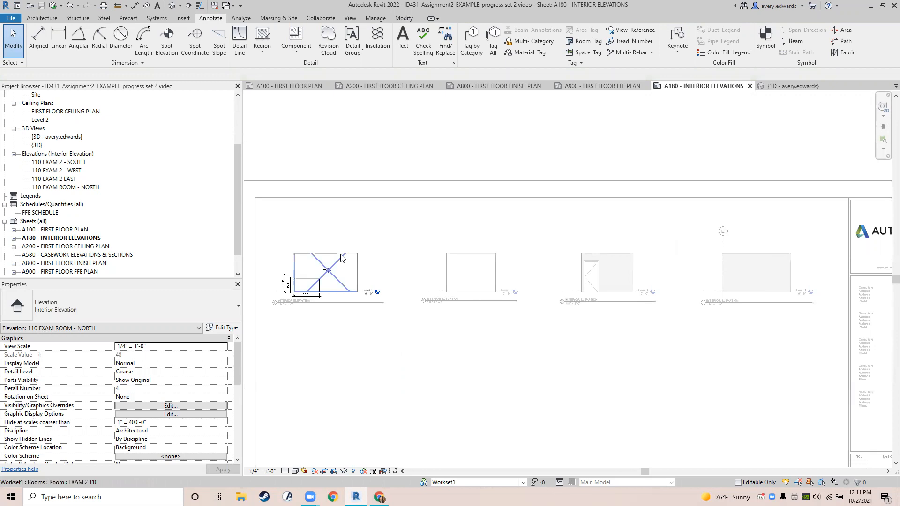
scroll(328, 279, "up", 6)
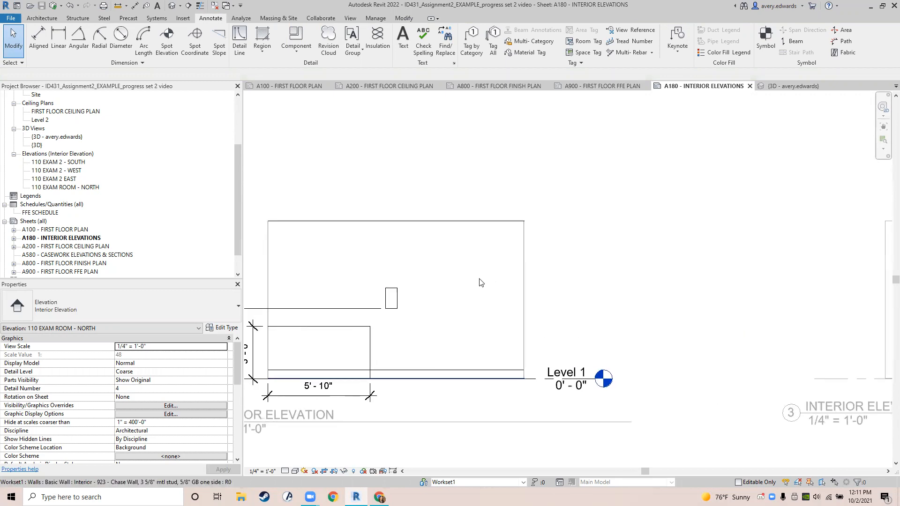
middle_click_drag(485, 284, 522, 288)
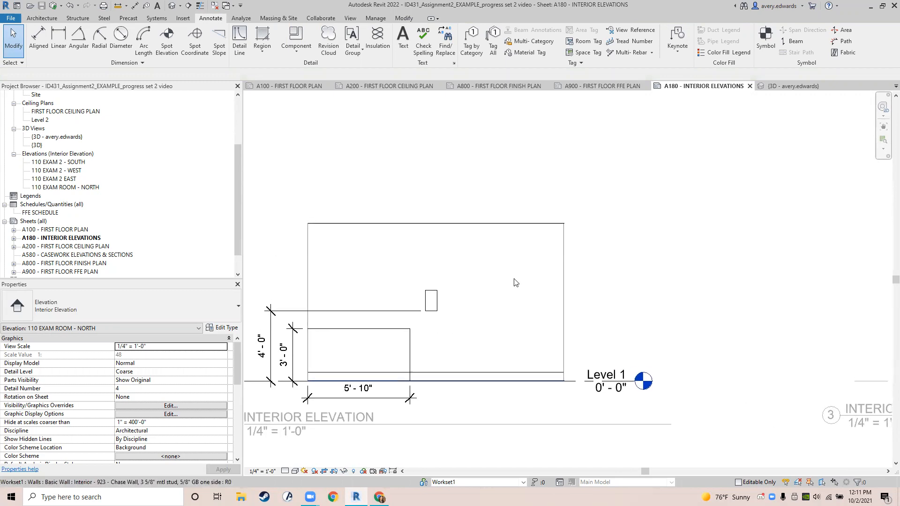
- Place an EXAM 2 room tag without a leader in the upper right corner of elevation 4
key("r")
key("t")
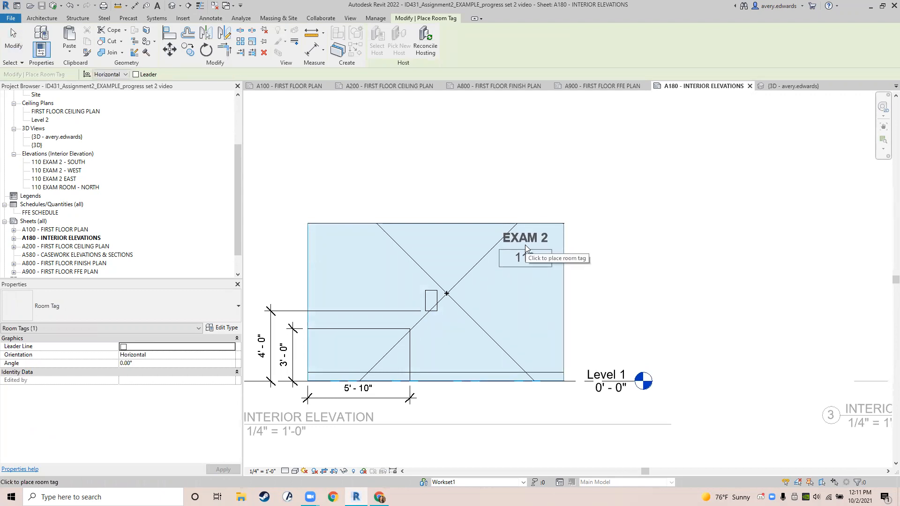
left_click(525, 245)
middle_click_drag(661, 276, 460, 247)
key("Escape")
scroll(591, 250, "down", 2)
scroll(591, 249, "down", 2)
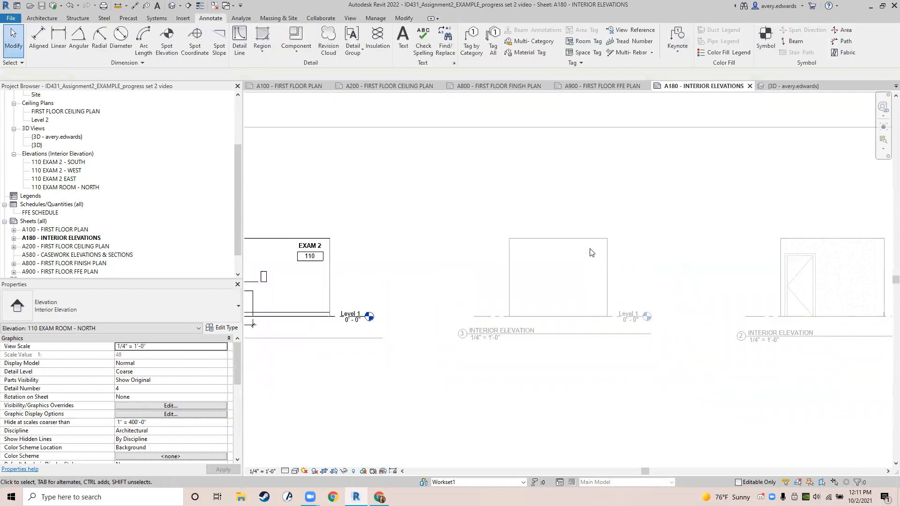
key("r")
key("t")
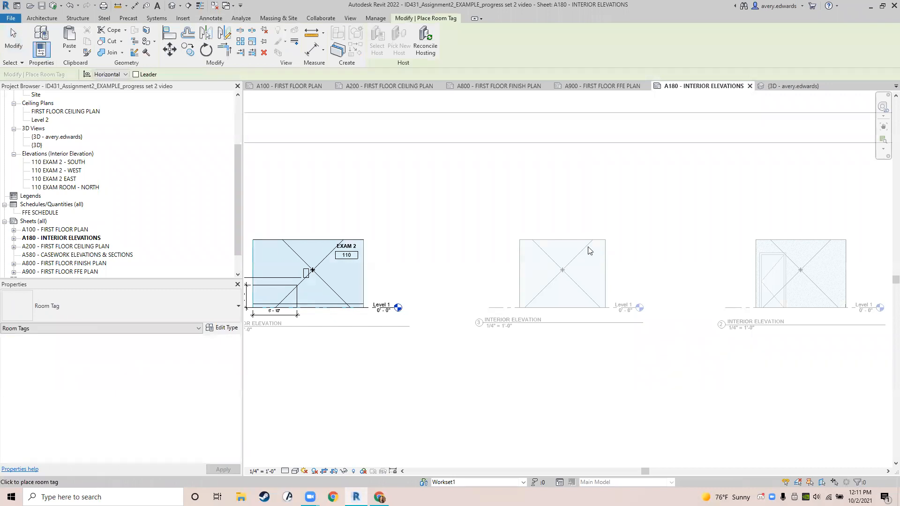
key("Escape")
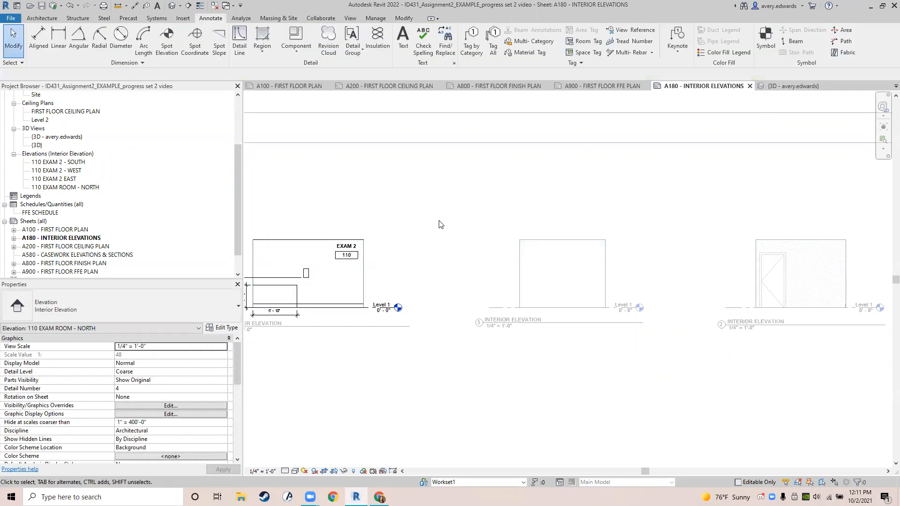
- Switch the active viewport from elevation 4 to elevation 3 and place an EXAM 2 room tag in its upper right corner
double_click(615, 157)
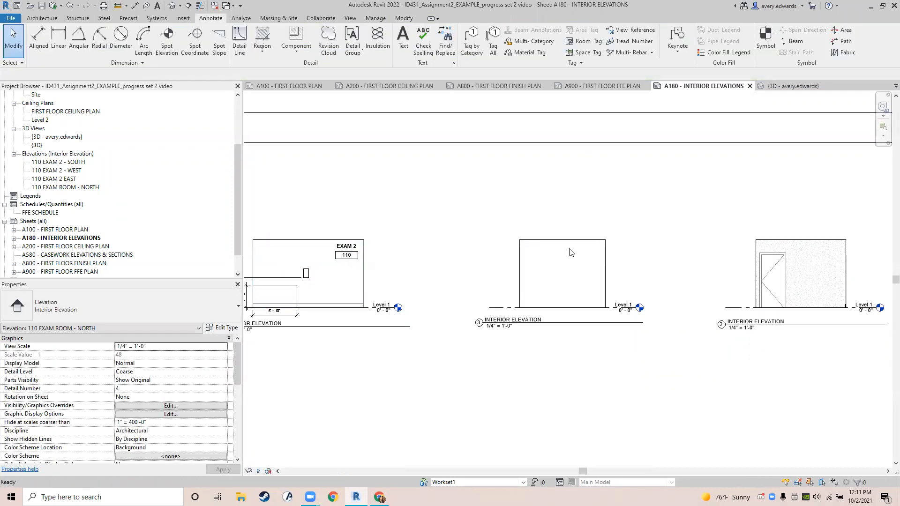
double_click(564, 278)
key("r")
key("t")
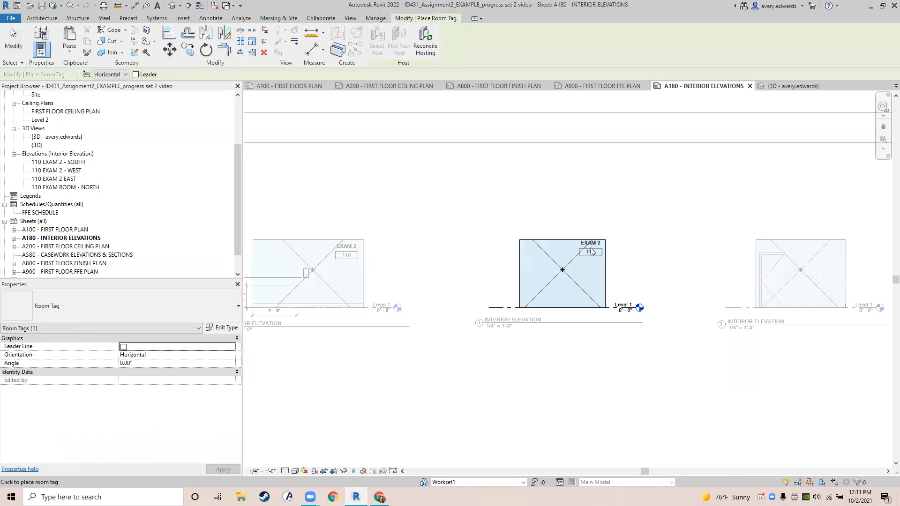
key("Escape")
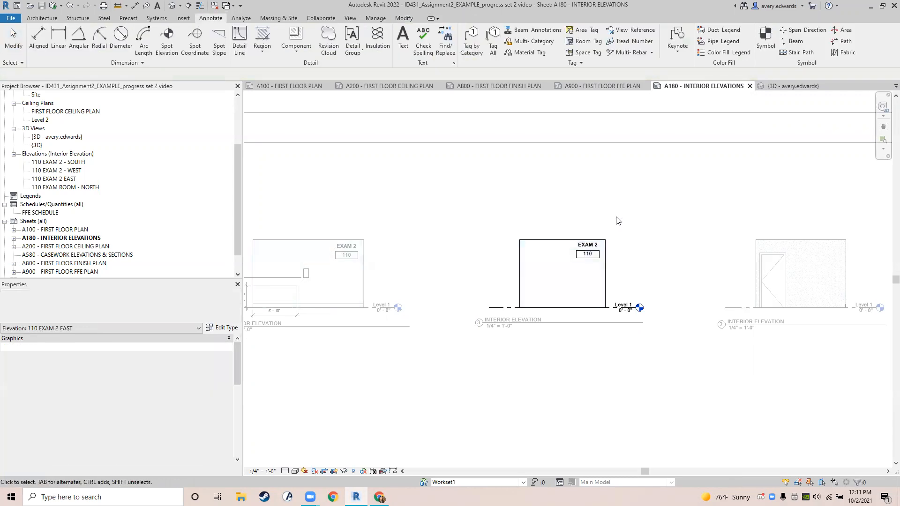
- Deactivate the elevation 3 viewport and add a 1/4" Arial text note reading "RB-1" on the sheet above and left of elevation 4
scroll(614, 227, "down", 2)
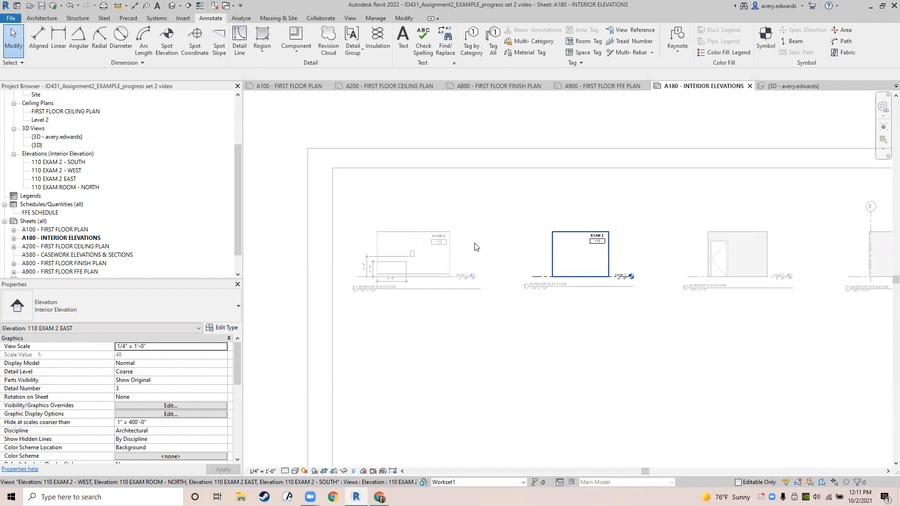
scroll(476, 247, "up", 5)
middle_click_drag(458, 266, 621, 275)
scroll(452, 252, "up", 2)
middle_click_drag(473, 258, 542, 276)
middle_click_drag(537, 199, 497, 203)
double_click(537, 197)
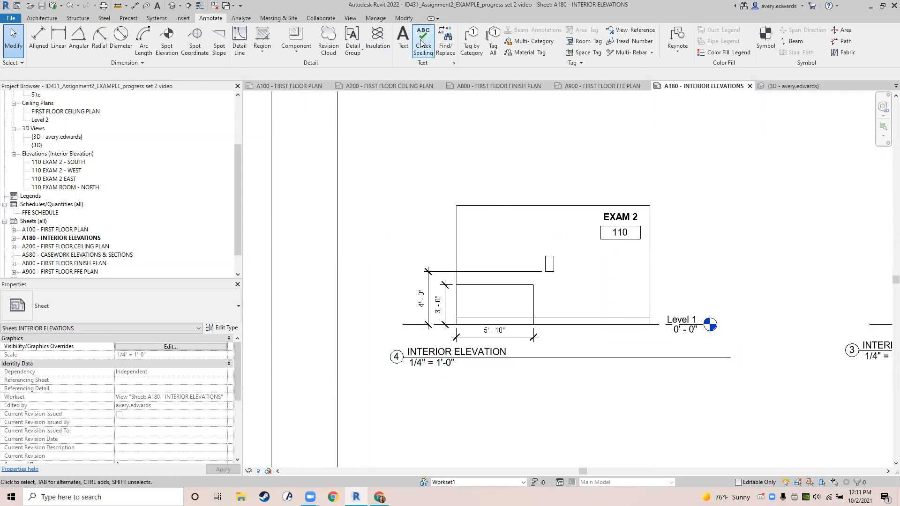
left_click(403, 40)
left_click_drag(371, 182, 448, 204)
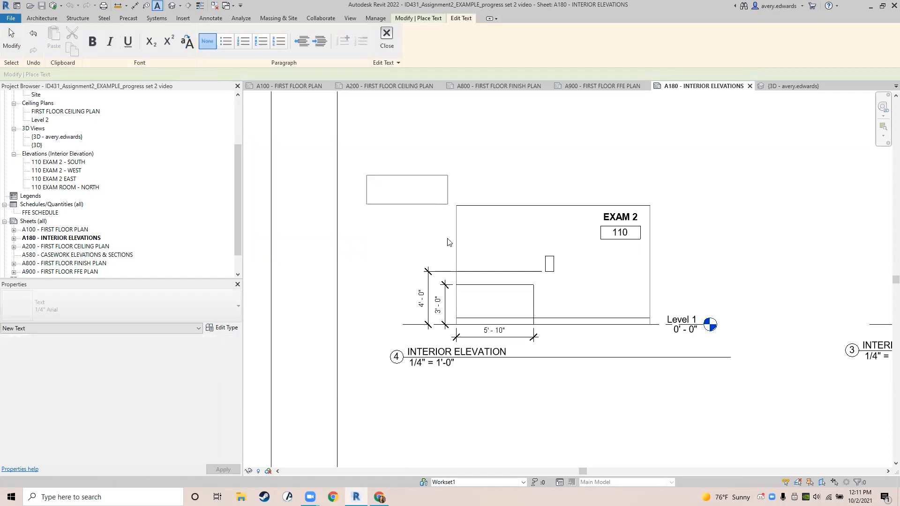
type("RB-1")
left_click(378, 243)
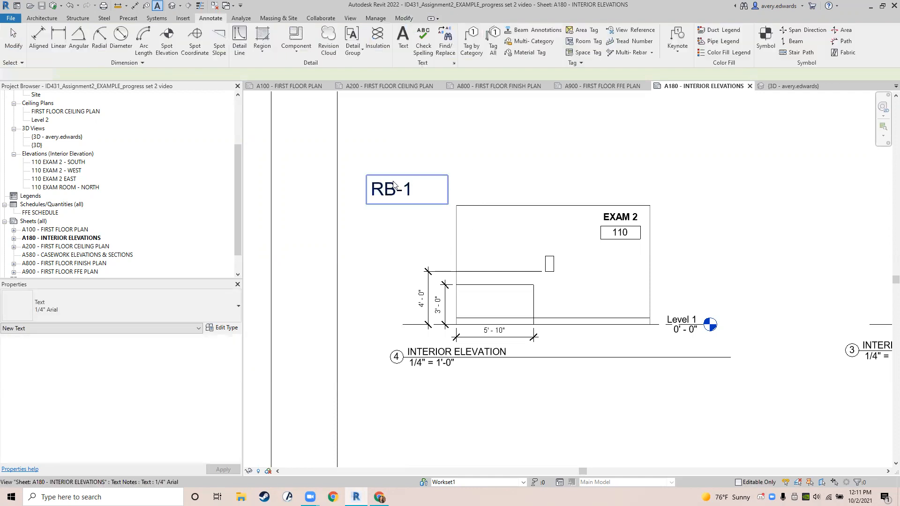
key("Escape")
- Position the RB-1 text note to the right of elevation 4 above its Level 1 marker and add a straight leader on the note's left side
left_click(368, 187)
scroll(366, 187, "down", 1)
left_click_drag(367, 177, 648, 251, "ctrl")
left_click(377, 34)
scroll(756, 331, "up", 3)
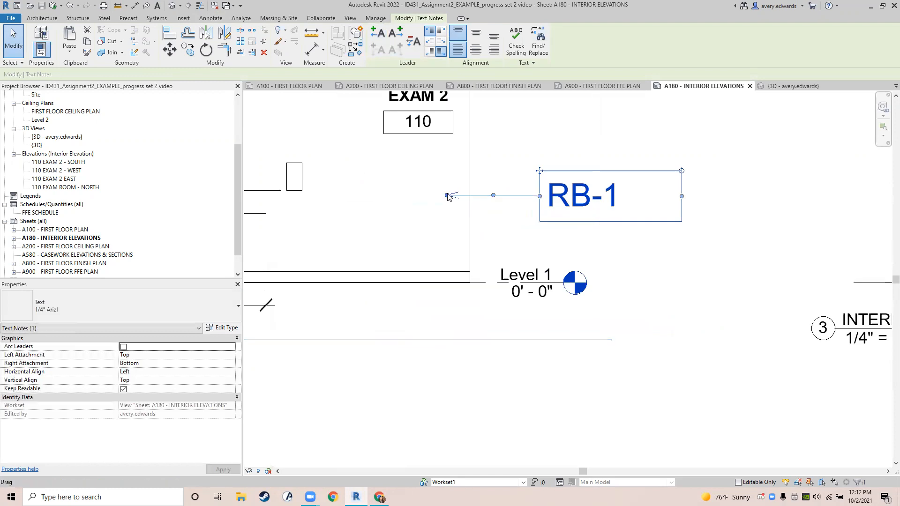
- Point the RB-1 note's leader at the wall base in elevation 4's lower right corner, with its elbow level beside the text
left_click(396, 33)
left_click(416, 47)
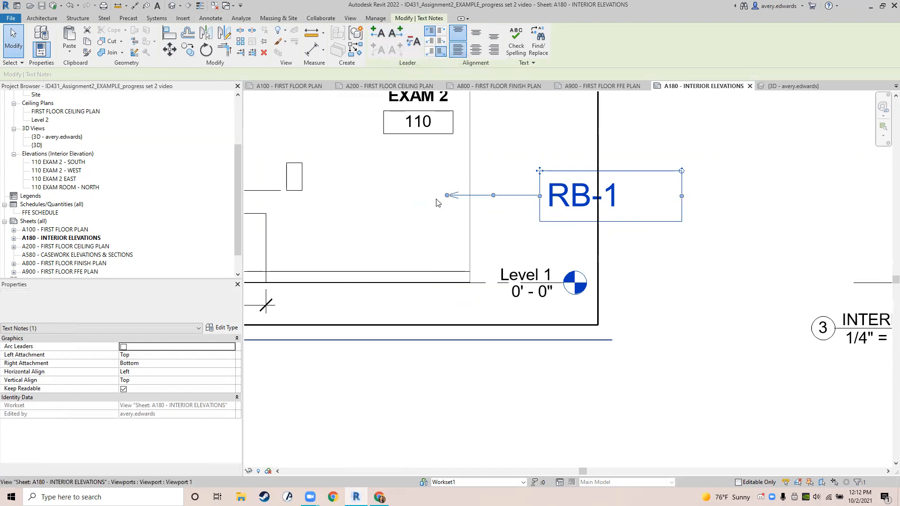
left_click_drag(447, 196, 462, 277)
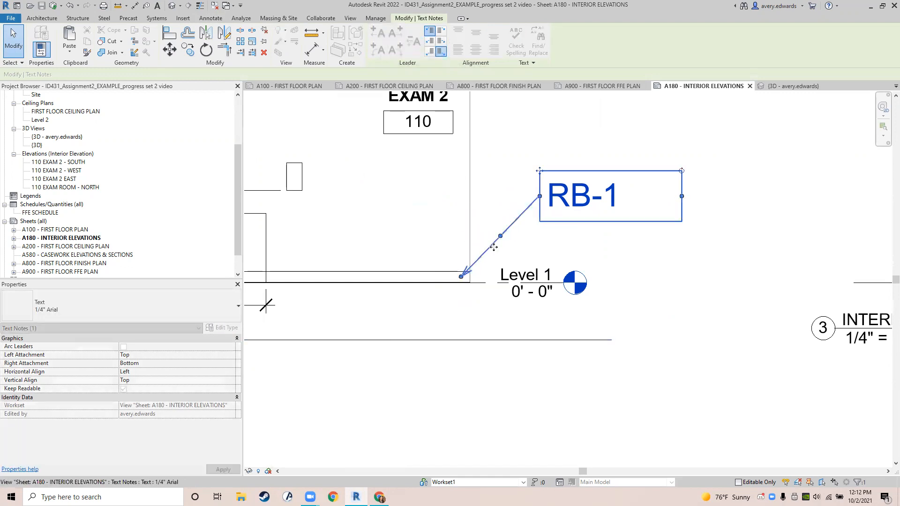
left_click_drag(500, 236, 525, 195)
scroll(522, 156, "down", 3)
middle_click_drag(515, 210, 491, 303)
left_click(608, 207)
middle_click_drag(590, 256, 535, 305)
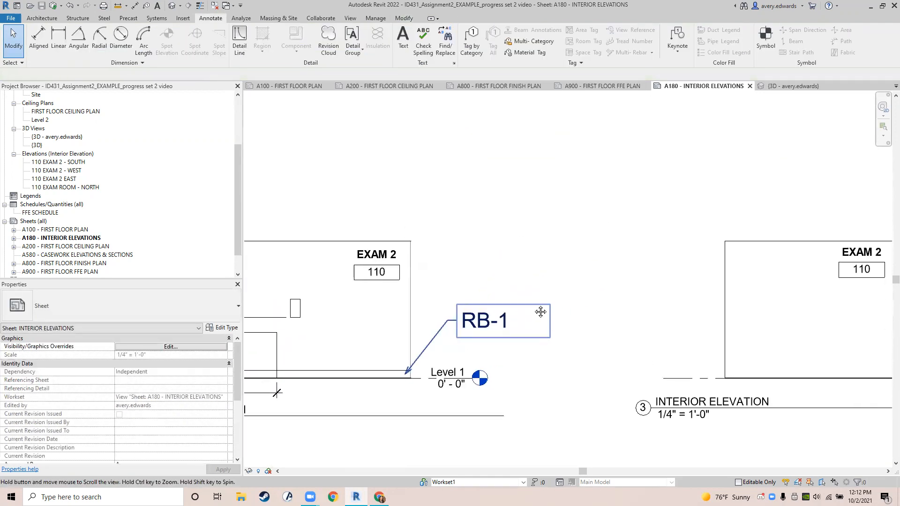
scroll(512, 252, "down", 2)
scroll(511, 252, "down", 3)
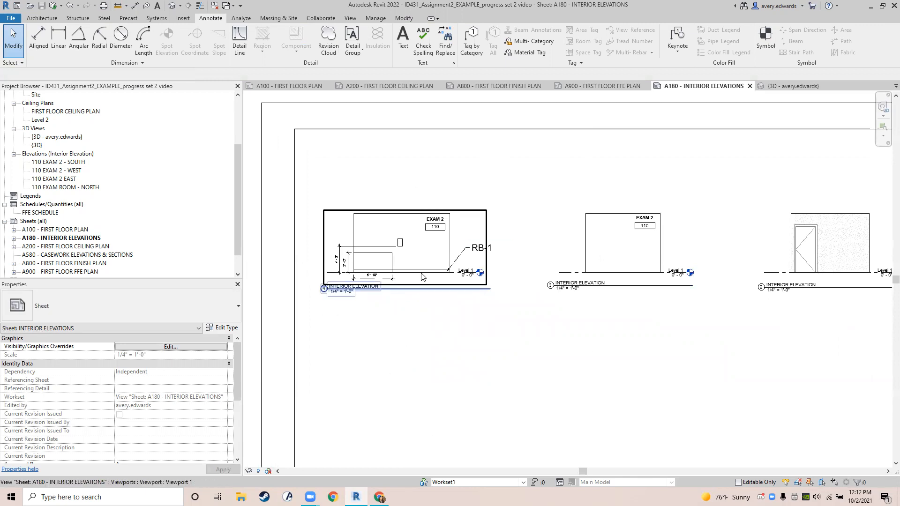
scroll(487, 244, "up", 2)
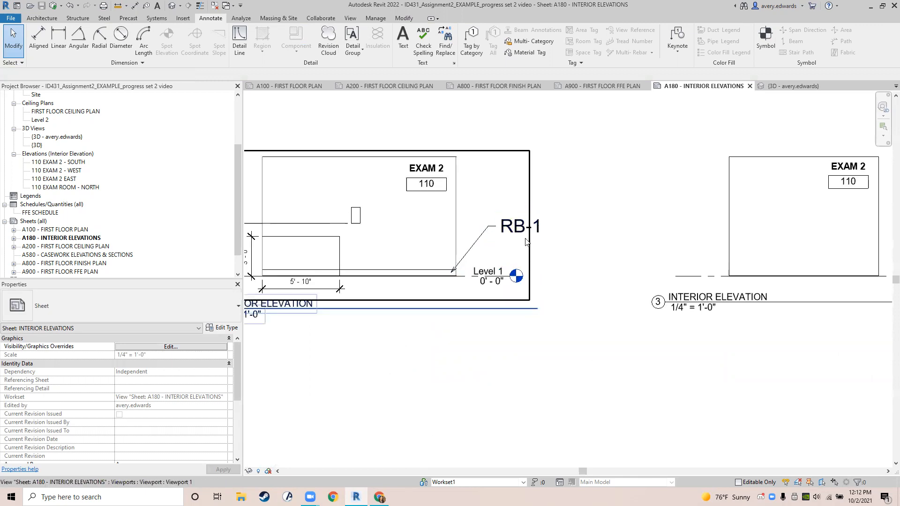
middle_click_drag(592, 224, 497, 242)
scroll(539, 221, "down", 2)
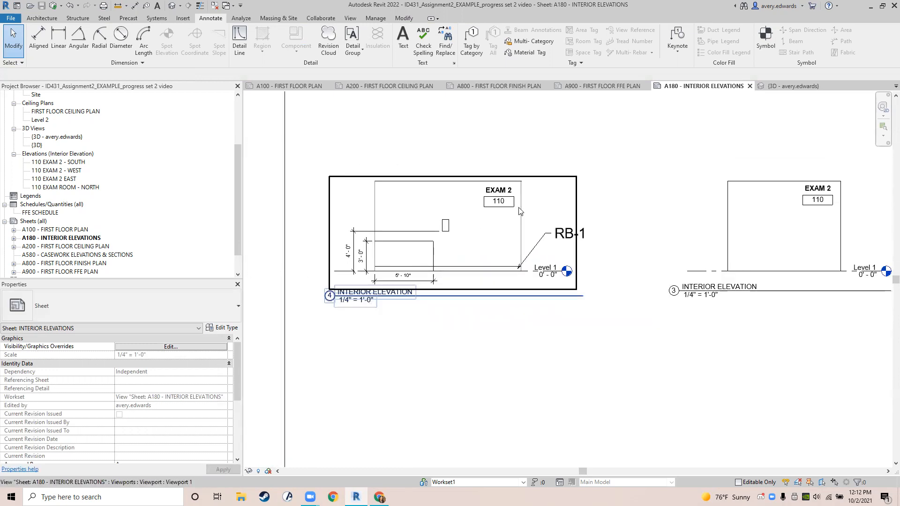
scroll(554, 196, "down", 3)
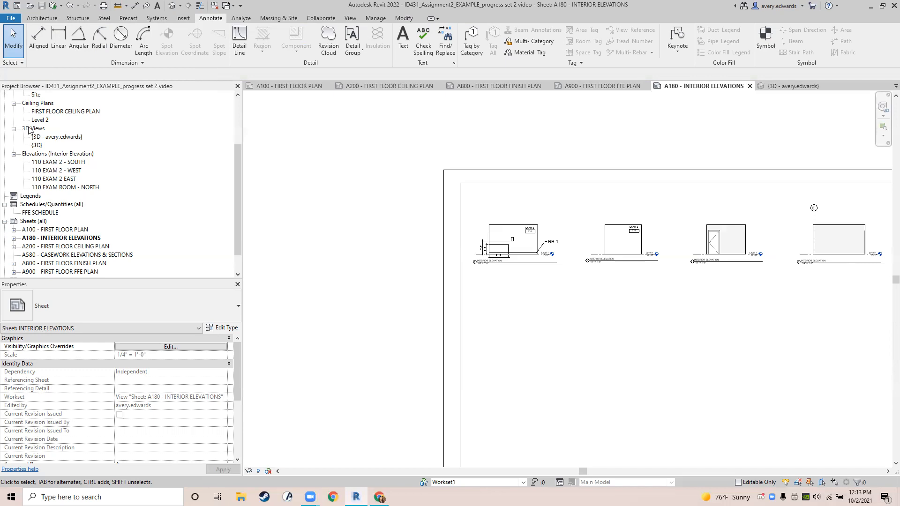
- Synchronize the project with the central model, accepting the default relinquish options
left_click(52, 6)
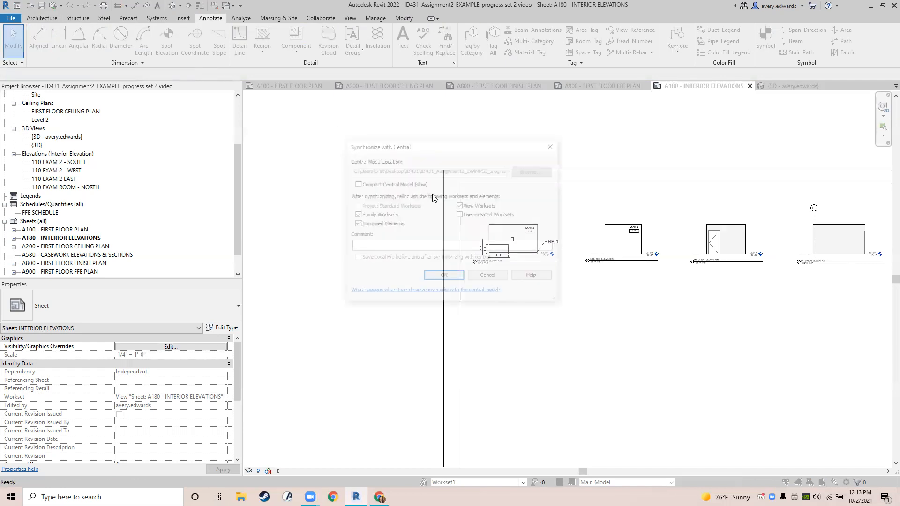
left_click(444, 277)
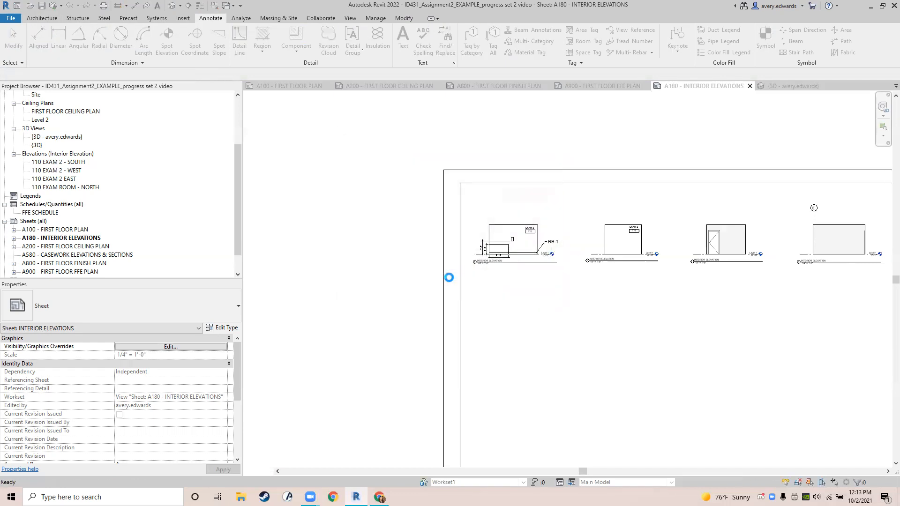
scroll(304, 254, "down", 2)
middle_click_drag(326, 237, 408, 294)
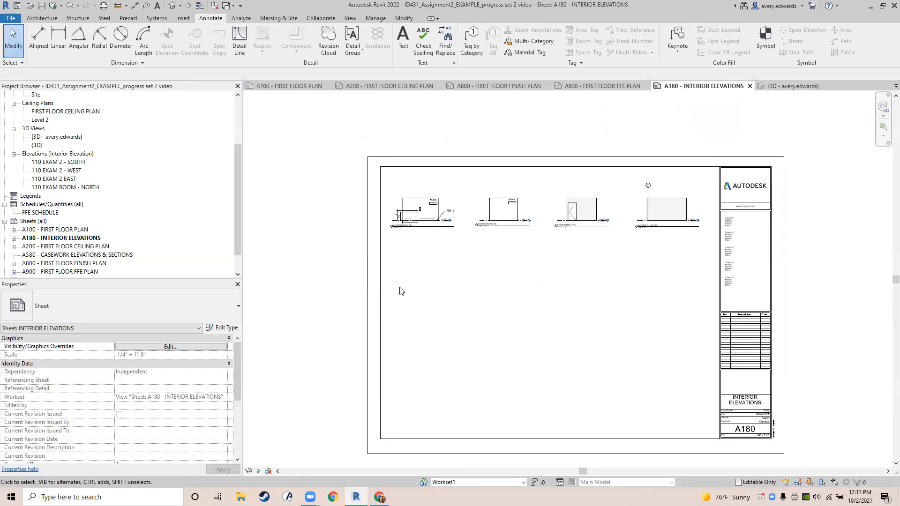